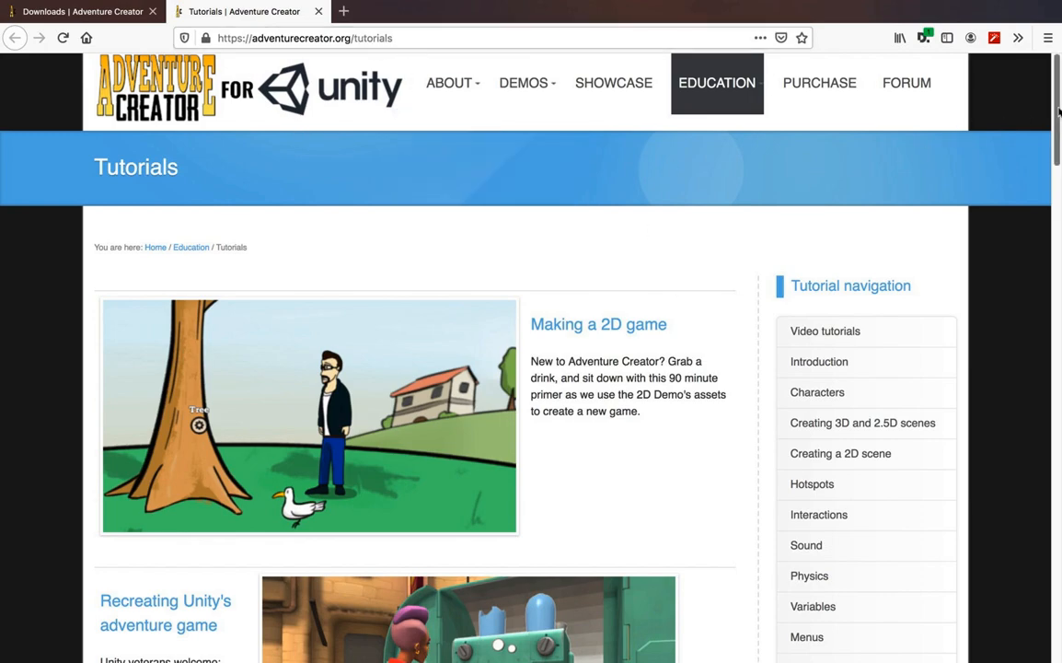
Look through the Adventure Creator tutorials page, then check the Player prefab assigned in the Settings manager's character settings.
left_click_drag(1059, 111, 1059, 221)
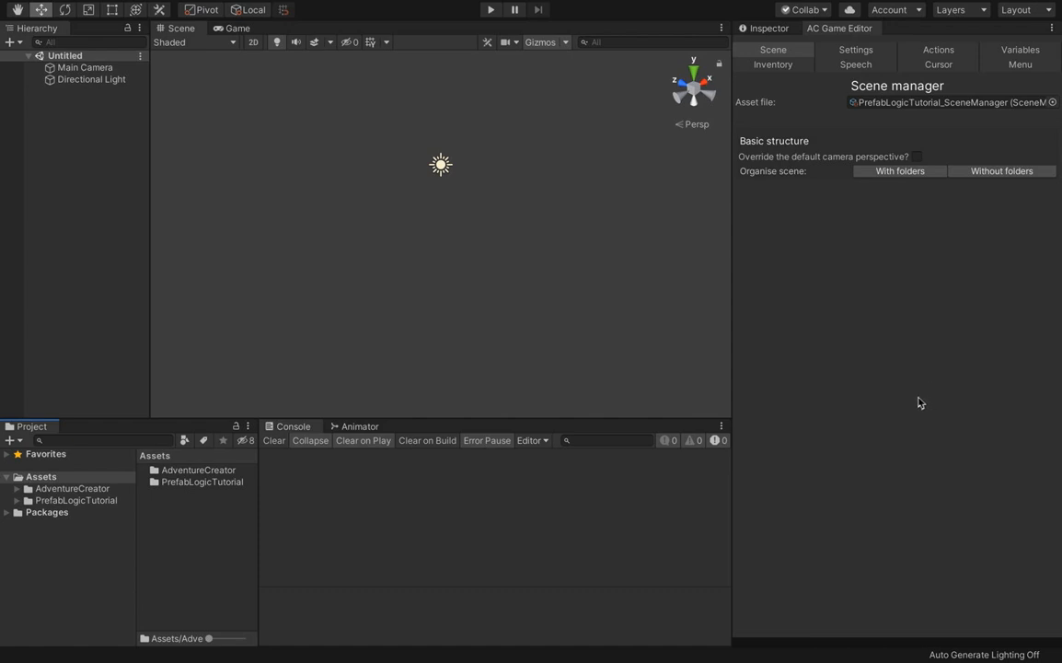
left_click(864, 51)
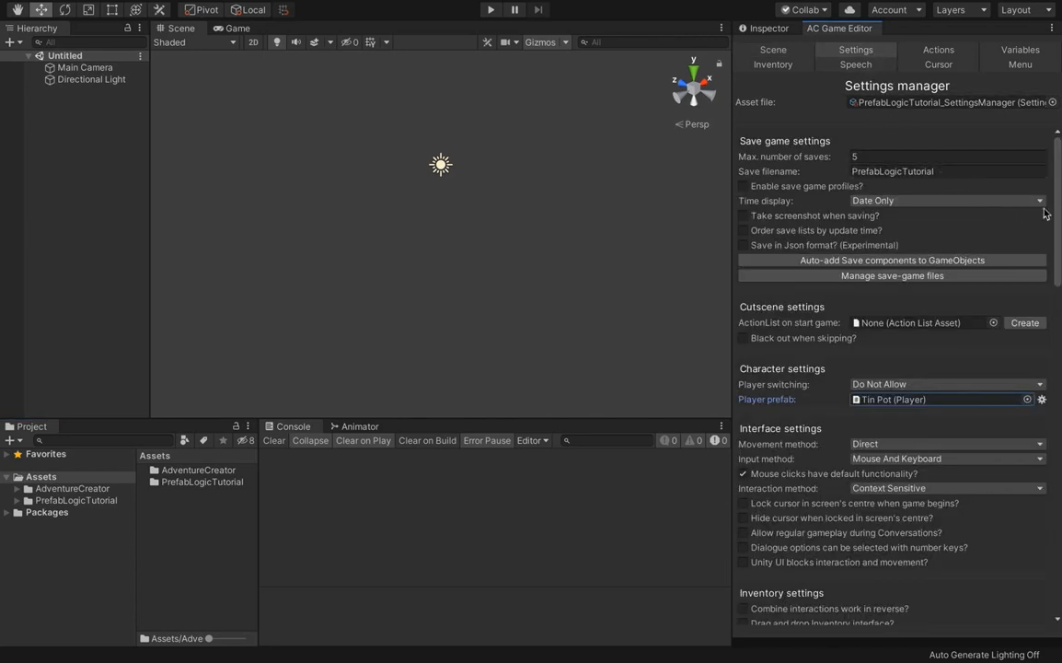
left_click_drag(1058, 210, 1058, 230)
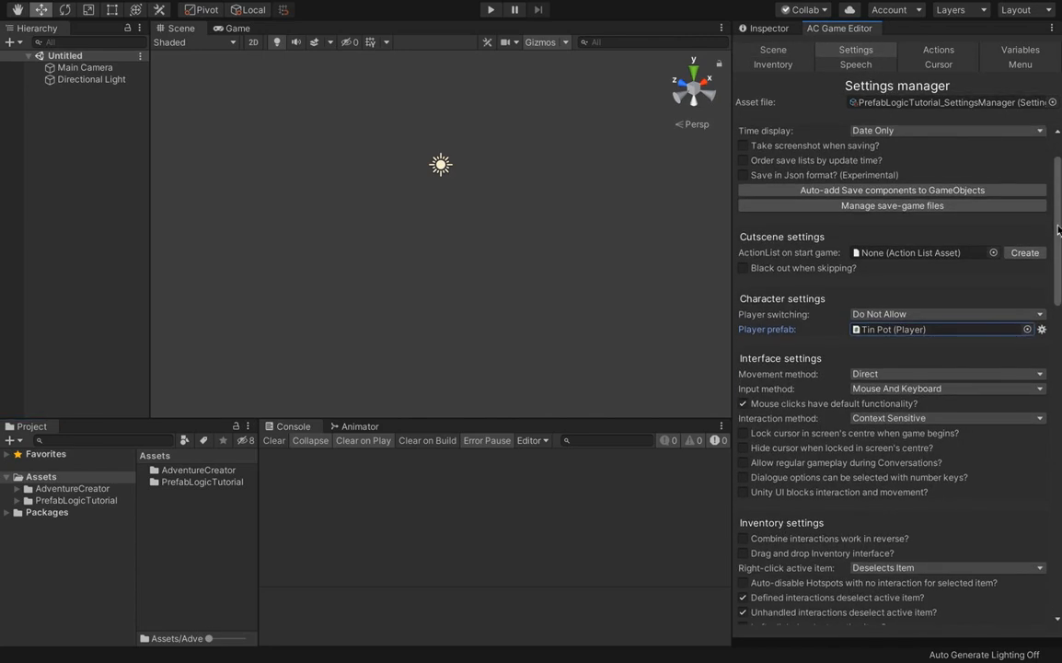
left_click(891, 330)
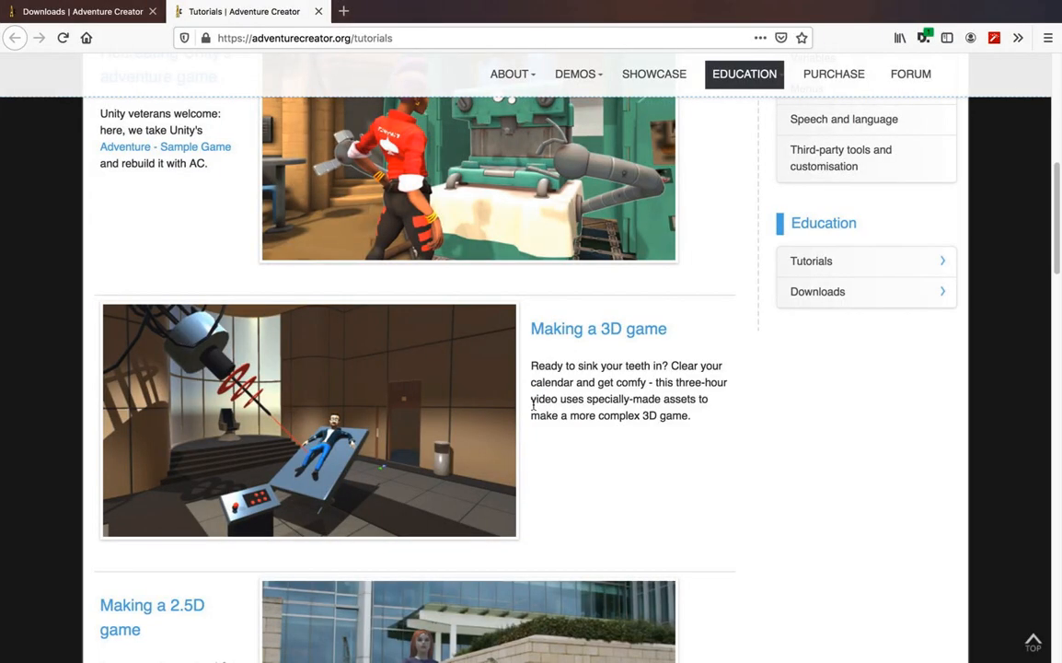
Switch to the browser and look for the tutorial assets on the Adventure Creator Downloads page.
left_click(87, 11)
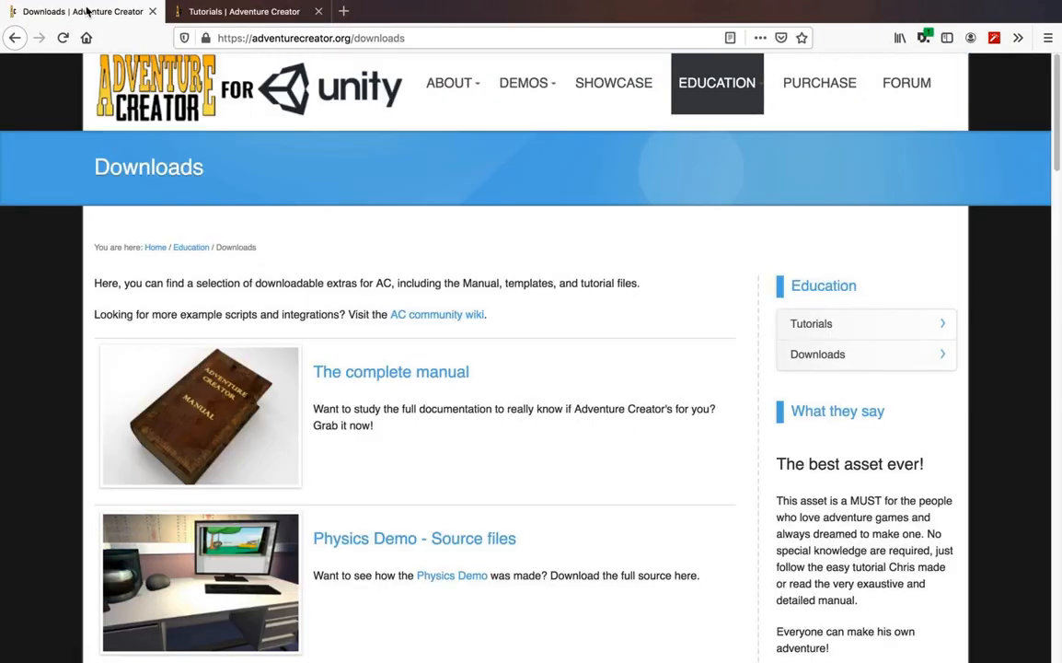
scroll(250, 226, "down", 5)
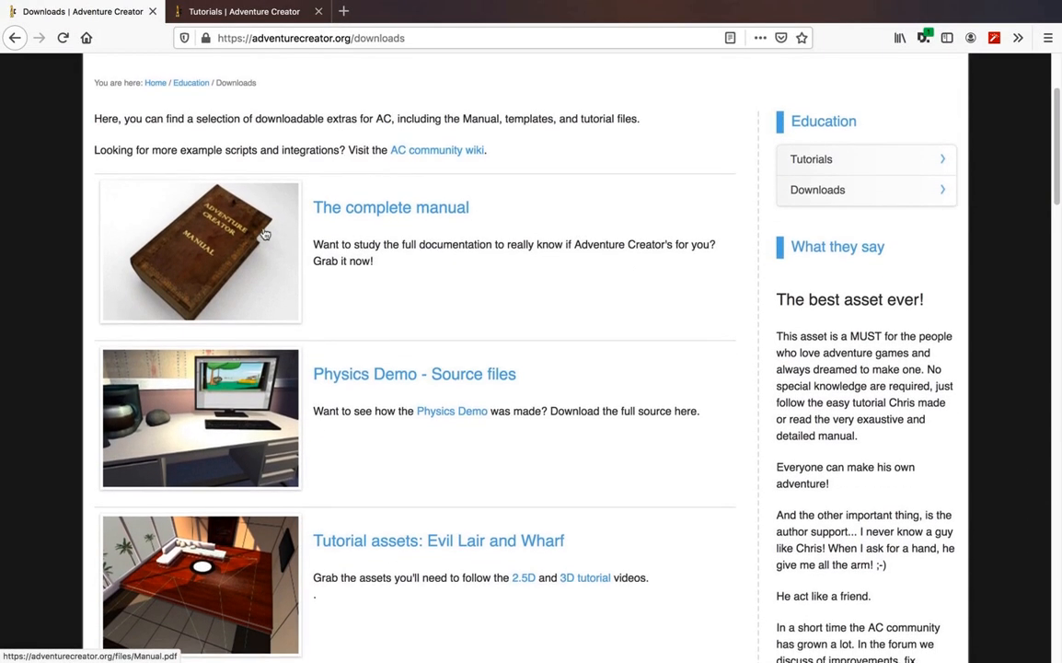
scroll(250, 226, "down", 2)
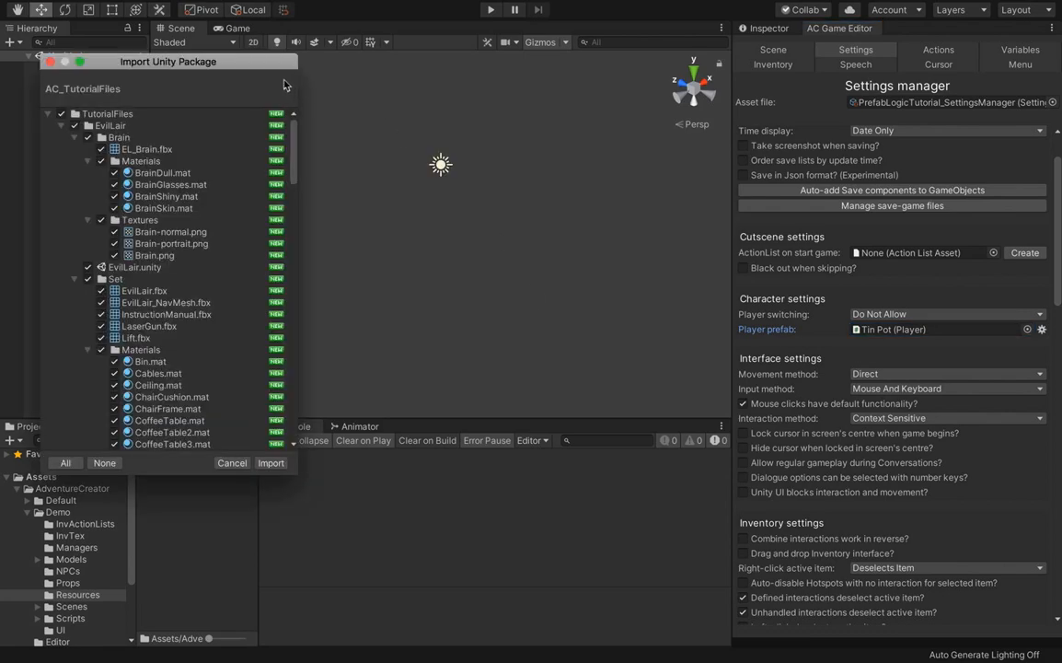
Import the AC_TutorialFiles package with PrefabLogic and Readme.pdf included and the EvilLair and Wharf folders excluded.
left_click_drag(281, 64, 486, 46)
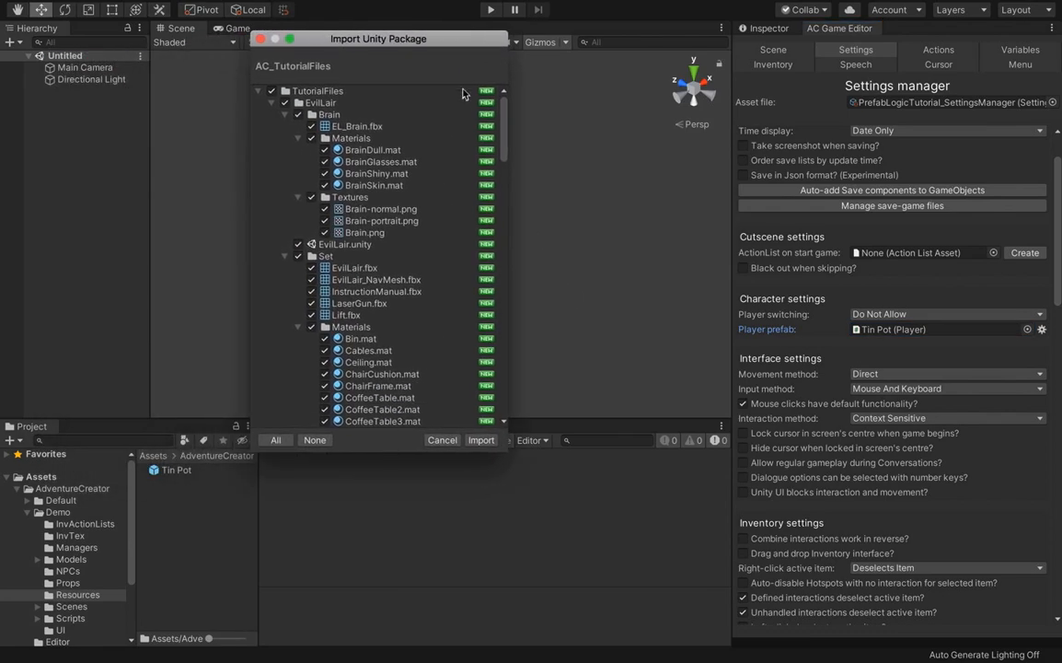
left_click(273, 103)
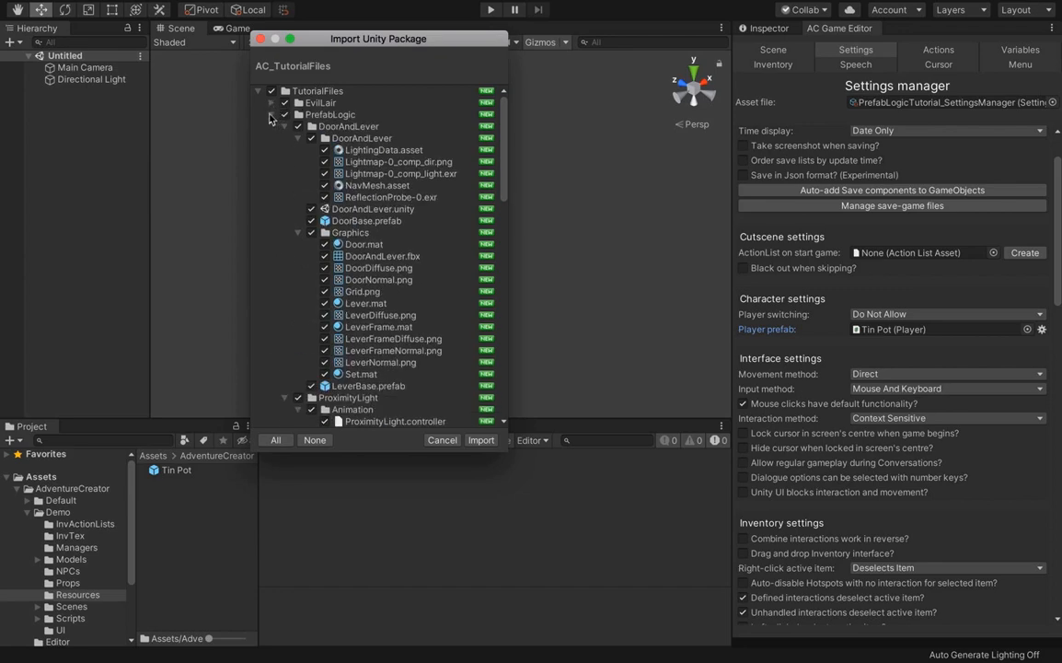
left_click(272, 114)
left_click(273, 138)
left_click(285, 103)
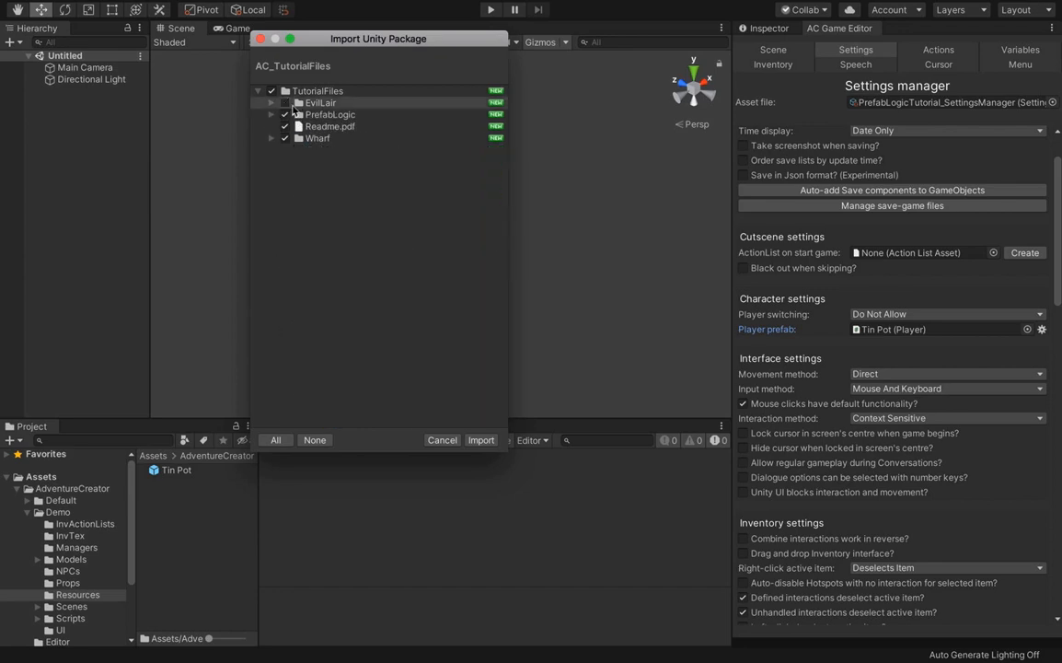
left_click(286, 138)
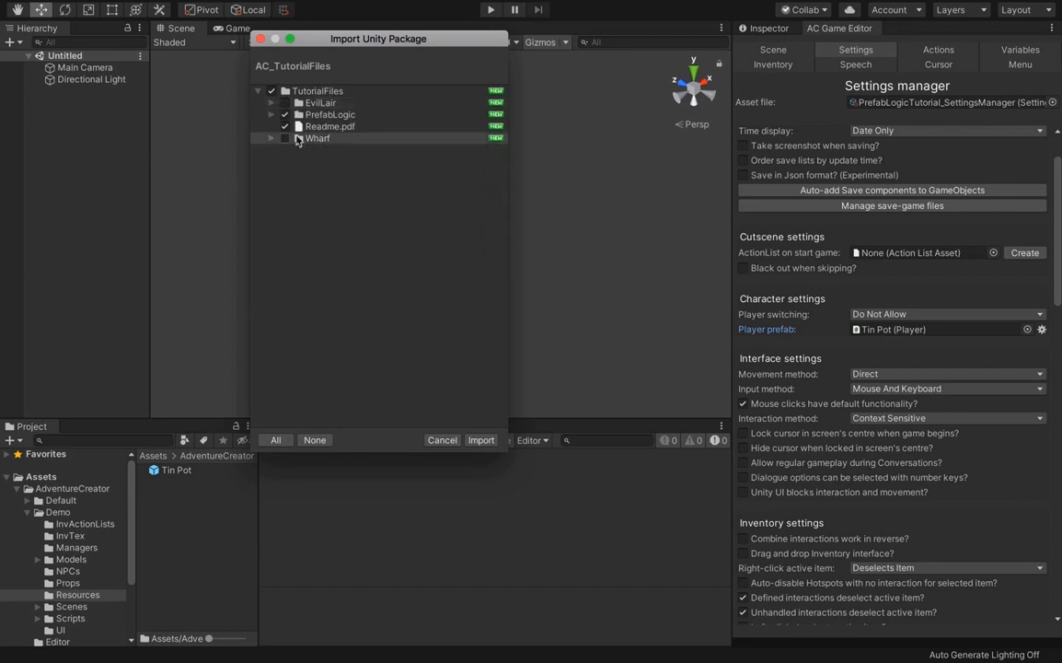
left_click(317, 114)
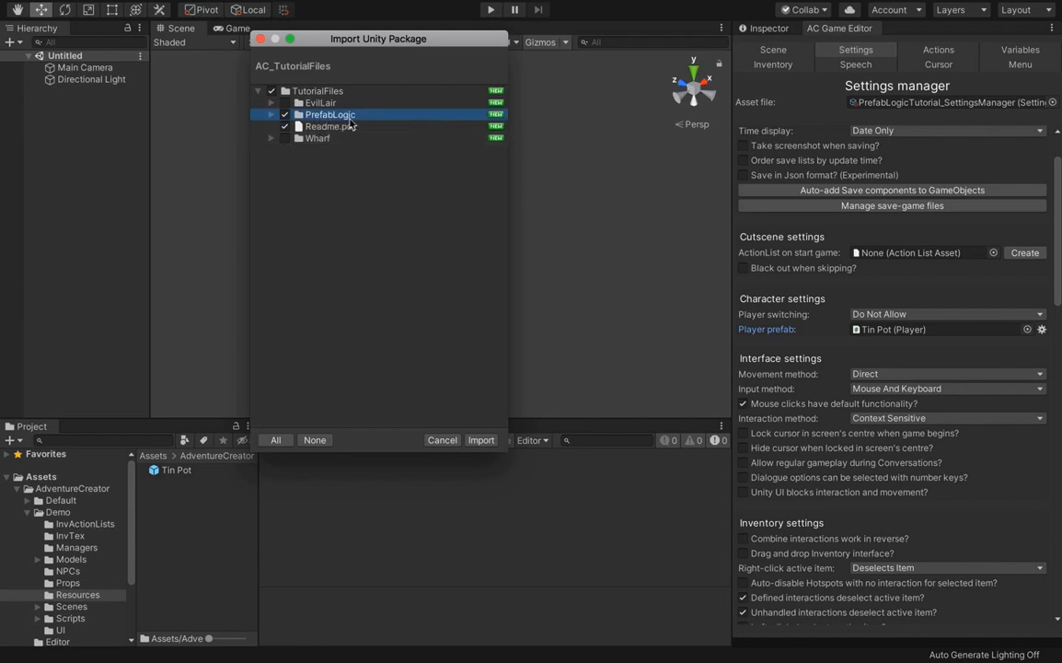
left_click(480, 440)
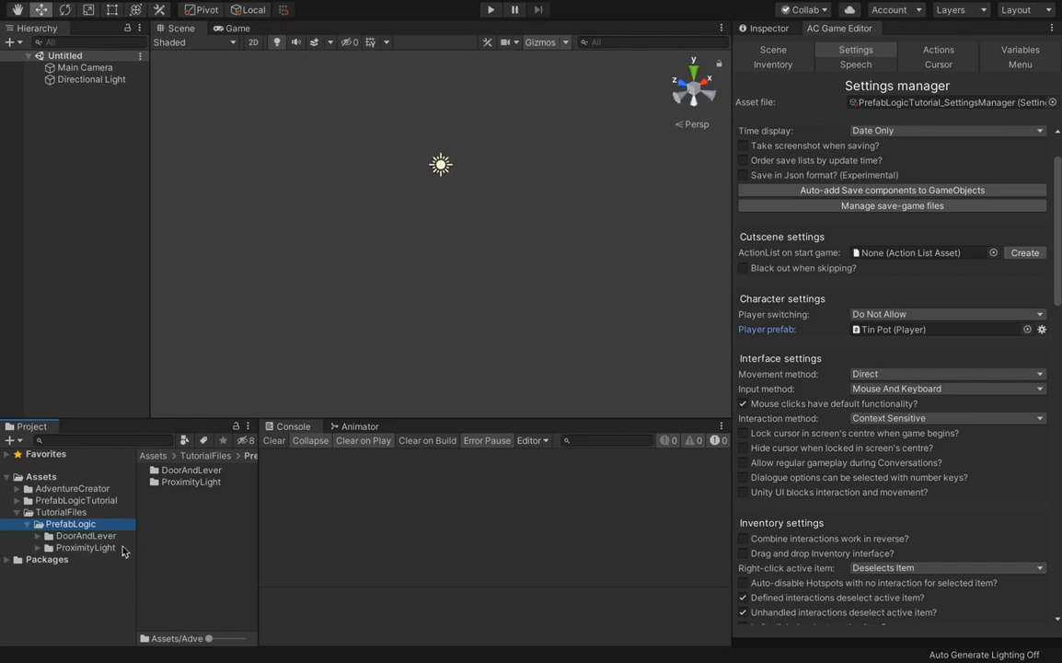
Browse the PrefabLogic subfolders DoorAndLever and ProximityLight, and open the ProximityLight scene.
key("Down")
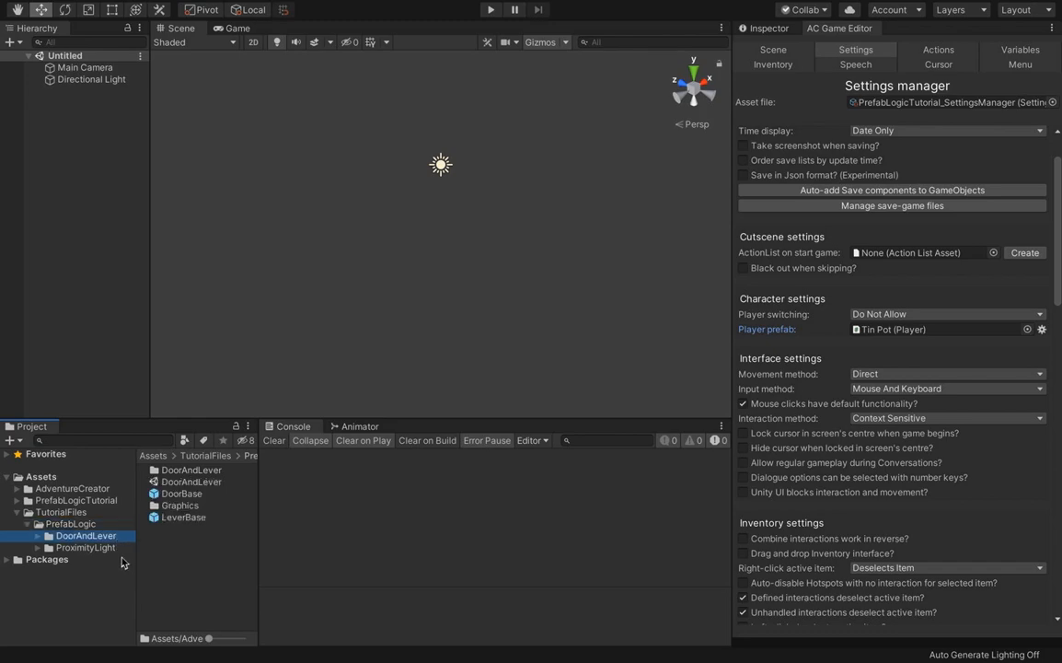
key("Down")
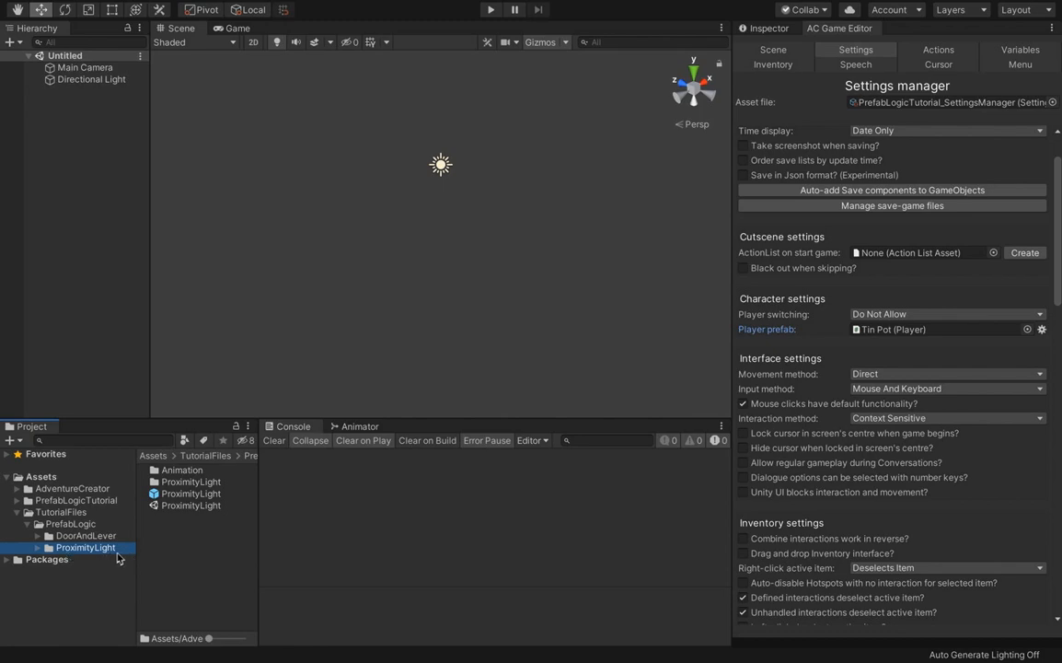
left_click(170, 506)
double_click(169, 511)
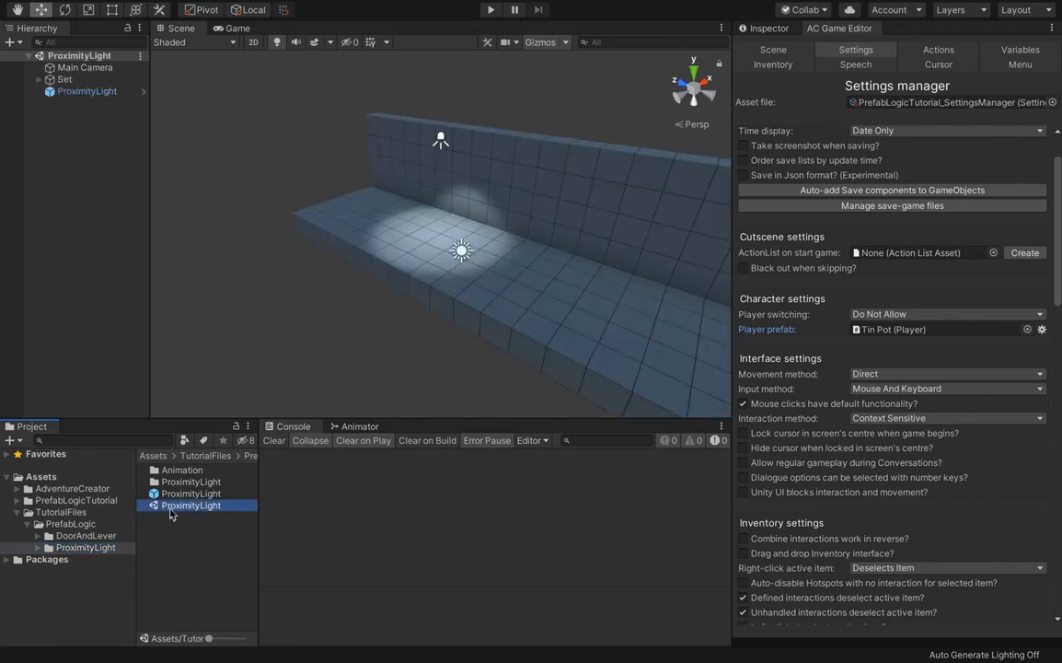
Examine the ProximityLight object in the scene and review its Light and Animator components.
key("q")
left_click_drag(440, 316, 358, 276)
key("w")
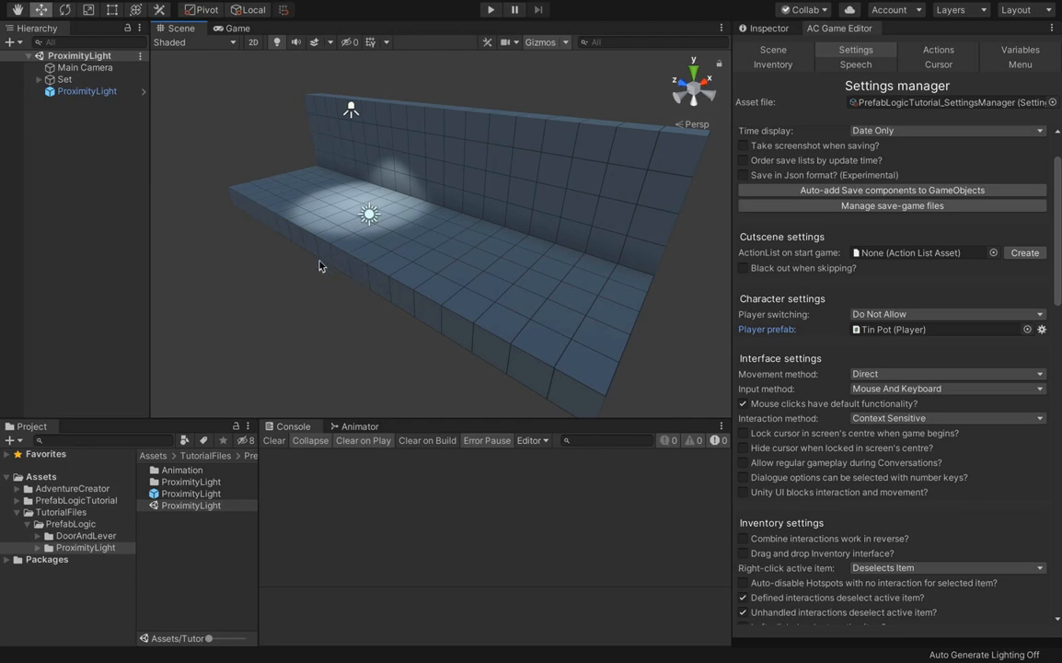
left_click_drag(318, 244, 486, 252, "alt")
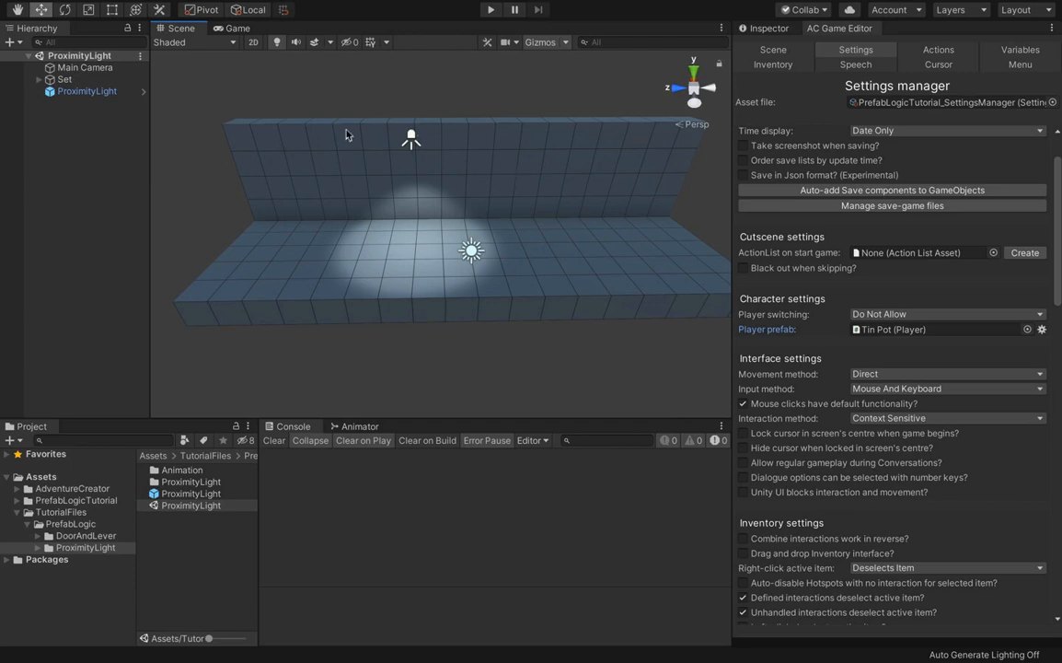
left_click(95, 99)
left_click(92, 93)
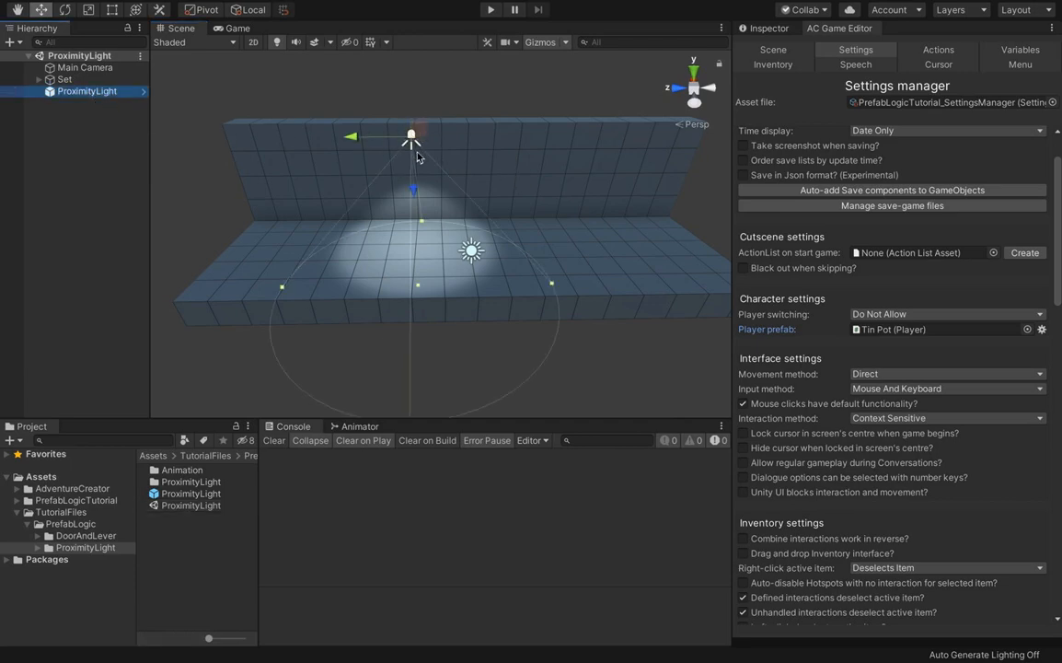
left_click_drag(455, 171, 377, 168, "alt")
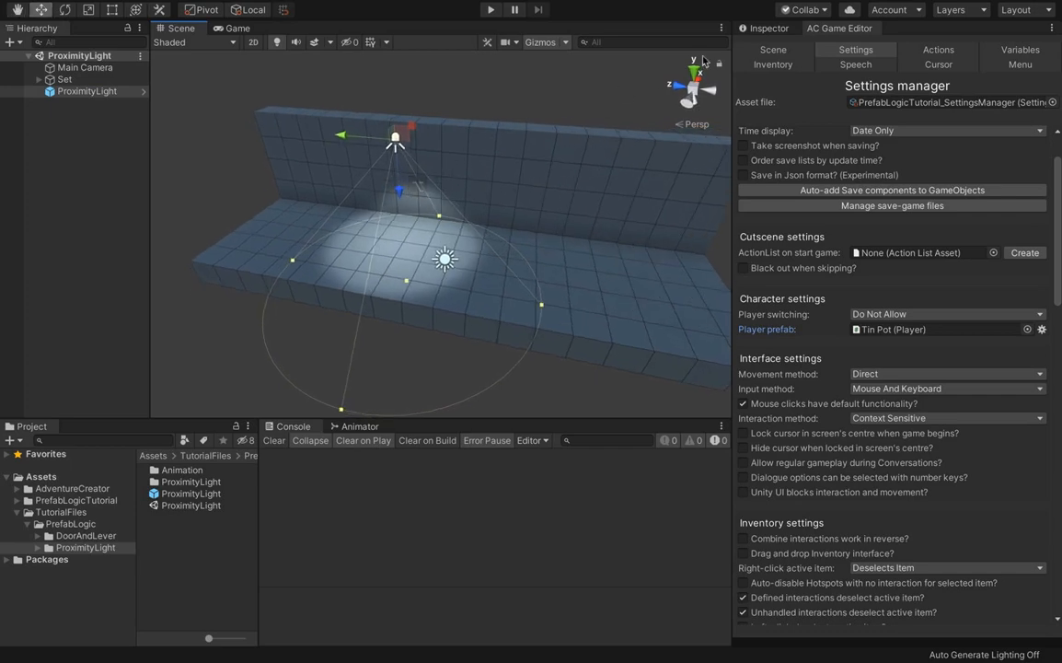
left_click(756, 29)
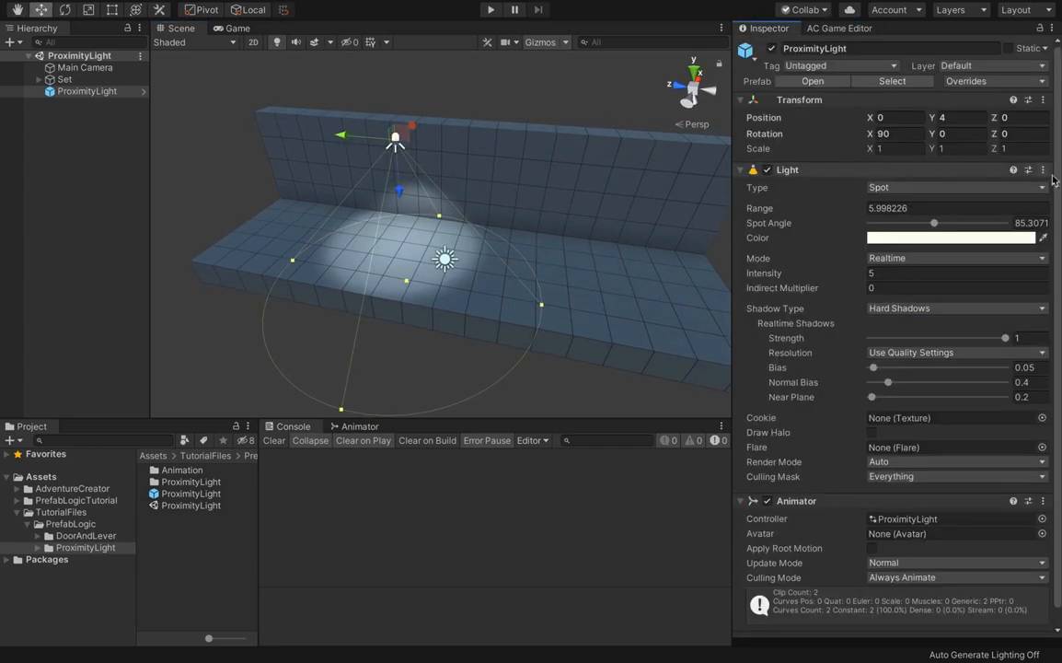
scroll(939, 276, "down", 1)
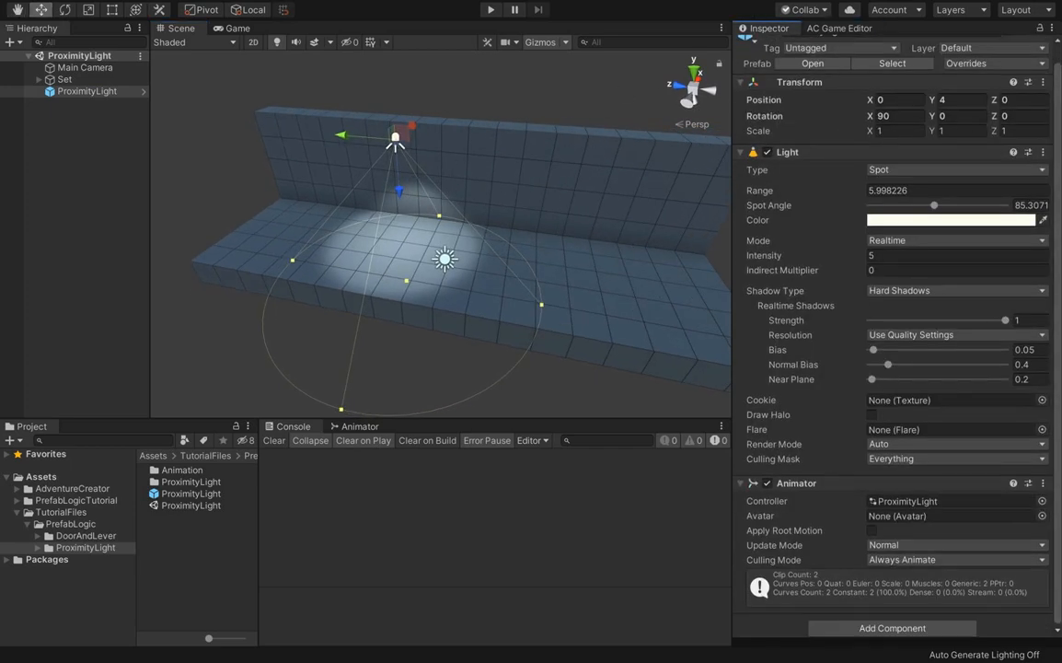
Open the ProximityLight animator controller and examine its off-to-on transition, parameters and ProximityLight_On state.
double_click(907, 500)
scroll(644, 534, "up", 5)
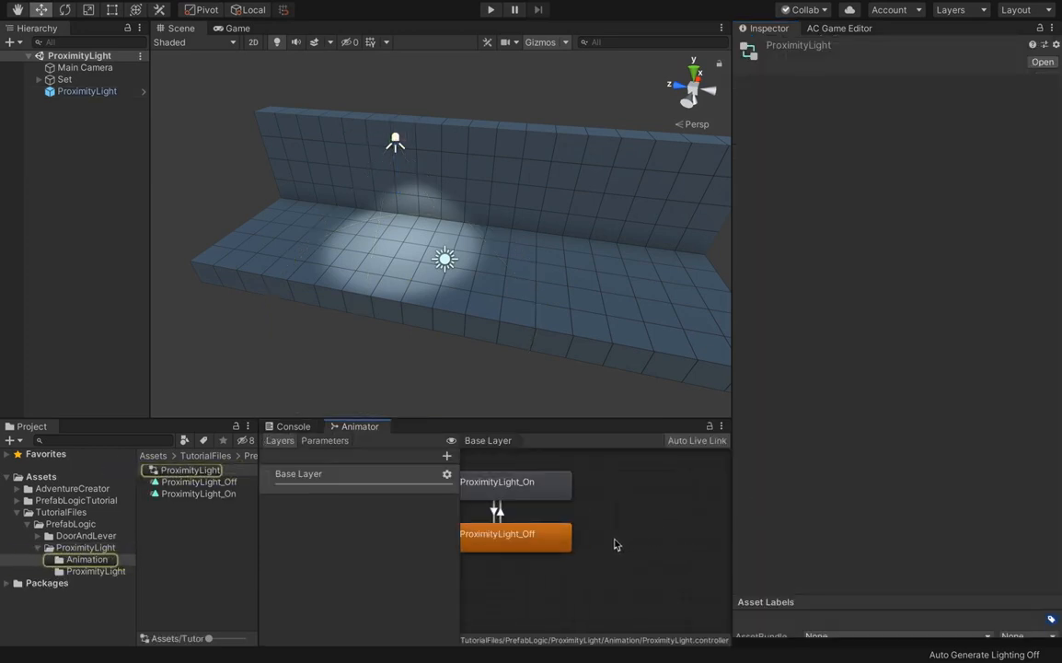
middle_click_drag(617, 535, 644, 556)
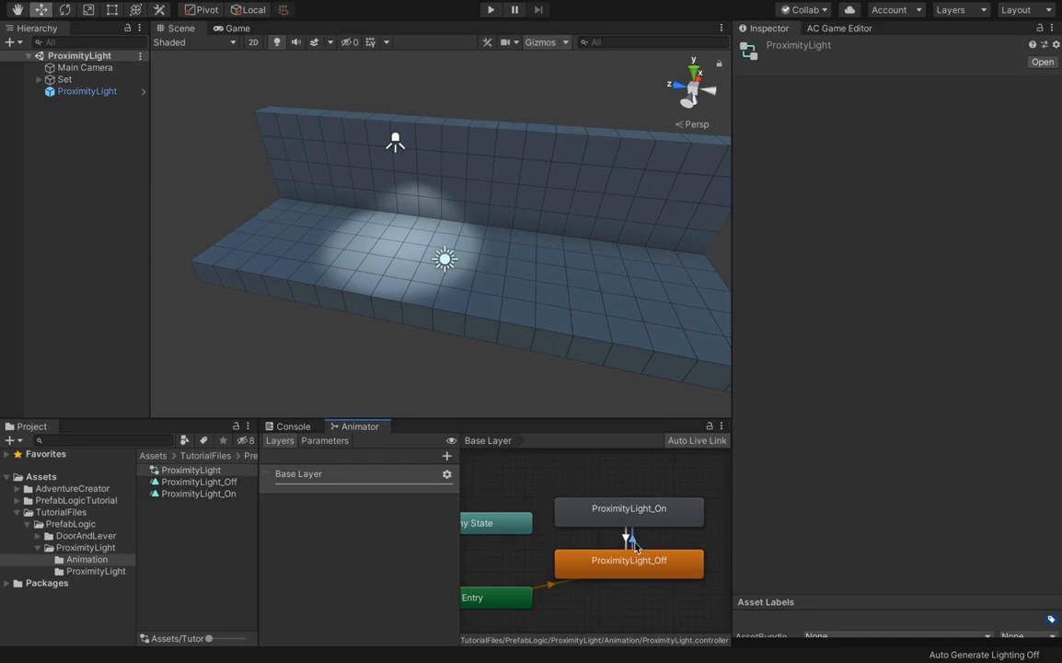
left_click(631, 539)
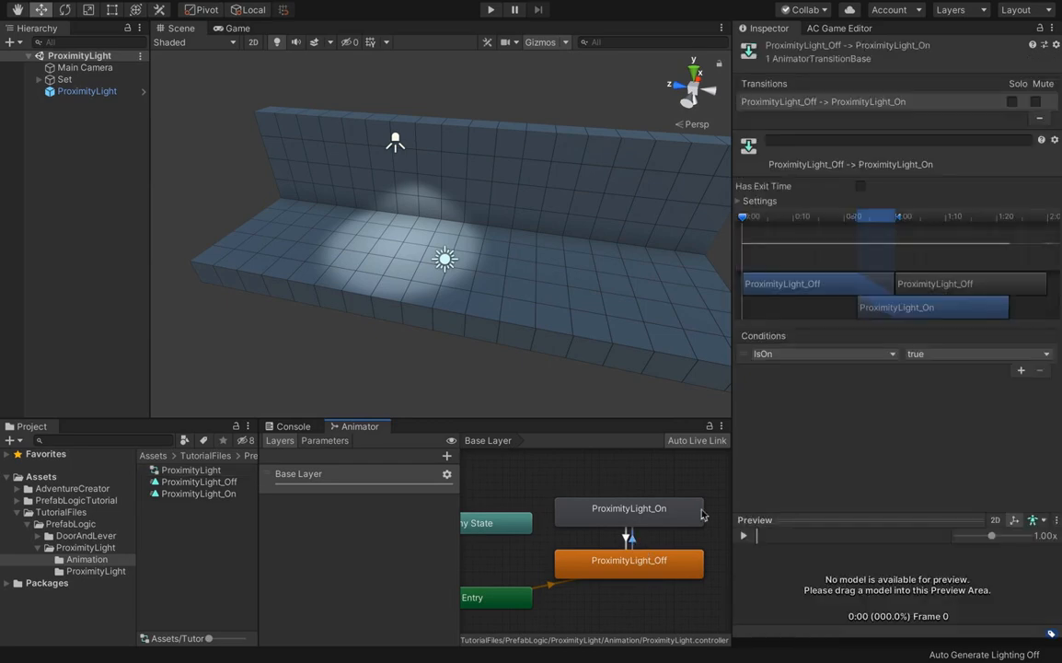
left_click(325, 440)
left_click(542, 497)
scroll(567, 507, "up", 1)
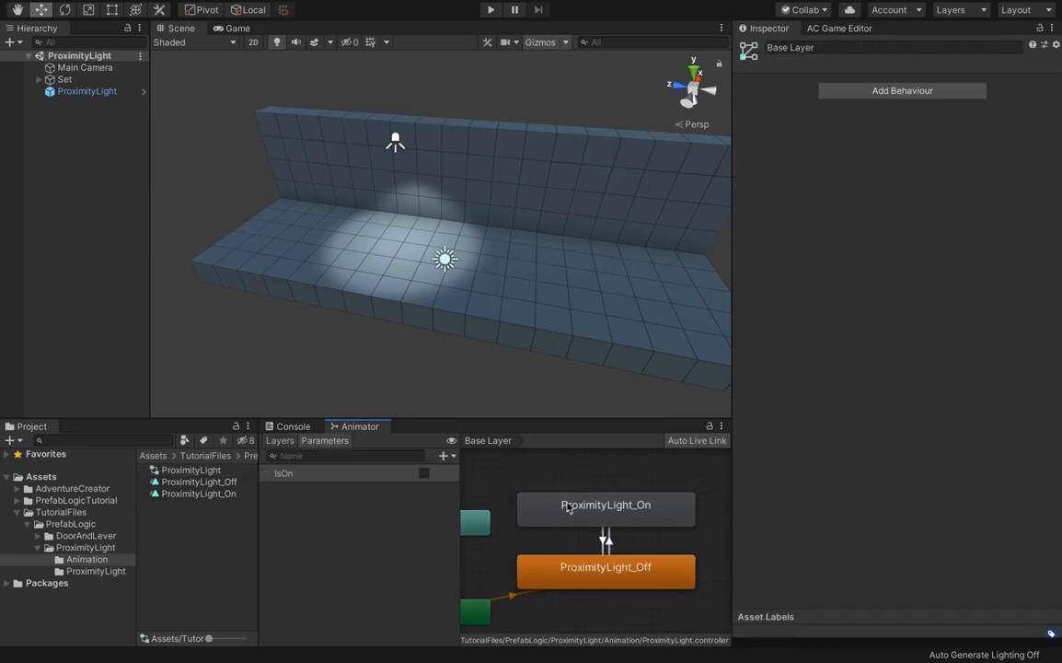
left_click(571, 511)
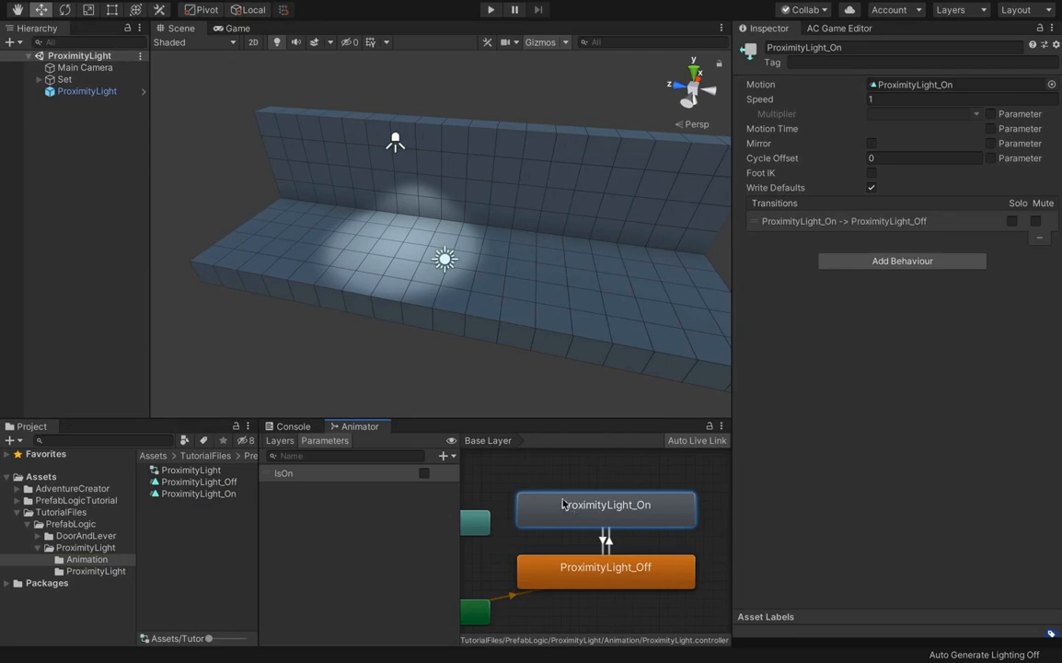
Review the ProximityLight object's light settings alongside the full animator state graph.
left_click(396, 146)
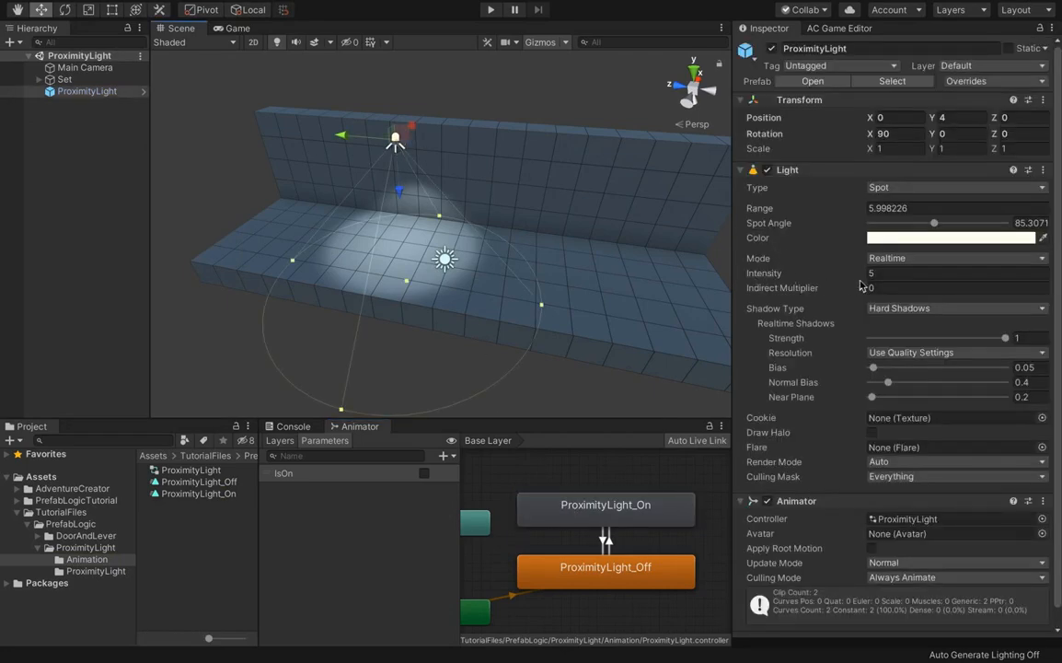
scroll(707, 514, "down", 3)
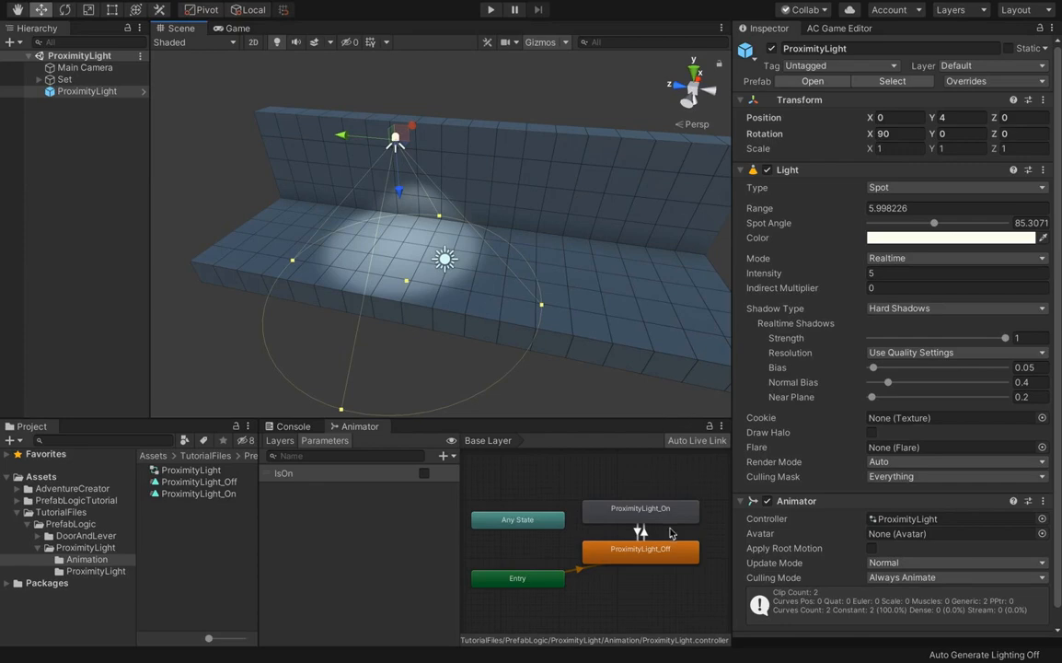
left_click(449, 350)
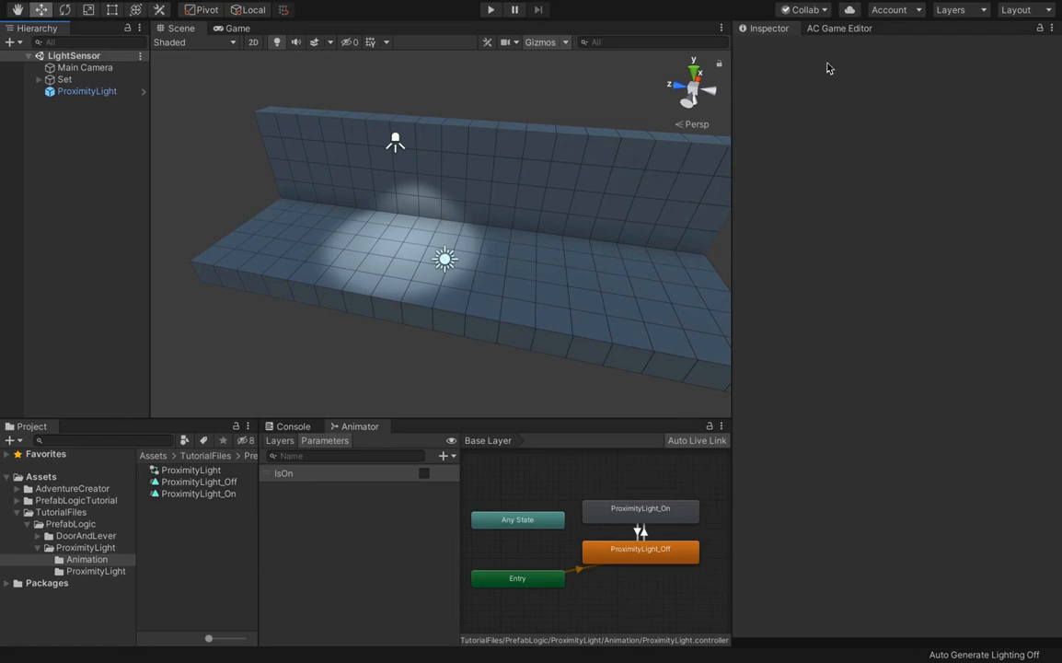
Set up the LightSensor scene for Adventure Creator from the Scene manager, organising it without folders.
left_click(828, 31)
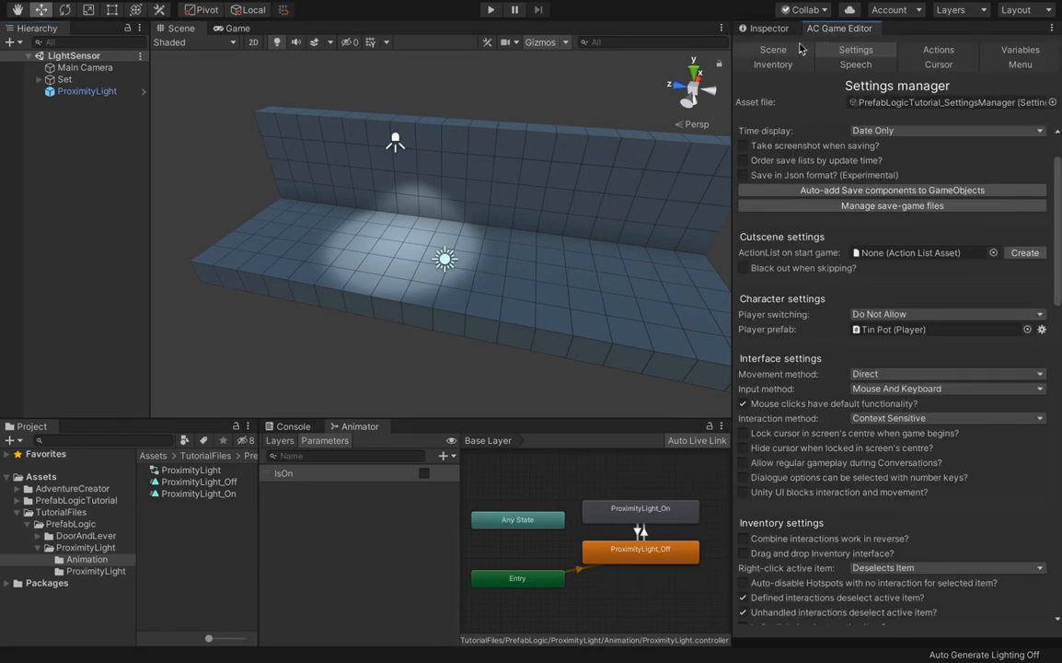
left_click(795, 51)
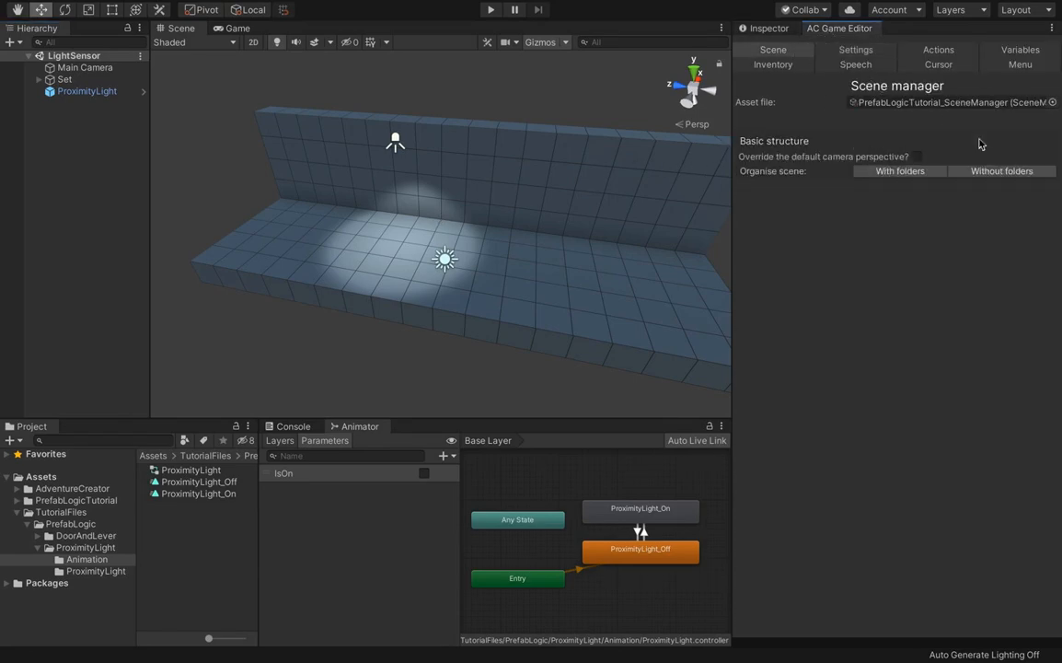
left_click(1027, 173)
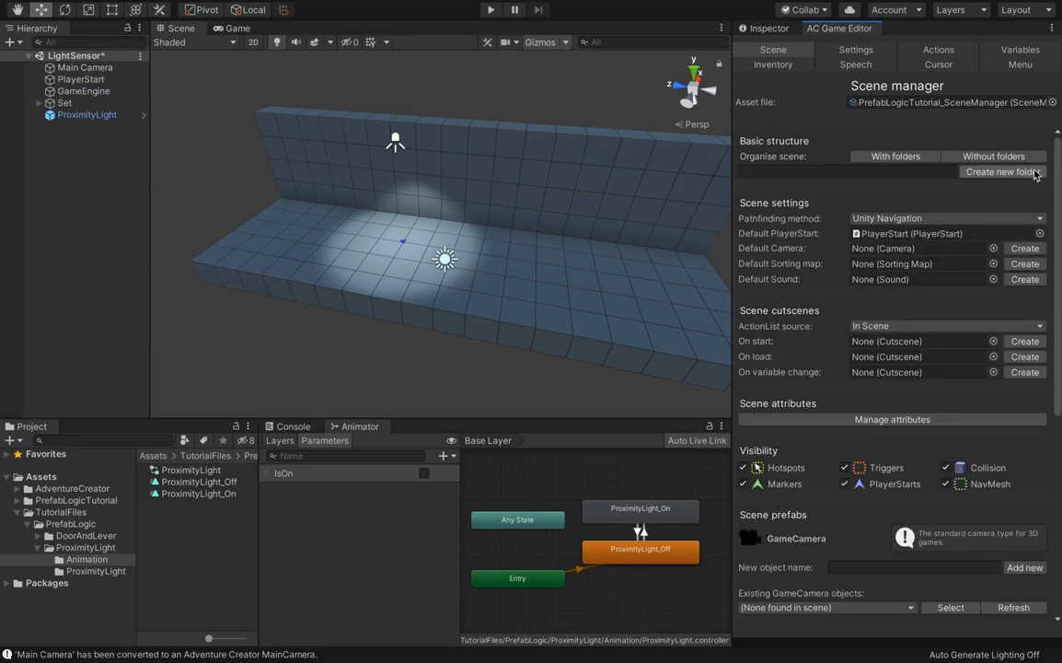
Move the PlayerStart onto the floor near the end of the set beyond the light and rotate it to face along the floor.
left_click(80, 79)
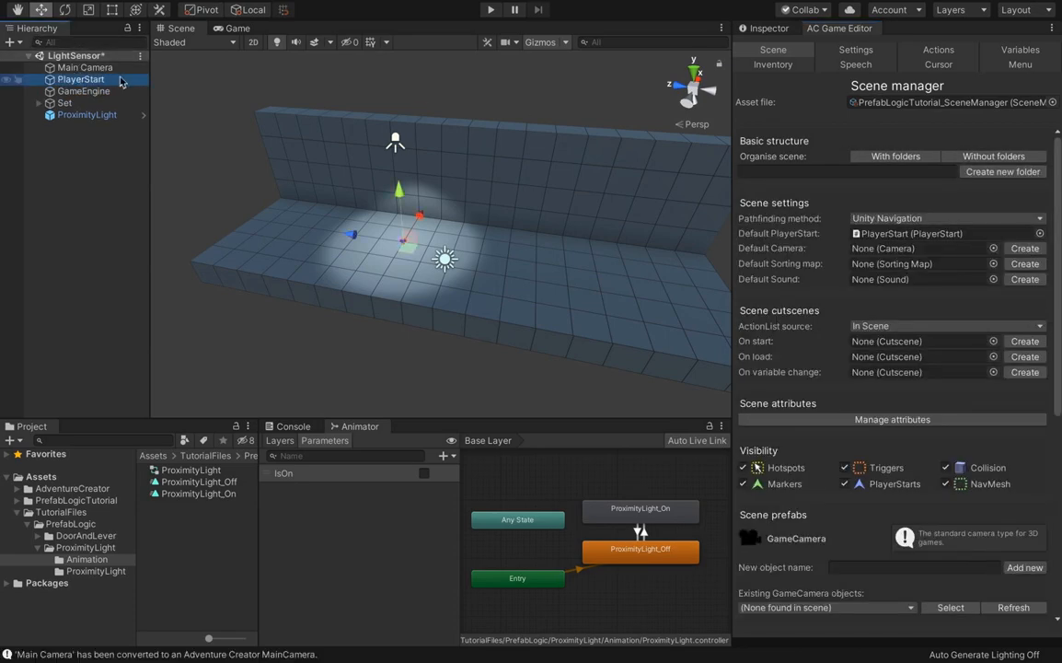
middle_click_drag(287, 169, 334, 173)
scroll(337, 175, "up", 5)
left_click_drag(388, 231, 245, 211)
middle_click_drag(269, 214, 362, 235)
left_click_drag(313, 232, 289, 228)
key("e")
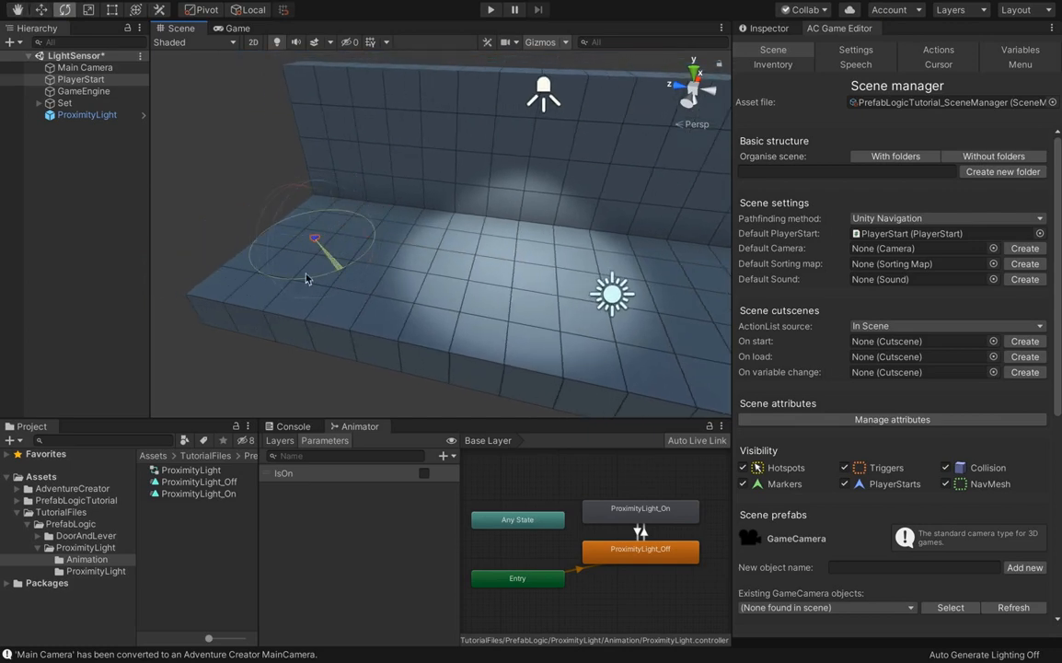
left_click_drag(331, 269, 13, 179)
scroll(348, 170, "down", 5)
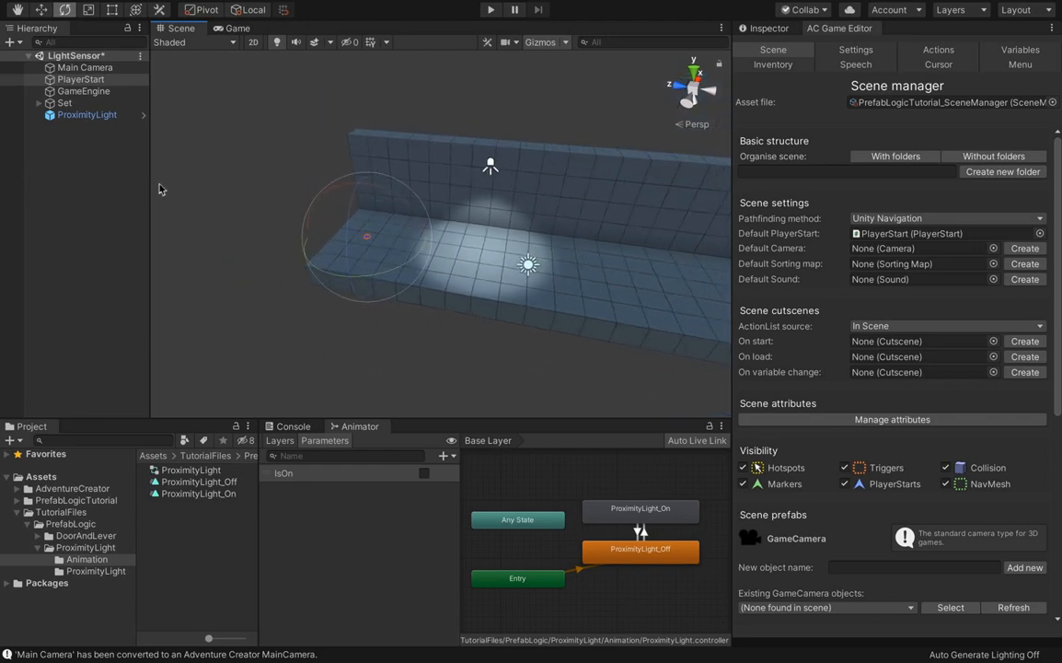
Select the Main Camera and check how its preview frames the set.
left_click(110, 68)
scroll(345, 164, "down", 3)
middle_click_drag(373, 161, 271, 102)
middle_click_drag(453, 169, 441, 180)
scroll(440, 180, "up", 1)
scroll(440, 180, "up", 1)
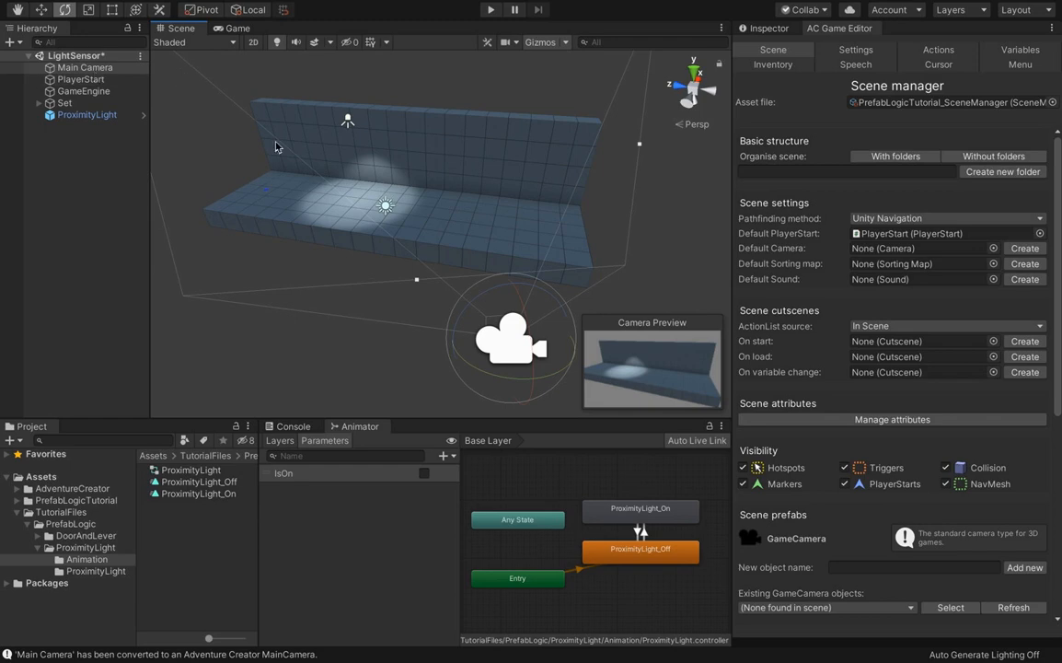
Playtest the scene by walking the player along the floor past the proximity light's area, and end play mode.
left_click(490, 9)
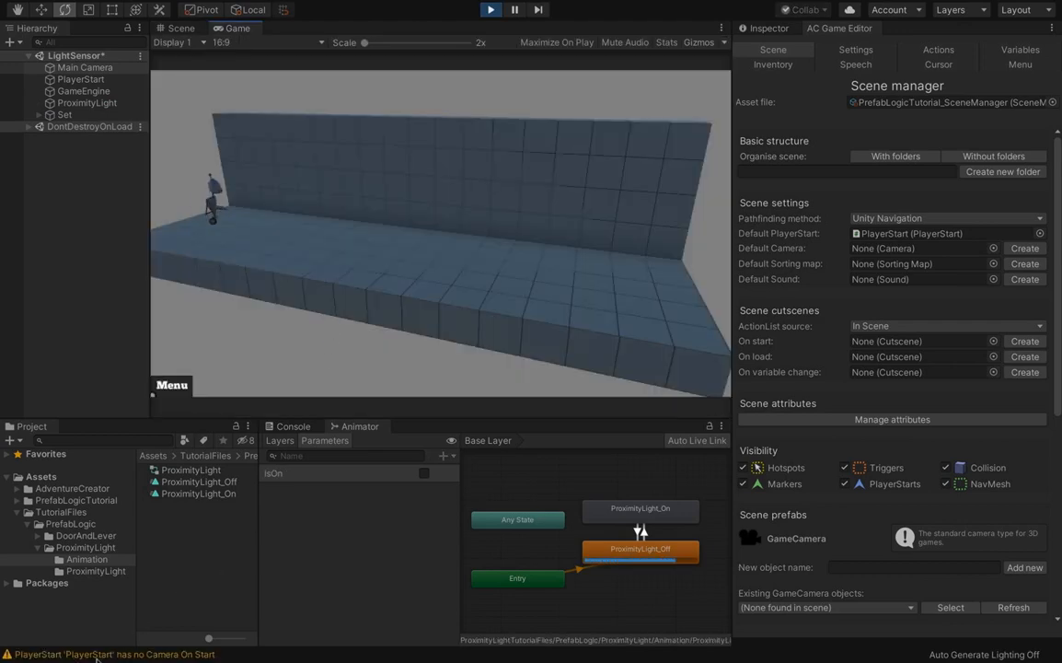
key("d")
key("d")
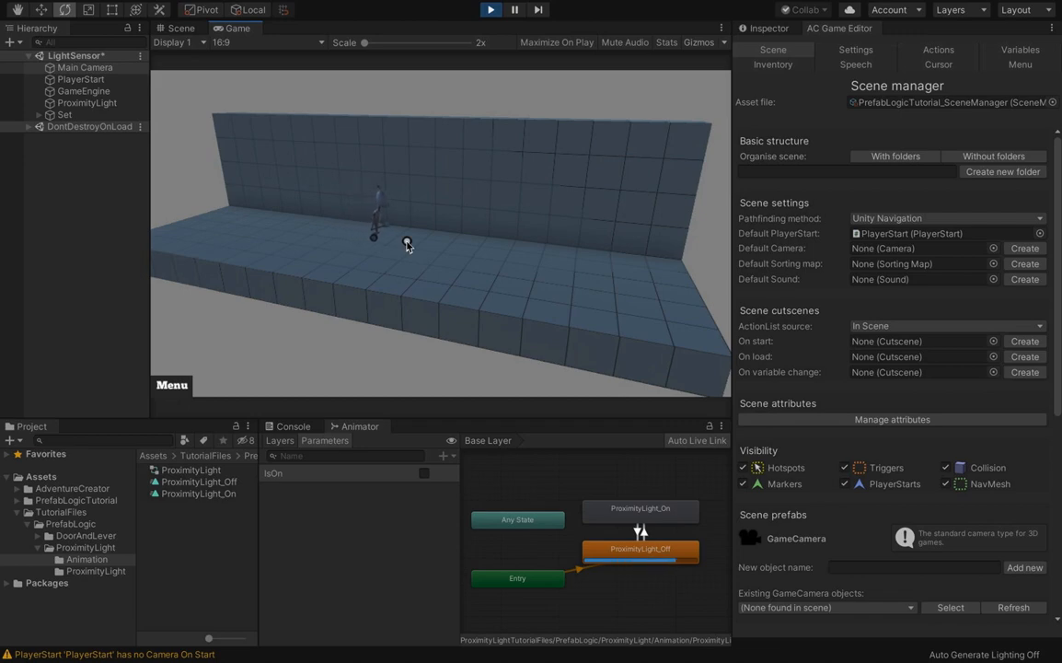
left_click(432, 283)
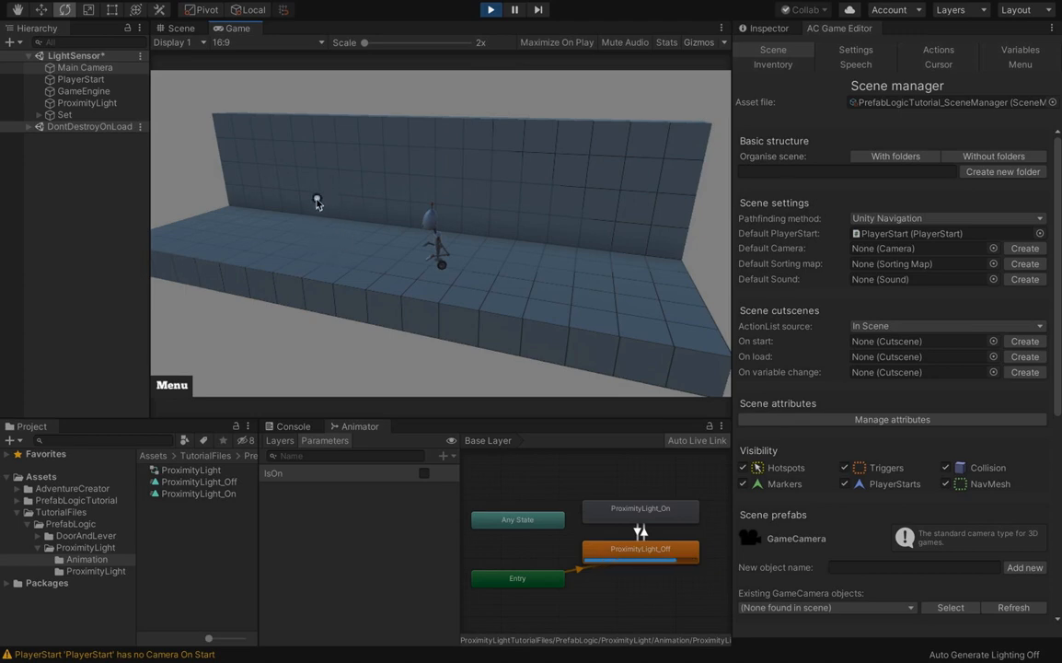
left_click(491, 11)
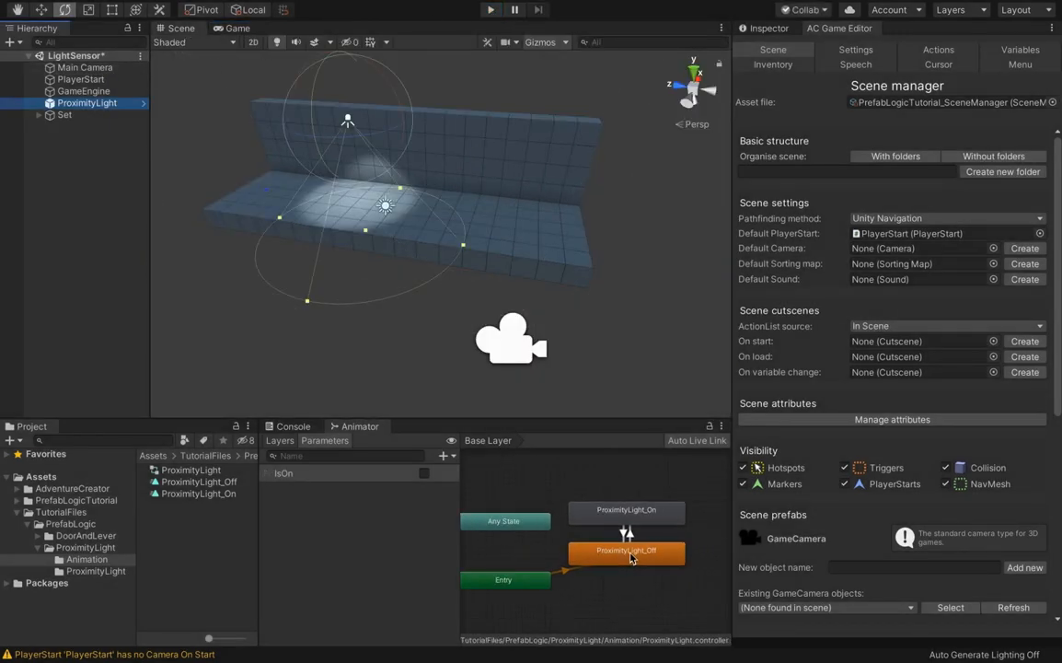
Add a Trigger to the scene from the Scene manager's Logic prefabs.
scroll(646, 556, "up", 3)
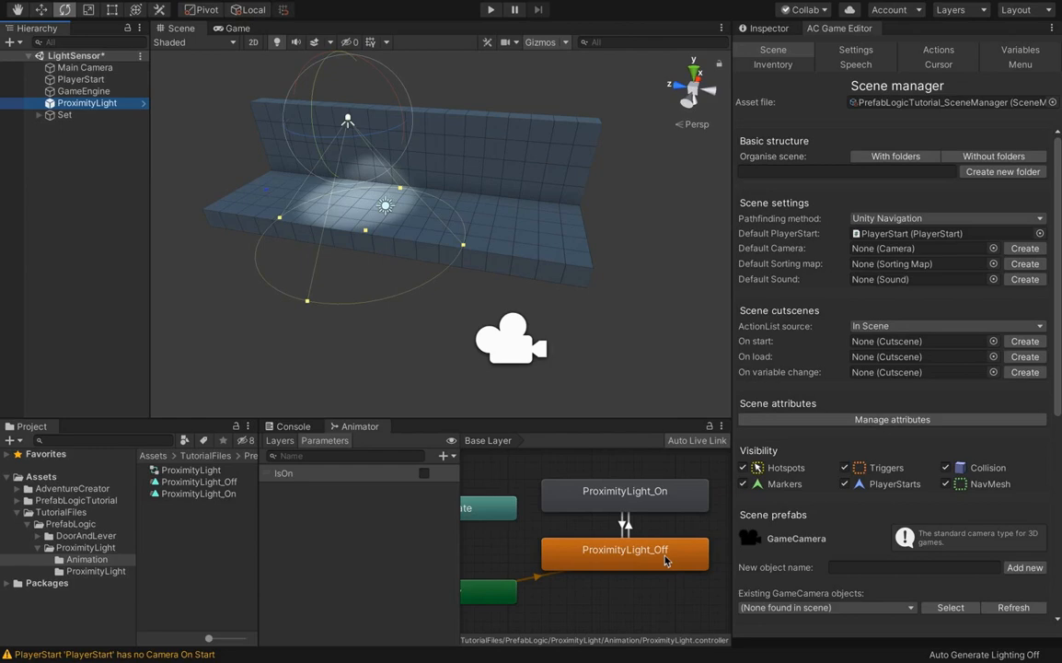
middle_click_drag(381, 255, 526, 270)
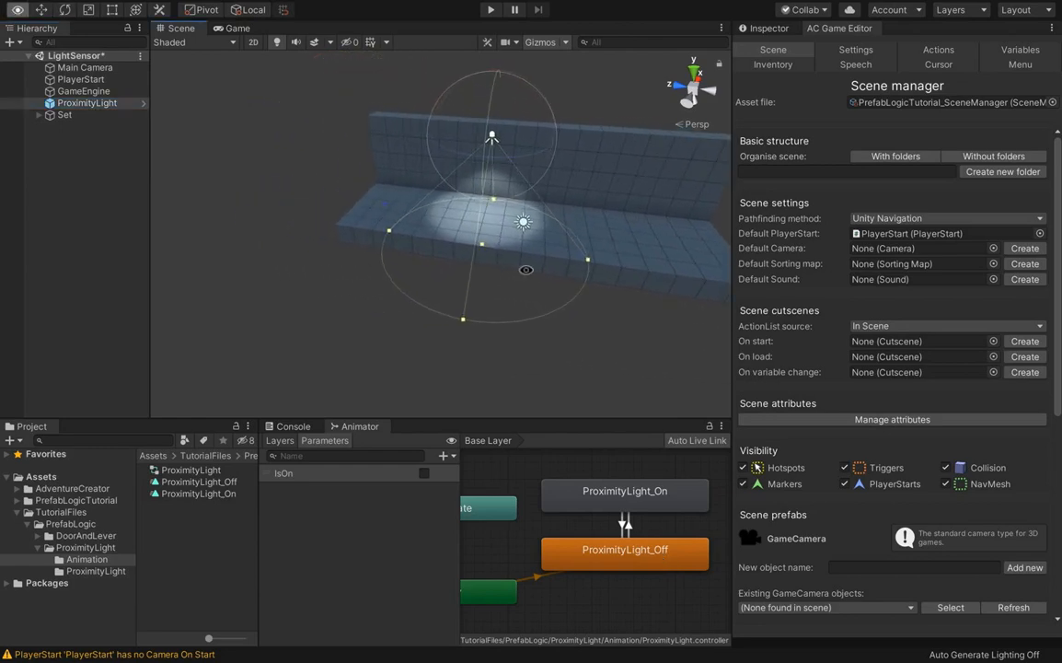
mouse_move(526, 270)
left_mouse_down("alt")
mouse_move(486, 272)
mouse_move(465, 288)
mouse_move(541, 242)
mouse_move(507, 267)
left_mouse_up("alt")
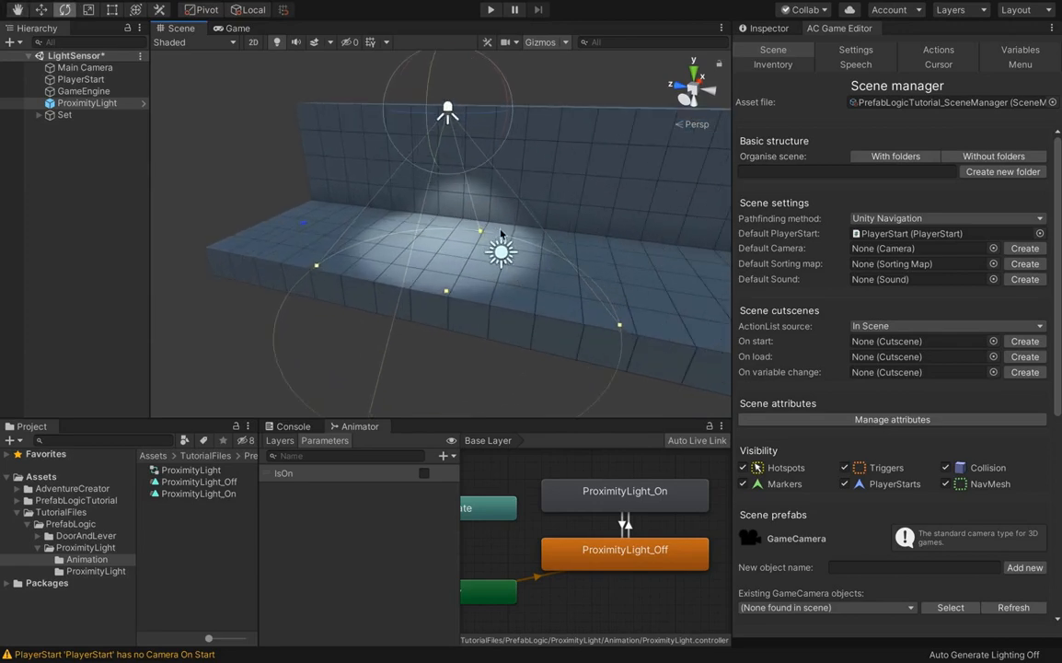
scroll(856, 277, "down", 10)
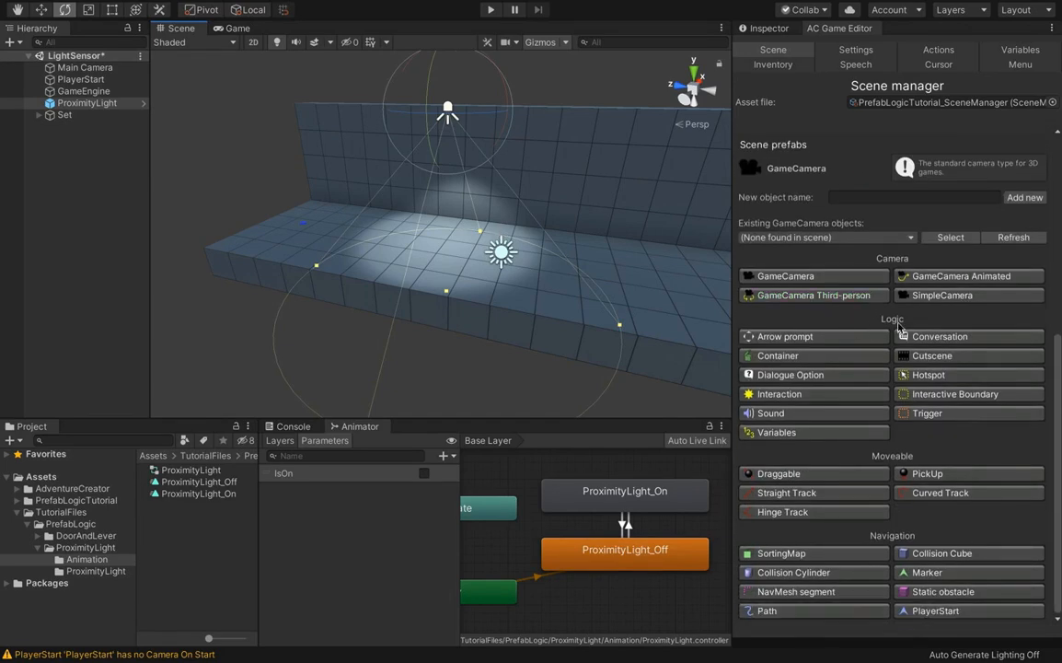
left_click(926, 414)
left_click(928, 416)
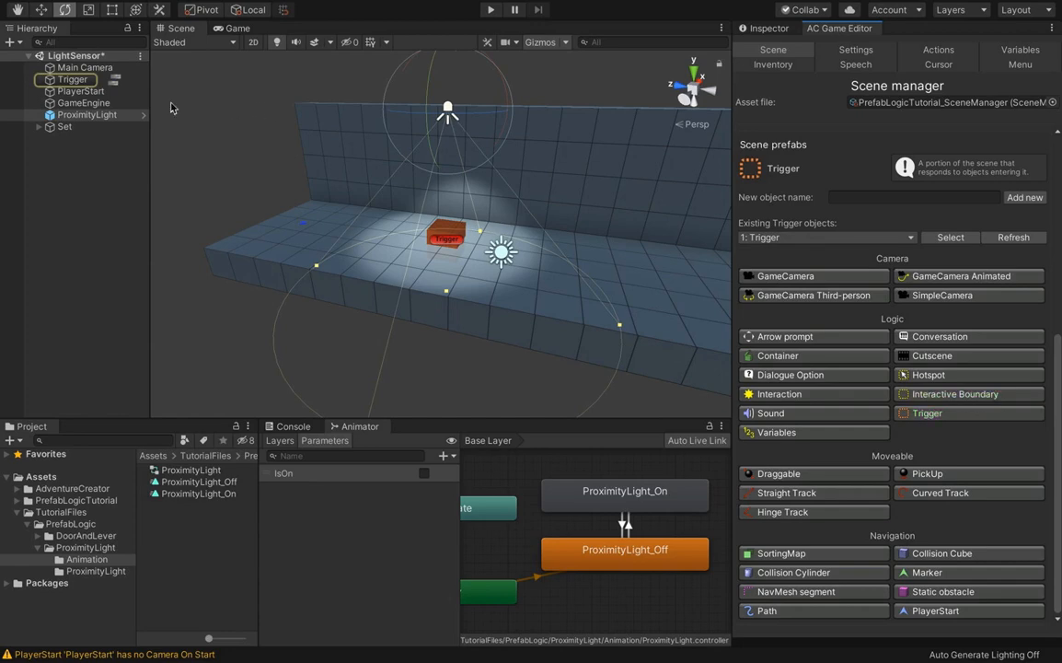
Scale the Trigger to about 4.59 x 0.92 x 3.53 and raise it to a height of 0.5 under the light.
left_click(74, 80)
key("w")
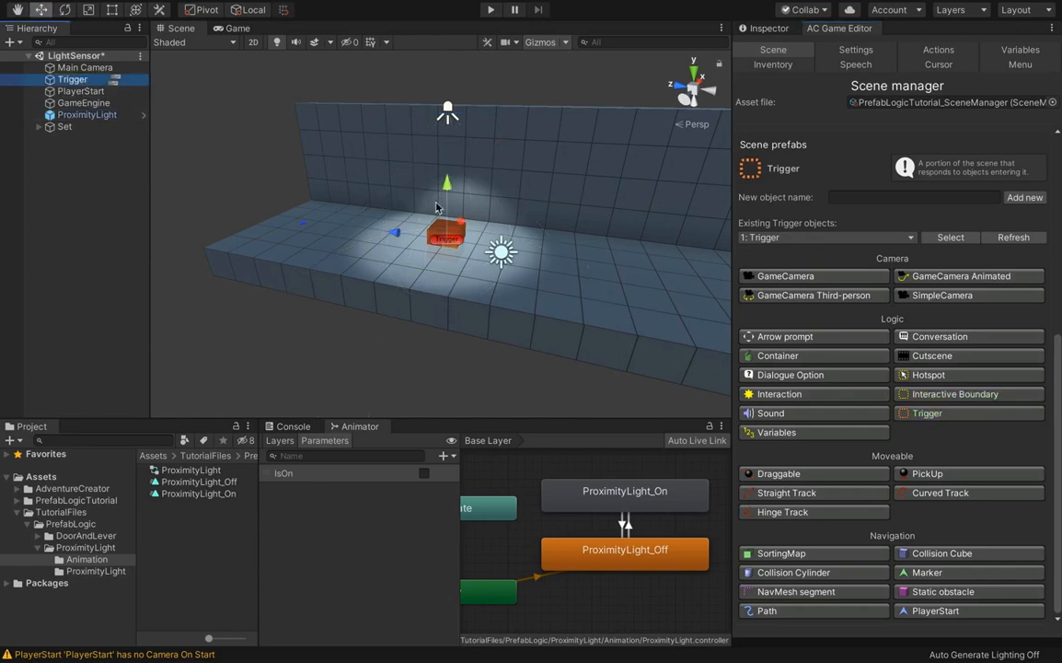
left_click_drag(448, 185, 270, 189)
key("r")
key("w")
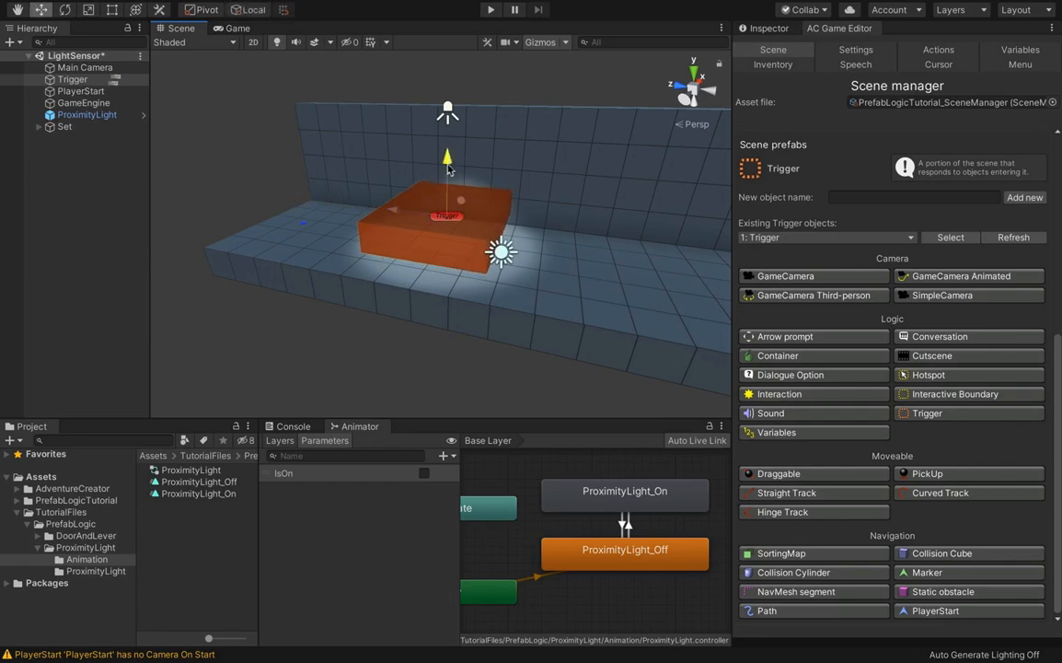
left_click_drag(447, 164, 450, 176)
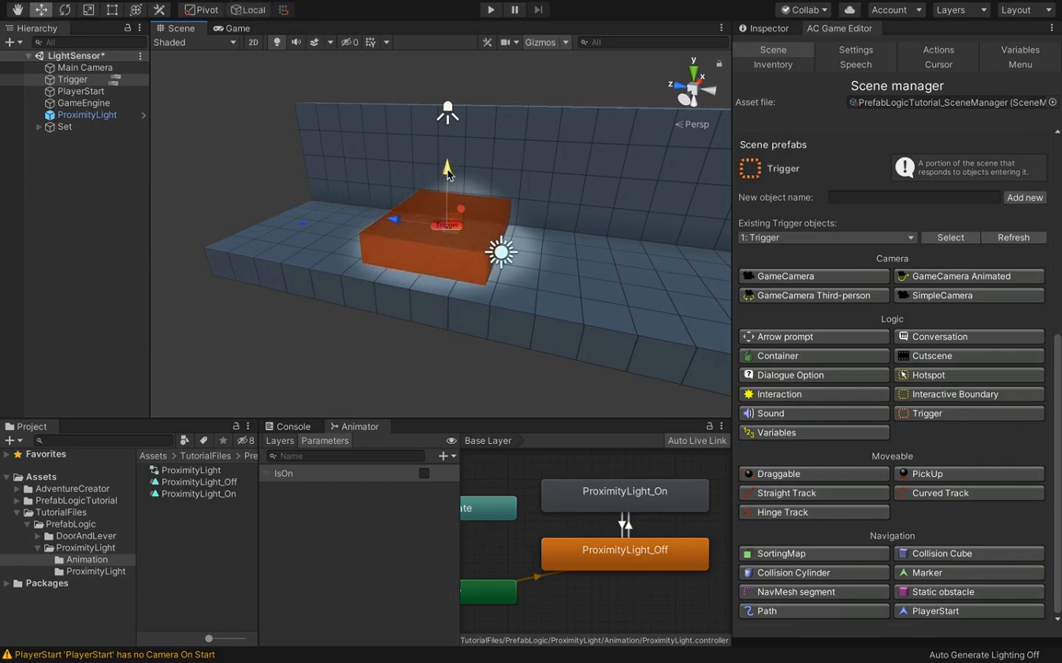
Set the Trigger's When running option to Run In Background.
left_click(766, 28)
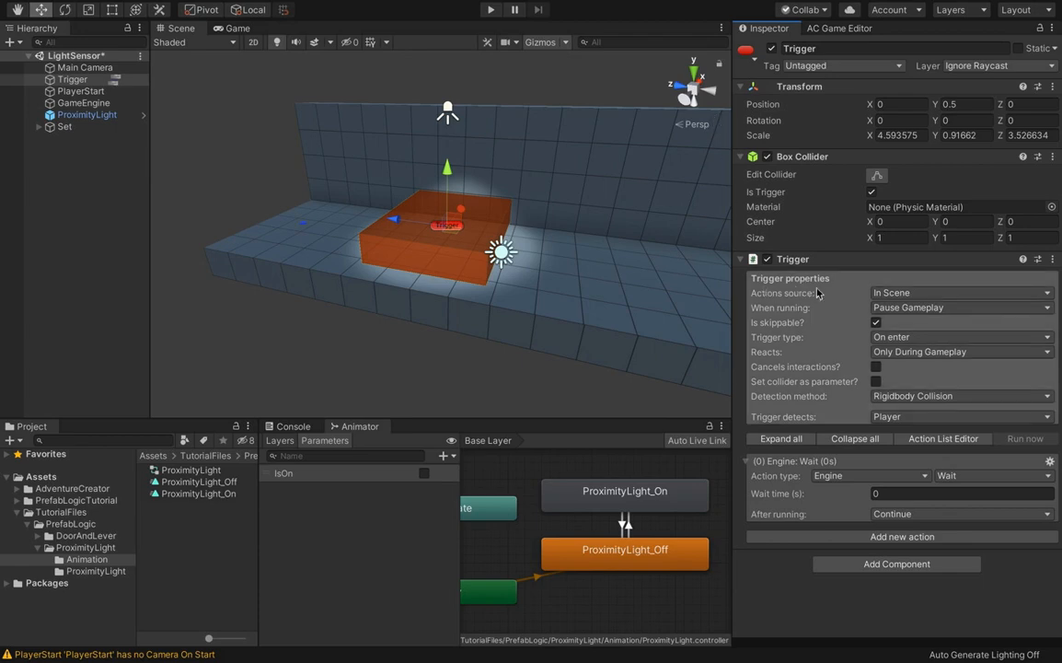
left_click(879, 309)
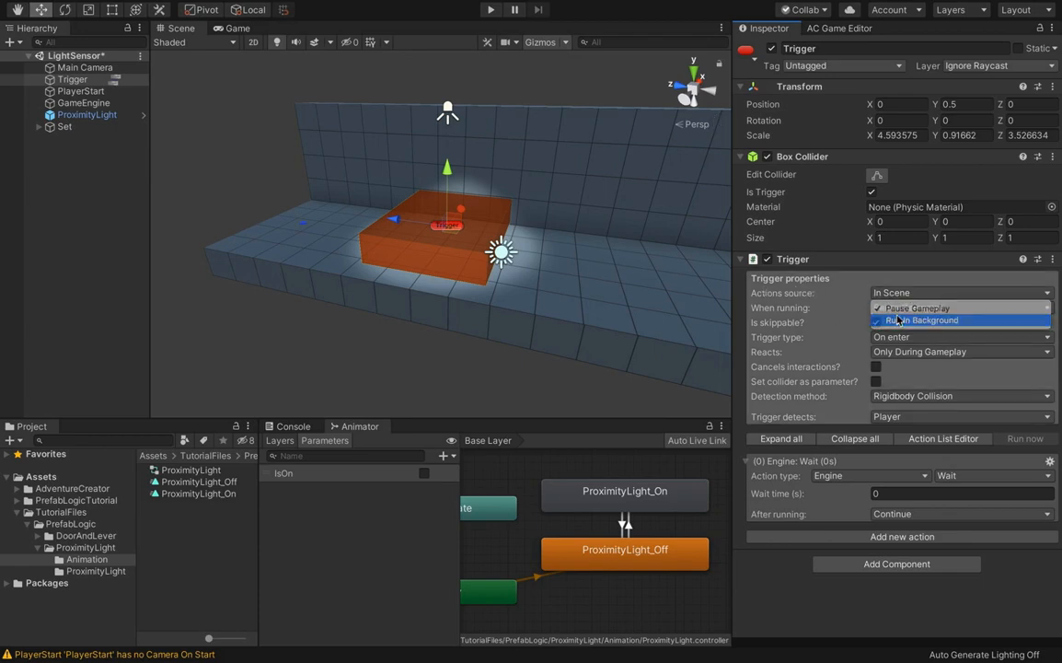
left_click(892, 322)
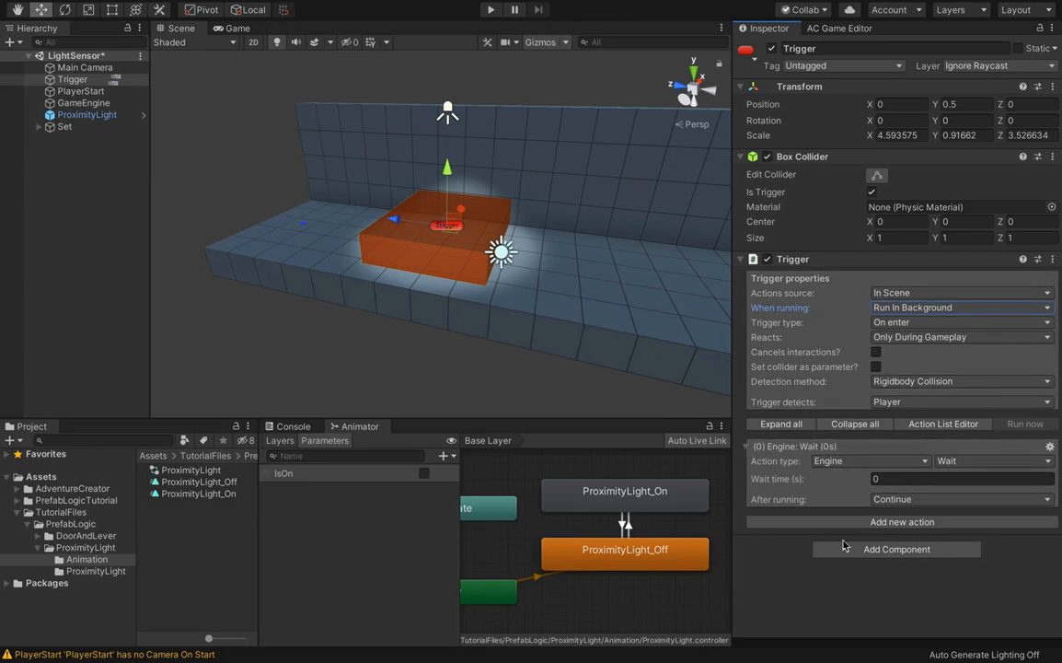
Disable List Actions in Inspector in the Actions manager and return to the Trigger's properties.
left_click(838, 29)
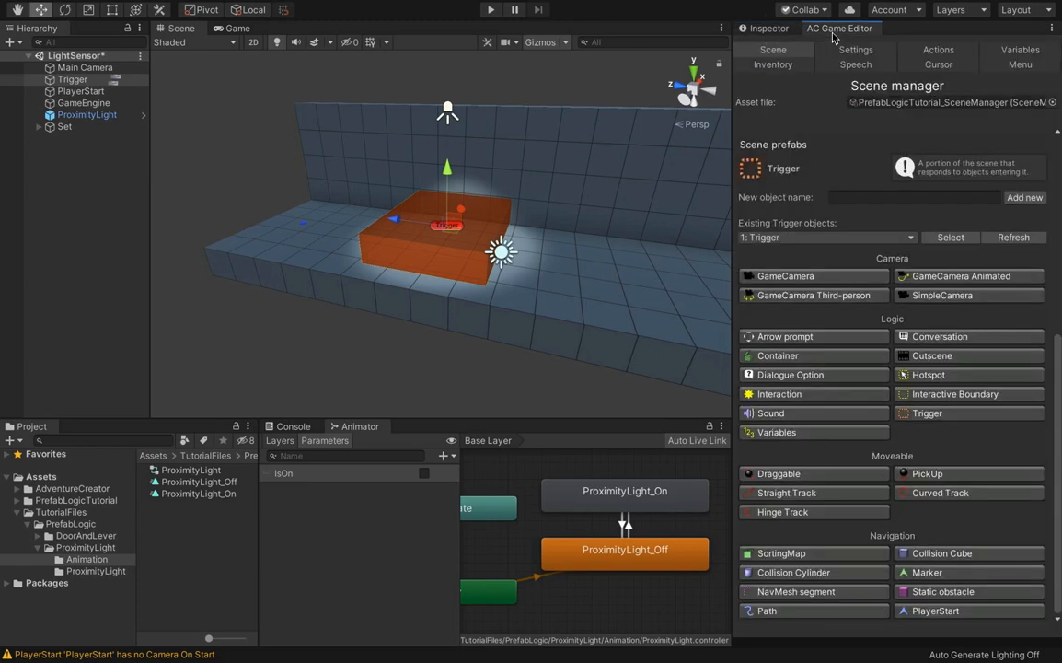
left_click(938, 50)
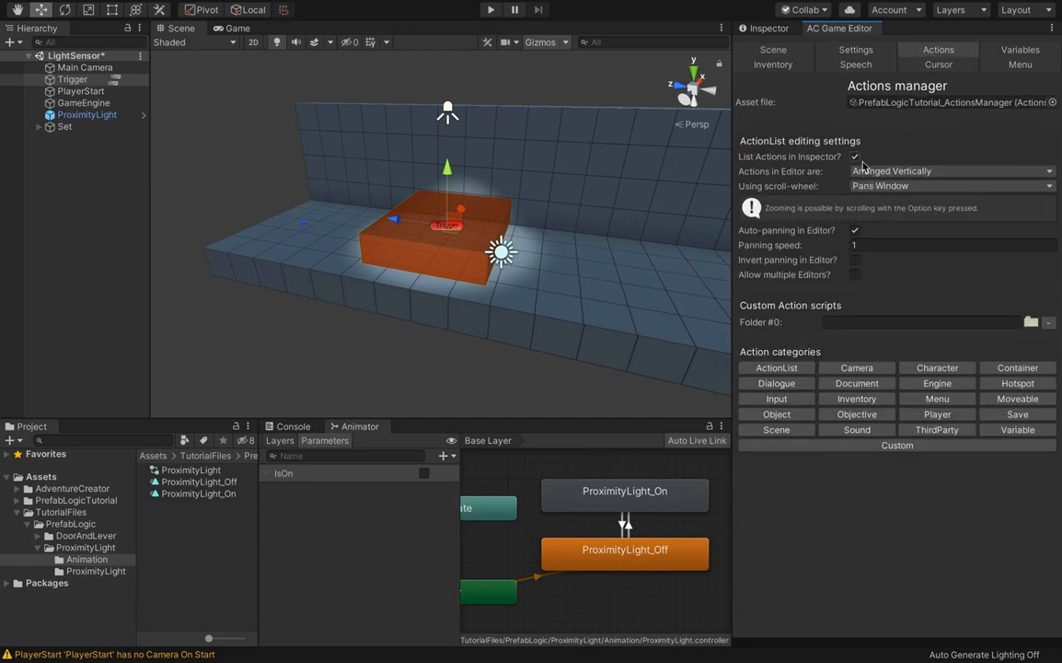
left_click(769, 30)
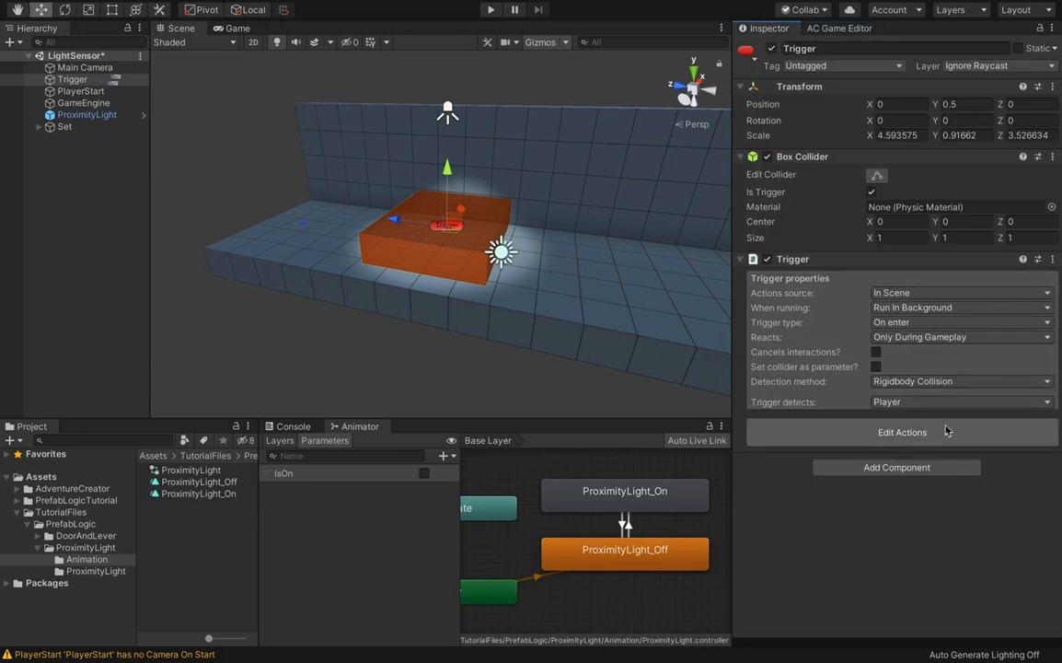
Open the Trigger's actions in the ActionList Editor and dock it beside the Scene view.
left_click(906, 432)
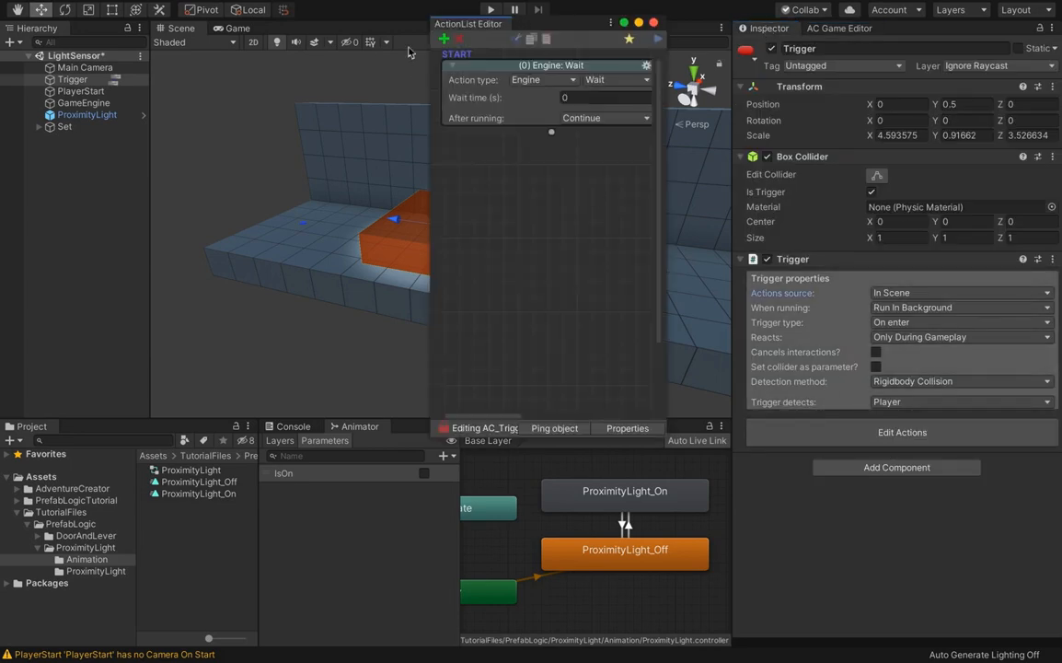
left_click_drag(473, 31, 203, 101)
left_click_drag(343, 121, 383, 120)
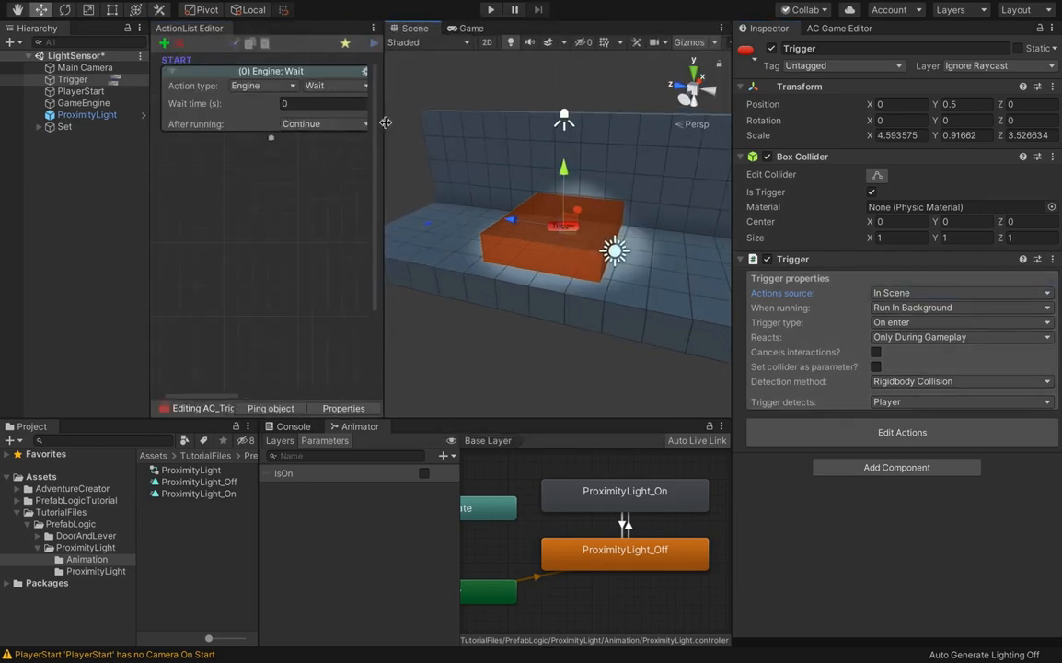
Change the Trigger's first action to Object: Animate and set its animation engine to Mecanim.
left_click(262, 86)
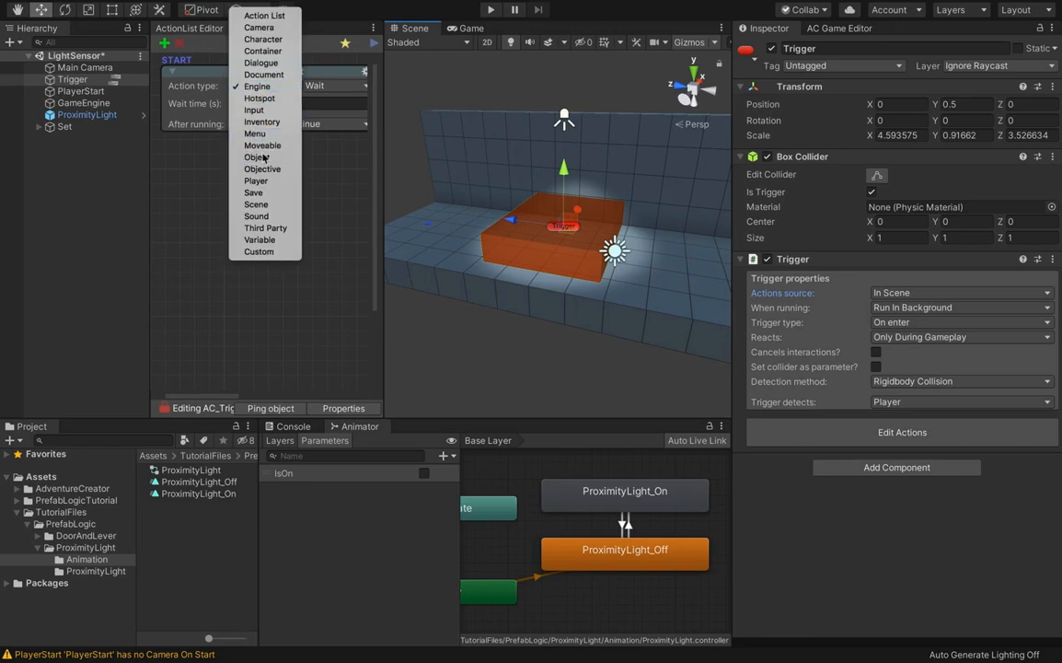
left_click(268, 156)
left_click(304, 86)
left_click(322, 100)
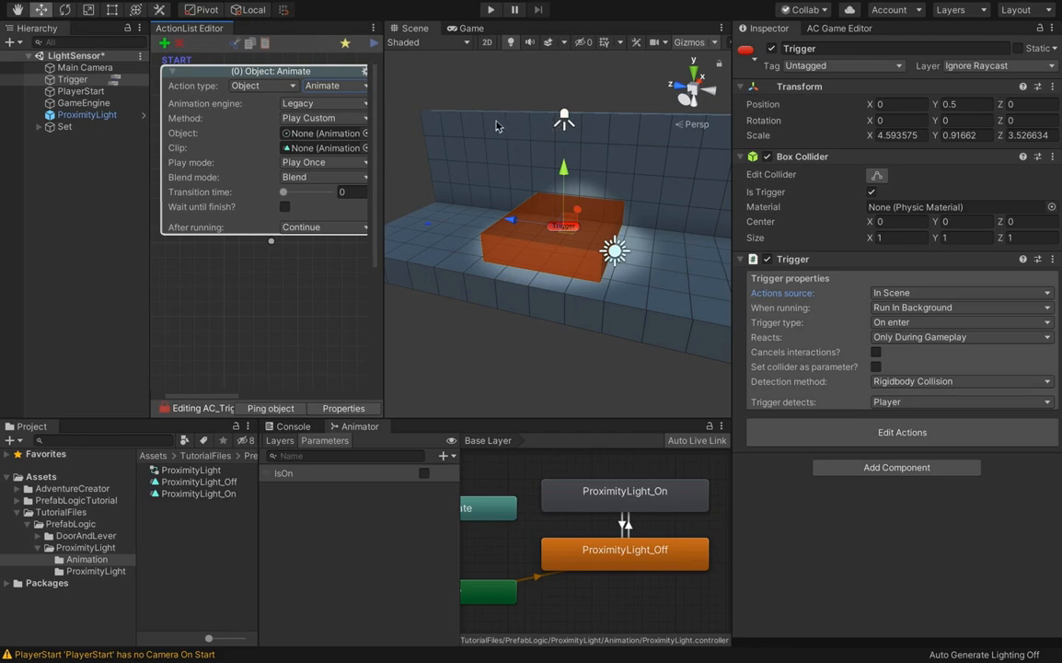
left_click(312, 104)
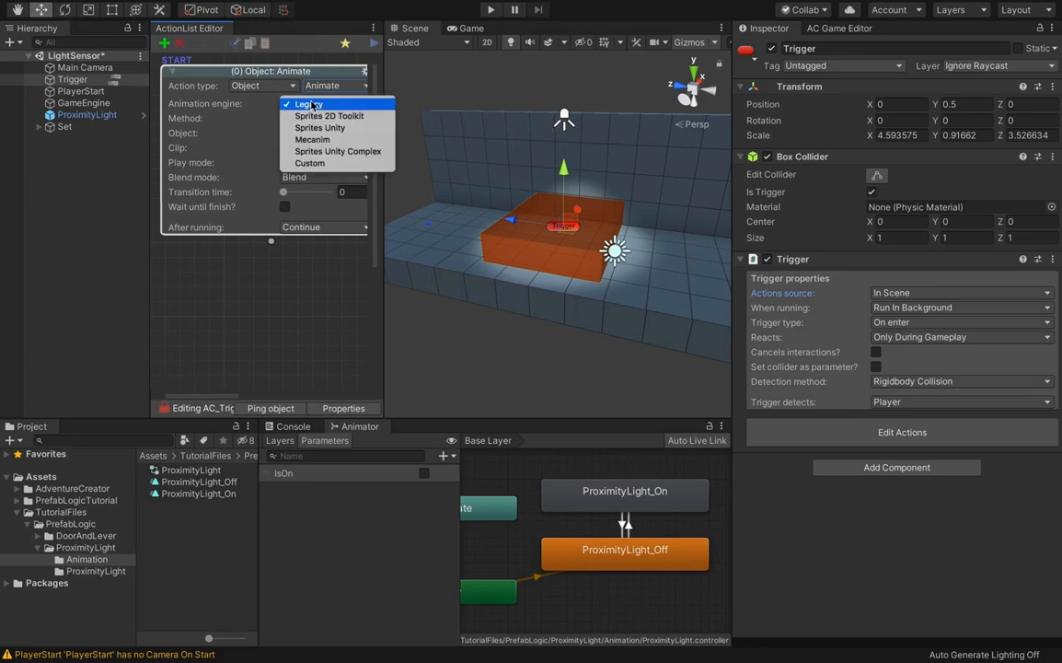
left_click(317, 139)
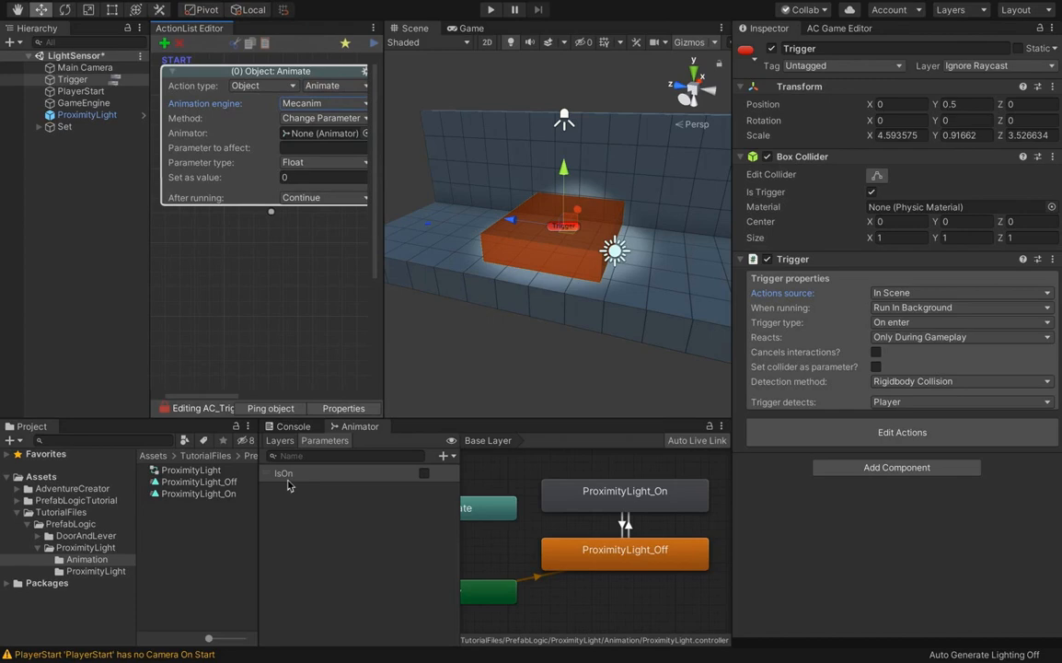
Assign ProximityLight as the action's Animator and make it set the Bool parameter IsOn to true.
left_click_drag(88, 114, 295, 138)
left_click_drag(383, 153, 411, 153)
left_click(335, 149)
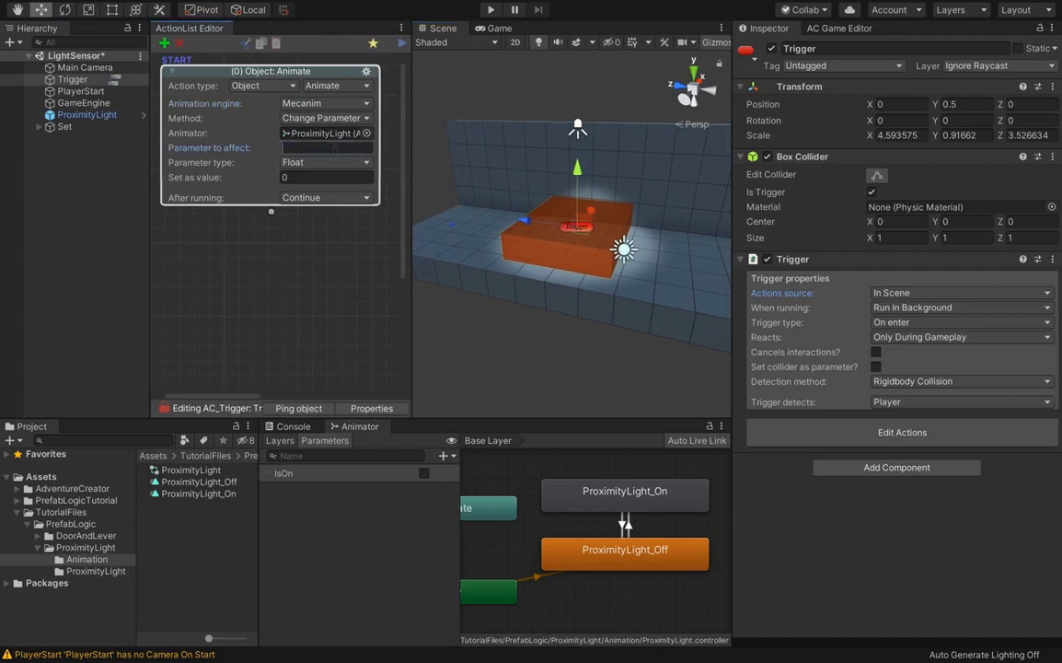
type("IsOn")
left_click(336, 164)
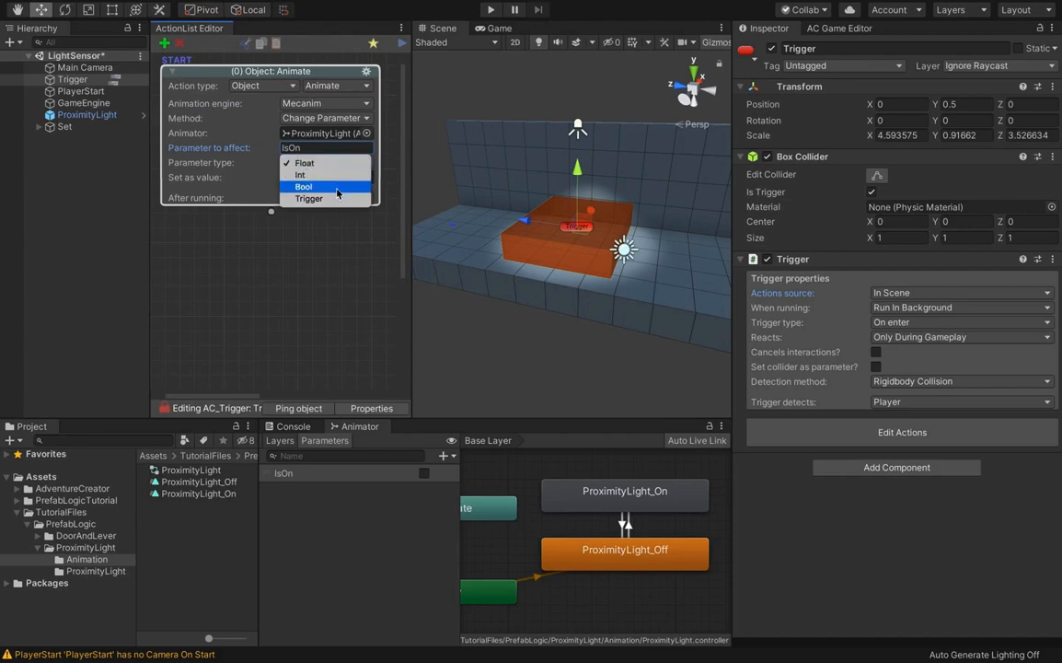
left_click(334, 183)
left_click(284, 177)
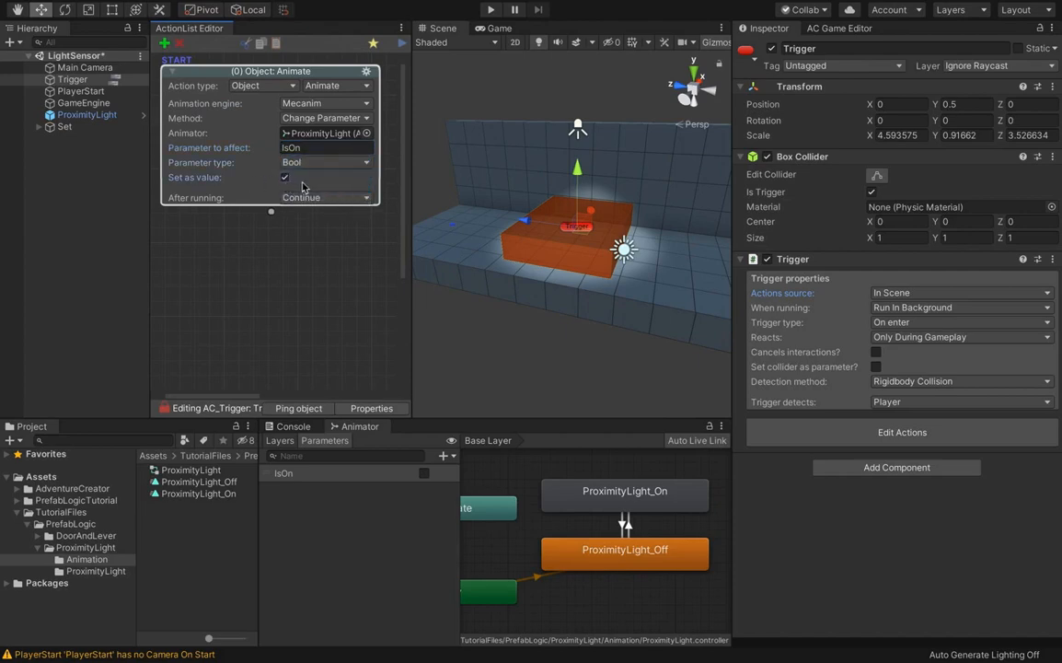
Playtest the scene by sending the player into the Trigger area to check the light, and end play mode.
left_click(489, 11)
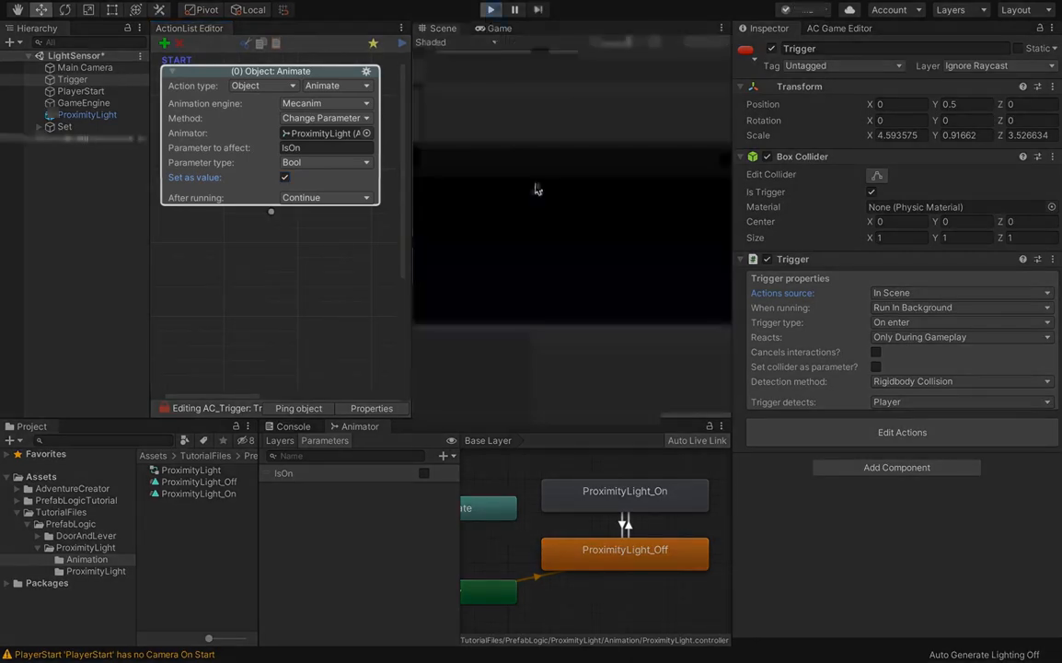
left_click(537, 217)
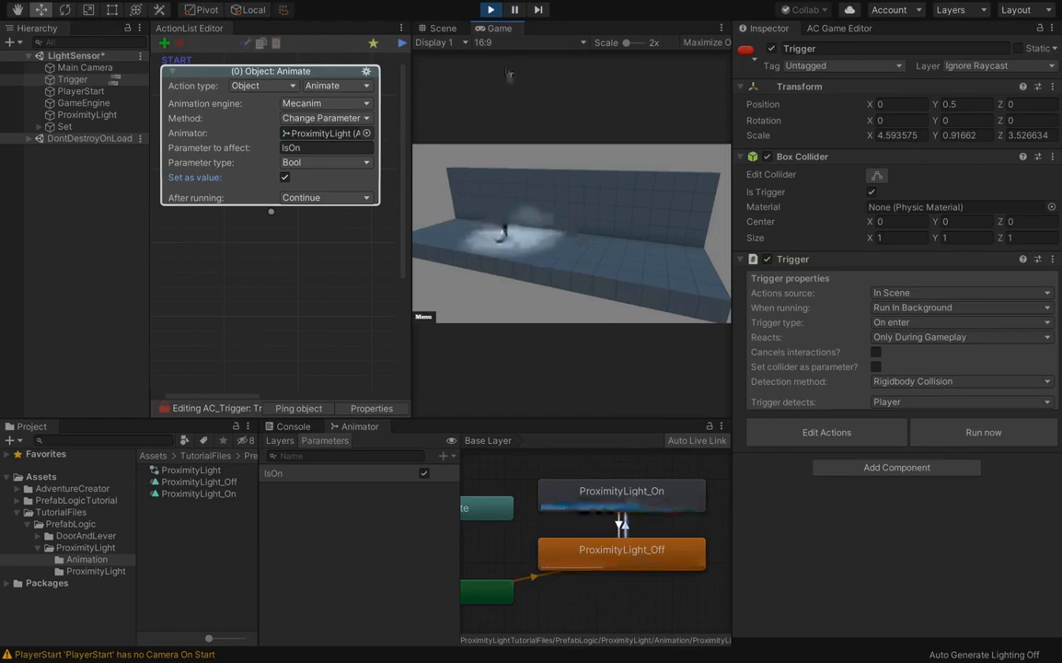
left_click(492, 11)
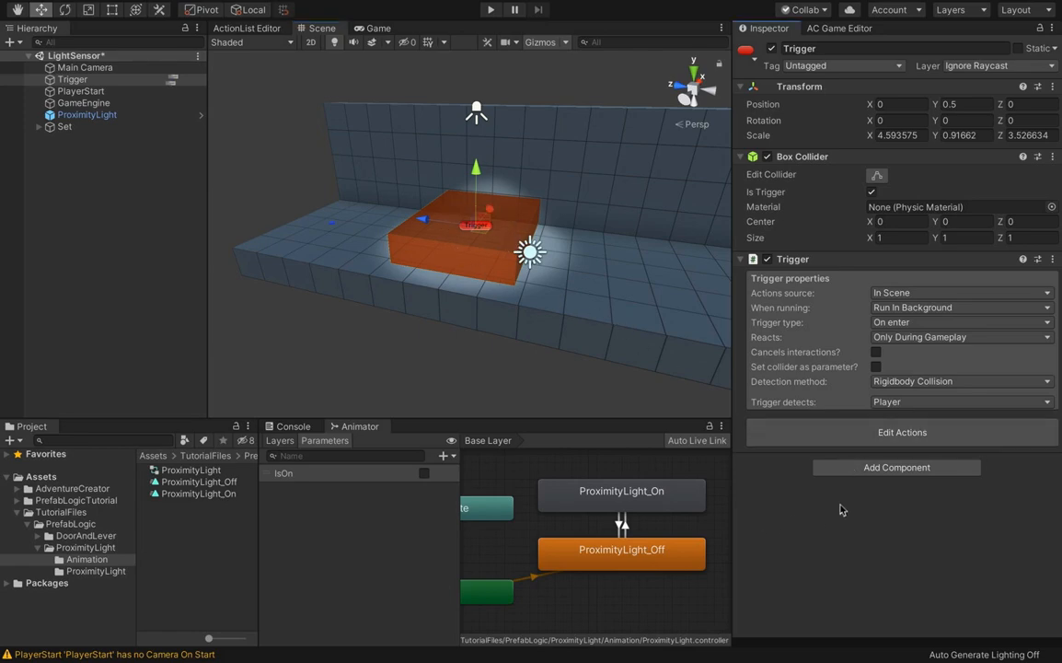
Add a second Adventure Creator Trigger component to the Trigger object.
left_click(893, 467)
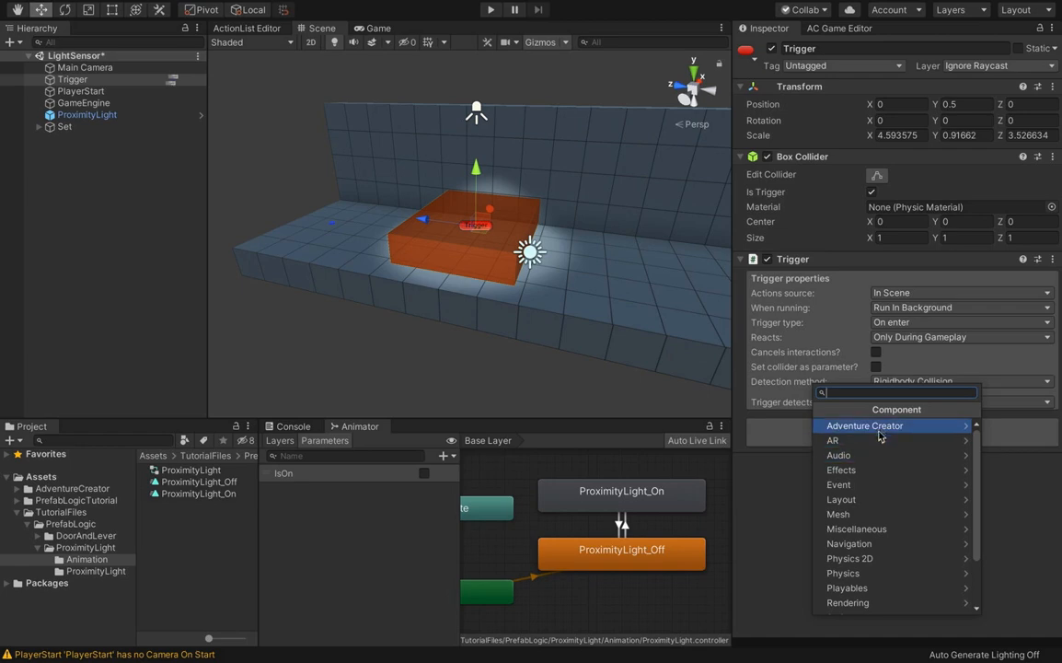
left_click(880, 427)
left_click(861, 485)
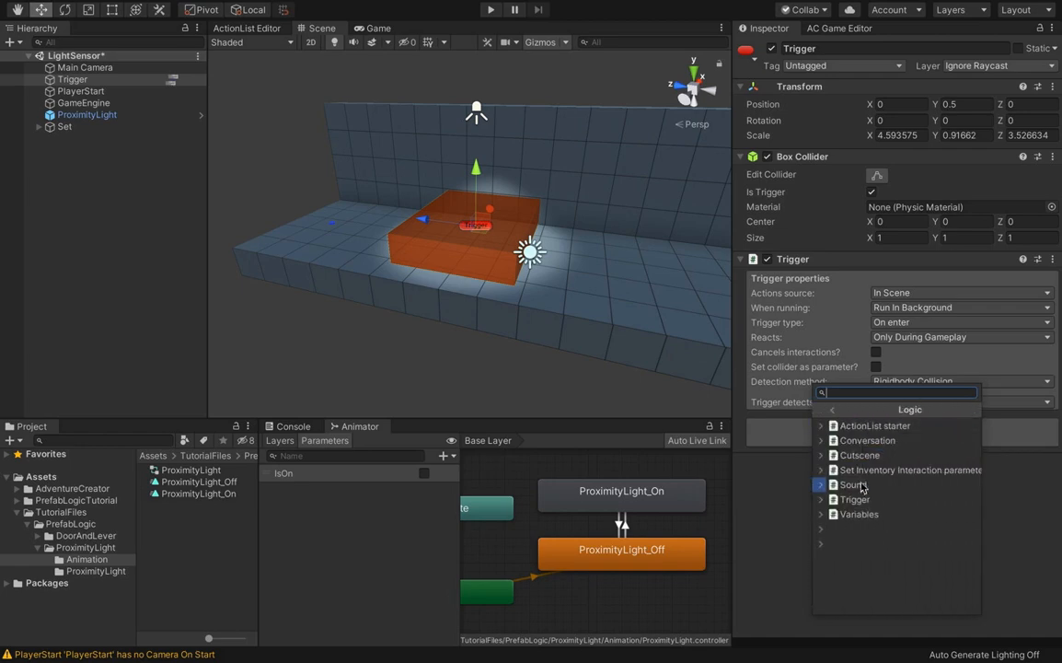
left_click(859, 502)
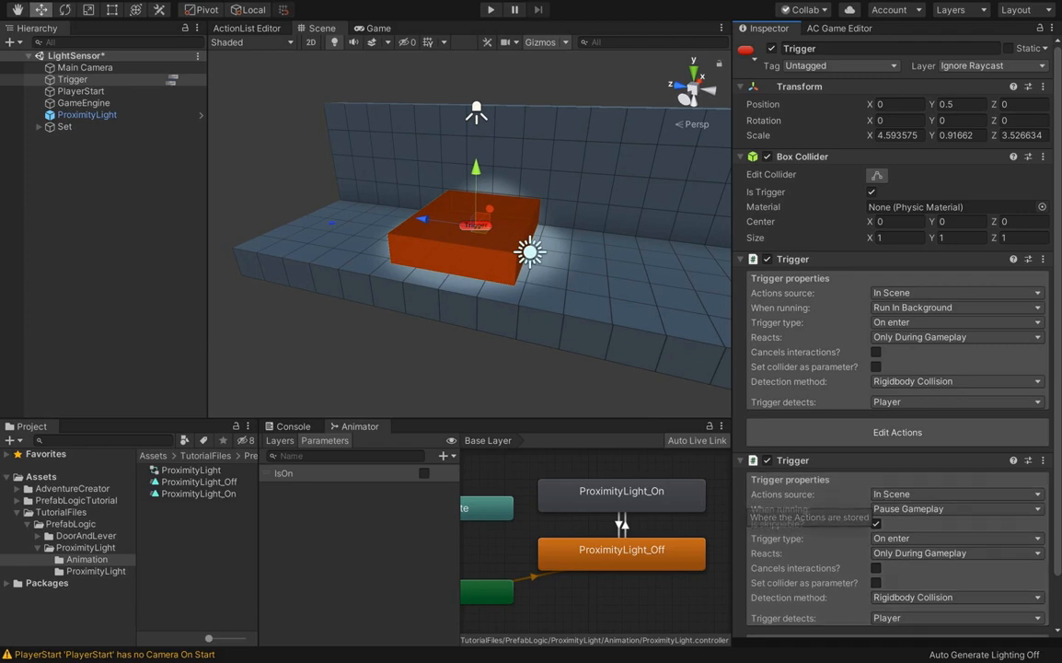
Set the second Trigger component to Run In Background and its trigger type to On exit.
scroll(919, 465, "down", 2)
left_click(919, 460)
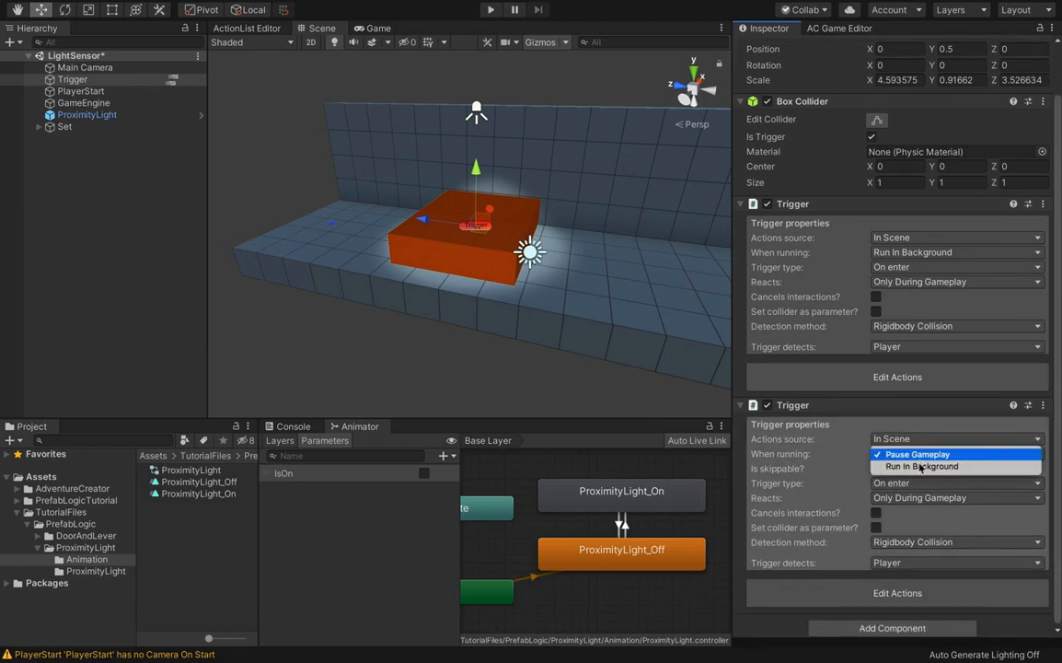
left_click(919, 466)
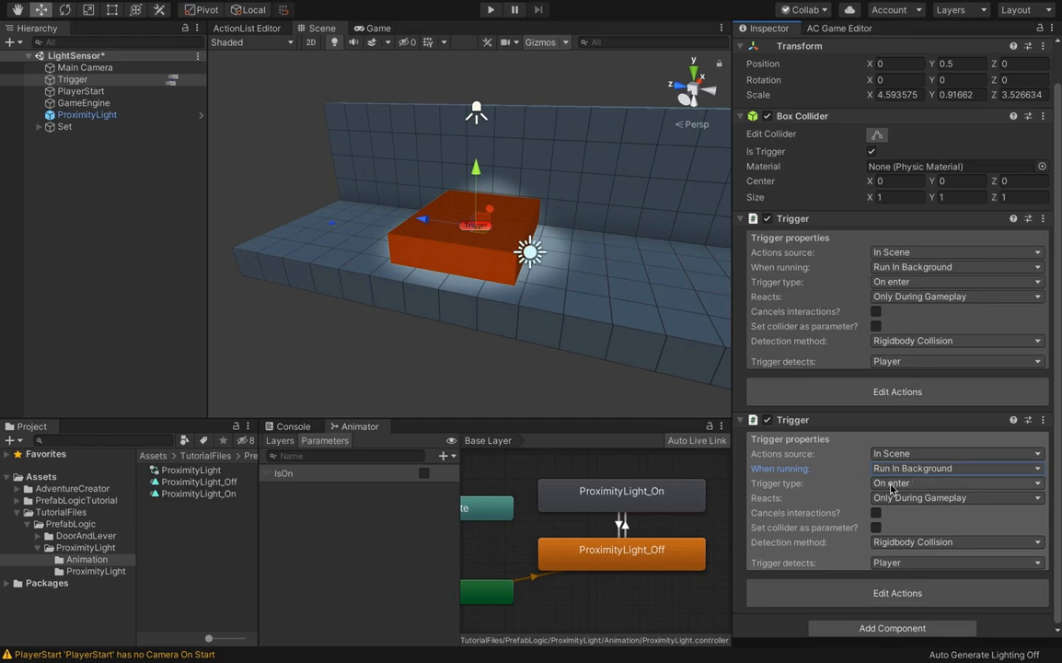
left_click(891, 486)
left_click(900, 508)
Open the On exit Trigger's actions and change the first action to Object: Animate with the Mecanim animation engine.
left_click(935, 593)
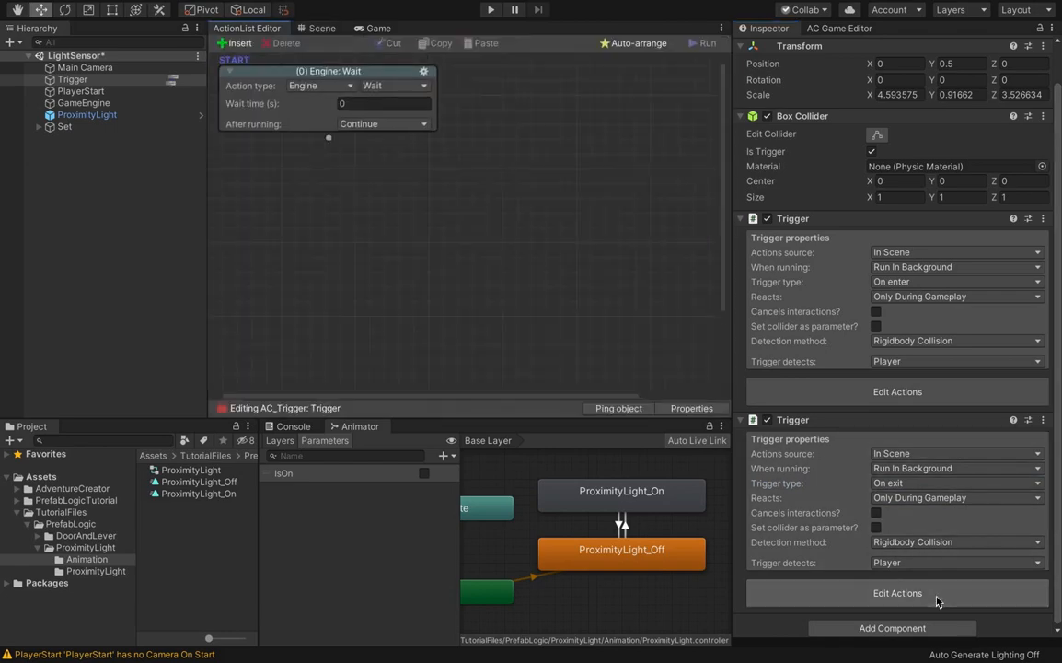
left_click(317, 86)
left_click(318, 157)
left_click(377, 90)
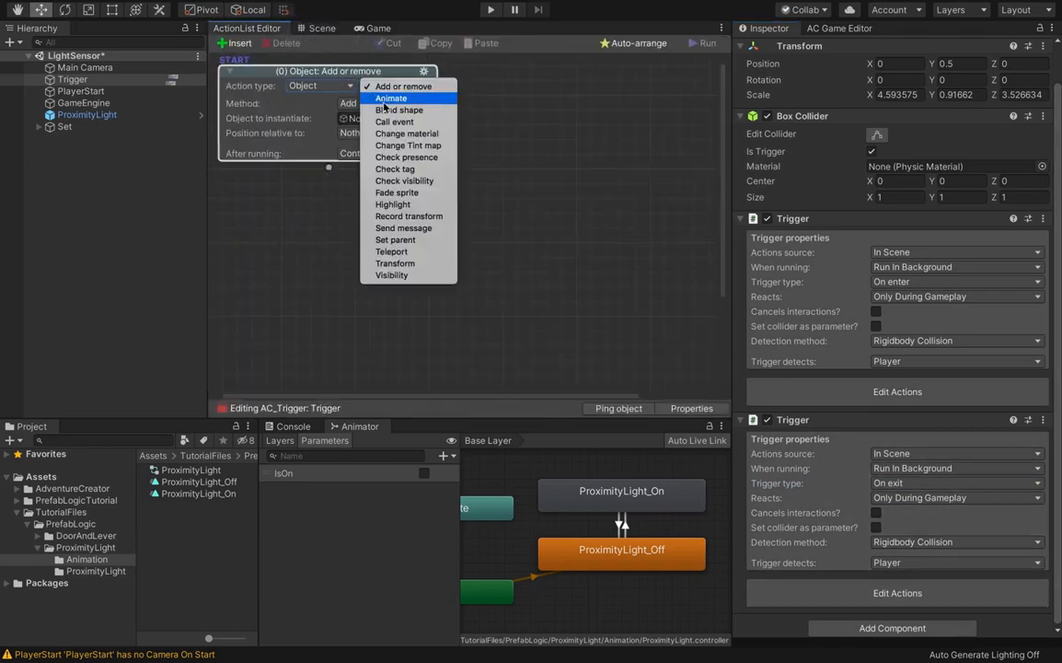
left_click(374, 97)
left_click(378, 103)
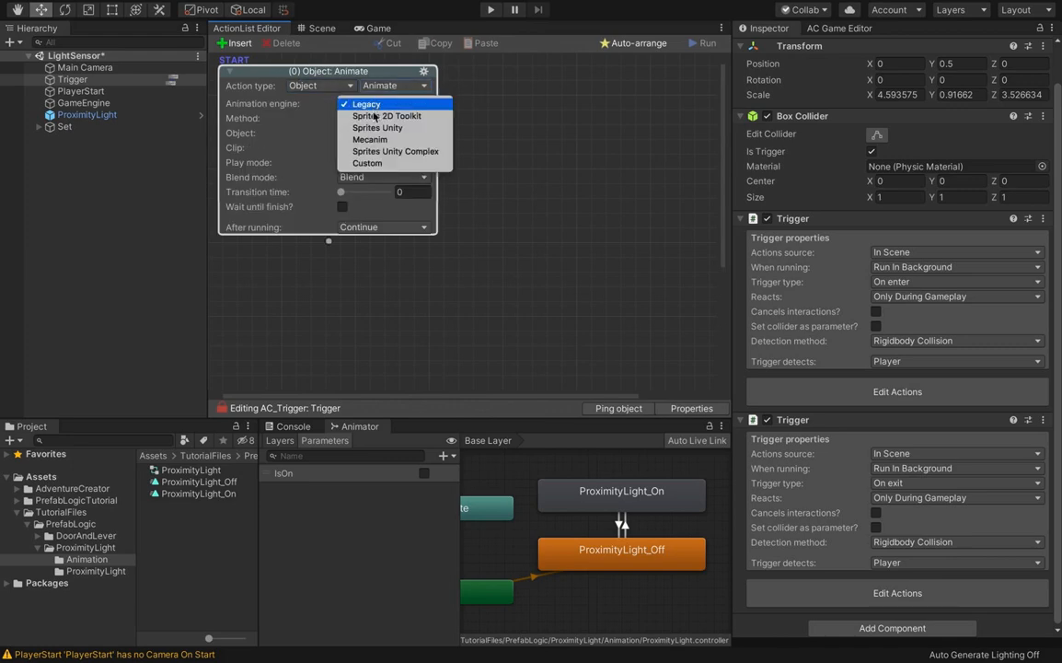
left_click(373, 139)
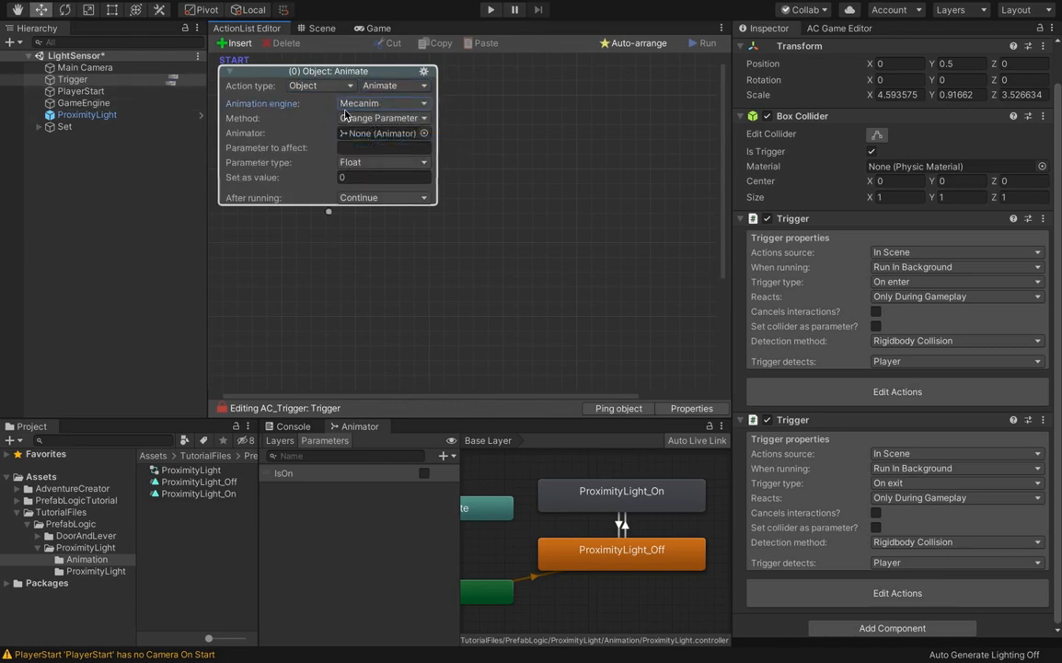
Assign ProximityLight as the action's Animator and make it set the Bool parameter IsOn to false.
left_click(359, 147)
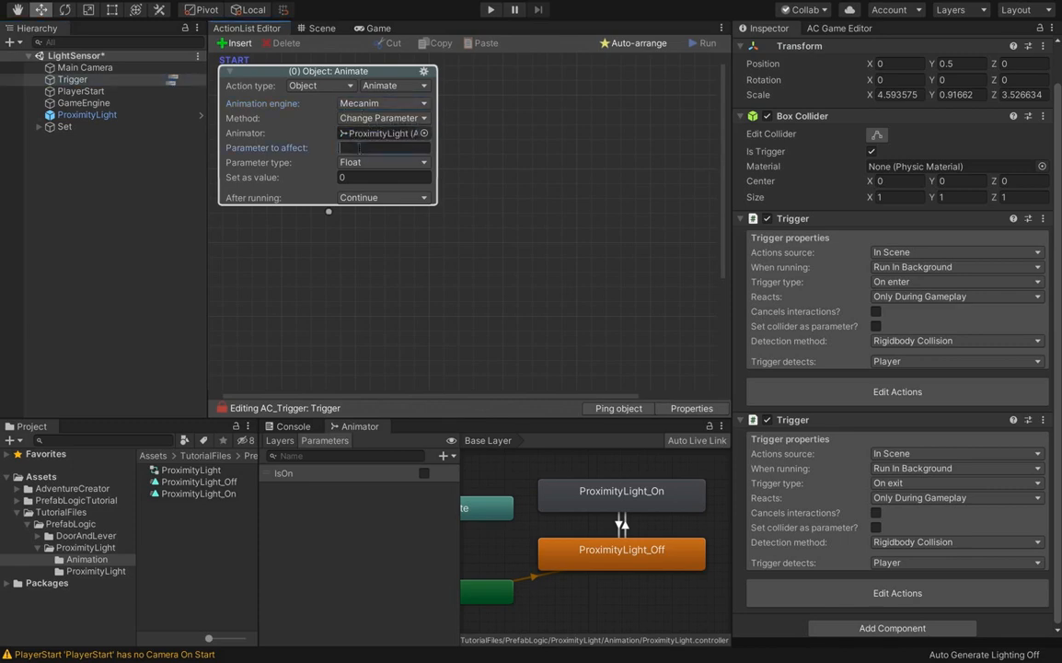
type("IsOn")
left_click(365, 162)
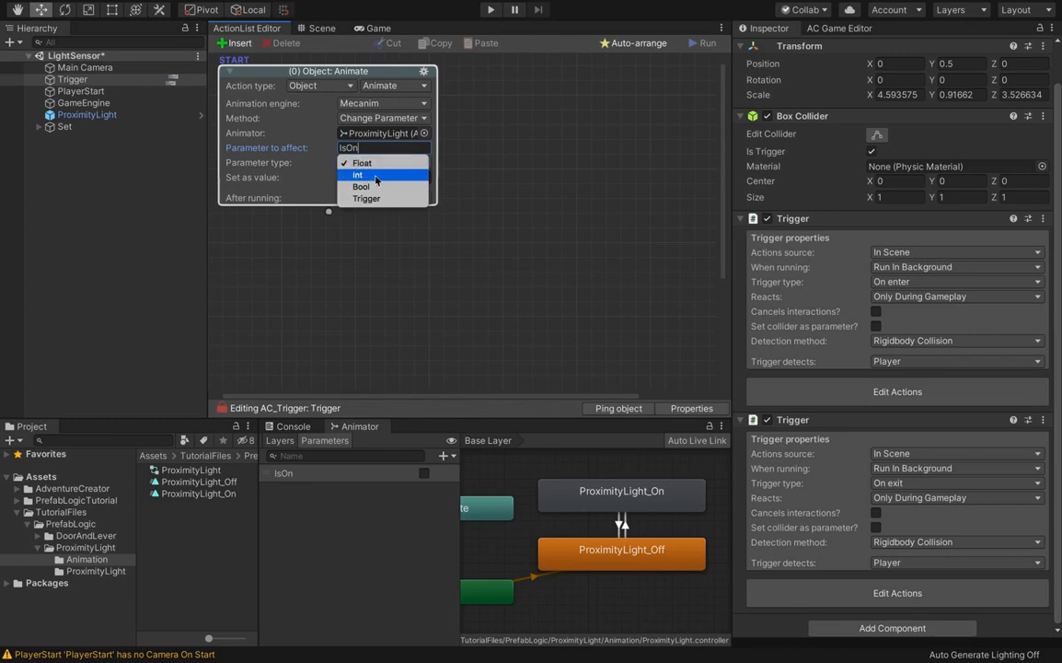
left_click(375, 186)
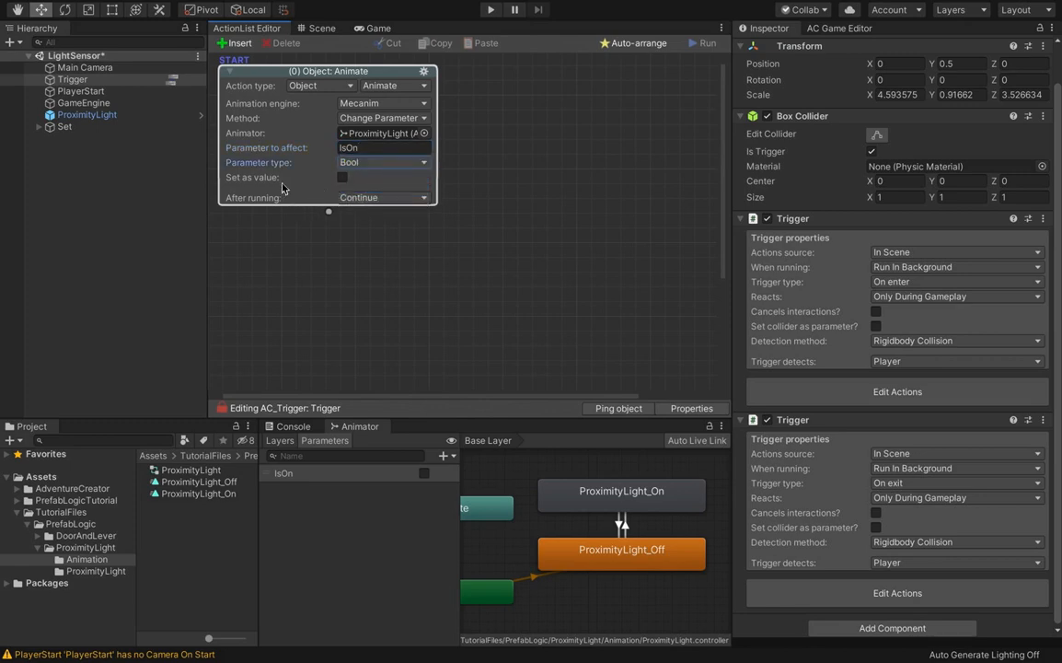
Playtest the scene by walking the player through the Trigger area, end play mode and return to the Scene view.
left_click(491, 9)
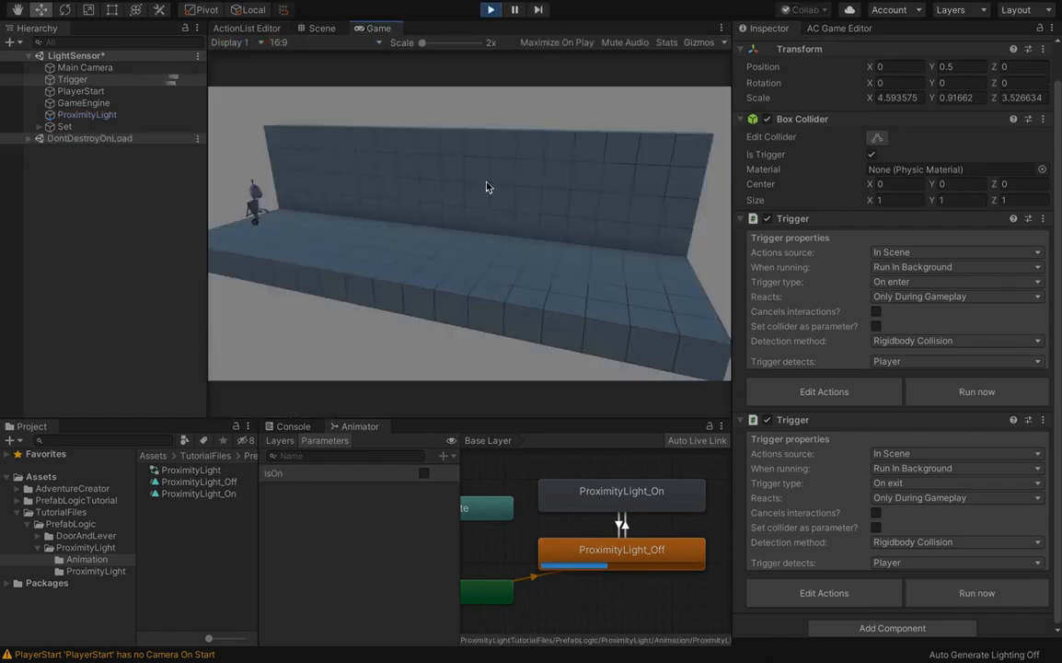
key("Right")
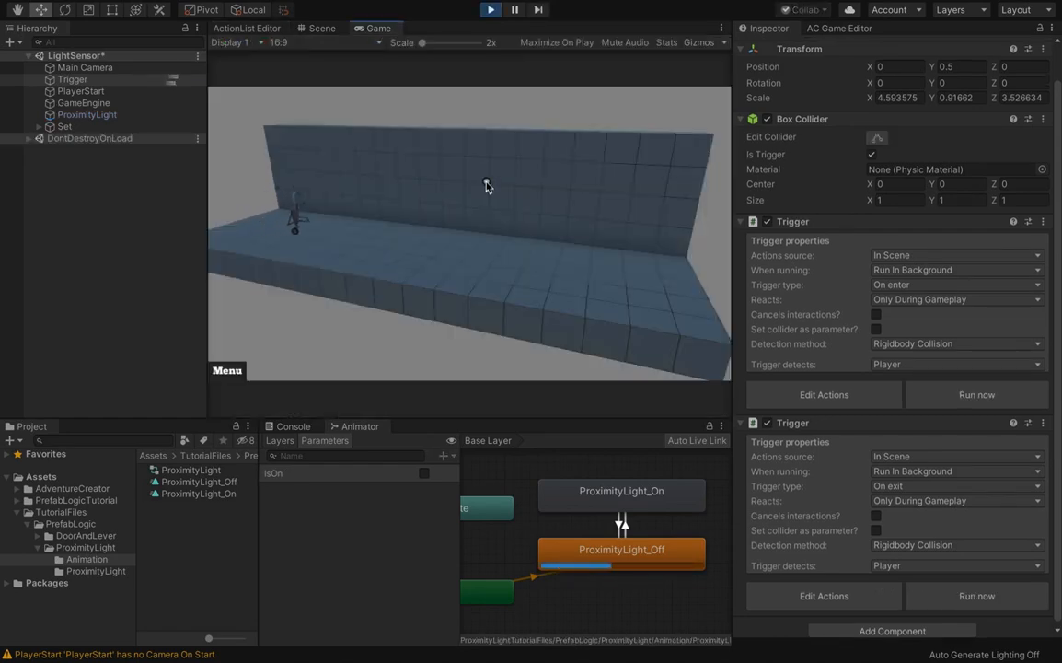
key("Right")
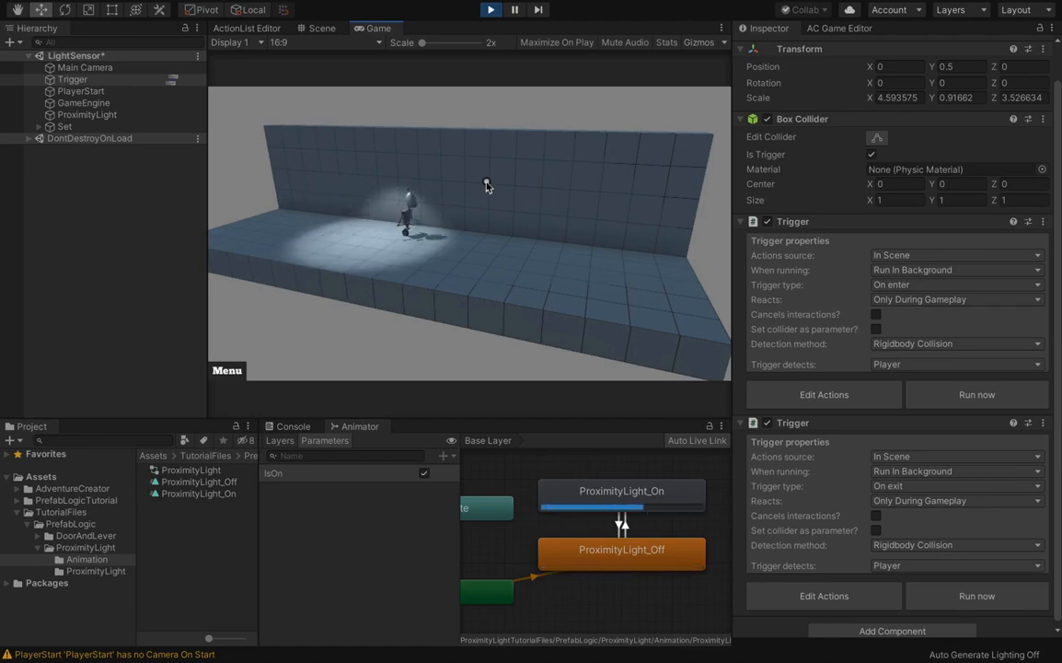
left_click(491, 10)
left_click(304, 27)
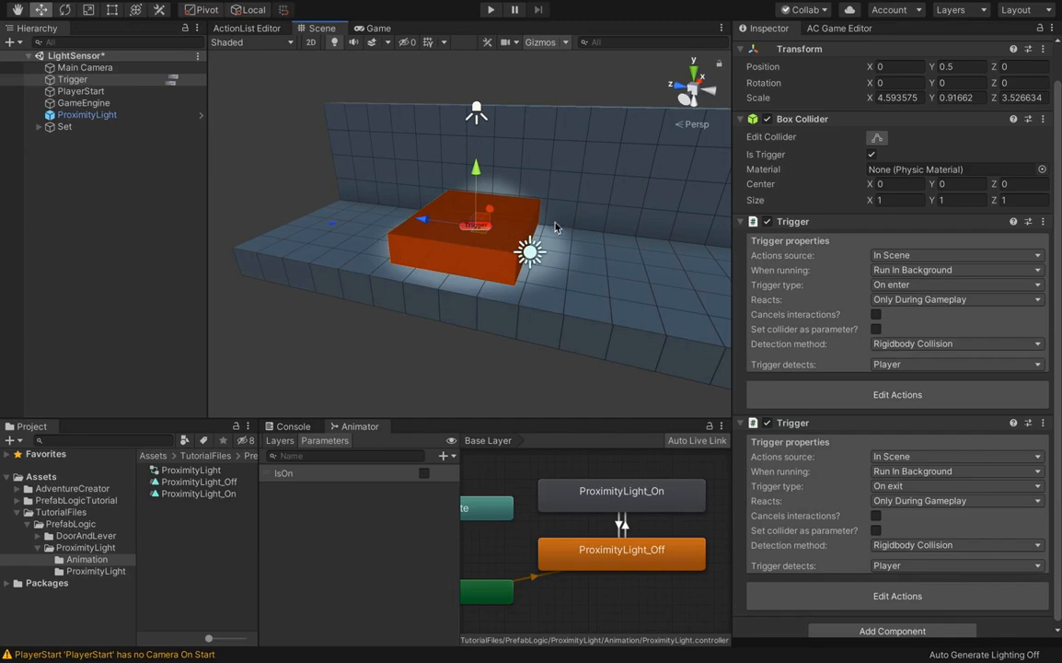
Make Trigger a child of ProximityLight and apply the overrides to the ProximityLight prefab.
left_click(72, 81)
left_click_drag(72, 85, 90, 116)
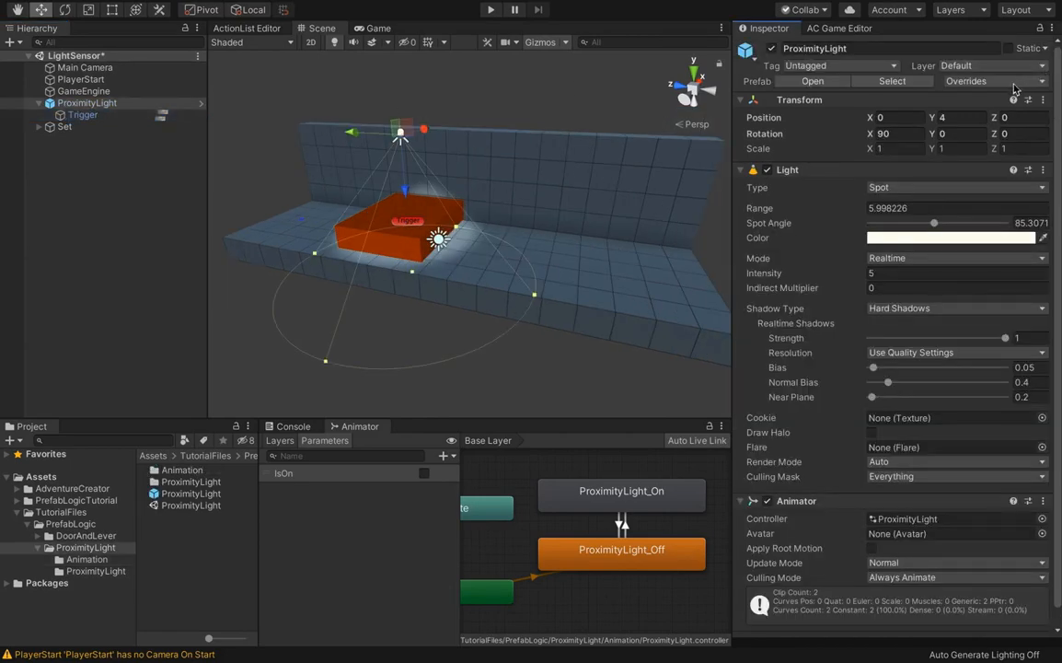
left_click(1014, 82)
left_click(1018, 222)
left_click(145, 195)
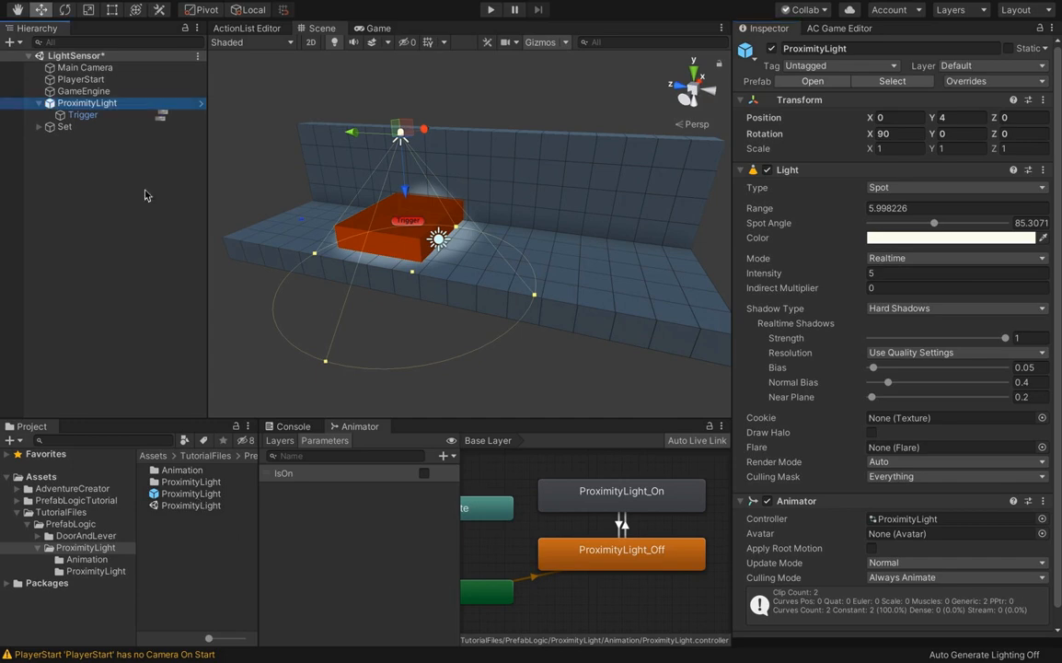
Open the ProximityLight prefab, inspect the actions of its On enter Trigger, and return to the LightSensor scene.
left_click(83, 115)
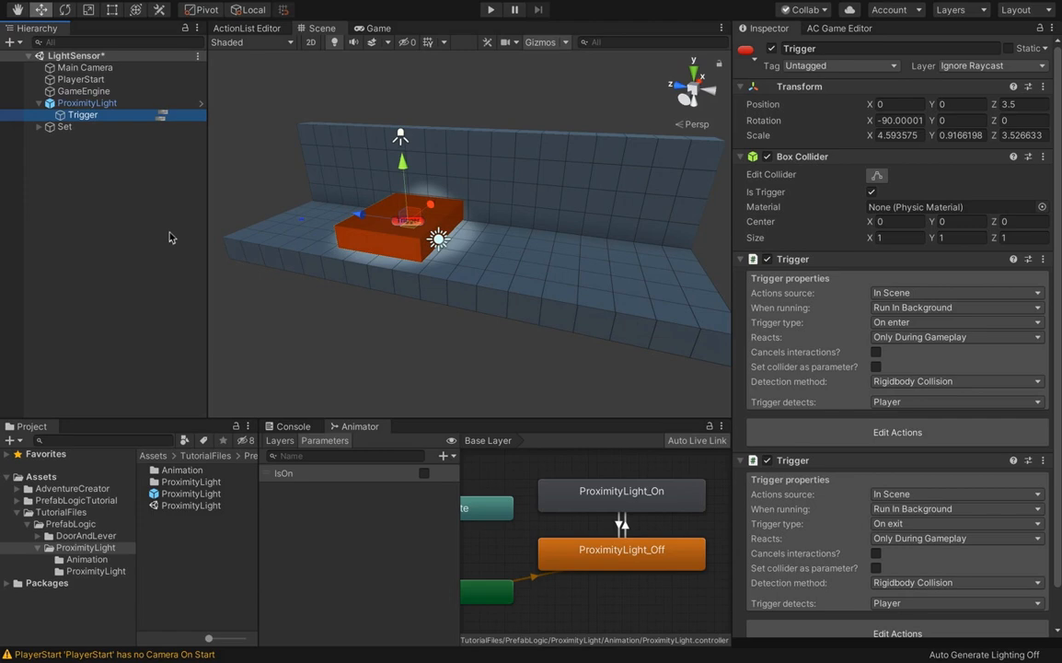
double_click(195, 495)
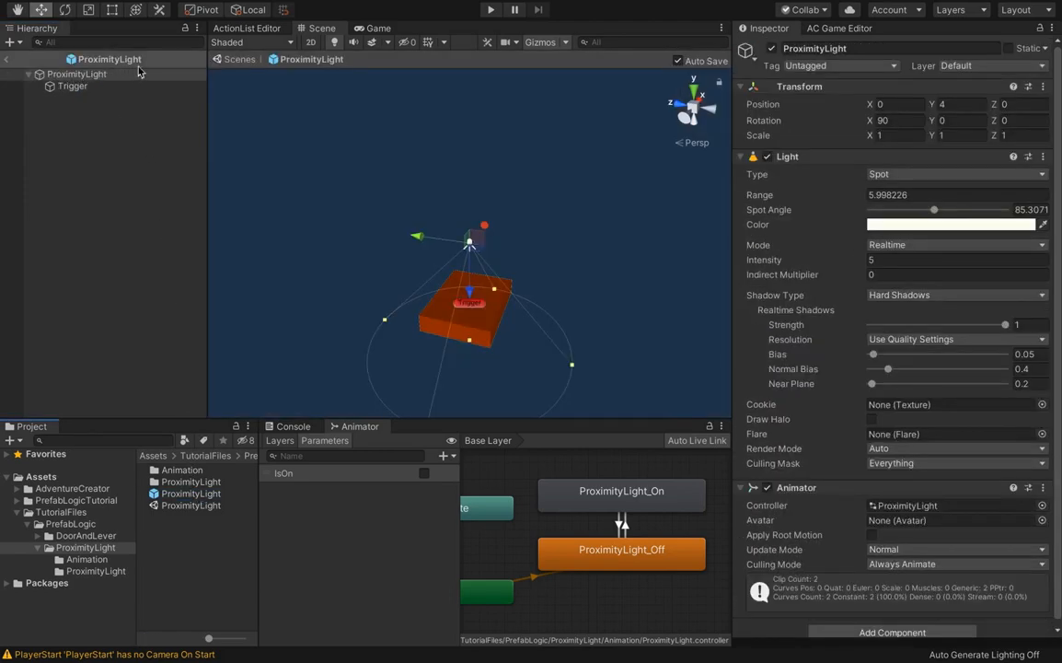
left_click(73, 88)
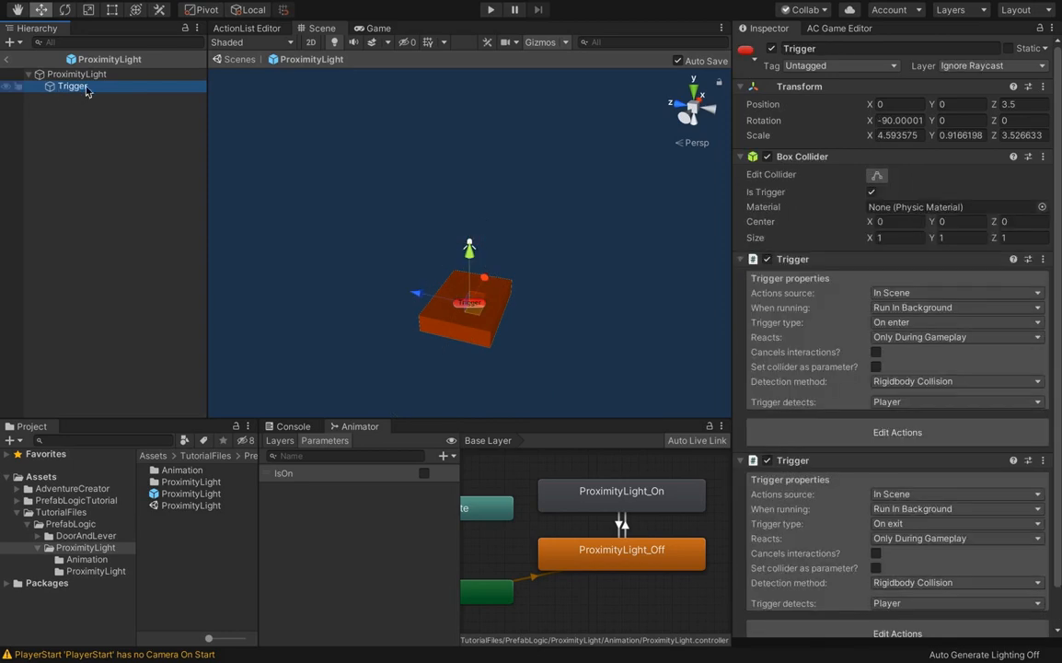
left_click(782, 432)
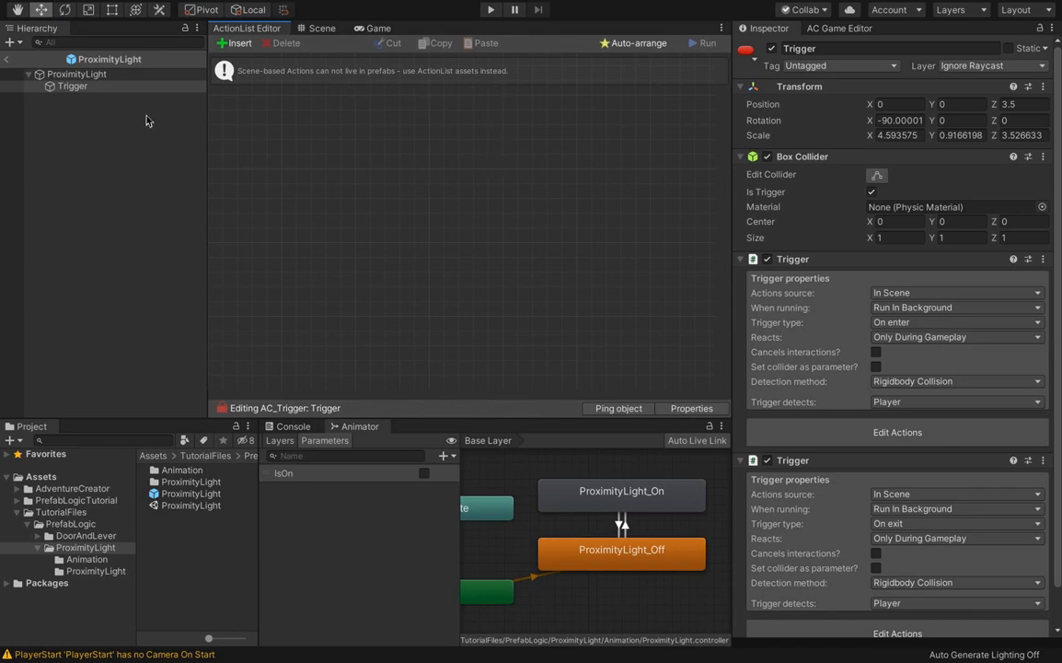
left_click(6, 59)
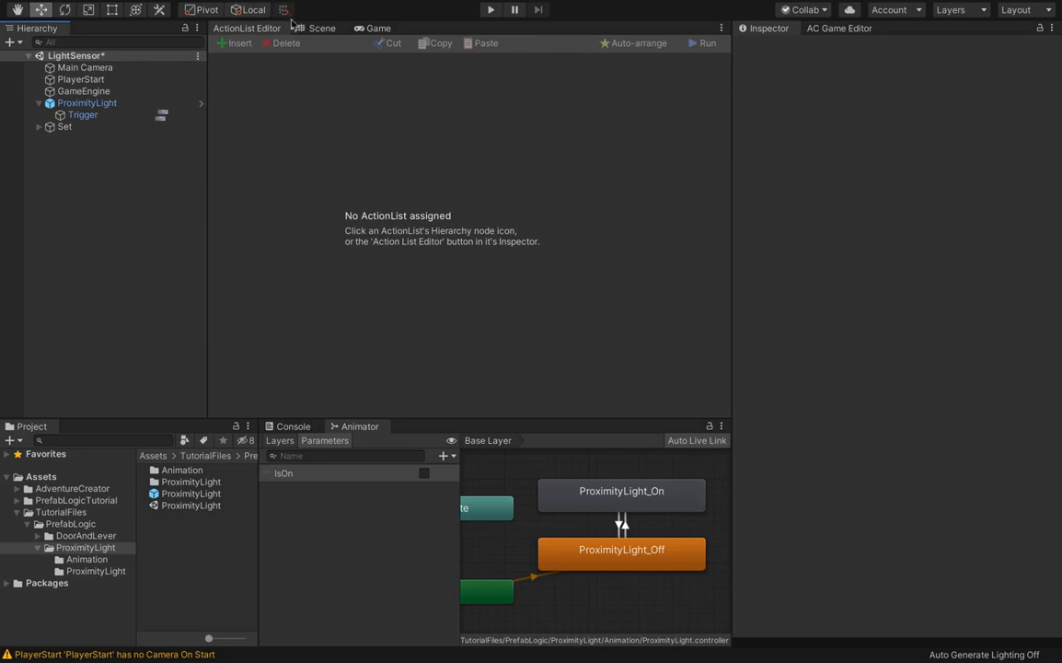
left_click(318, 27)
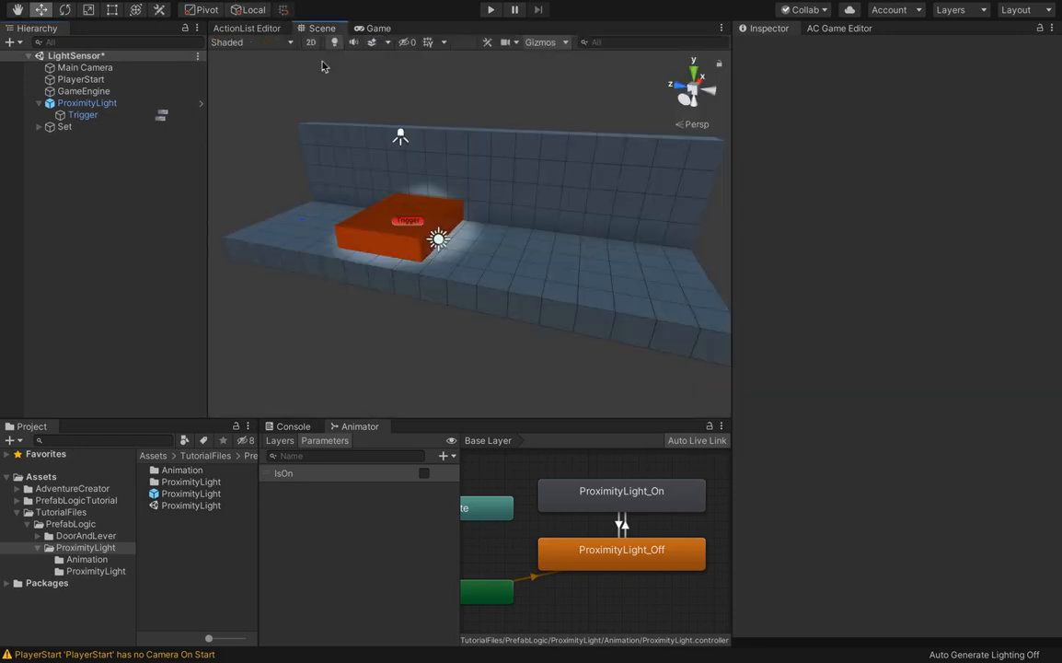
Convert the On enter Trigger's actions to an ActionList asset and make the Trigger use it as its Actions source.
left_click(419, 204)
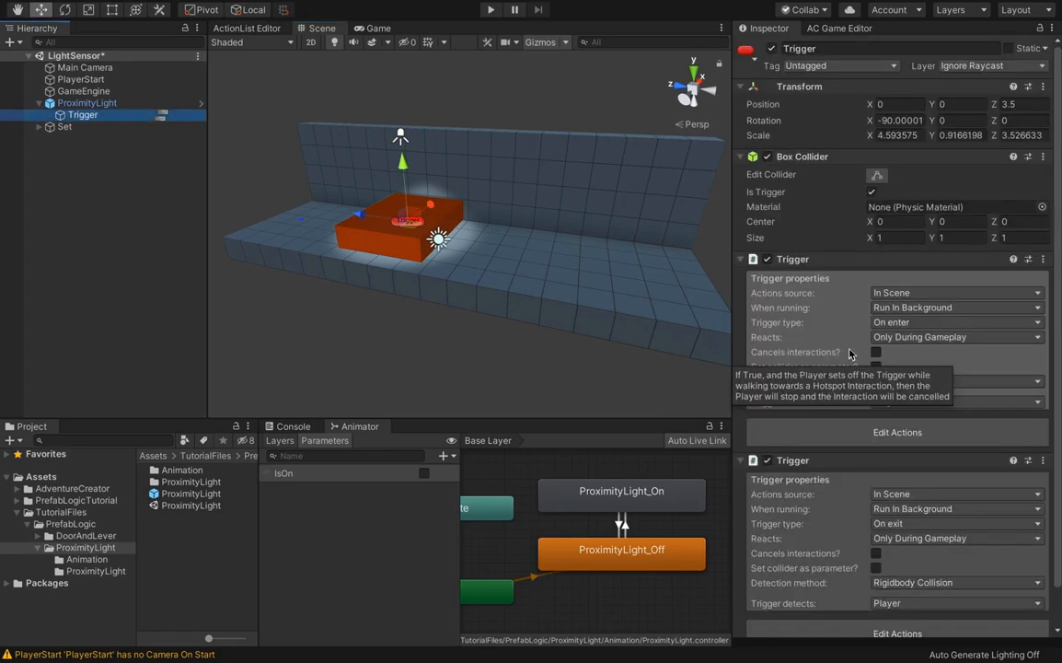
left_click(879, 432)
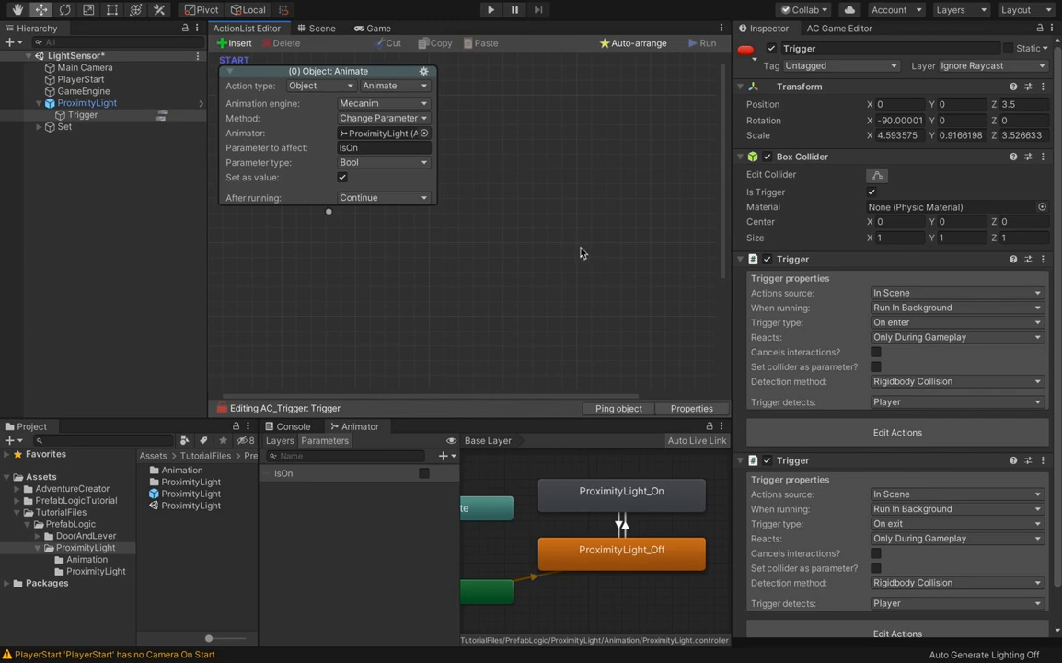
left_click(1043, 260)
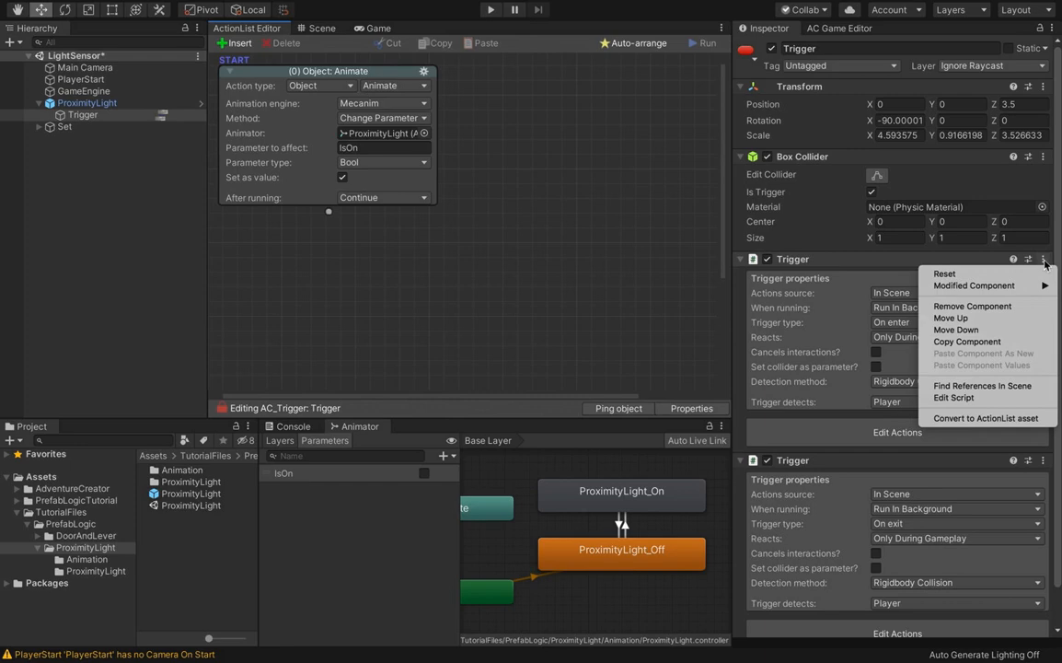
left_click(1015, 421)
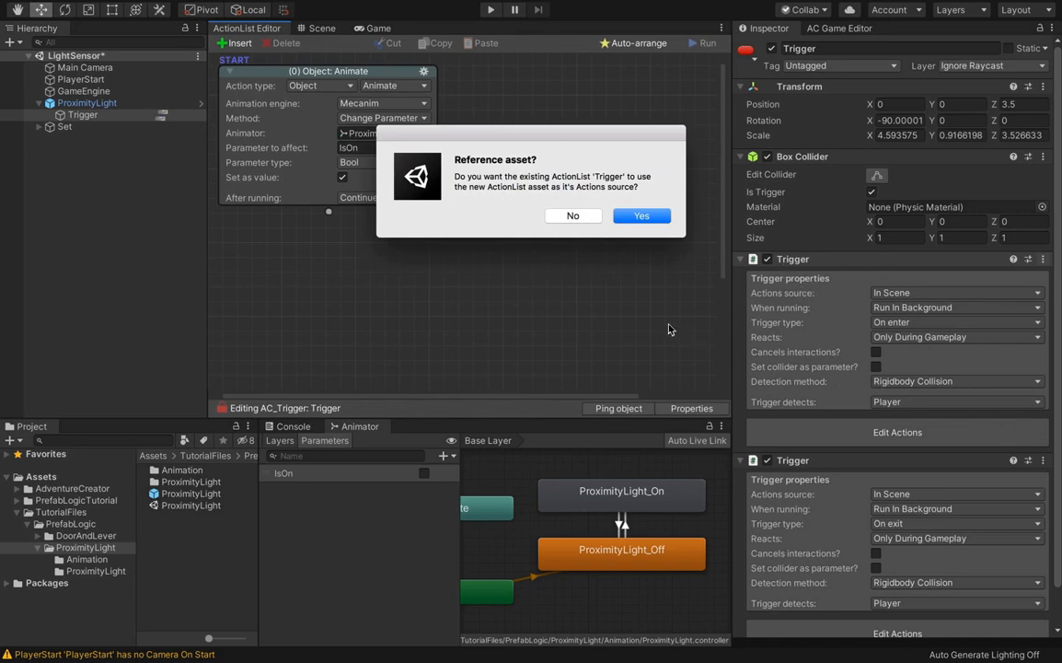
left_click(644, 217)
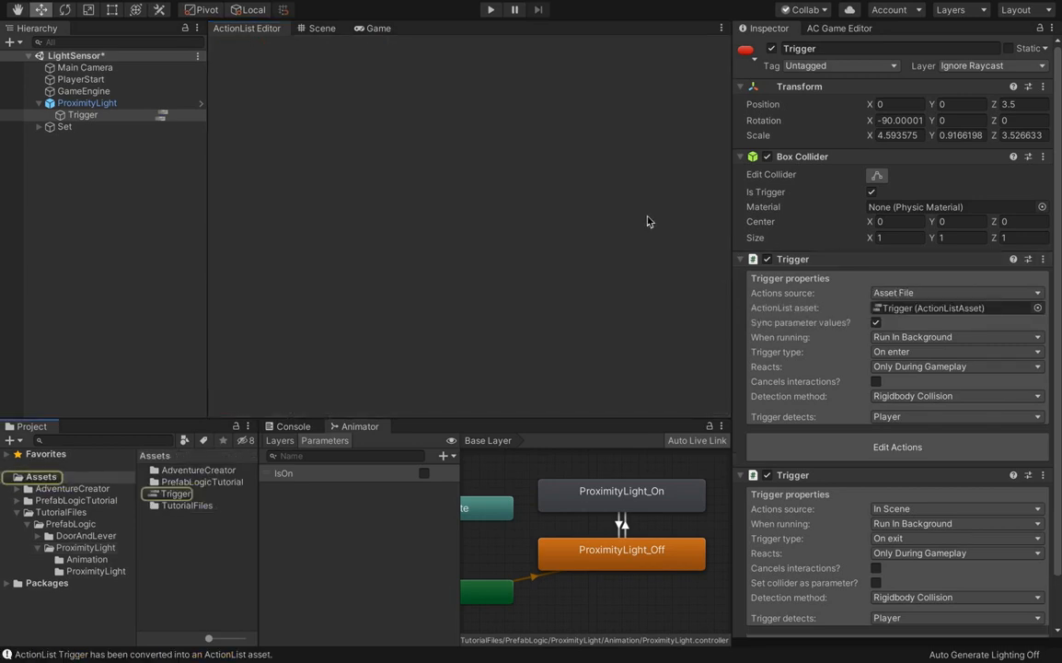
Rename the new Trigger ActionList asset as TriggerOn and move it into the ProximityLight folder.
left_click(176, 495)
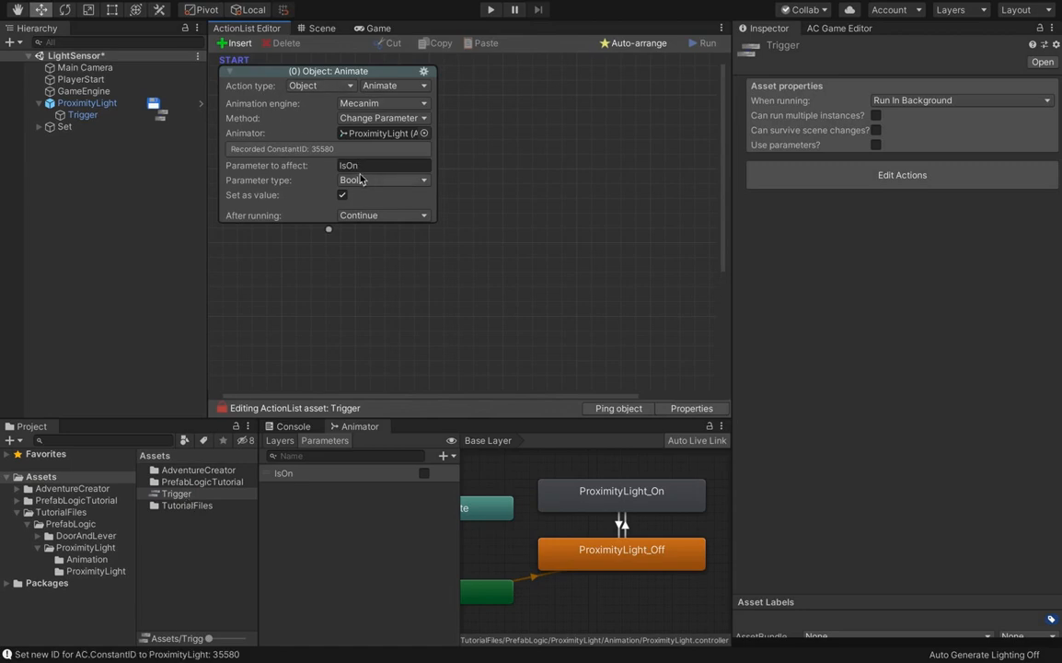
left_click(237, 494)
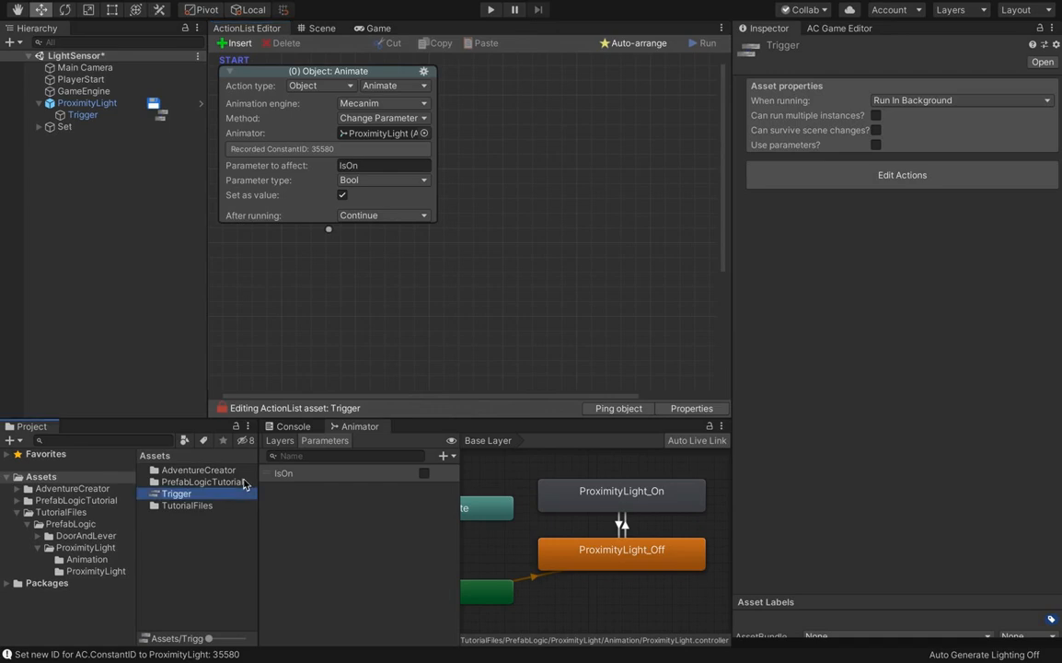
type("On")
key("Return")
left_click_drag(184, 494, 110, 547)
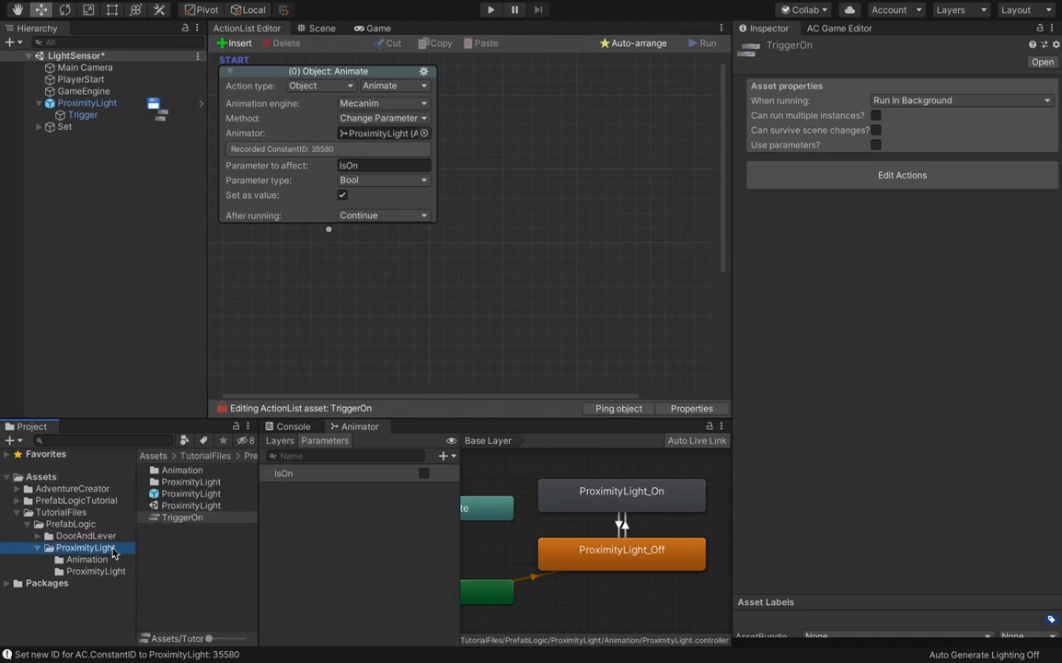
Duplicate the TriggerOn ActionList asset as TriggerOff and disable Set as value for IsOn in its Object: Animate action.
left_click(318, 28)
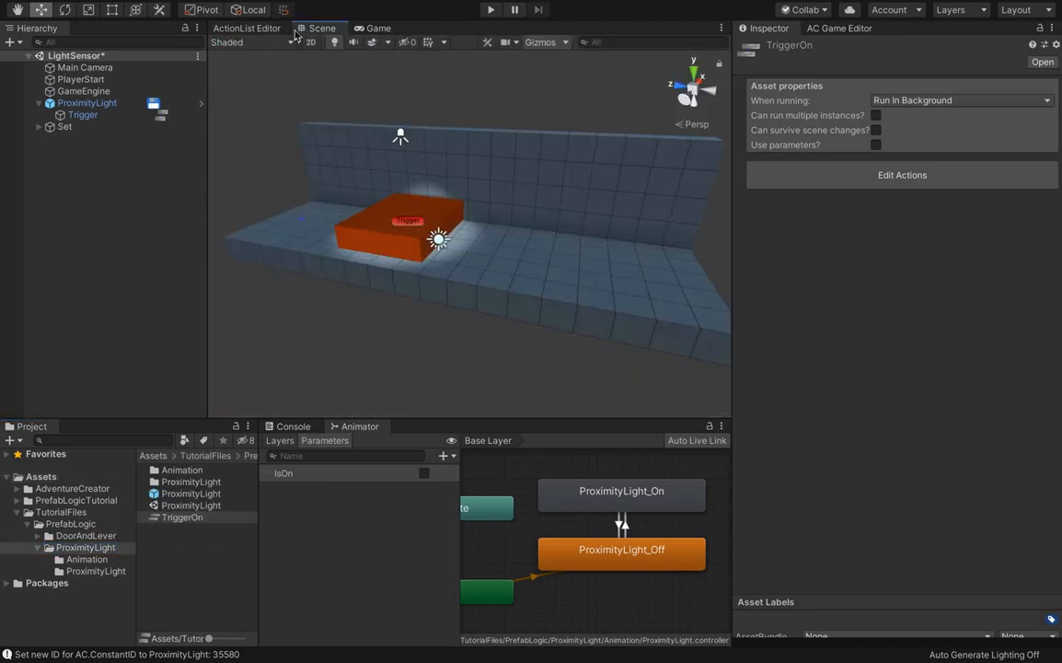
left_click(99, 116)
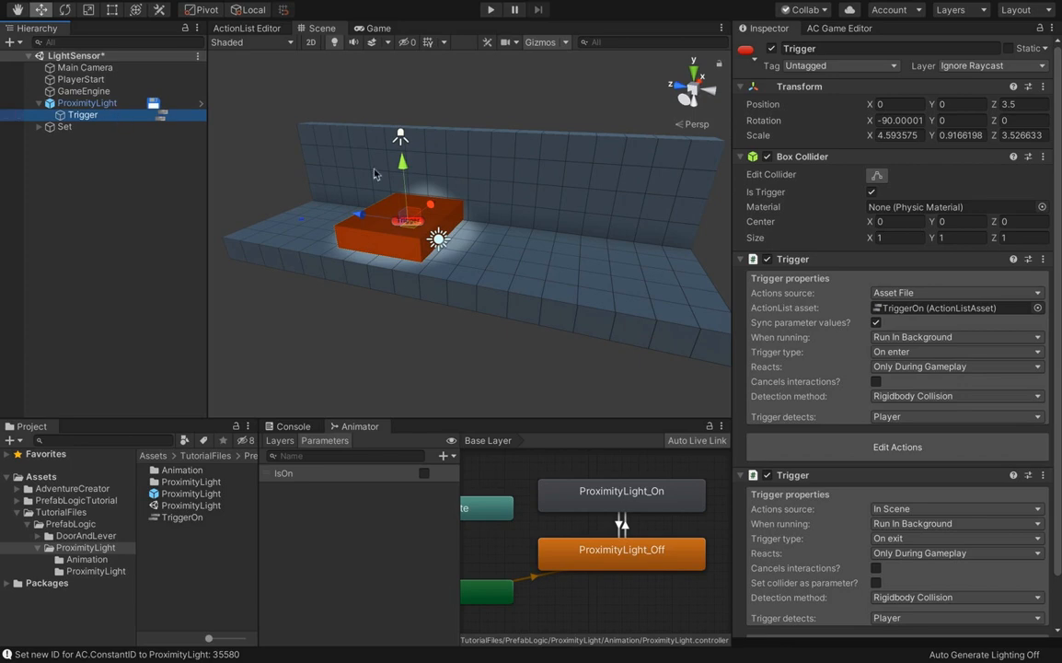
left_click_drag(1058, 340, 1058, 346)
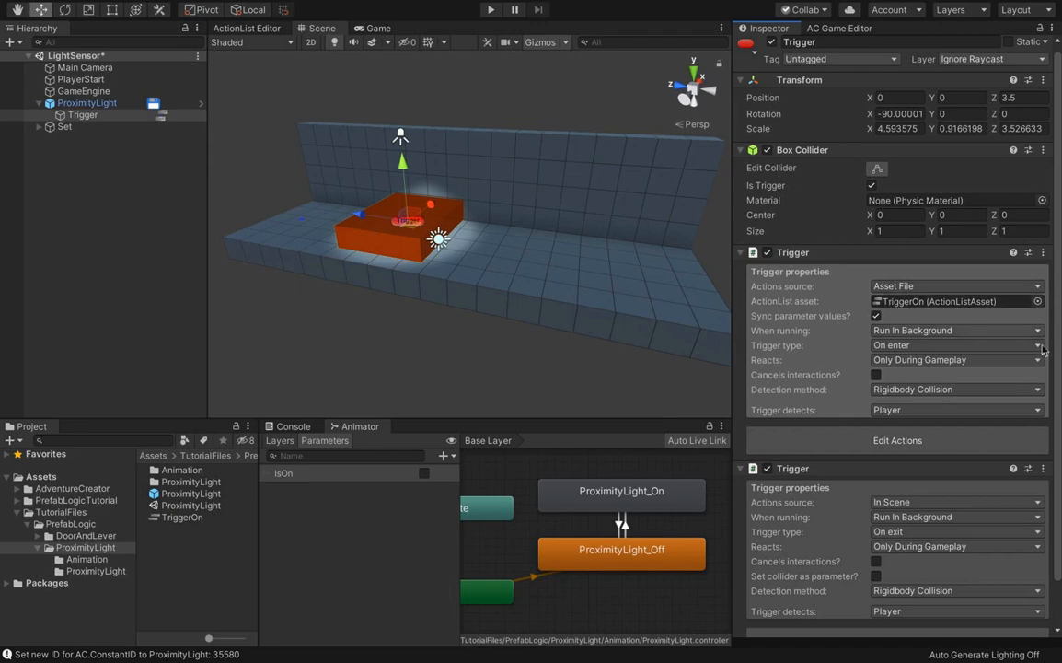
scroll(1060, 360, "down", 2)
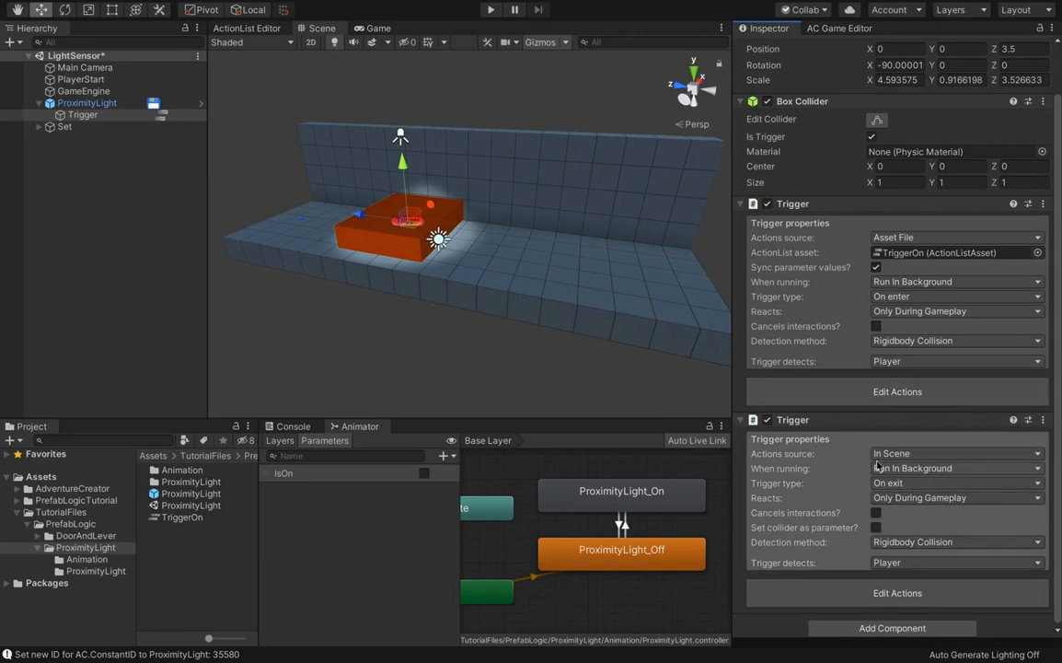
left_click(221, 518)
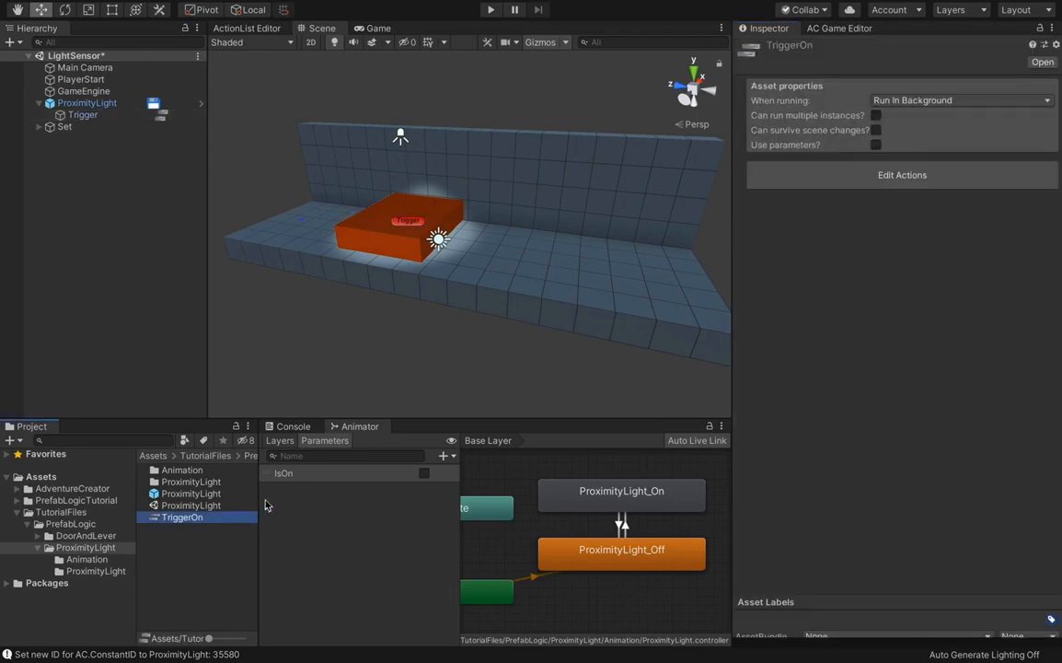
key("ctrl+d")
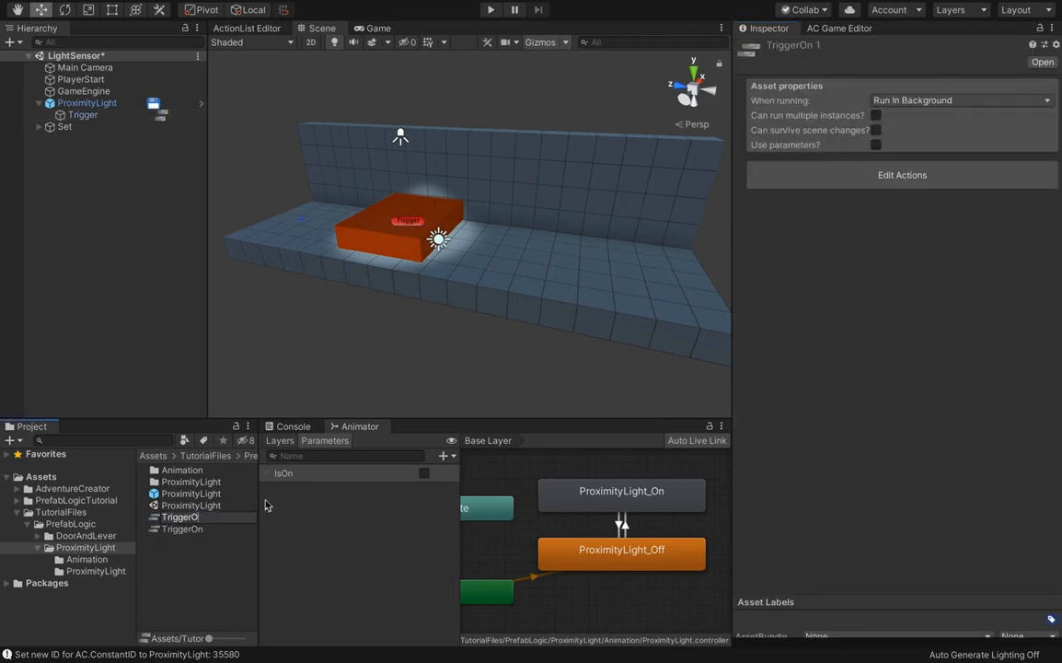
key("Return")
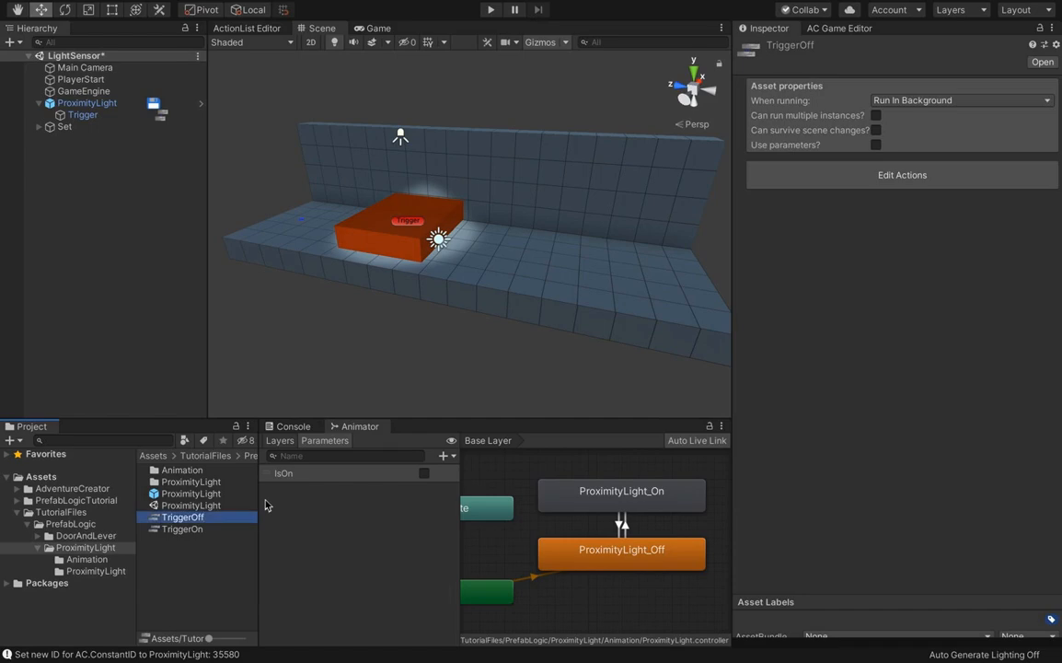
double_click(208, 521)
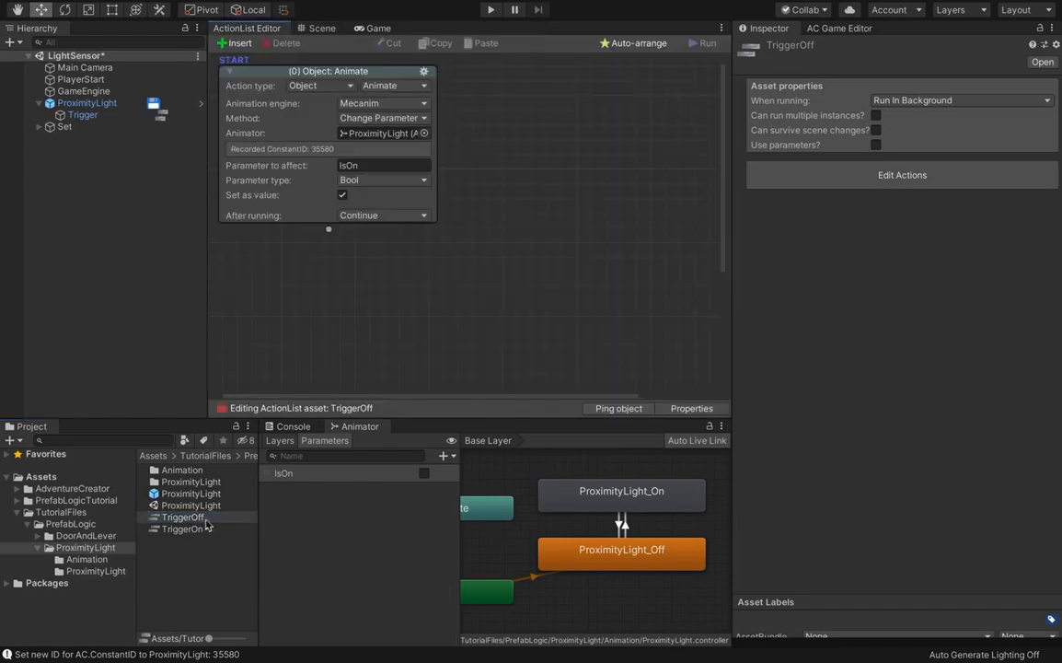
left_click(342, 196)
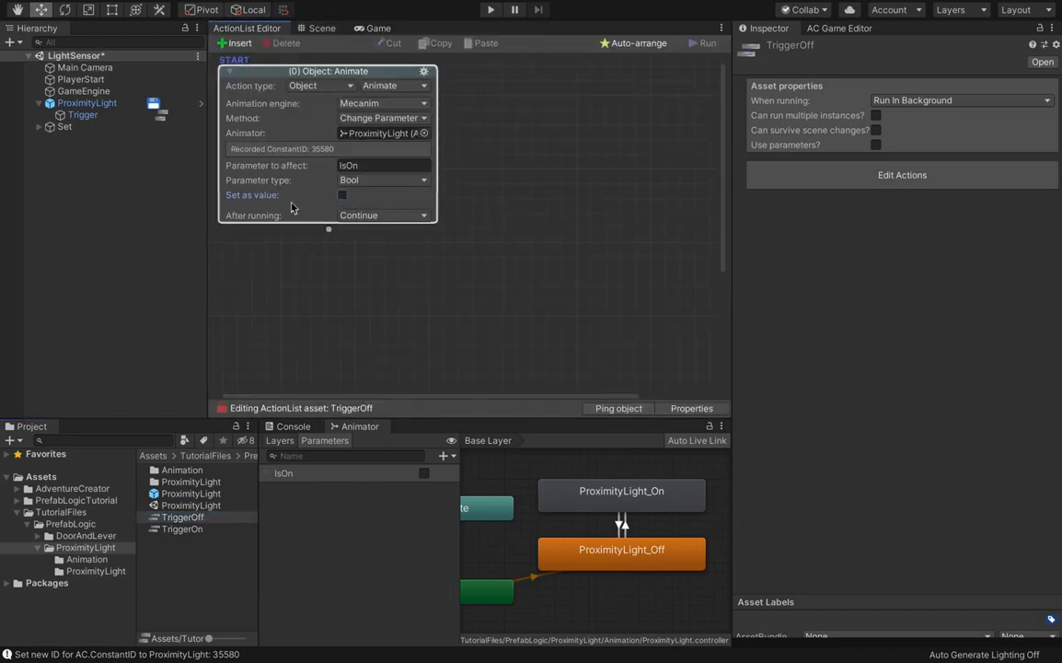
Set the On exit Trigger's Actions source to Asset File with TriggerOff and apply all overrides to the ProximityLight prefab.
left_click(138, 114)
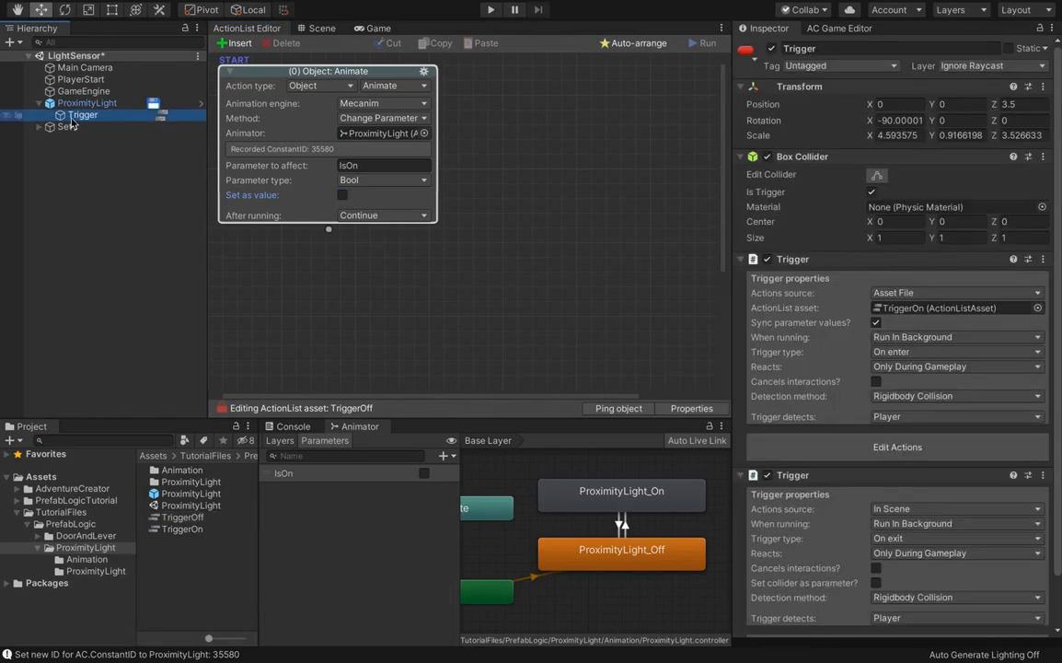
scroll(828, 419, "down", 2)
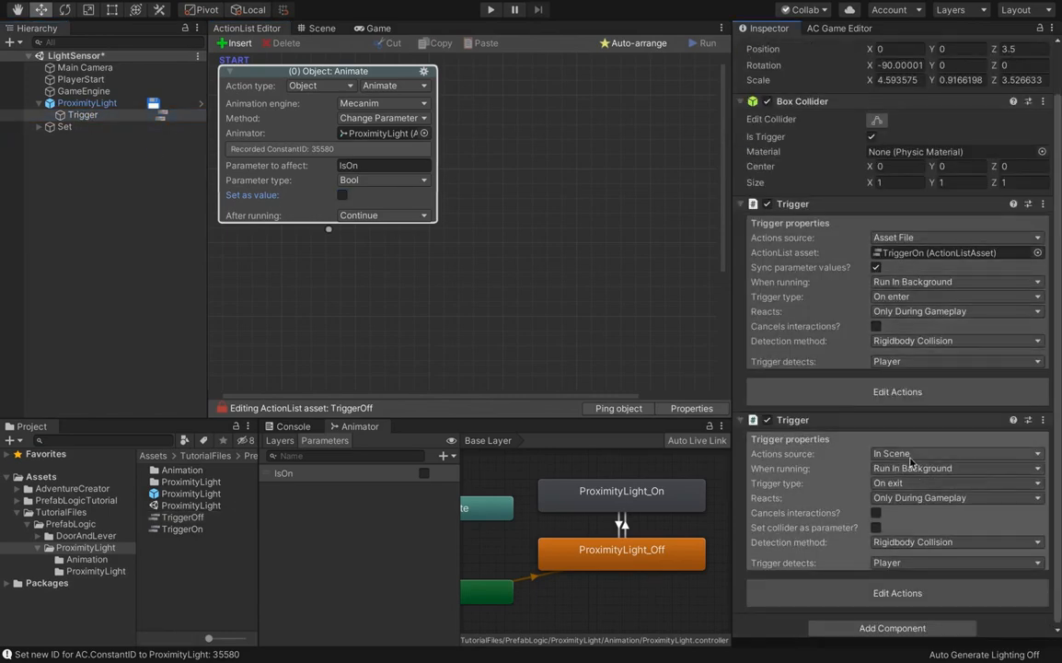
left_click(919, 454)
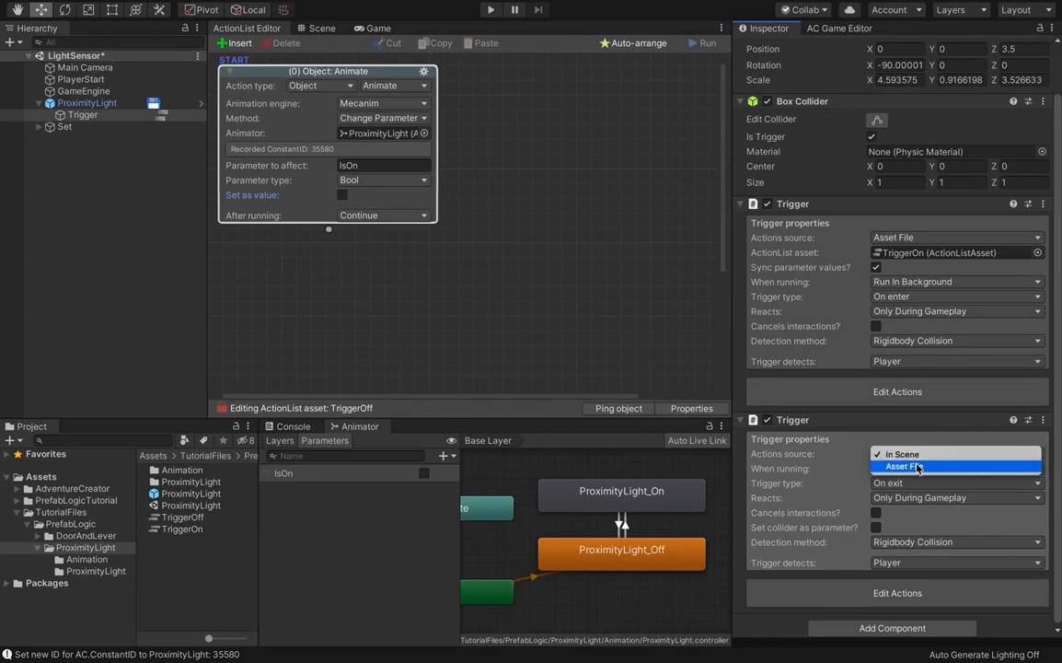
left_click(917, 467)
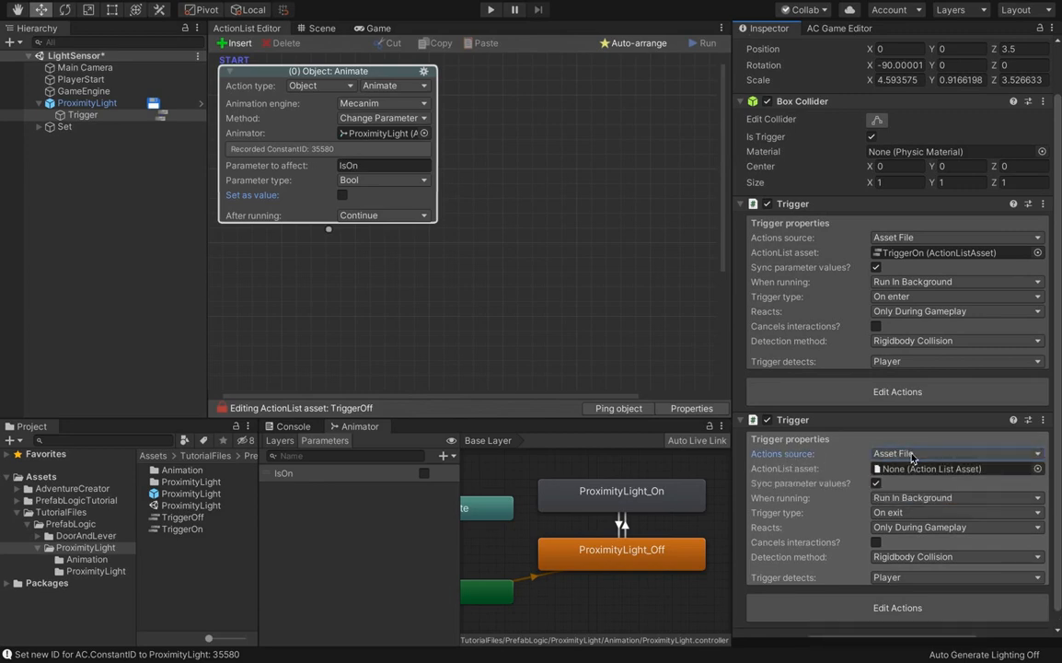
left_click_drag(185, 518, 819, 469)
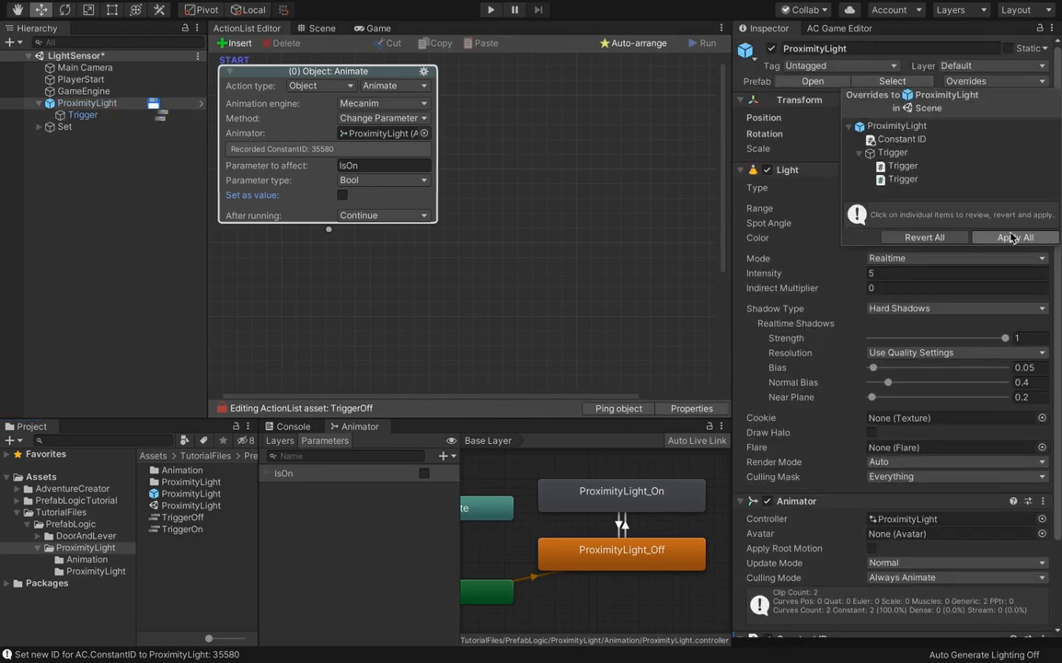
left_click(1013, 237)
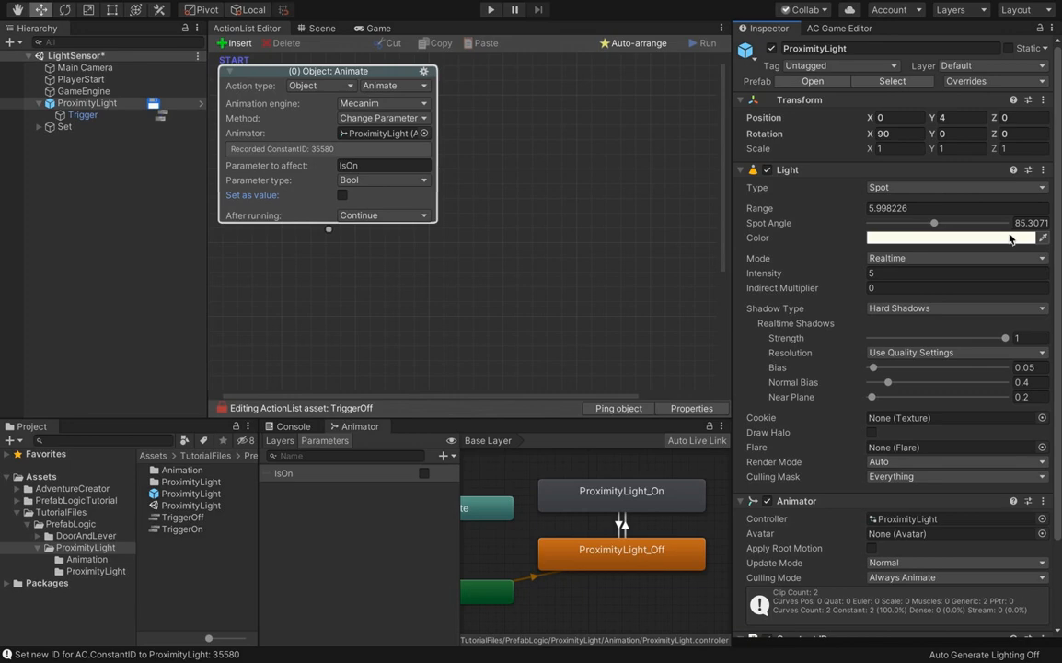
Examine the recorded ConstantID of TriggerOn's Animator and the Constant ID component on the ProximityLight object.
left_click(294, 28)
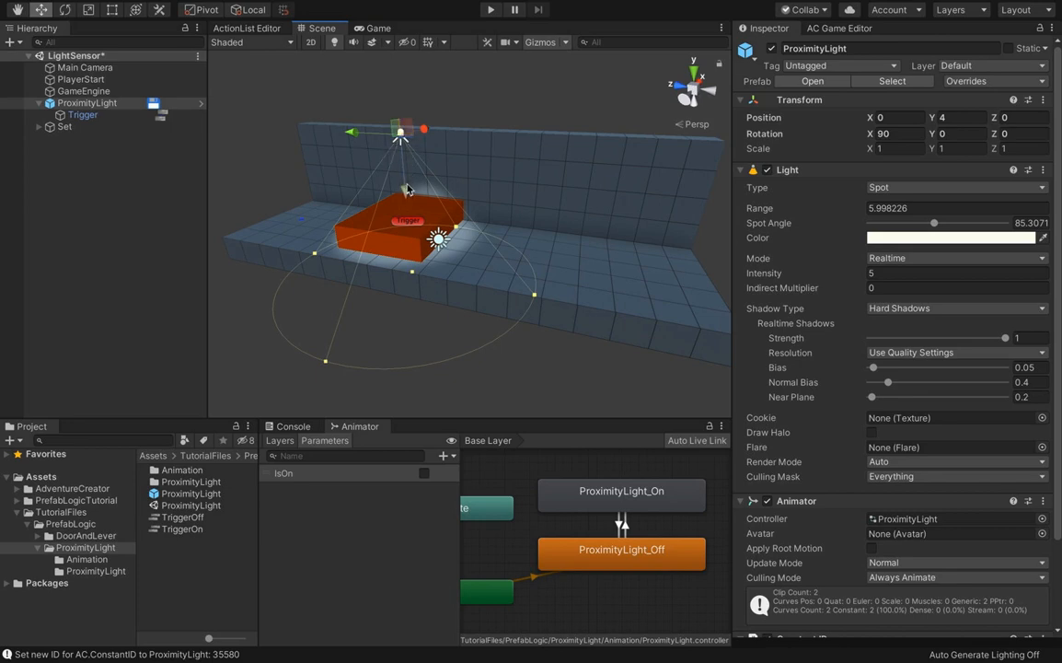
double_click(182, 530)
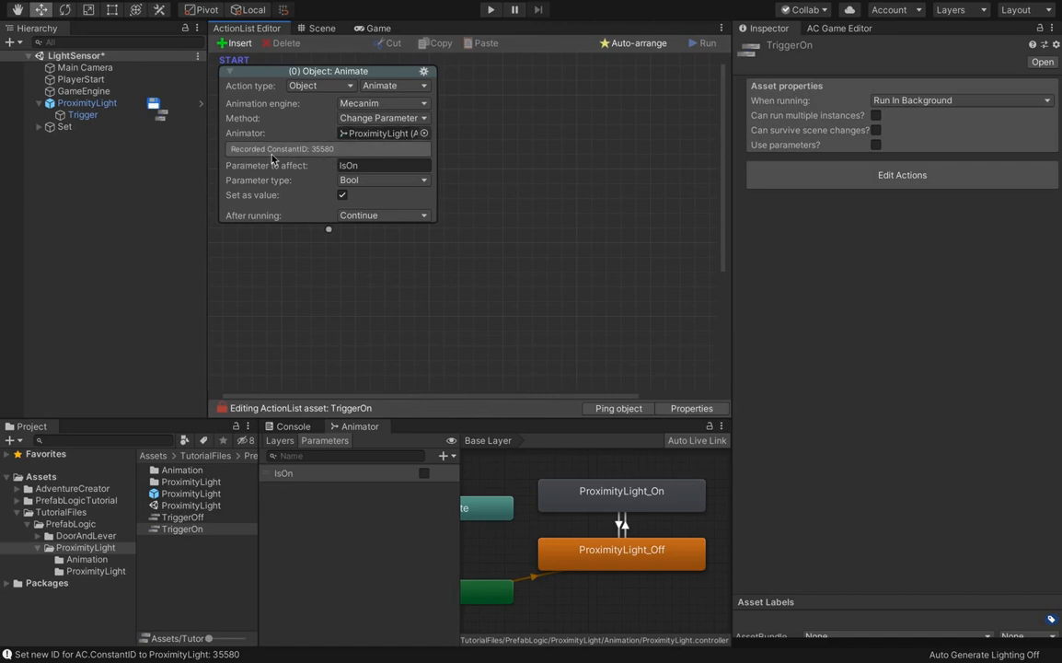
left_click(187, 105)
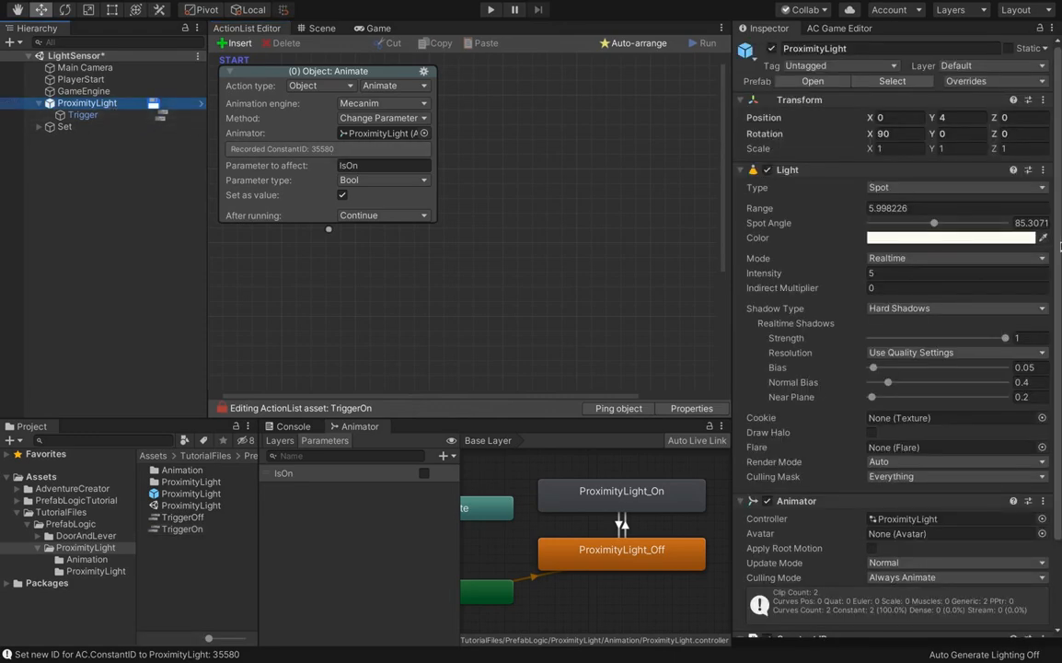
scroll(921, 395, "down", 5)
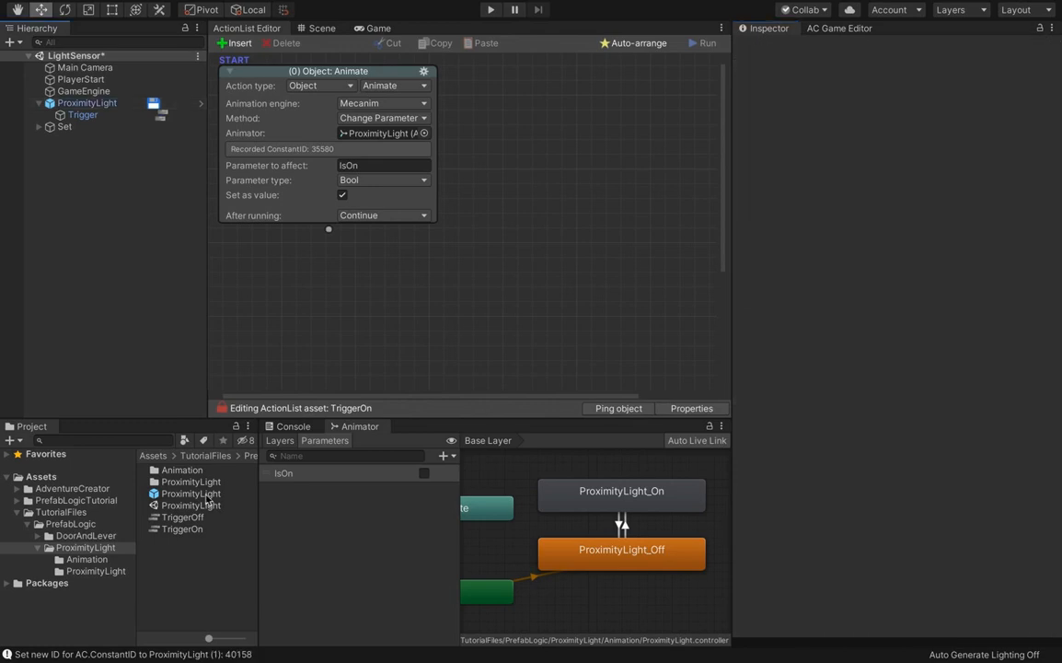
Place three more instances of the ProximityLight prefab in the scene and compare their Constant ID numbers.
left_click_drag(207, 500, 129, 295)
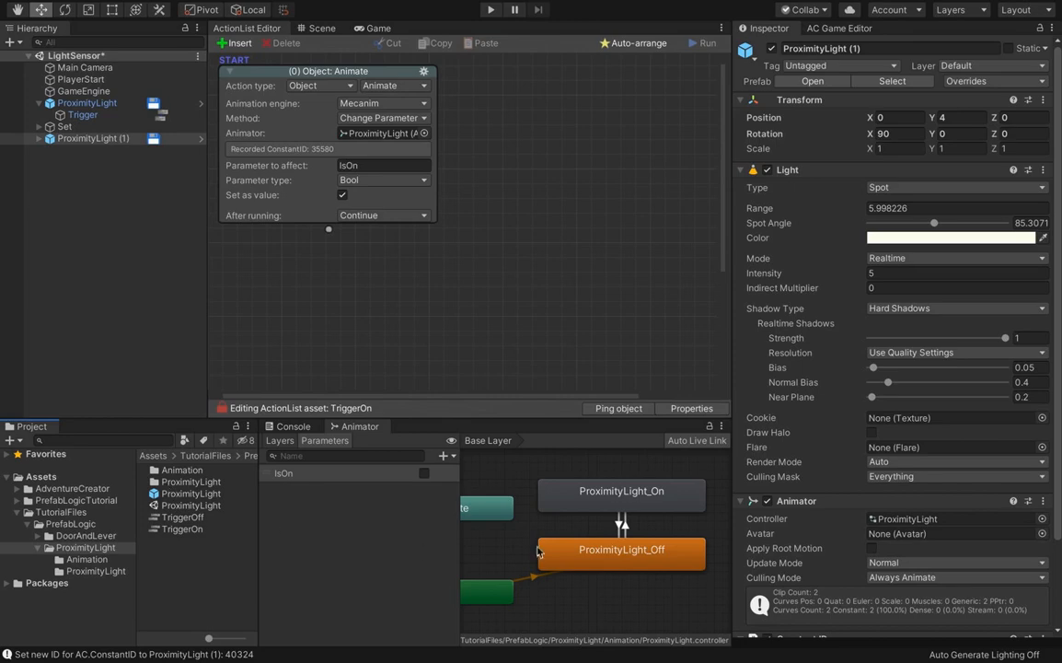
scroll(840, 513, "down", 3)
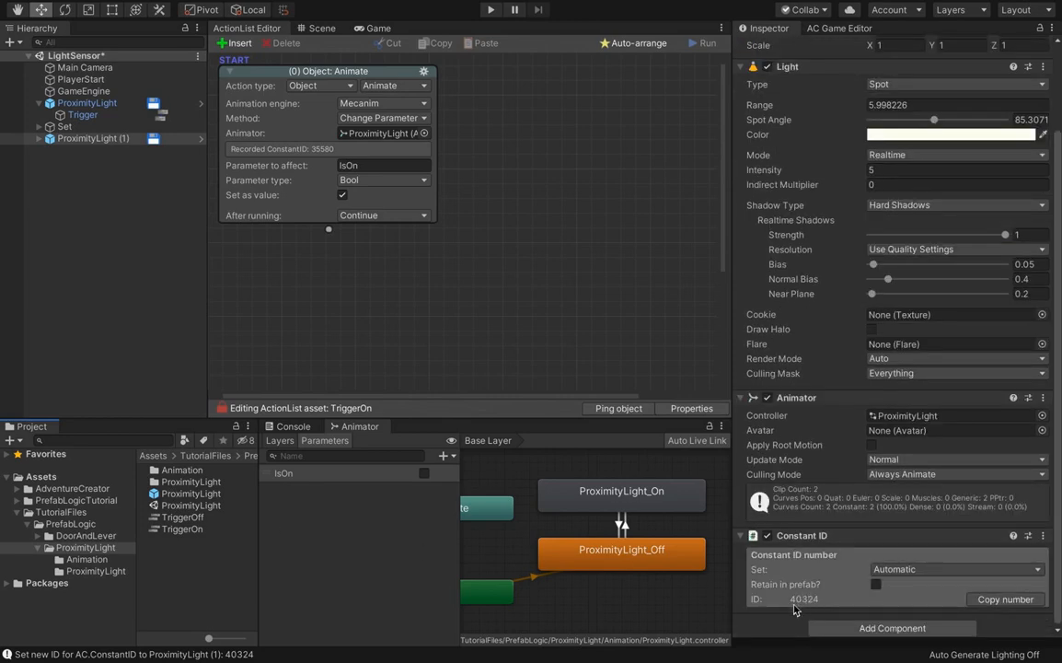
left_click_drag(190, 494, 127, 277)
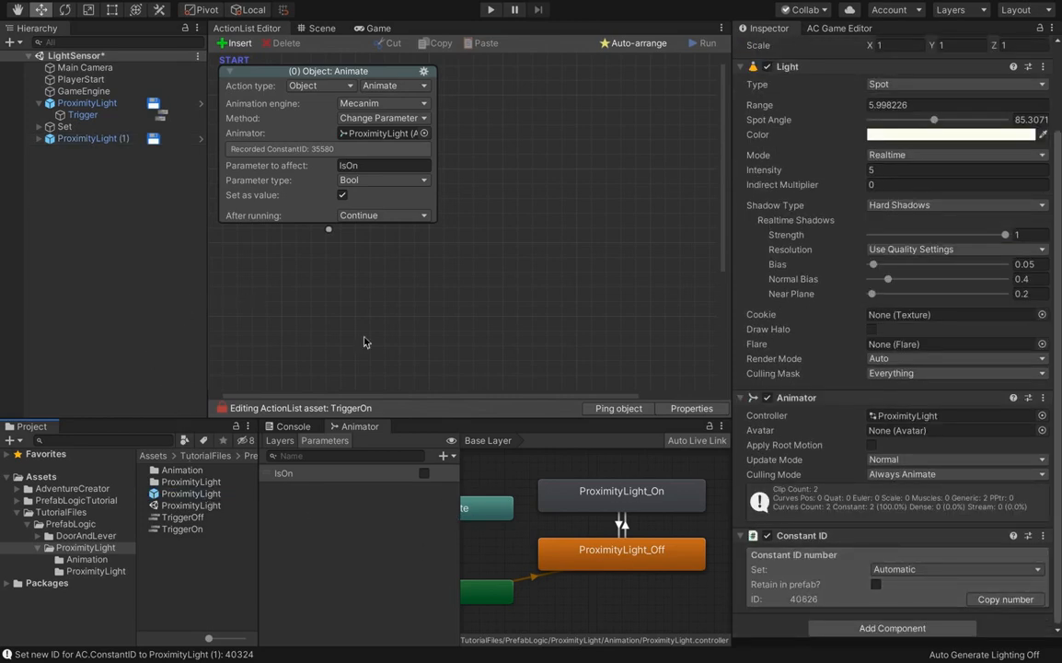
key("ctrl+d")
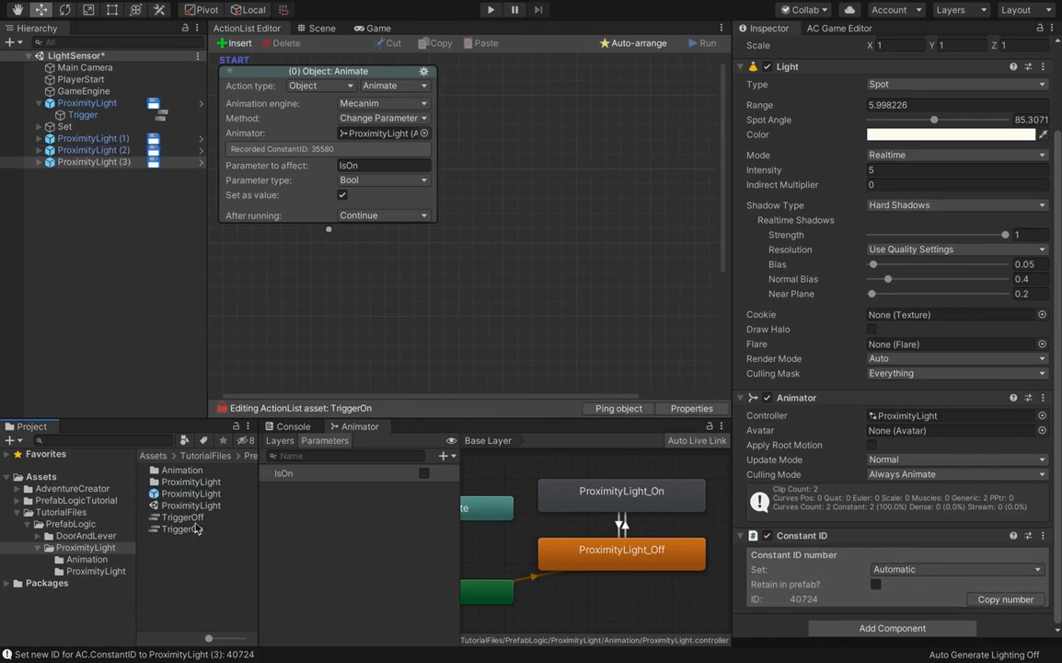
Delete the instances ProximityLight (1), ProximityLight (2) and ProximityLight (3) from the scene.
left_click(92, 102)
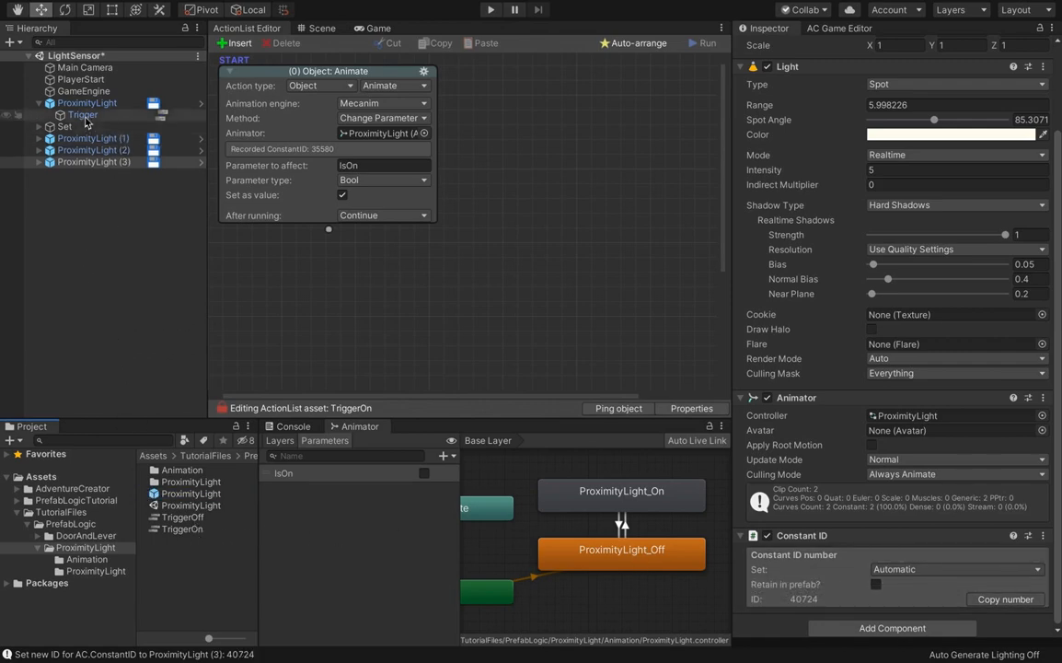
left_click(109, 141)
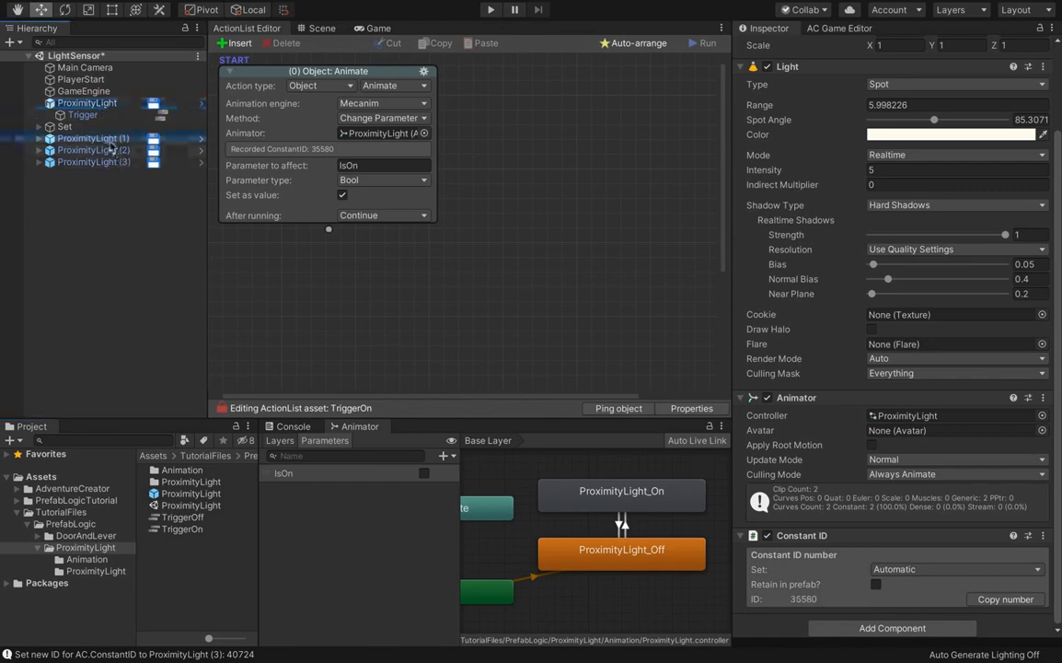
key("shift+Down")
key("shift+Down")
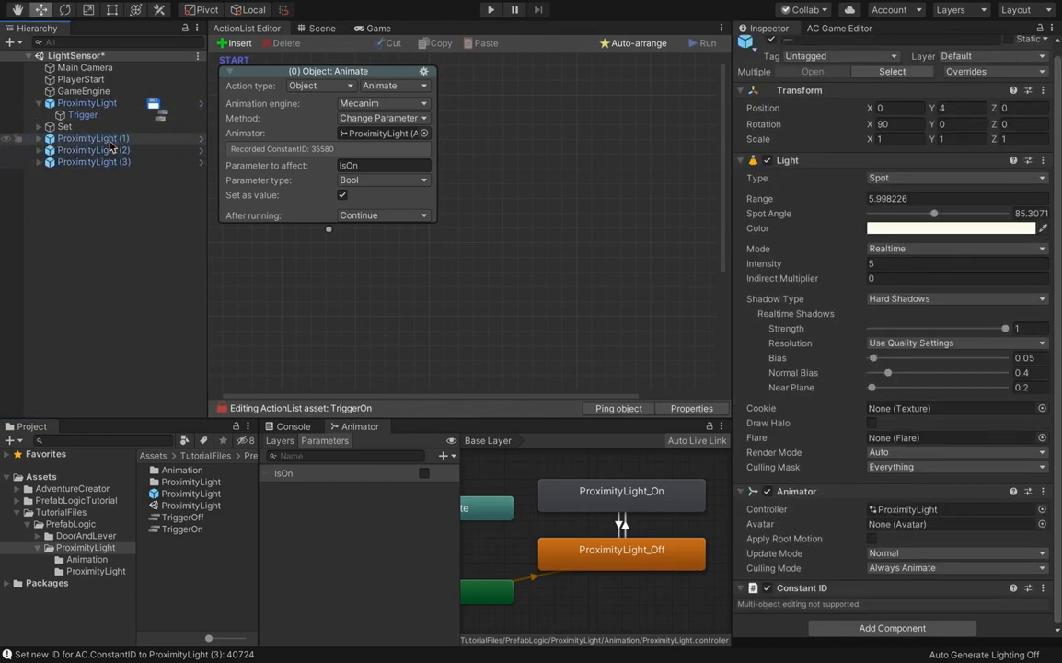
key("Delete")
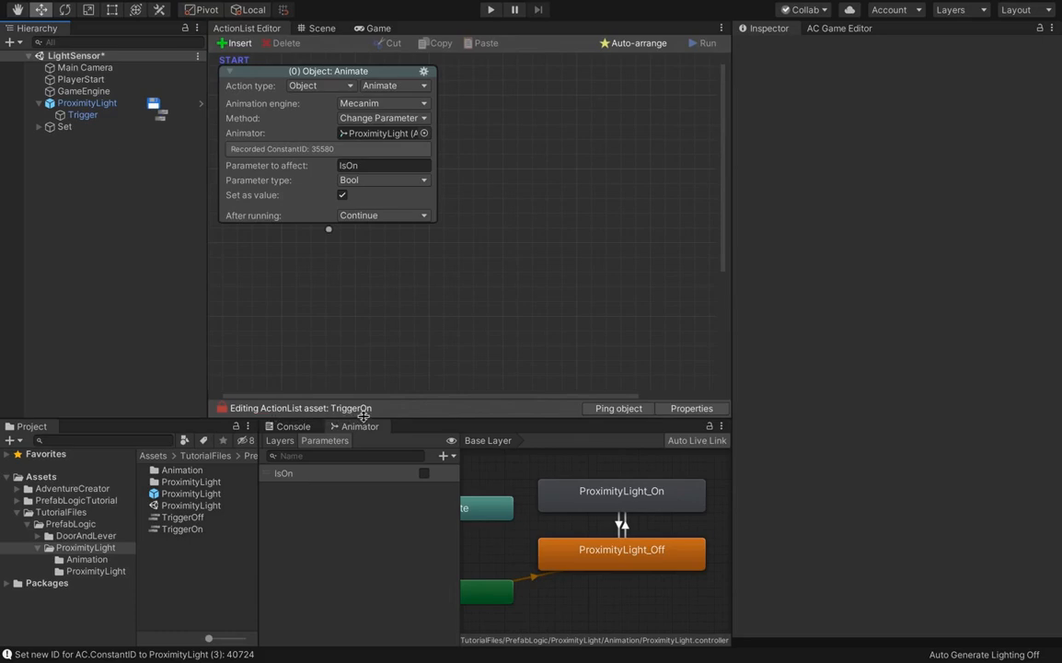
Enable parameters in TriggerOn, add a Game Object parameter labelled Light, and assign it as the Animator of the Object: Animate action.
left_click(693, 410)
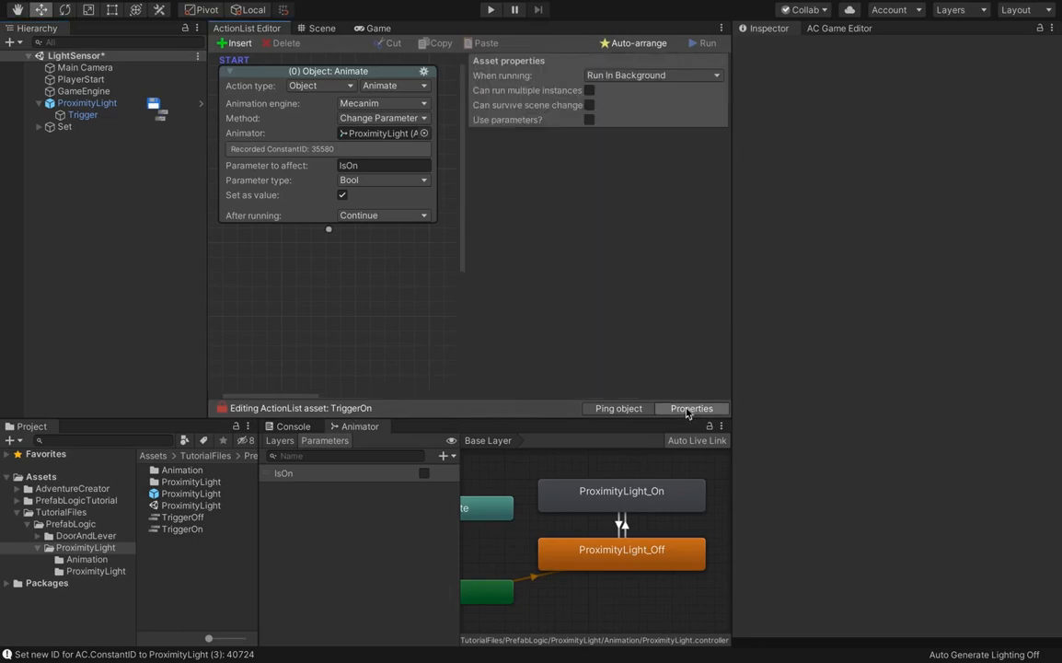
left_click(589, 120)
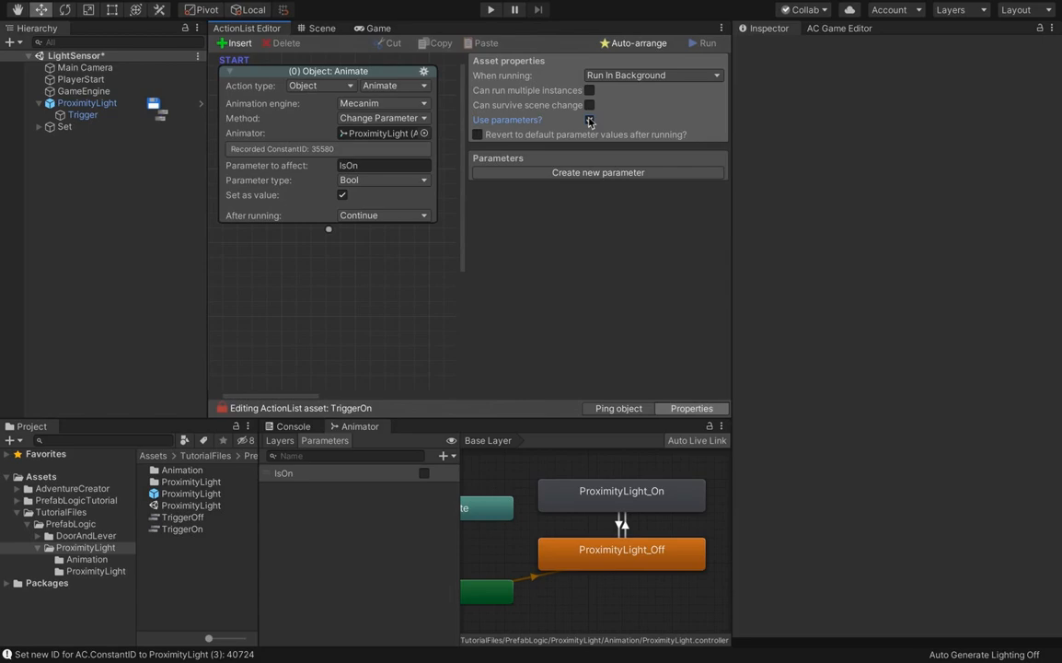
left_click(584, 173)
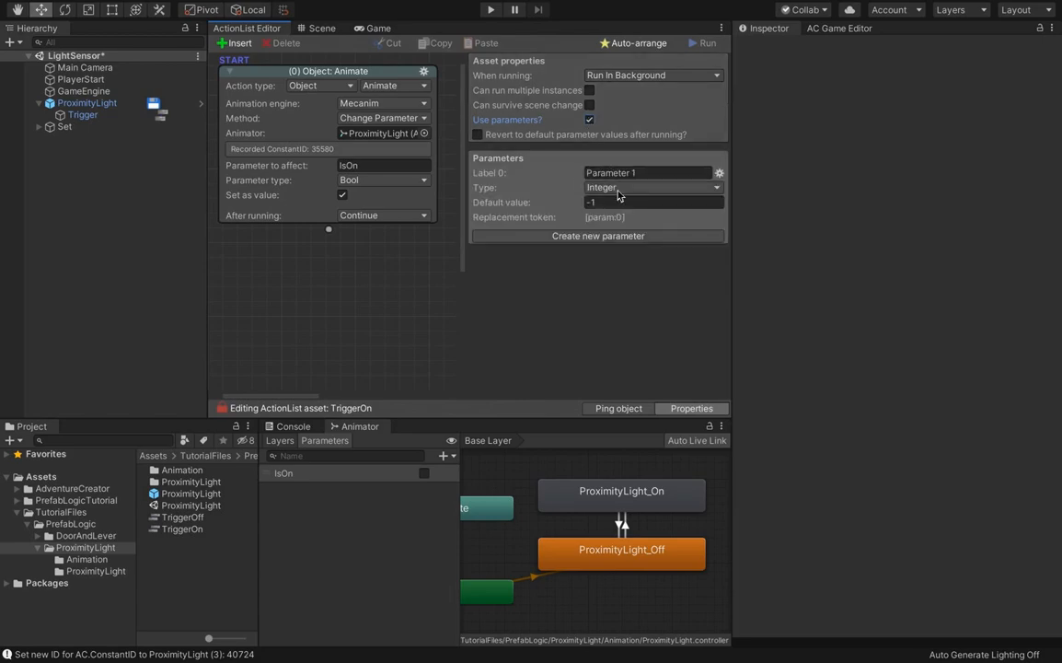
left_click(617, 188)
left_click(621, 108)
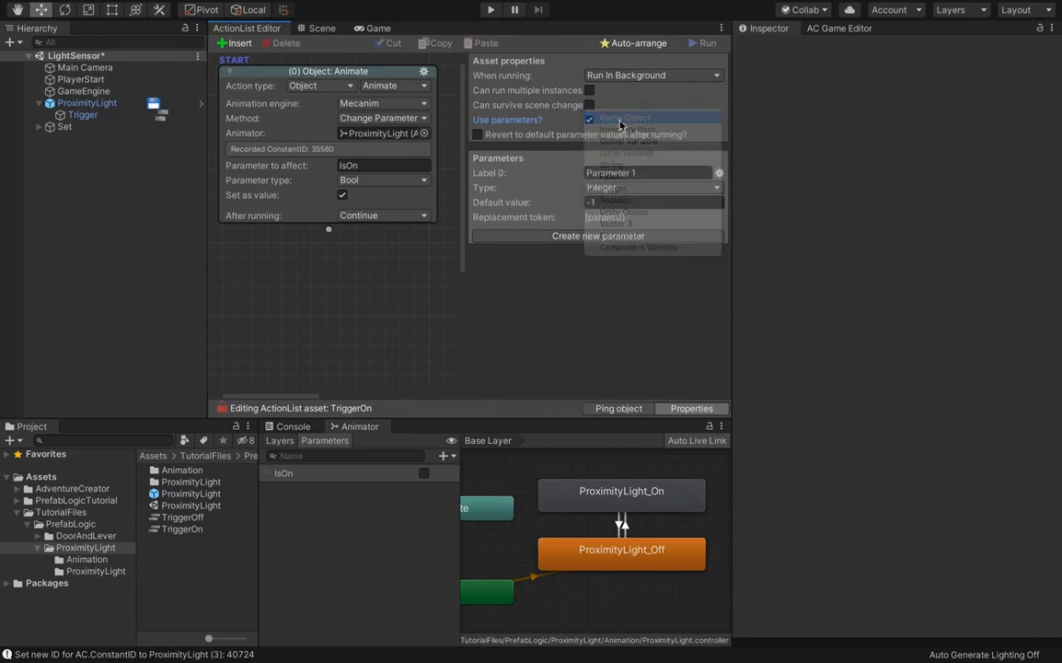
left_click(635, 172)
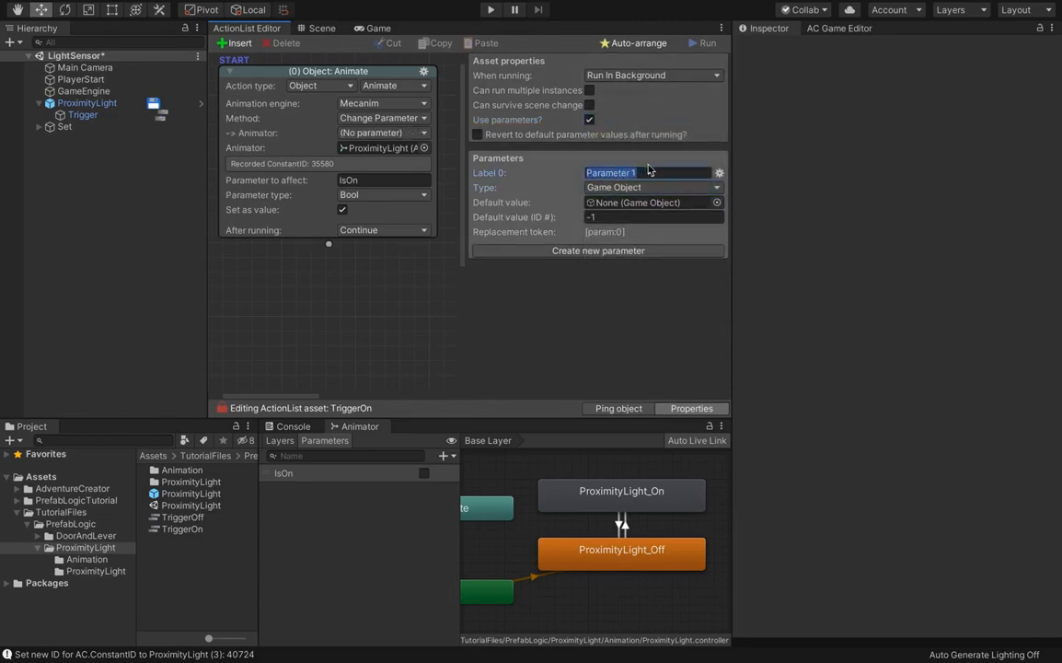
type("Light")
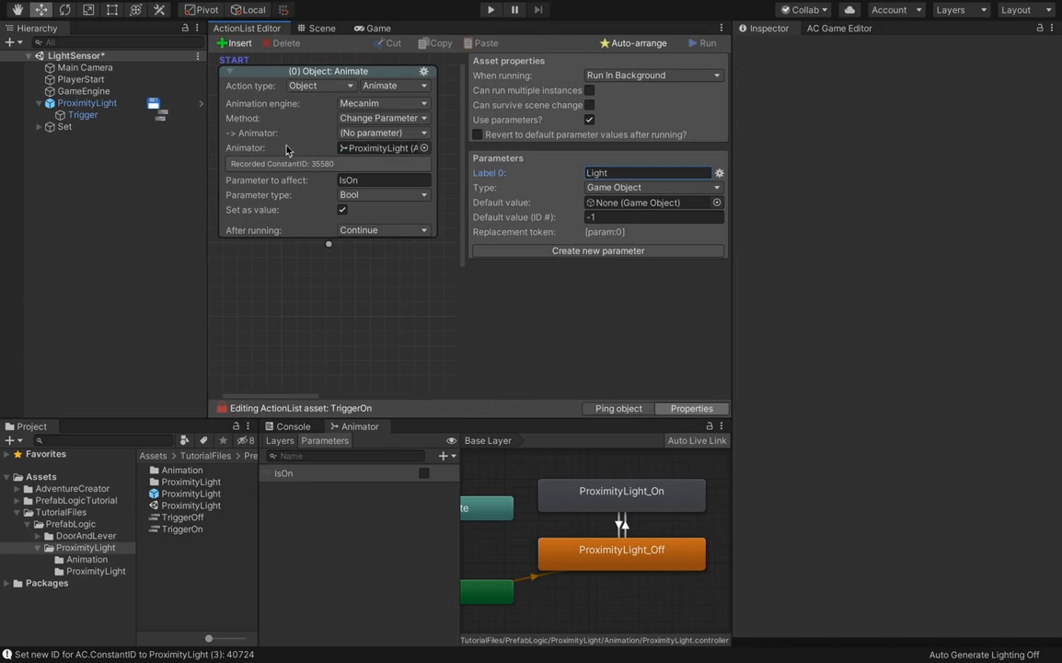
left_click(393, 133)
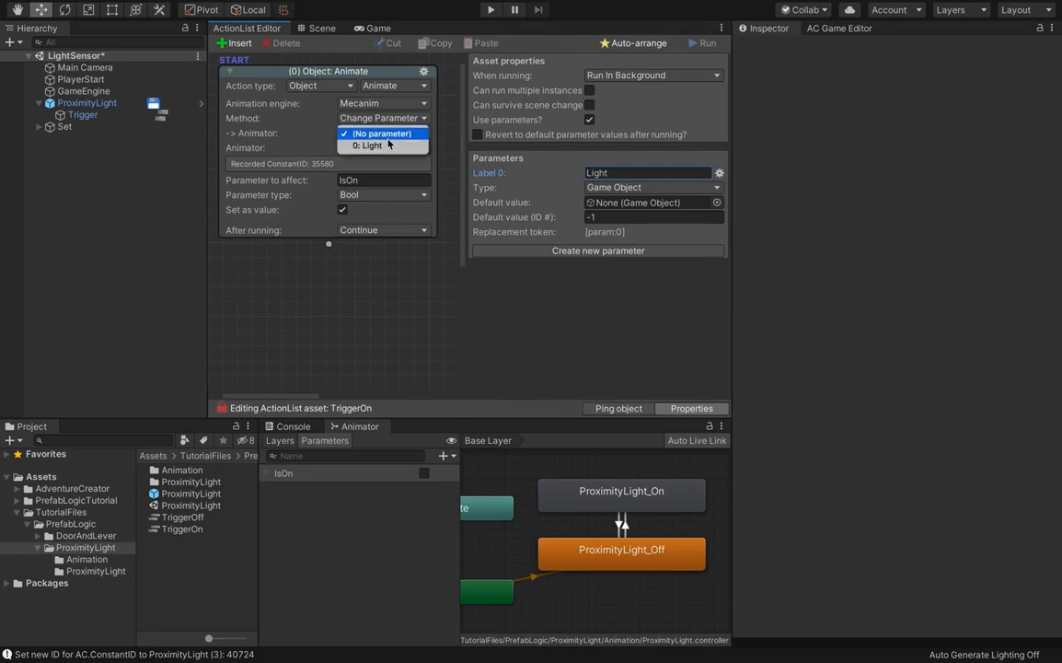
left_click(387, 146)
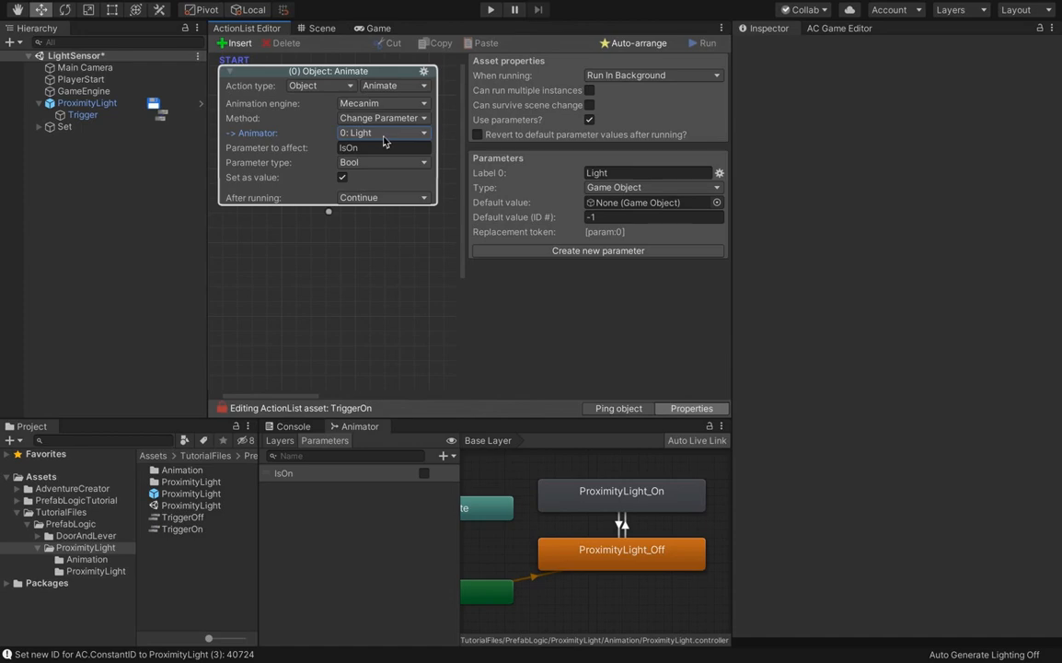
Enable parameters in TriggerOff, add a Game Object parameter labelled Light, and use it as the Animator of its Object: Animate action.
left_click(182, 518)
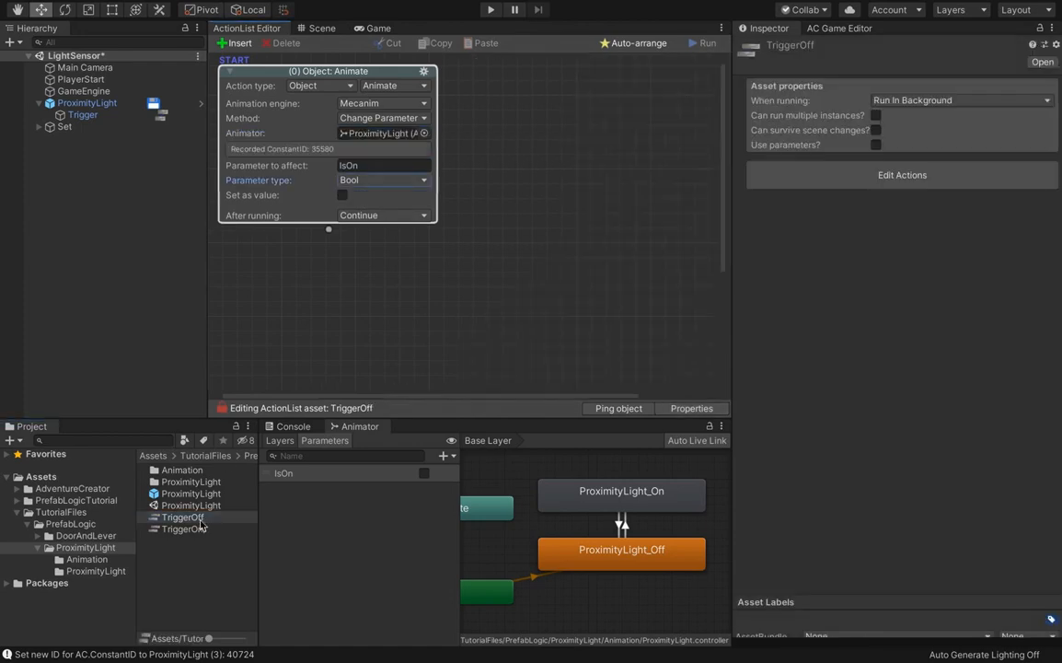
left_click(691, 408)
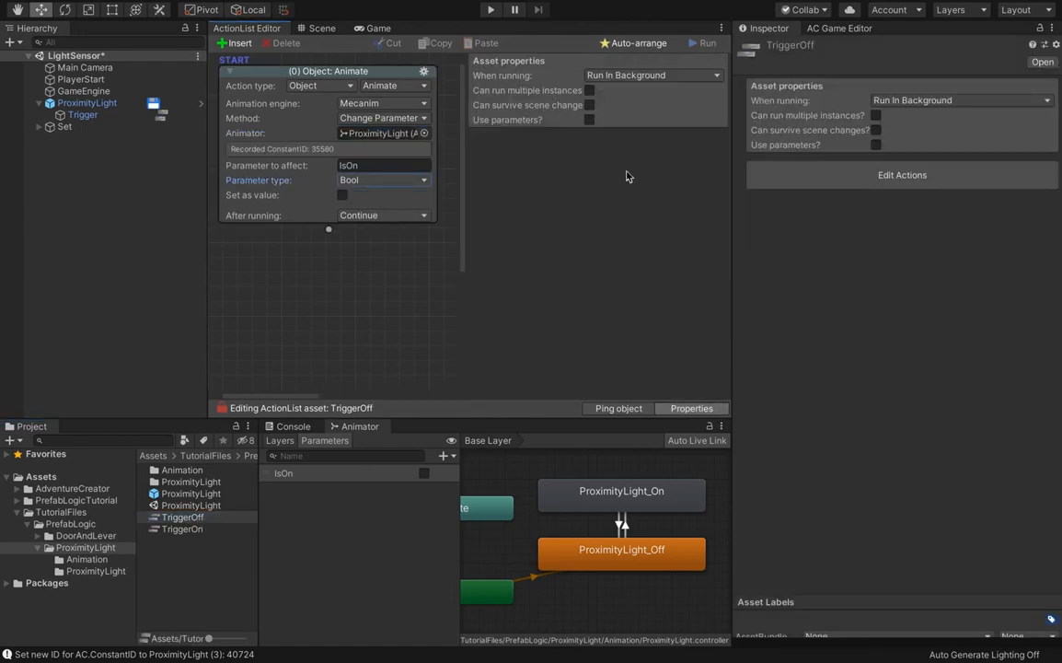
left_click(589, 119)
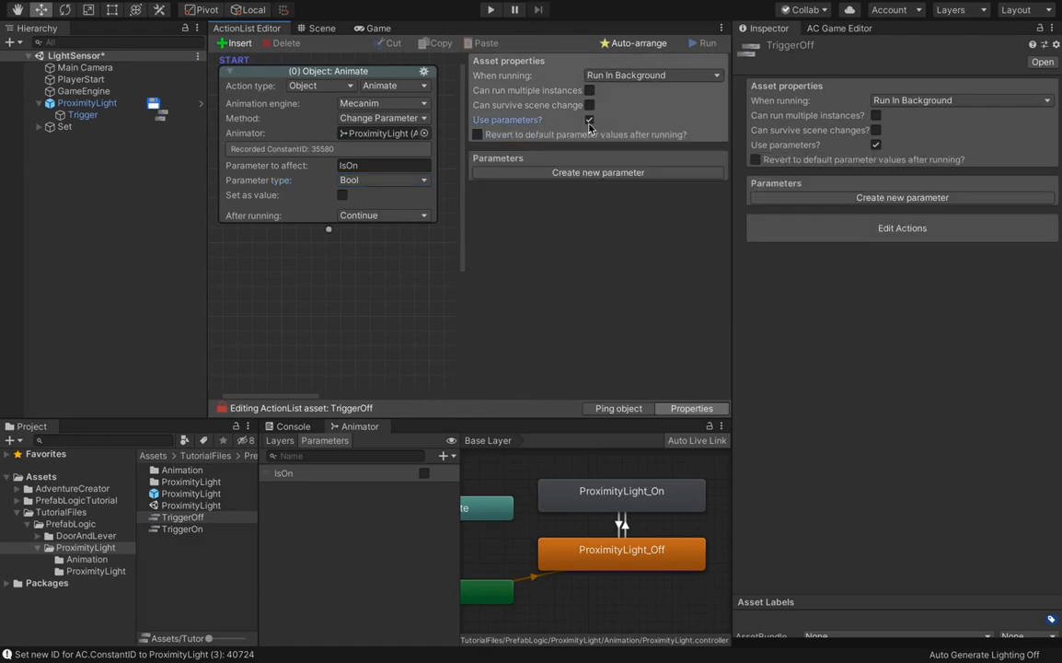
left_click(579, 173)
left_click(630, 172)
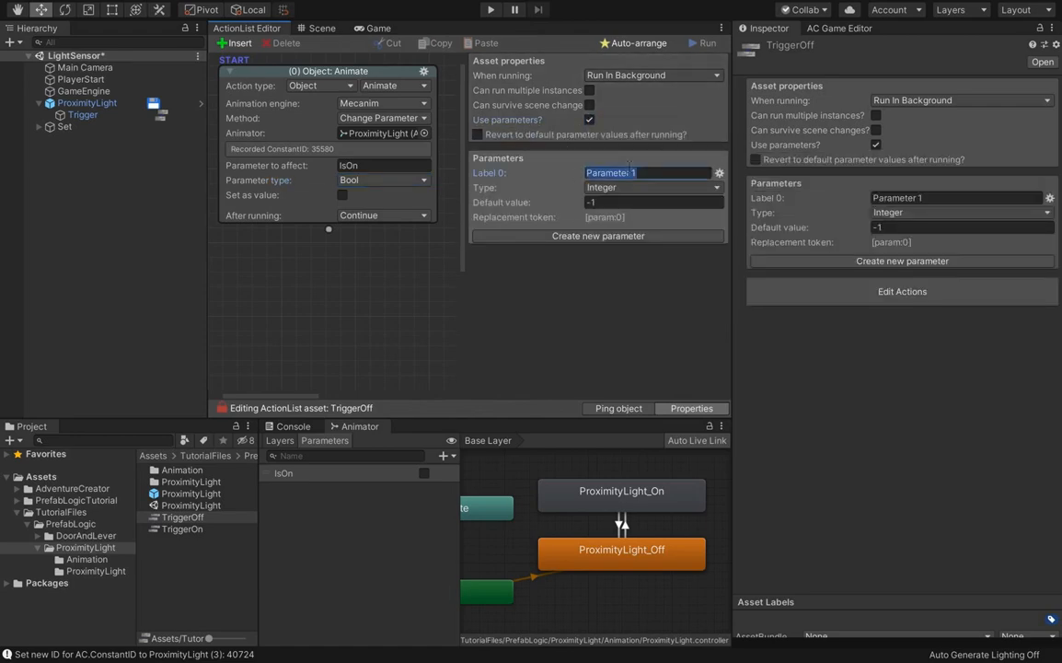
type("Light")
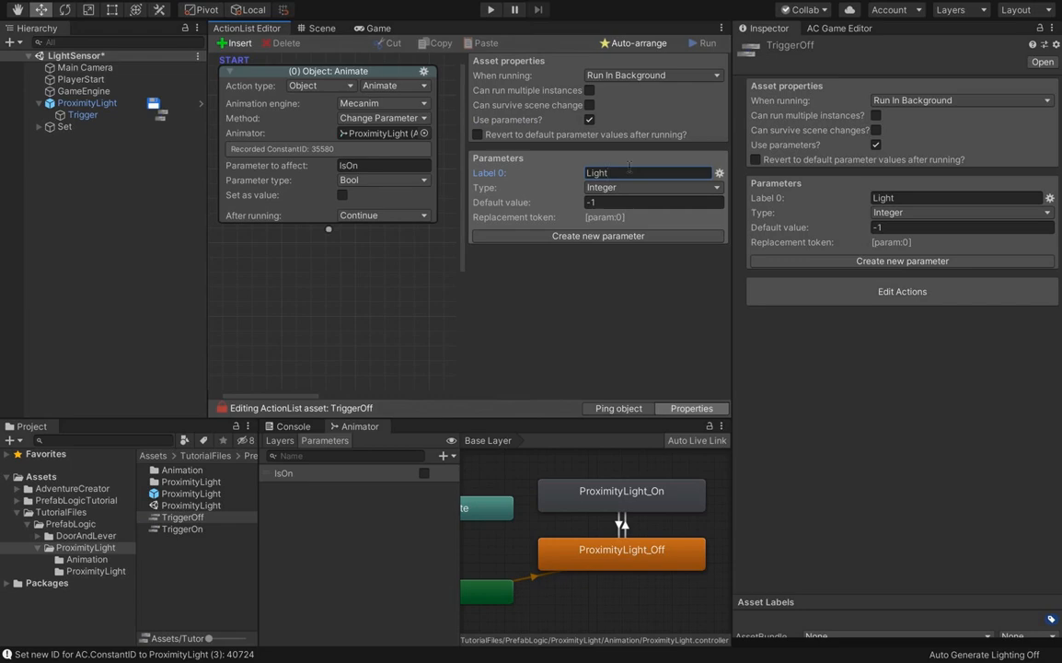
left_click(649, 187)
left_click(637, 122)
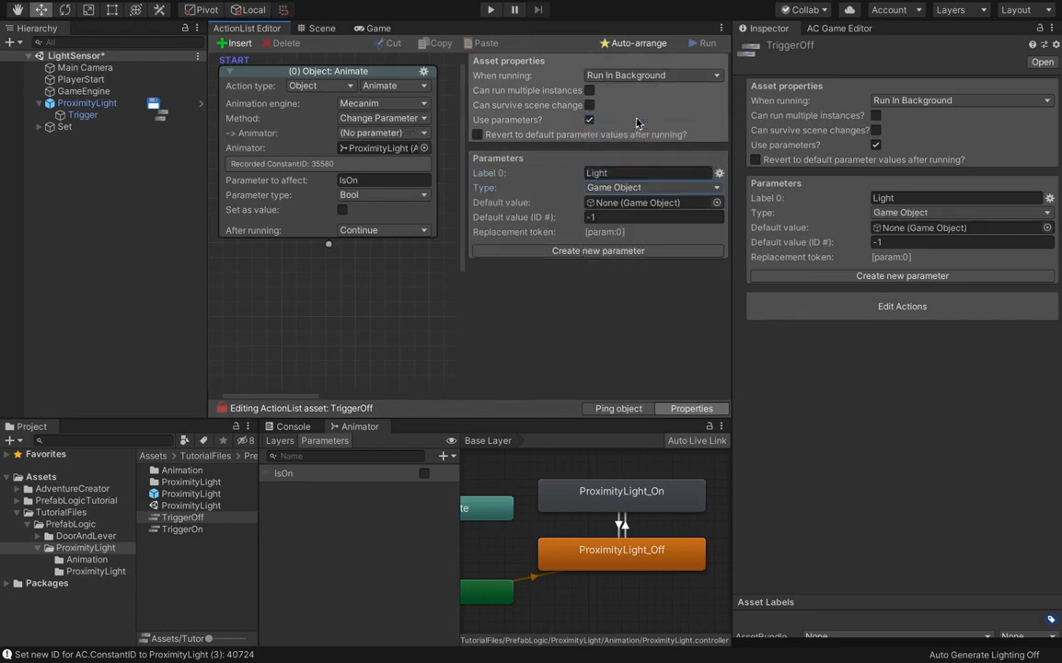
left_click(382, 132)
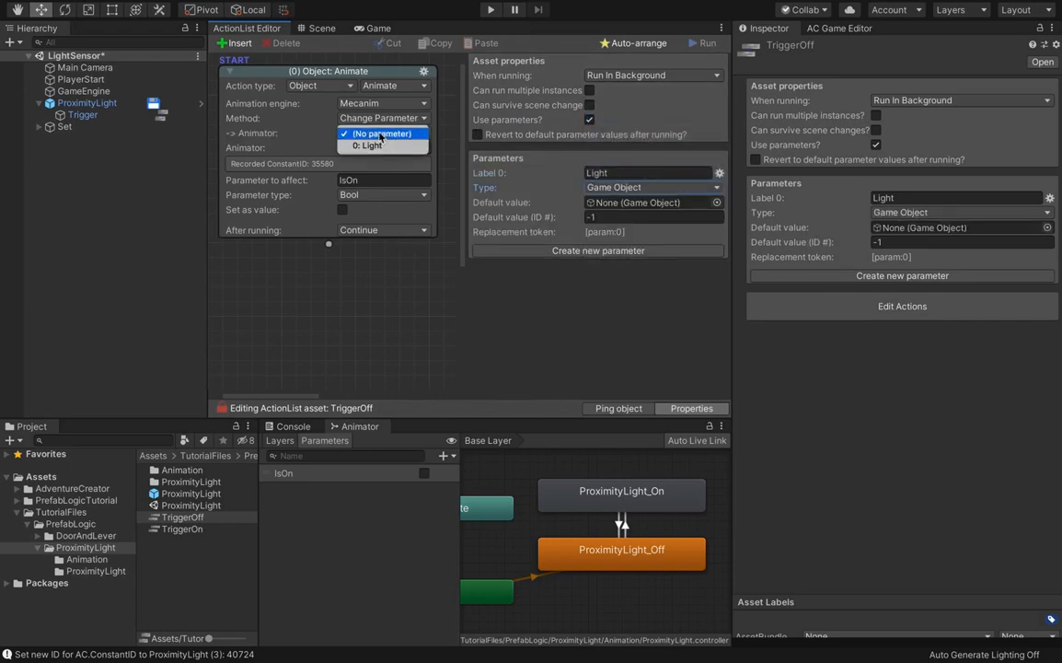
left_click(379, 147)
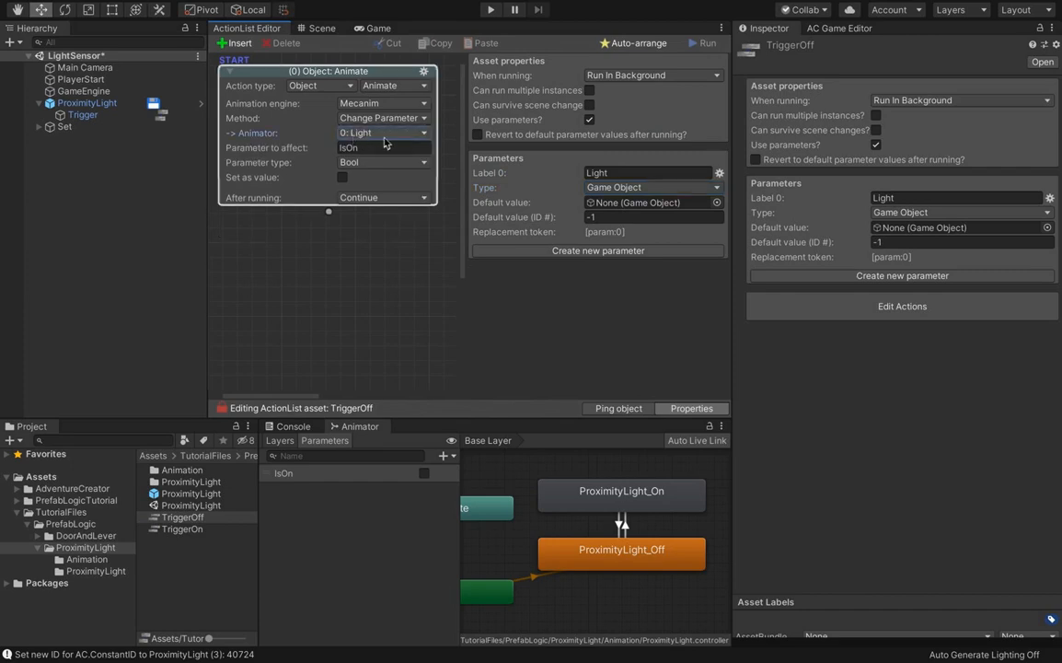
Add a Set Trigger Parameters component to ProximityLight's Trigger object and assign ProximityLight as its Light value.
left_click(101, 115)
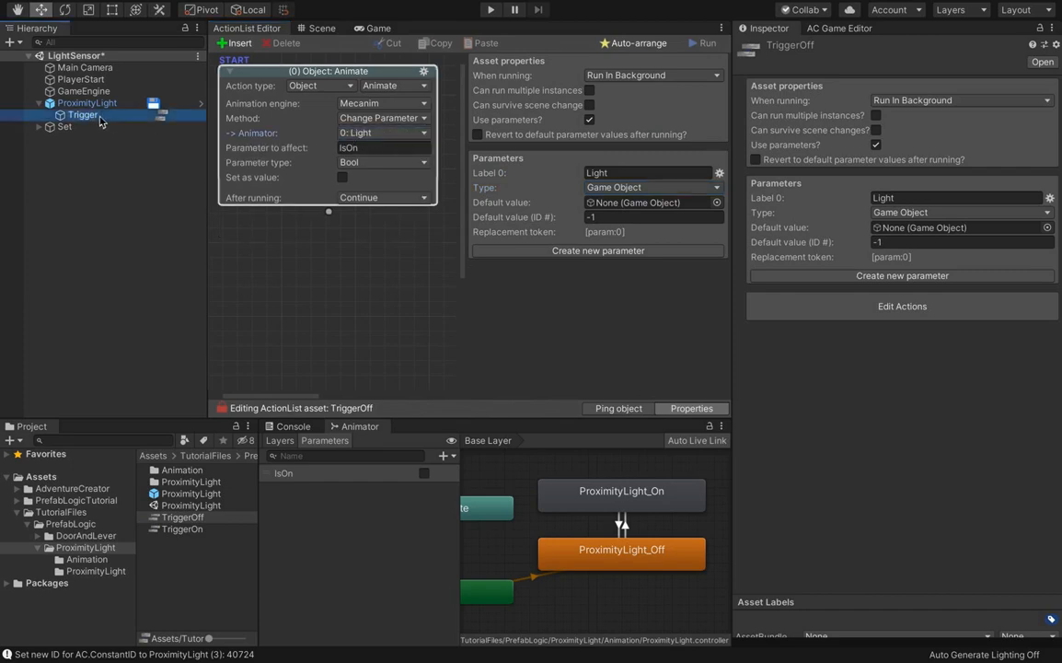
left_click(321, 29)
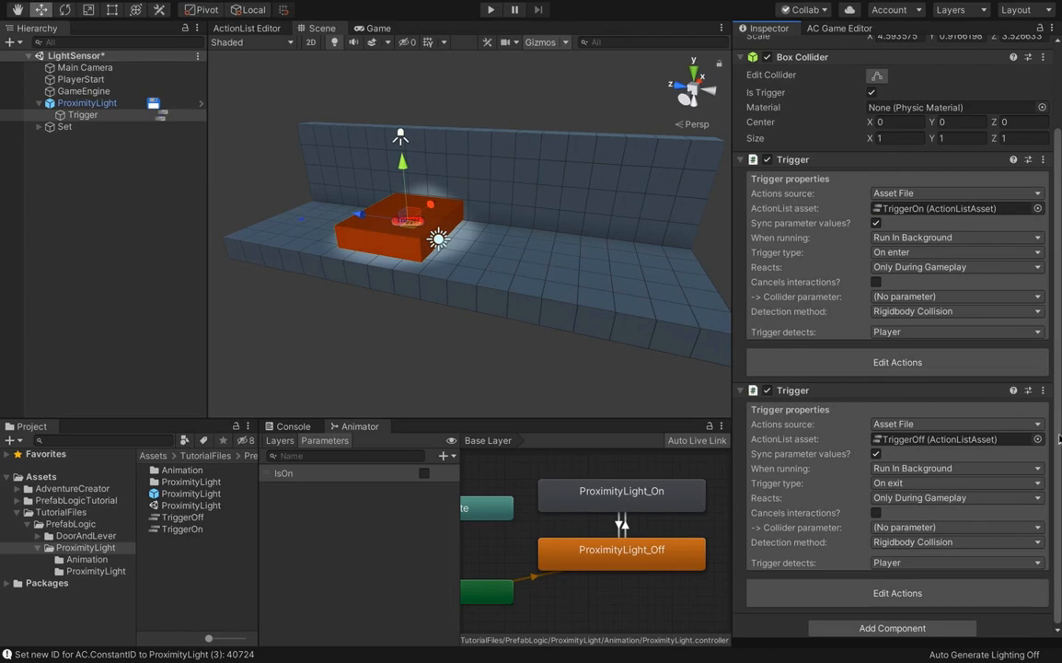
left_click(937, 631)
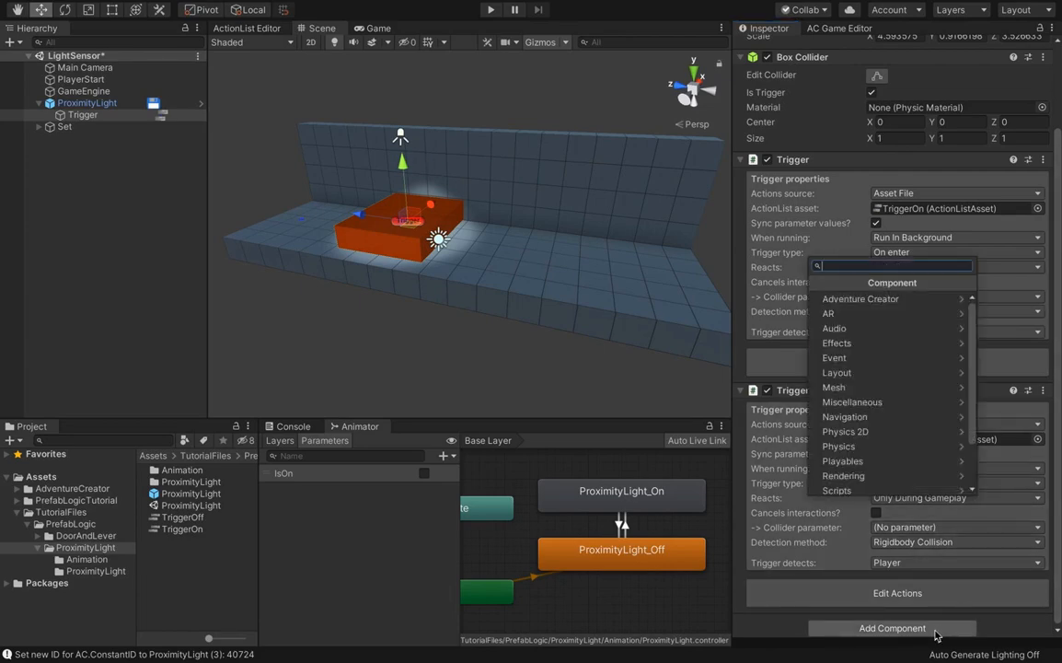
type("set")
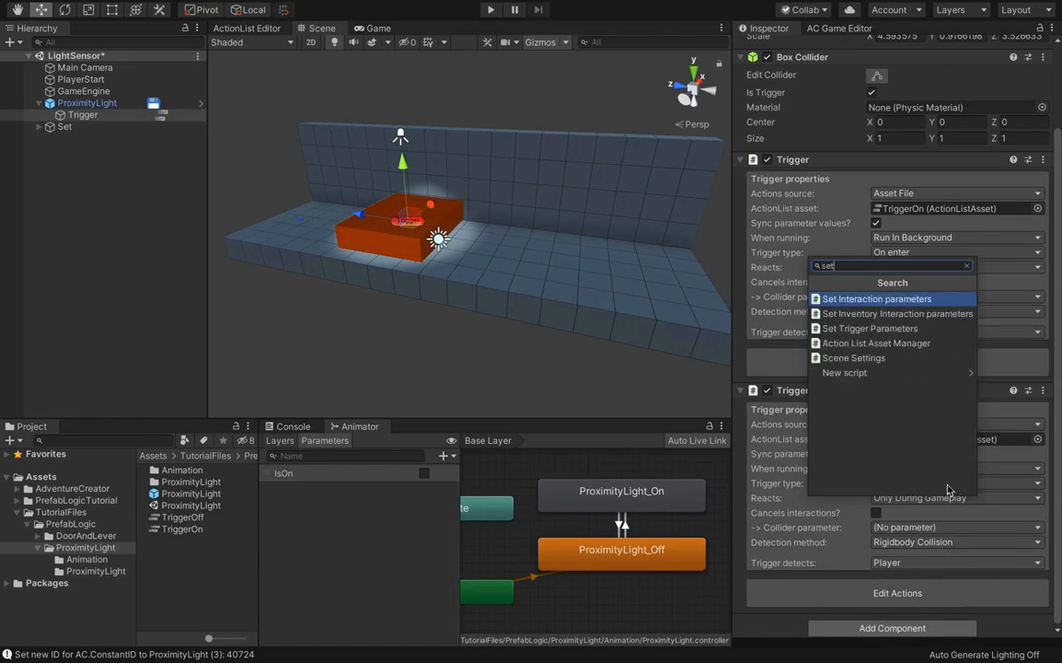
left_click(937, 332)
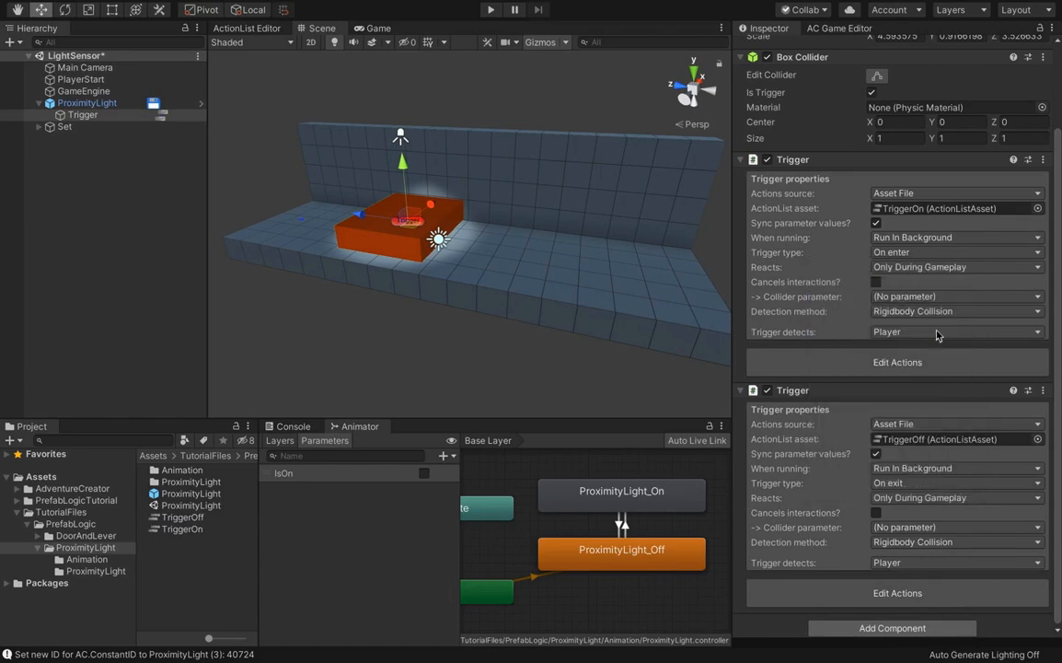
scroll(1012, 352, "down", 2)
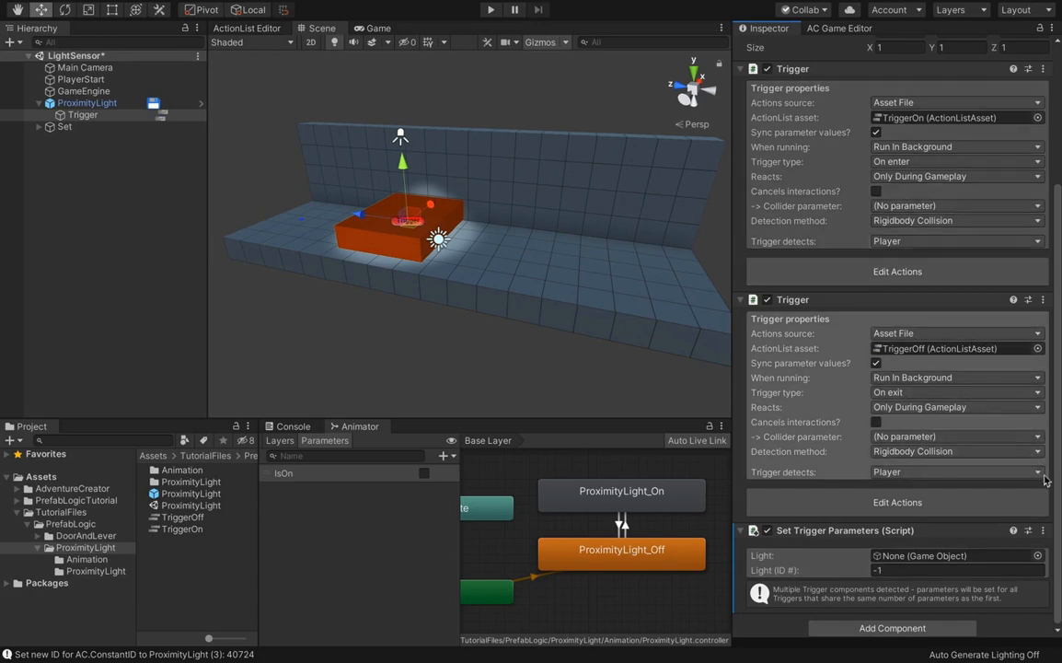
left_click_drag(93, 106, 895, 560)
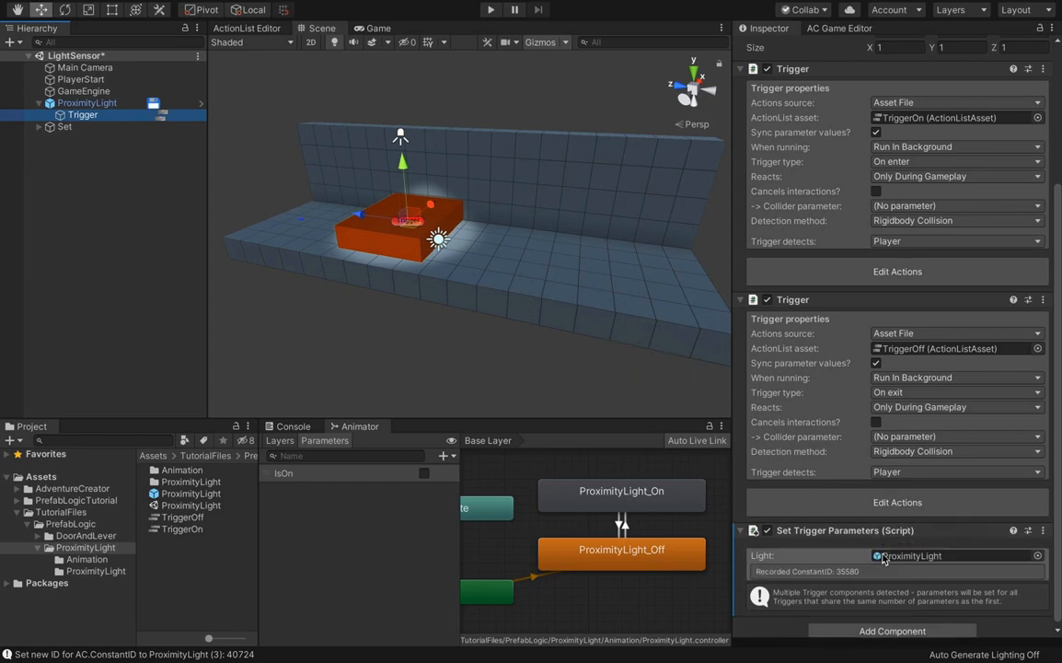
Apply all overrides of the ProximityLight instance to its prefab.
scroll(895, 564, "up", 10)
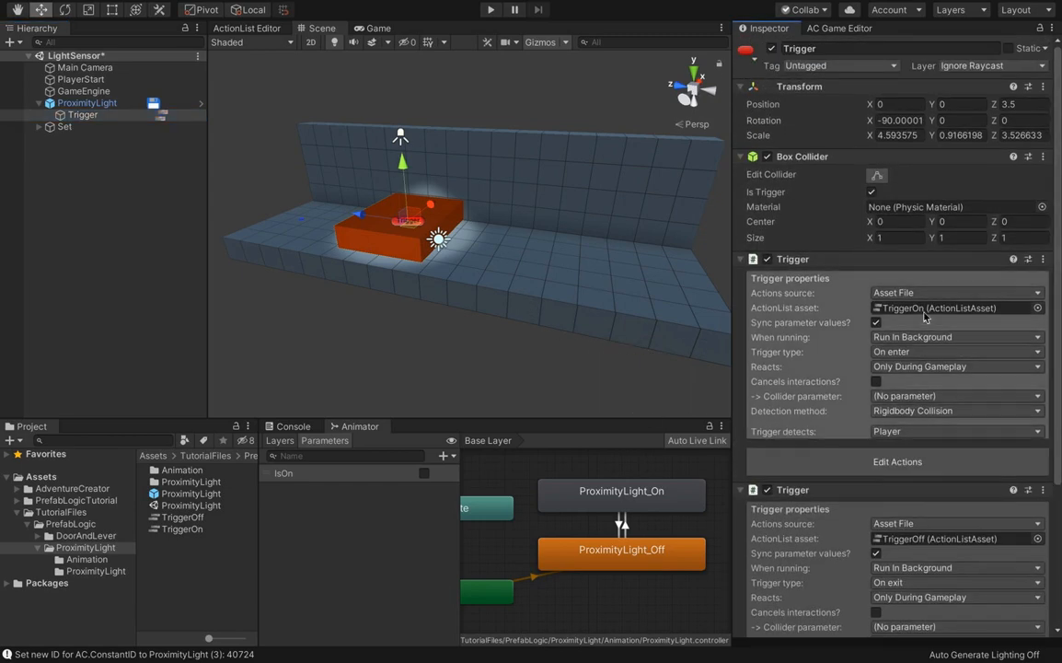
left_click(100, 103)
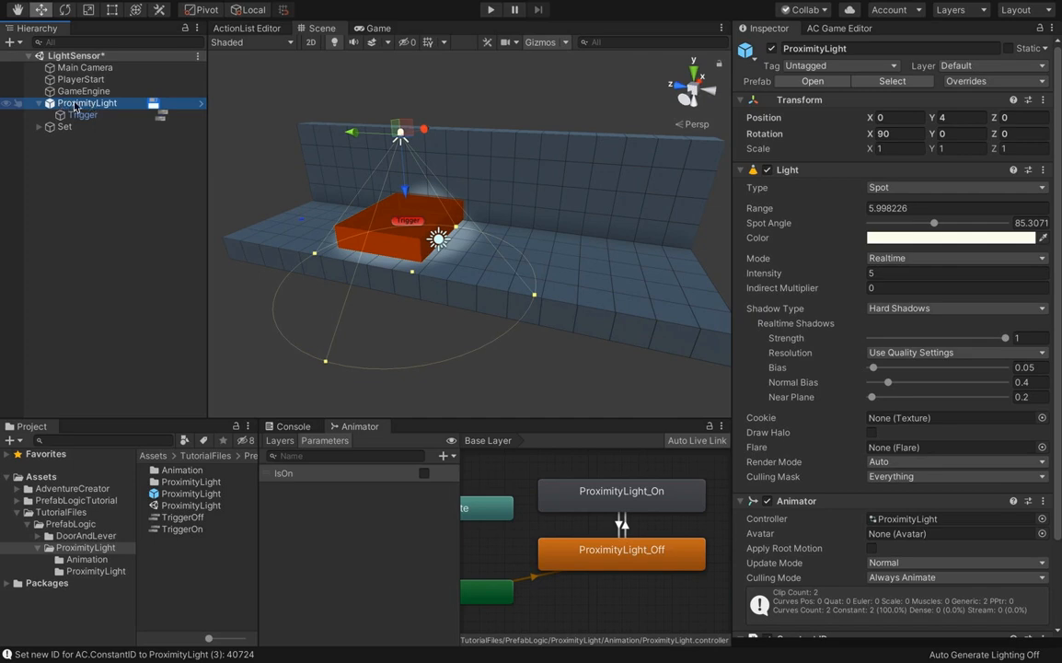
left_click(957, 81)
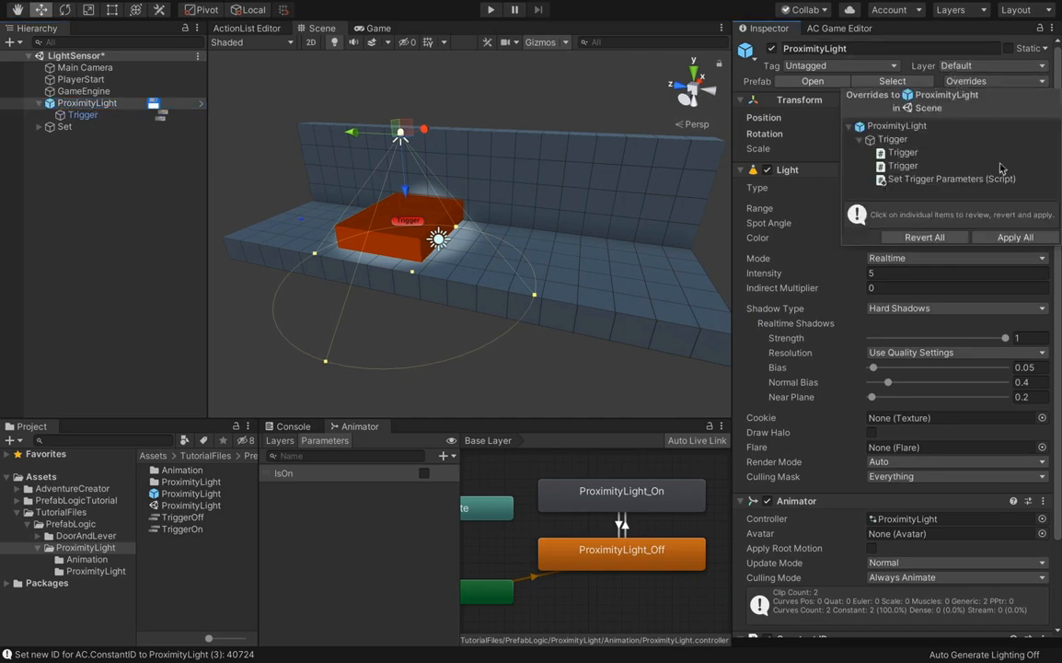
left_click(1017, 237)
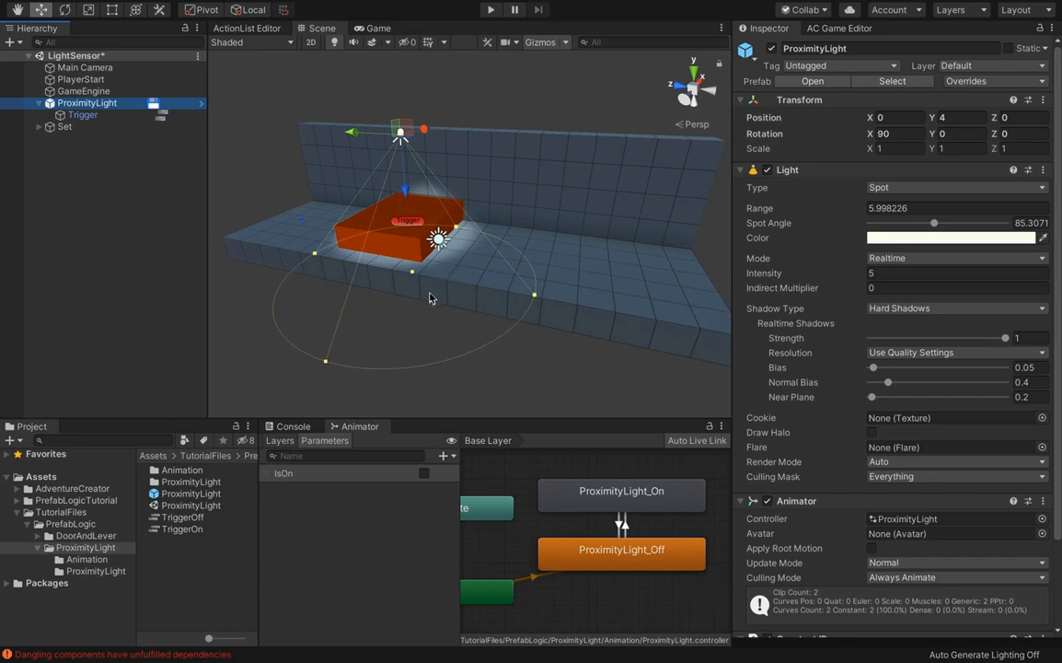
Place a second ProximityLight instance in the scene and move it along the floor to Z -6.62.
left_click_drag(171, 503, 133, 345)
left_click_drag(356, 137, 525, 140)
Play the scene and walk the player back and forth through both ProximityLight triggers.
left_click(490, 9)
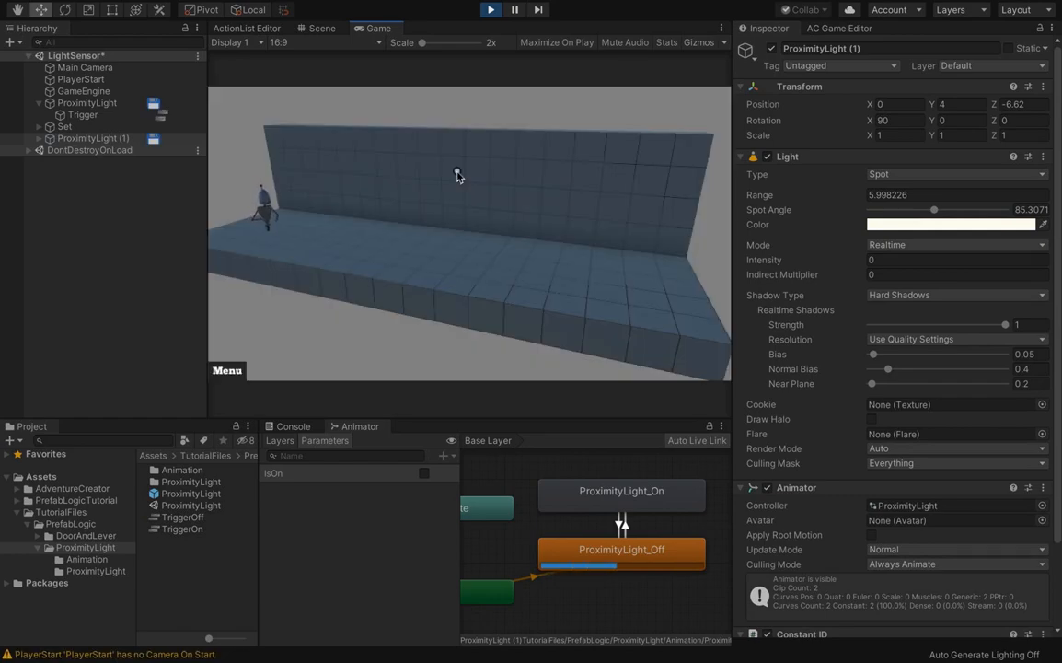
key("Right")
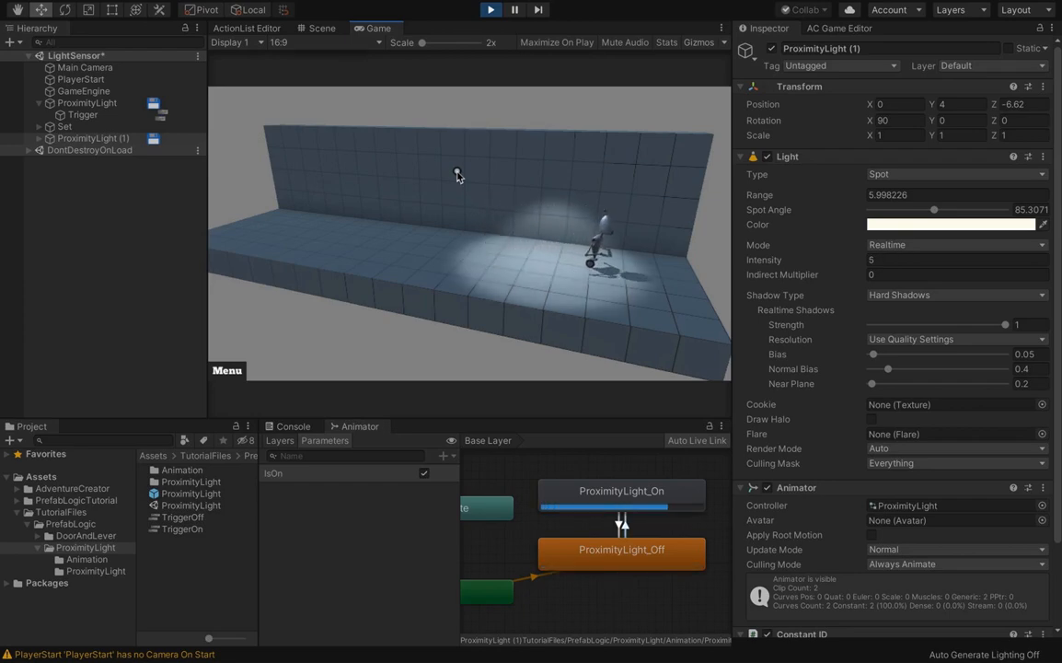
key("Left")
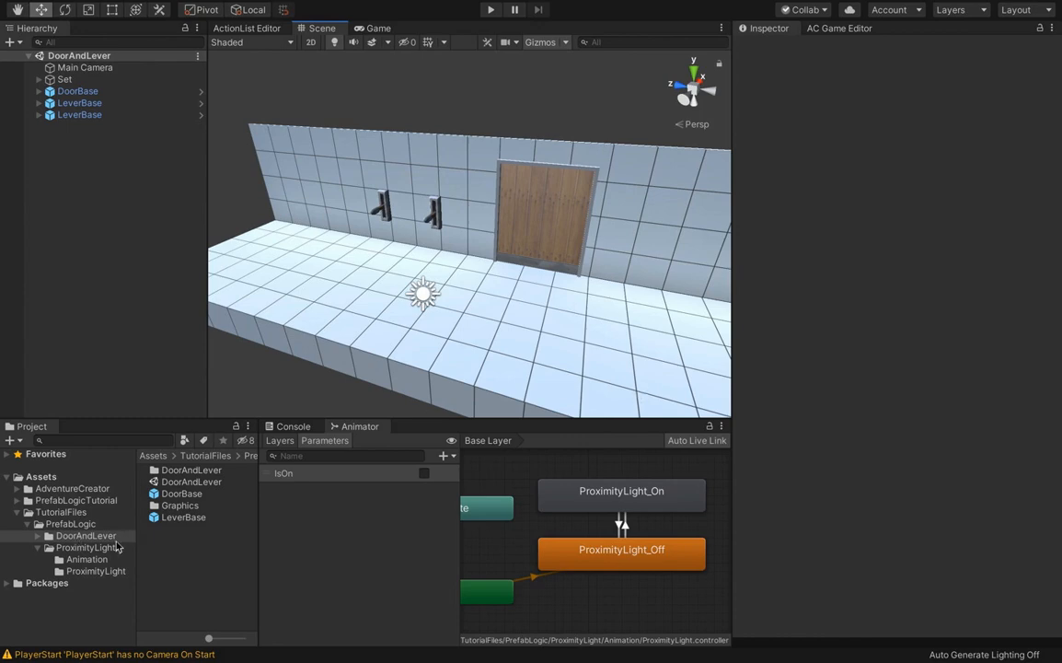
Examine the door and the two wall levers in the DoorAndLever scene.
left_click_drag(448, 315, 491, 286, "alt")
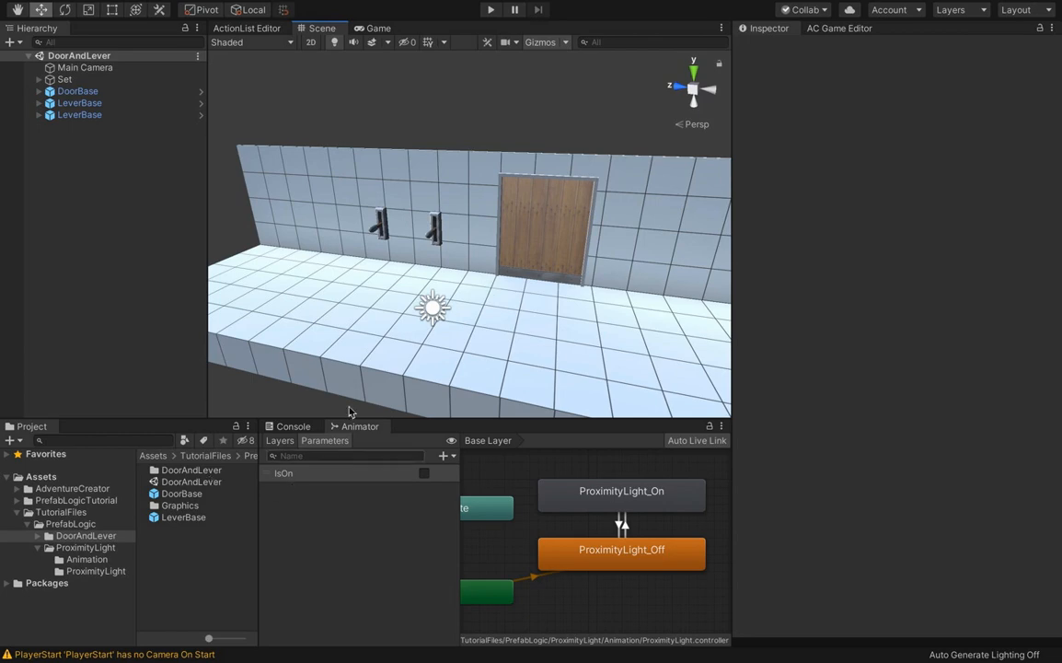
left_click_drag(472, 280, 576, 217, "alt")
left_click(576, 217)
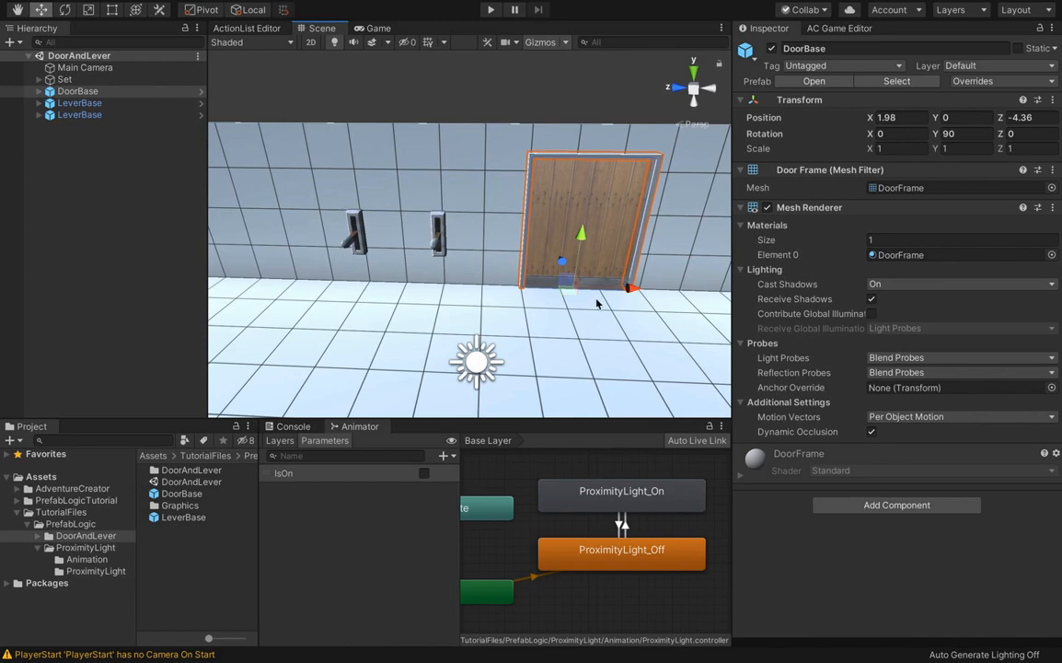
left_click(436, 230)
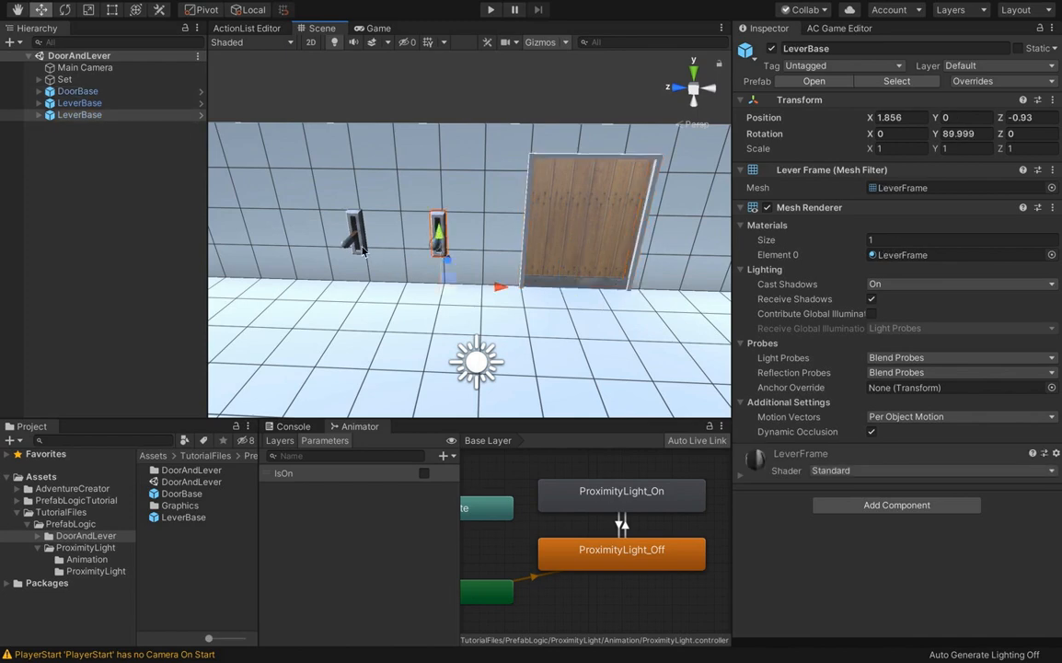
left_click(135, 261)
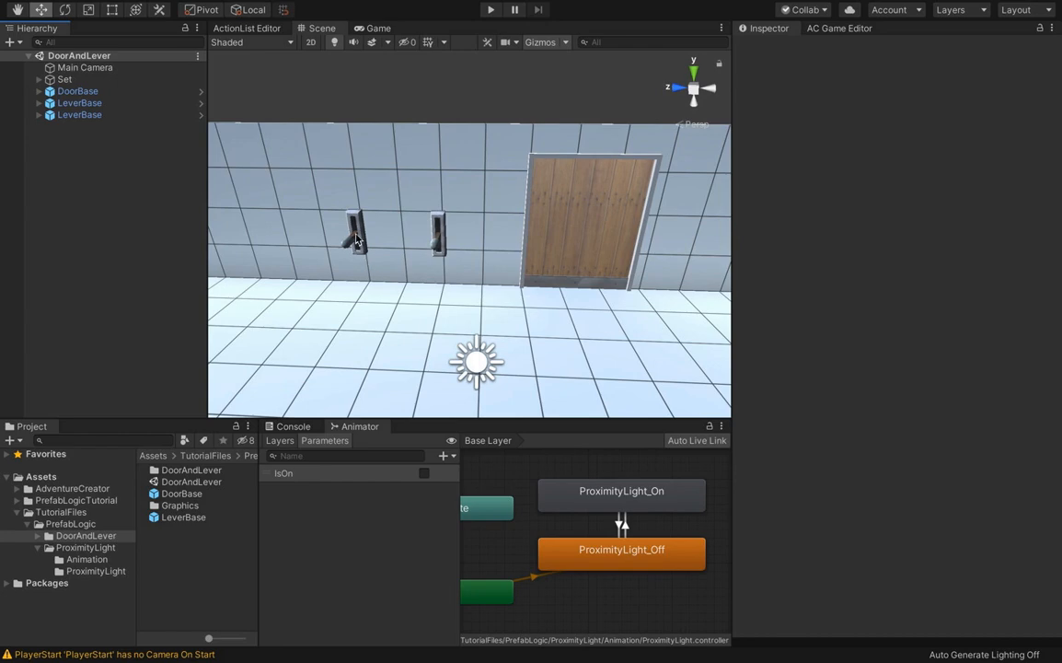
middle_click_drag(381, 241, 411, 264, "alt")
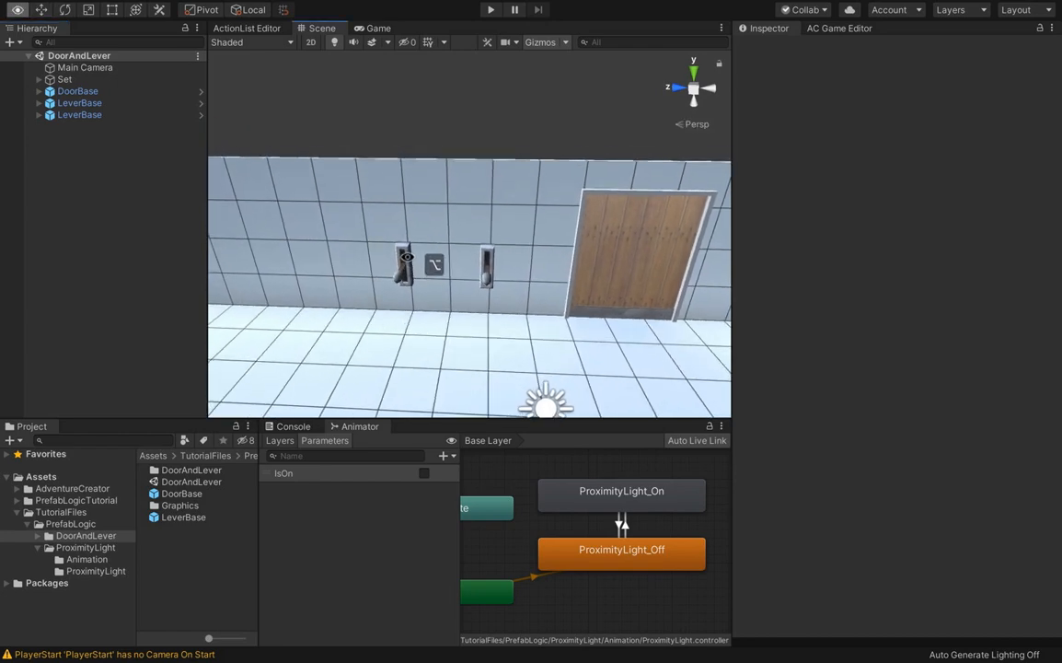
left_click_drag(411, 264, 370, 208, "alt")
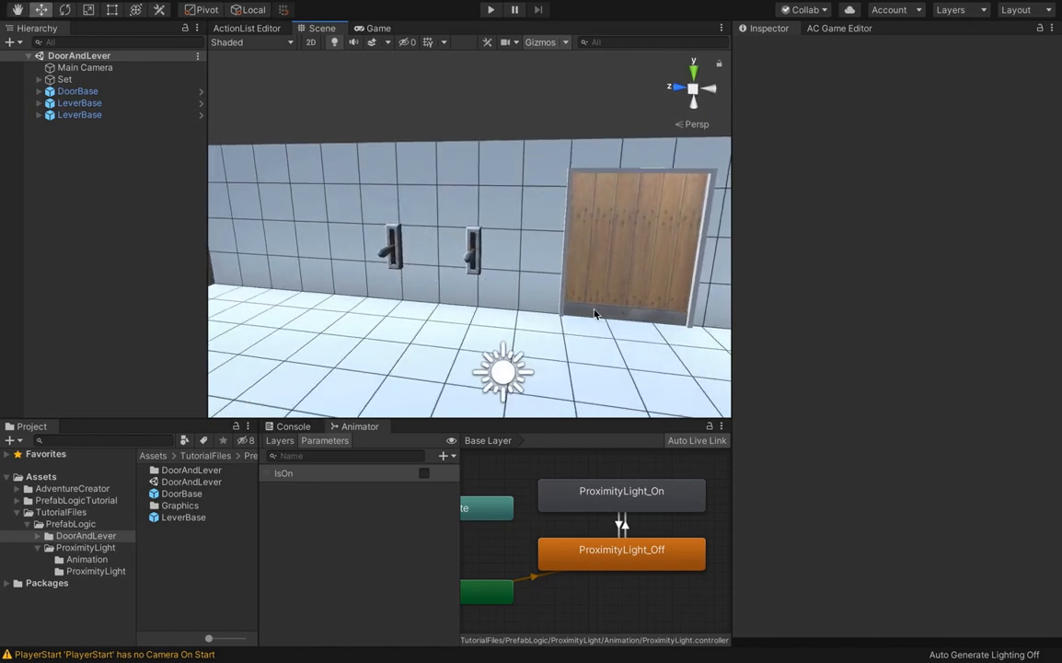
left_click_drag(489, 273, 503, 298, "alt")
middle_click_drag(516, 306, 464, 280)
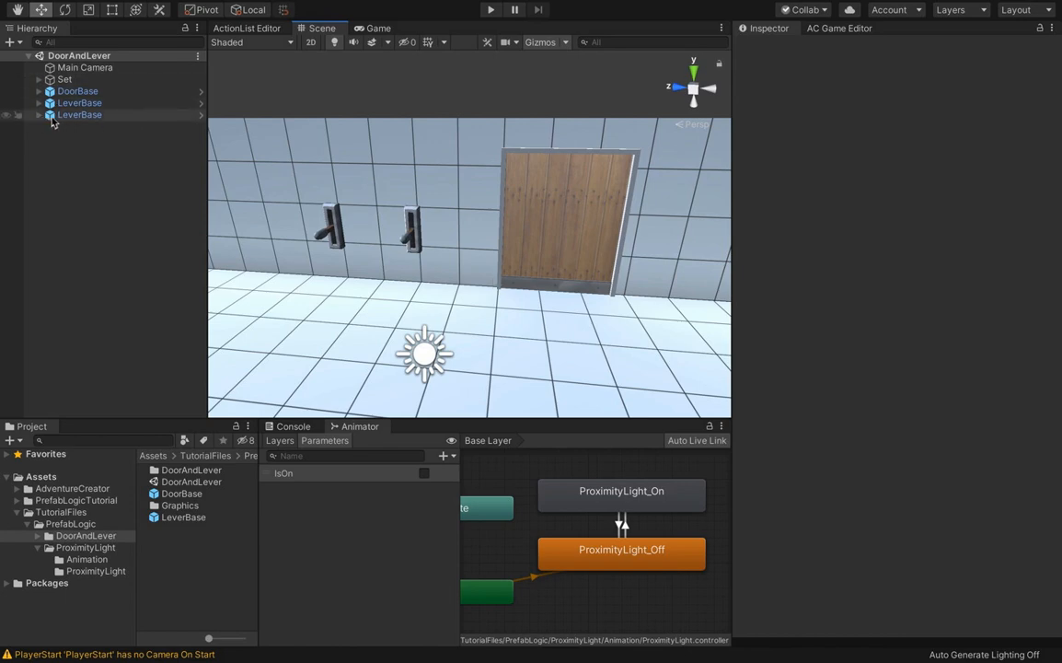
Open the LeverBase prefab for editing and select its LeverMesh child.
left_click(201, 114)
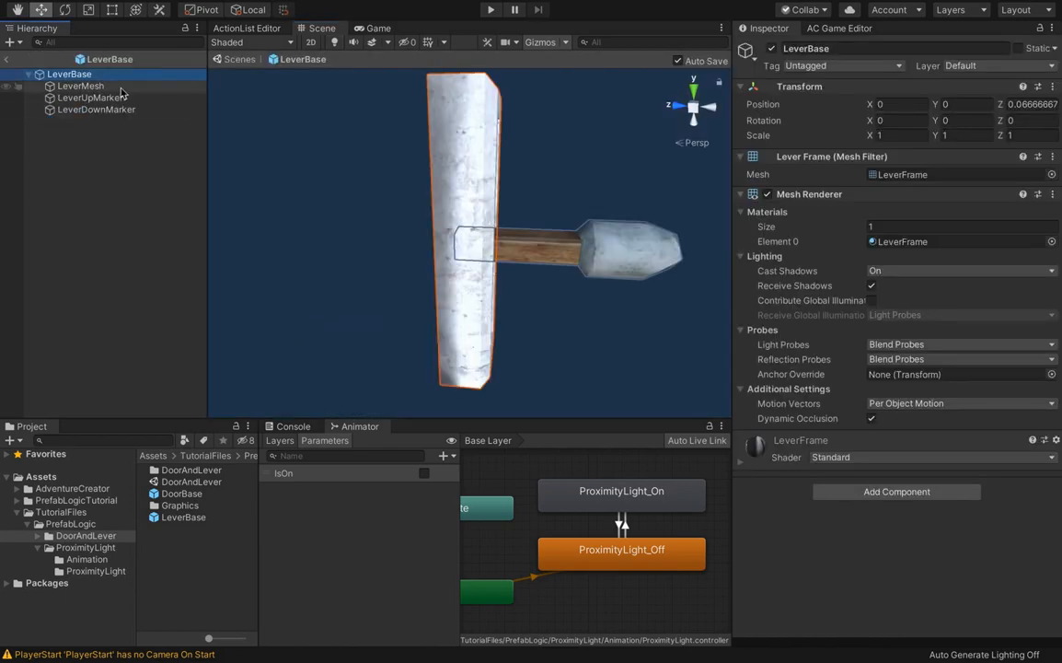
left_click(72, 87)
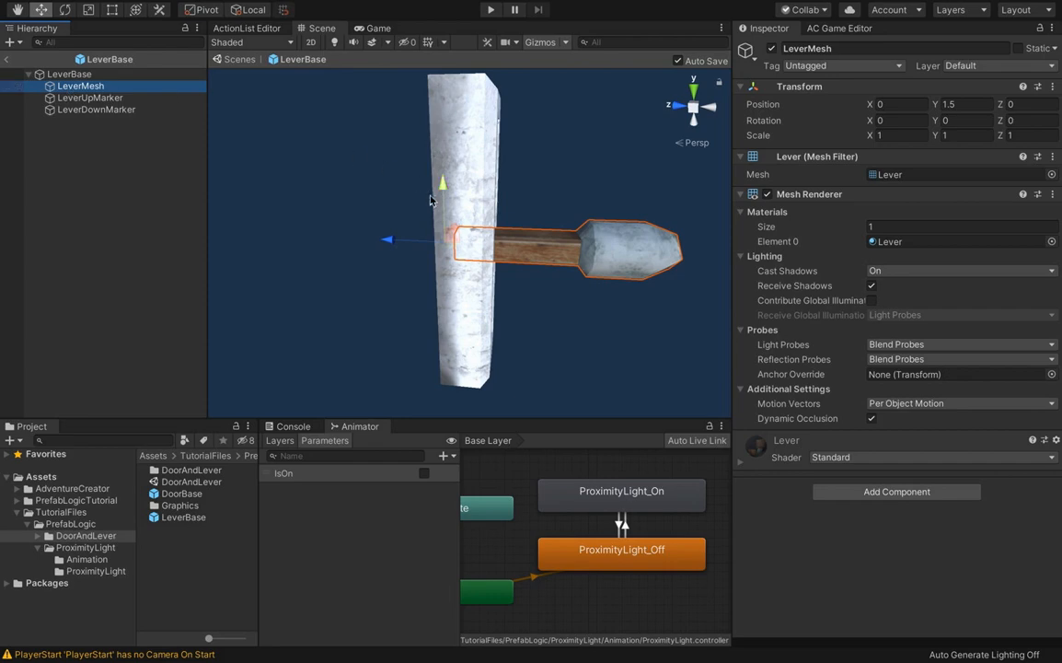
Try out rotating LeverMesh about its pivot and undo the rotation.
left_click(64, 9)
left_click_drag(430, 180, 487, 239)
key("ctrl+z")
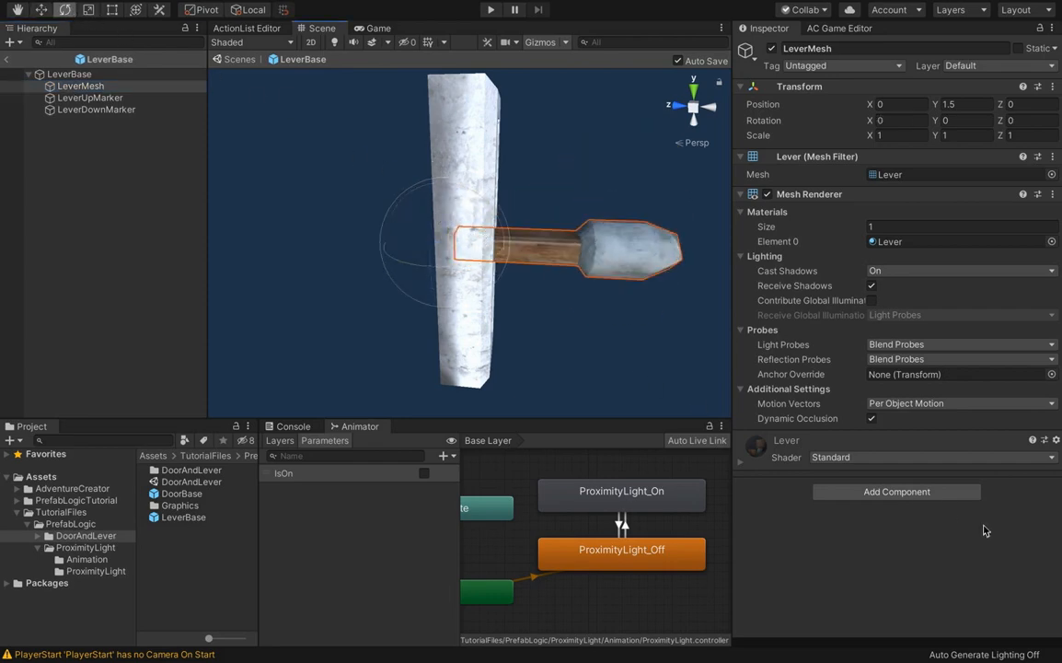
Add a Moveable component to LeverMesh and return from the prefab to the DoorAndLever scene.
left_click(919, 498)
type("move")
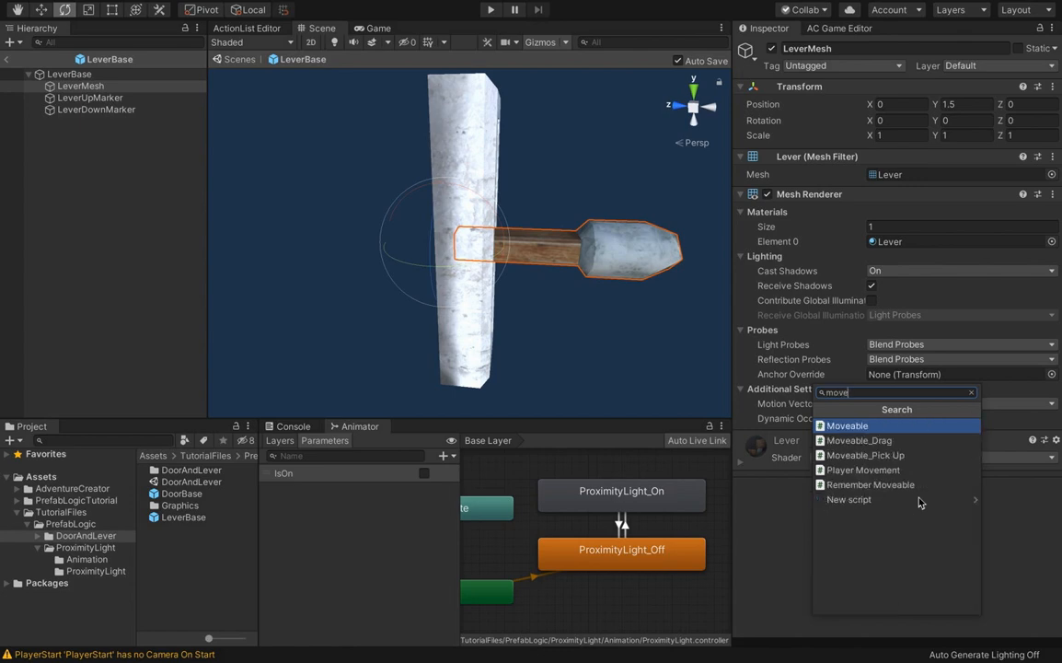
left_click(838, 426)
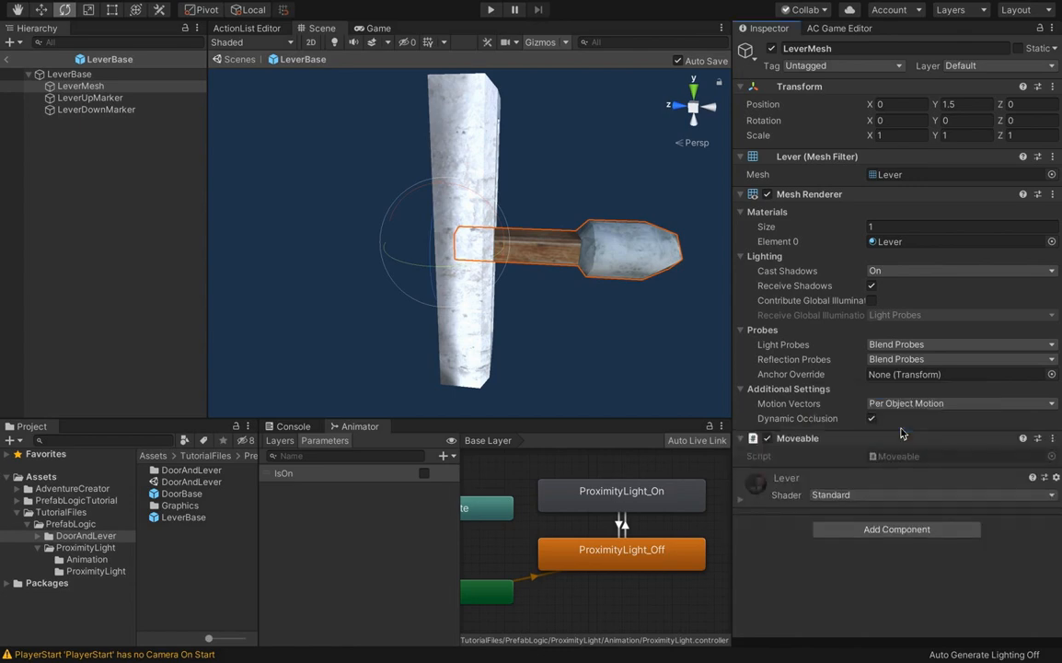
left_click(6, 59)
Open the DoorBase prefab for editing and add a Moveable component to its Door child.
left_click(64, 91)
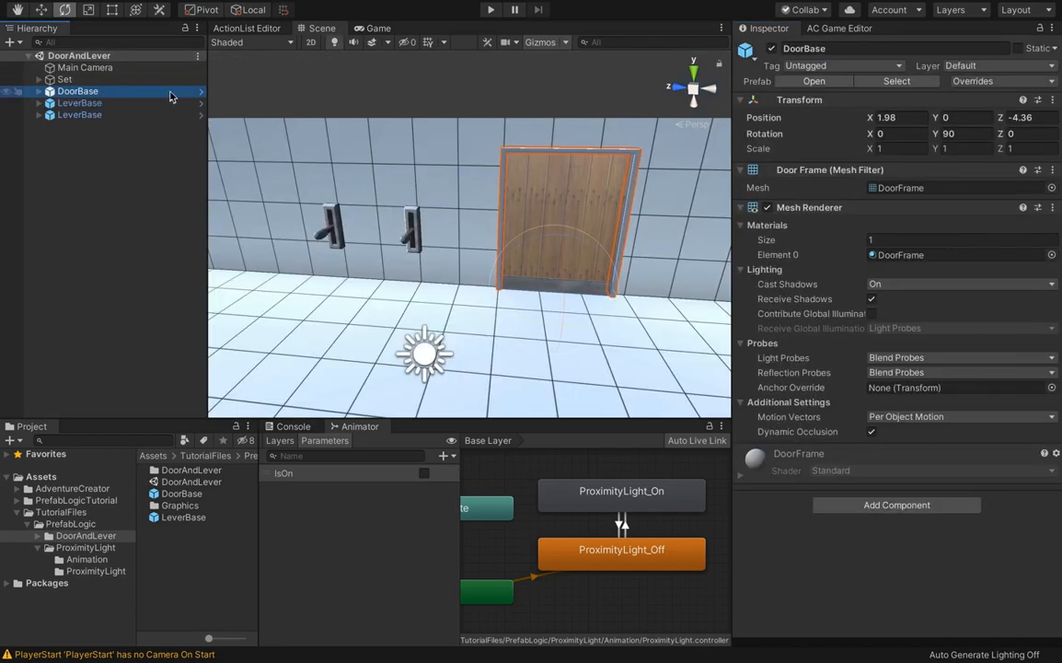
left_click(201, 91)
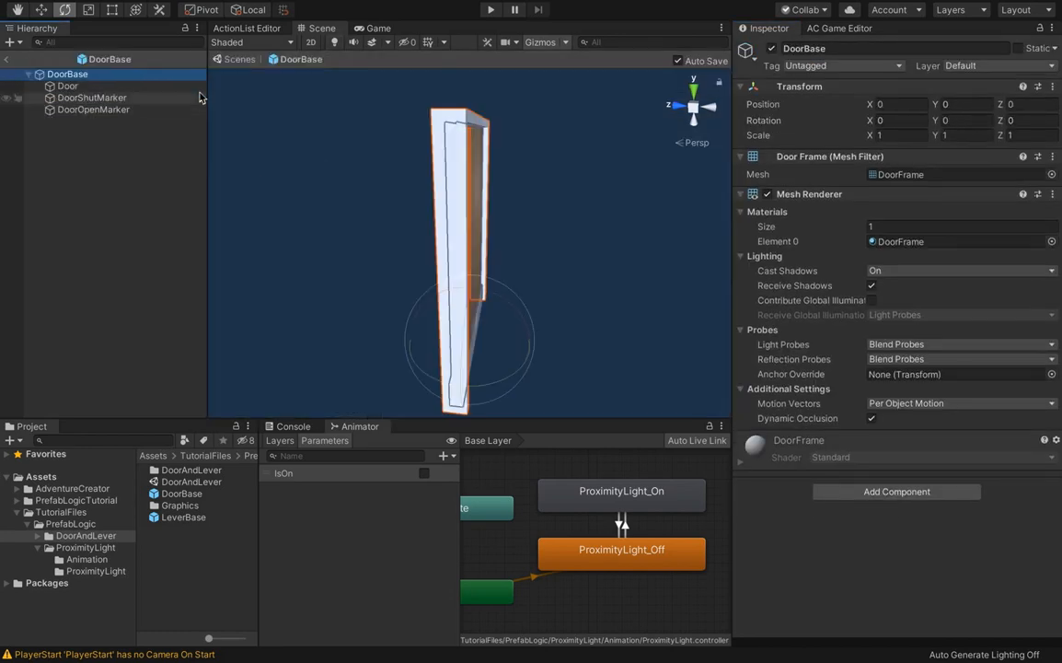
left_click(83, 88)
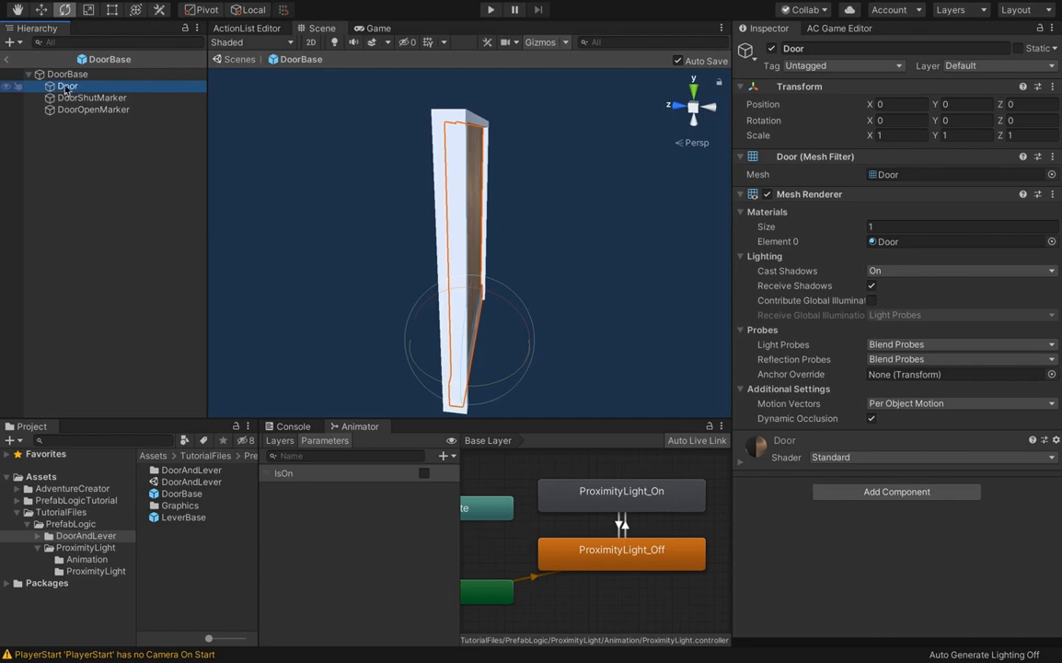
left_click_drag(498, 294, 427, 276, "alt")
left_click(843, 490)
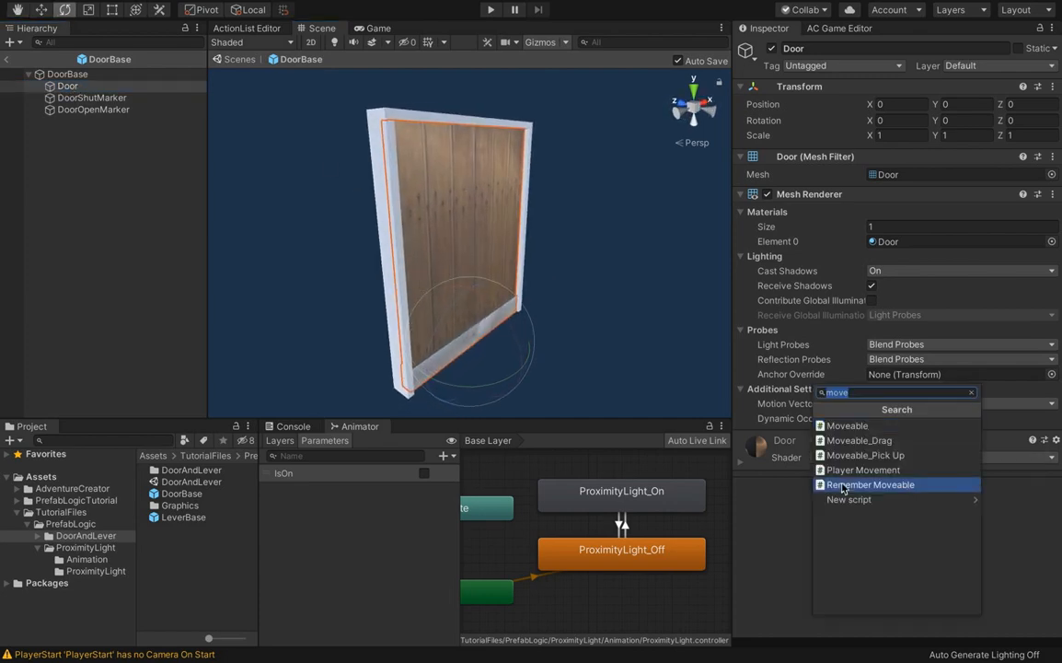
left_click(840, 421)
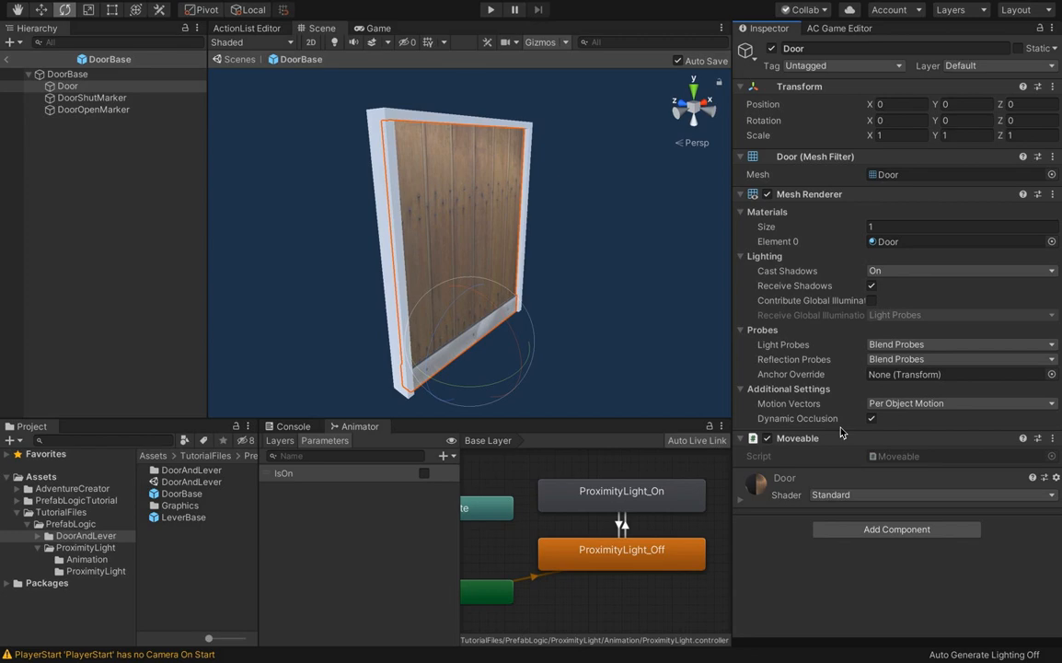
Add a Marker component to both DoorShutMarker and DoorOpenMarker, and return to the DoorAndLever scene.
left_click(109, 98)
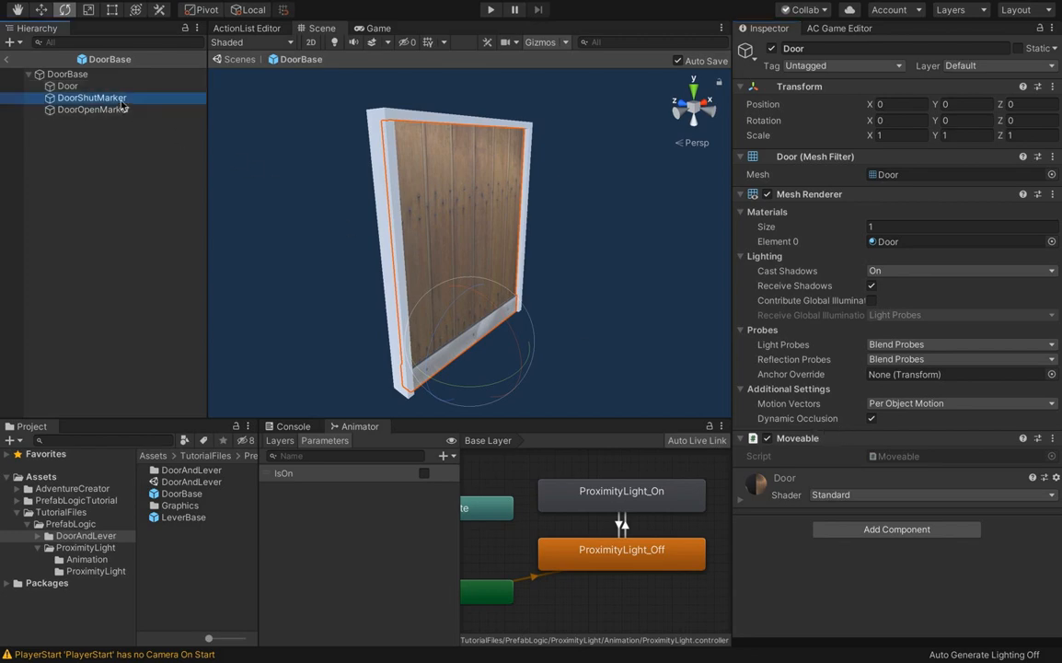
key("w")
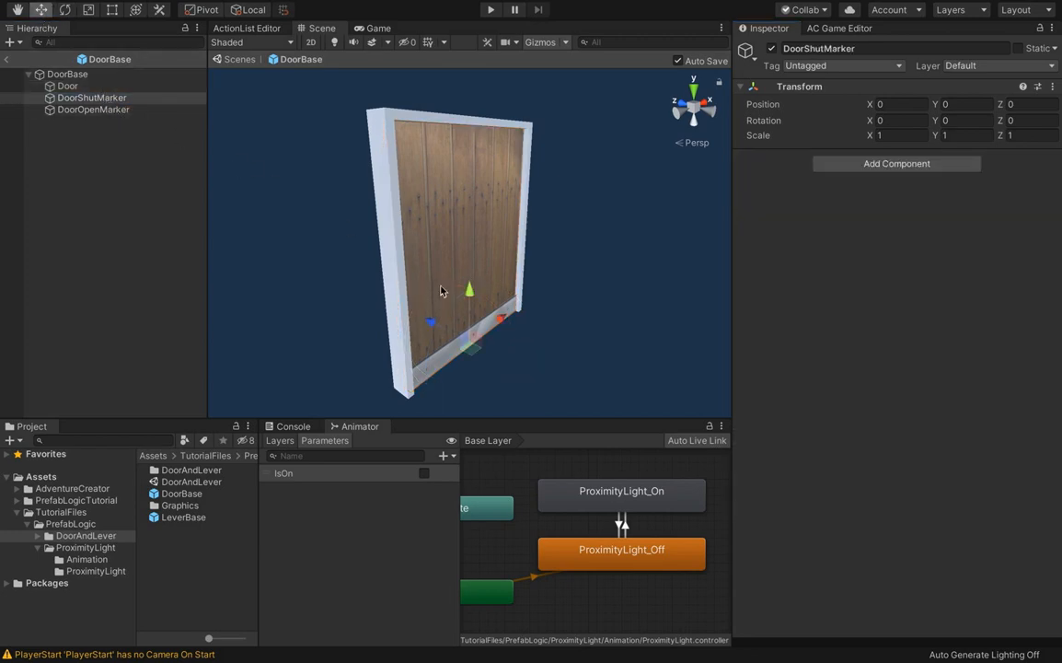
left_click(128, 111)
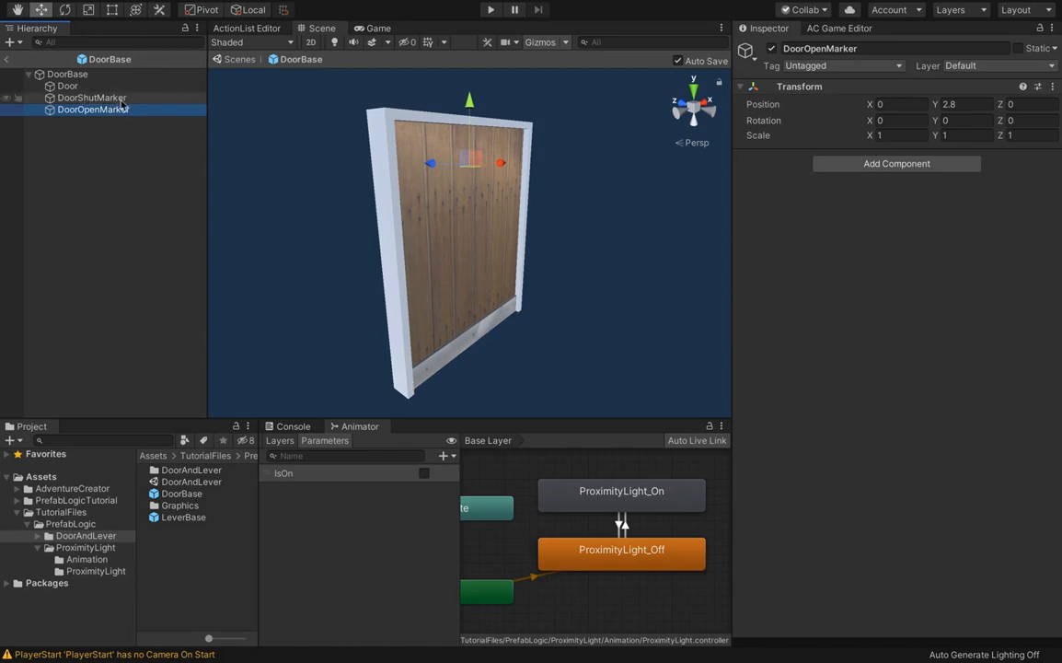
left_click(92, 98, "ctrl")
left_click(876, 165)
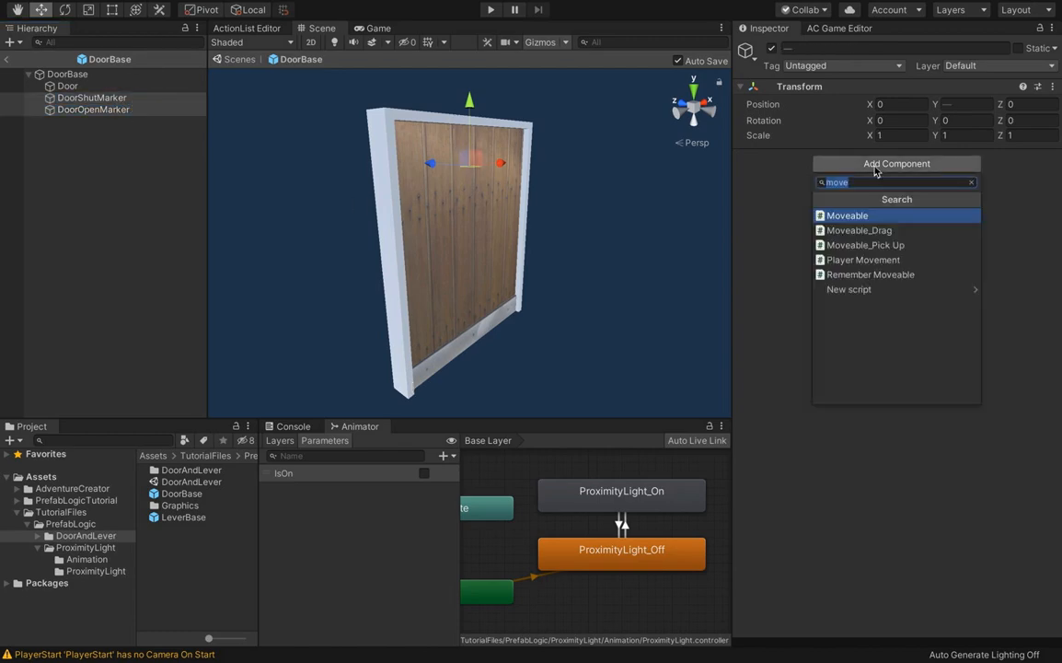
type("mark")
key("Return")
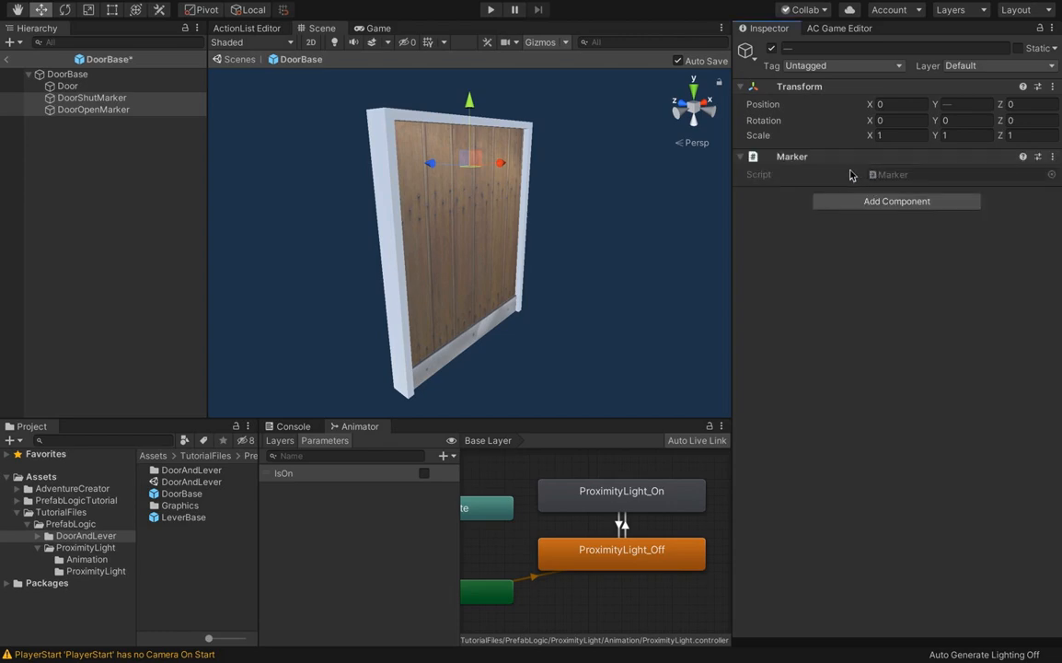
left_click(7, 59)
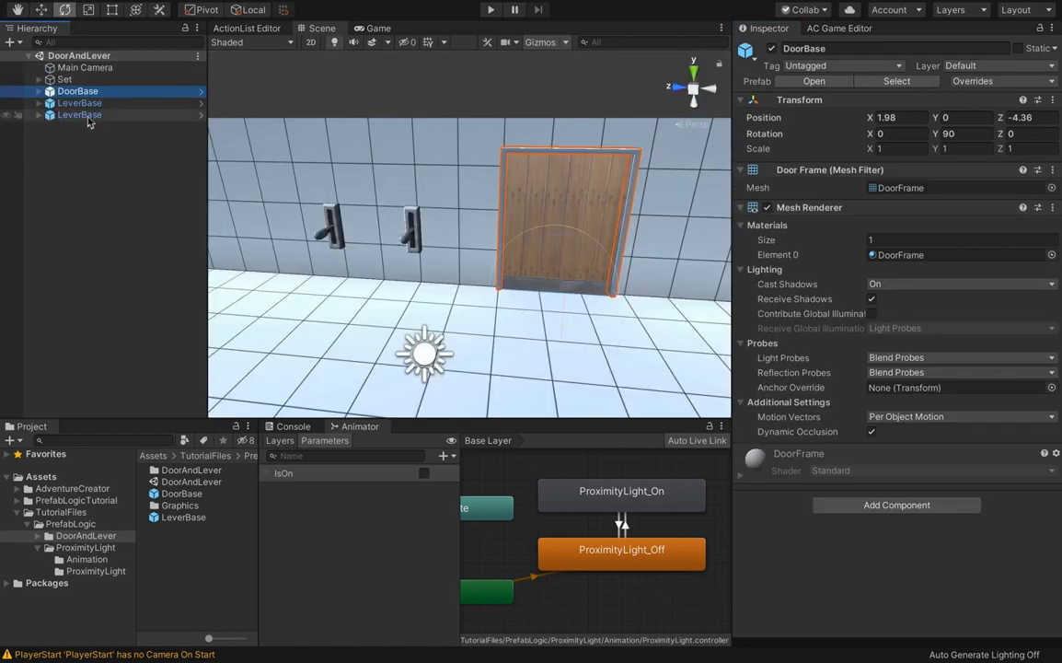
In the LeverBase prefab, add a Marker component to both LeverUpMarker and LeverDownMarker, and return to the scene with nothing selected.
left_click(95, 105)
left_click(200, 106)
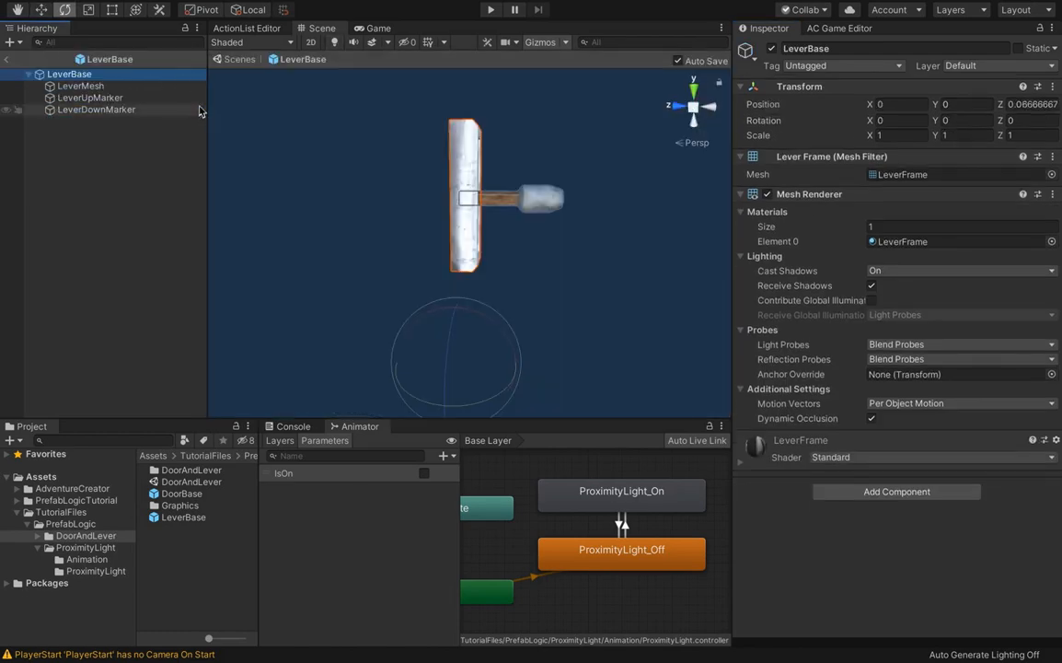
left_click(147, 97)
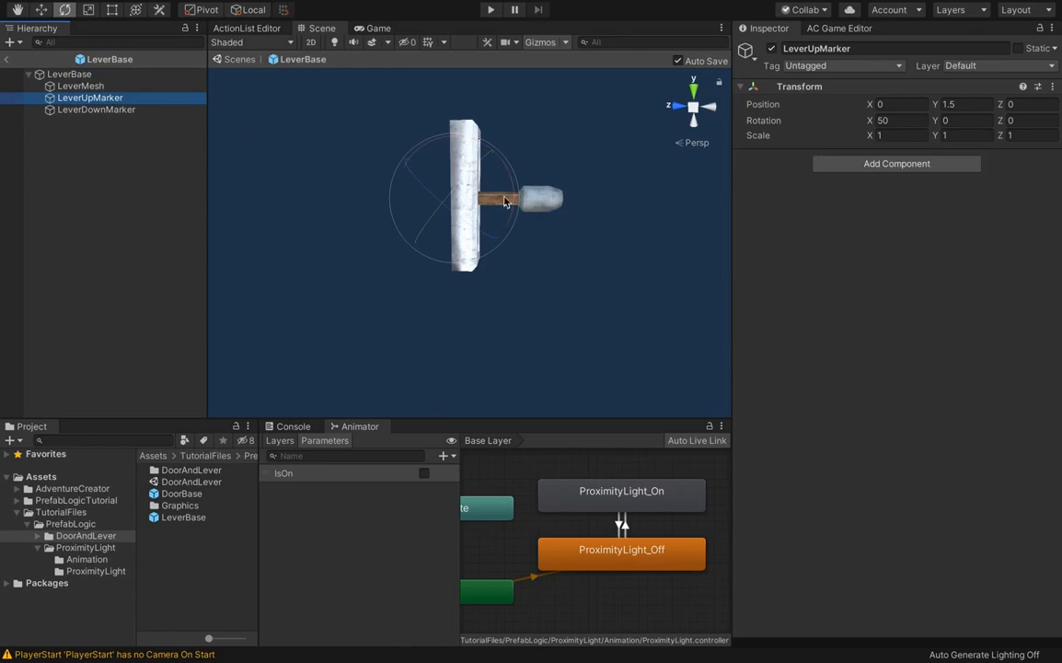
left_click(131, 110)
left_click(120, 98)
left_click(117, 110, "ctrl")
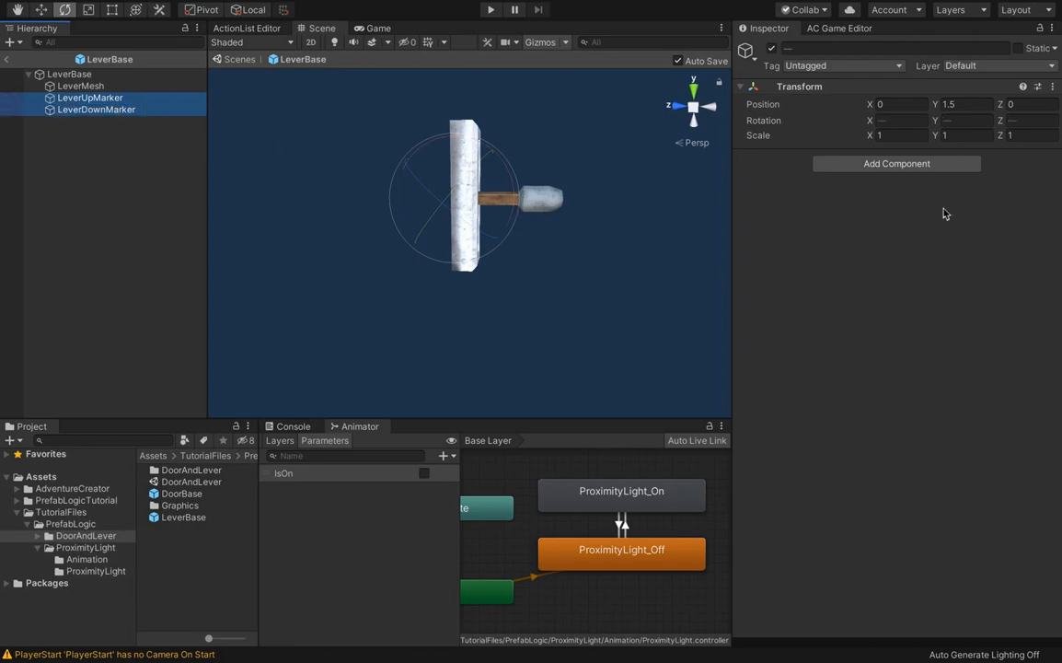
left_click(884, 164)
key("Return")
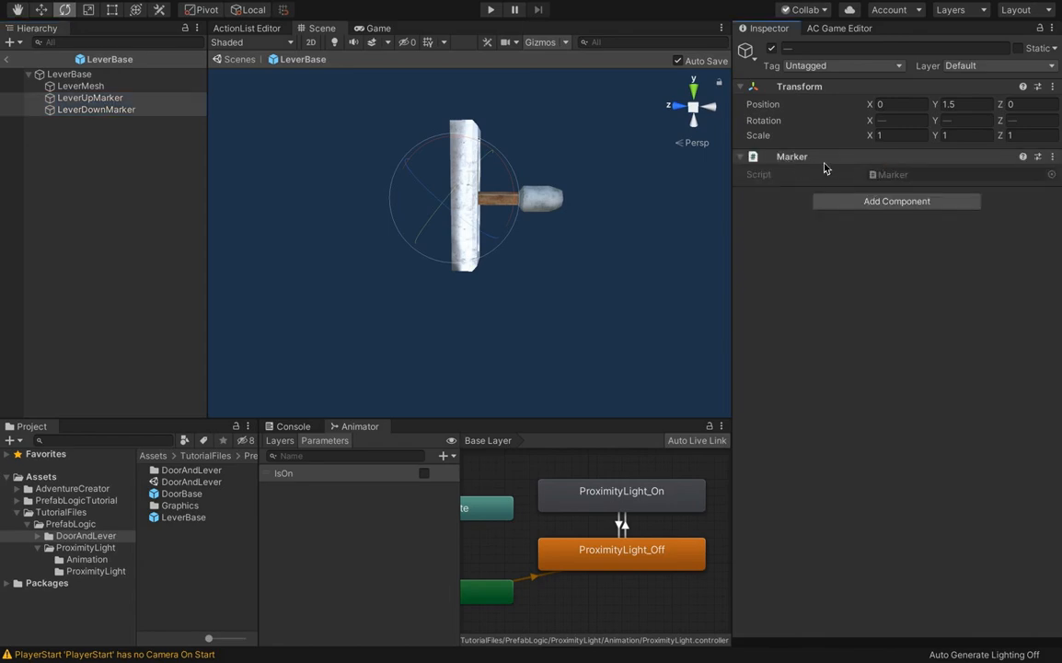
left_click(7, 58)
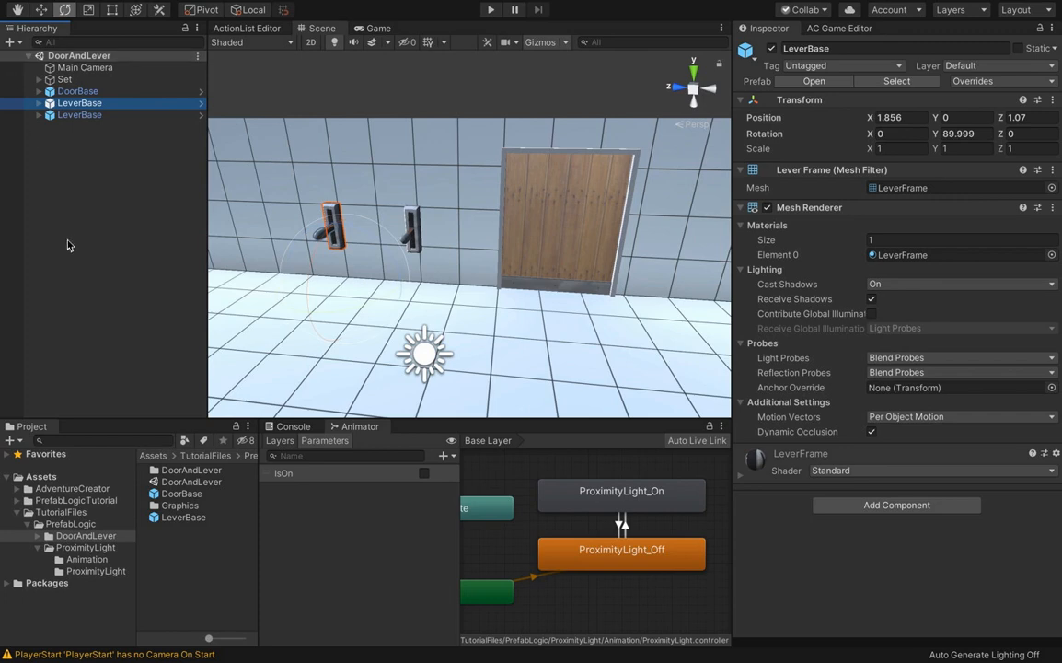
left_click(67, 245)
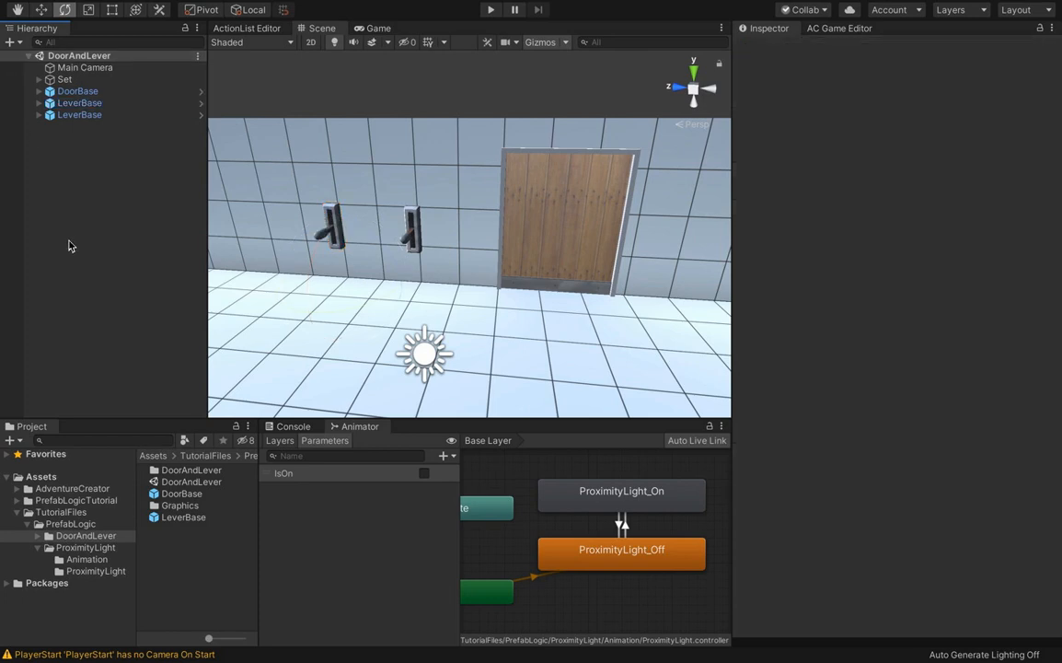
Examine the global and local variable sections of Adventure Creator's Variables manager.
left_click_drag(472, 265, 399, 268, "alt")
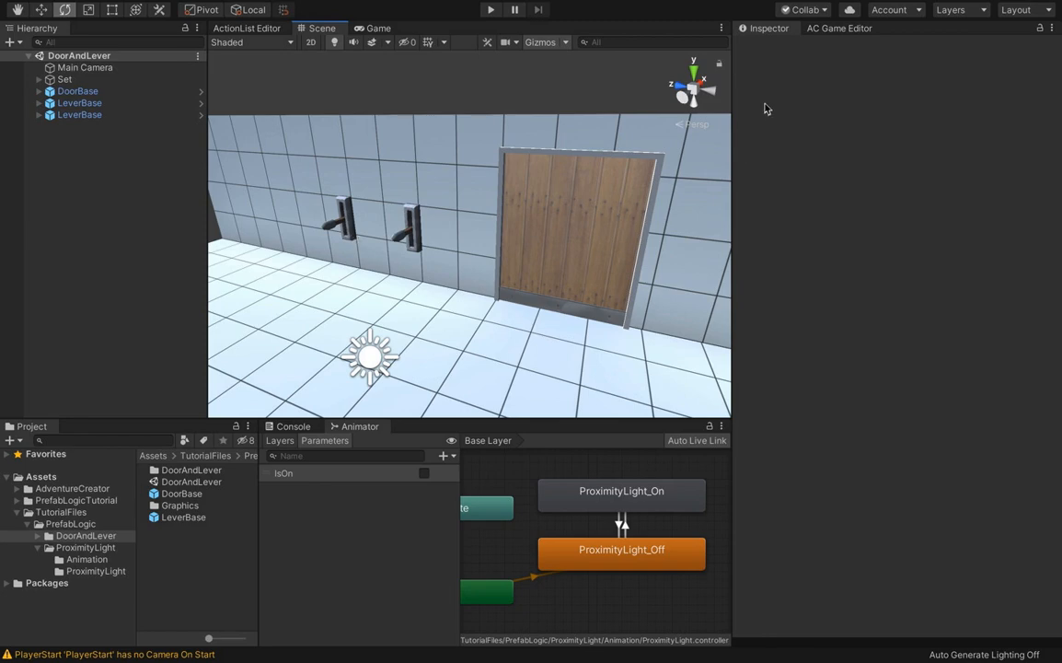
left_click(818, 28)
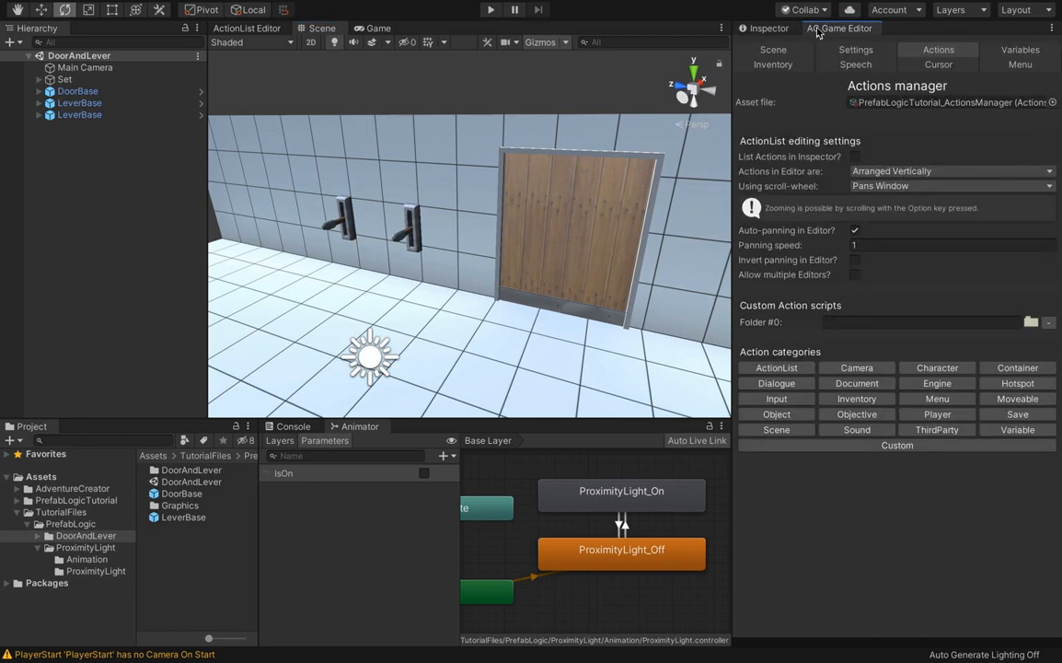
left_click(1017, 52)
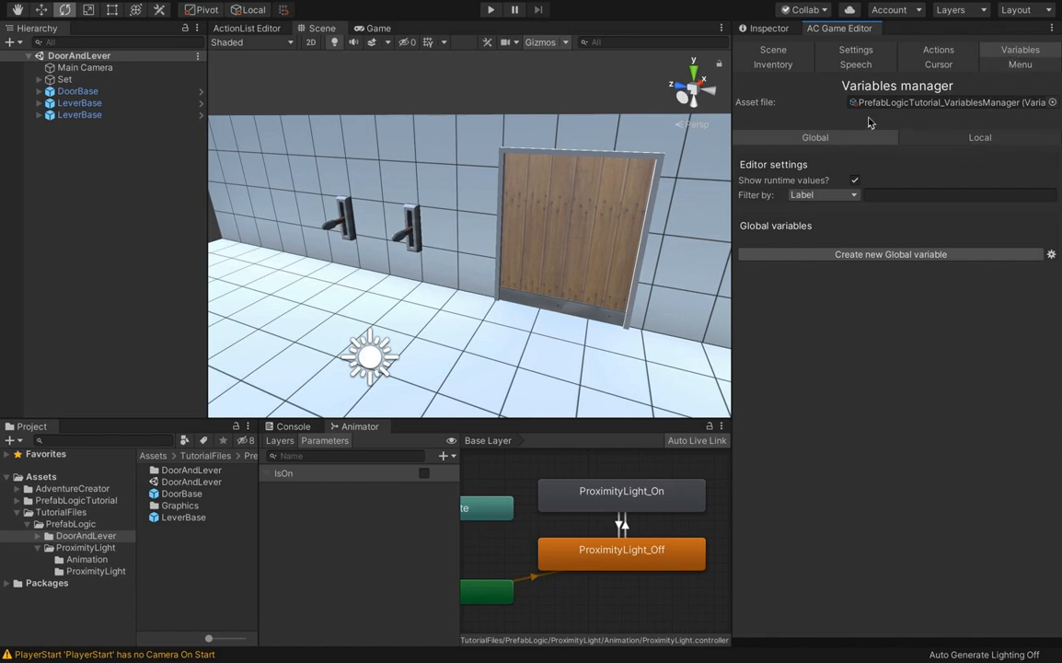
left_click(952, 140)
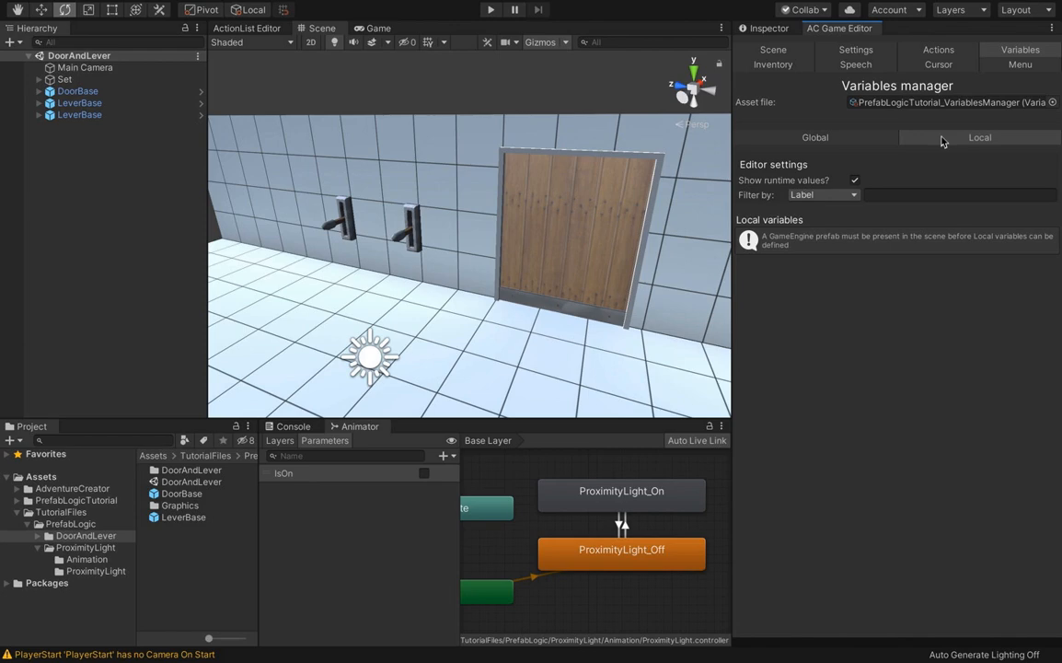
left_click(769, 28)
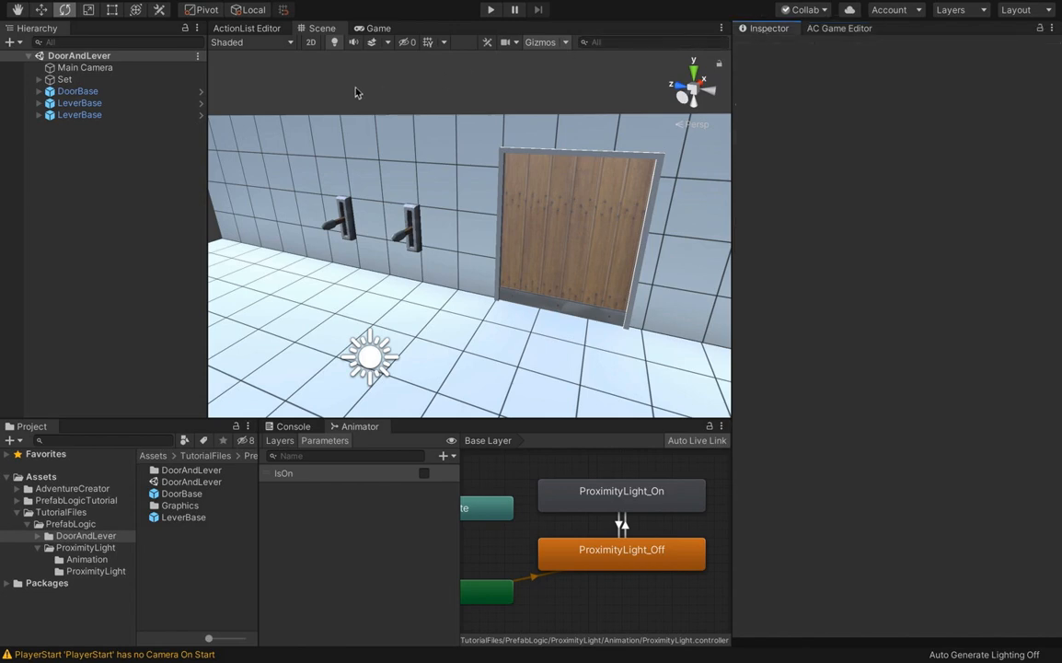
Open the LeverBase prefab and add Adventure Creator's Variables component to its root object.
left_click(180, 103)
left_click(200, 103)
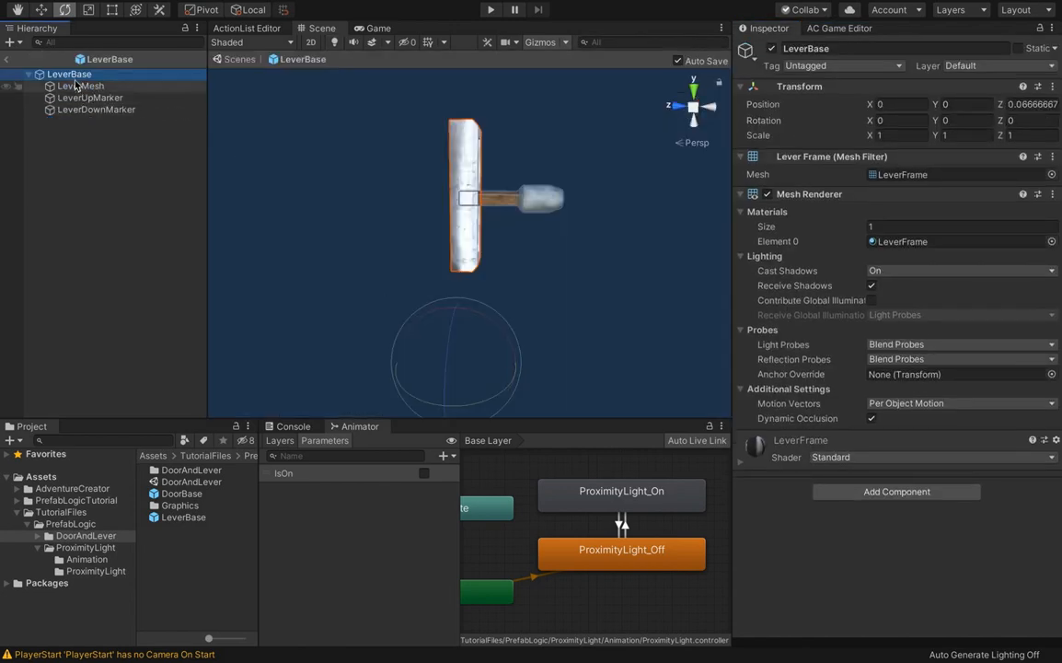
left_click(896, 491)
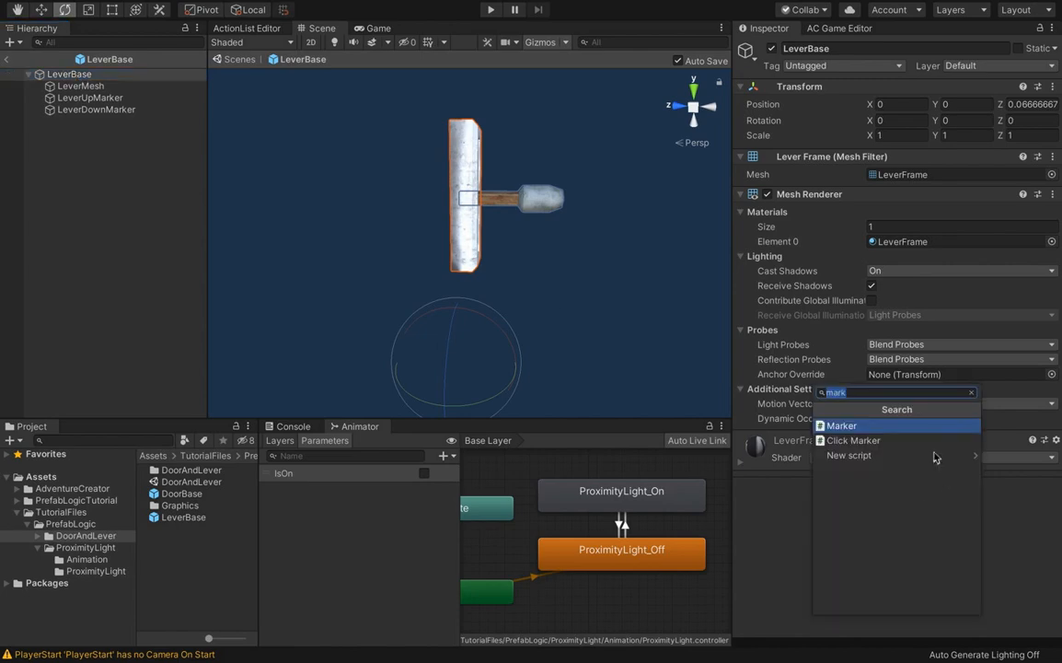
key("BackSpace")
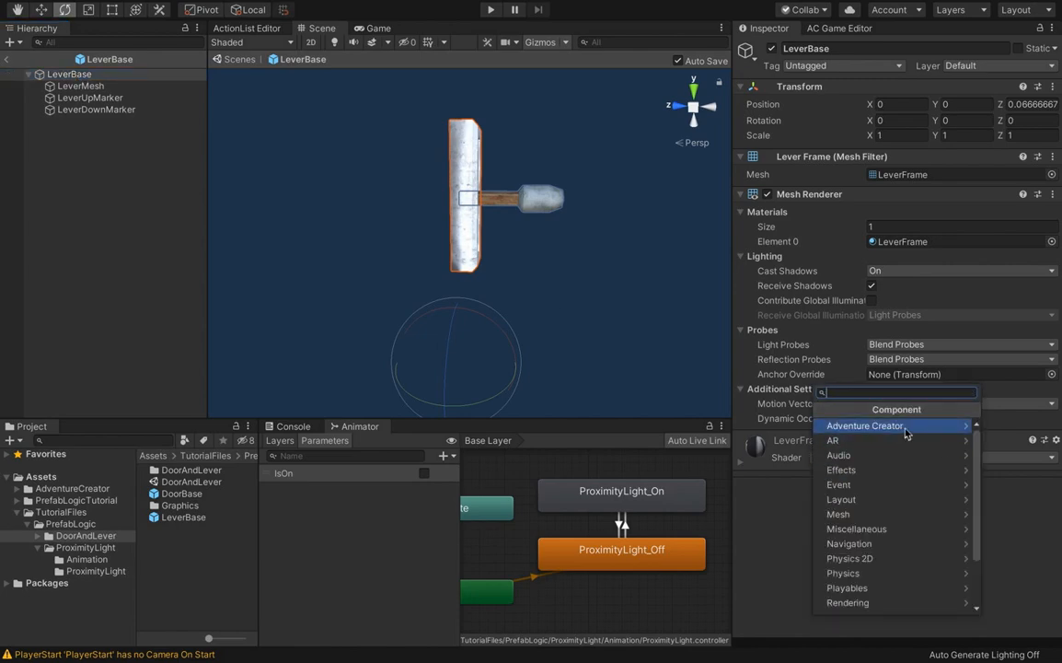
left_click(865, 425)
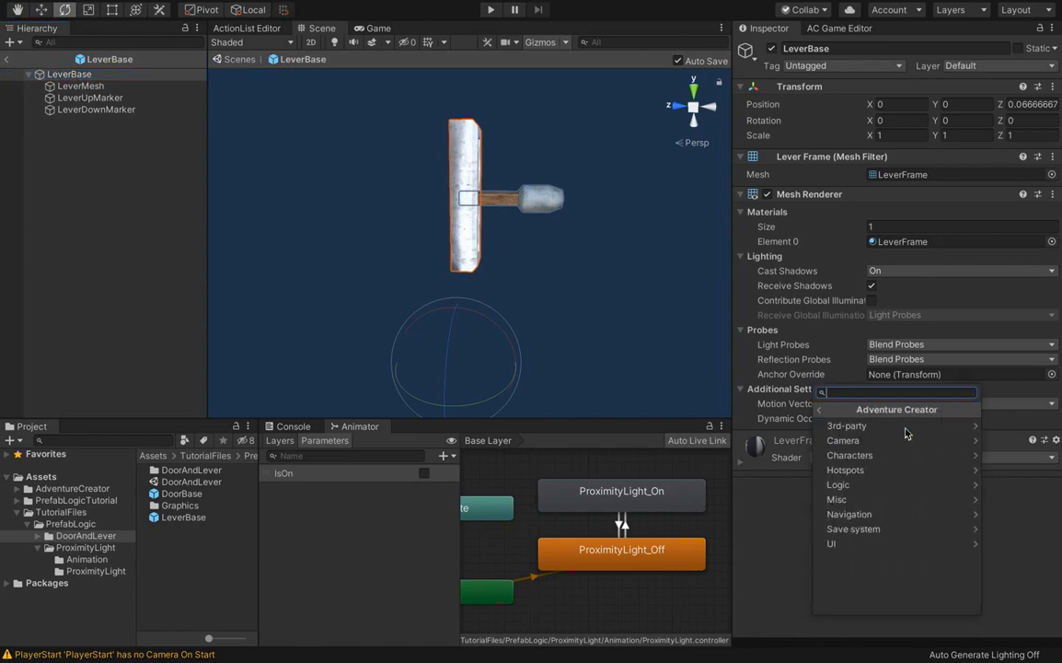
left_click(893, 486)
left_click(883, 514)
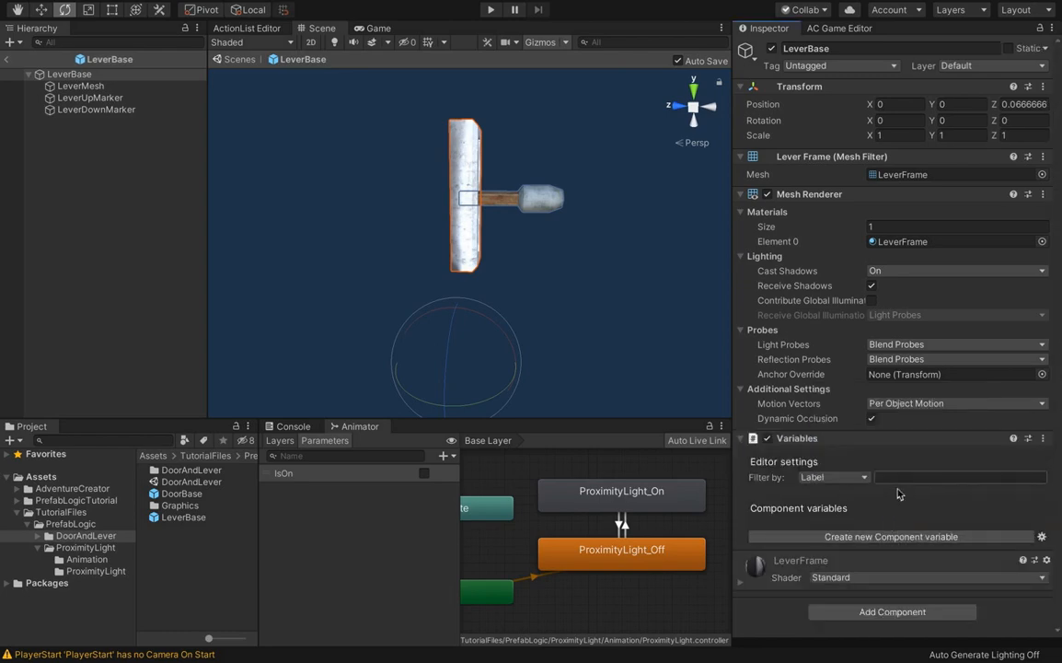
Create a Boolean component variable on LeverBase and label it "Lever is down".
left_click(882, 538)
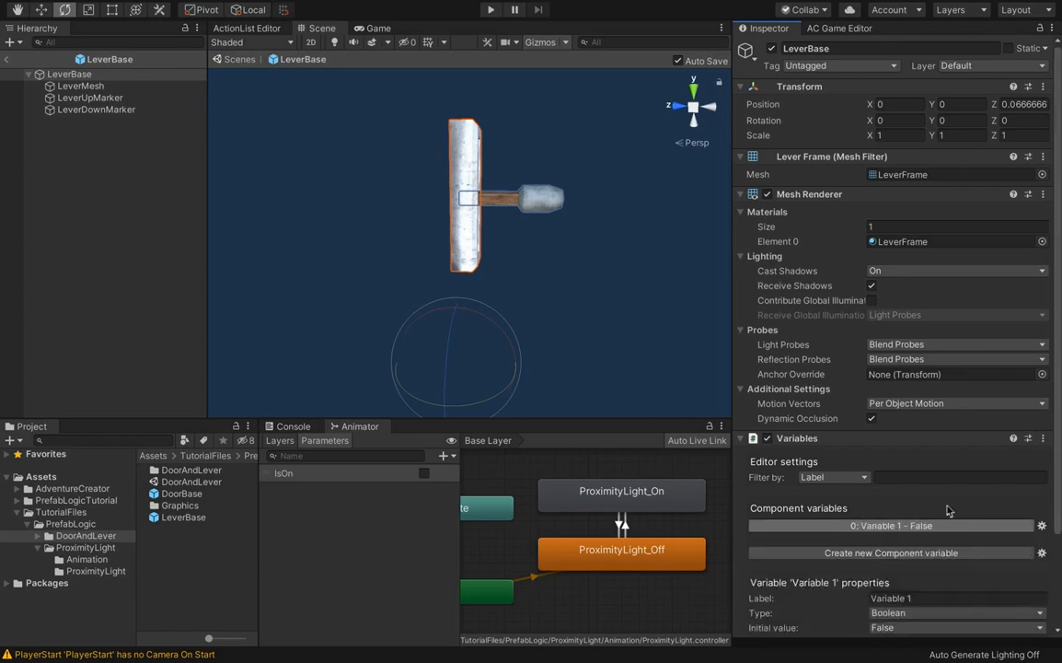
scroll(939, 506, "down", 3)
left_click(893, 503)
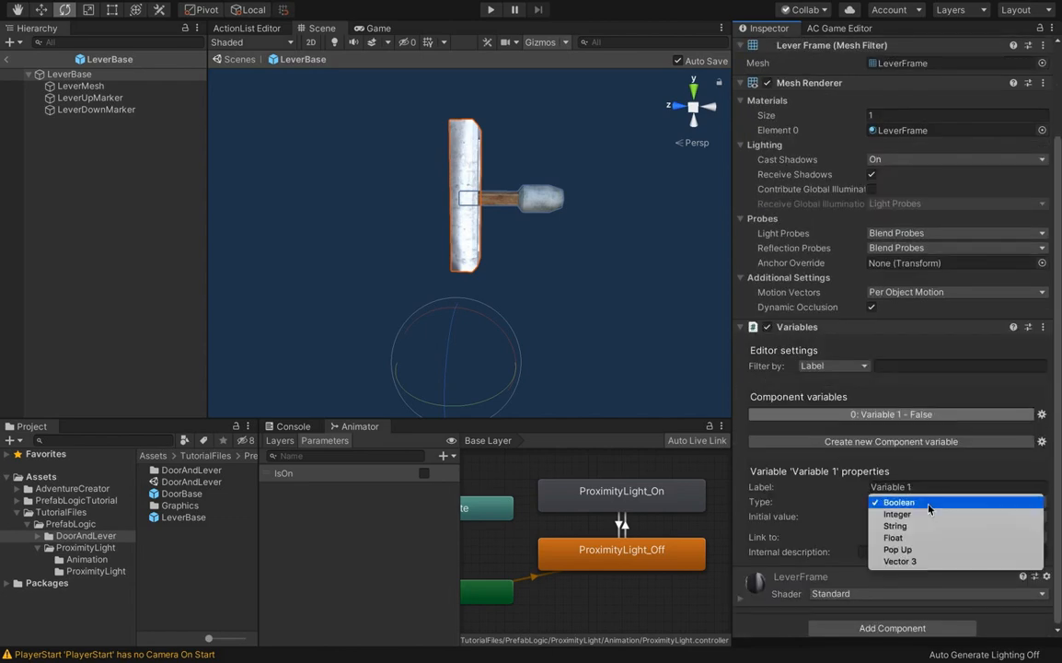
left_click(921, 506)
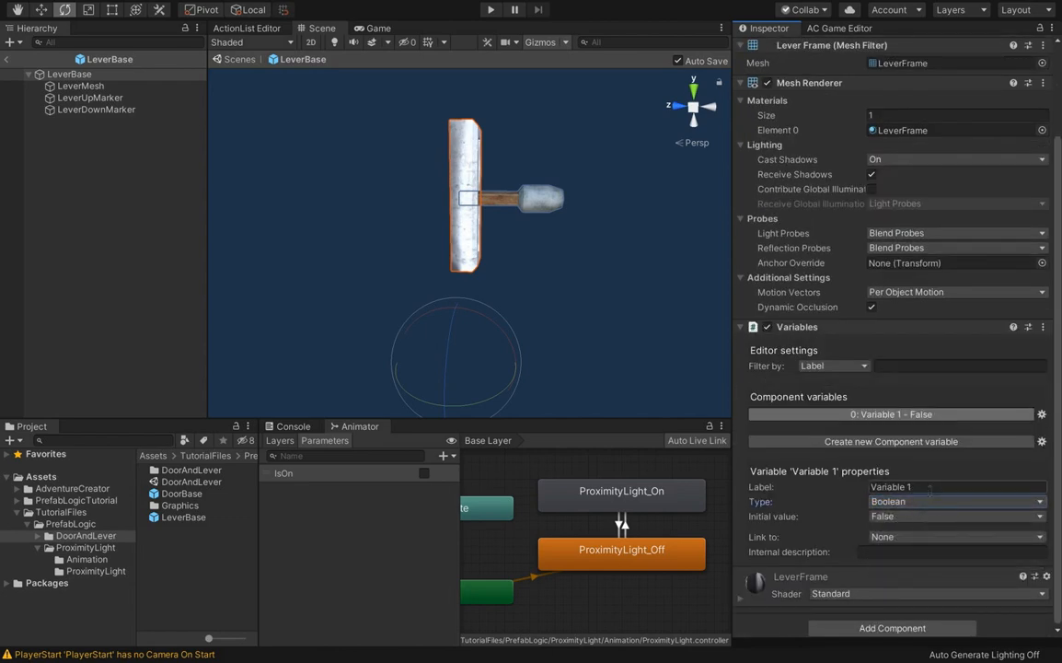
left_click(934, 488)
type("Lv")
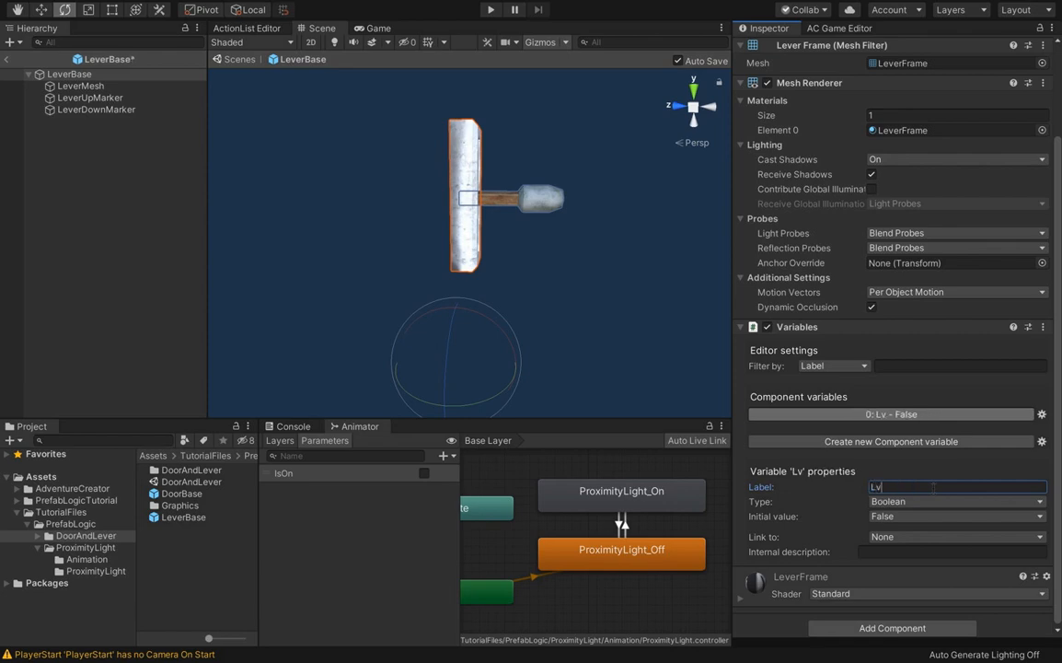
key("BackSpace")
type("ever is down")
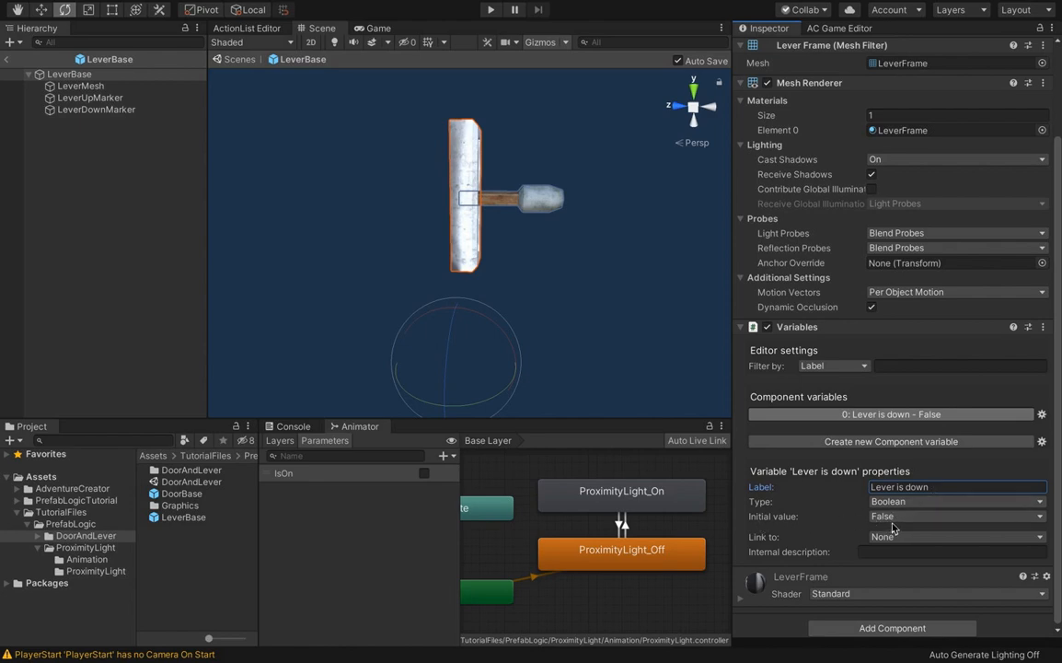
left_click(832, 416)
Add Adventure Creator's Remember Variables component to the LeverBase root and return to the scene.
left_click(892, 628)
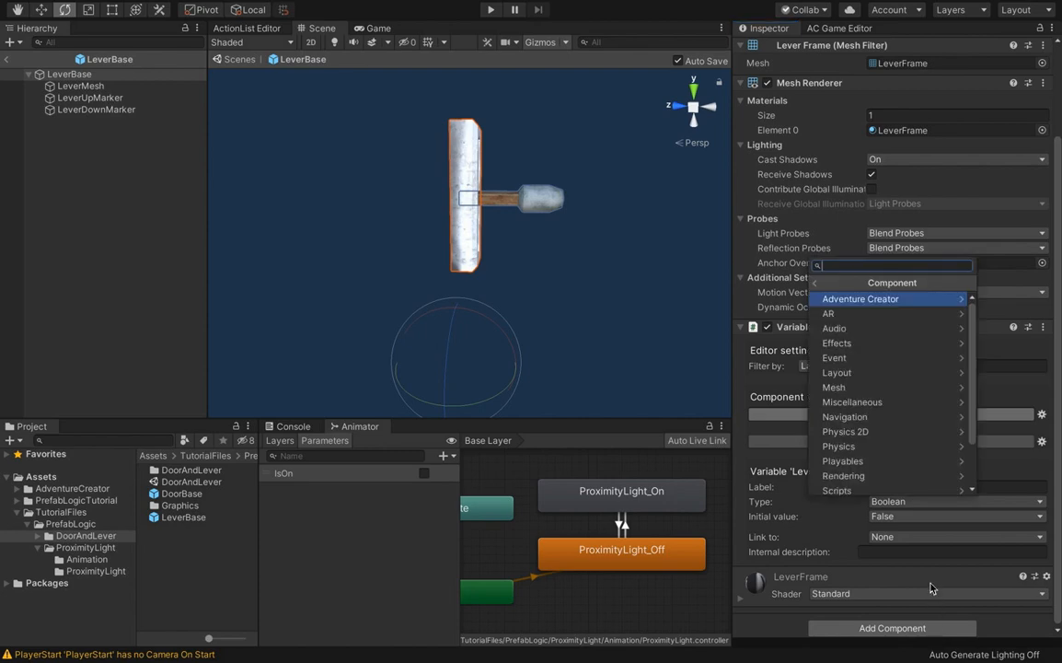
left_click(884, 299)
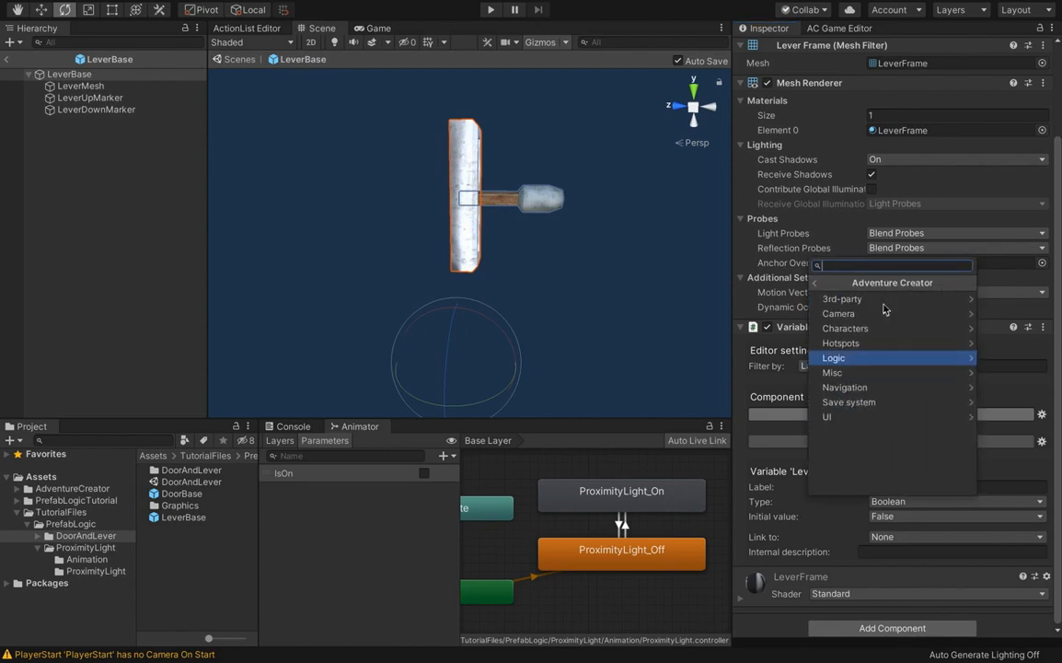
left_click(879, 402)
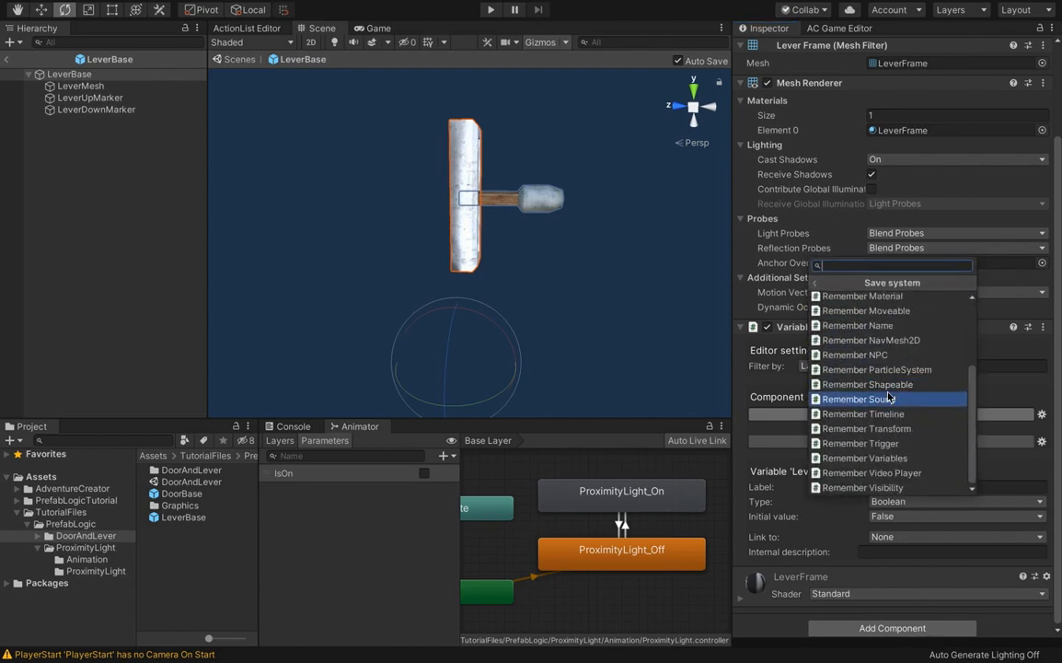
left_click(915, 461)
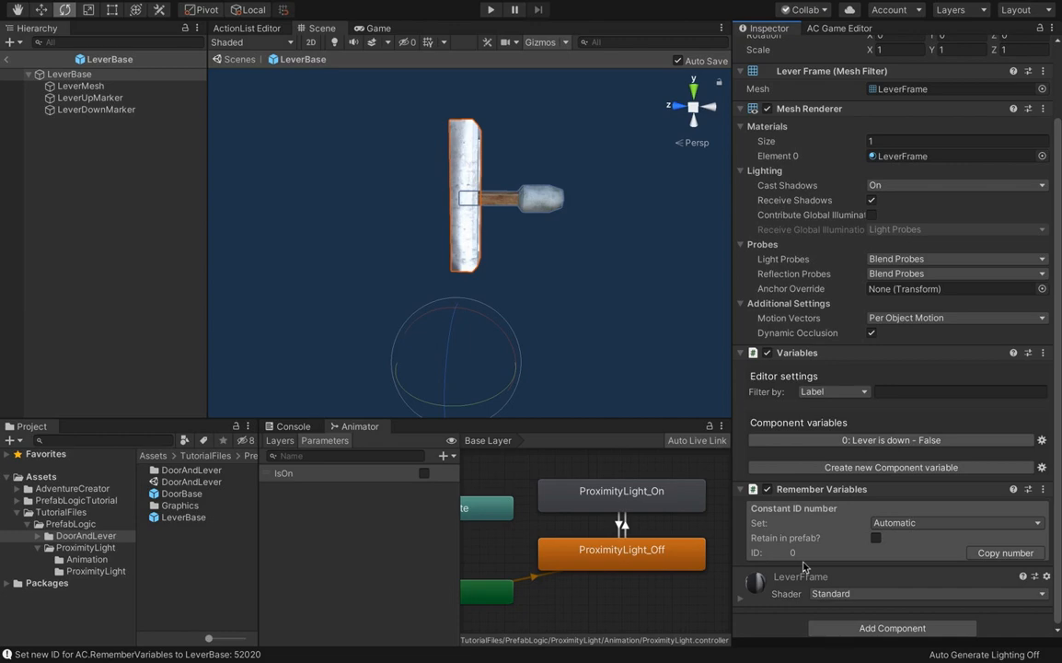
left_click(7, 61)
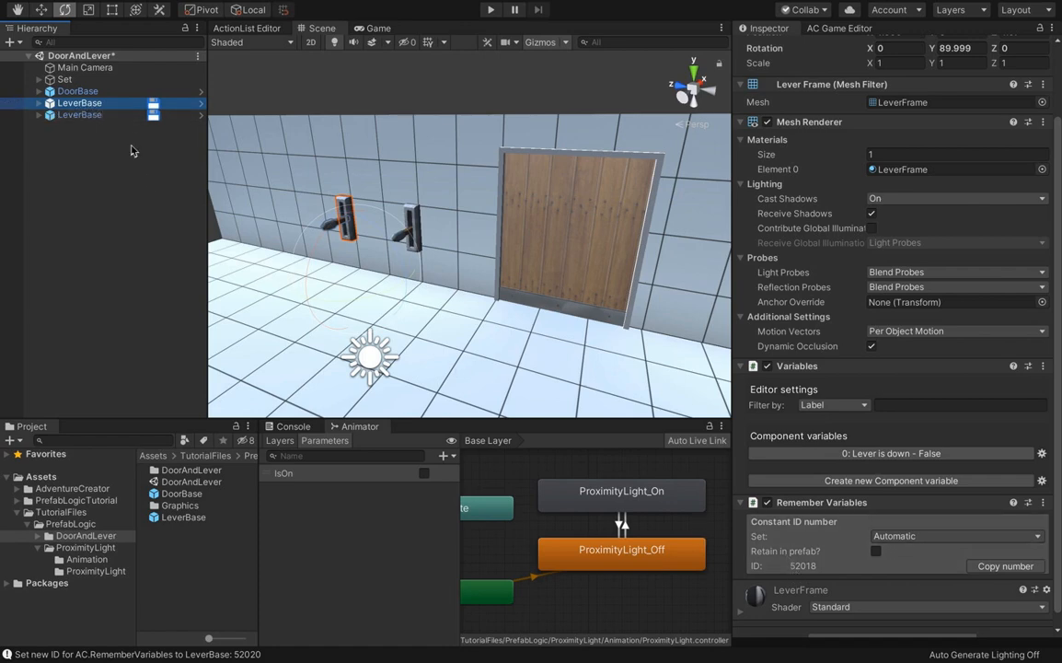
Compare the Remember Variables ID numbers of the two LeverBase instances and inspect both levers in the scene.
key("Down")
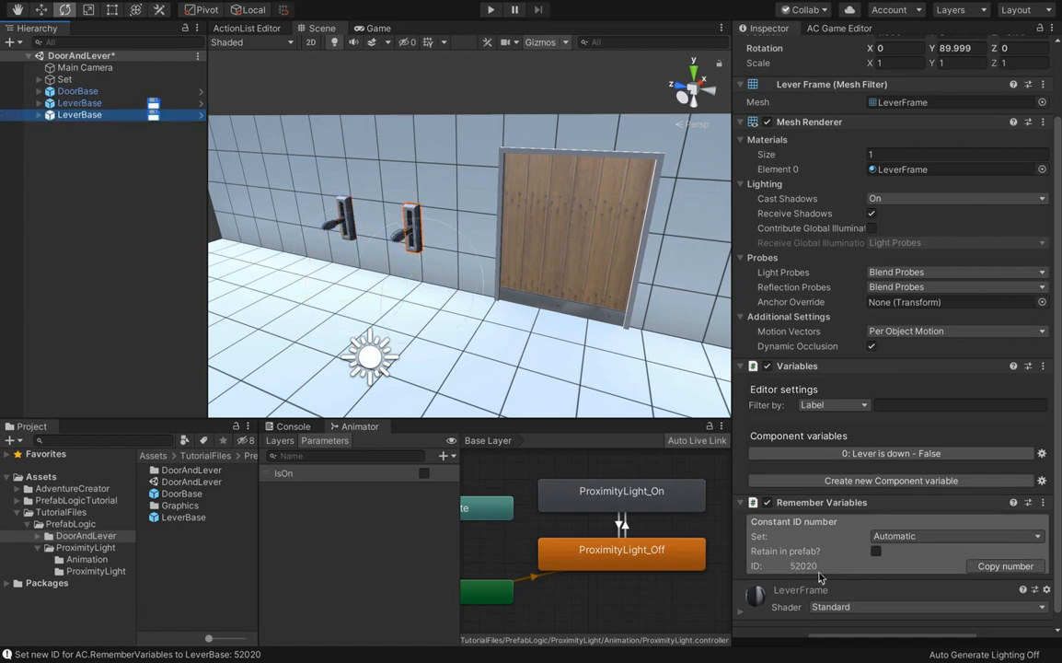
key("Up")
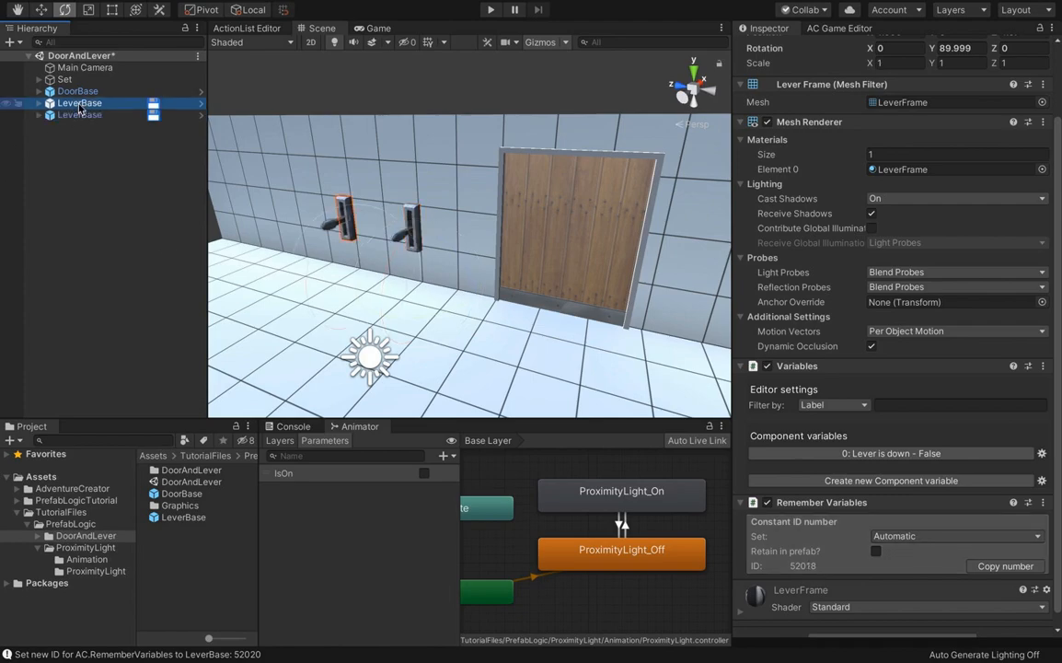
middle_click_drag(247, 309, 483, 265)
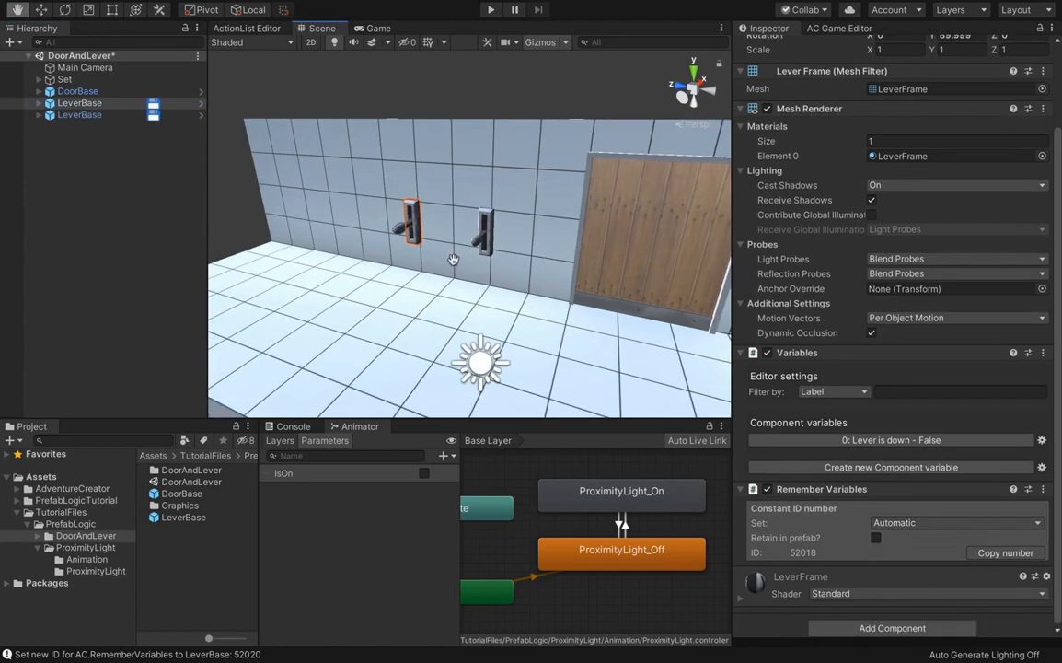
scroll(467, 255, "up", 5)
scroll(478, 264, "down", 3)
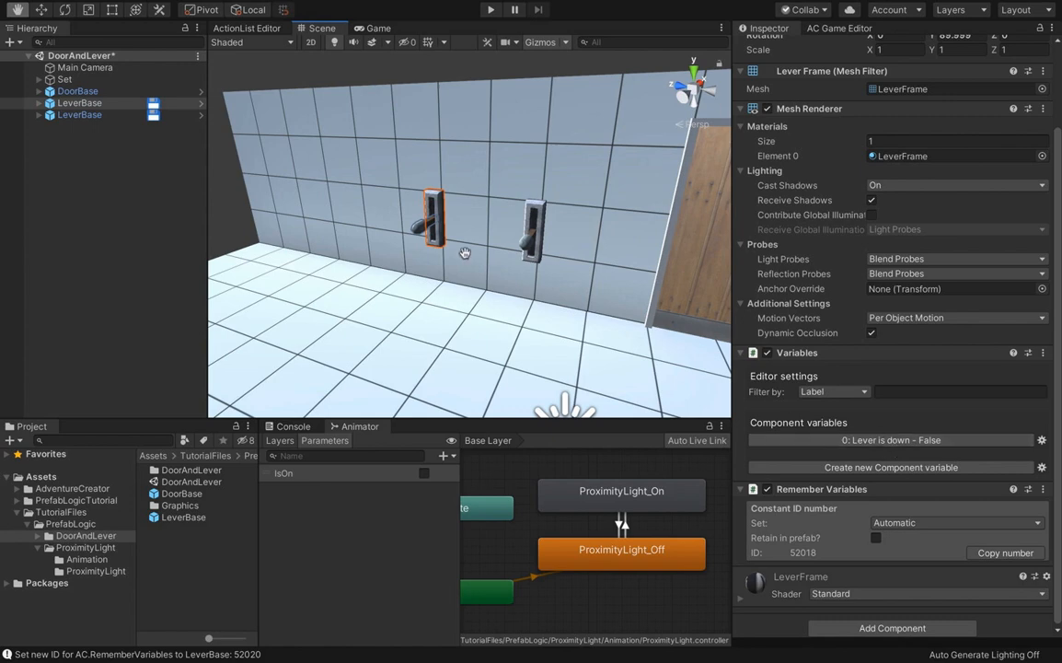
scroll(442, 258, "up", 3)
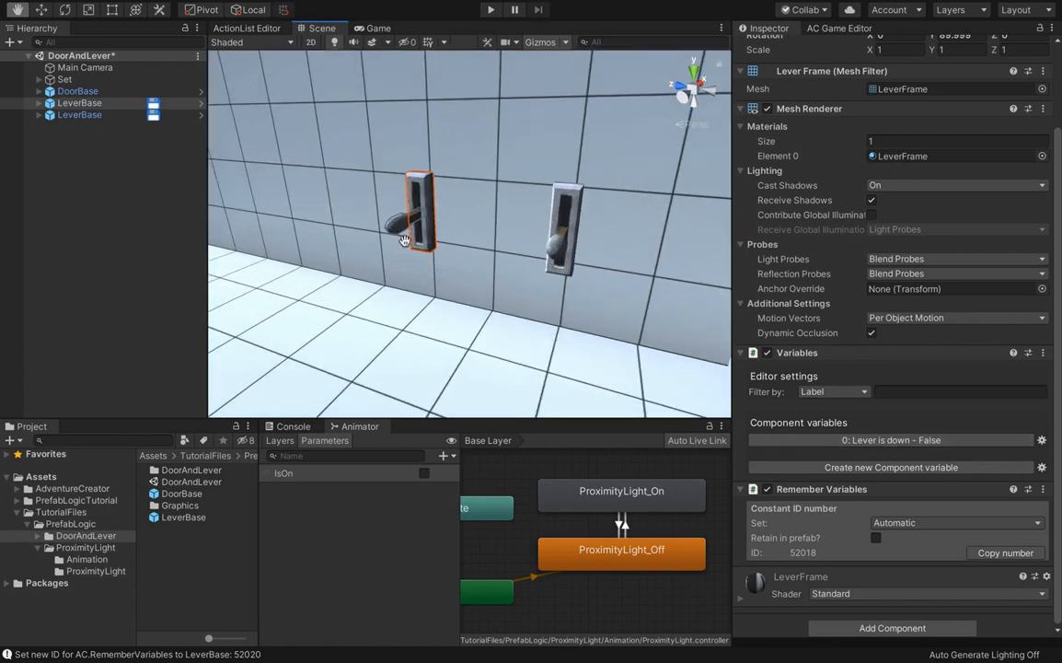
scroll(463, 281, "down", 3)
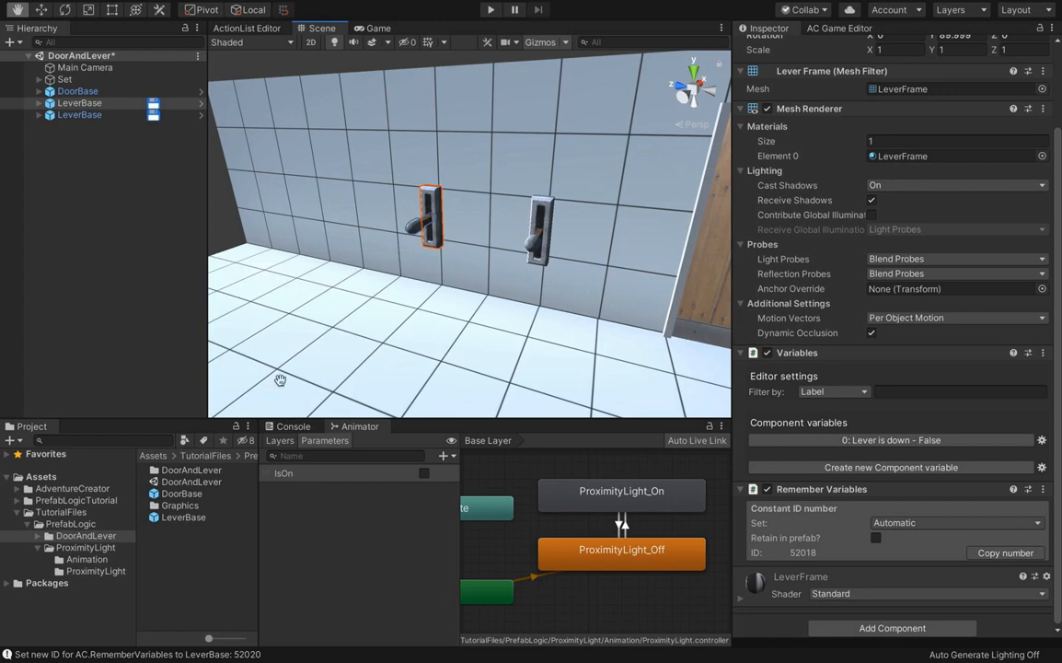
Create an Adventure Creator ActionList asset in the DoorAndLever folder and name it LeverMove.
right_click(202, 555)
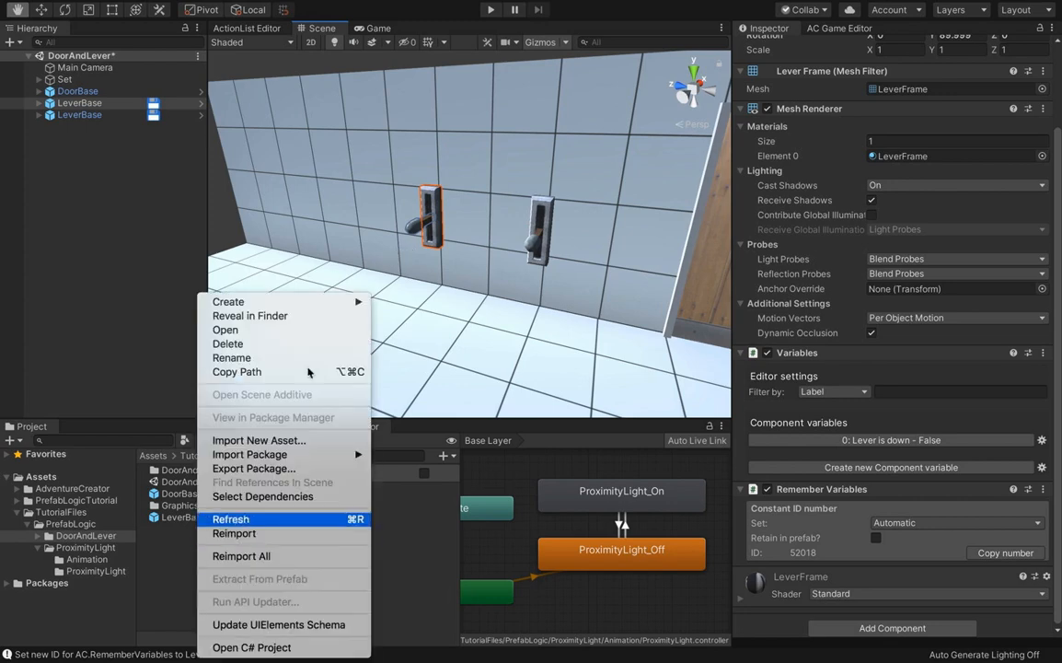
mouse_move(295, 302)
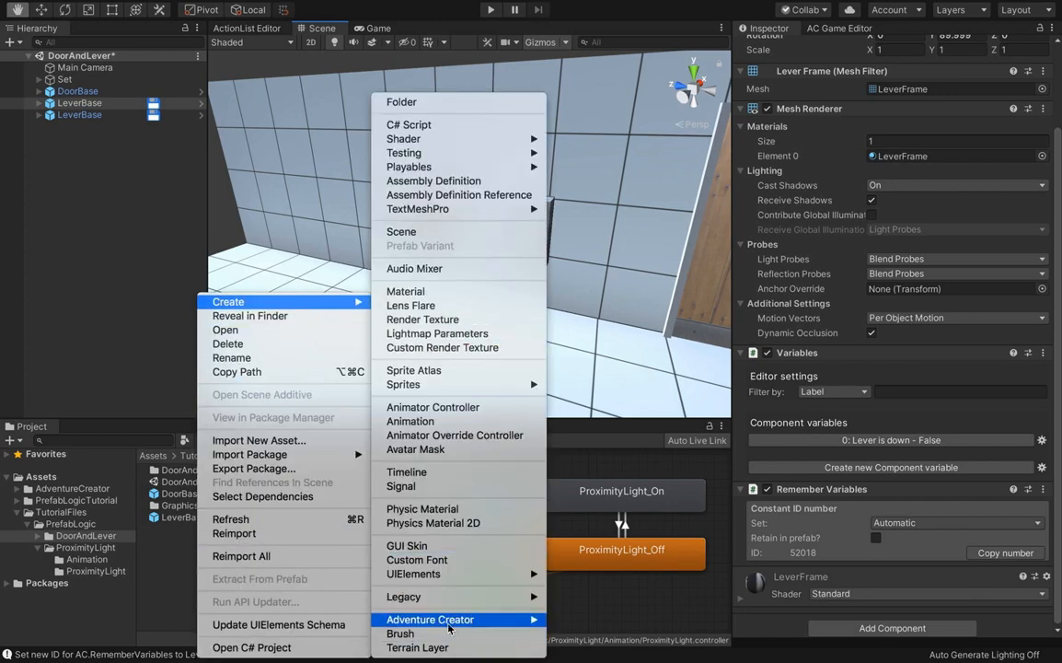
mouse_move(409, 619)
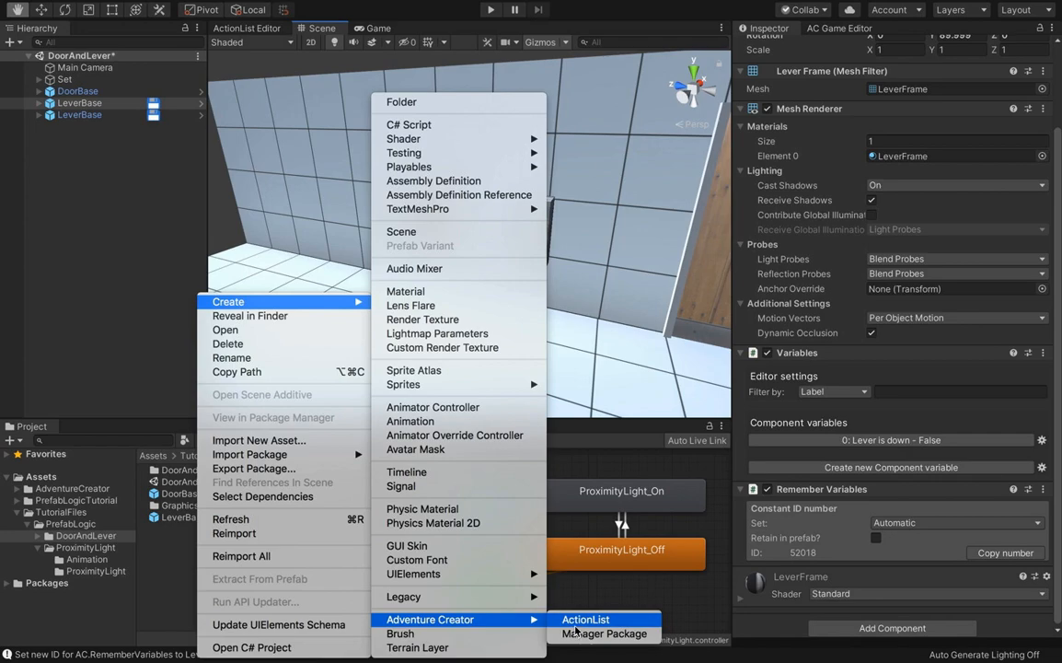
left_click(580, 622)
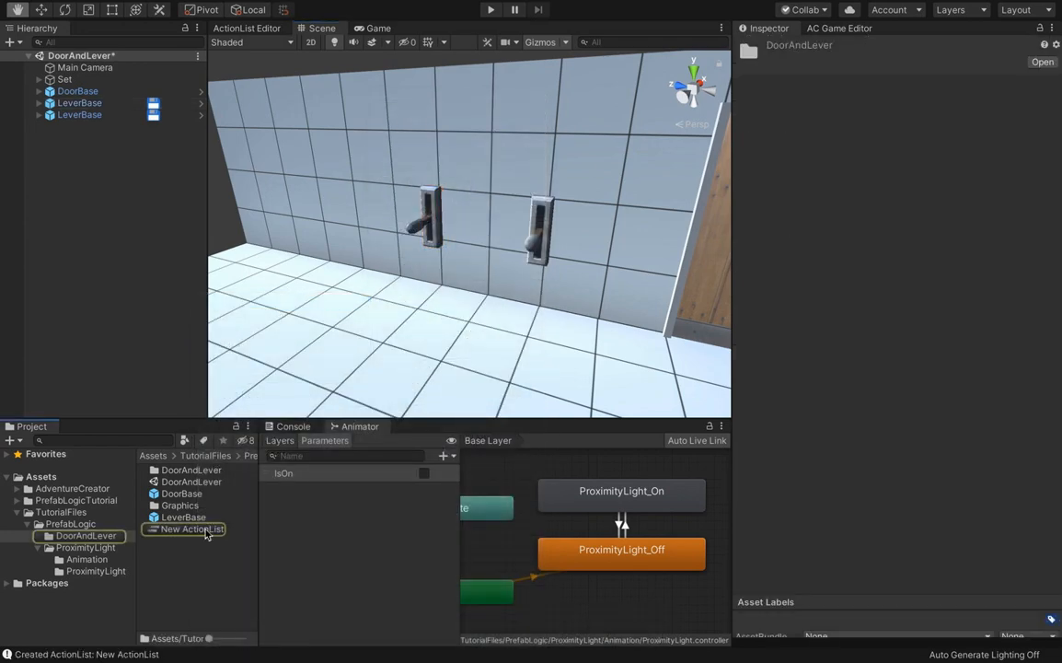
key("Return")
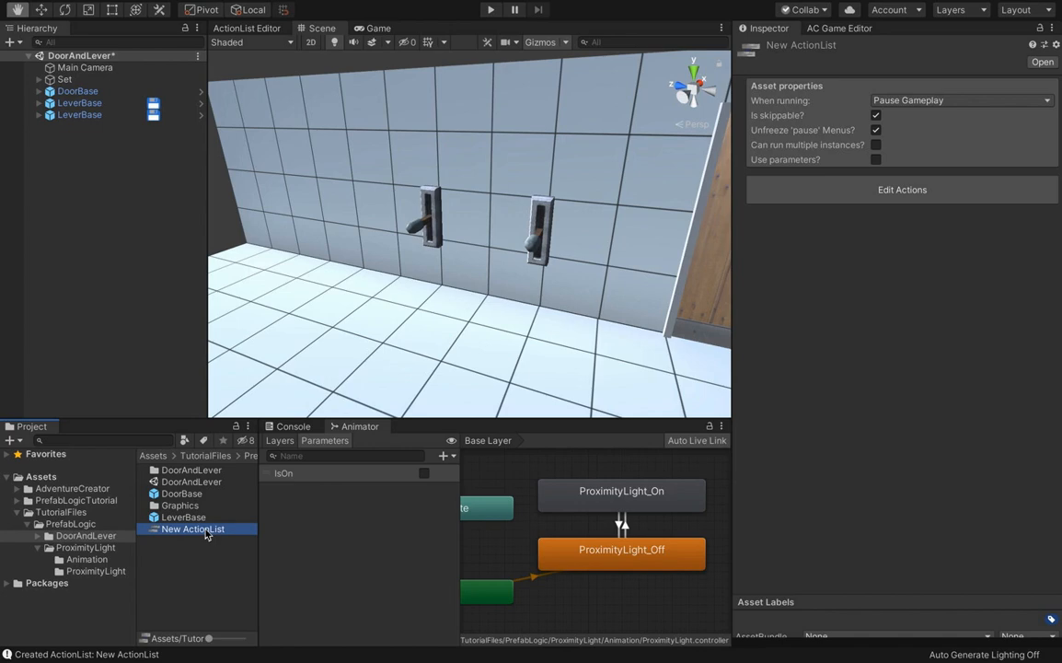
left_click(206, 530)
type("LeverMo")
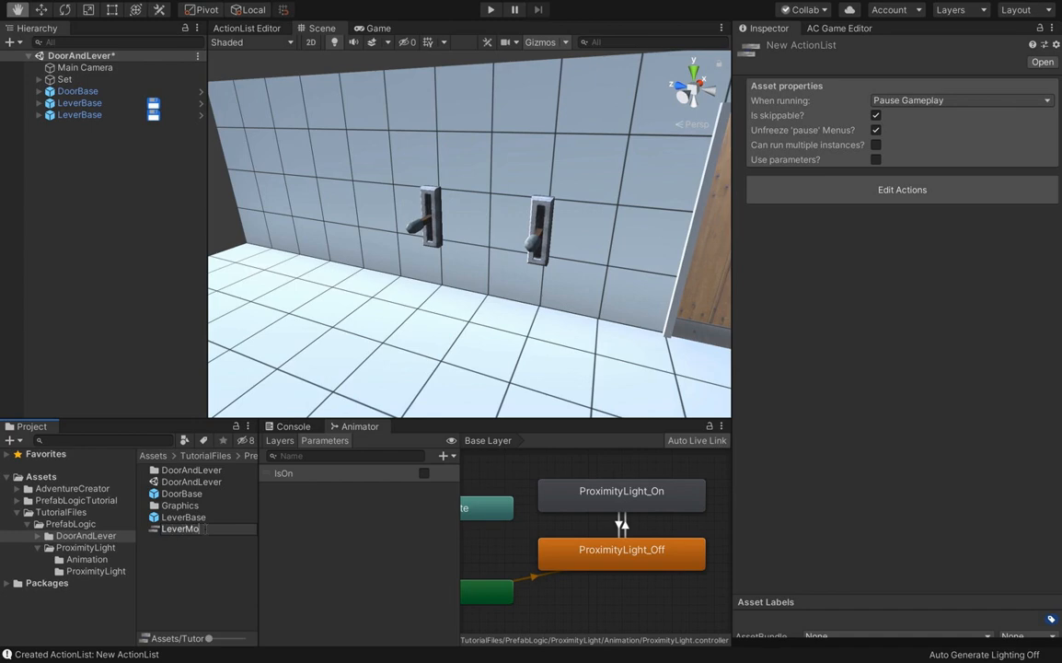
type("ve")
key("Return")
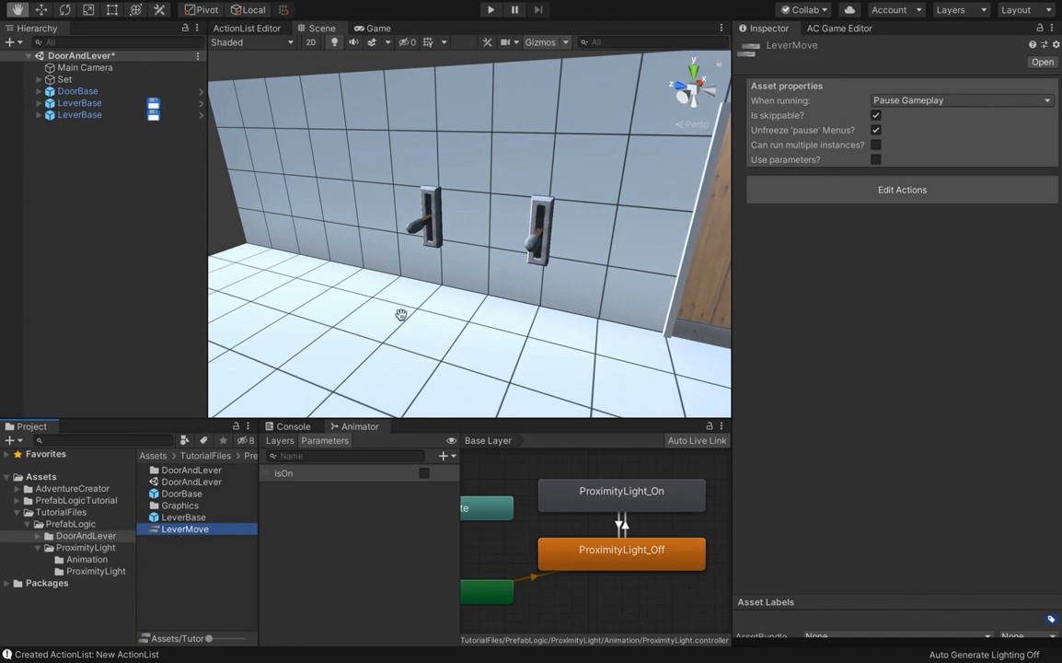
Open LeverMove's actions for editing and change its first action to Variable: Check.
scroll(385, 208, "up", 3)
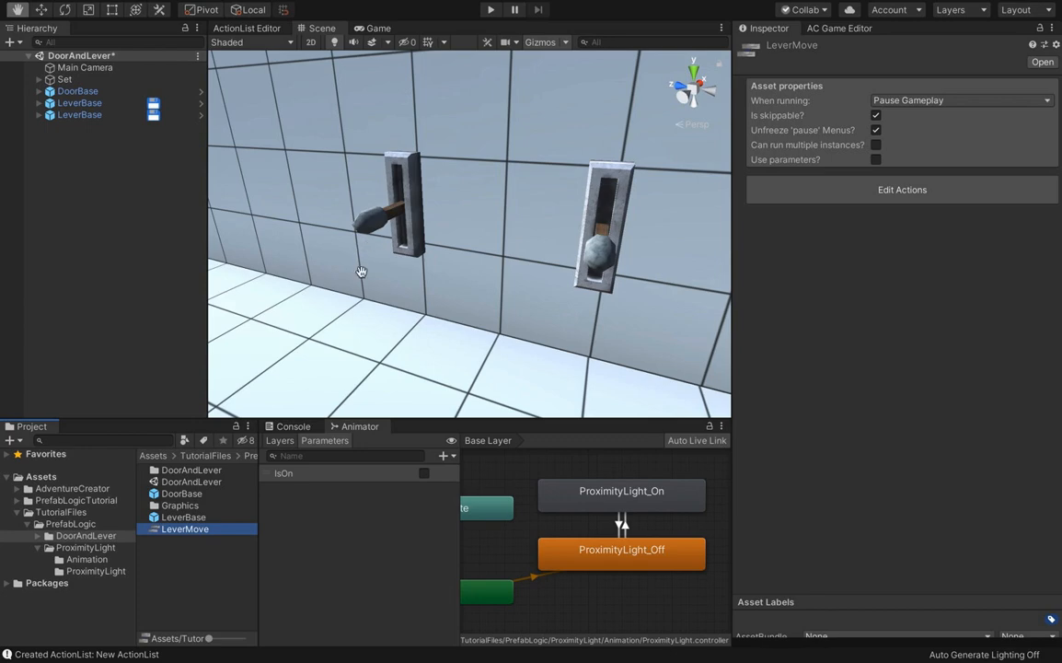
left_click(816, 195)
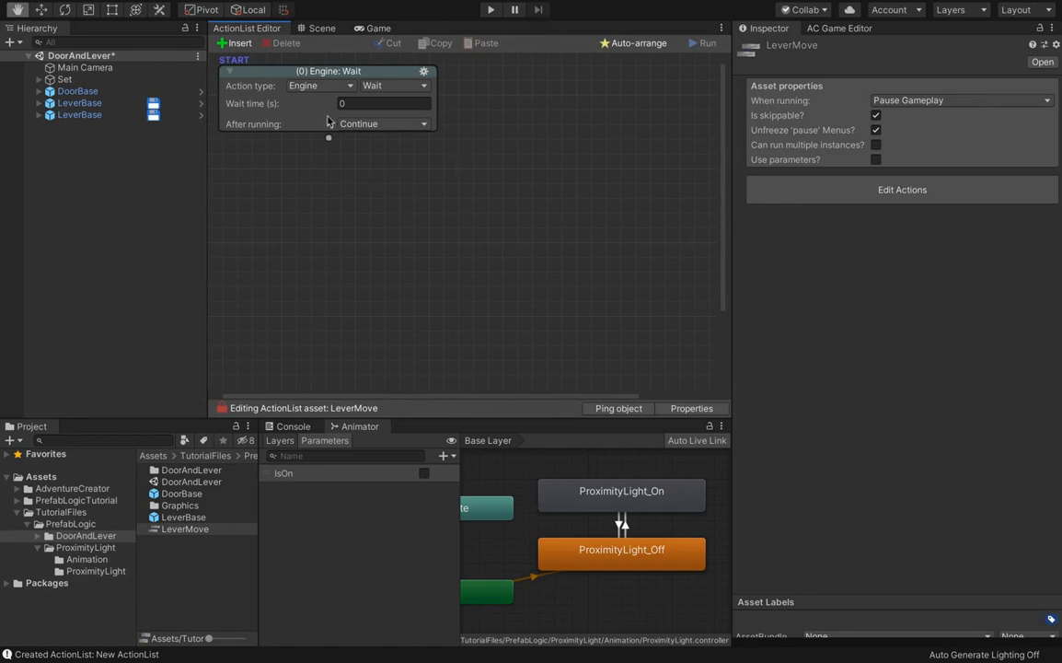
left_click(321, 85)
left_click(332, 241)
left_click(394, 85)
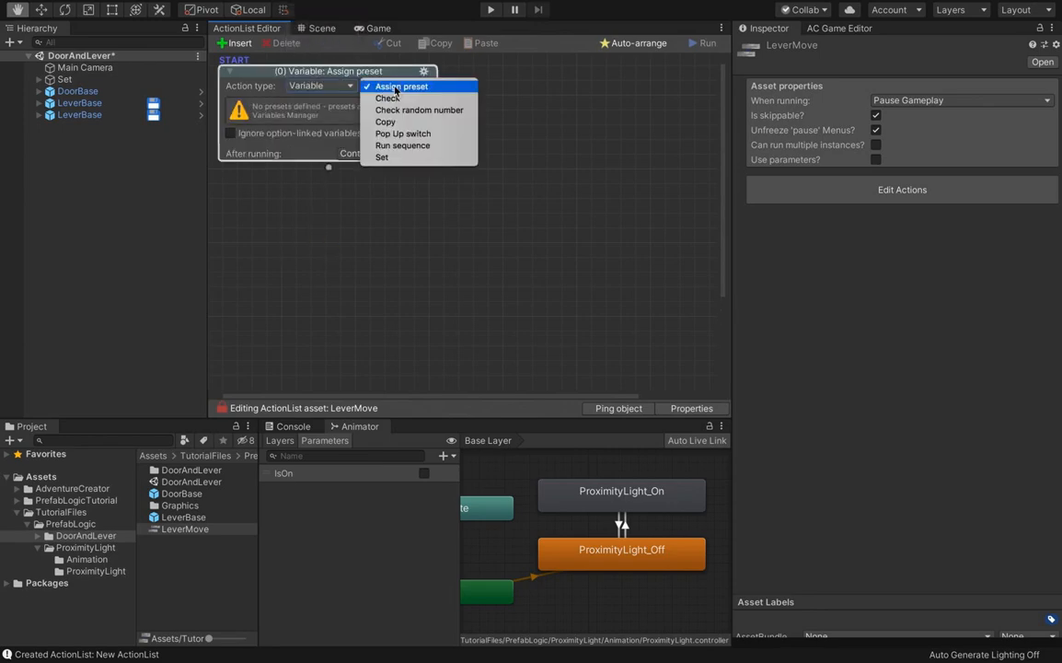
left_click(396, 97)
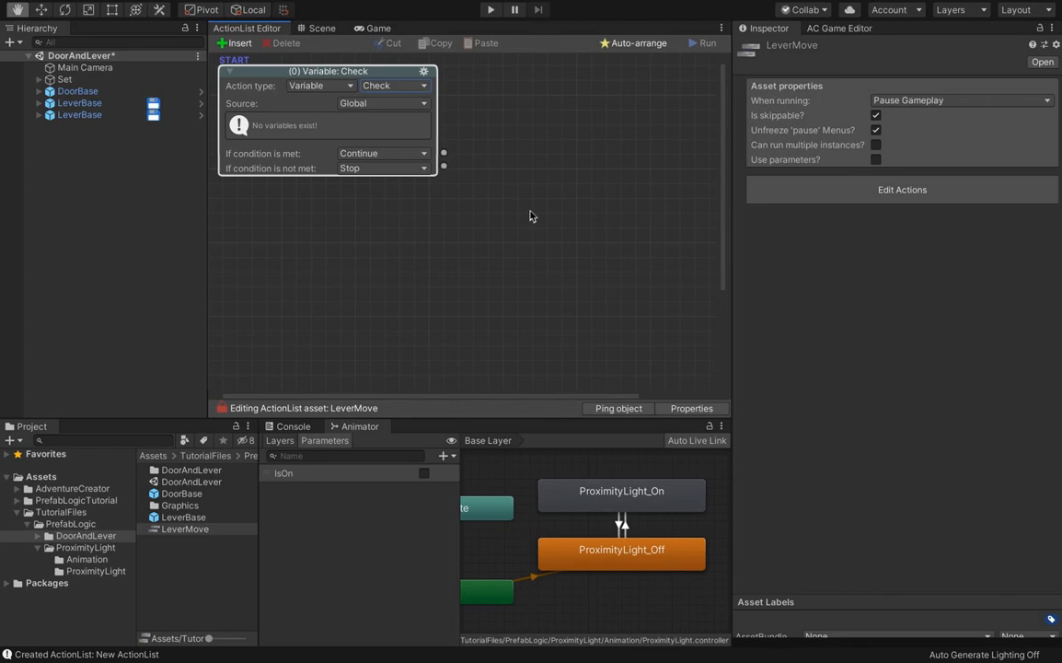
Set the check's source to Component and assign the first LeverBase in the scene as its variables component.
left_click(373, 104)
left_click(374, 128)
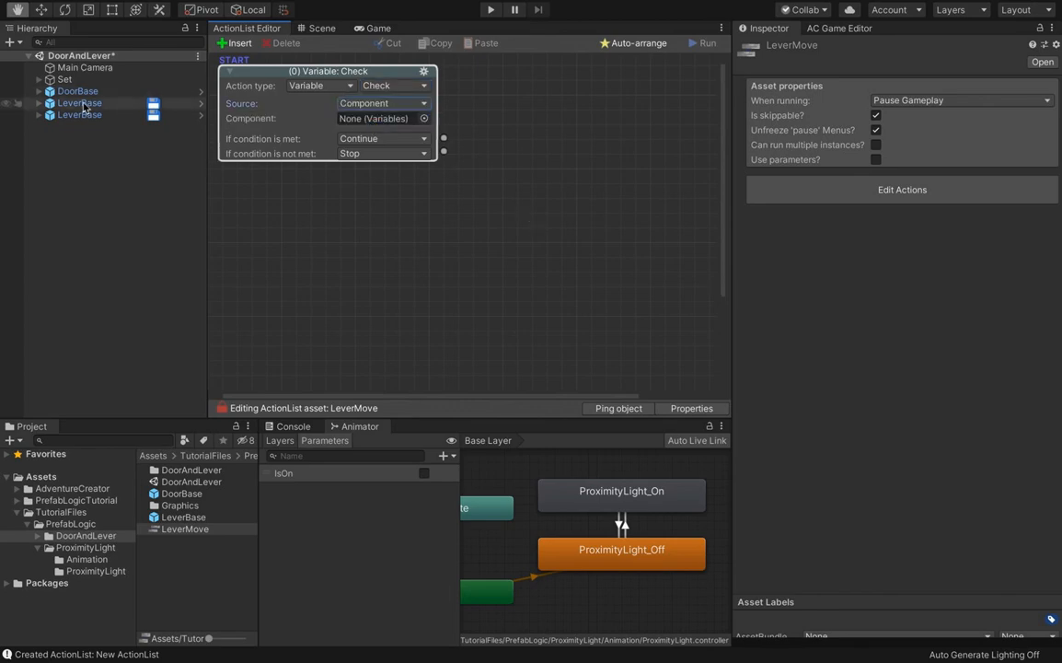
left_click_drag(81, 102, 348, 123)
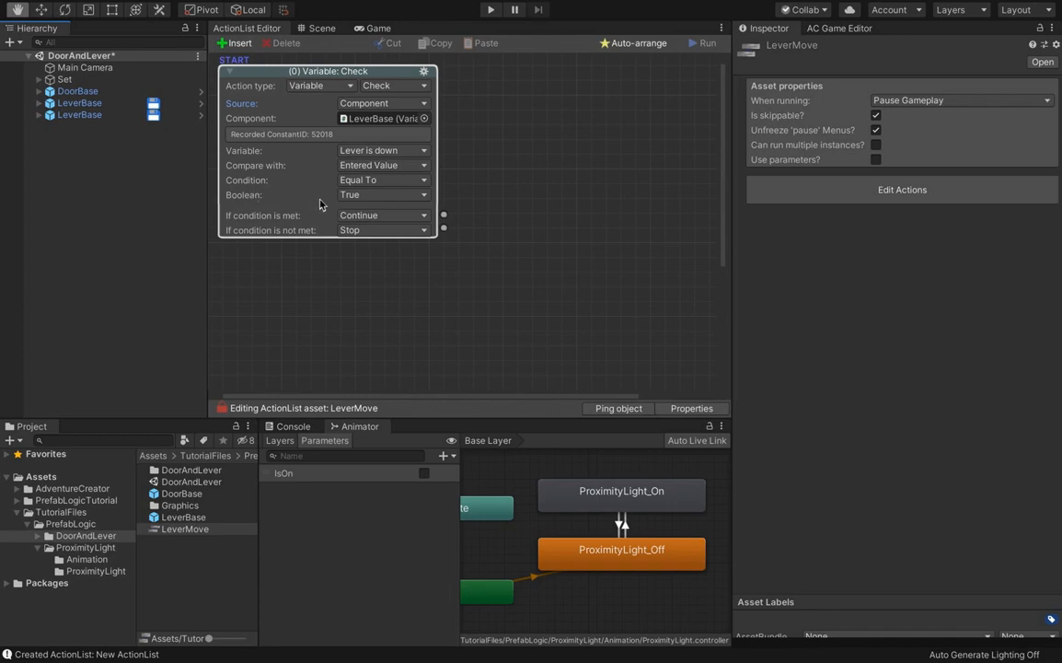
Branch the check's met and not-met outcomes to separate new actions, and make the not-met action Object: Transform.
left_click_drag(444, 214, 316, 285)
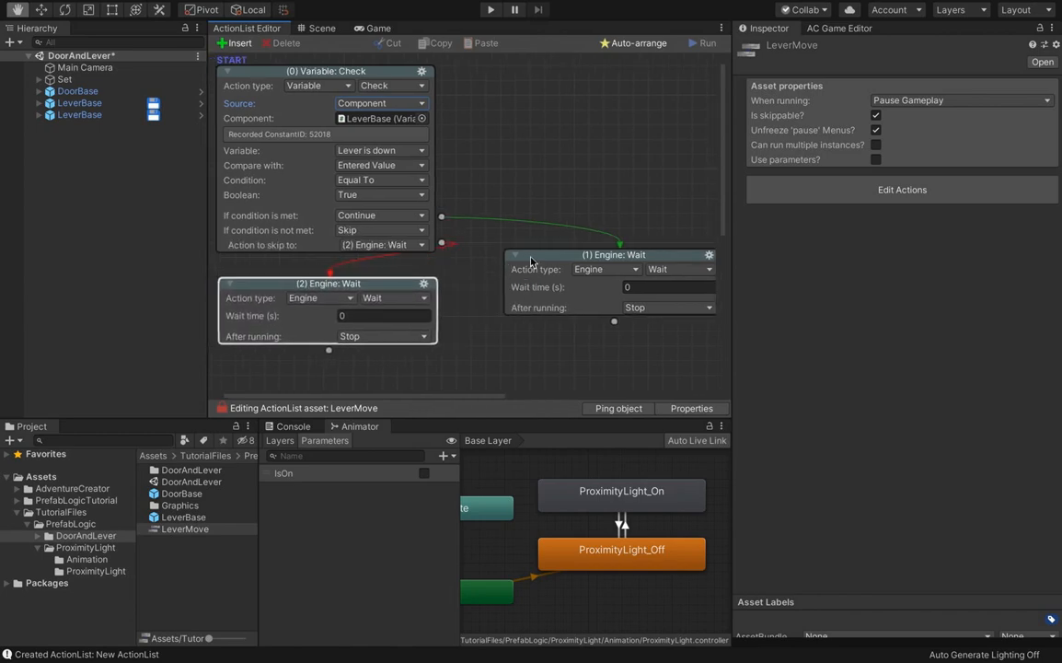
left_click_drag(523, 262, 490, 288)
left_click(315, 298)
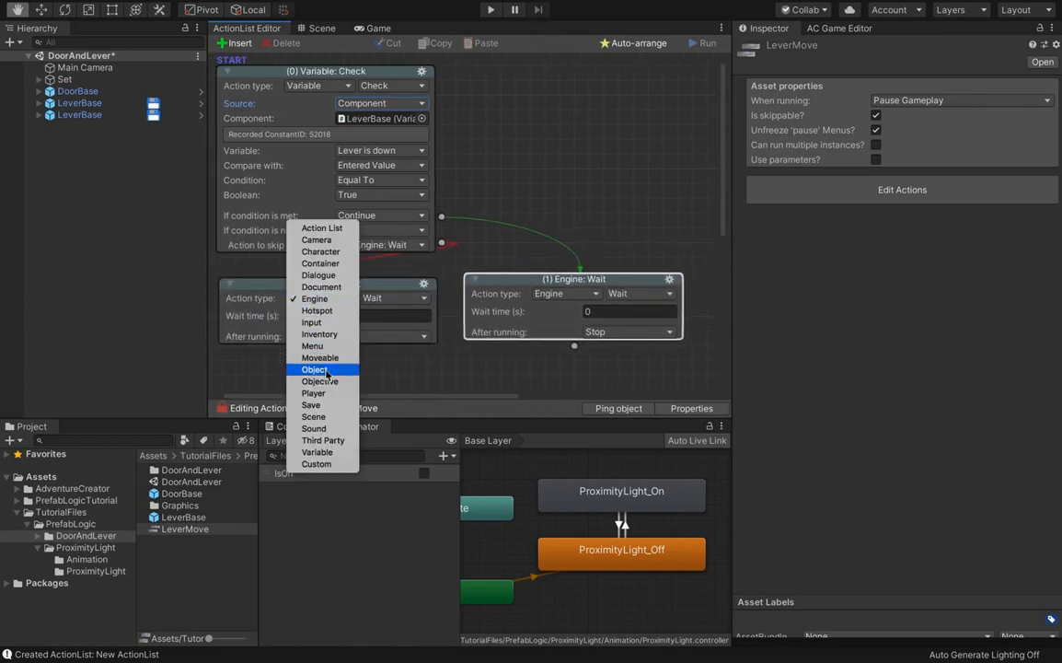
left_click(387, 307)
left_click(388, 301)
left_click(385, 476)
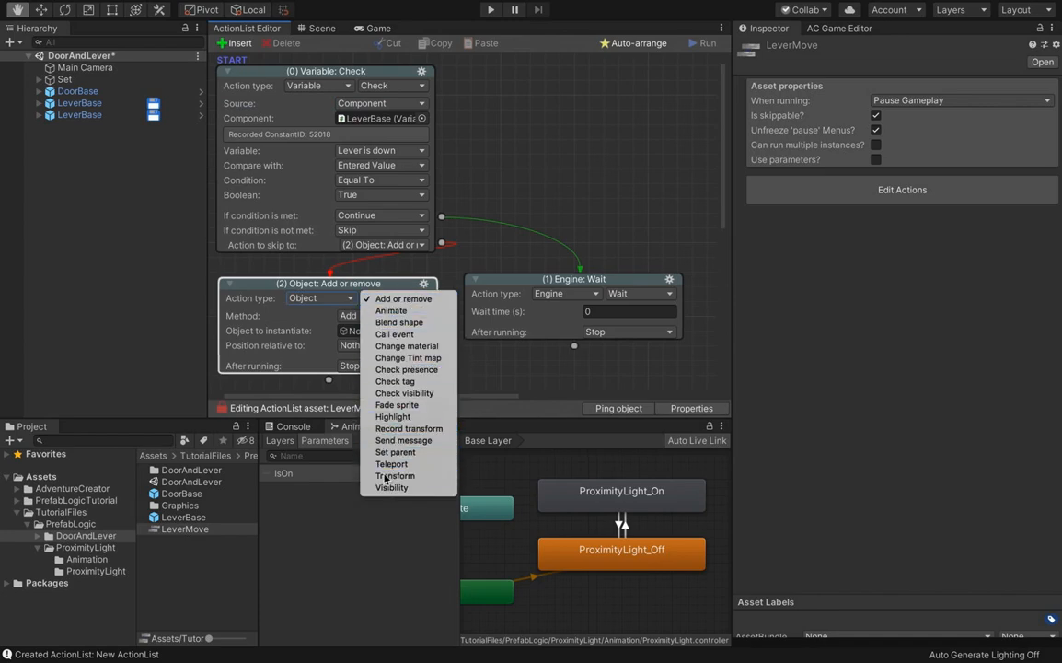
Change the condition-met action to Object: Transform and line it up beside the other Transform action.
scroll(515, 214, "down", 2)
left_click(557, 214)
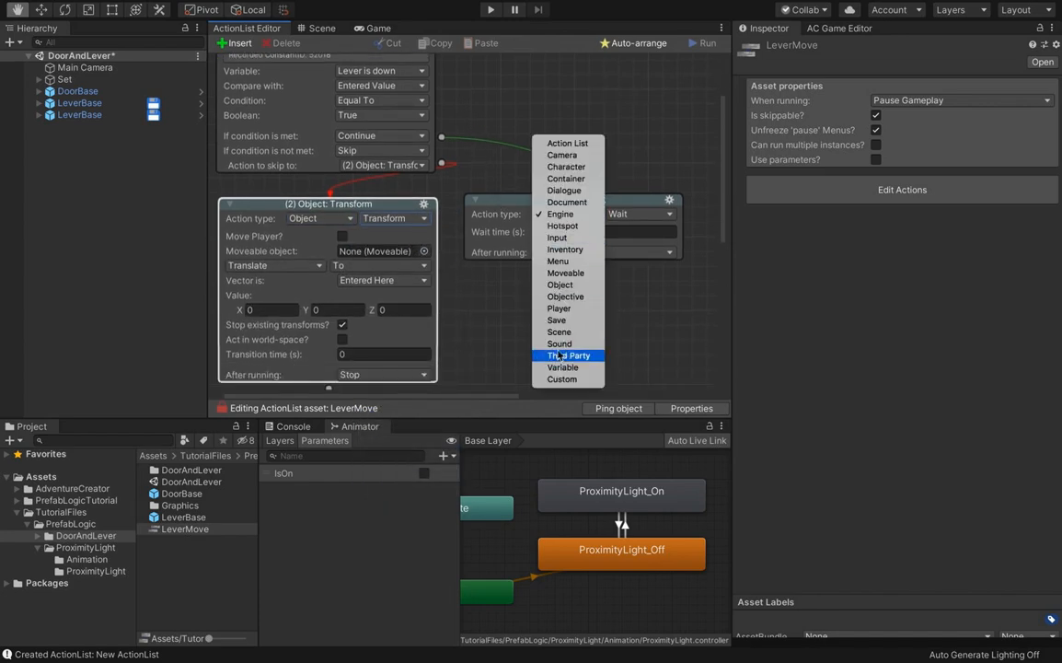
left_click(559, 285)
left_click(640, 214)
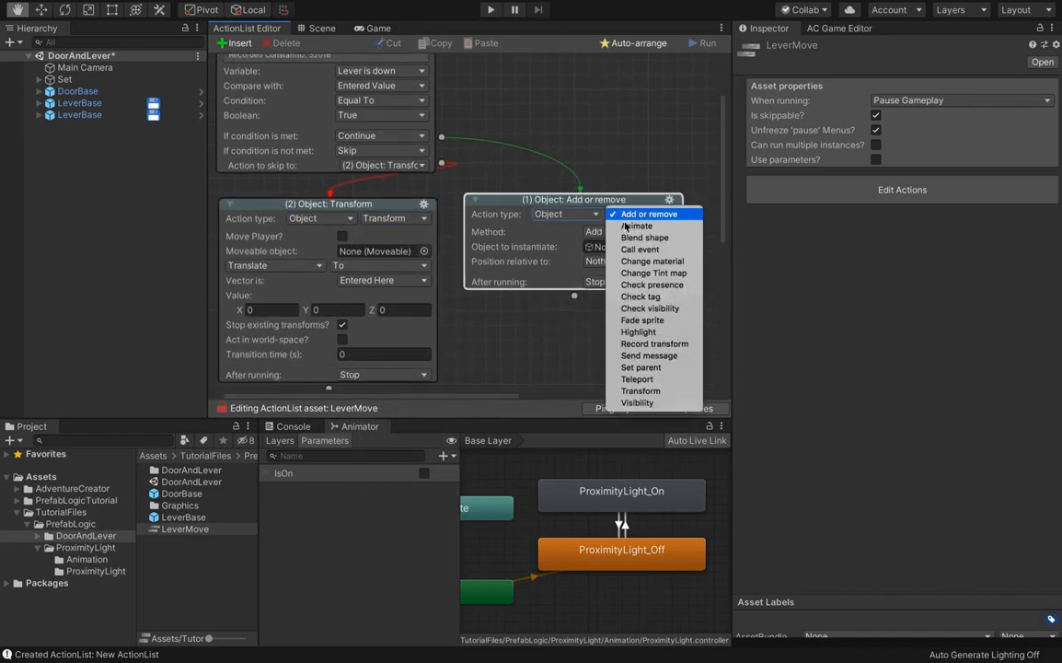
left_click(641, 390)
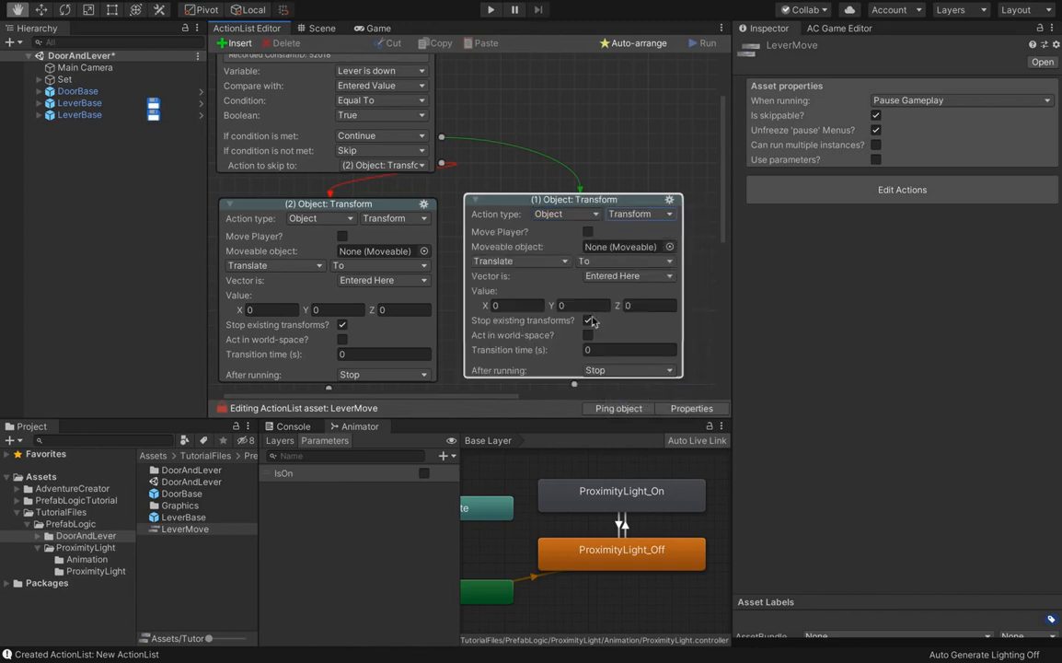
left_click_drag(529, 202, 530, 210)
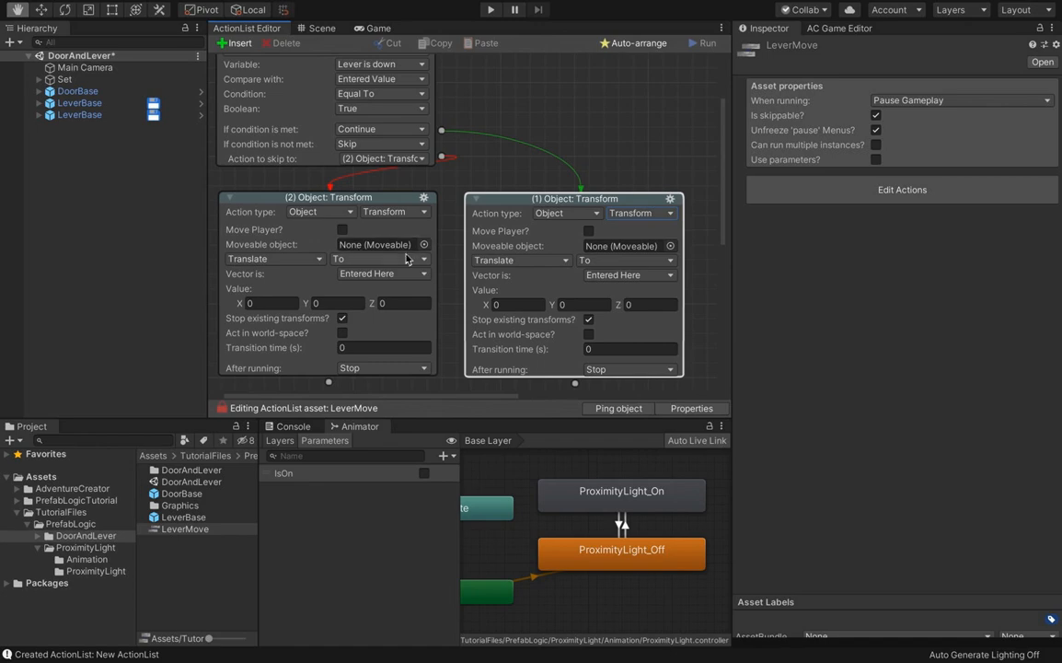
Assign the first LeverBase's LeverMesh as the moveable object in both Object: Transform actions.
left_click(39, 103)
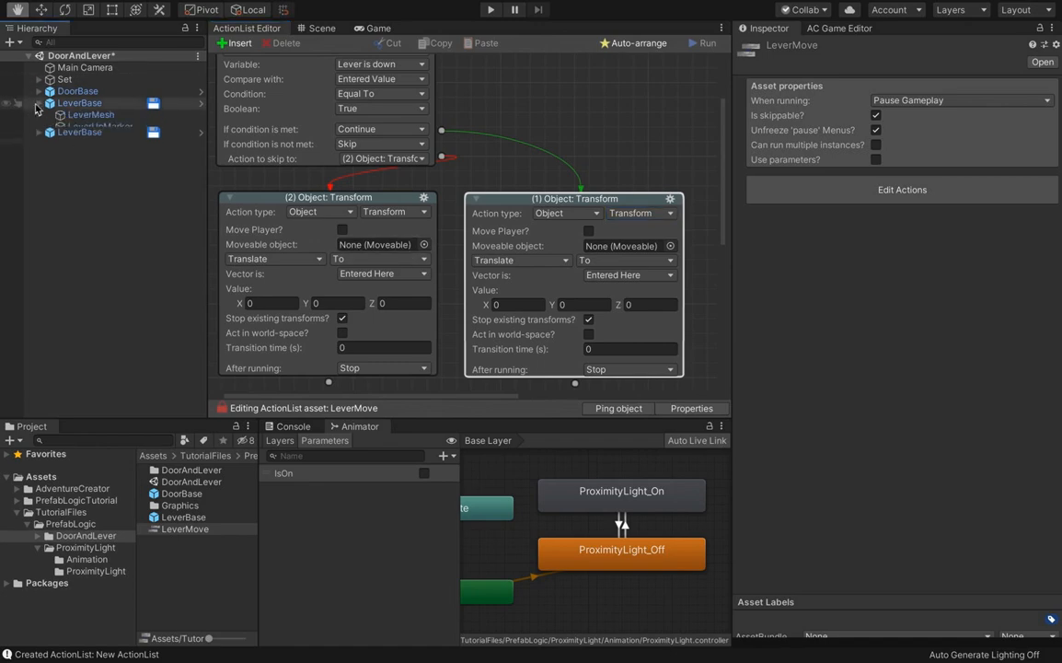
left_click(89, 116)
left_click_drag(88, 120, 366, 245)
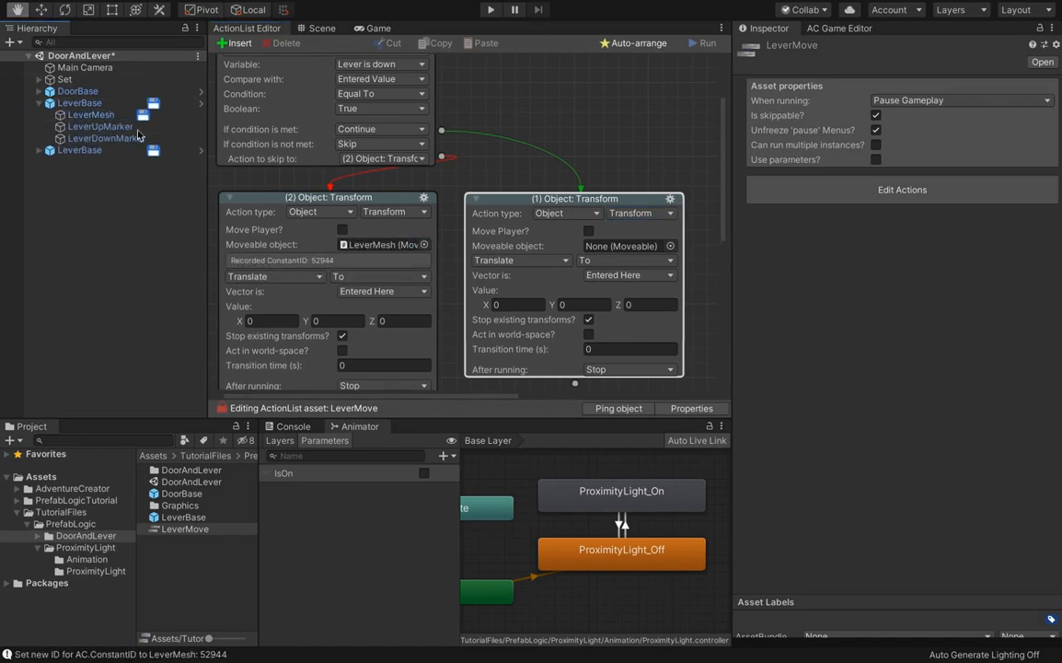
left_click_drag(90, 117, 615, 245)
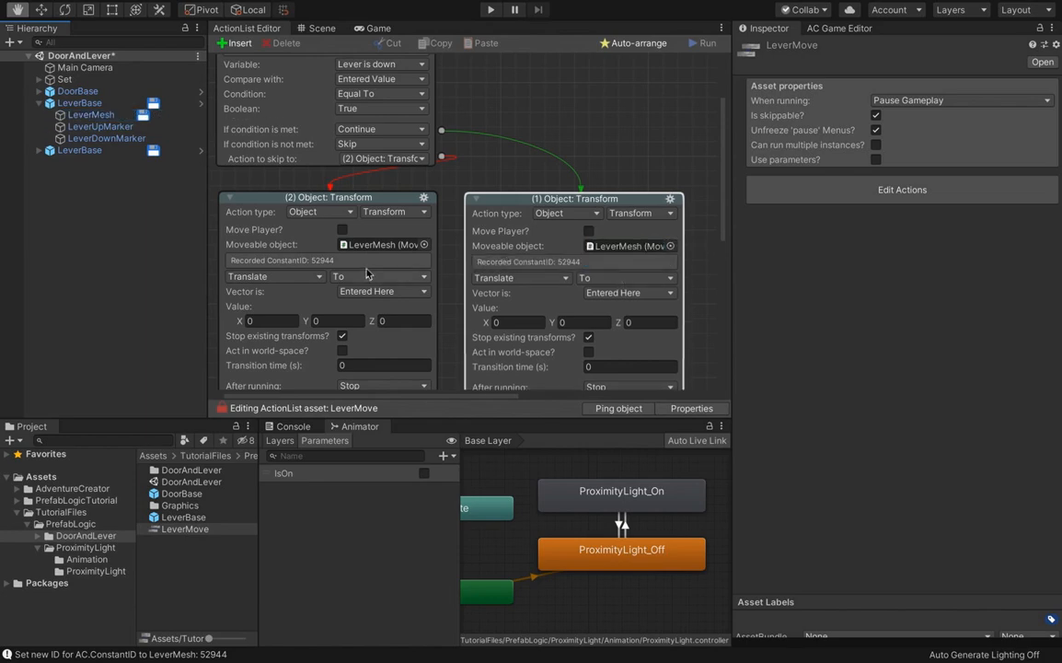
scroll(426, 273, "up", 3)
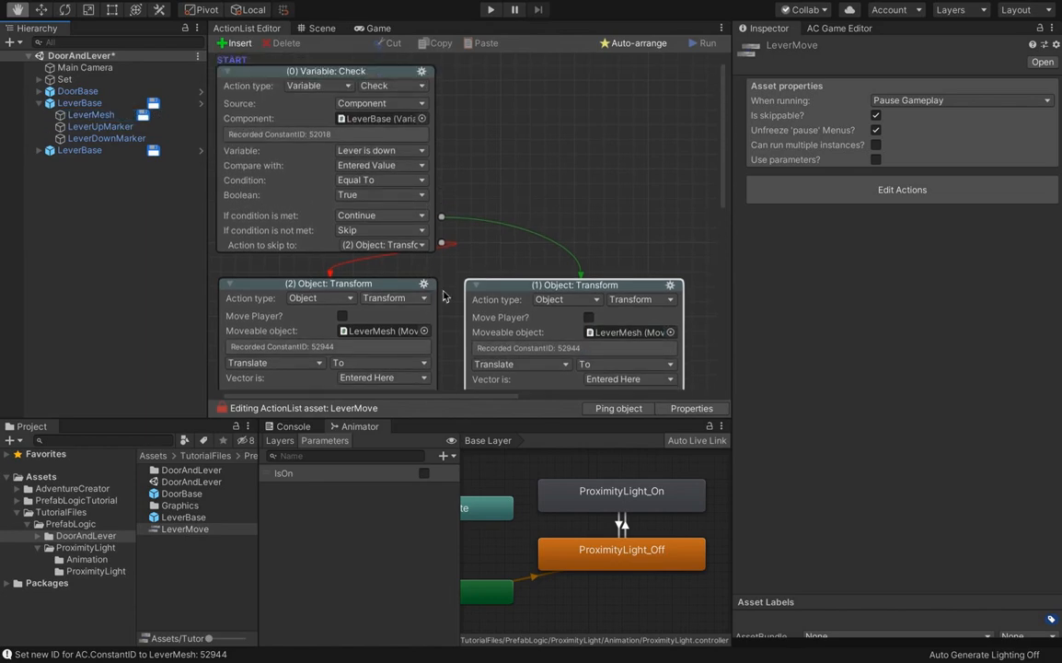
Set the transform type of both Object: Transform actions to Copy Marker.
scroll(437, 290, "down", 2)
scroll(443, 297, "down", 2)
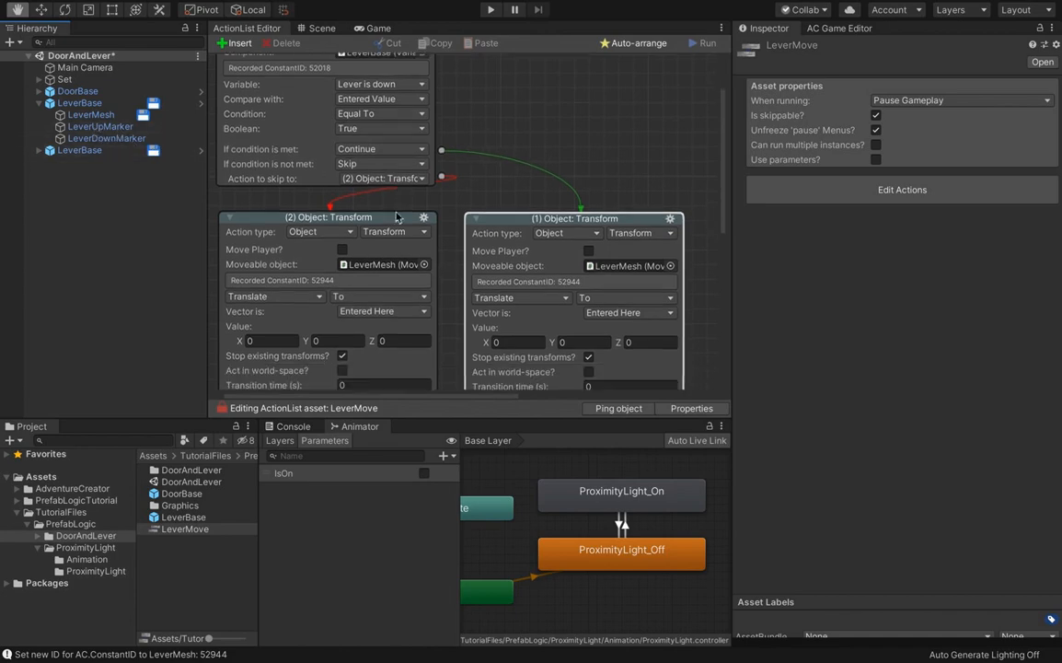
scroll(242, 175, "down", 8)
left_click(269, 239)
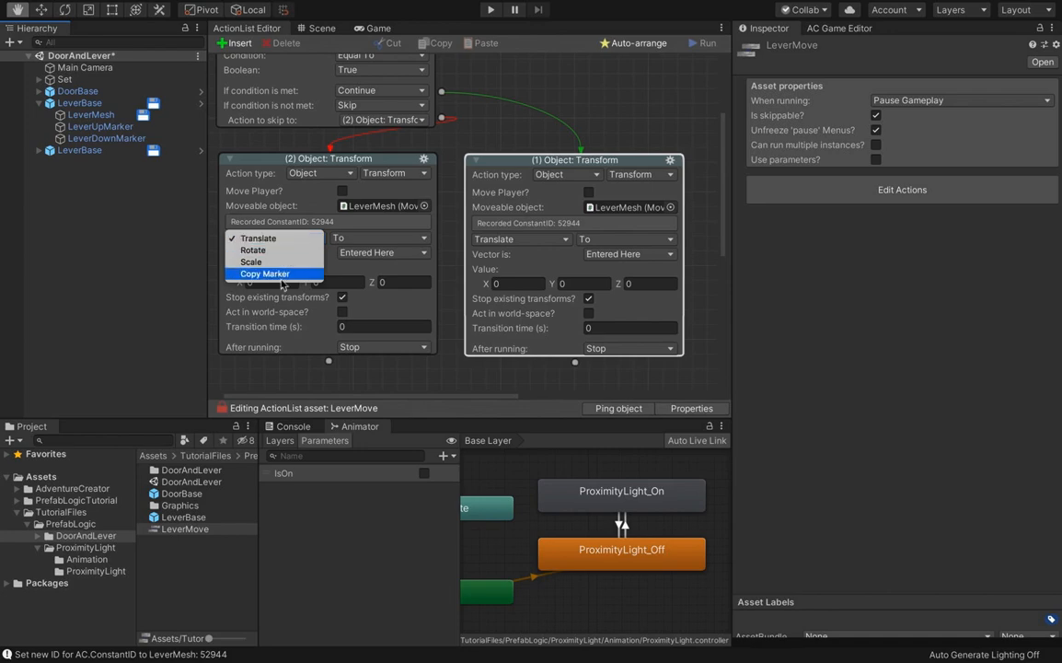
left_click(278, 274)
left_click(483, 240)
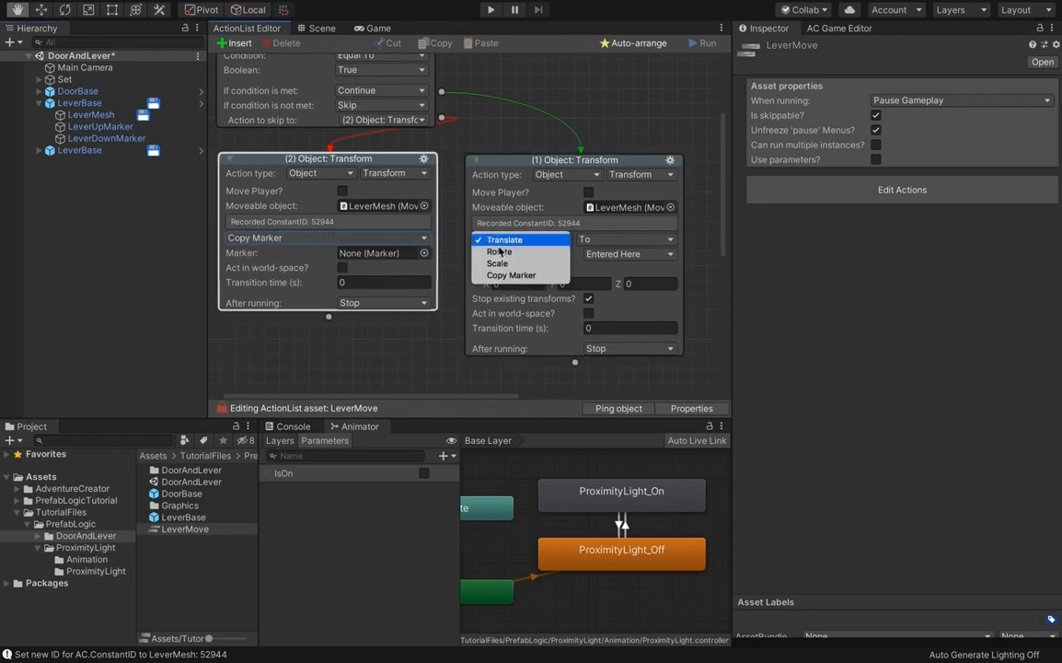
left_click(511, 275)
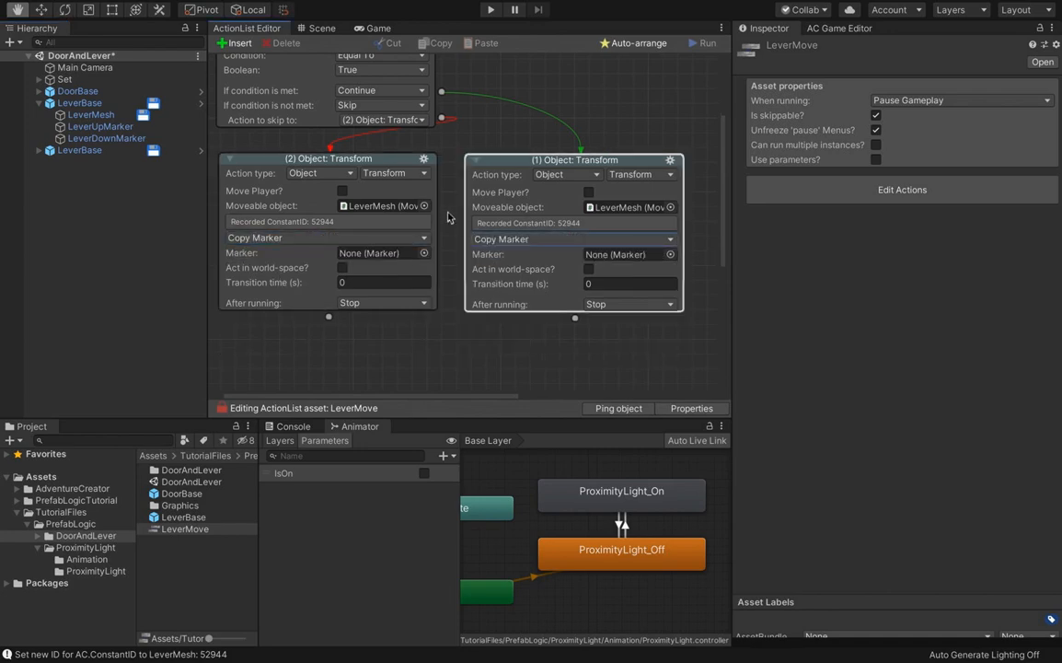
Assign LeverDownMarker as the marker of the condition-met Transform action and LeverUpMarker as the marker of the not-met one.
middle_click_drag(449, 213, 450, 222)
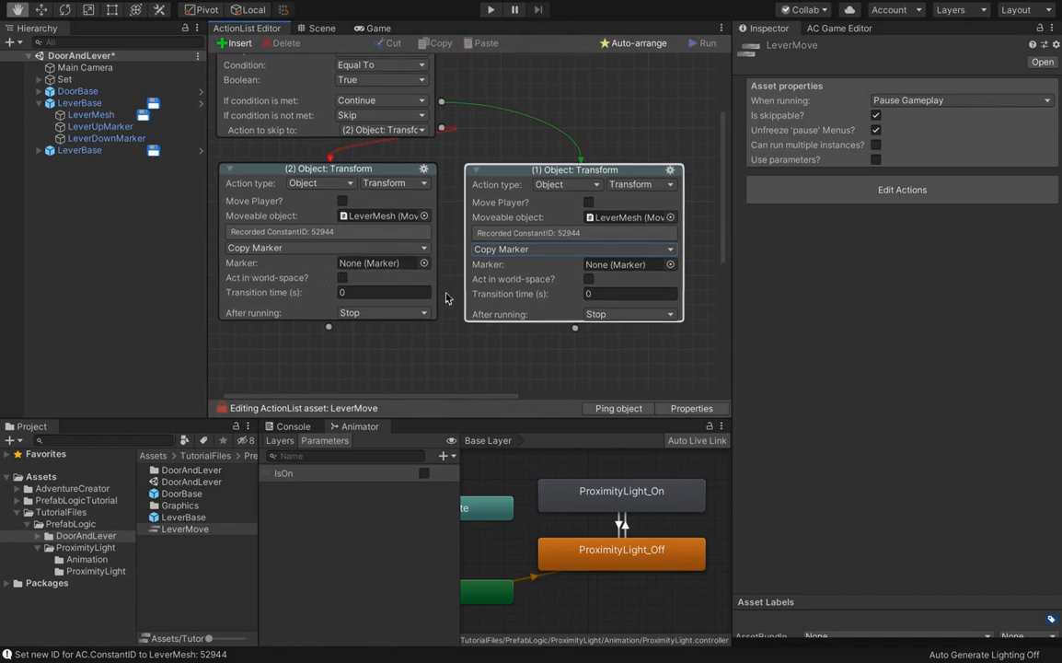
scroll(446, 298, "up", 4)
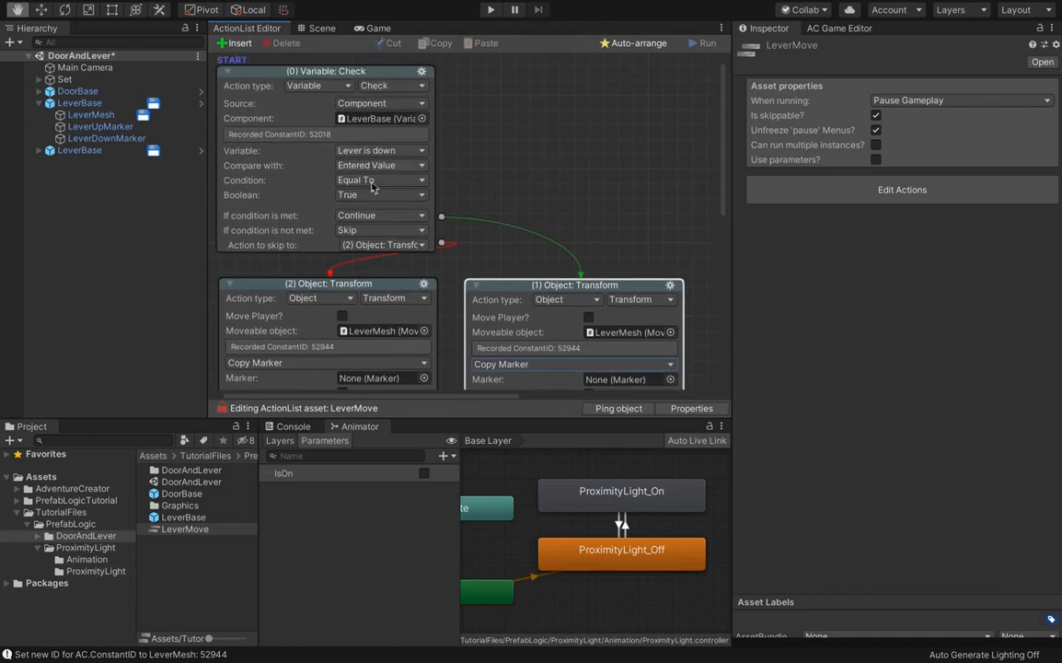
scroll(472, 176, "down", 2)
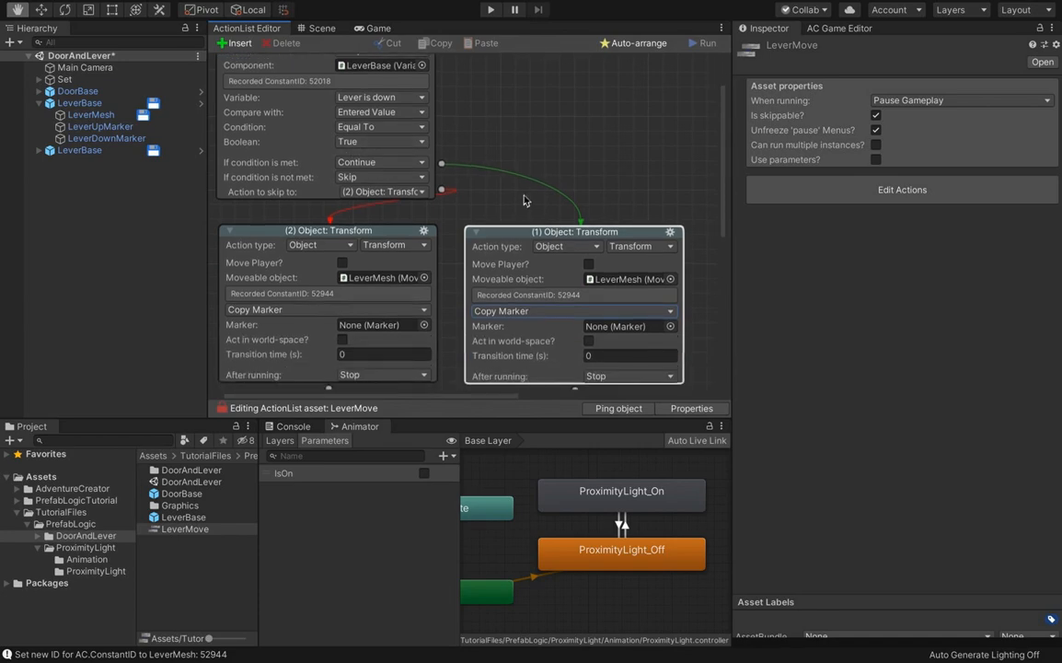
mouse_move(153, 141)
left_mouse_down()
mouse_move(386, 207)
mouse_move(553, 326)
mouse_move(595, 330)
left_mouse_up()
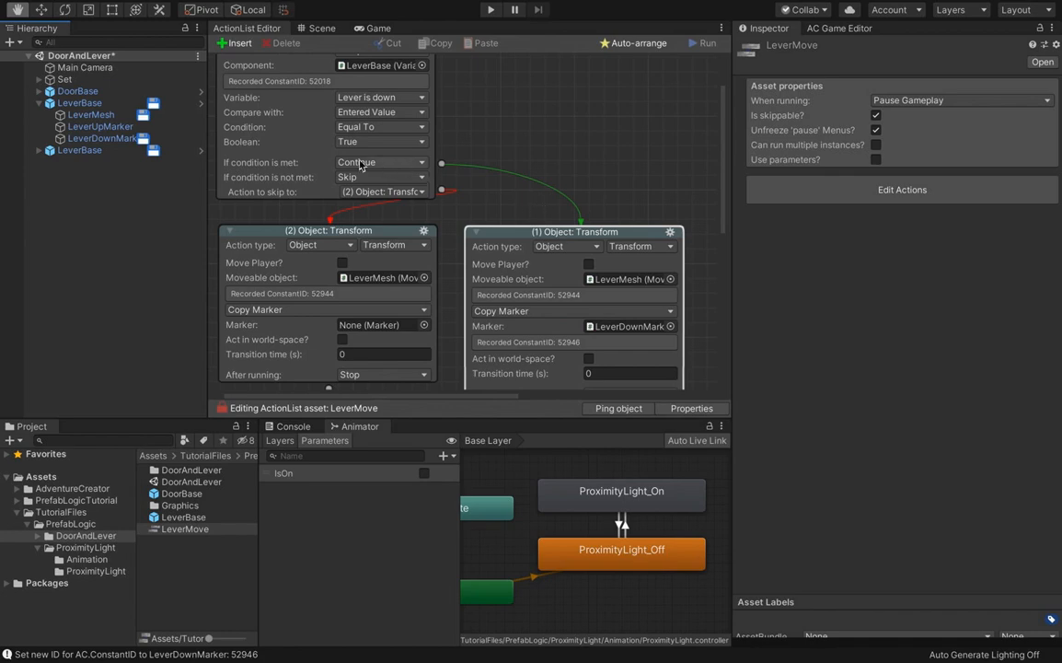
left_click(105, 128)
mouse_move(106, 128)
left_mouse_down()
mouse_move(368, 324)
mouse_move(72, 127)
mouse_move(320, 310)
mouse_move(366, 326)
left_mouse_up()
Set the transition time of both Object: Transform actions to 0.5 seconds.
scroll(374, 325, "down", 1)
left_click(364, 349)
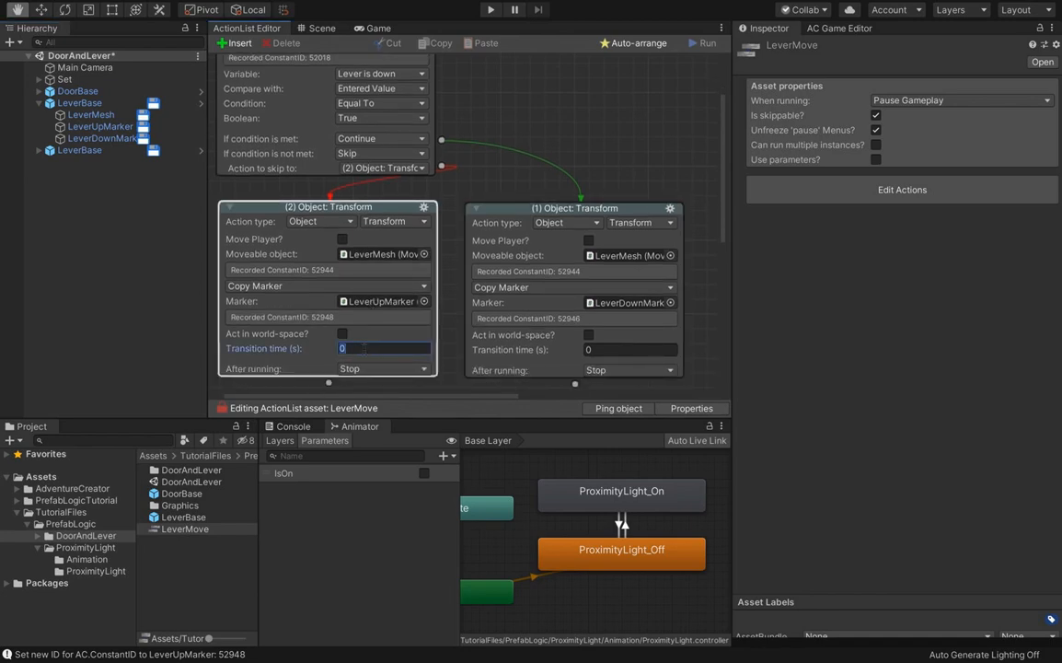
type(".5")
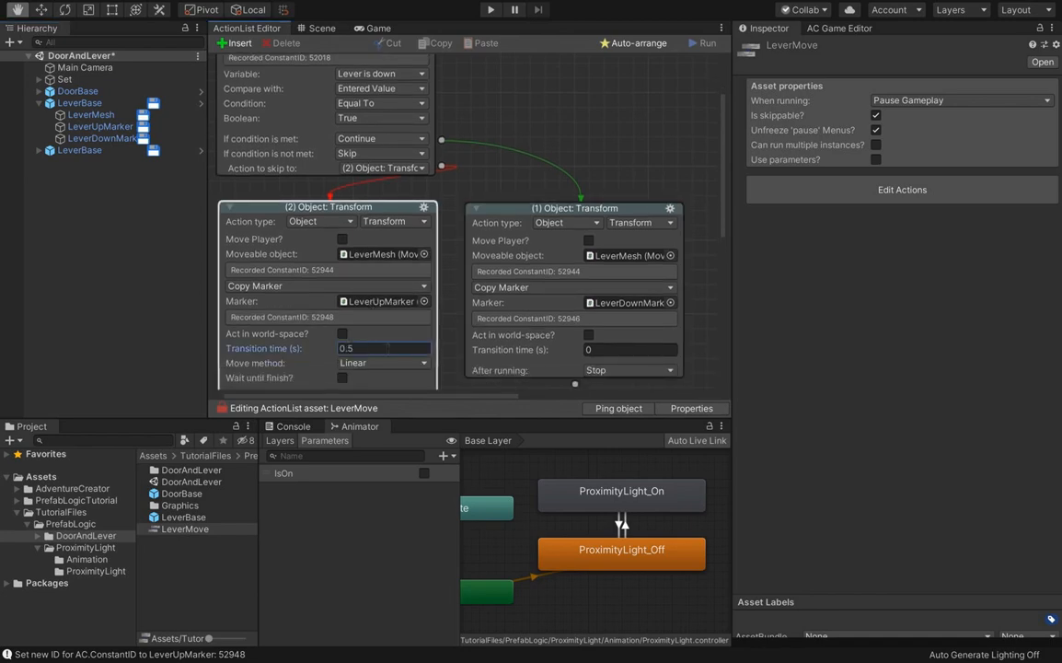
left_click(592, 350)
type(".5")
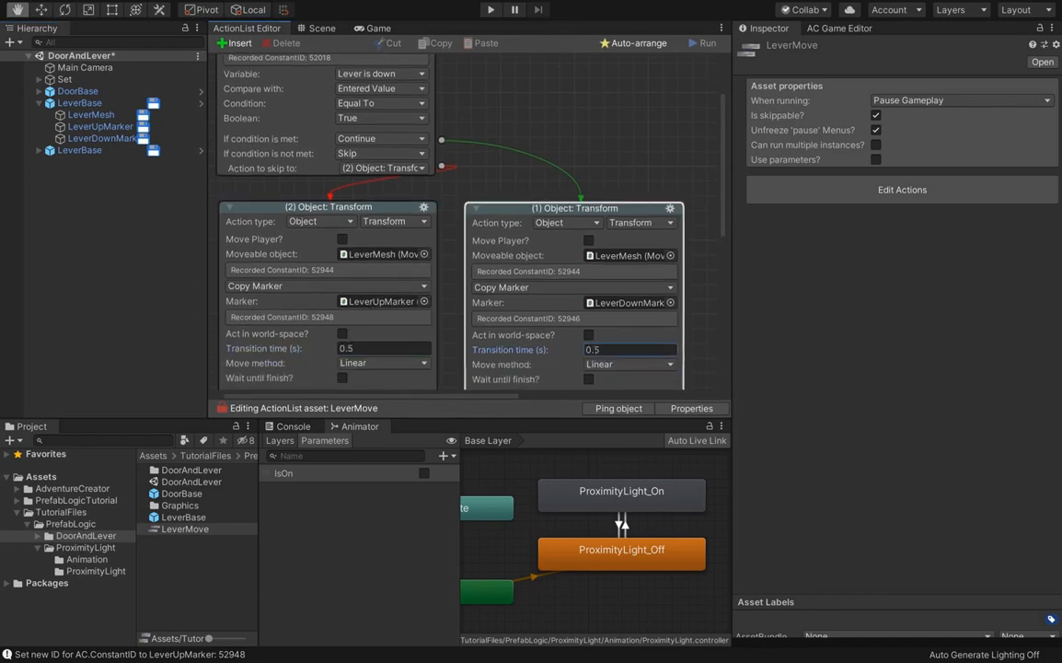
Set the move method of both Transform actions to Smooth and make the LeverMove asset Run In Background.
scroll(515, 319, "down", 2)
left_click(380, 307)
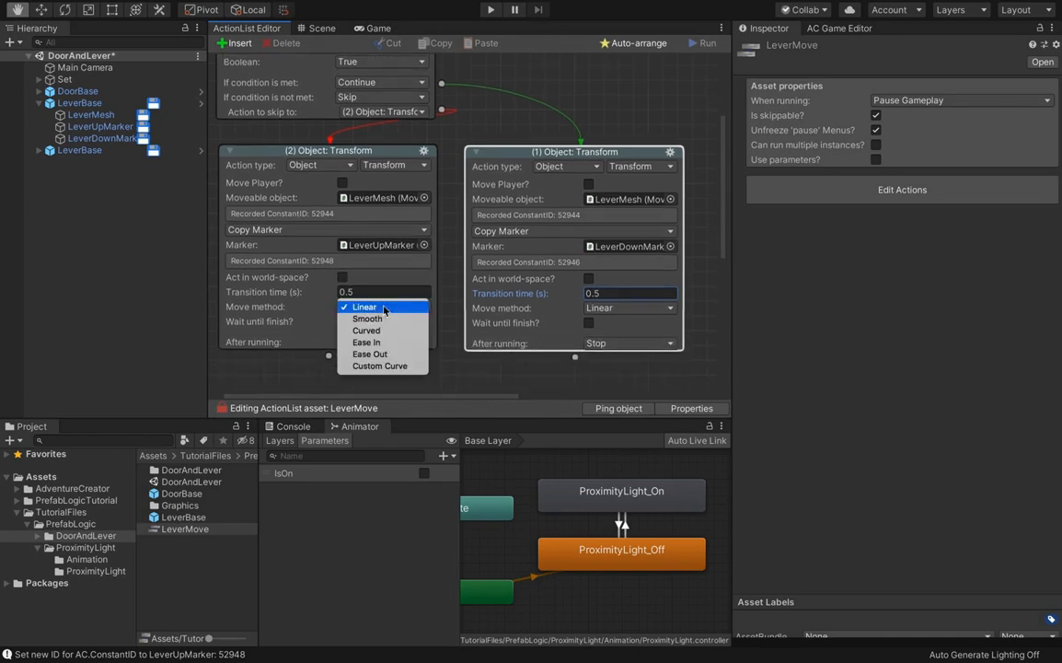
left_click(385, 318)
left_click(600, 307)
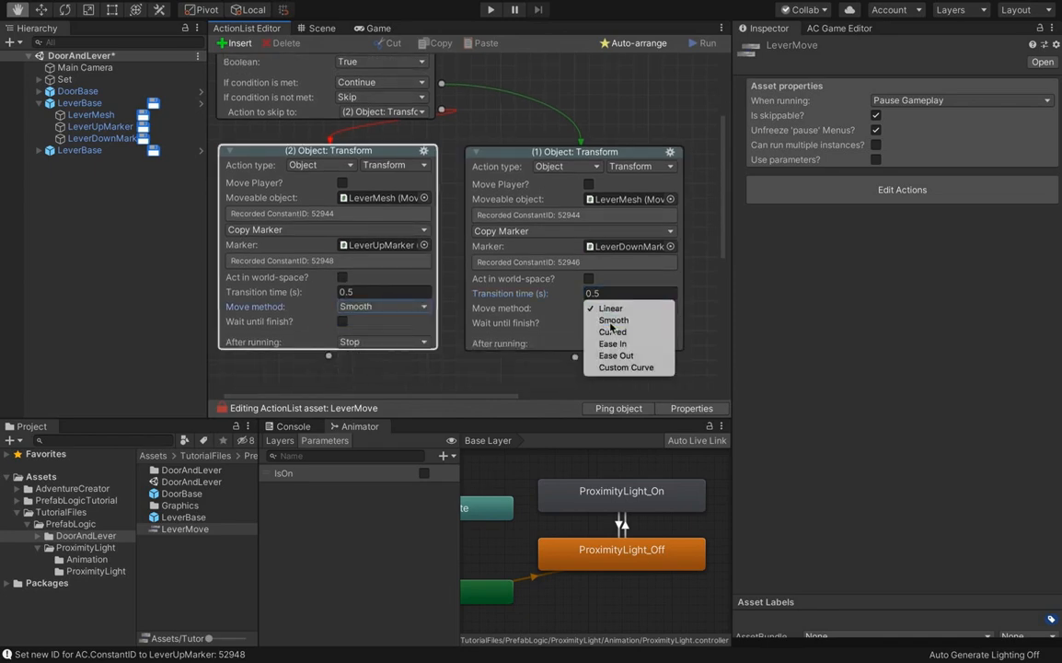
left_click(603, 320)
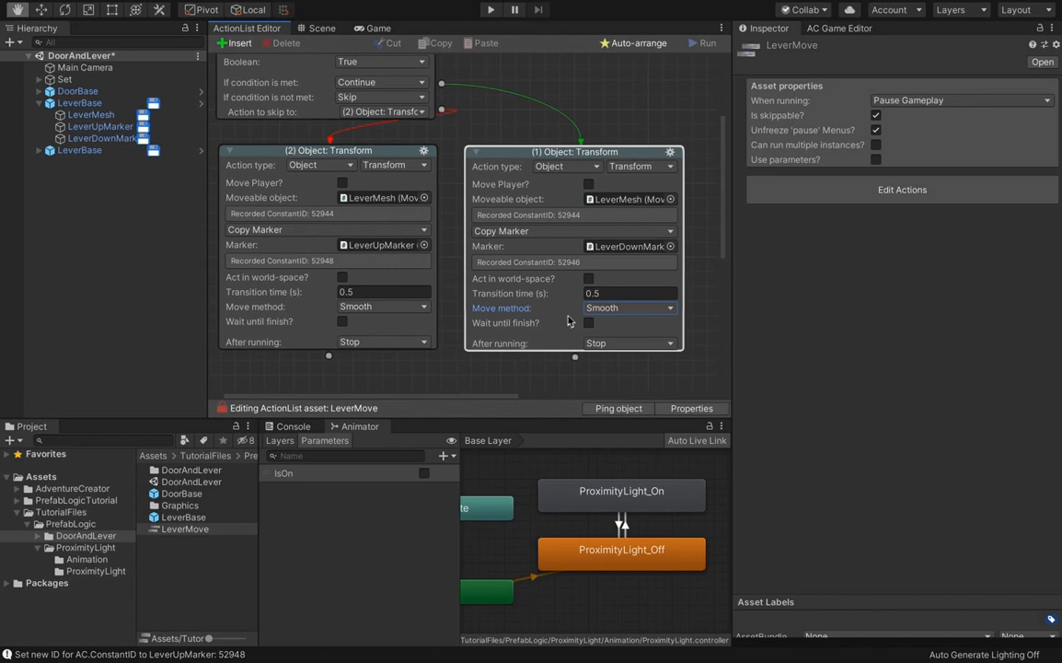
left_click(899, 102)
left_click(901, 115)
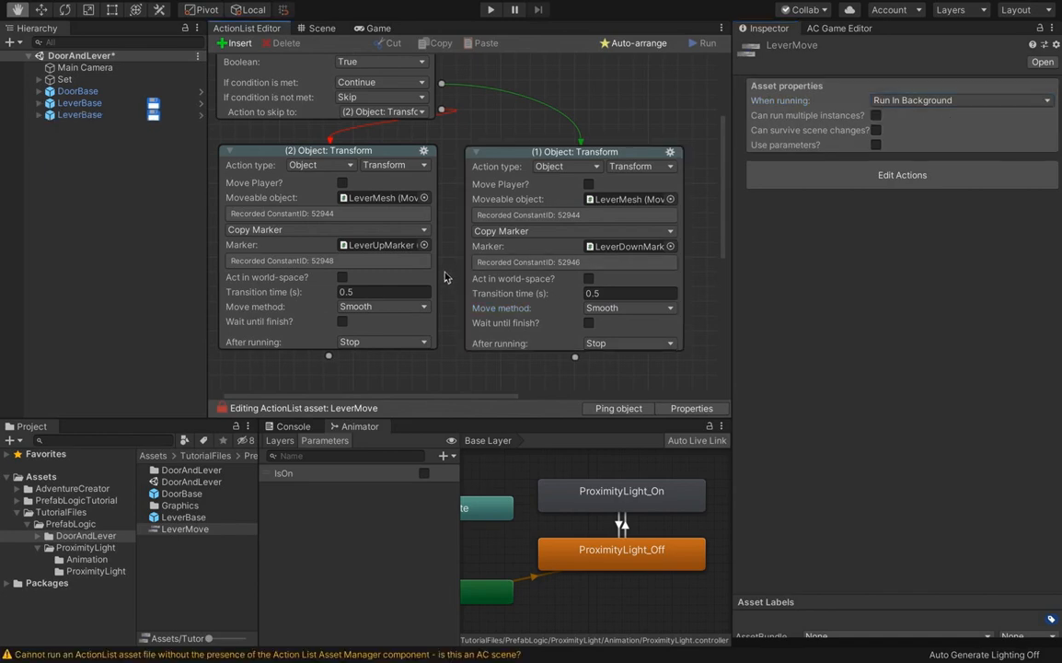
Organise the DoorAndLever scene without folders using Adventure Creator's Scene manager.
left_click(308, 28)
scroll(386, 195, "down", 6)
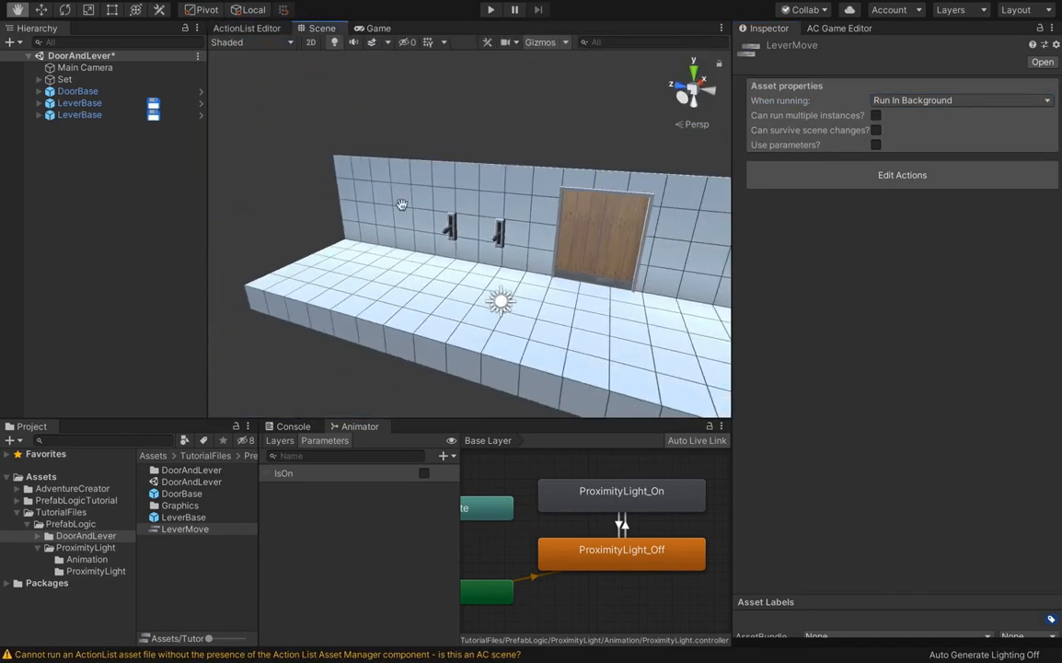
left_click_drag(430, 213, 345, 187)
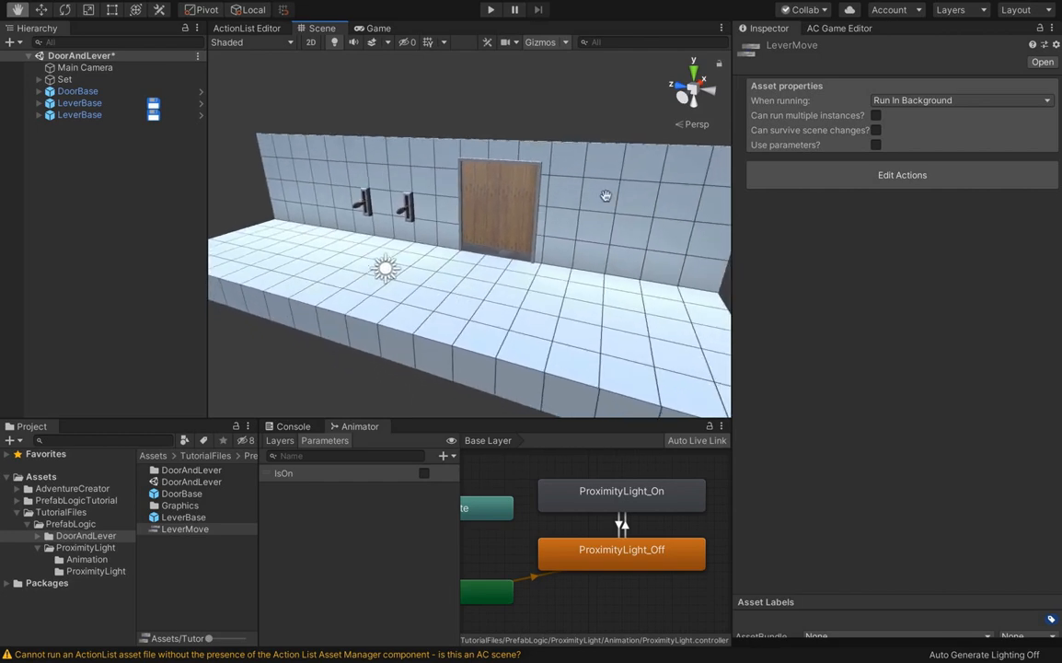
left_click(840, 28)
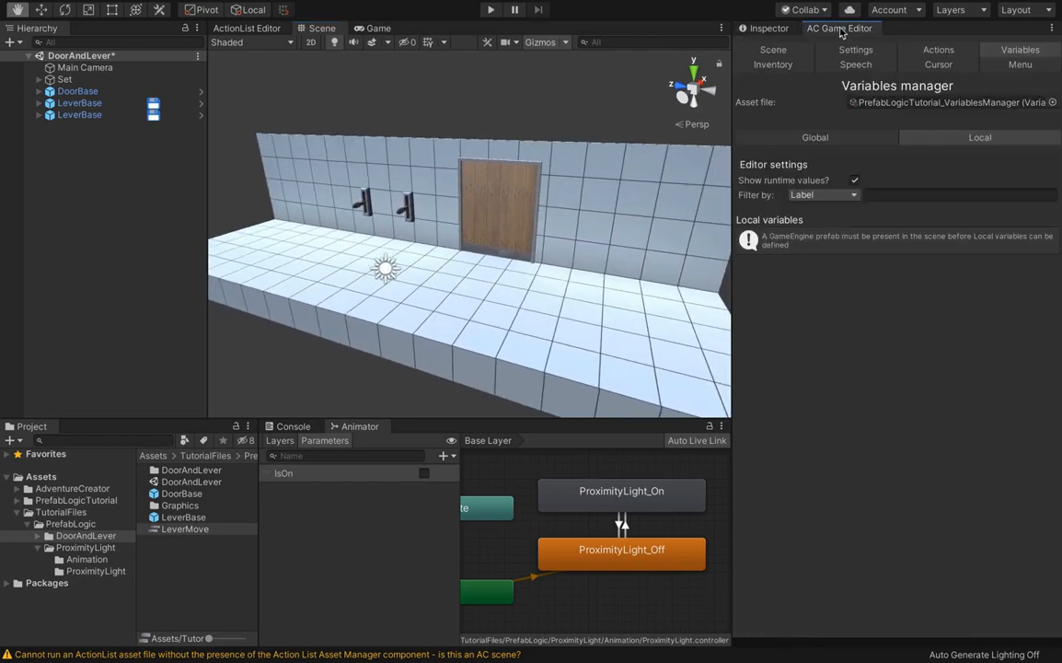
left_click(797, 52)
left_click_drag(576, 166, 630, 179)
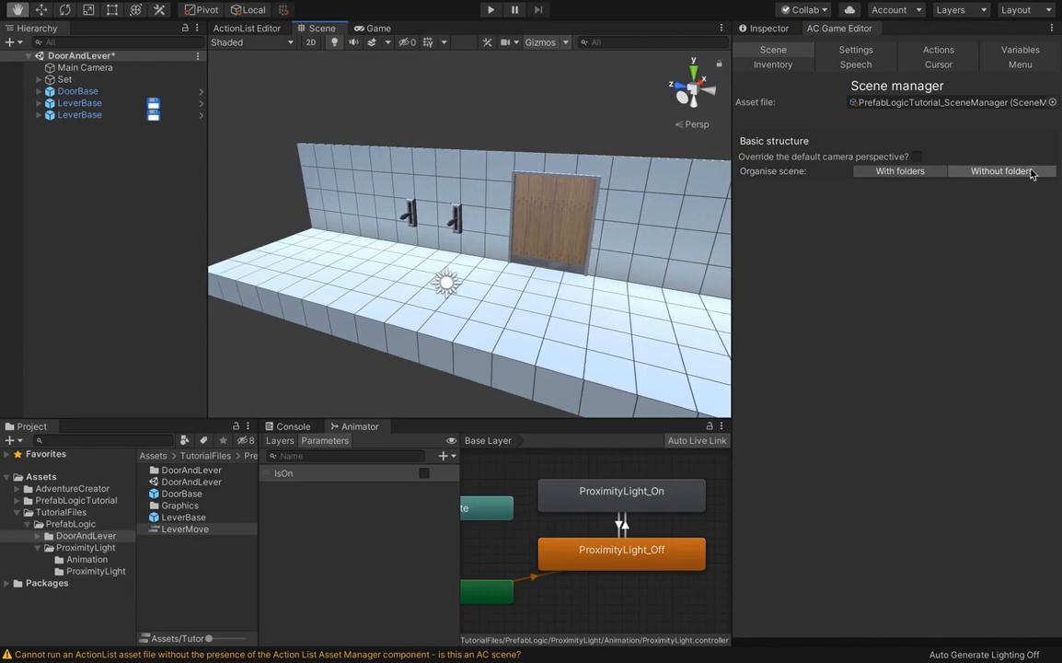
left_click(1033, 171)
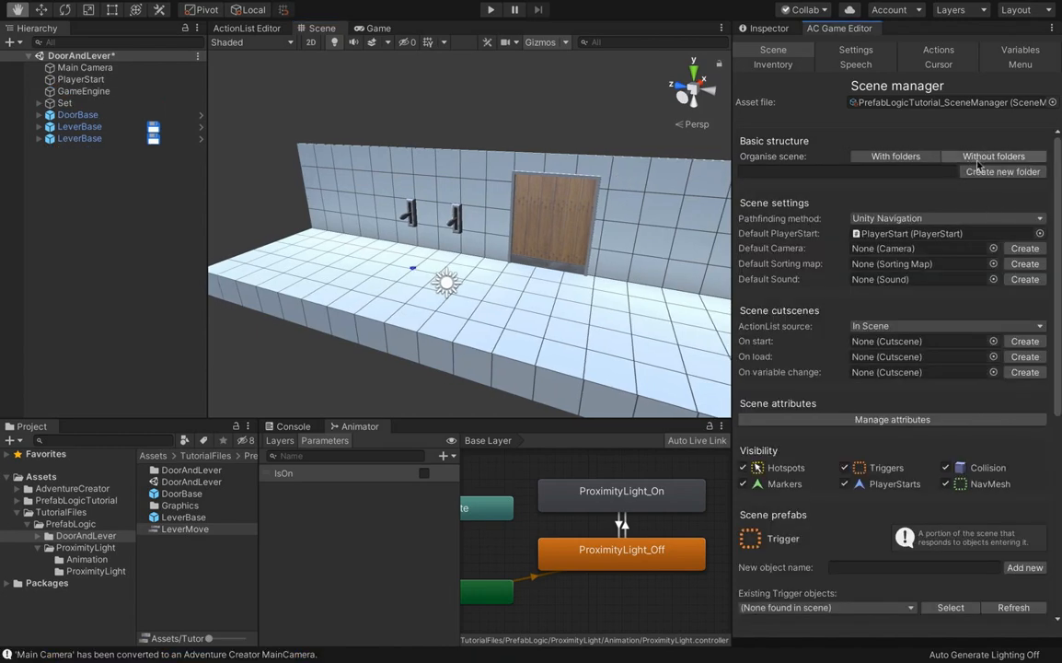
Move the PlayerStart along the floor past the levers, away from the door, and rotate it about its vertical axis.
left_click(83, 79)
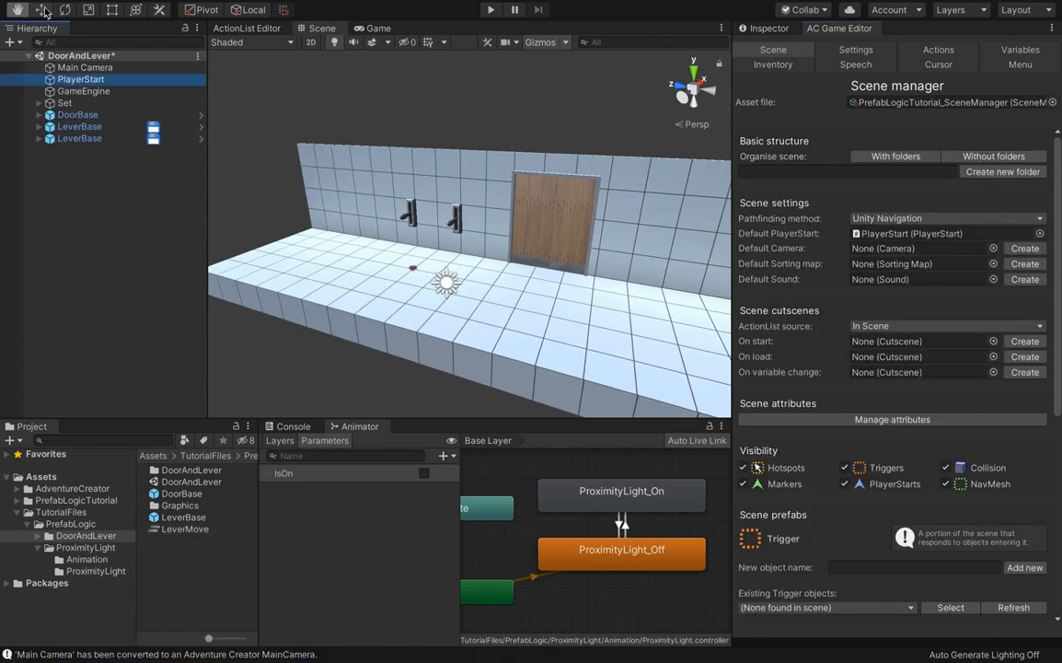
key("w")
left_click_drag(367, 261, 298, 245)
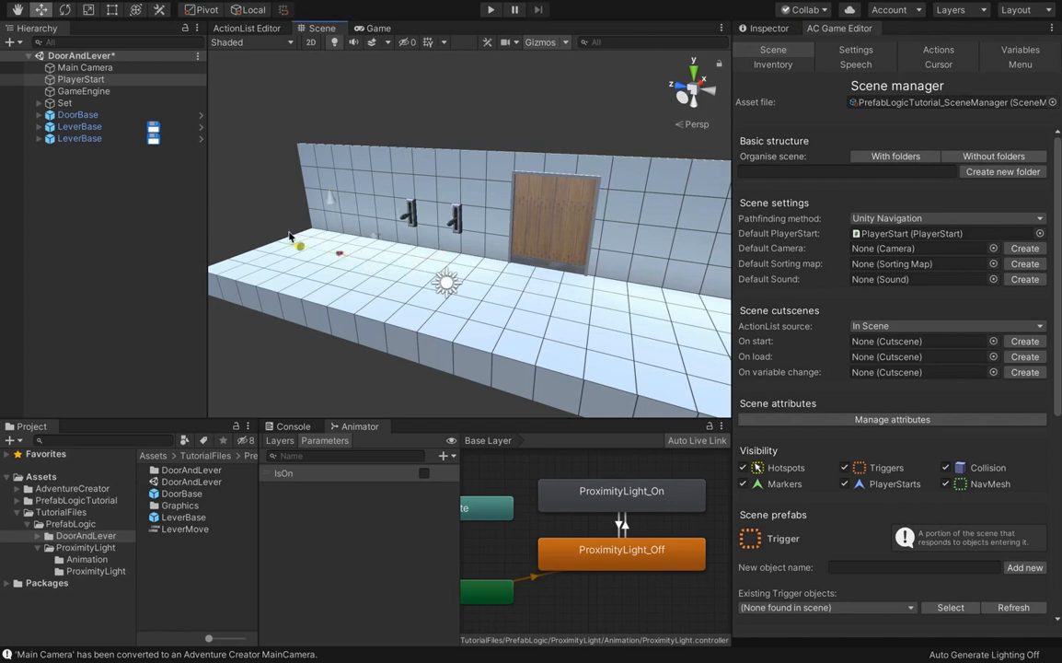
left_click(64, 12)
left_click_drag(313, 287, 700, 295)
Check the Main Camera's position and its preview of the levers and door.
scroll(552, 290, "down", 5)
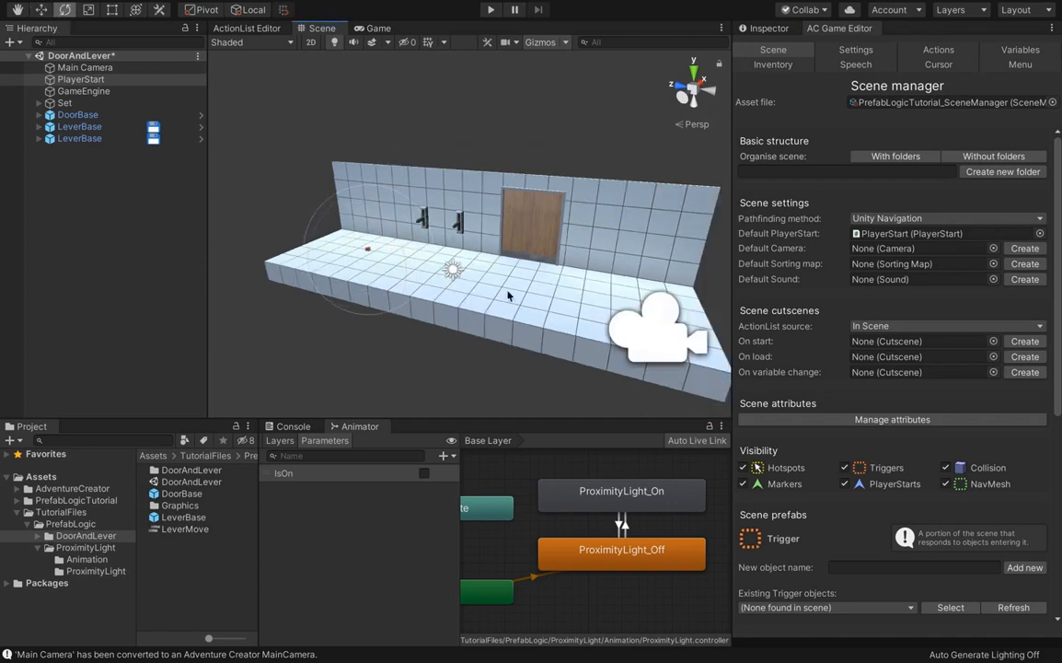
middle_click_drag(516, 288, 377, 186)
left_click(92, 69)
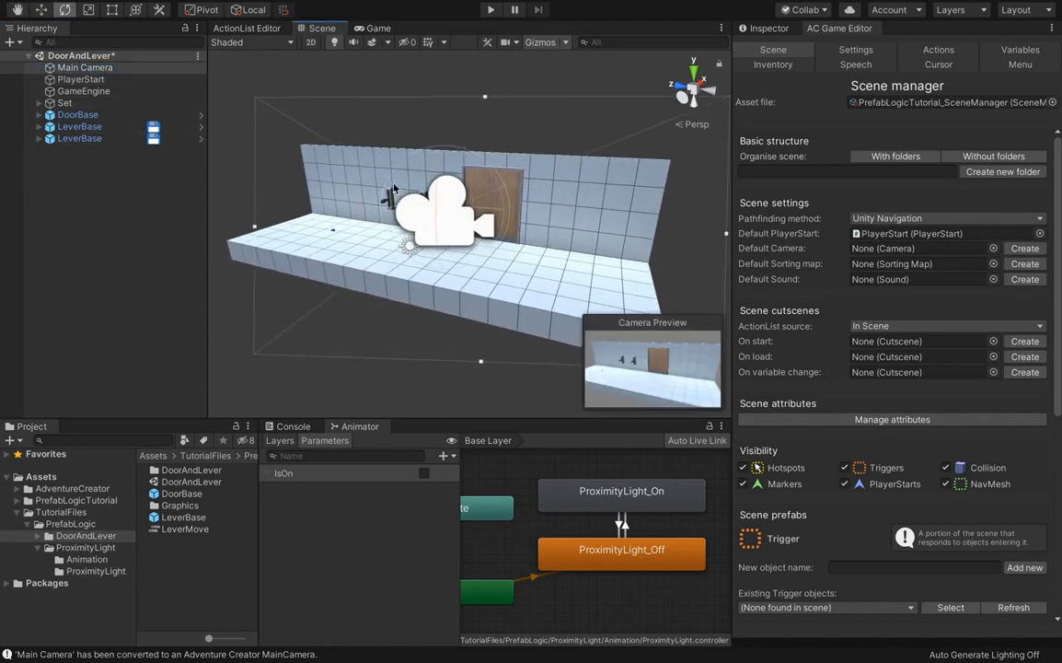
middle_click_drag(426, 213, 433, 242)
left_click(412, 147)
scroll(465, 245, "up", 4)
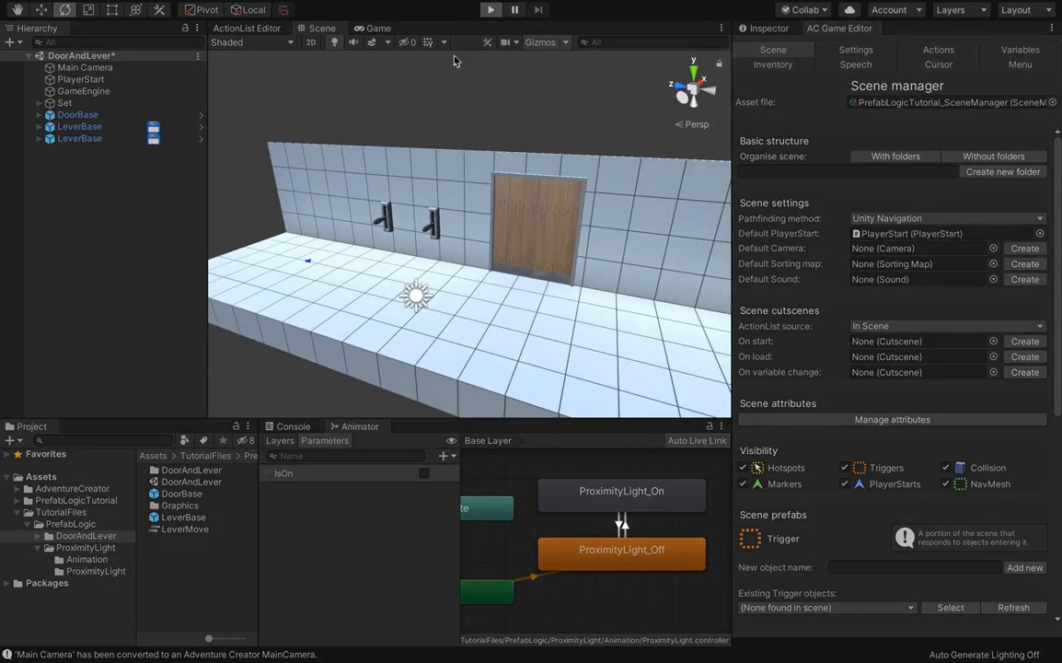
Play the scene, run the LeverMove ActionList to test the first lever, and stop playback.
left_click(781, 28)
left_click(193, 531)
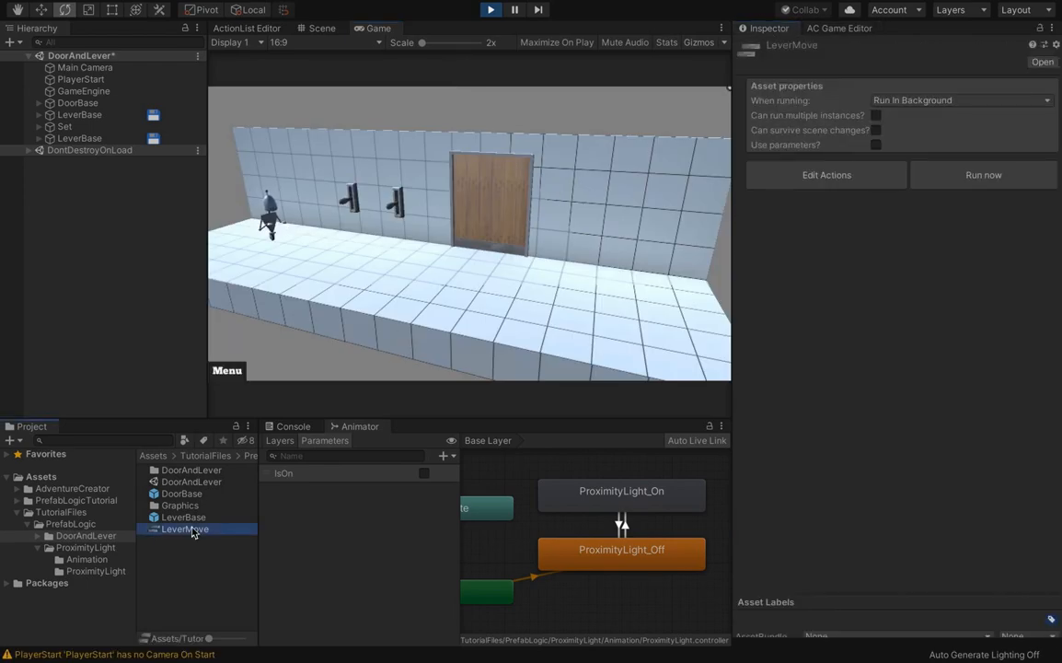
left_click(976, 187)
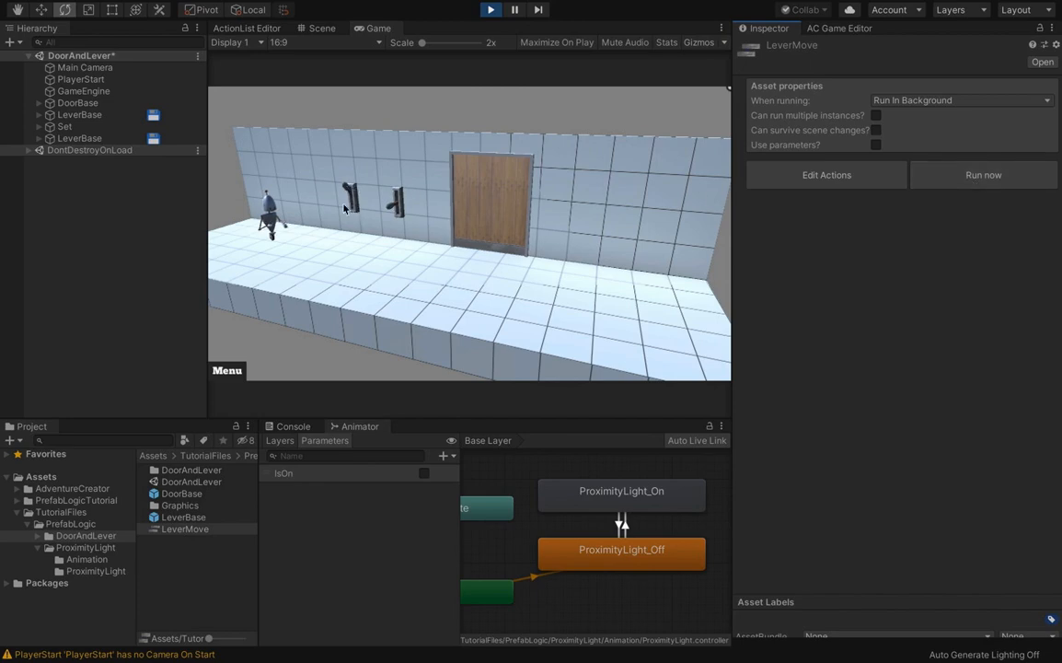
left_click(491, 9)
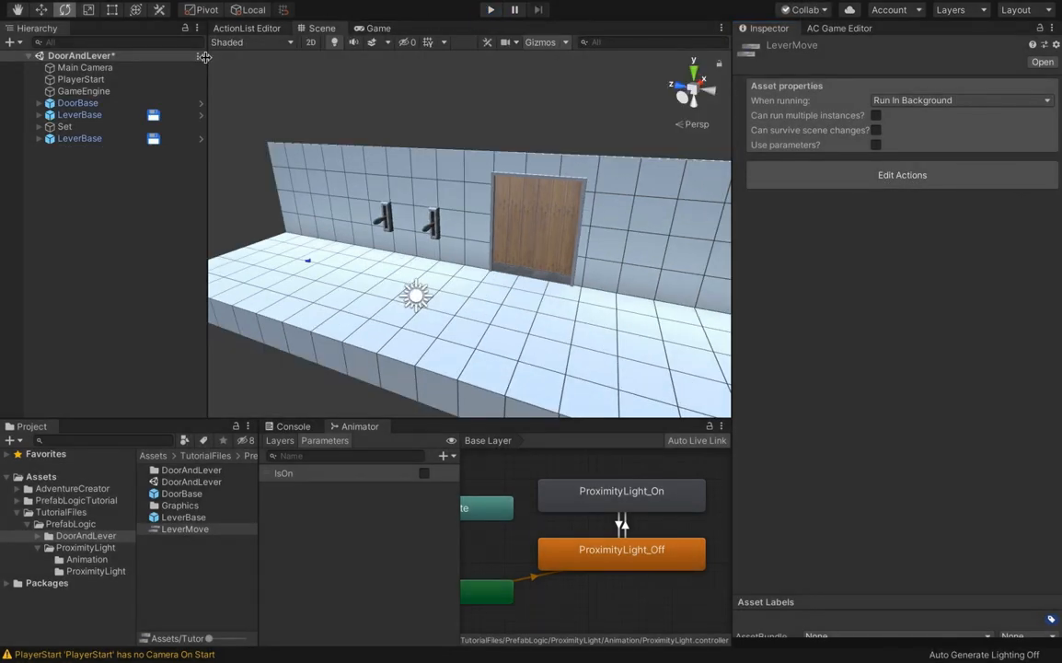
Set the initial value of the first LeverBase's Lever is down component variable to True.
left_click(83, 115)
scroll(863, 455, "down", 3)
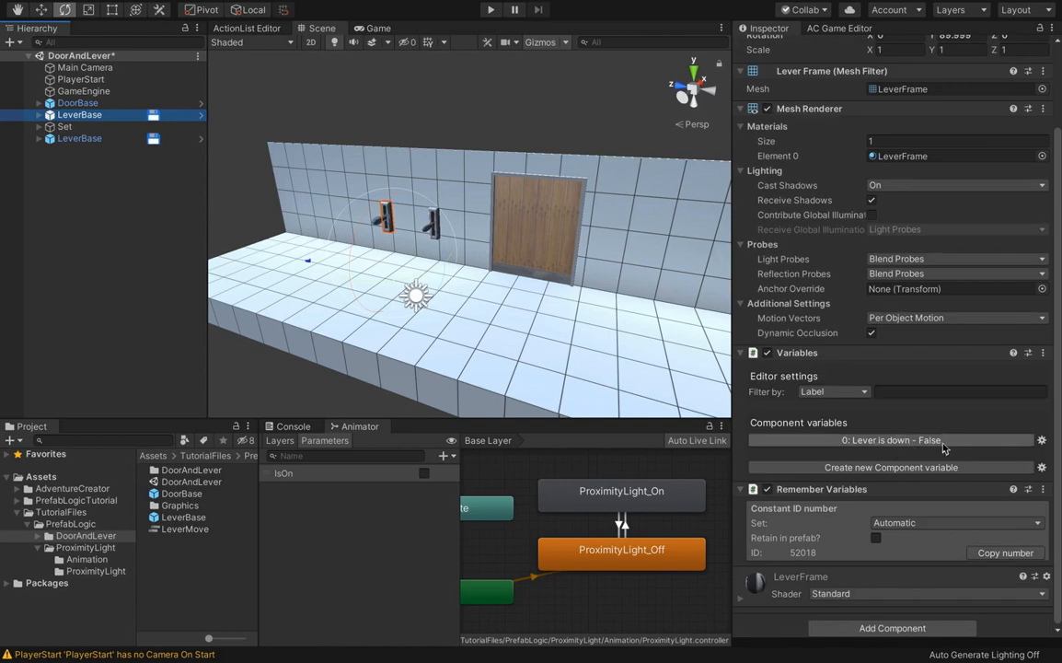
left_click(938, 441)
scroll(887, 457, "down", 3)
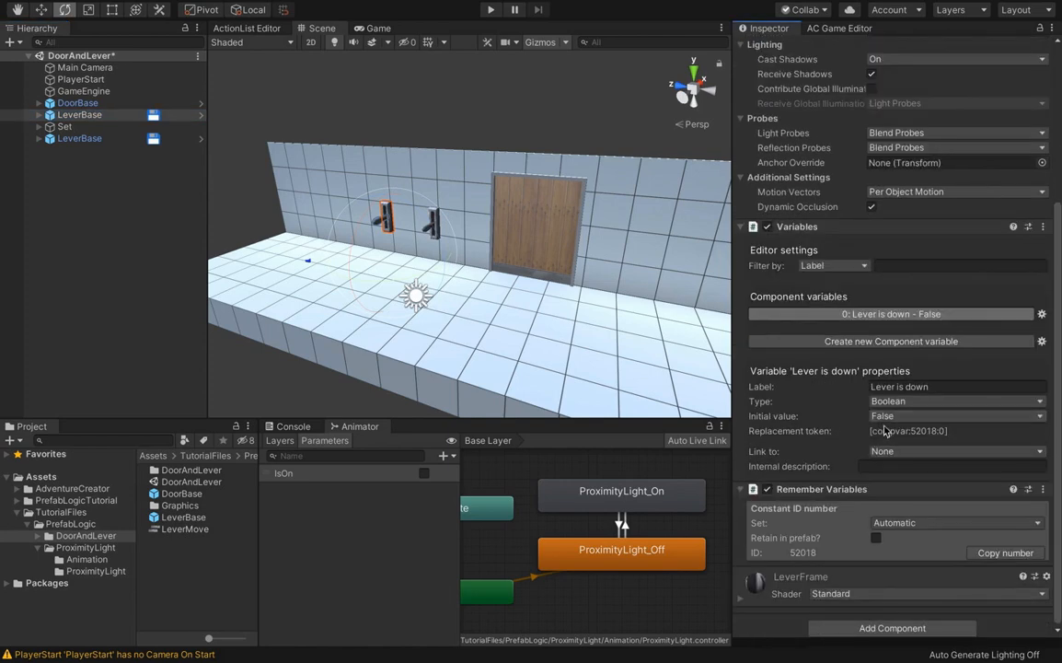
left_click(883, 420)
left_click(884, 431)
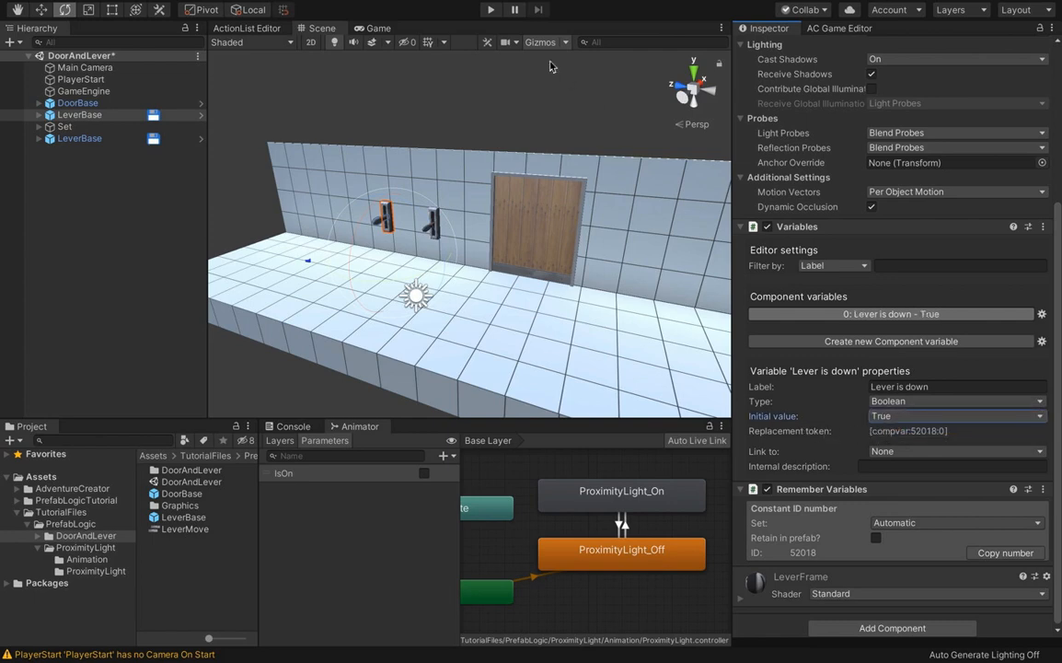
Play the scene again, run LeverMove with Lever is down set to True, and stop playback.
left_click(490, 9)
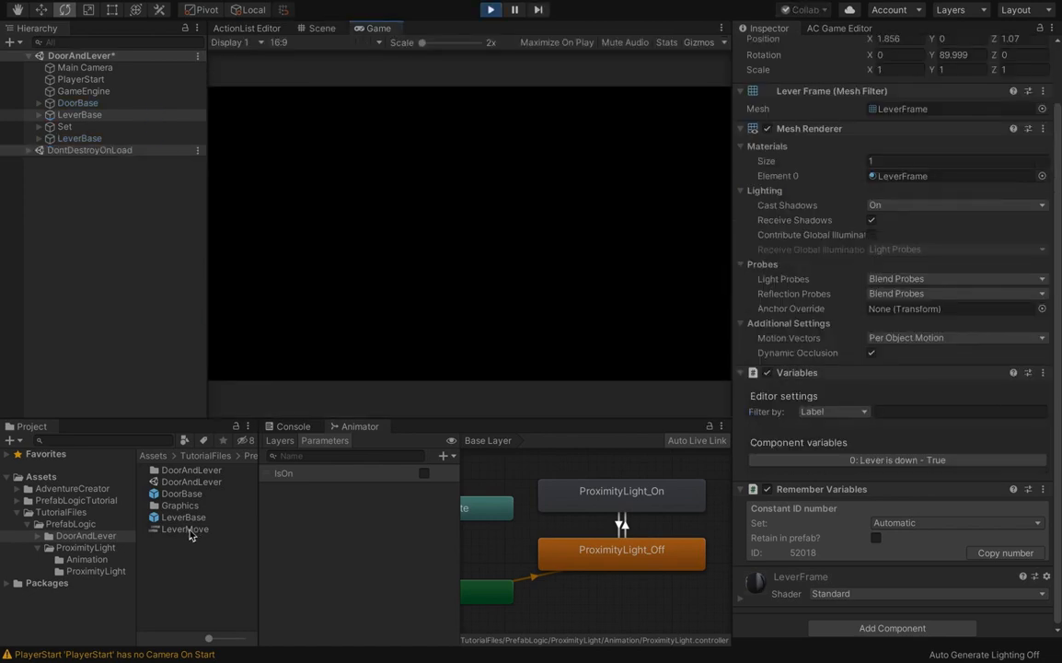
left_click(185, 530)
left_click(944, 179)
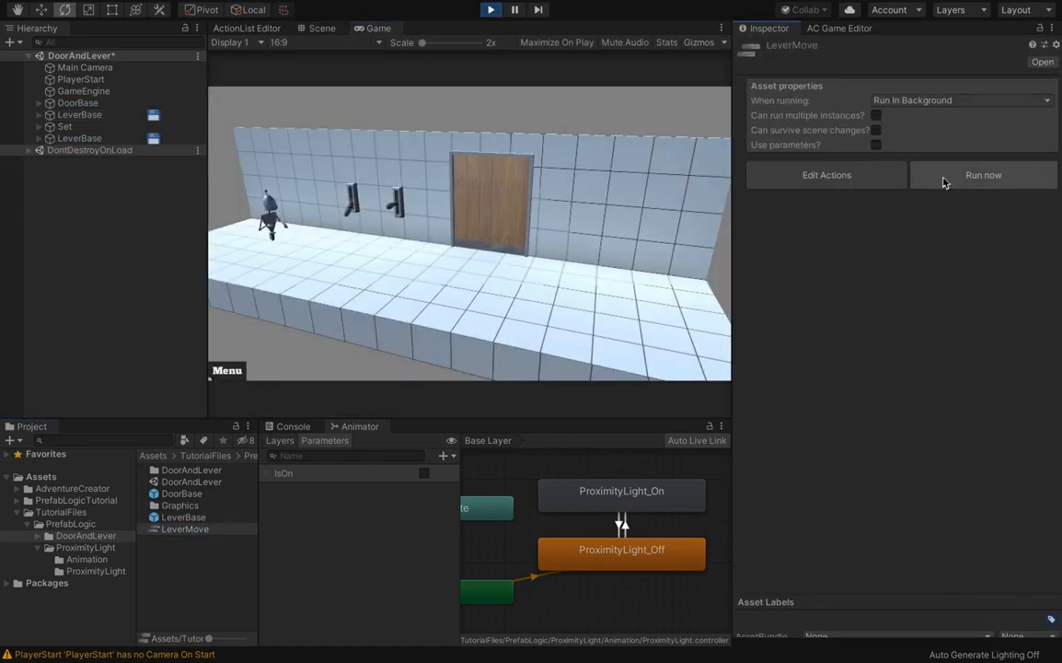
left_click(491, 9)
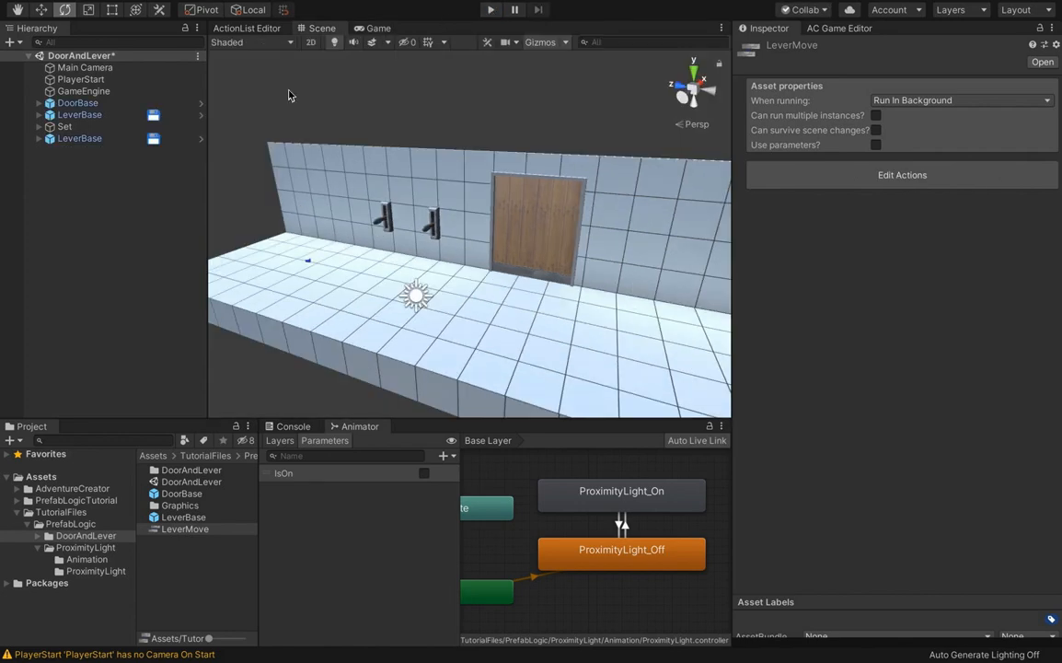
Set the initial value of the first LeverBase's Lever is down component variable to False.
left_click(101, 115)
scroll(877, 368, "down", 3)
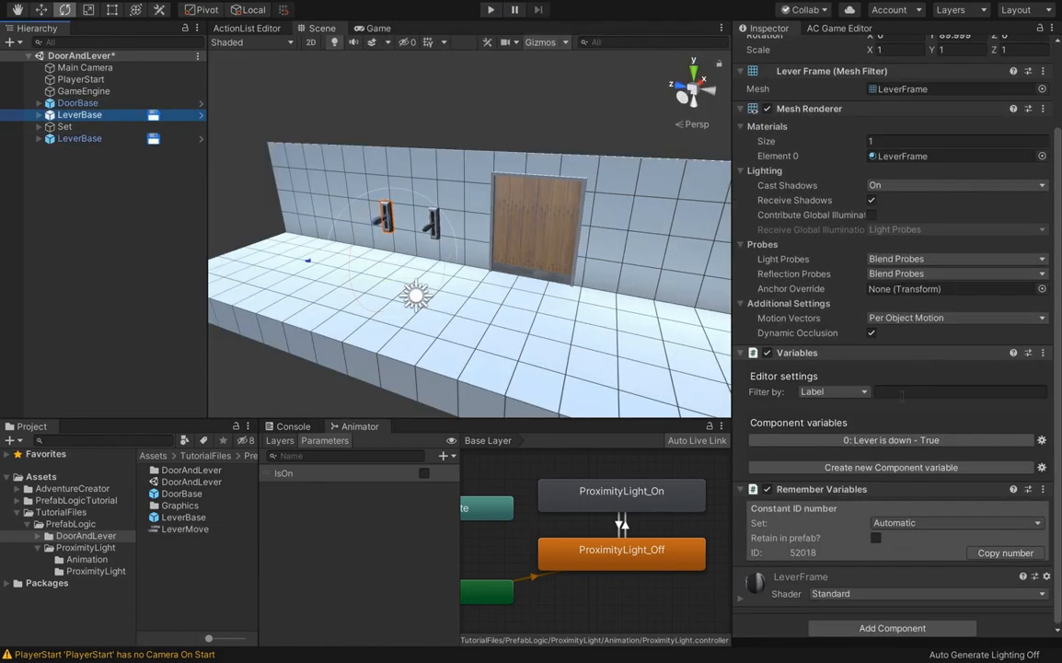
left_click(891, 442)
left_click(891, 541)
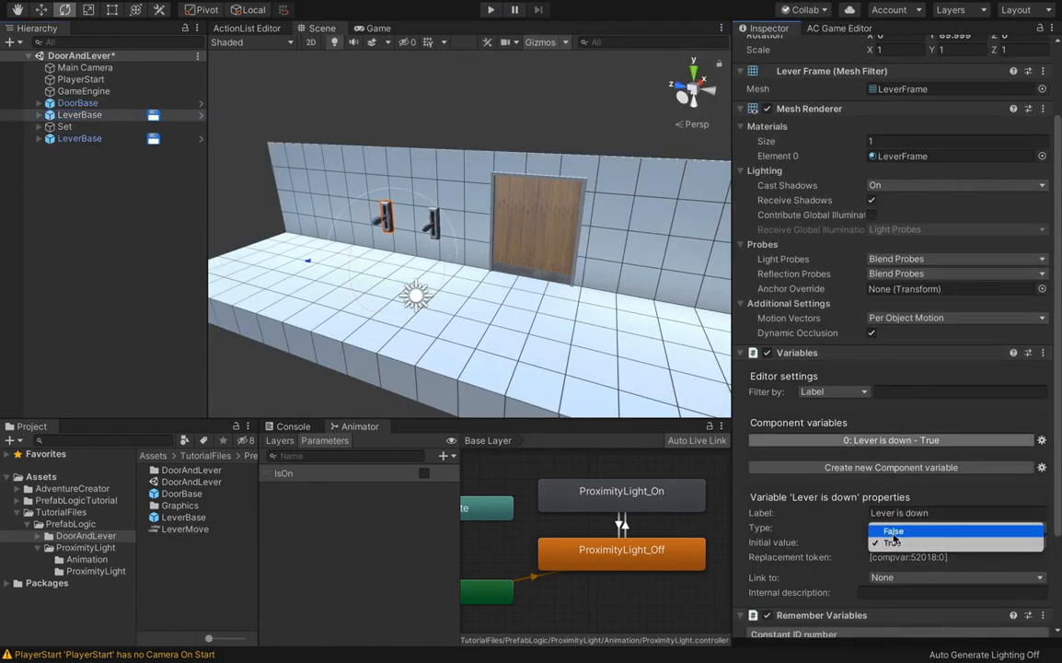
left_click(889, 528)
Examine the object references recorded in LeverMove's actions and compare them with the two levers in the scene.
double_click(185, 528)
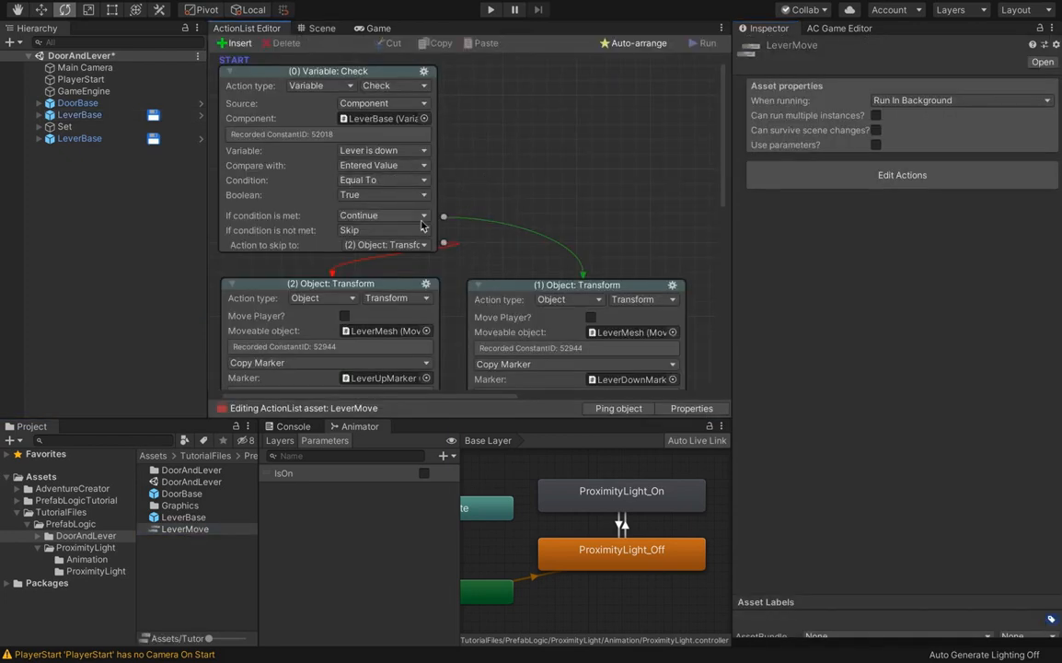
left_click(322, 27)
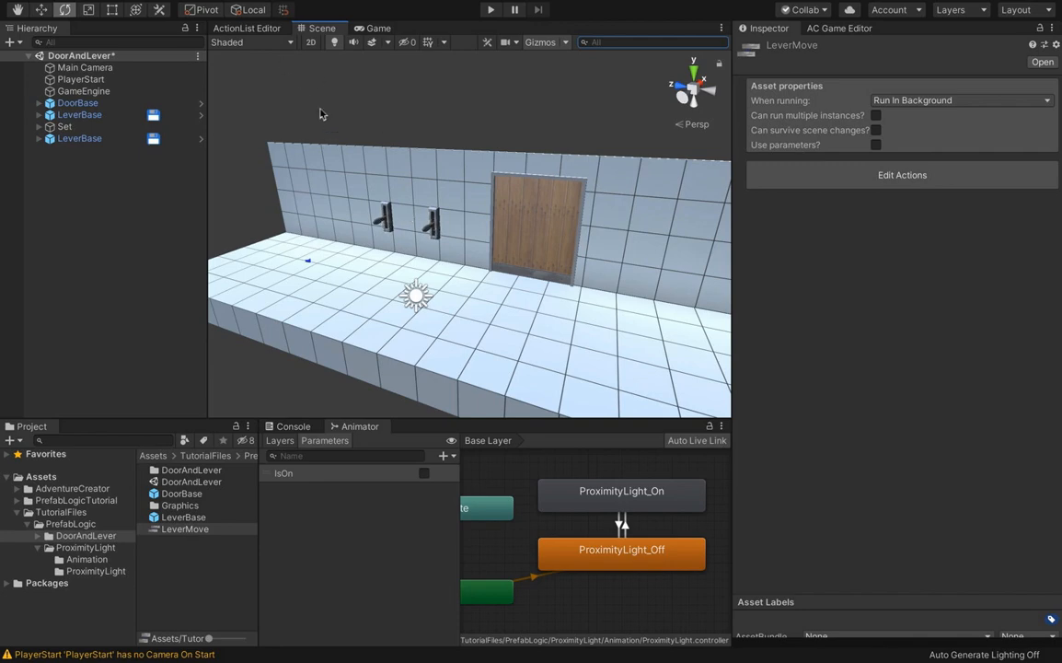
left_click(274, 30)
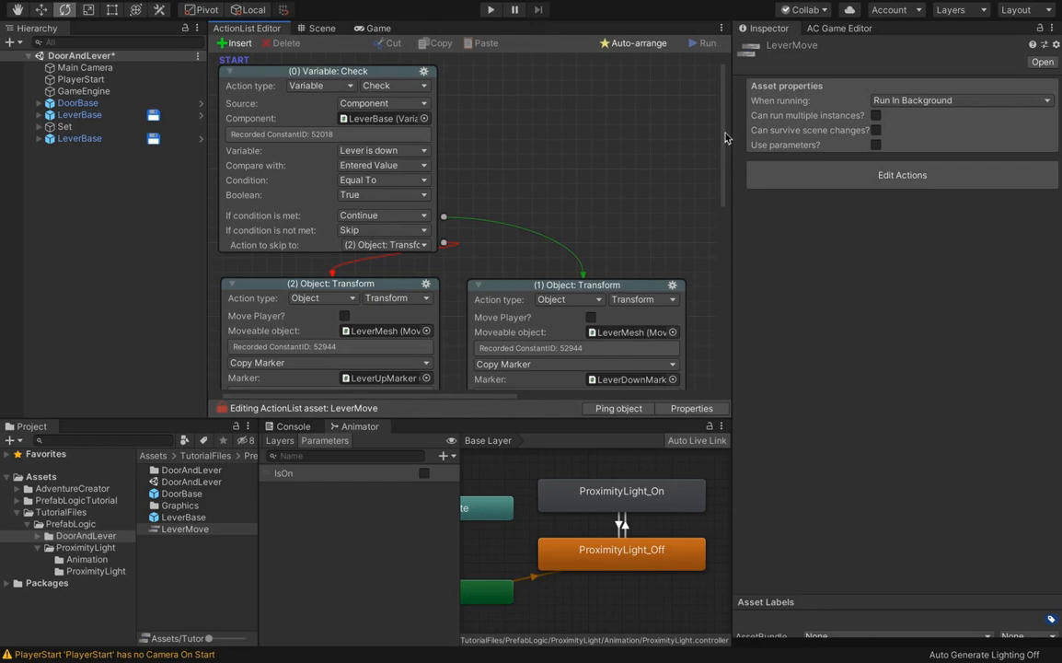
left_click_drag(726, 134, 725, 135)
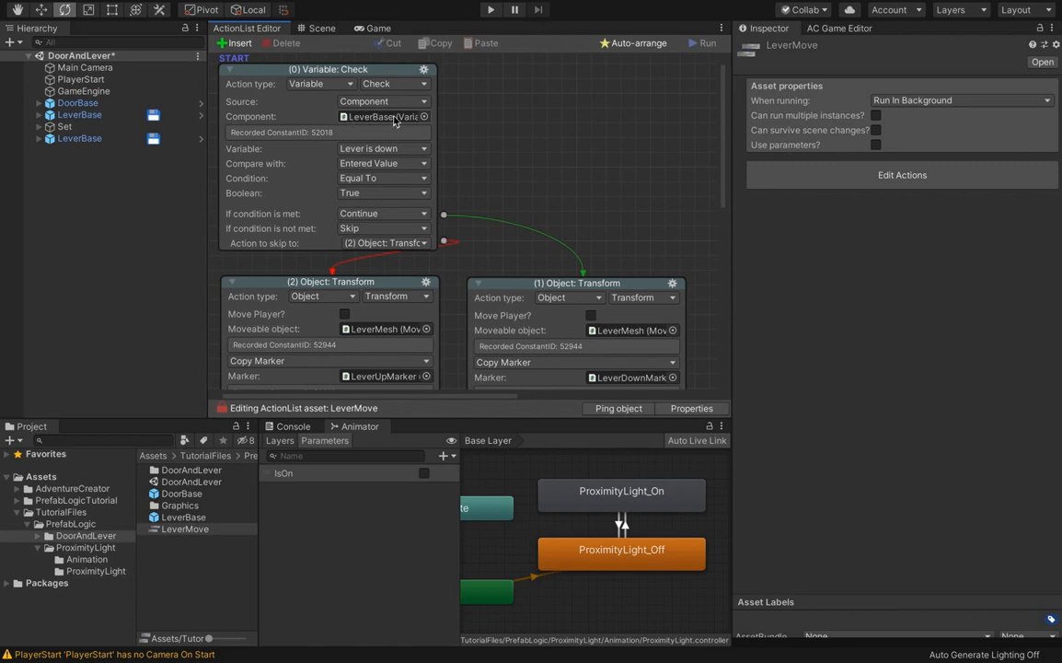
scroll(565, 199, "down", 5)
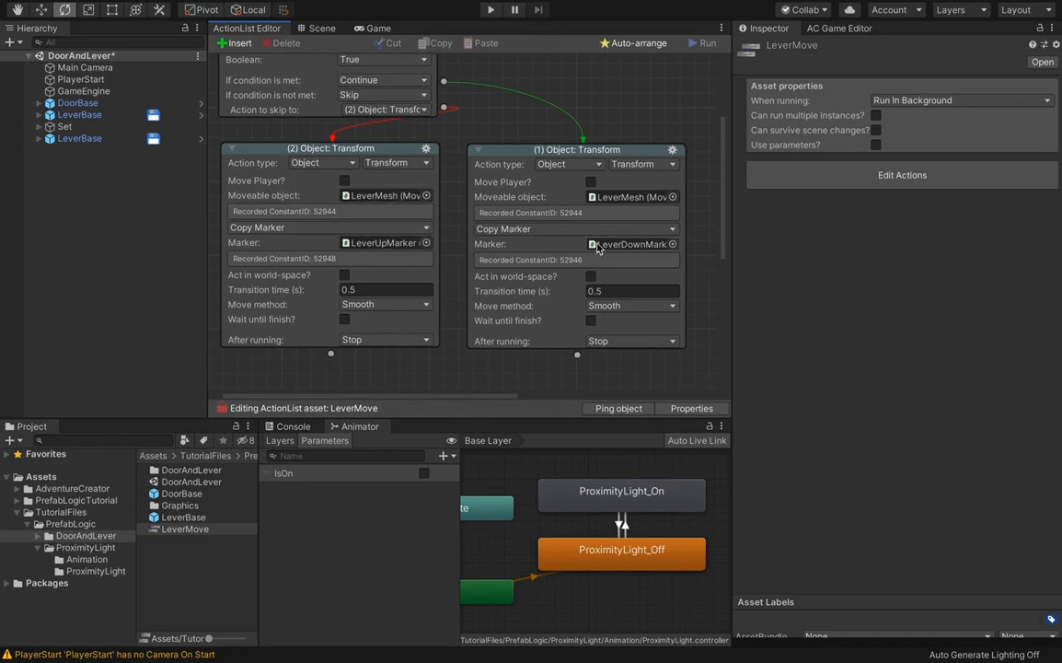
left_click(316, 29)
middle_click_drag(417, 156, 463, 184)
scroll(468, 158, "up", 5)
scroll(462, 184, "up", 3)
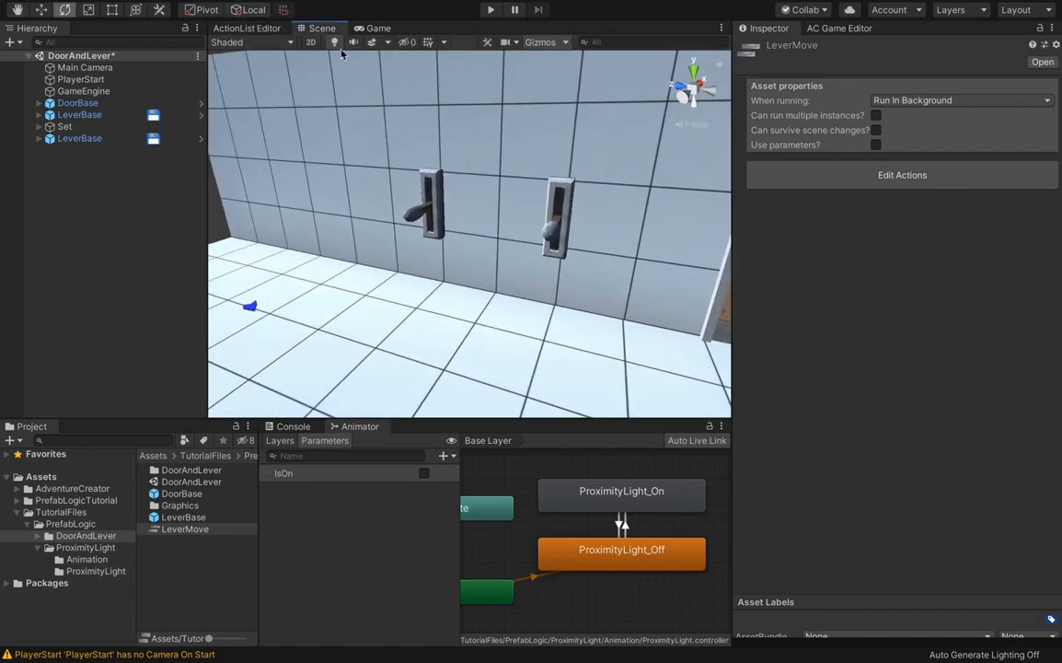
Enable parameters on the LeverMove asset, create four new parameters, and open its actions for editing.
left_click(876, 145)
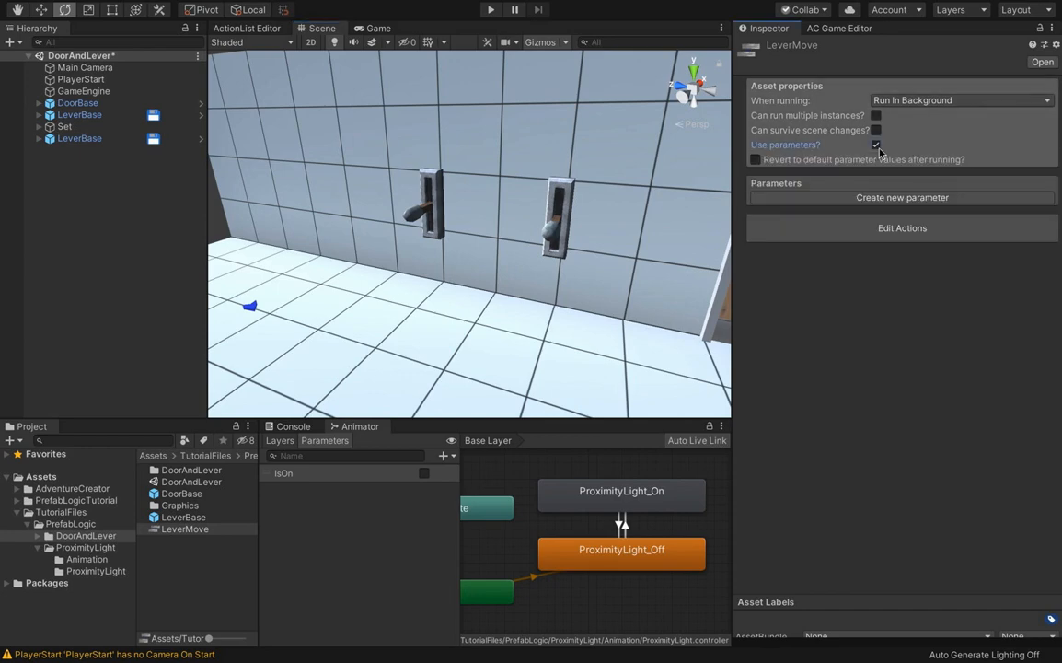
left_click(899, 197)
left_click(912, 263)
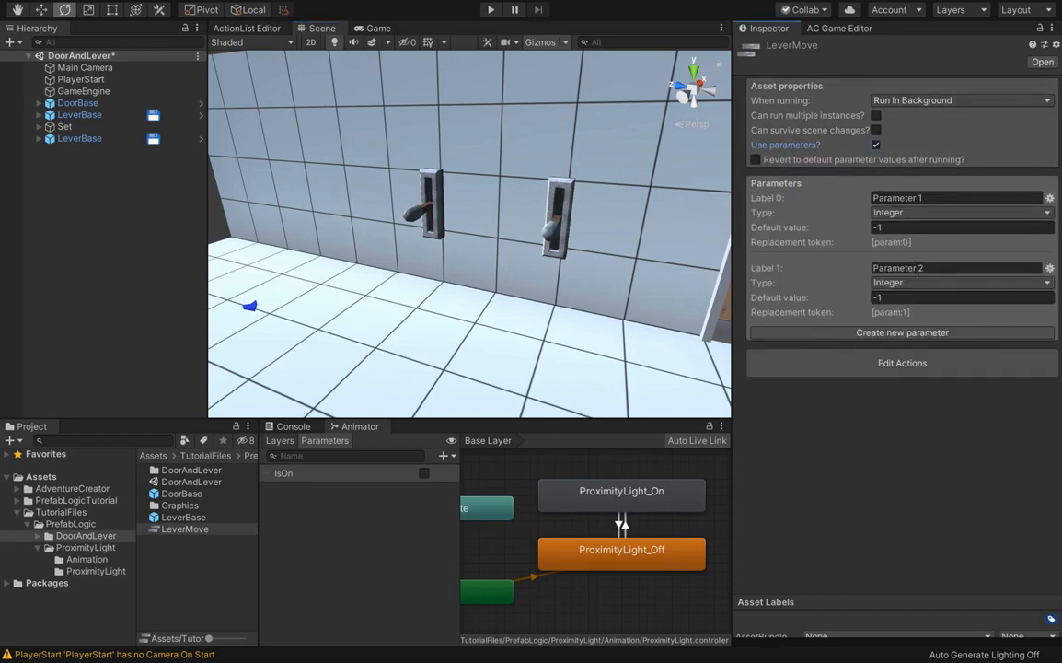
left_click(921, 333)
left_click(928, 404)
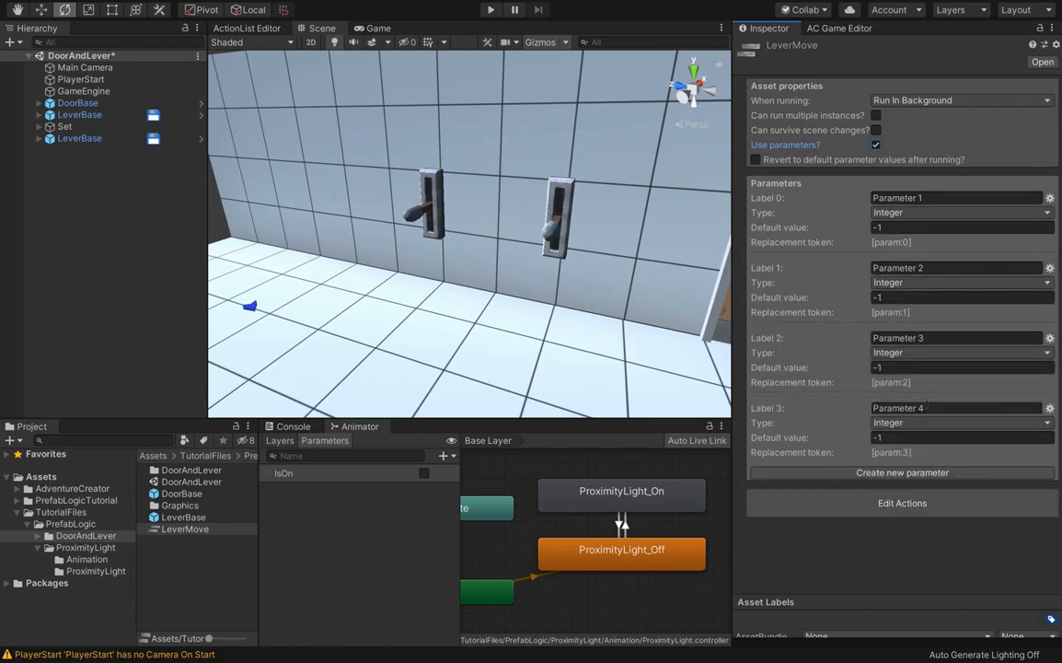
left_click(902, 503)
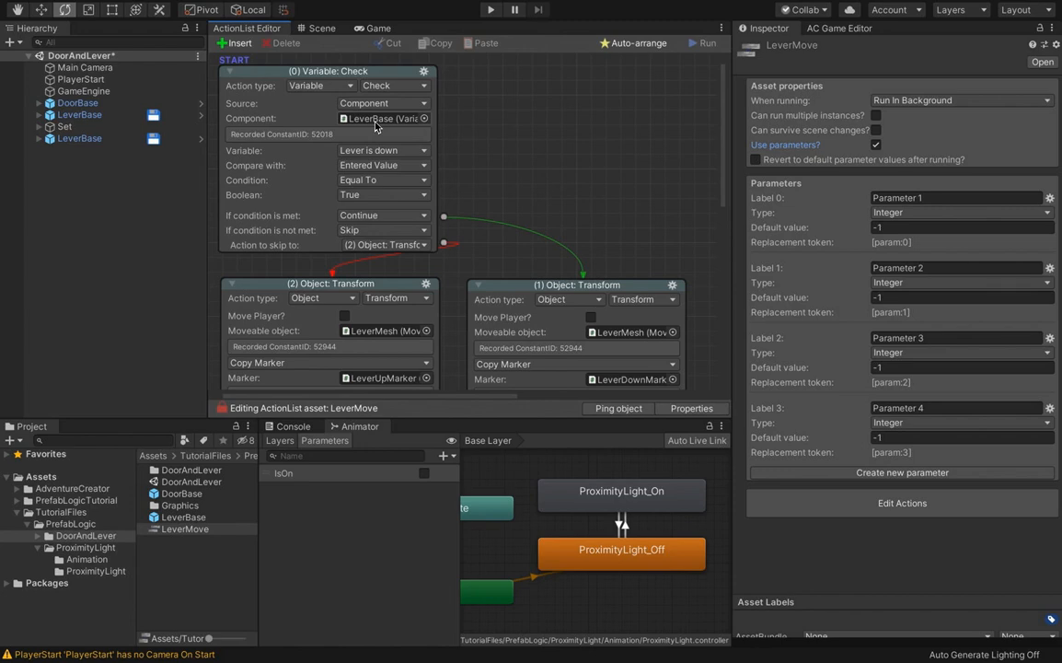
Make LeverMove's first parameter a Component Variable and label it "Lever variable".
left_click(928, 212)
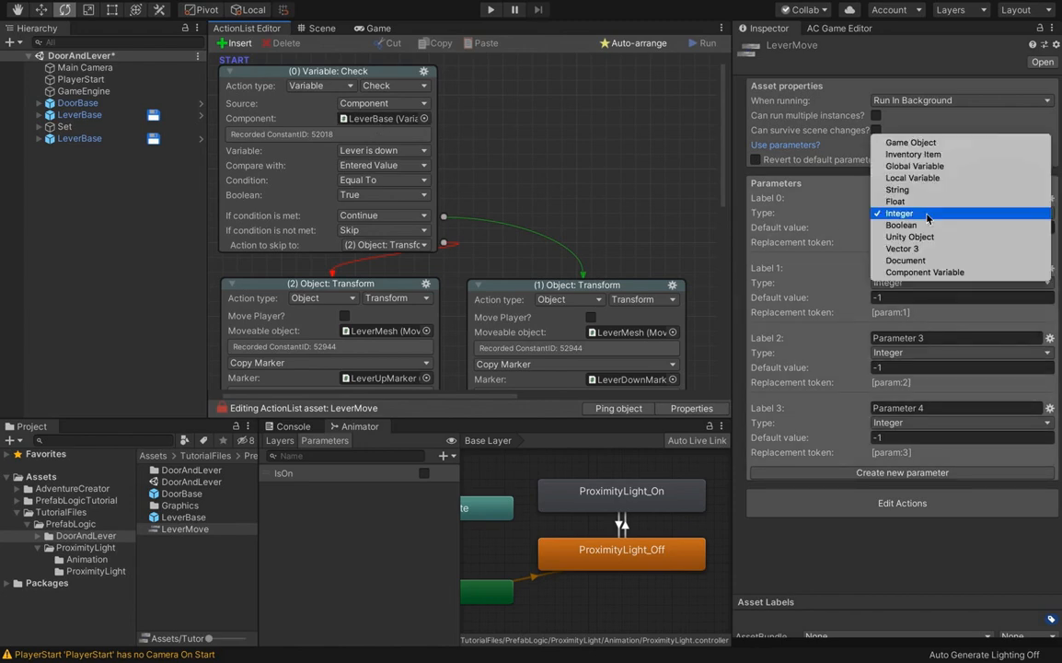
left_click(856, 271)
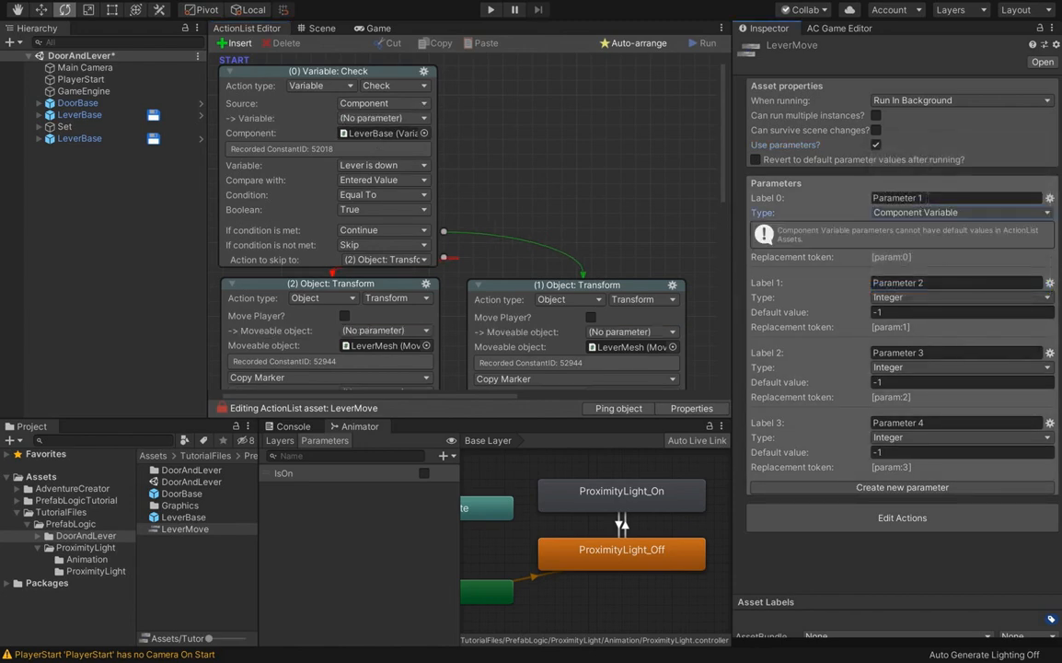
left_click(956, 197)
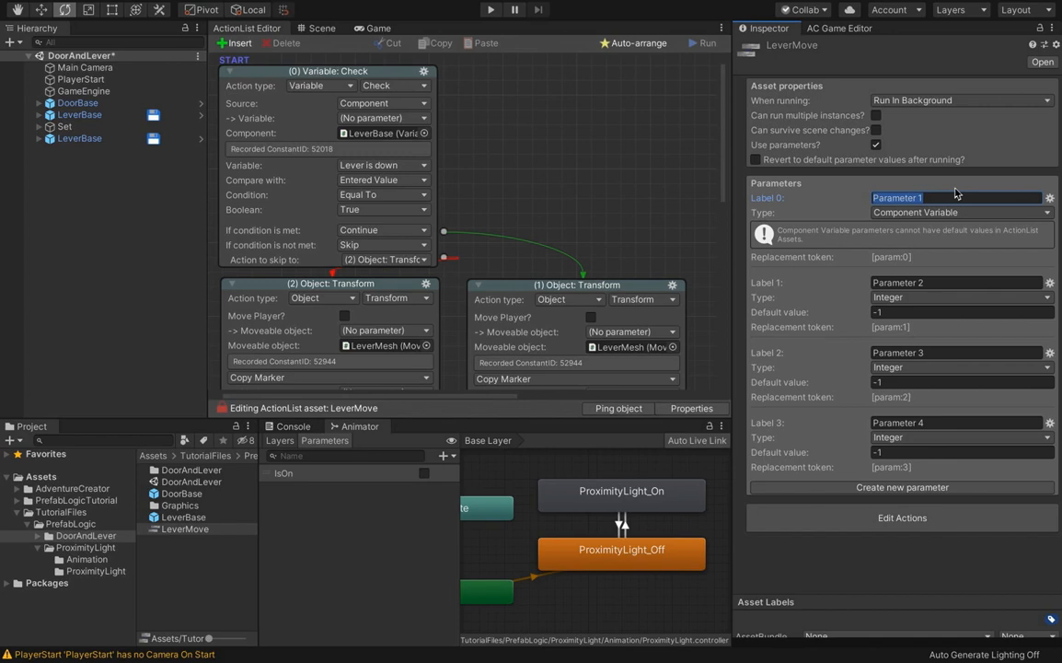
type("Lever variable")
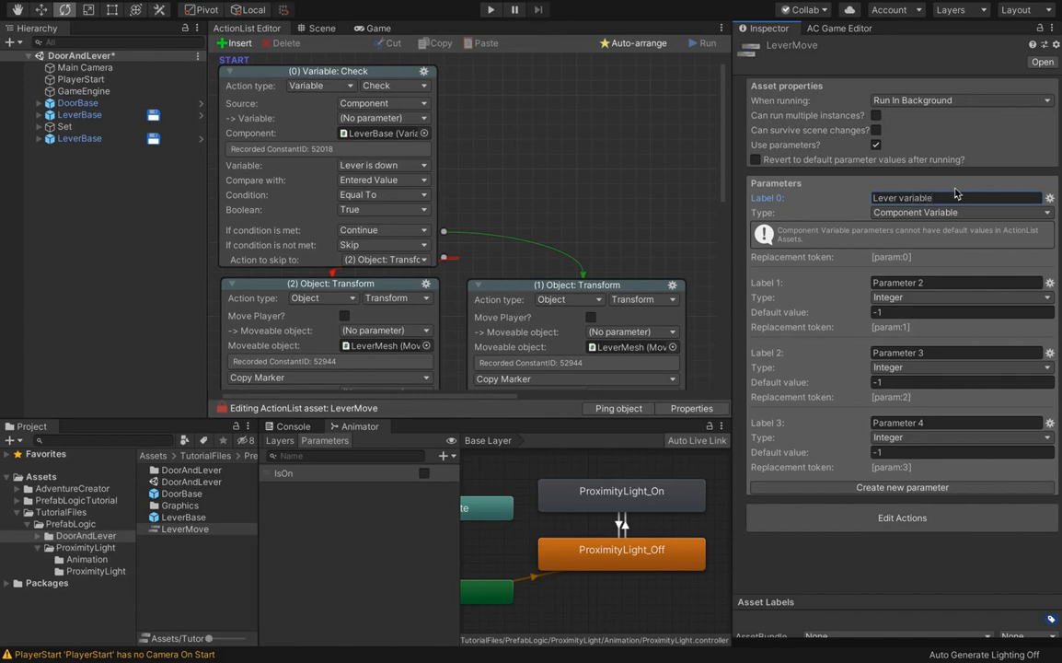
Link the variable in the Variable: Check action to the Lever variable parameter.
left_click(295, 125)
left_click(343, 117)
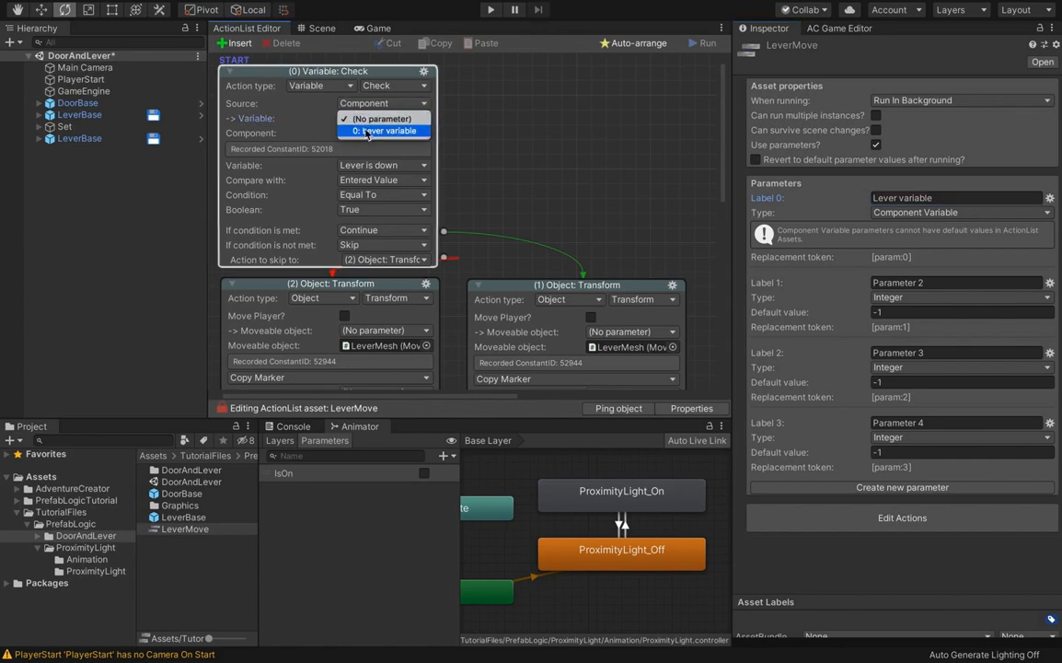
left_click(366, 131)
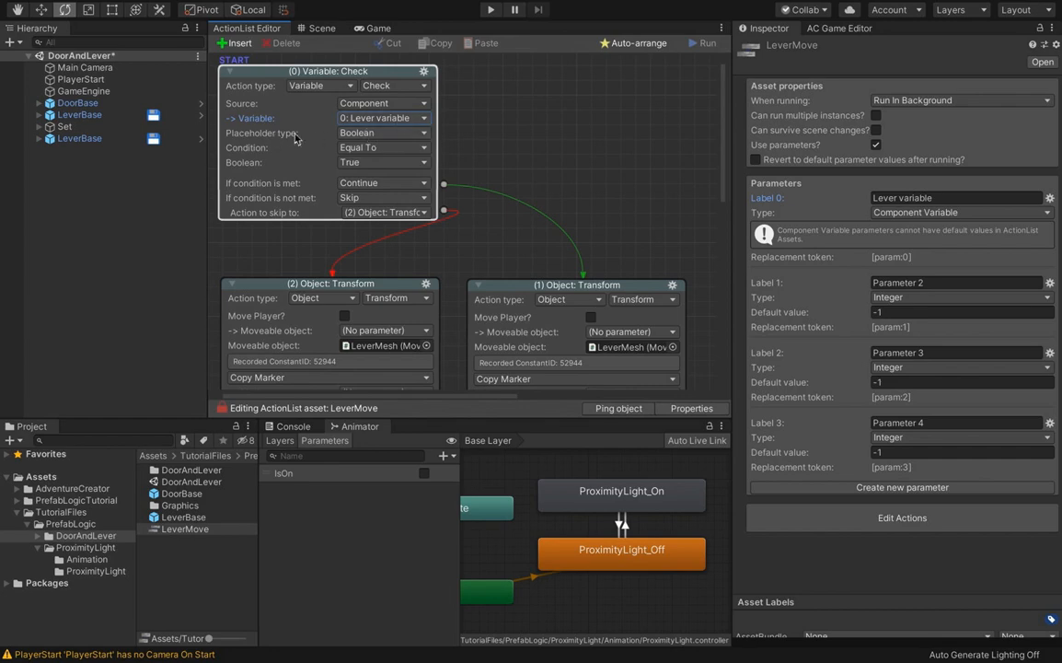
left_click(244, 137)
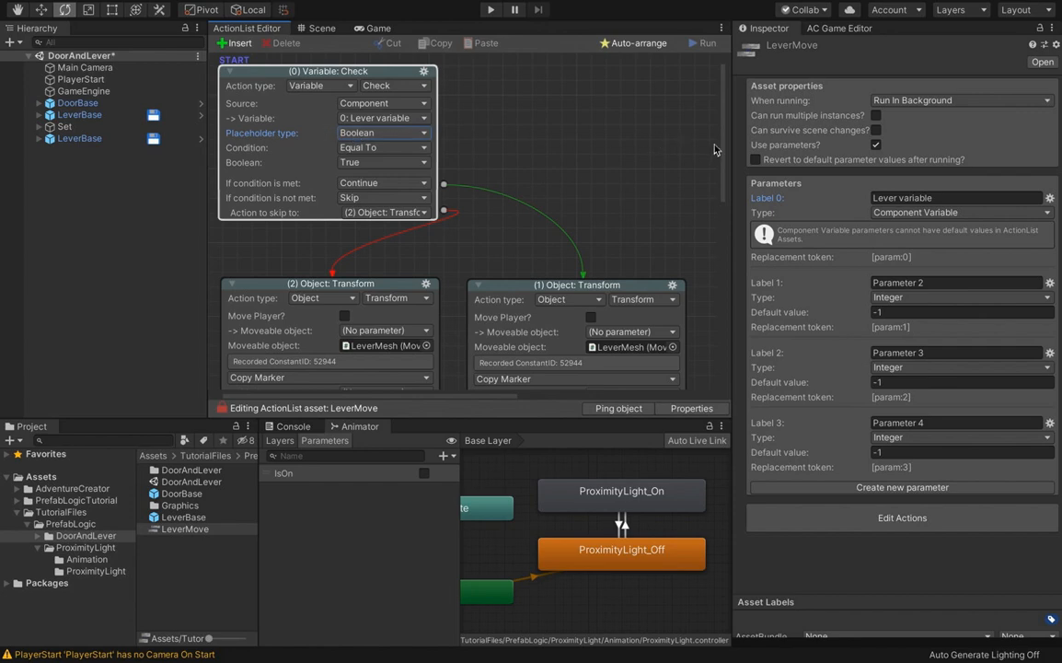
Make LeverMove's second parameter a Game Object and label it "Lever to move".
scroll(714, 150, "down", 5)
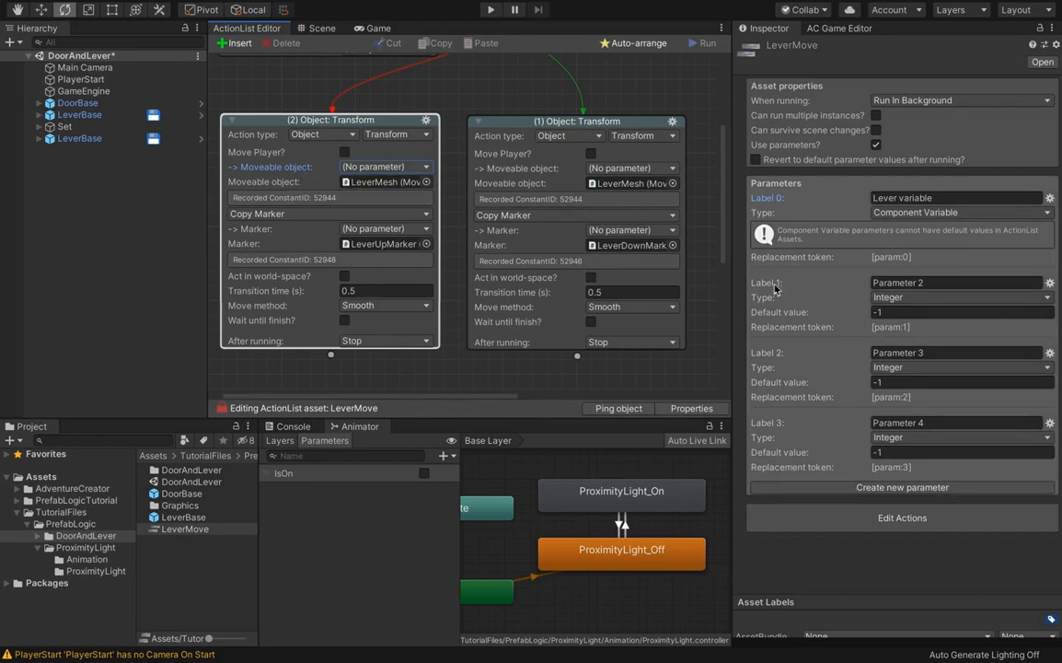
left_click(897, 299)
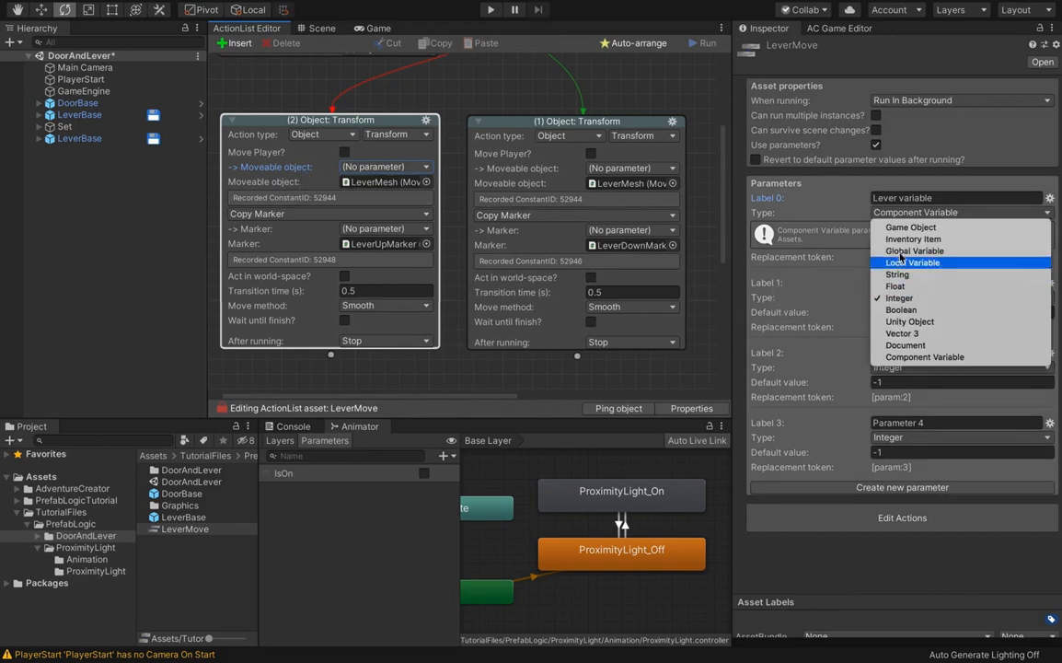
left_click(907, 227)
left_click(922, 282)
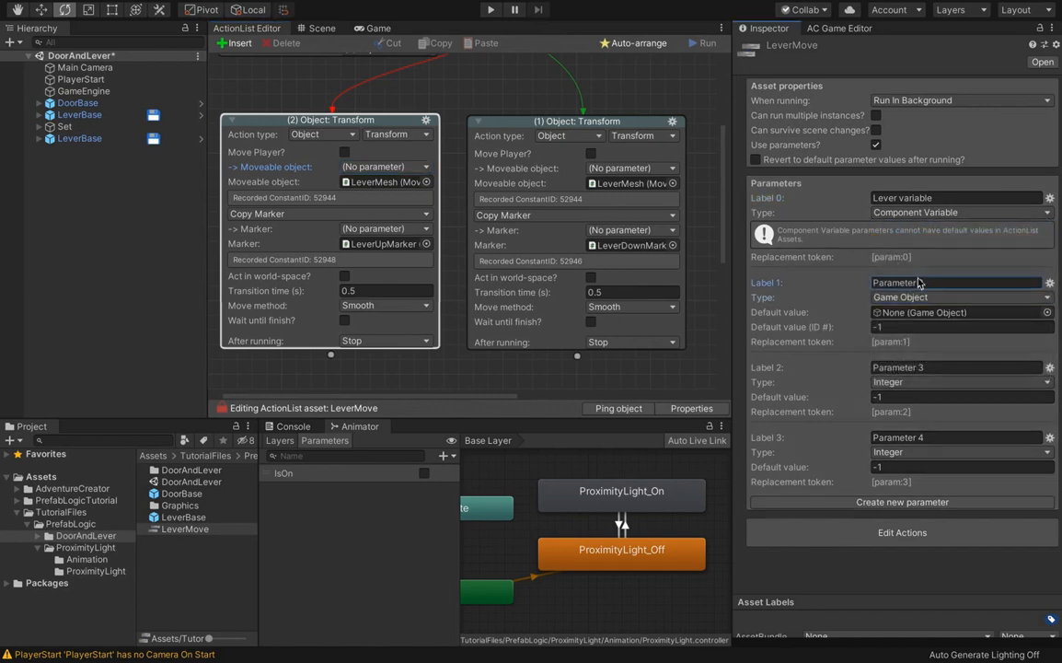
type("Lever to move")
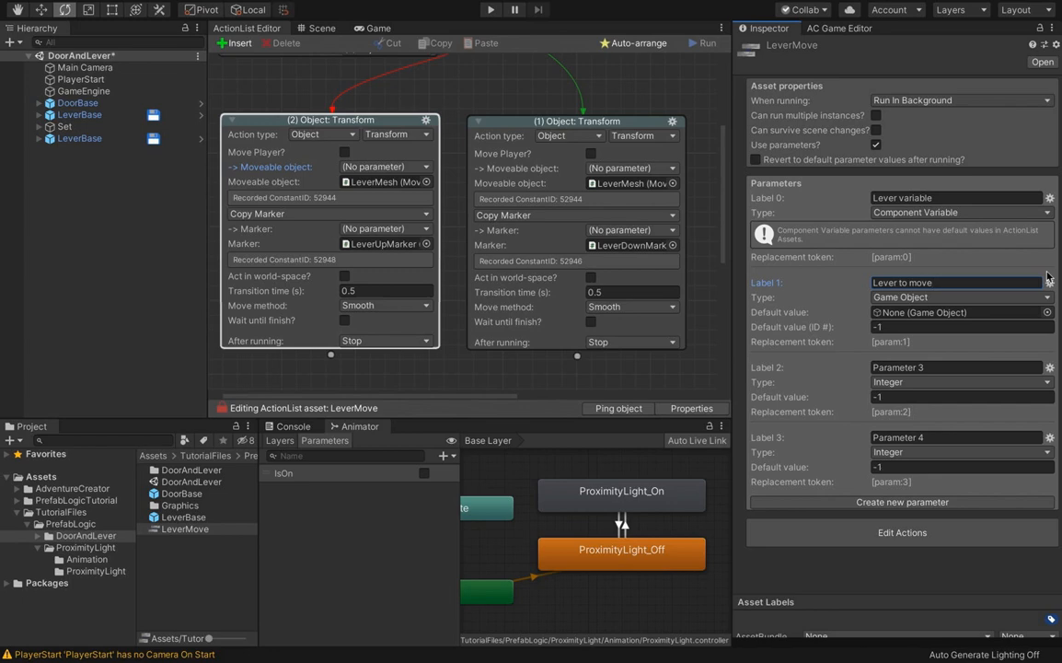
Link the moveable object in both Object: Transform actions to the Lever to move parameter.
left_click(513, 183)
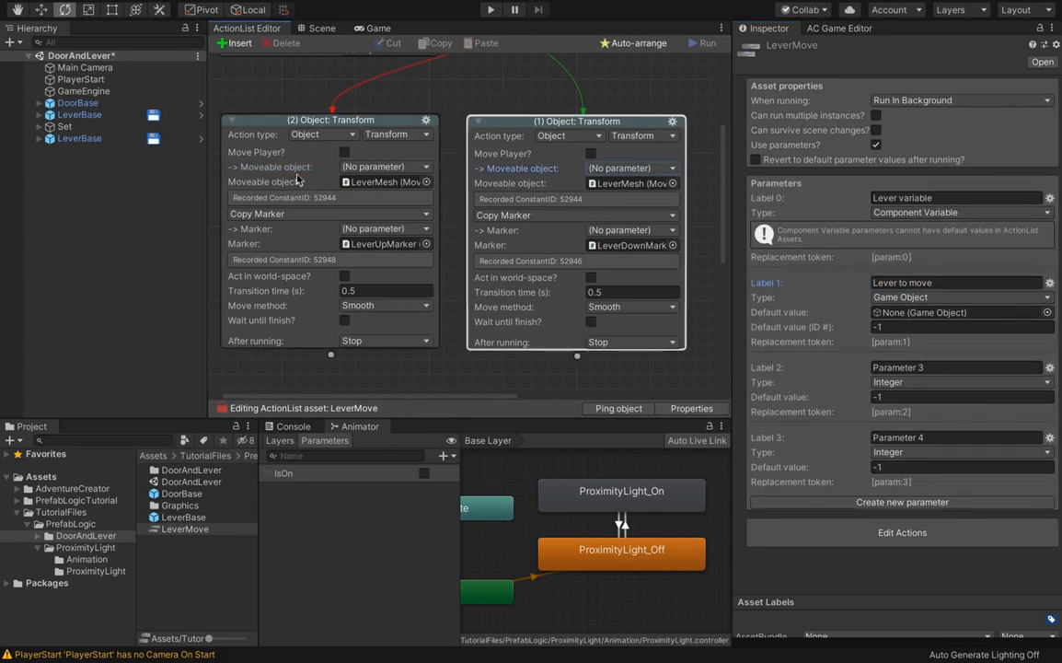
left_click(362, 170)
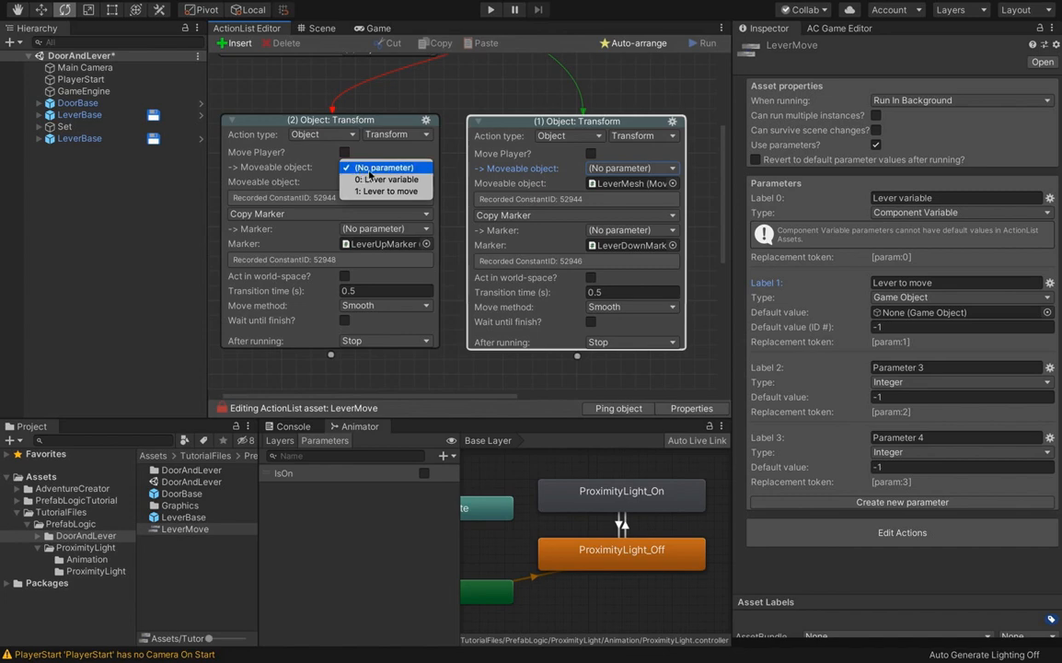
left_click(384, 191)
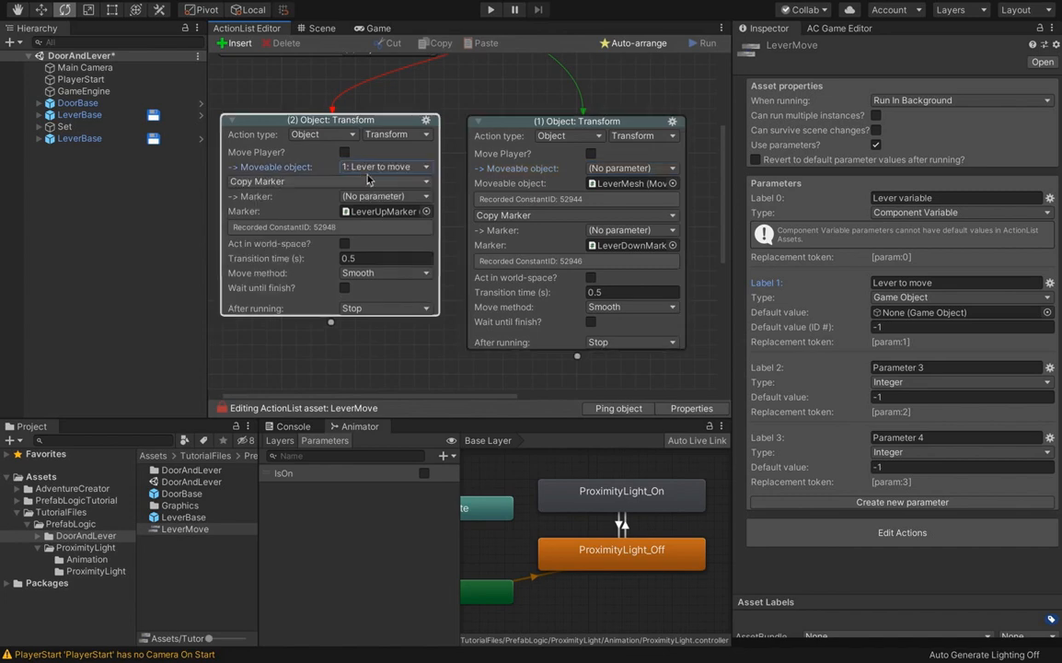
left_click(613, 168)
left_click(611, 194)
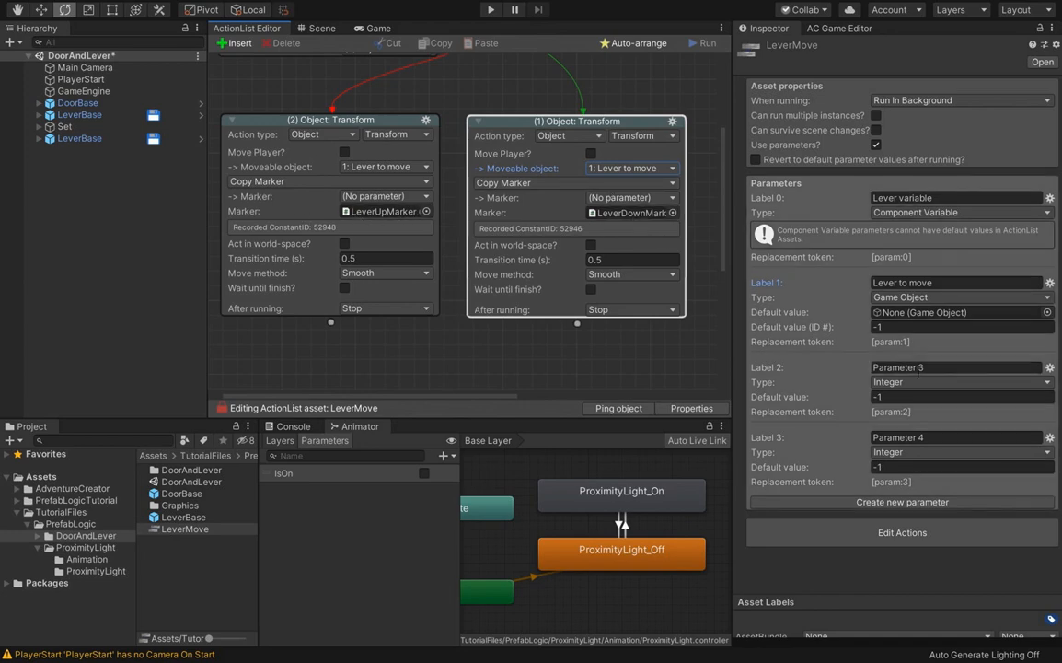
Make the third and fourth parameters Game Objects and label them "Up marker" and "Down marker".
left_click(957, 382)
left_click(897, 310)
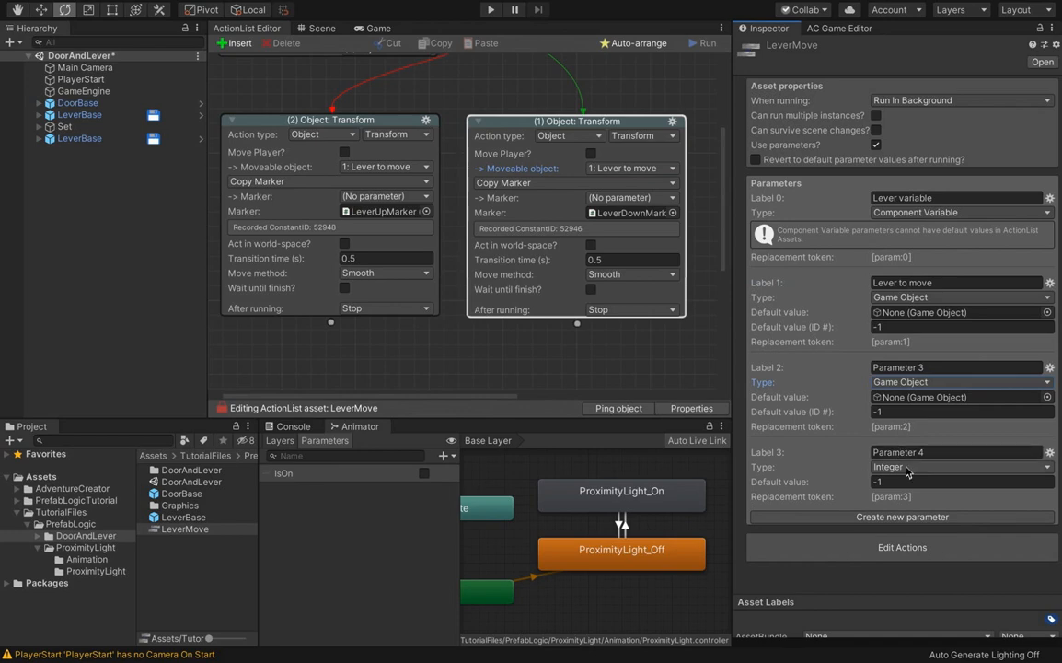
left_click(900, 466)
left_click(897, 396)
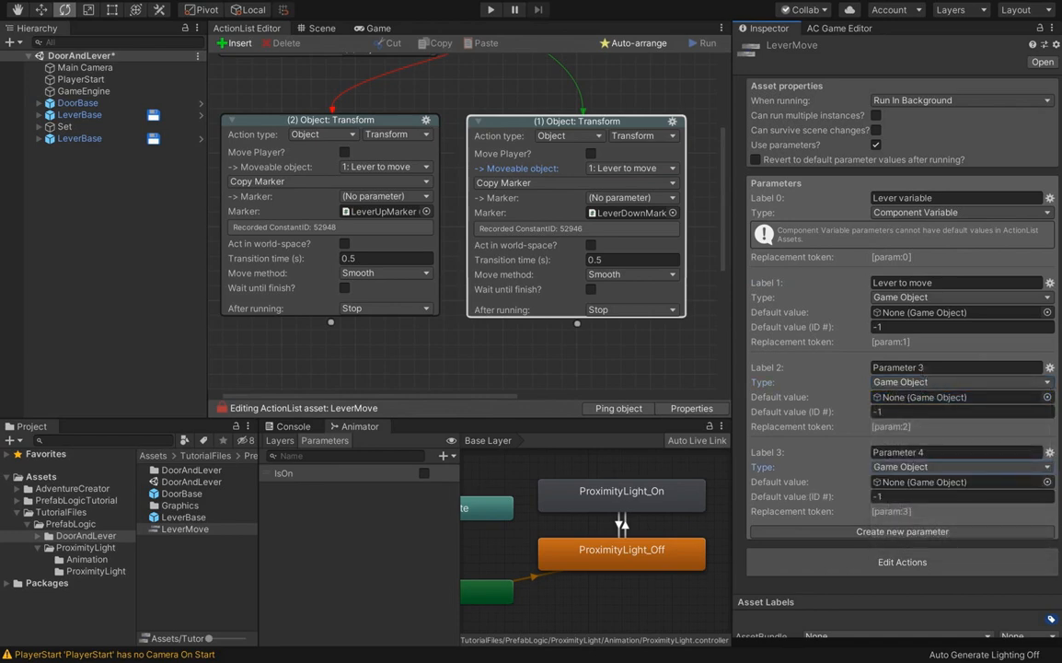
left_click(957, 367)
type("Up marker")
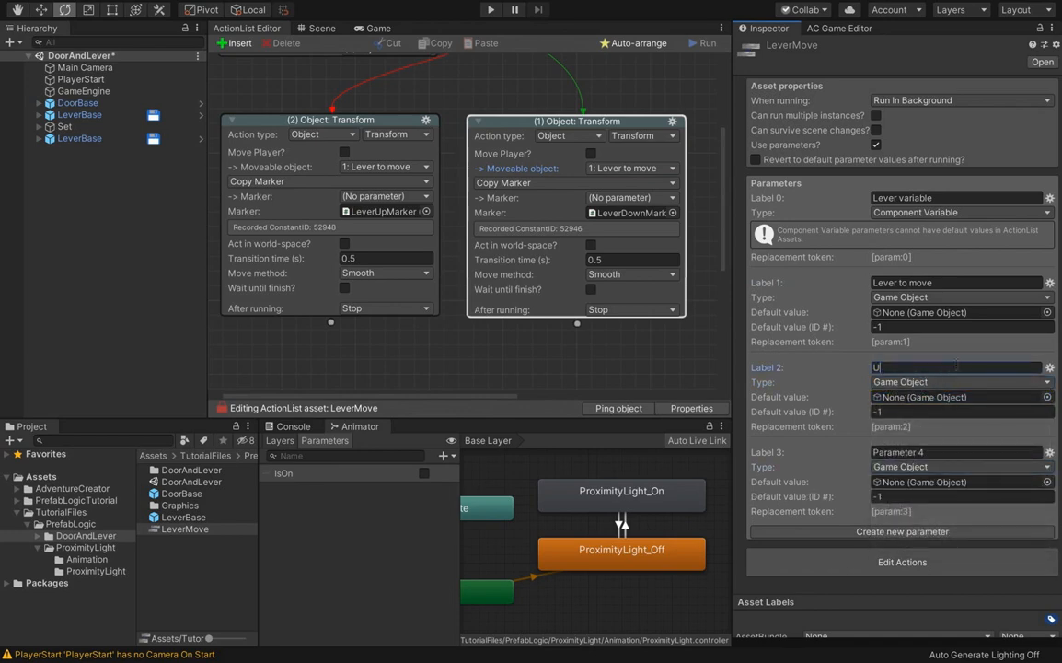
left_click(955, 451)
type("Down marker")
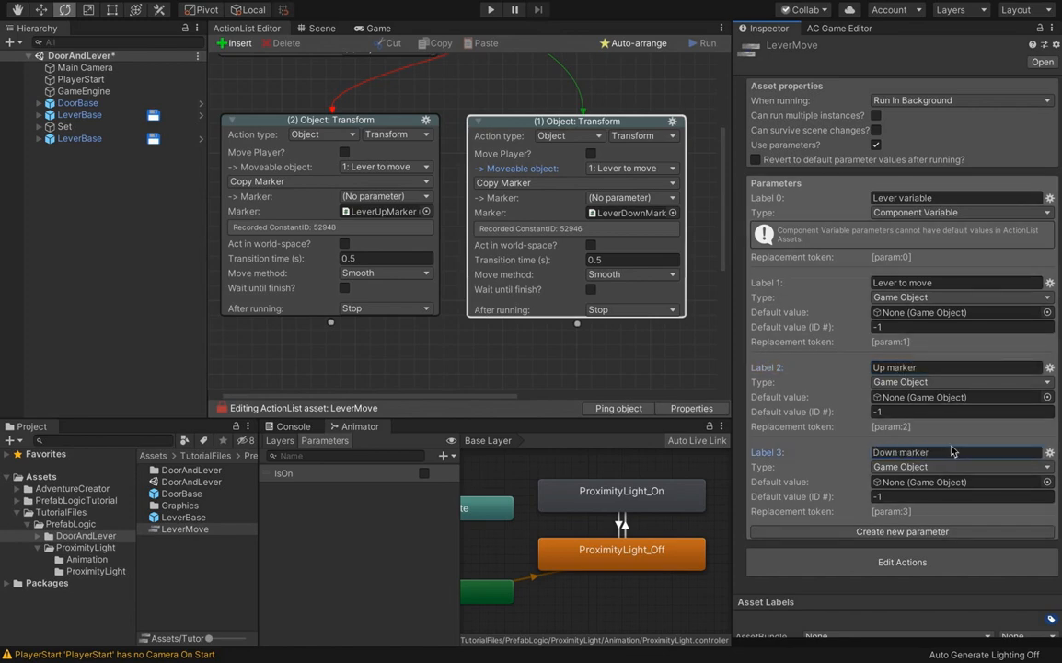
Link the marker in Object: Transform action 2 to Up marker and the one in action 1 to Down marker.
left_click(244, 186)
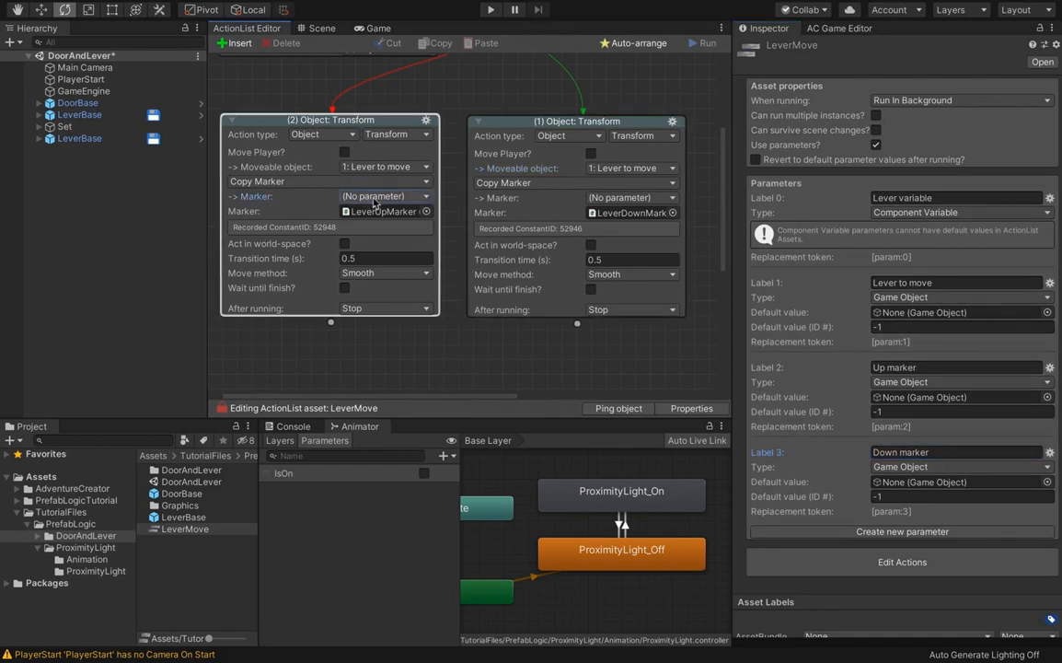
left_click(374, 199)
left_click(368, 213)
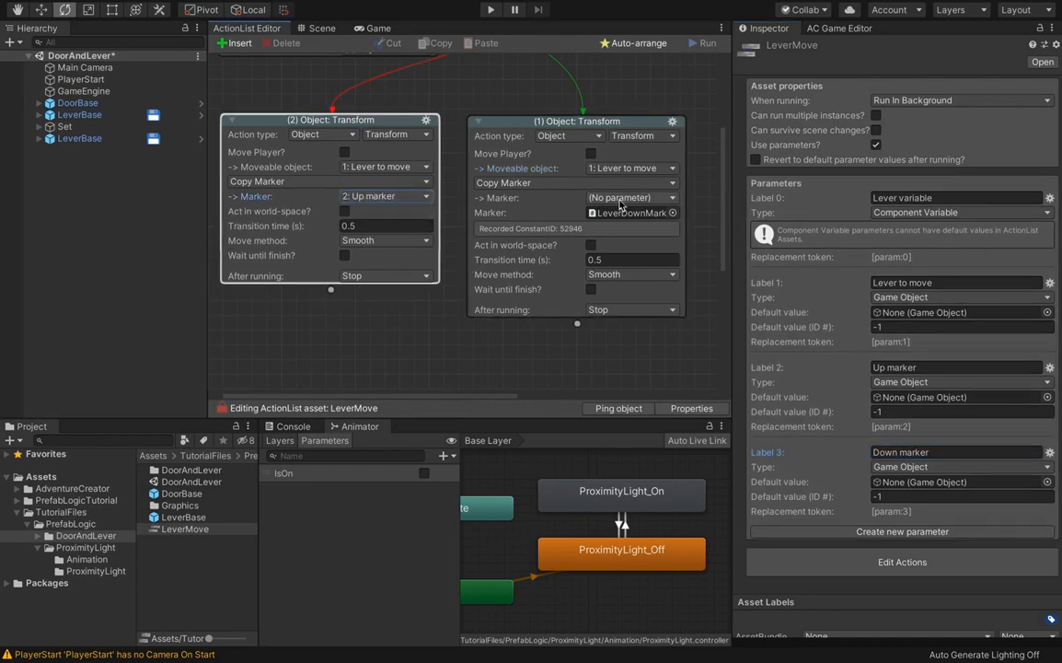
left_click(620, 198)
left_click(628, 245)
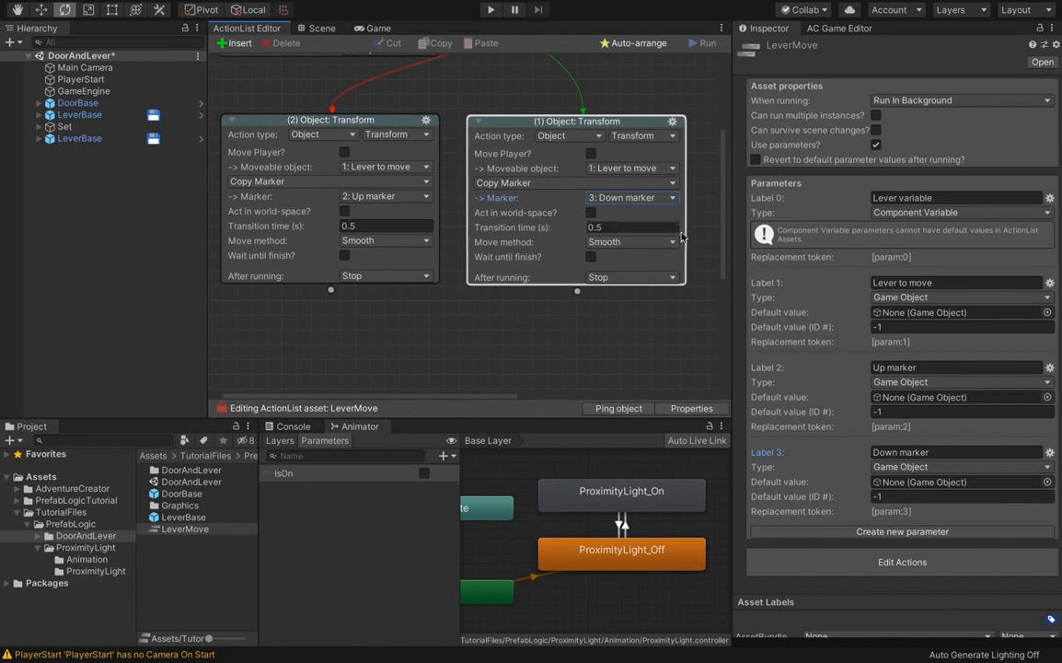
scroll(673, 126, "up", 5)
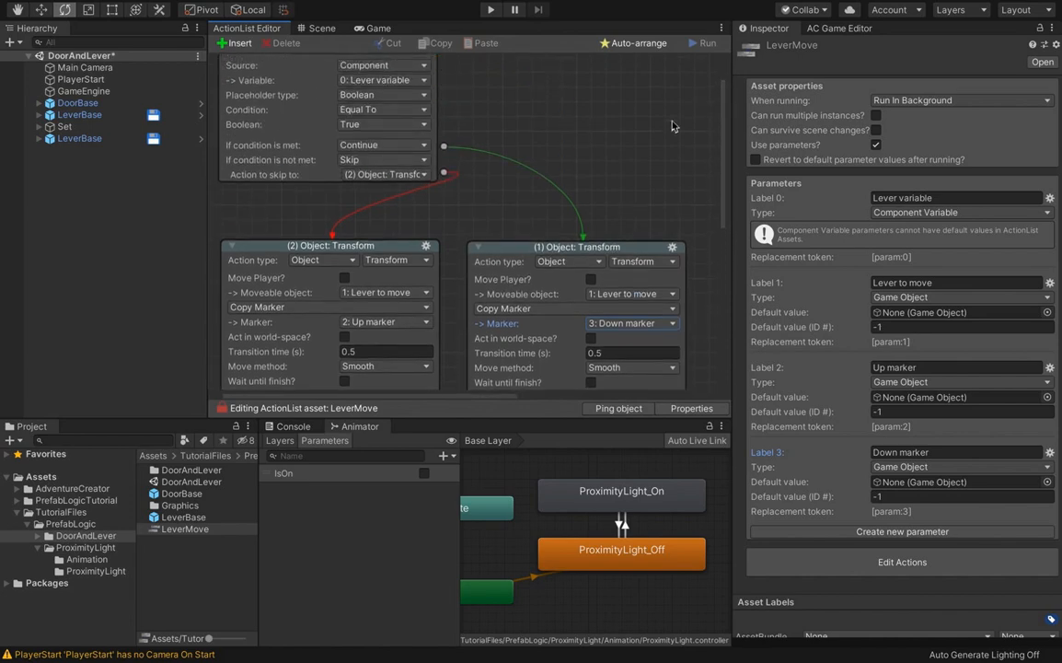
Auto-arrange the actions in the LeverMove ActionList and return to the scene's two wall levers.
left_click(641, 45)
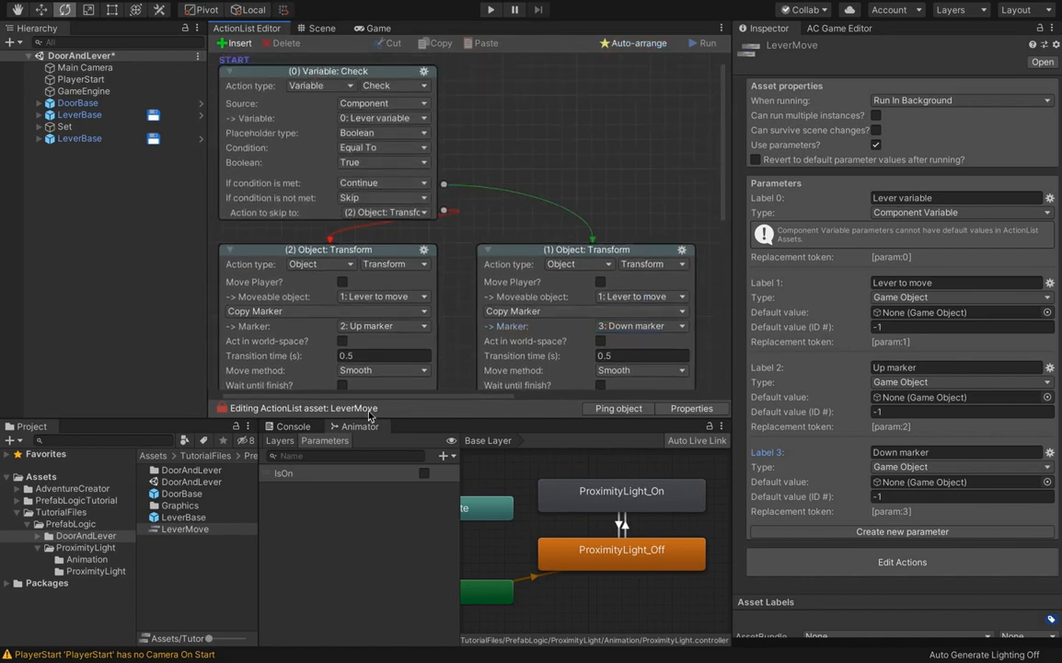
left_click(318, 27)
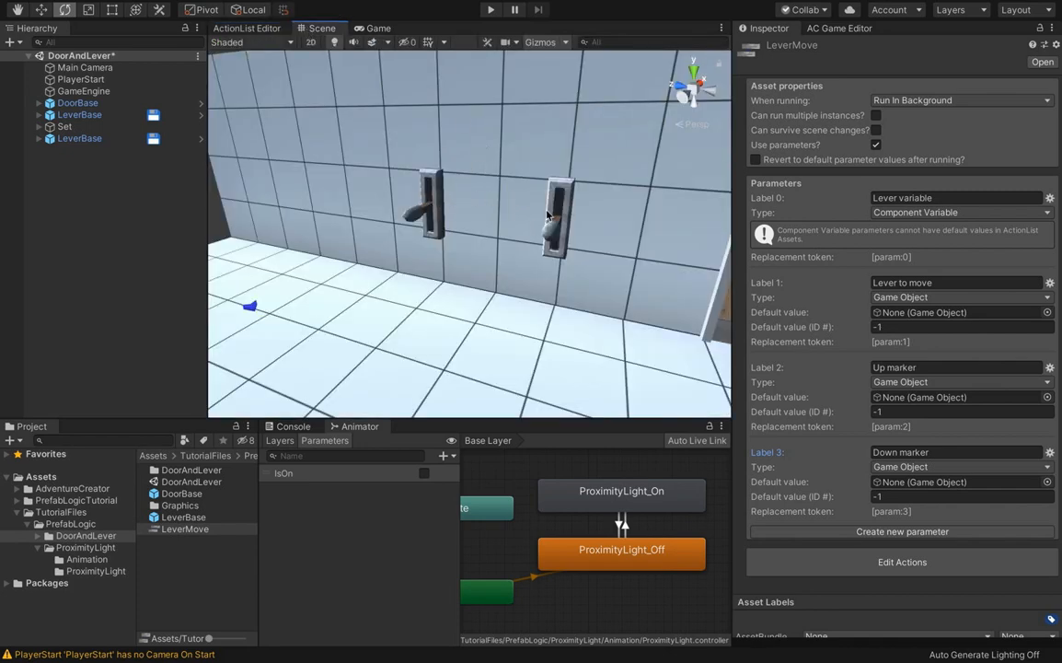
middle_click_drag(549, 216, 490, 207)
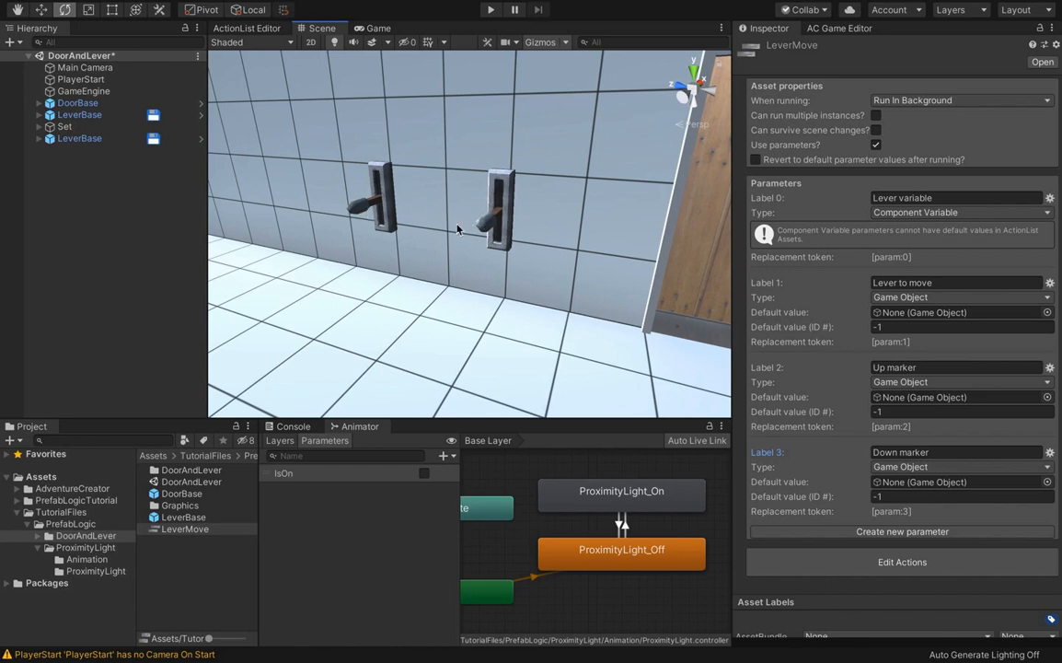
Open the LeverBase prefab for editing and start adding an Adventure Creator component to its root object.
left_click(102, 125)
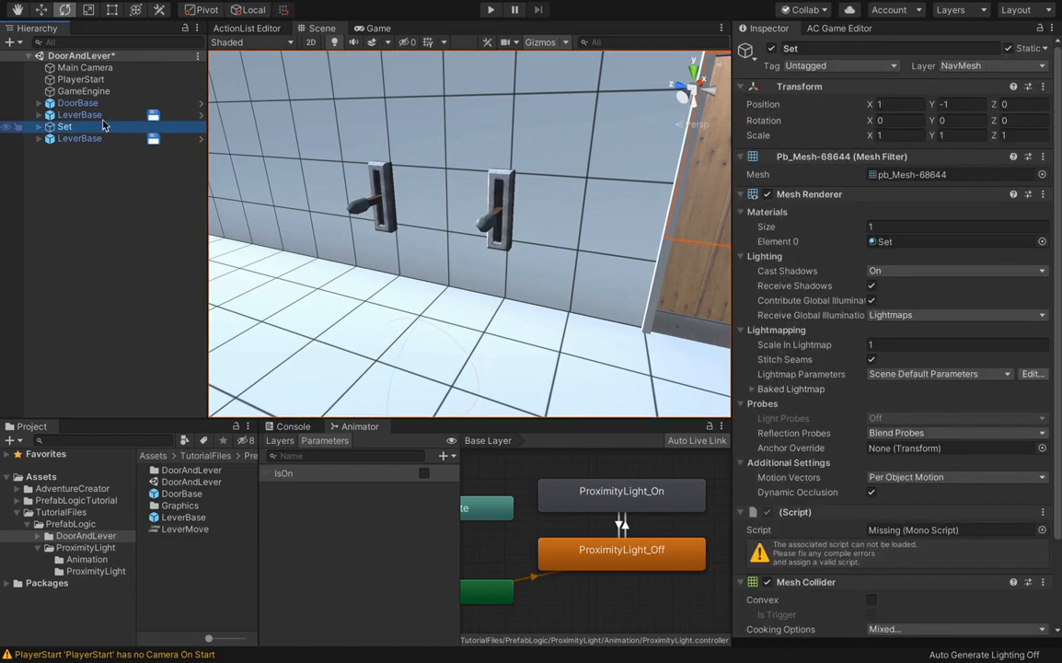
left_click(102, 117)
scroll(955, 405, "down", 3)
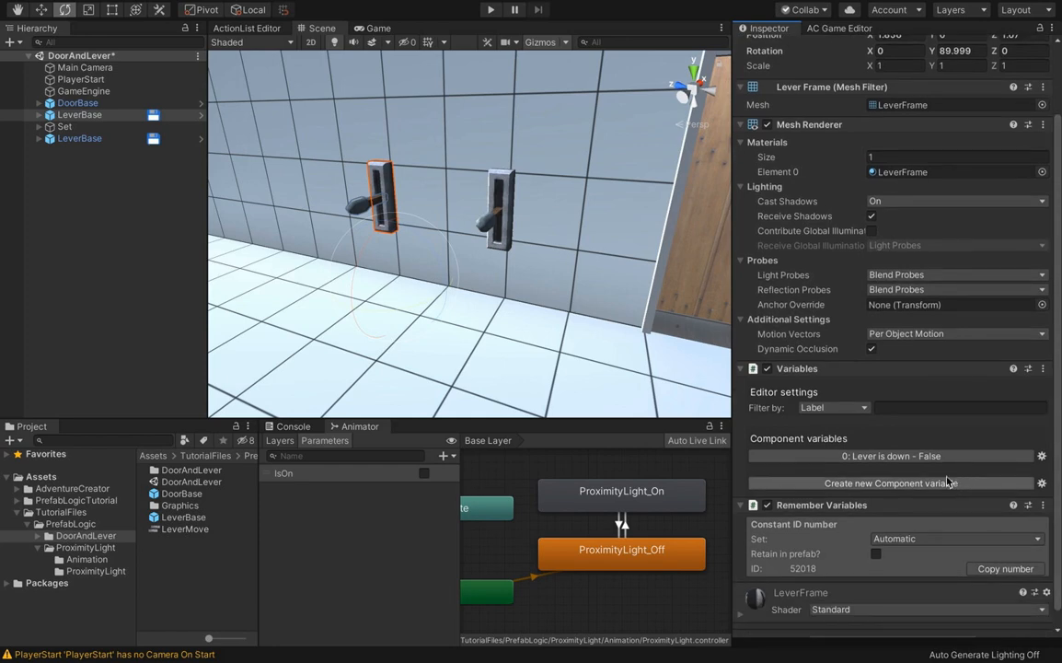
left_click(200, 115)
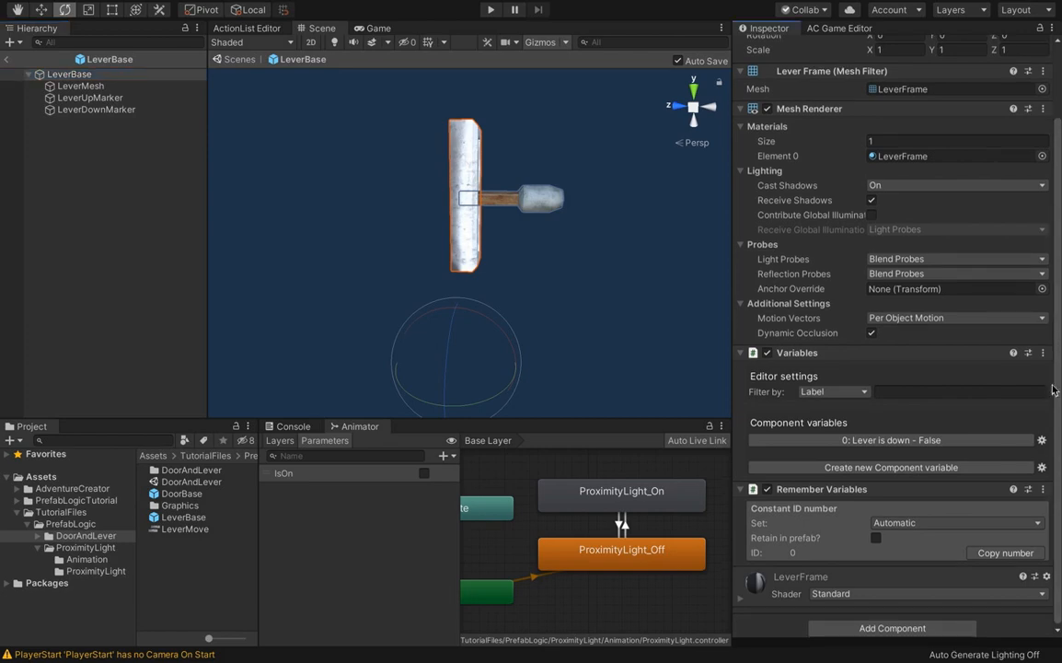
left_click(892, 627)
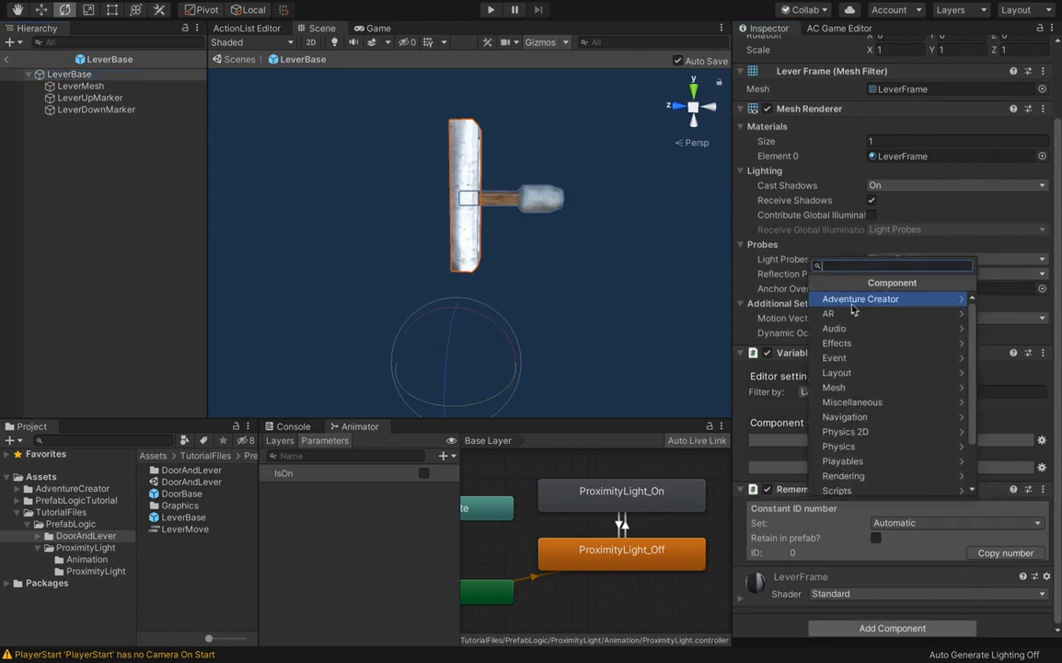
left_click(852, 306)
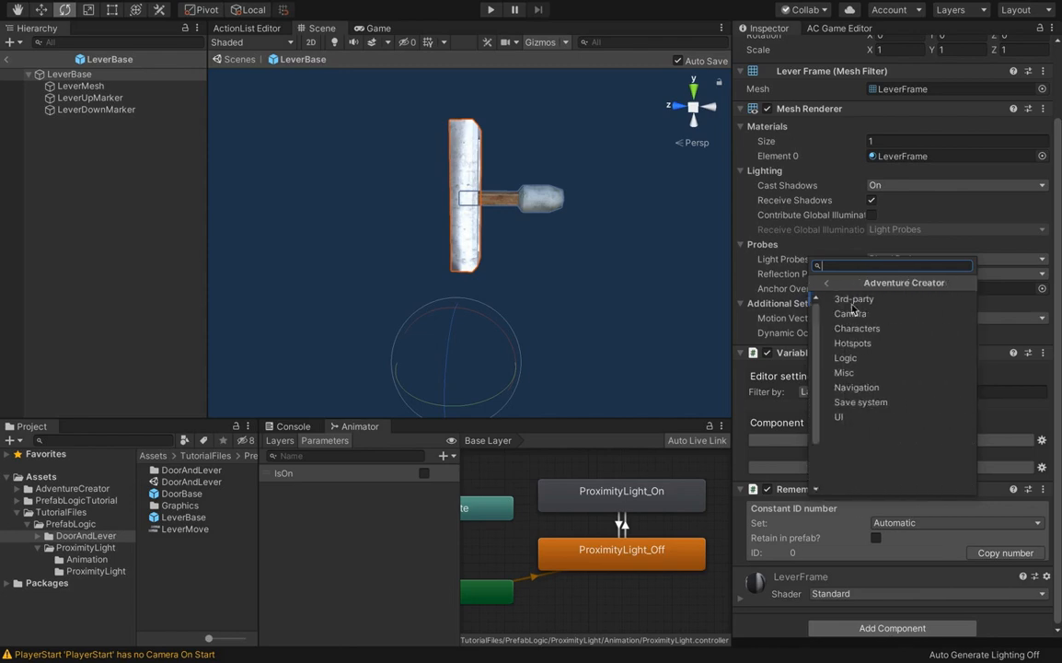
Add an Adventure Creator ActionList starter component to the LeverBase prefab.
left_click(856, 357)
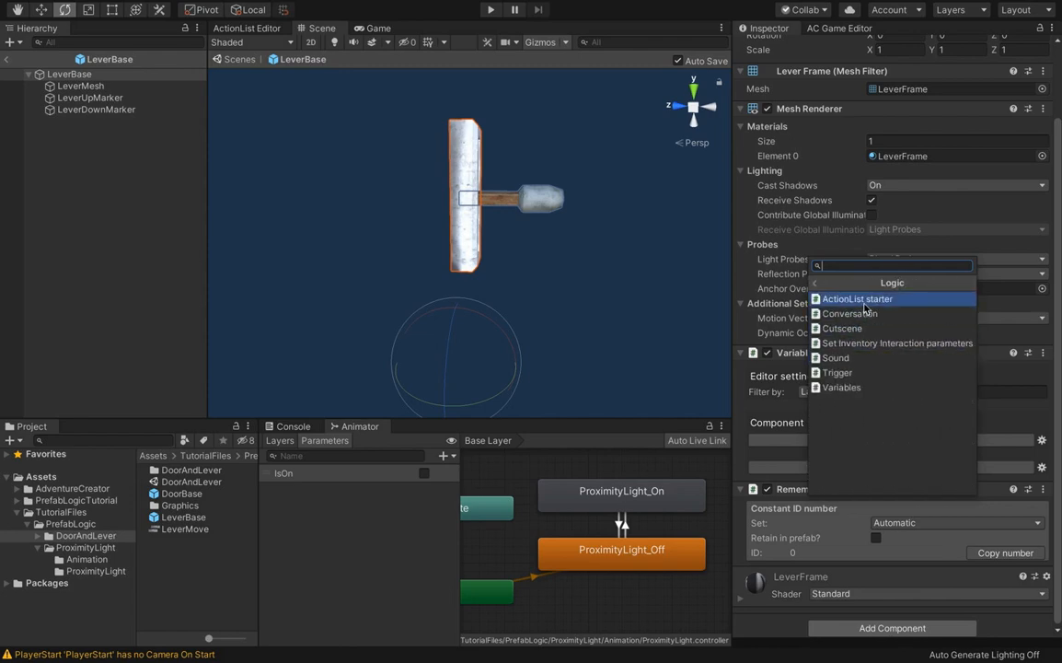
left_click(865, 306)
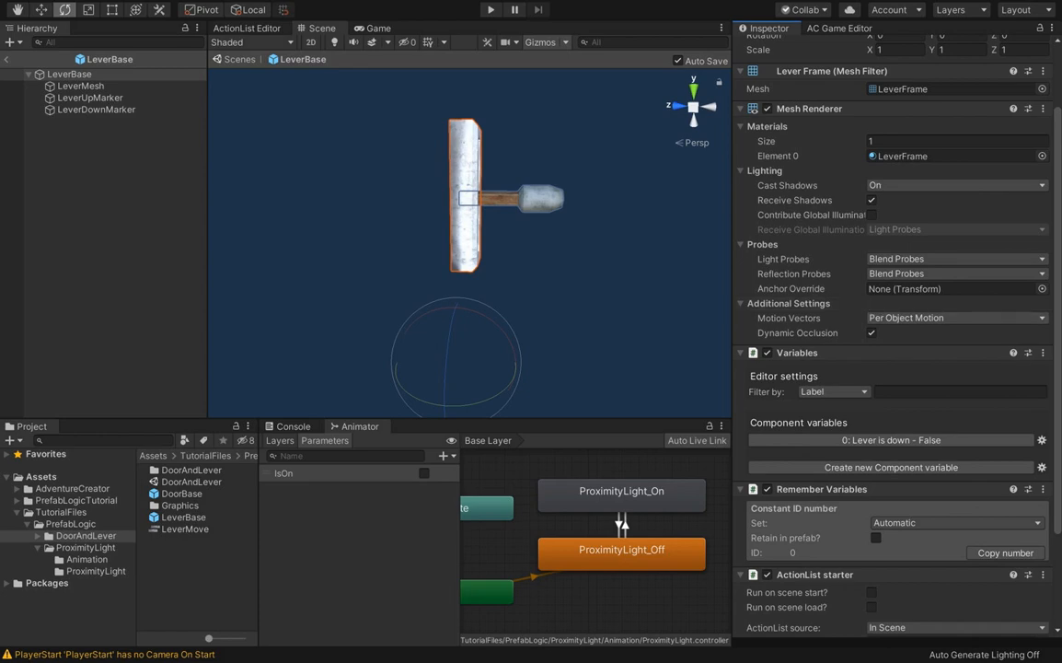
scroll(864, 305, "down", 2)
scroll(1050, 475, "down", 3)
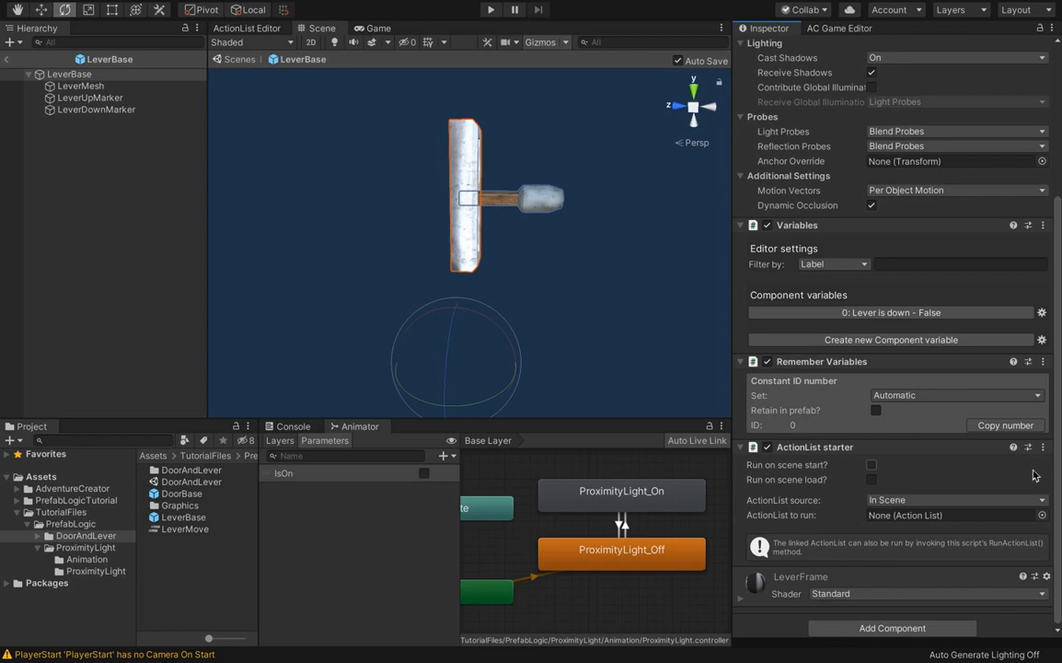
Set the ActionList starter to run on scene start and scene load, with source Asset File and LeverMove as the asset to run.
left_click(872, 466)
left_click(872, 479)
left_click(884, 500)
left_click(895, 518)
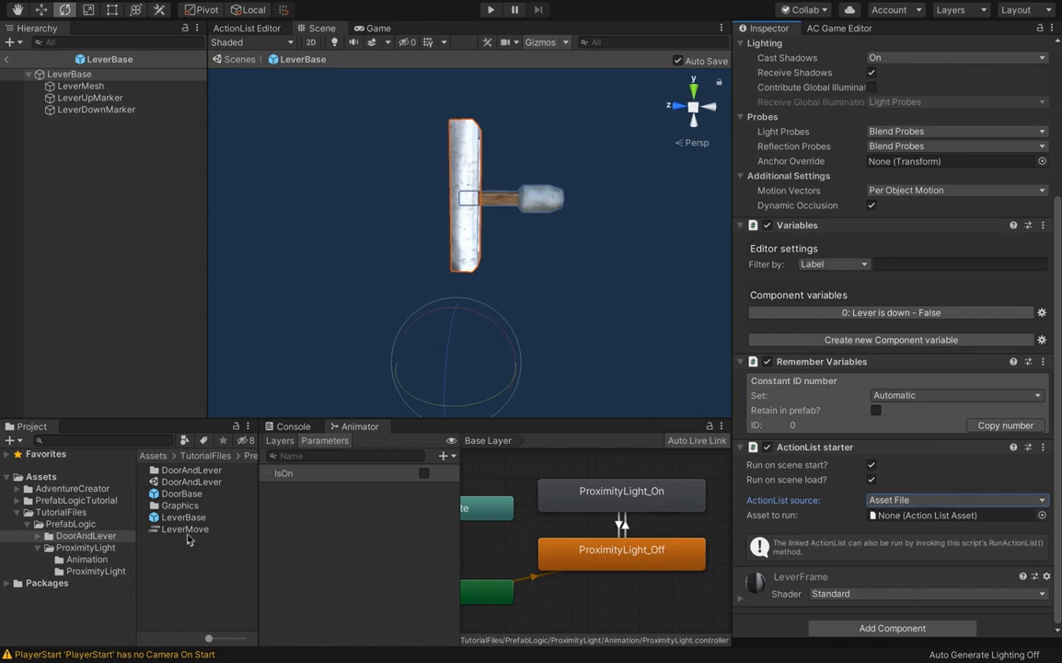
left_click_drag(180, 529, 875, 519)
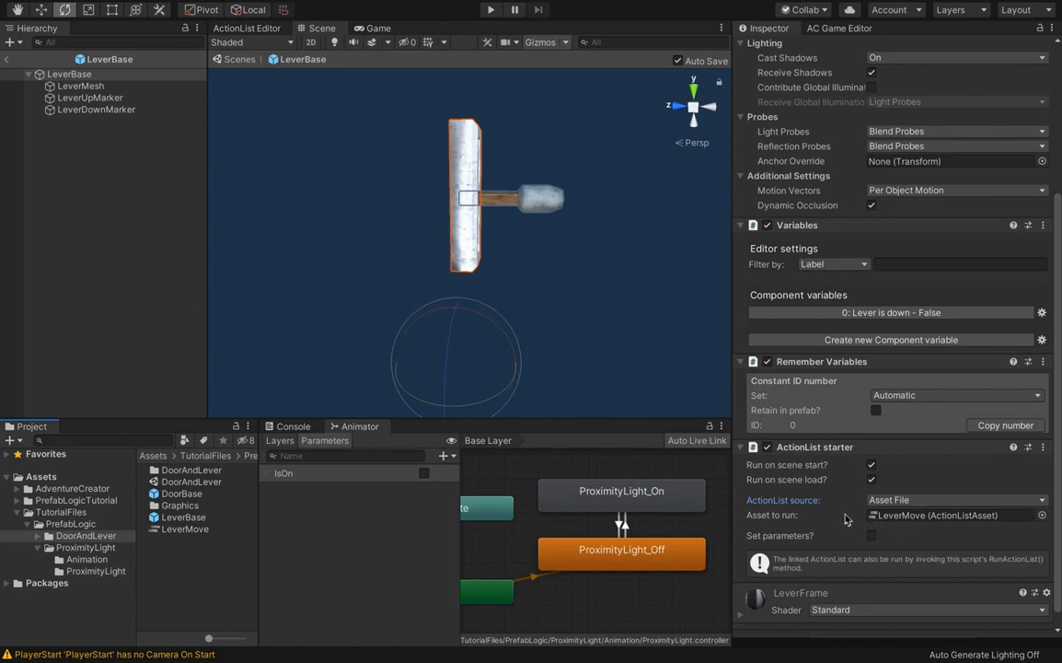
Review the LeverMove asset's parameters and enable Set parameters on LeverBase's ActionList starter.
left_click(184, 529)
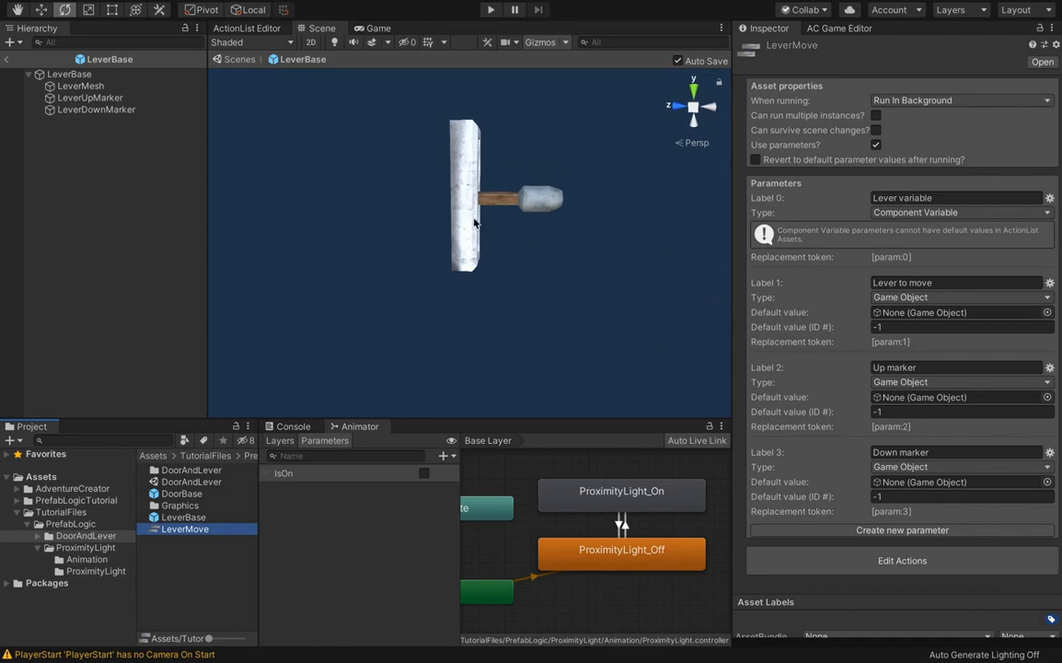
left_click(69, 73)
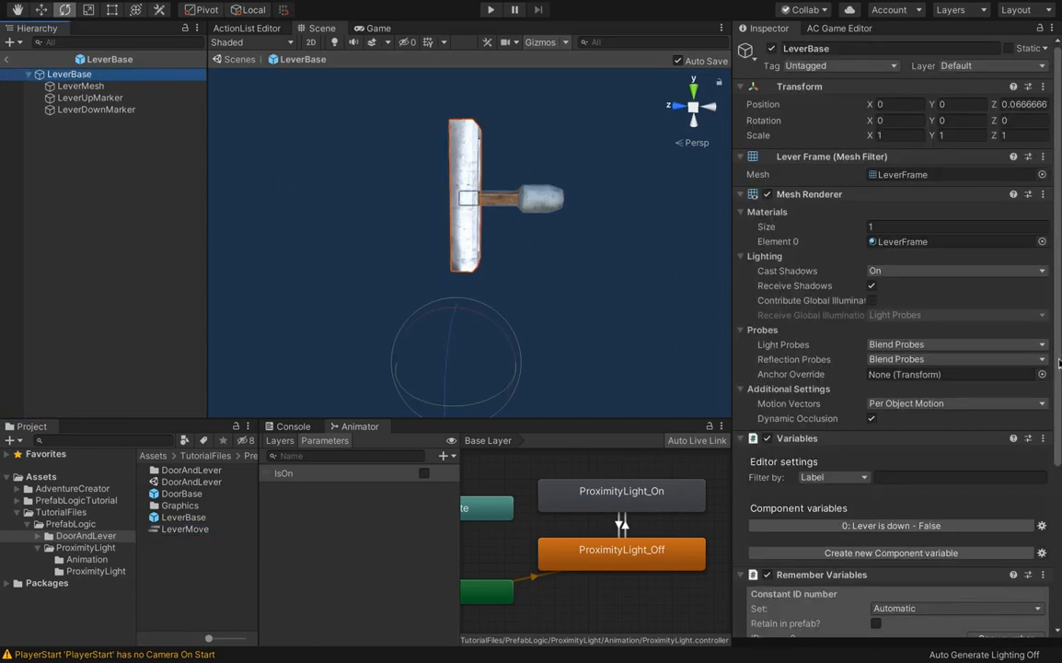
scroll(921, 414, "down", 5)
left_click(872, 531)
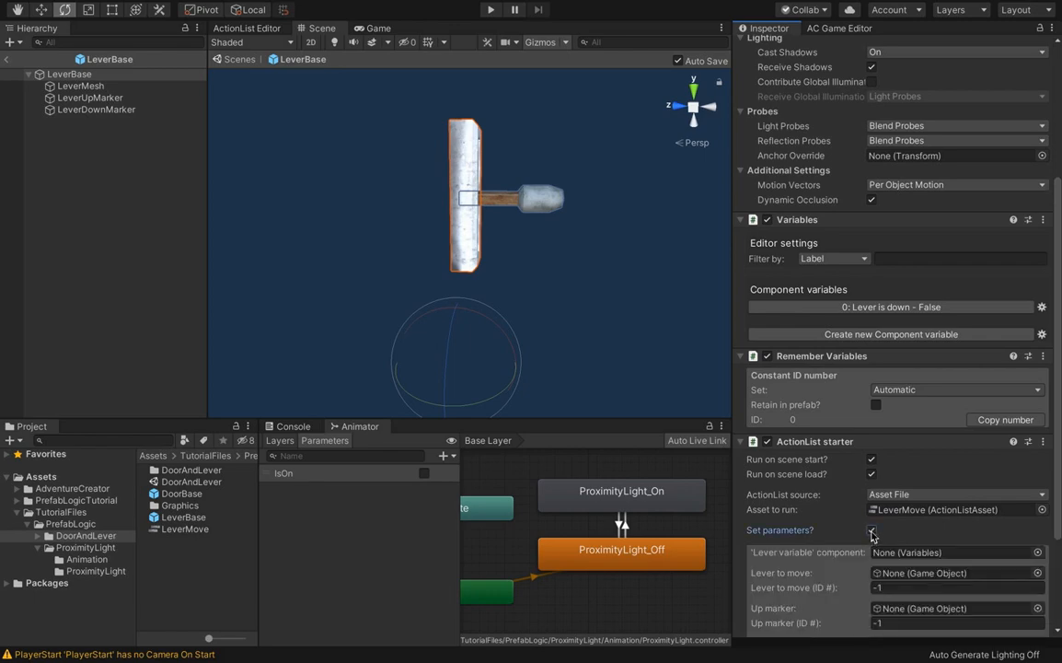
scroll(925, 517, "down", 3)
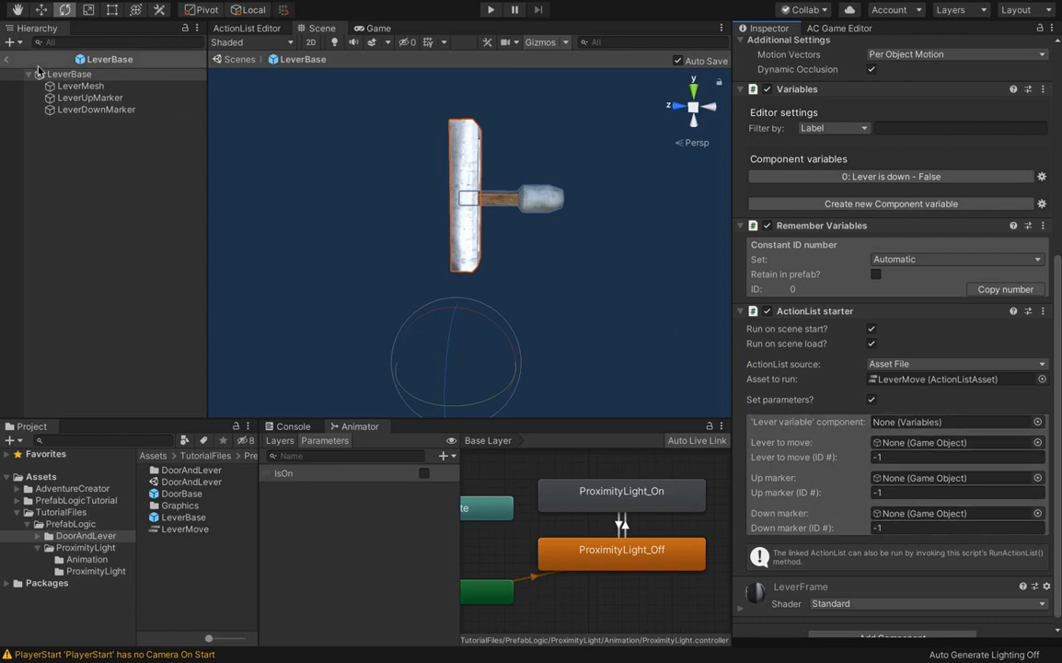
Assign LeverBase as the 'Lever variable' component and choose Lever is down as the variable.
left_click_drag(51, 74, 914, 423)
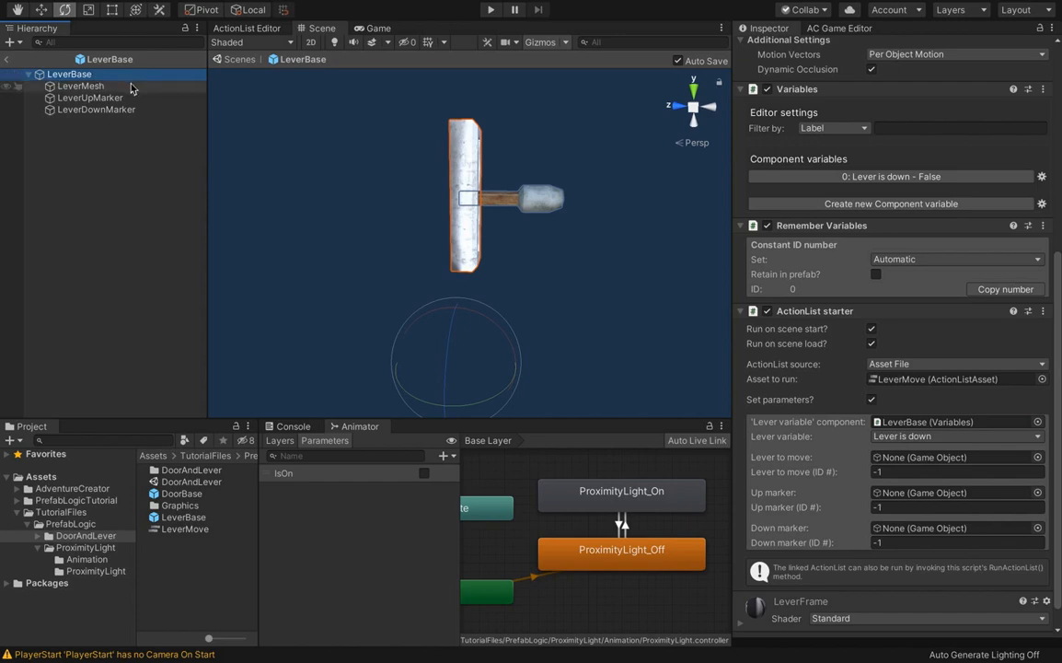
left_click(904, 438)
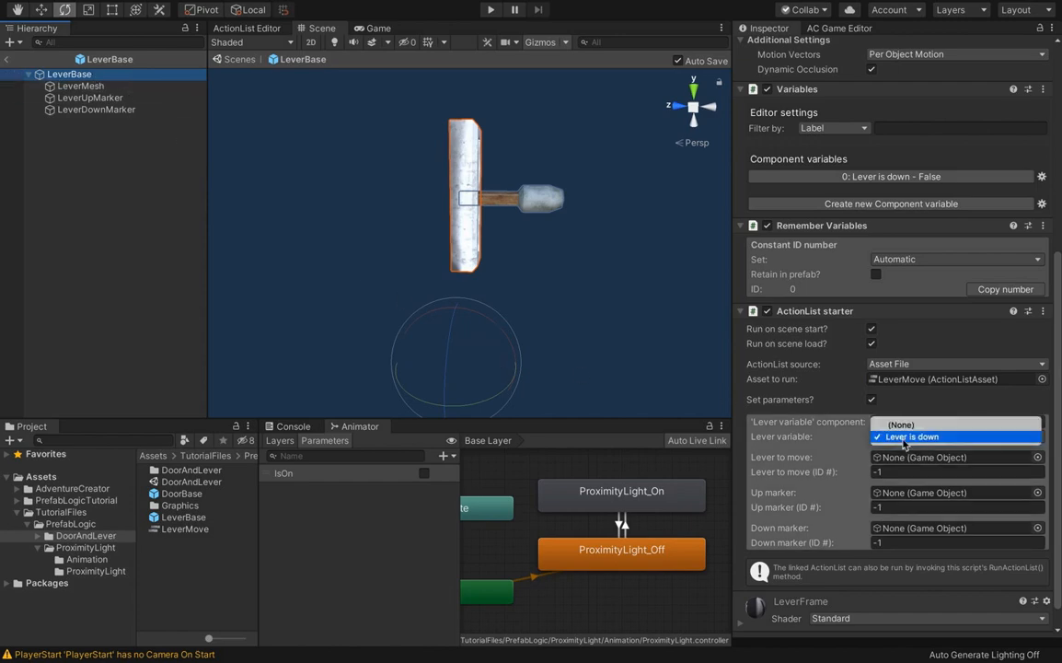
left_click(924, 441)
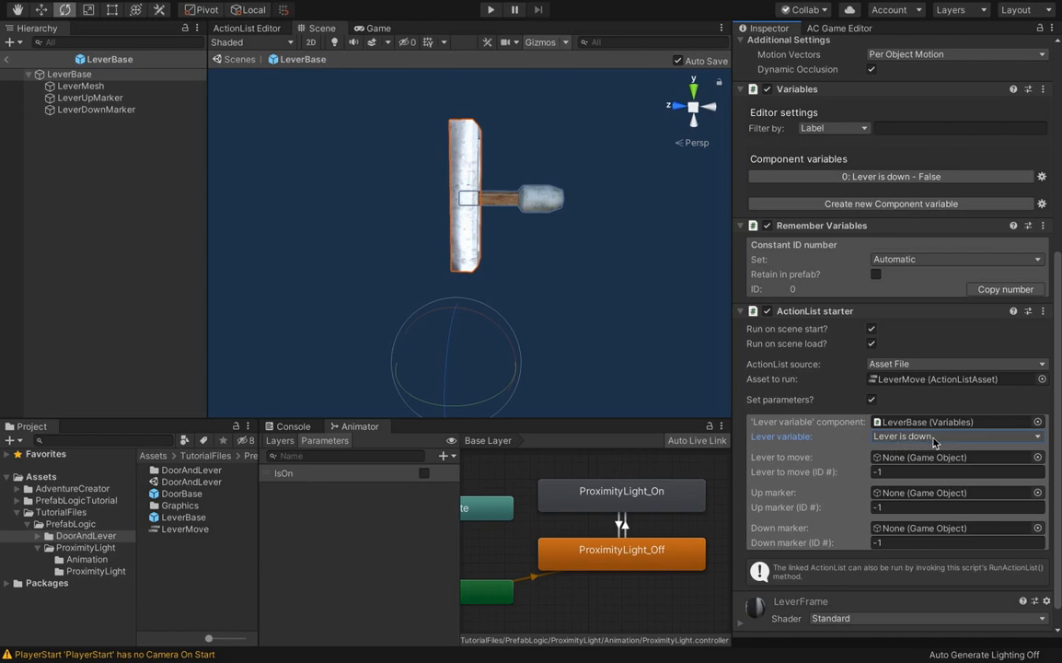
Assign LeverMesh as the Lever to move parameter and set it to Reference Scene Instance.
left_click_drag(83, 86, 944, 464)
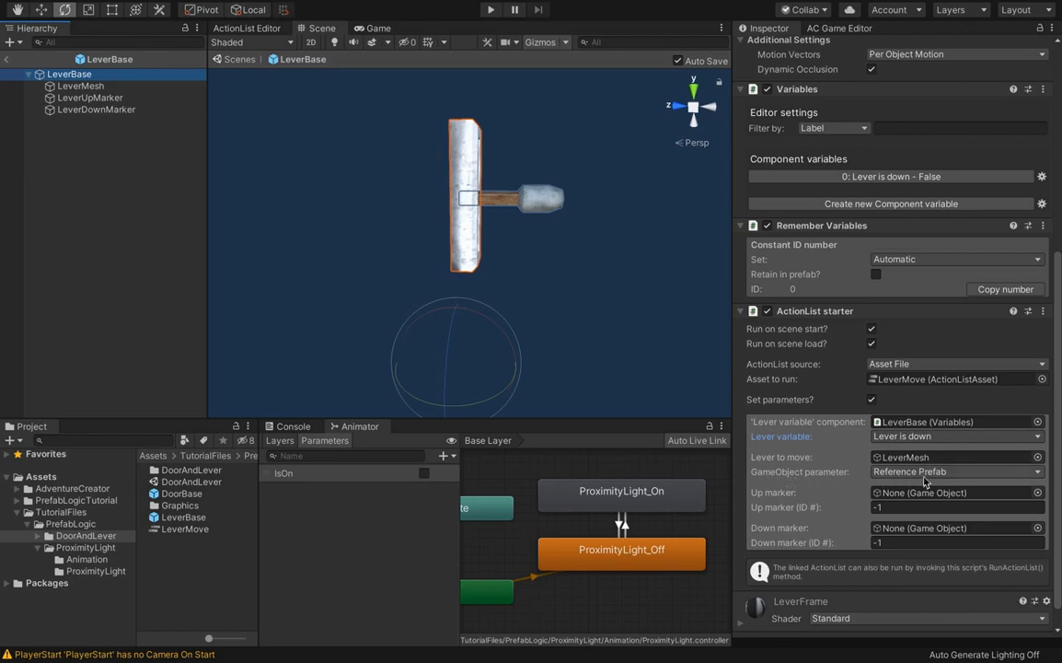
left_click(968, 478)
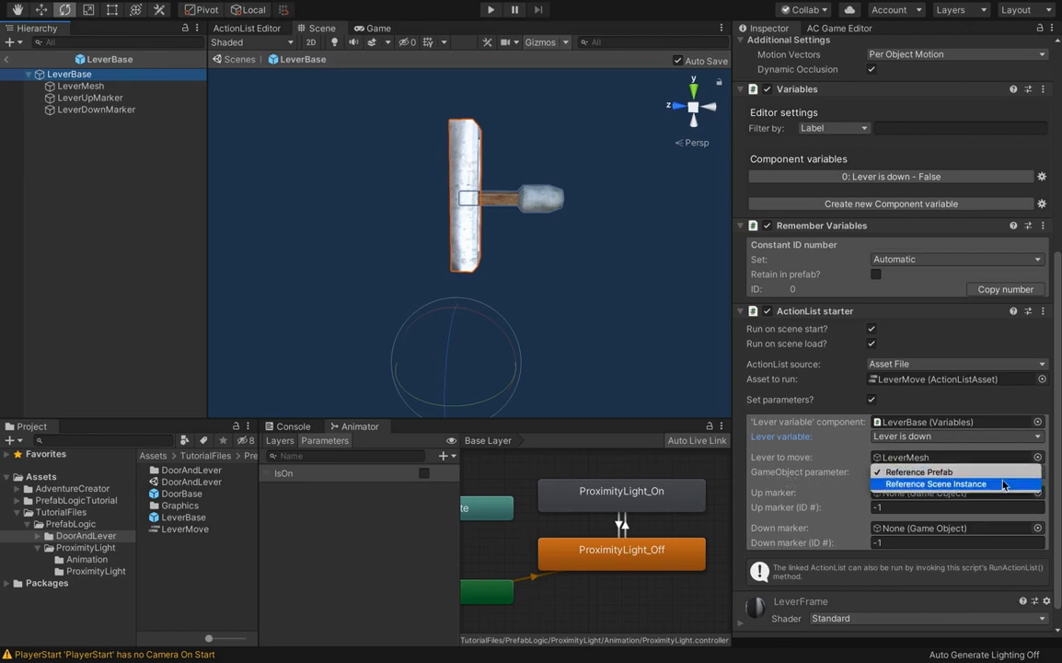
left_click(1001, 484)
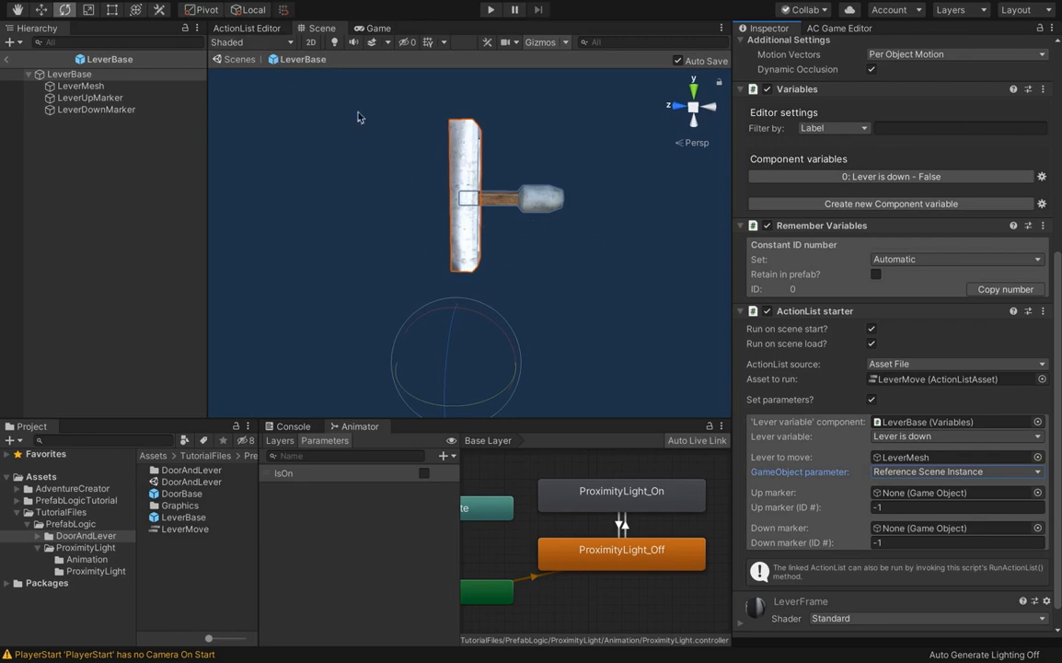
Assign LeverUpMarker and LeverDownMarker to the Up marker and Down marker parameters, both set to Reference Scene Instance.
mouse_move(106, 105)
left_mouse_down()
mouse_move(755, 378)
mouse_move(893, 496)
left_mouse_up()
mouse_move(96, 110)
left_mouse_down()
mouse_move(773, 419)
mouse_move(882, 530)
left_mouse_up()
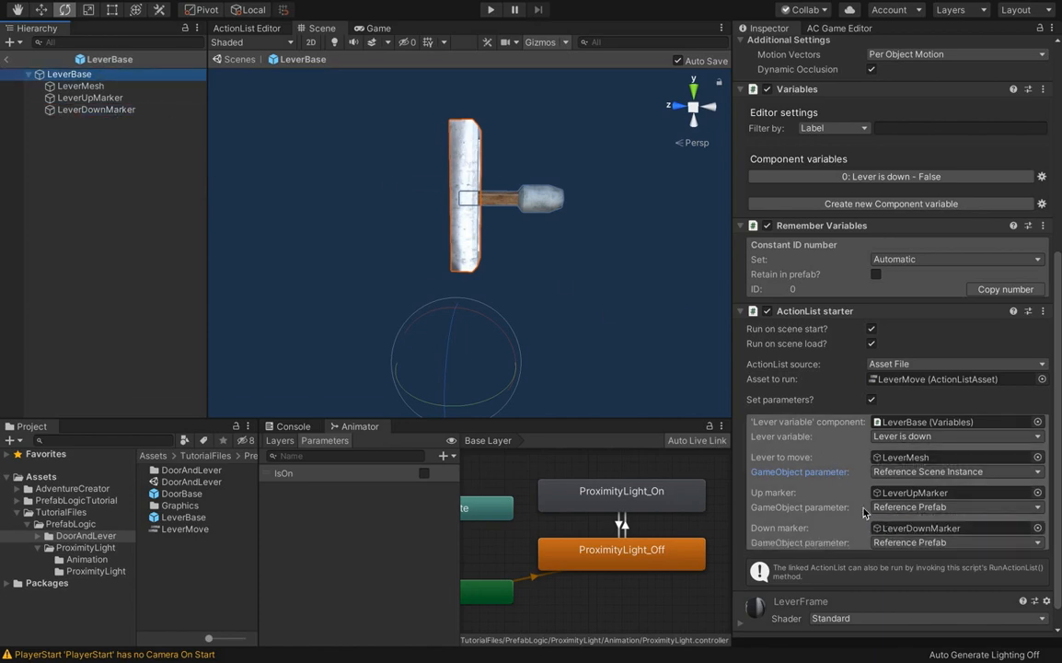
left_click(920, 508)
left_click(935, 518)
left_click(911, 543)
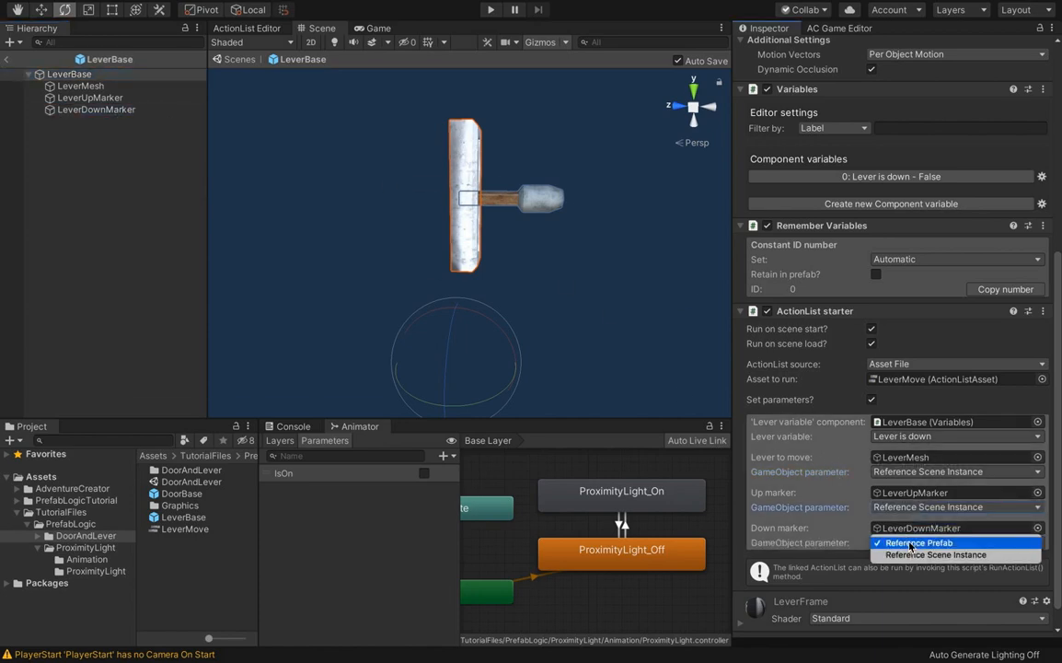
left_click(916, 554)
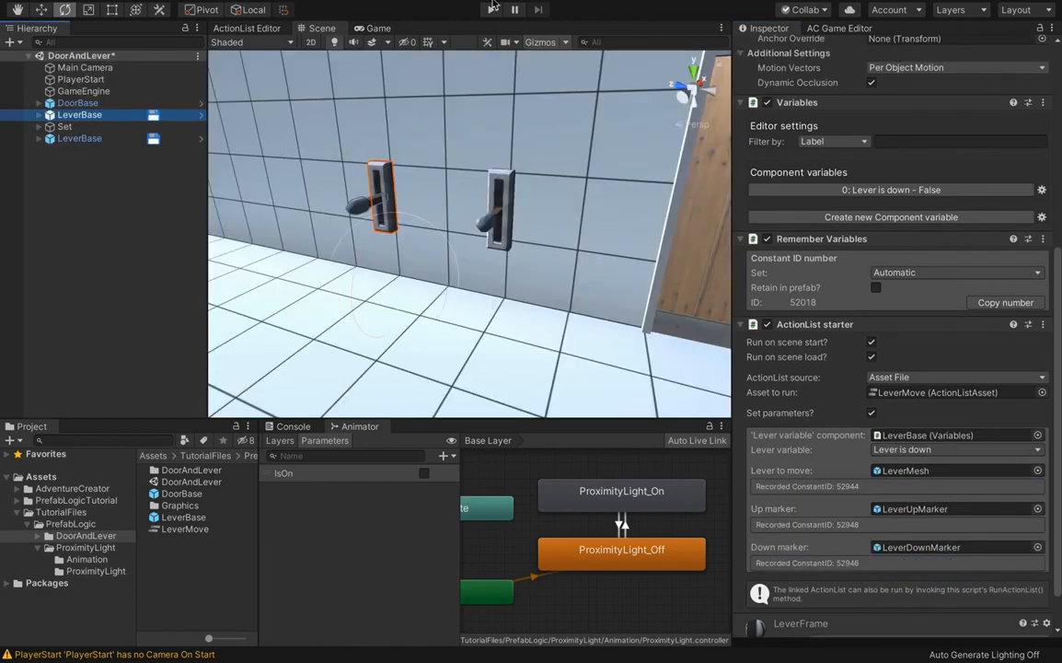
Play-test the DoorAndLever scene to check the starting positions of both levers.
left_click(492, 10)
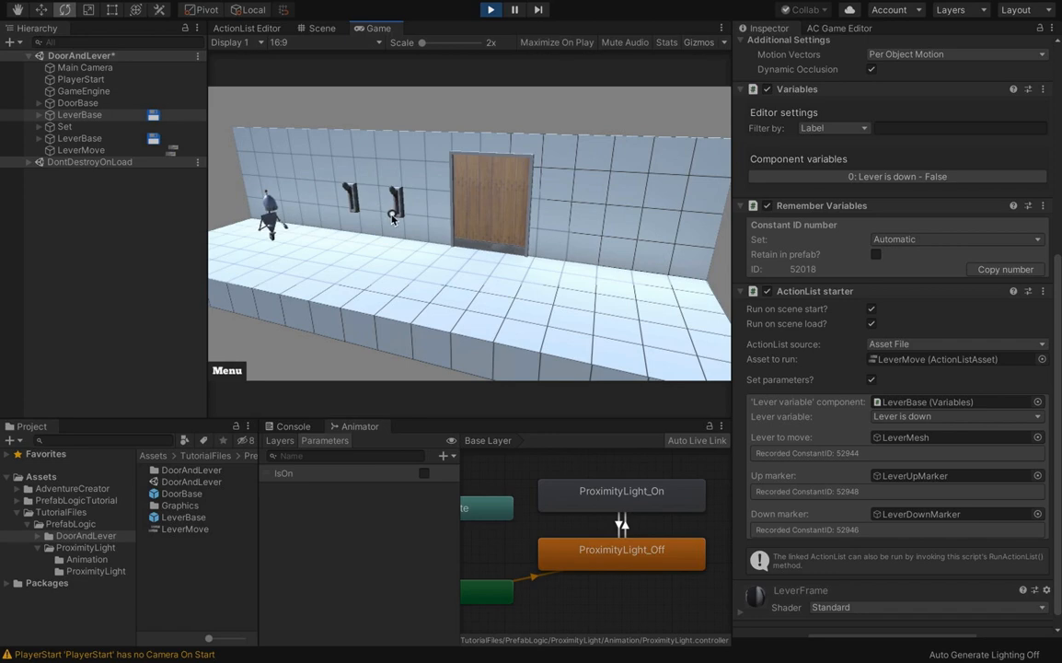
left_click(491, 10)
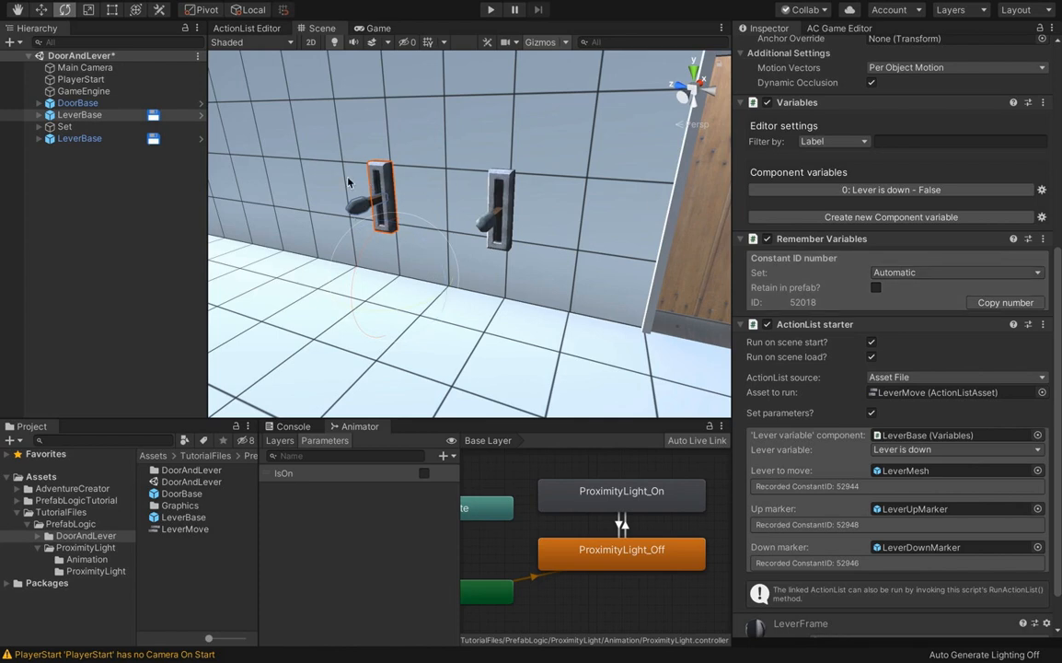
Set the initial value of the selected LeverBase's 'Lever is down' variable to True and play-test the scene.
left_click(863, 190)
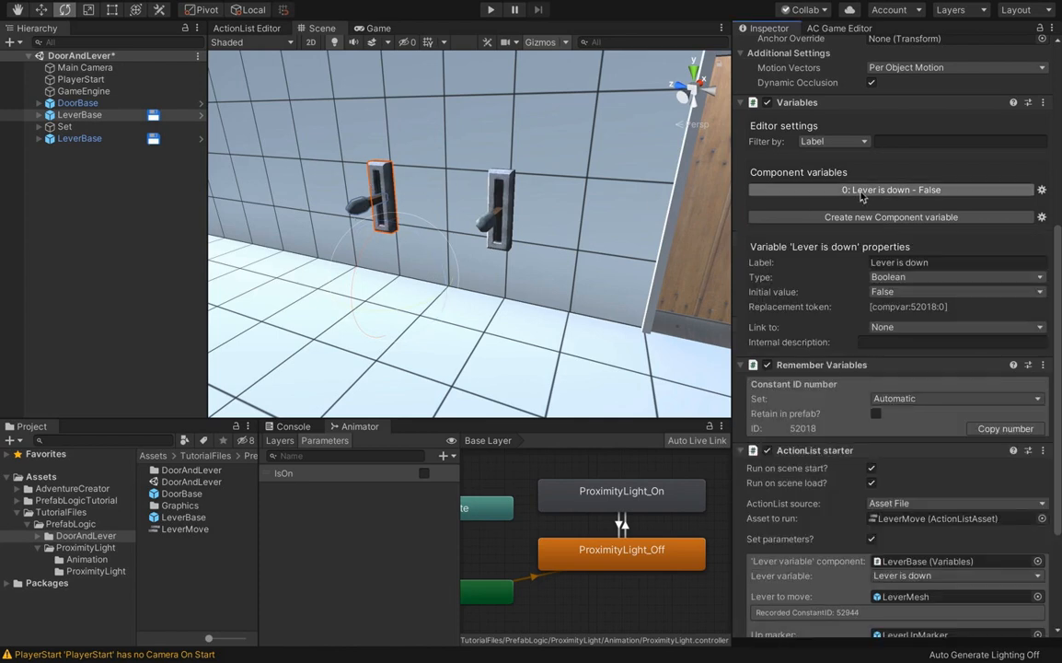
left_click(901, 292)
left_click(895, 304)
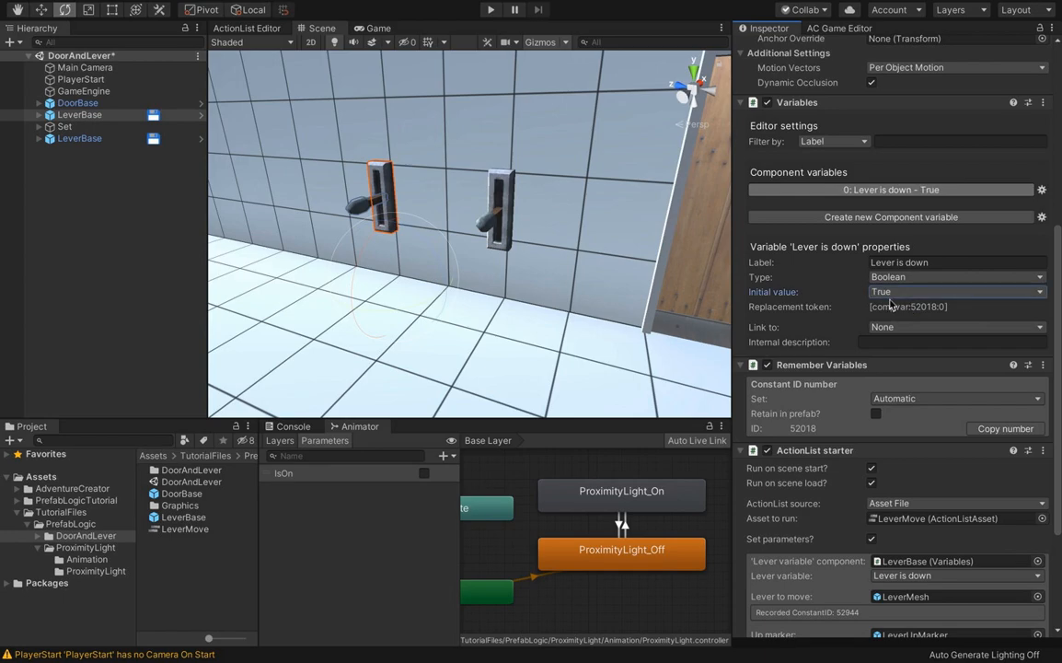
left_click(490, 10)
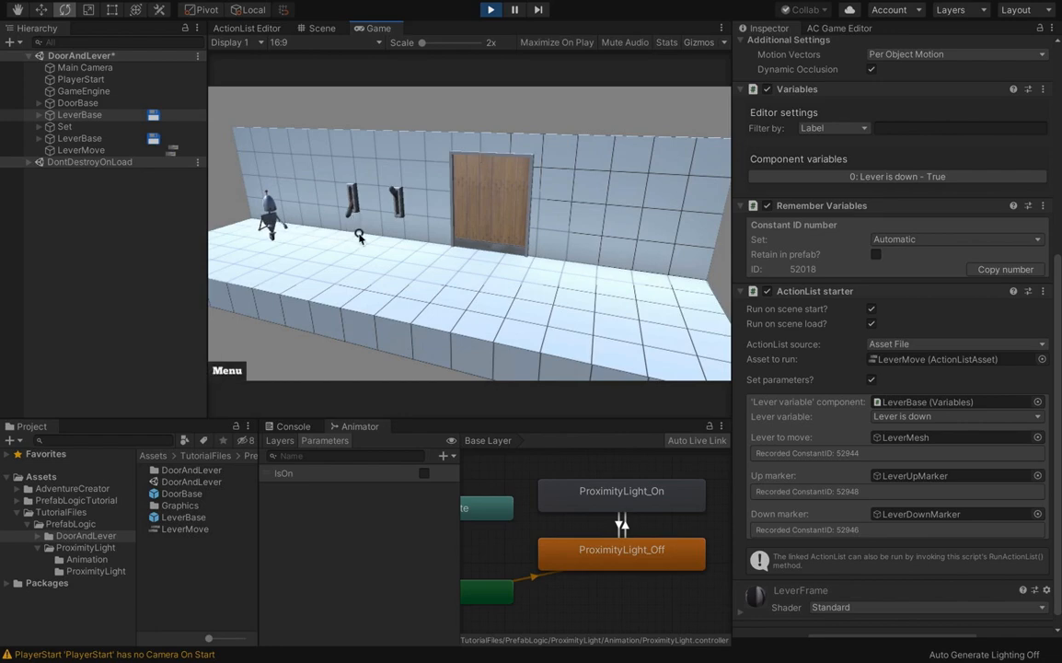
key("ctrl+p")
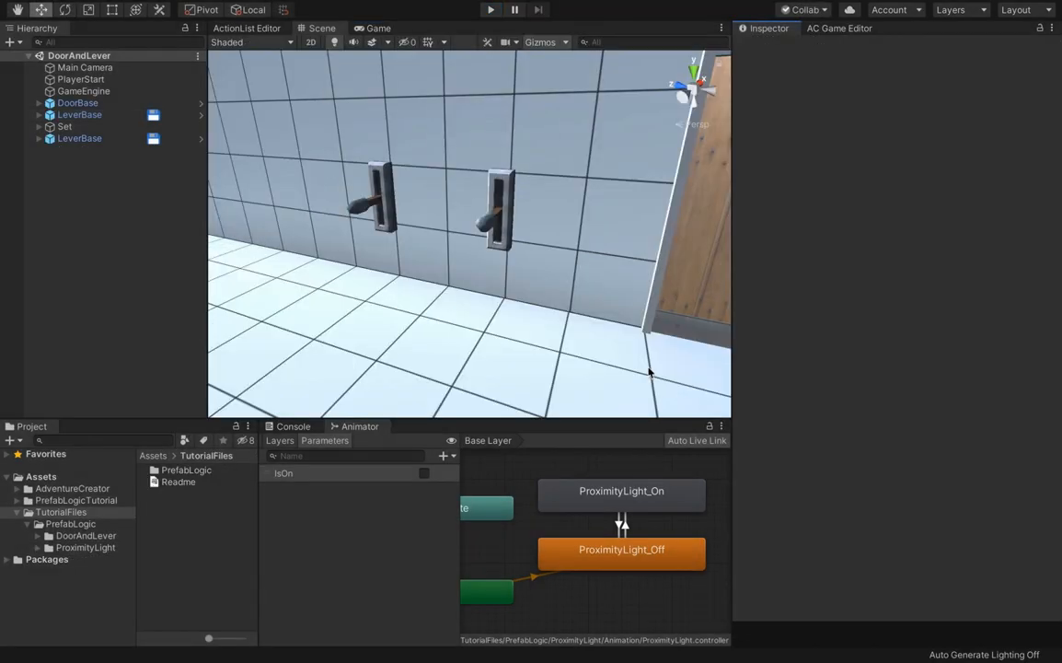
scroll(459, 247, "down", 5)
middle_click_drag(536, 232, 471, 229)
scroll(471, 239, "up", 3)
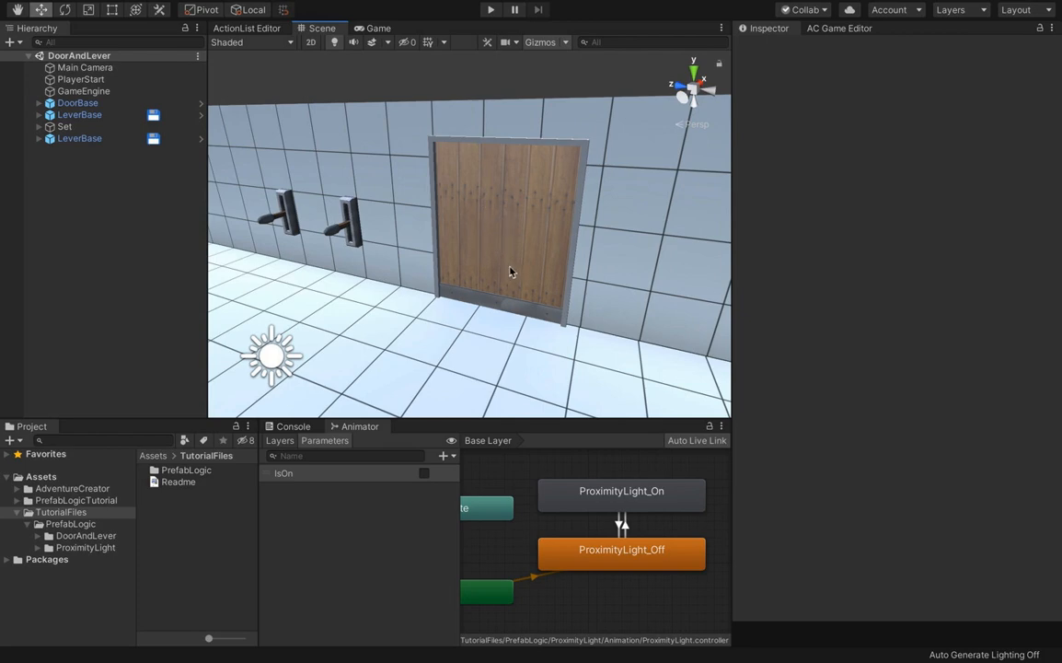
middle_click_drag(386, 235, 469, 244)
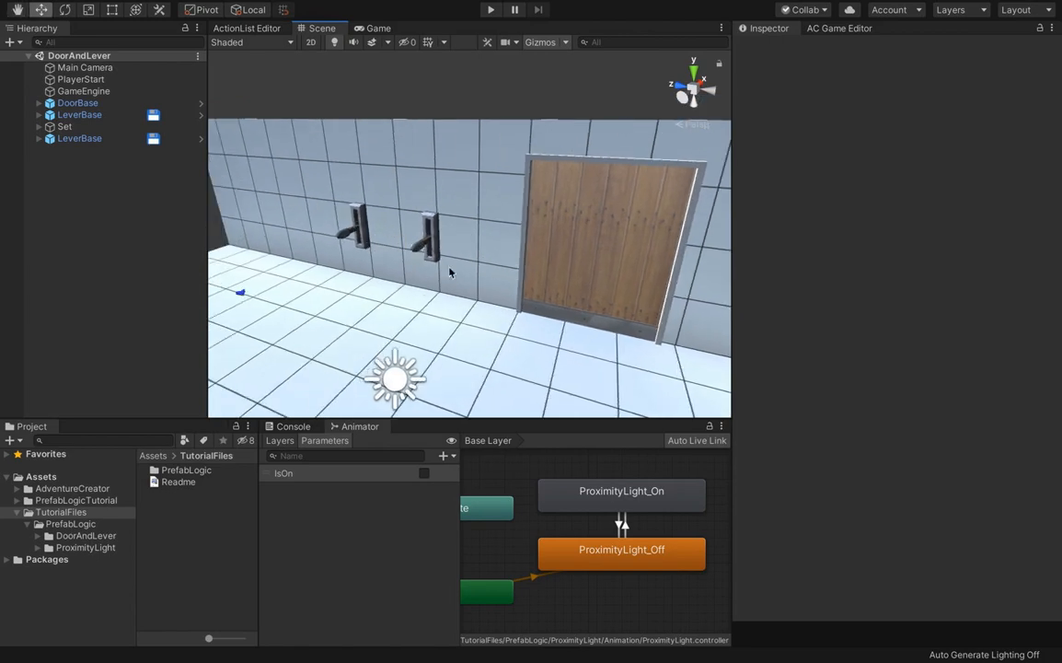
Create an Adventure Creator ActionList asset named DoorMove in the DoorAndLever folder.
left_click(83, 536)
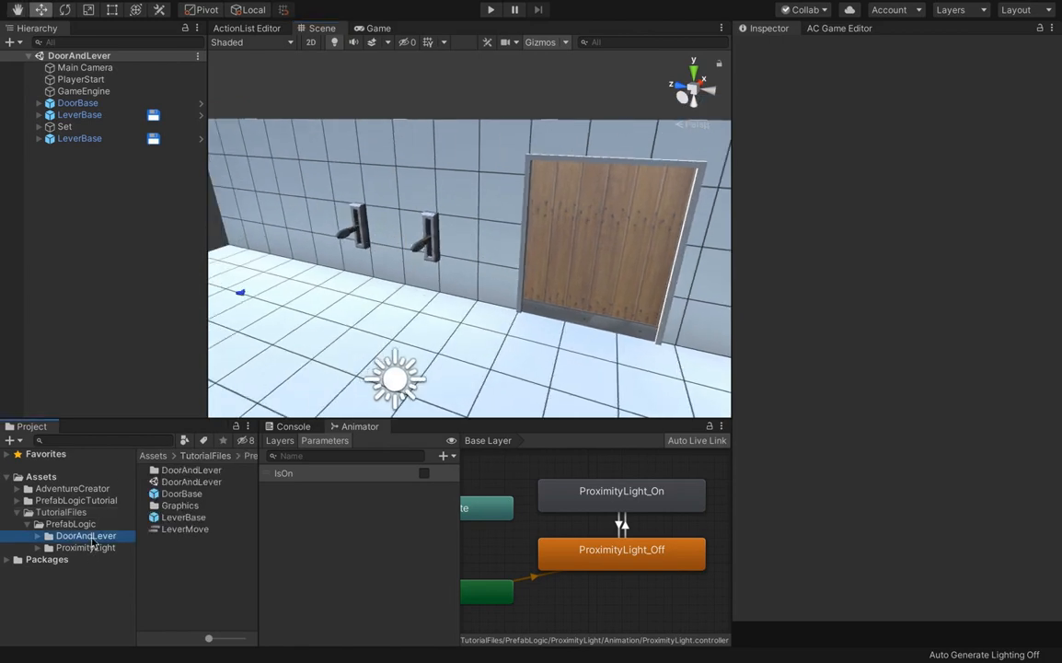
right_click(173, 553)
mouse_move(241, 301)
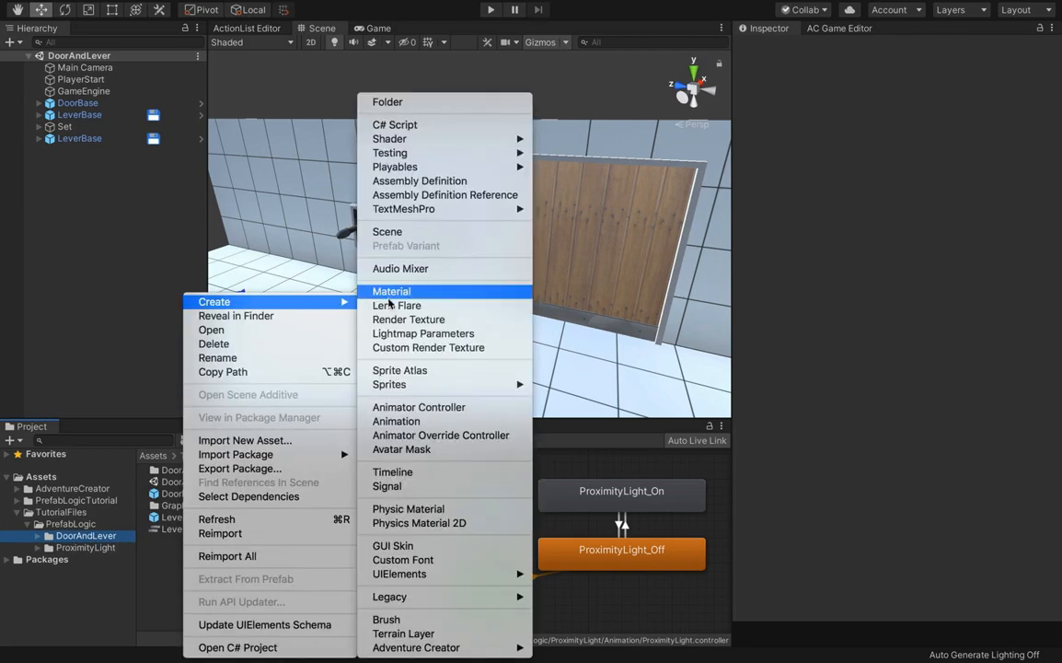
mouse_move(418, 648)
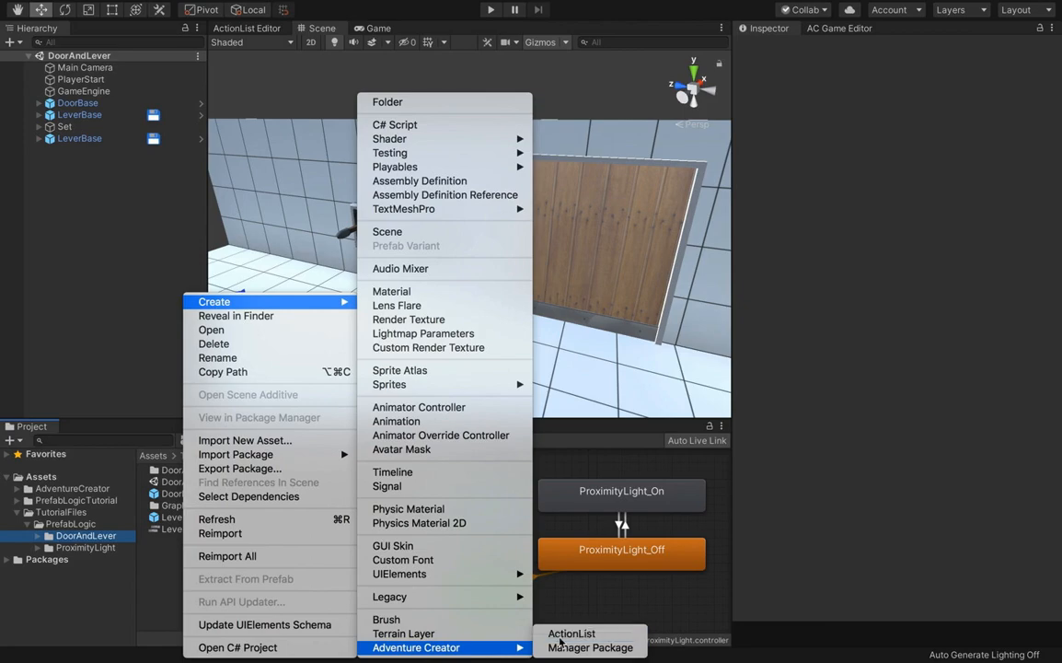
left_click(566, 631)
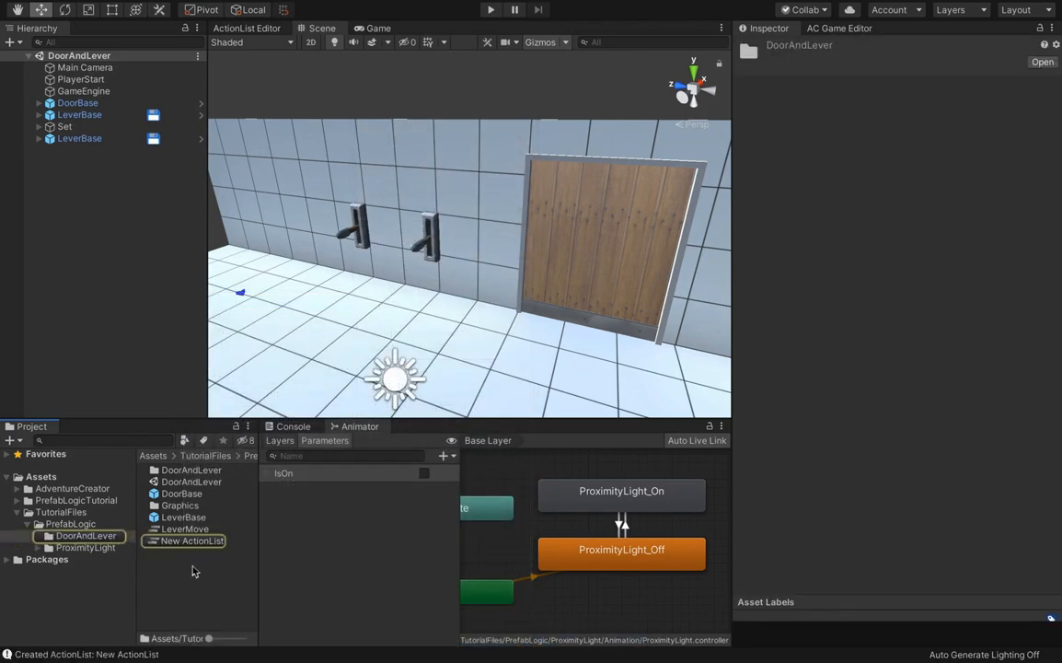
type("DoorMove")
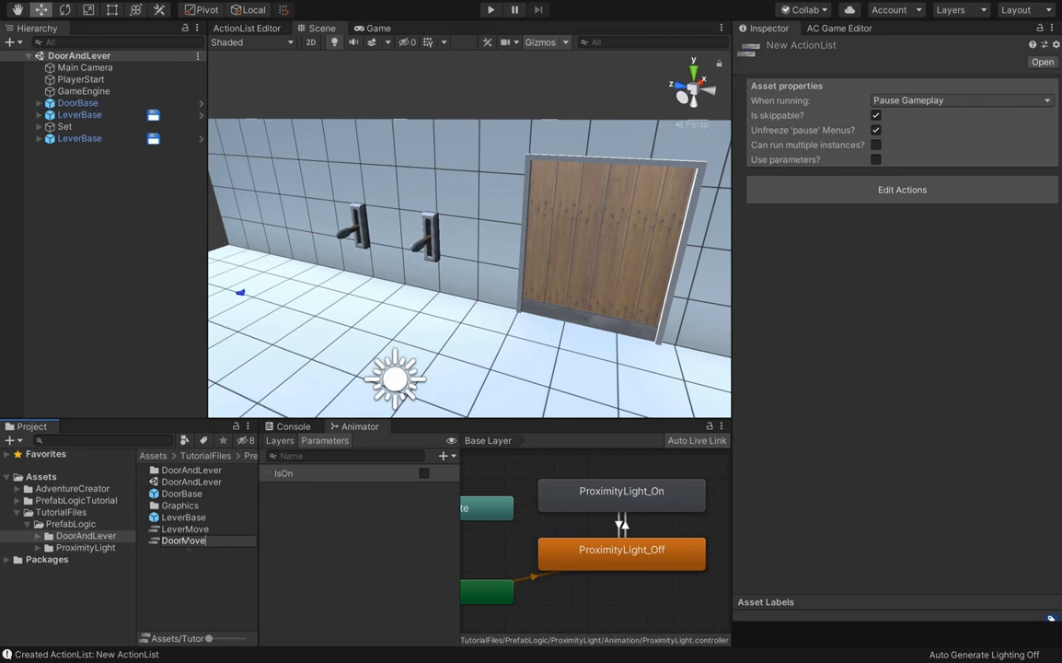
key("Return")
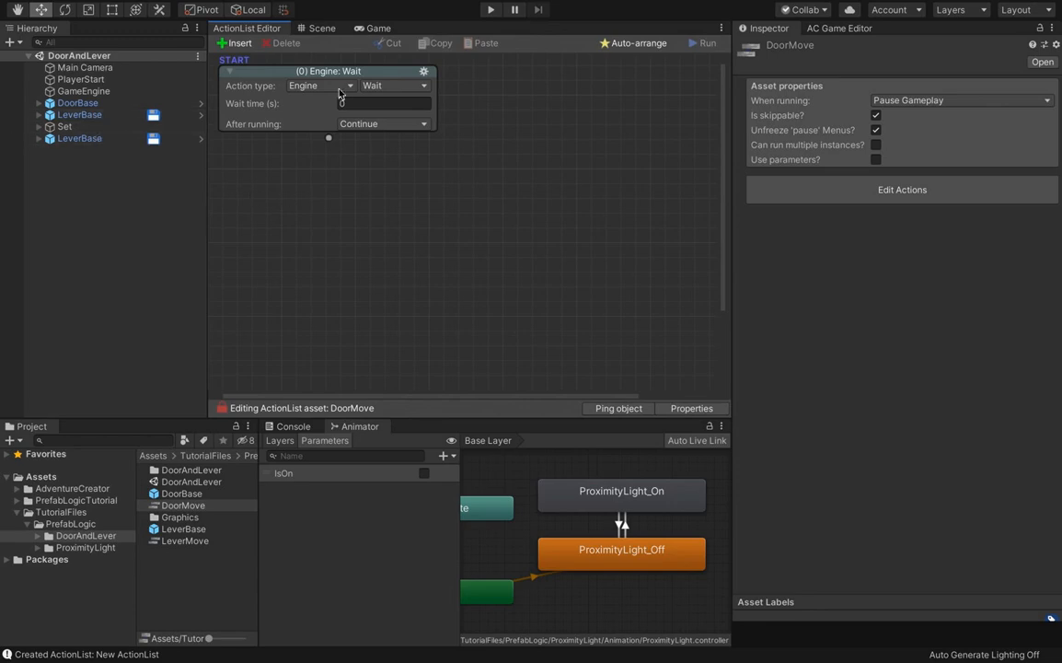
Change the first action of the DoorMove ActionList to Variable: Check.
left_click(309, 86)
left_click(319, 240)
left_click(391, 86)
key("Escape")
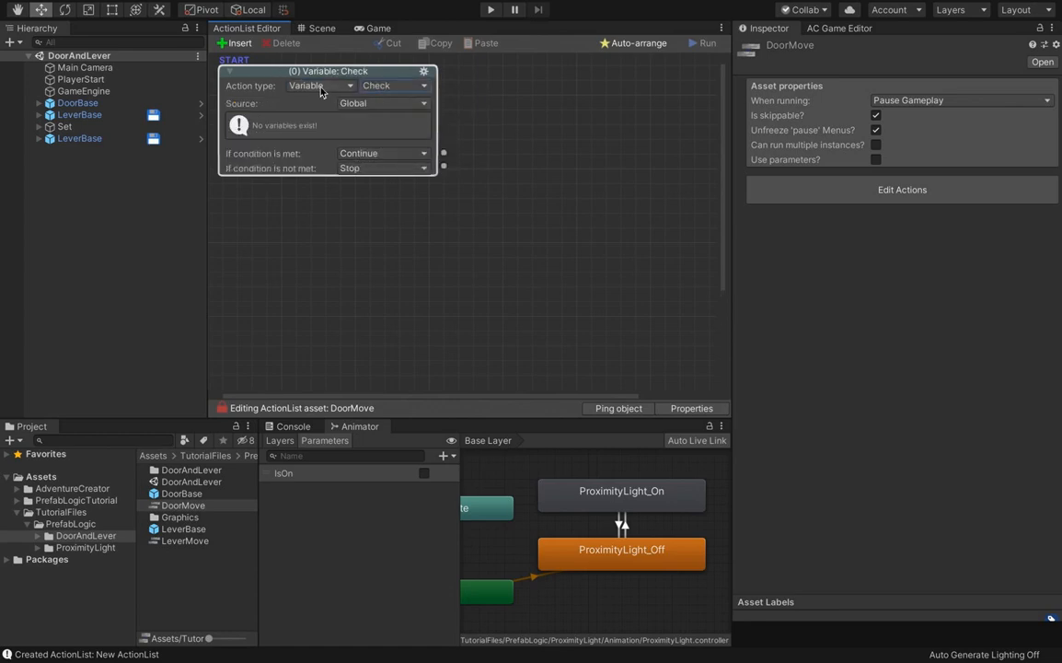
Add a second action to the DoorMove ActionList and make it a Variable: Check.
right_click(486, 145)
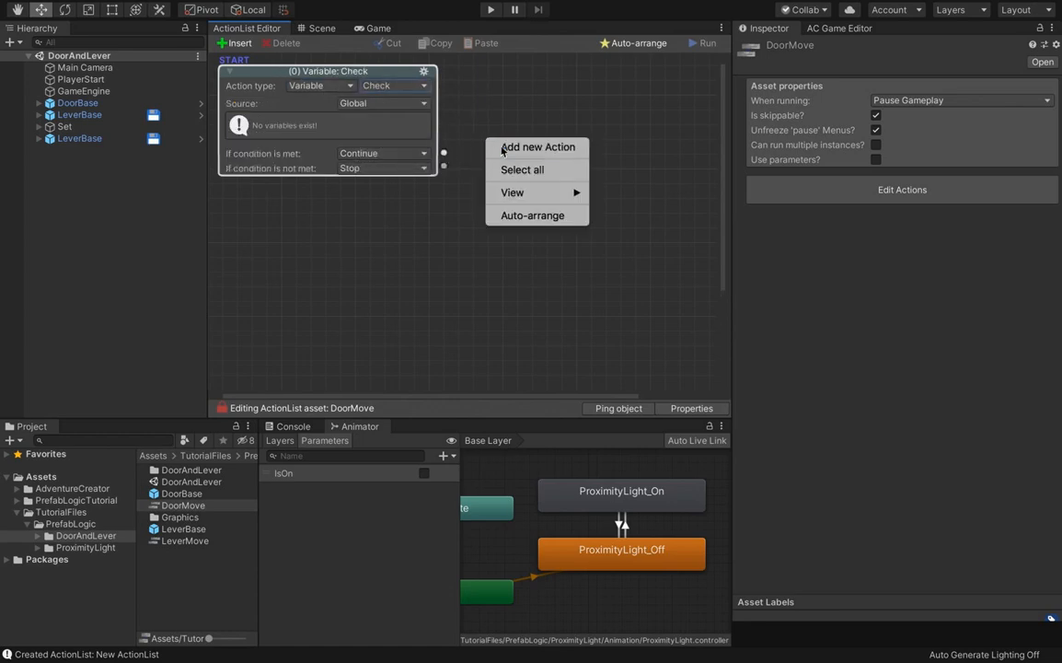
left_click(503, 147)
left_click(571, 162)
left_click(579, 316)
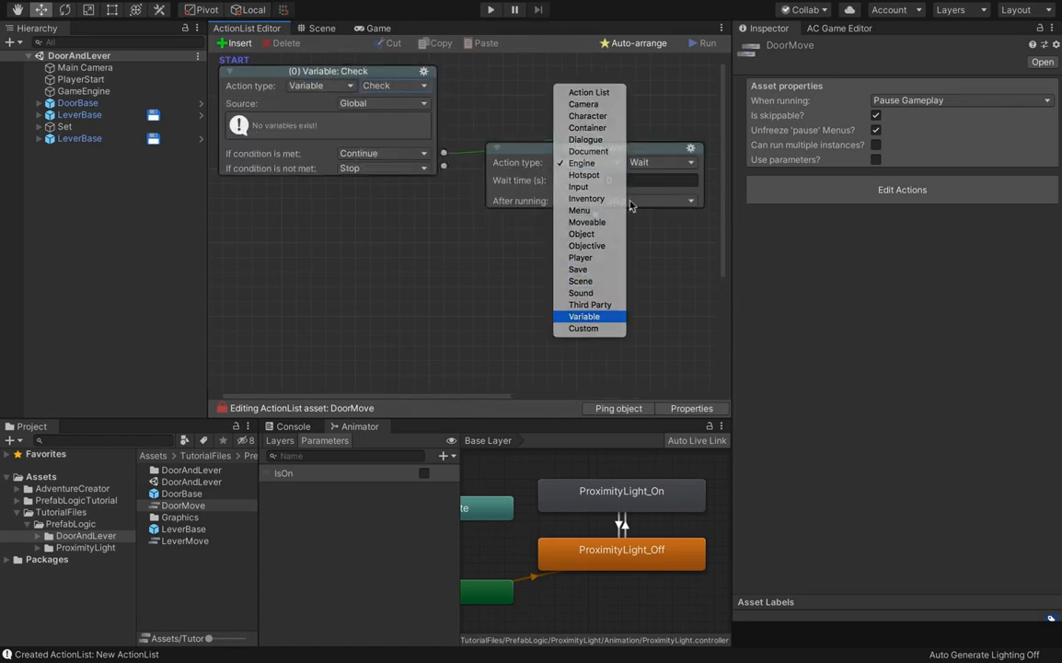
left_click(639, 163)
left_click(647, 177)
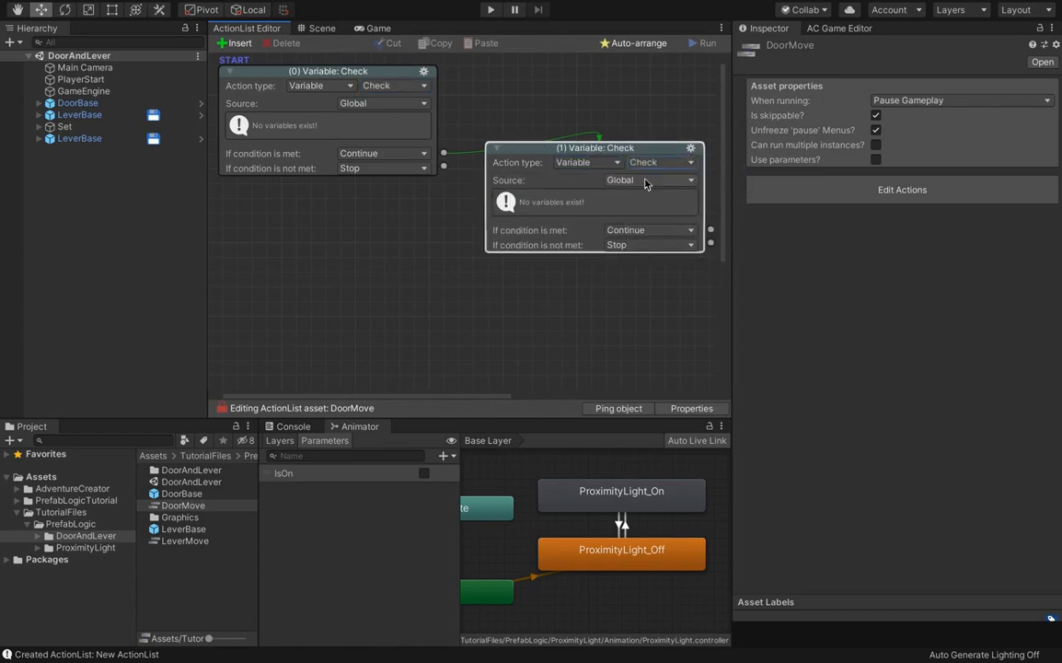
Set the source of both Variable: Check actions to Component.
left_click(350, 103)
left_click(369, 127)
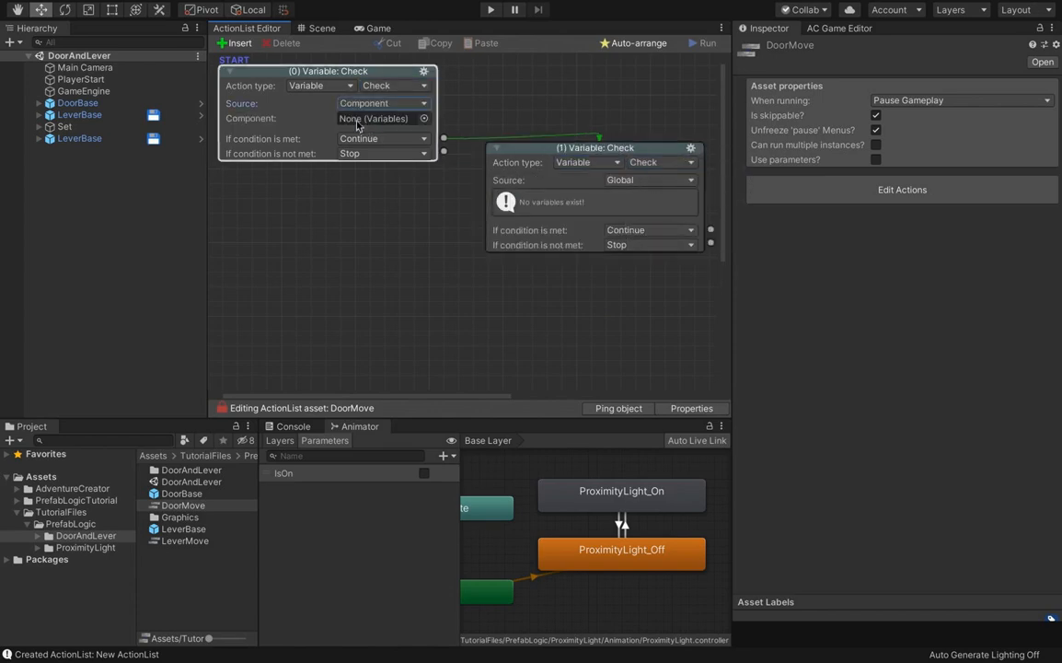
left_click(635, 180)
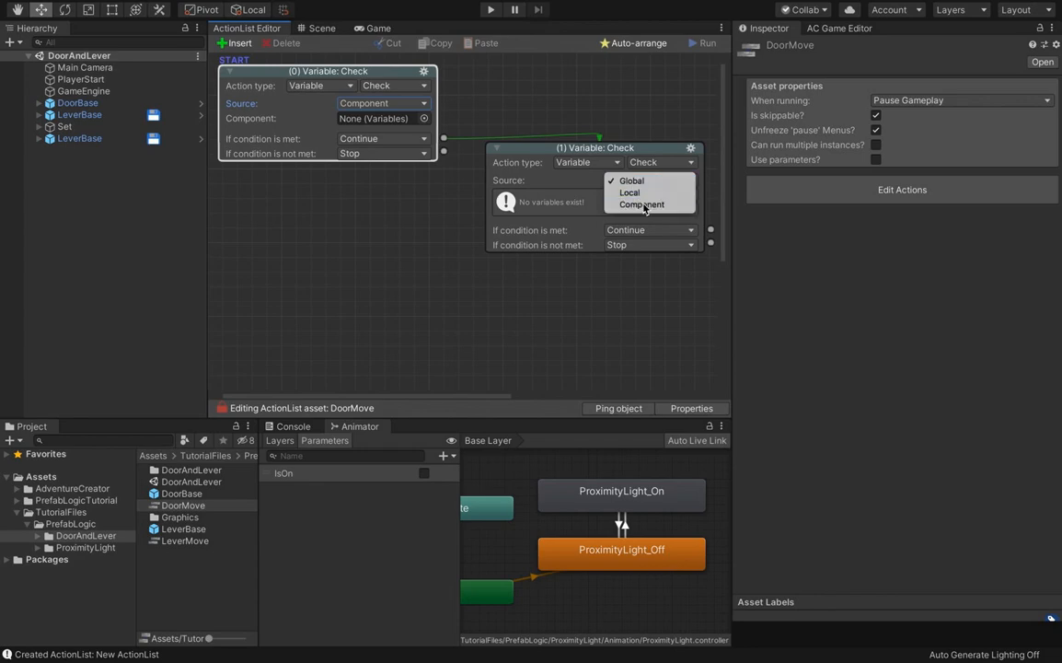
left_click(641, 205)
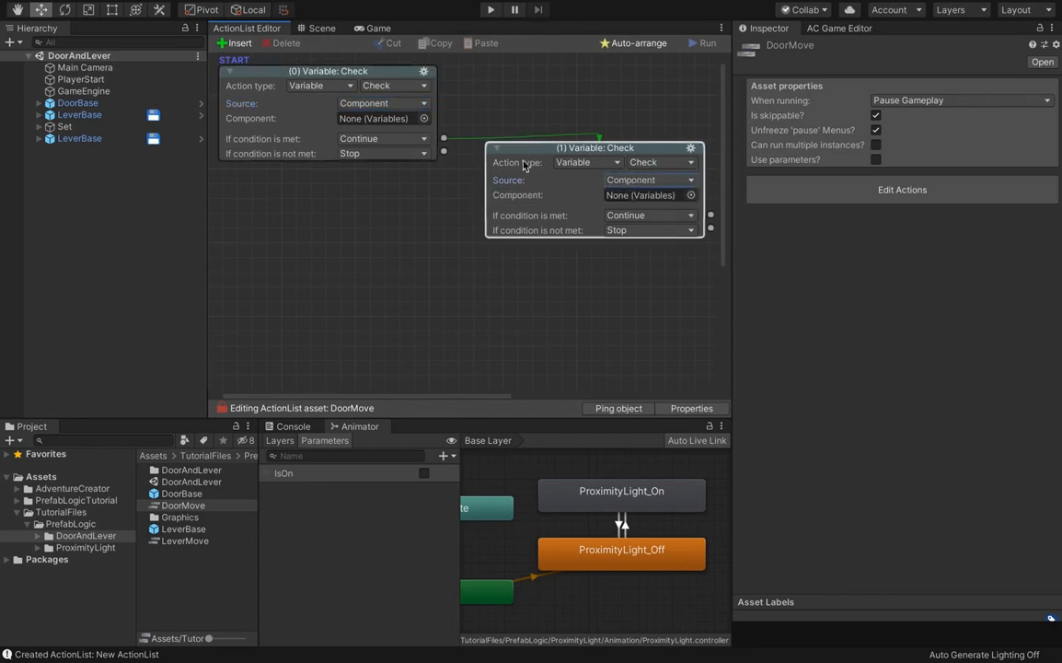
Enable parameters for the DoorMove ActionList and create two new parameters.
left_click(875, 159)
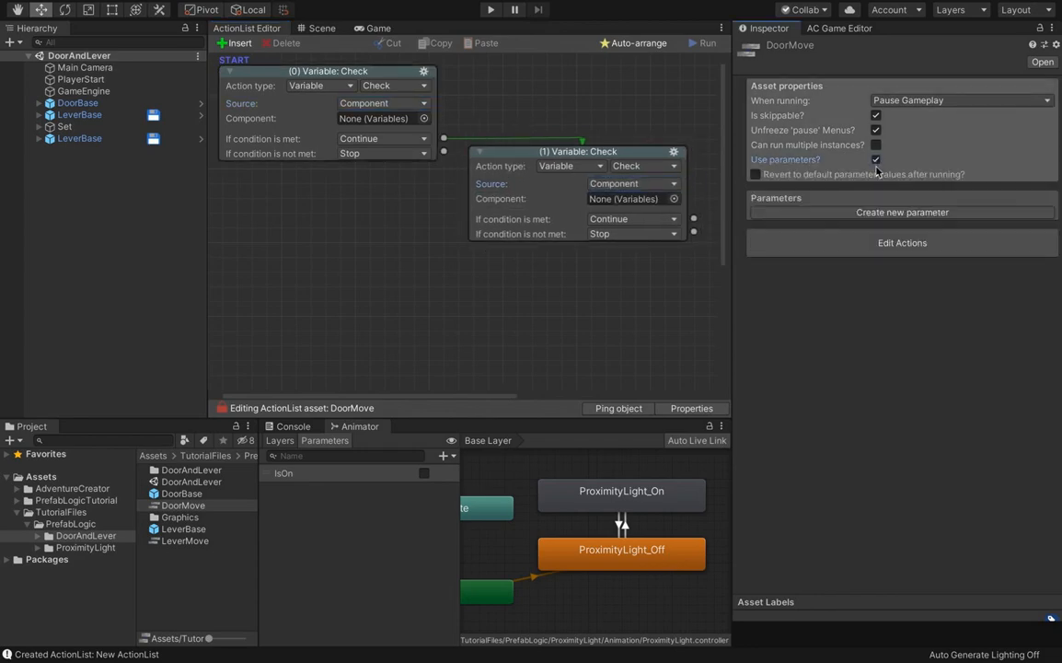
left_click(853, 213)
left_click(875, 277)
Name the two parameters Lever 1 and Lever 2 and set both types to Component Variable.
left_click(893, 211)
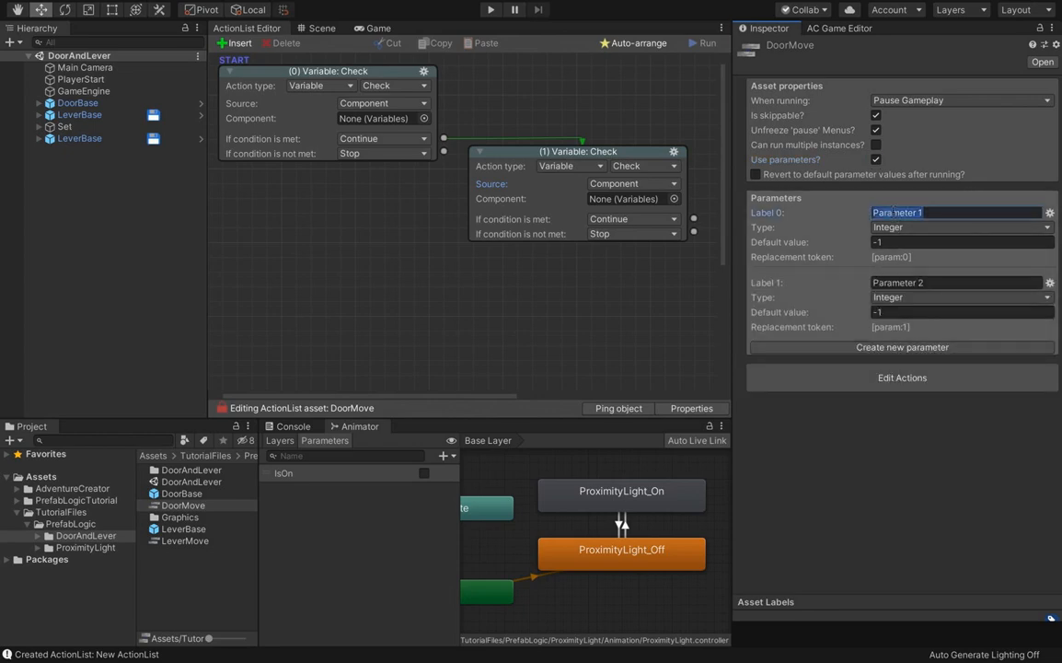
type("Leve")
left_click(894, 228)
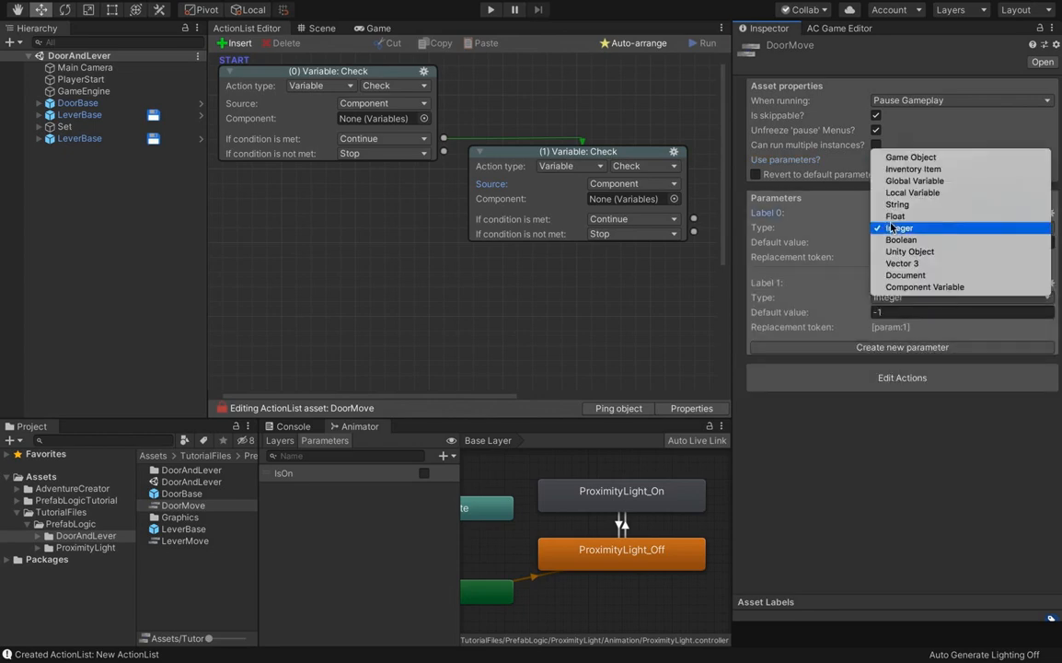
left_click(901, 286)
left_click(895, 311)
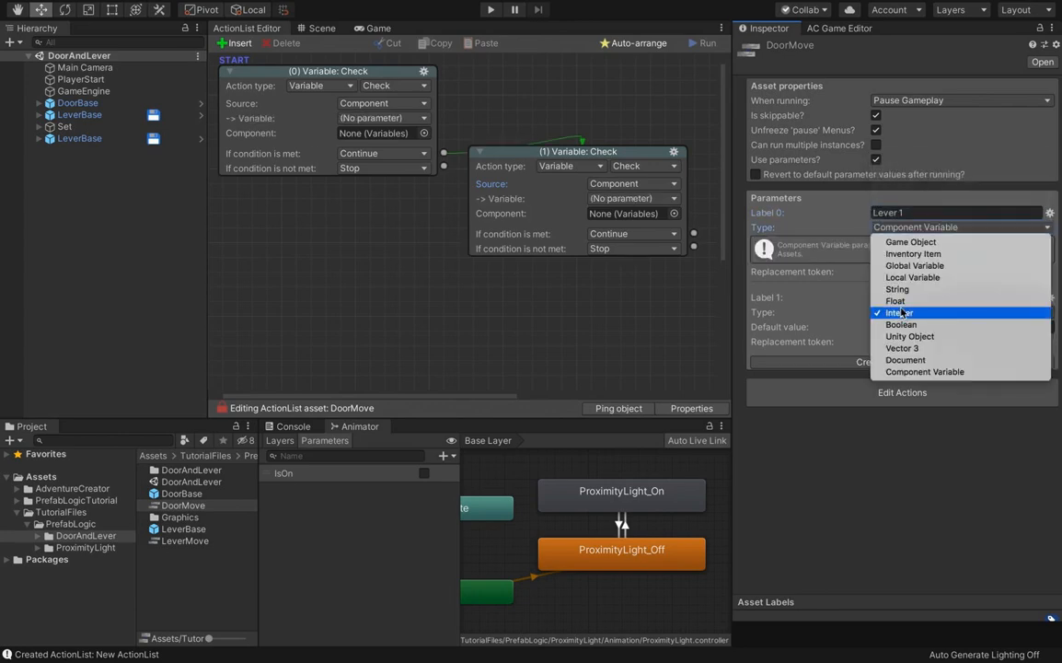
left_click(897, 372)
left_click(897, 298)
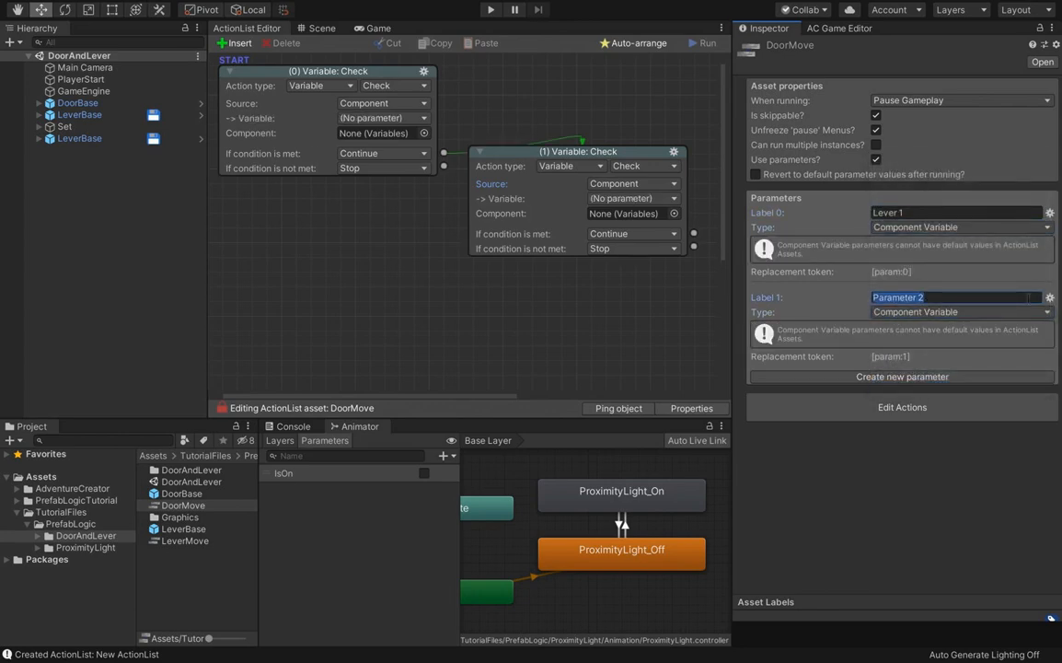
type("Lever")
Assign the Lever 1 parameter to the first Variable: Check and Lever 2 to the second.
left_click(363, 117)
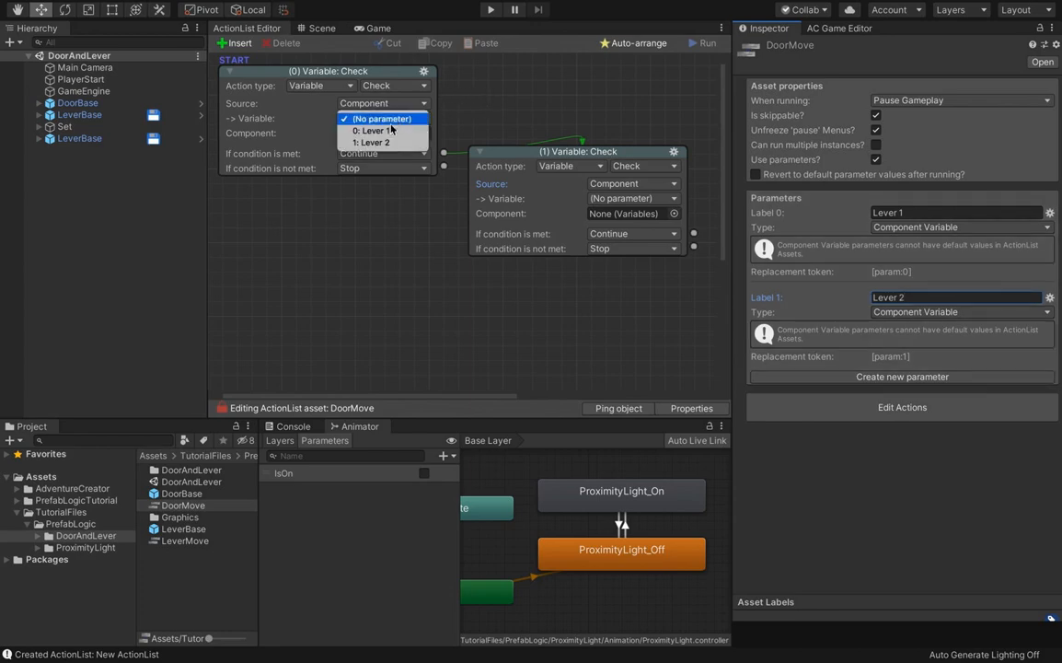
left_click(364, 129)
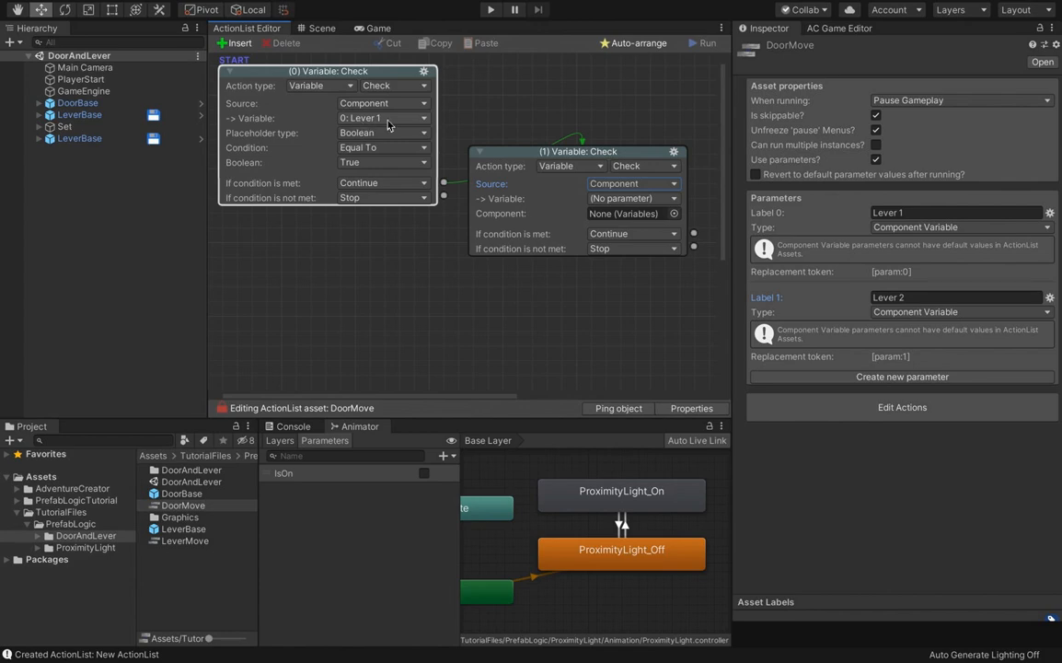
left_click(612, 198)
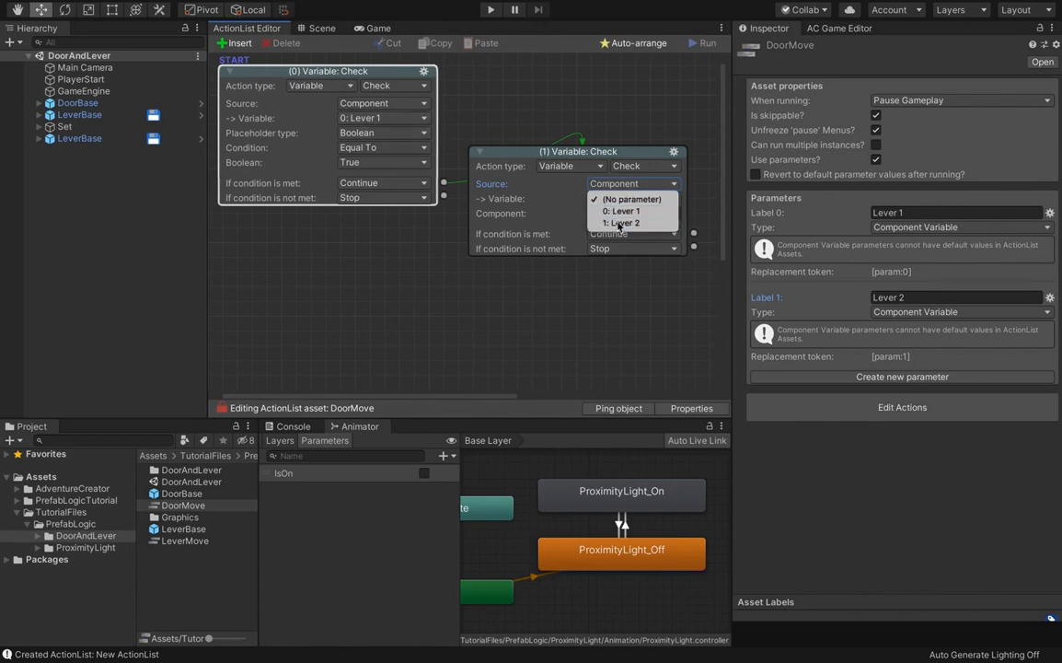
left_click(615, 226)
Move the second check below the first and connect a new Object: Transform action to its condition-met output.
left_click_drag(496, 147, 496, 152)
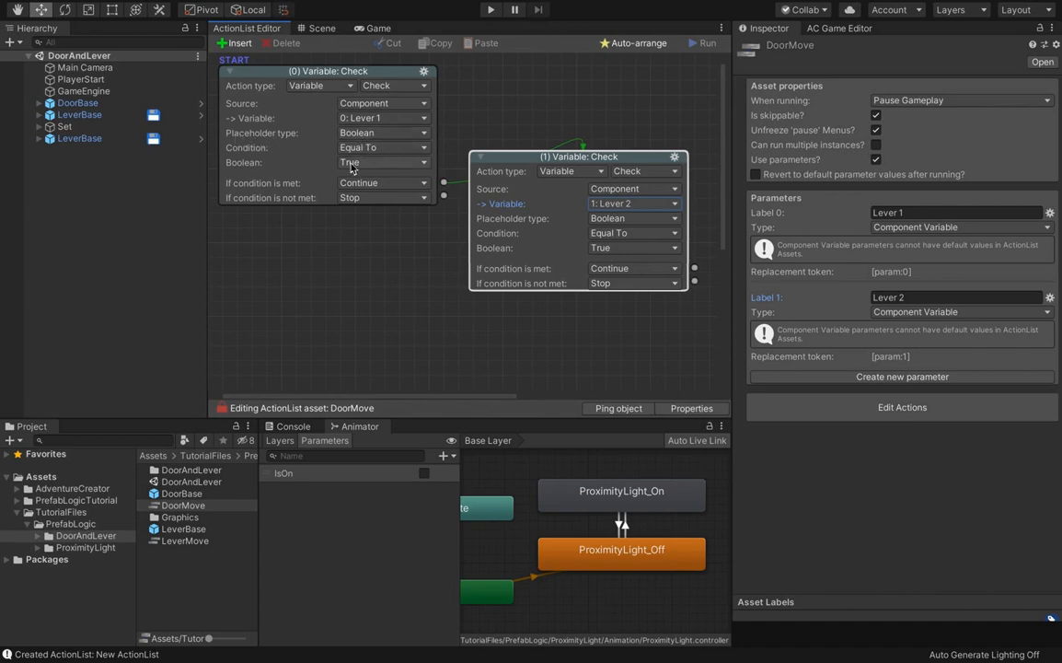
left_click_drag(505, 193, 301, 237)
scroll(522, 210, "down", 3)
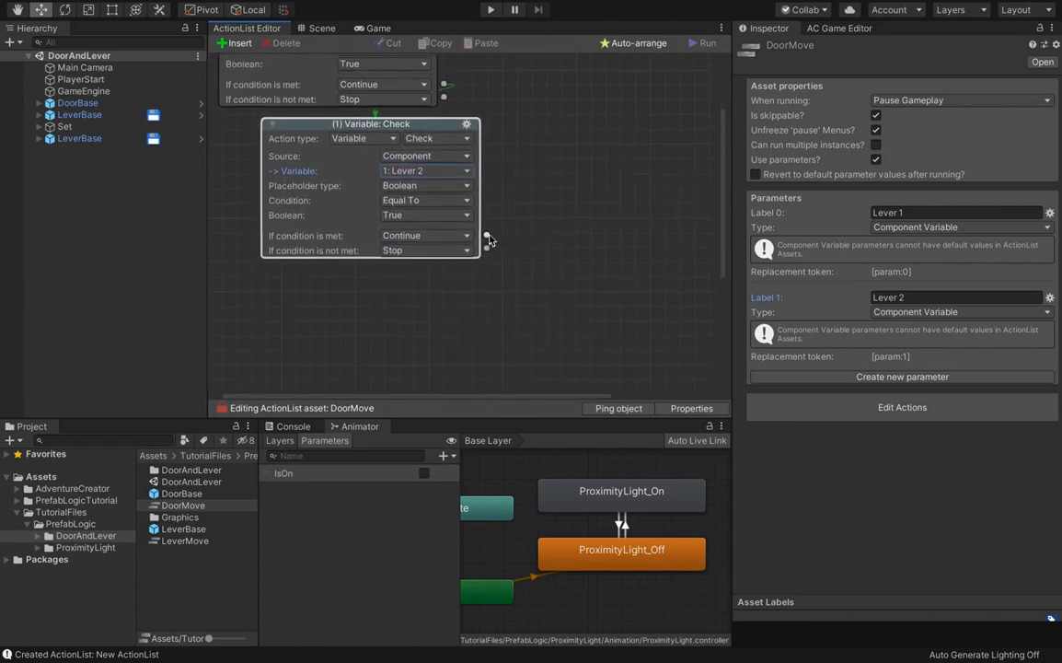
left_click_drag(489, 238, 429, 295)
left_click(445, 308)
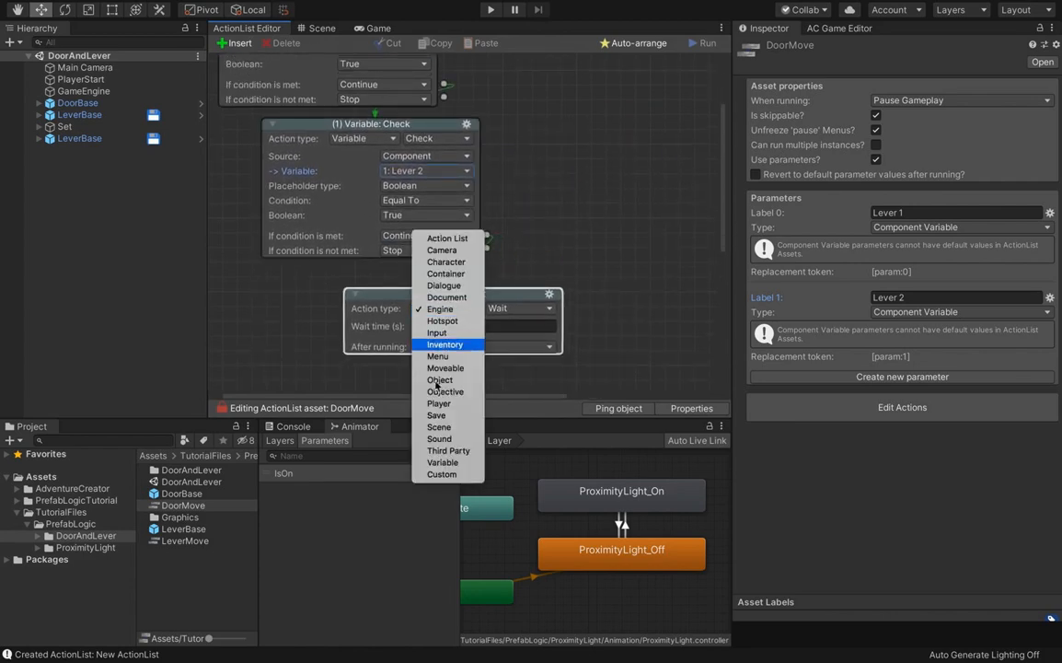
left_click(440, 380)
left_click(515, 308)
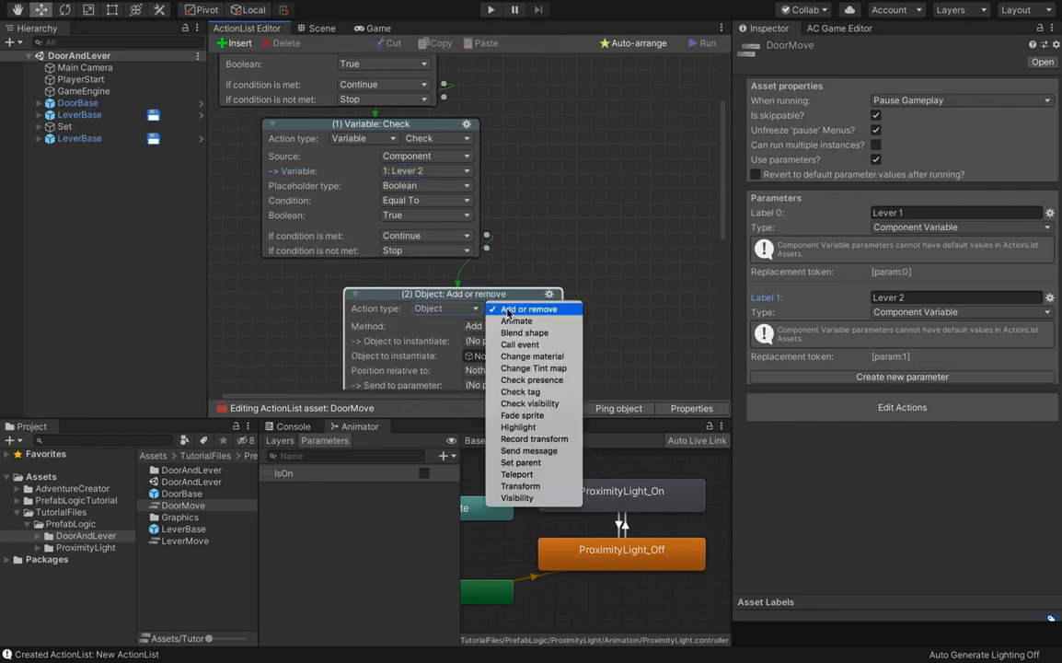
left_click(532, 487)
scroll(564, 264, "down", 3)
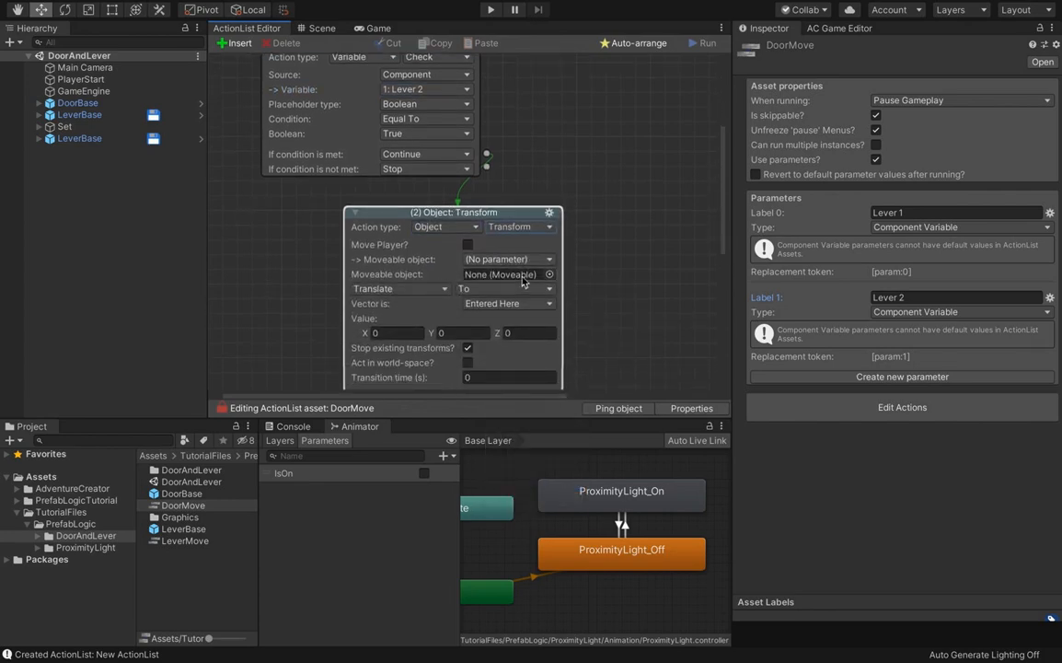
Create a third DoorMove parameter named Door with the type Game Object.
left_click(875, 377)
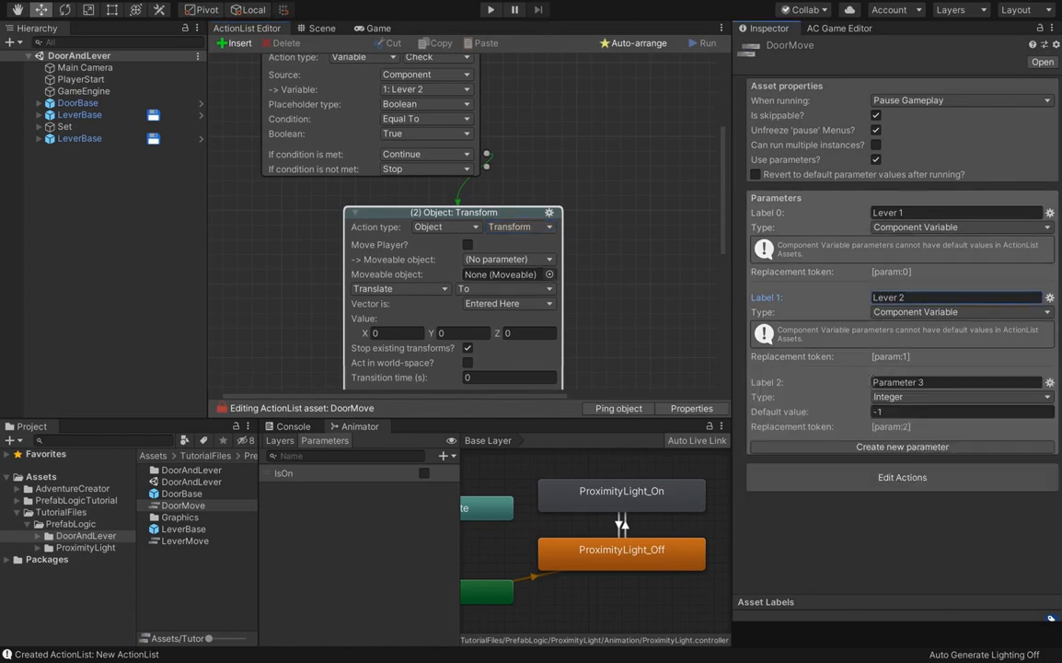
left_click(873, 382)
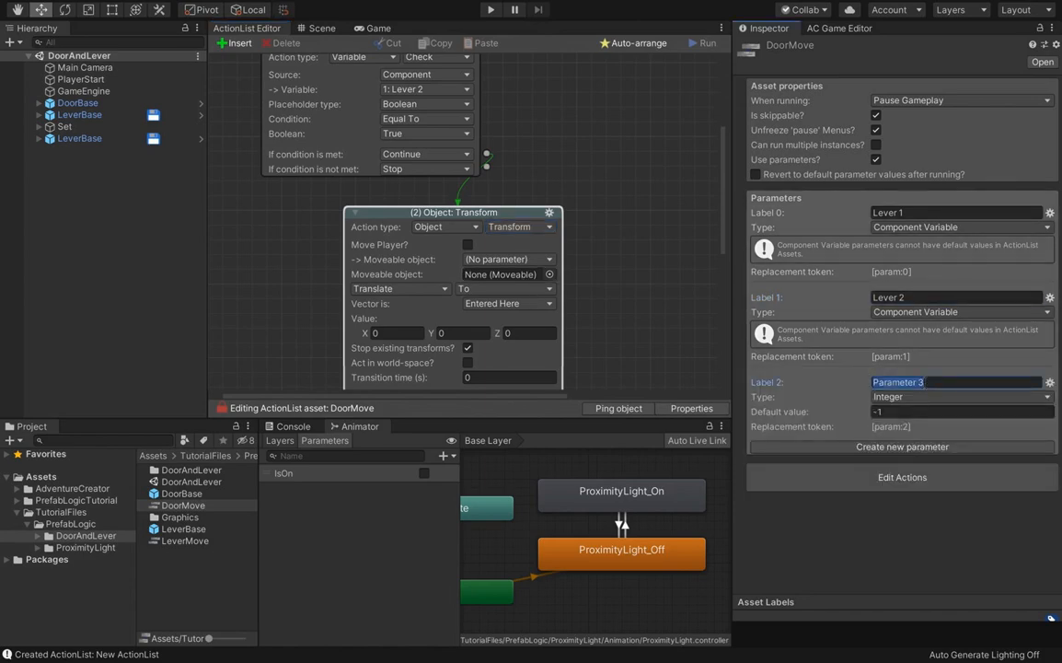
type("Dor")
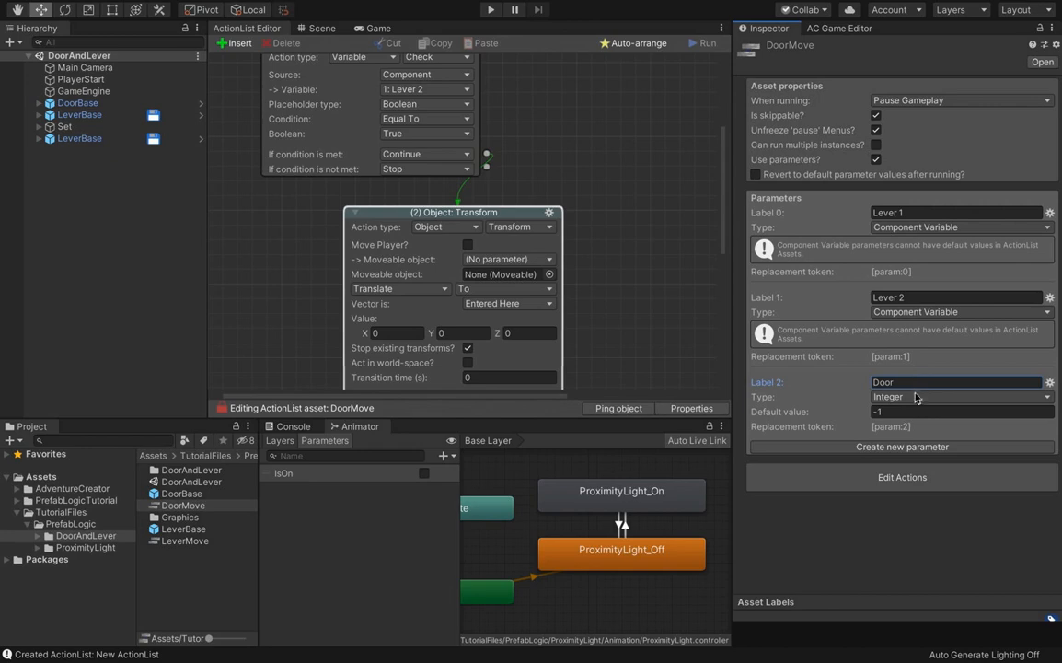
left_click(916, 397)
left_click(907, 327)
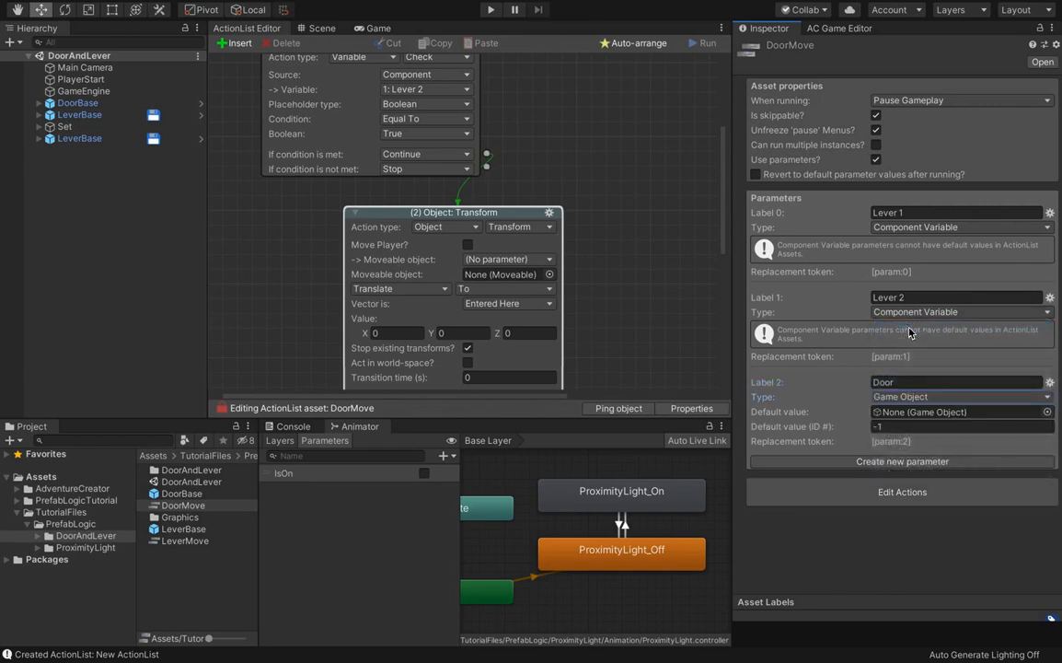
Set the Object: Transform action's moveable object to the Door parameter and its method to Copy Marker.
left_click(506, 259)
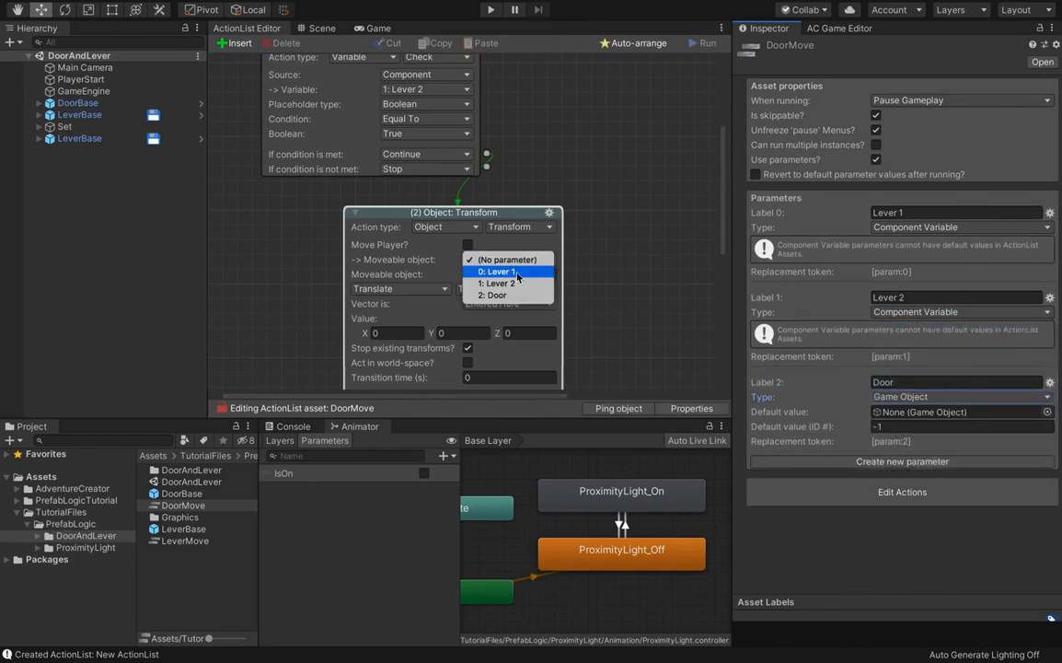
left_click(498, 295)
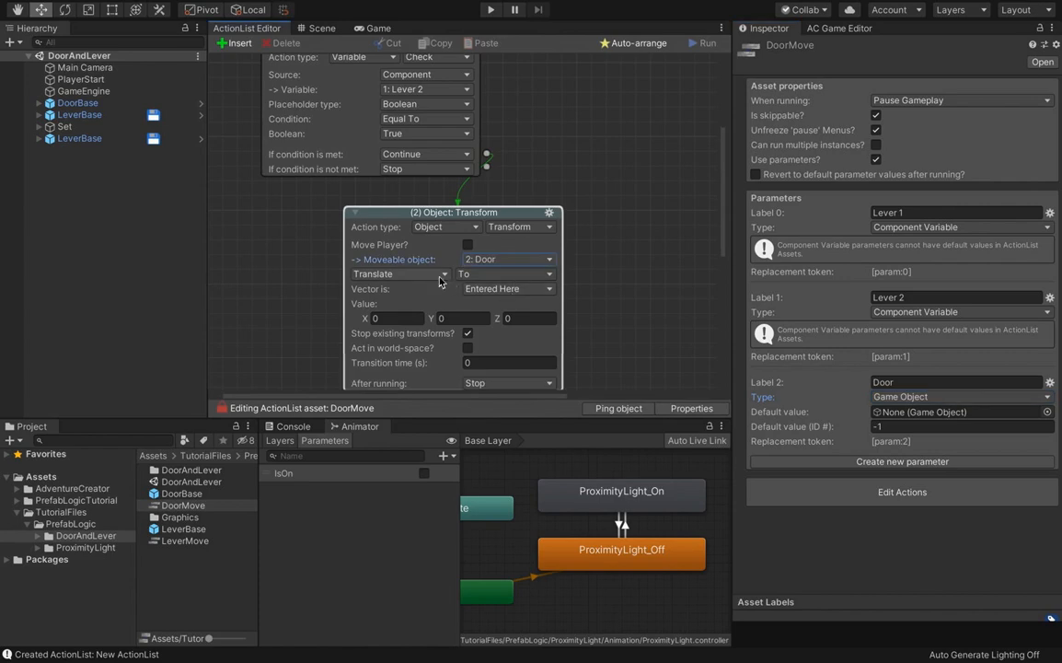
left_click(440, 276)
left_click(382, 307)
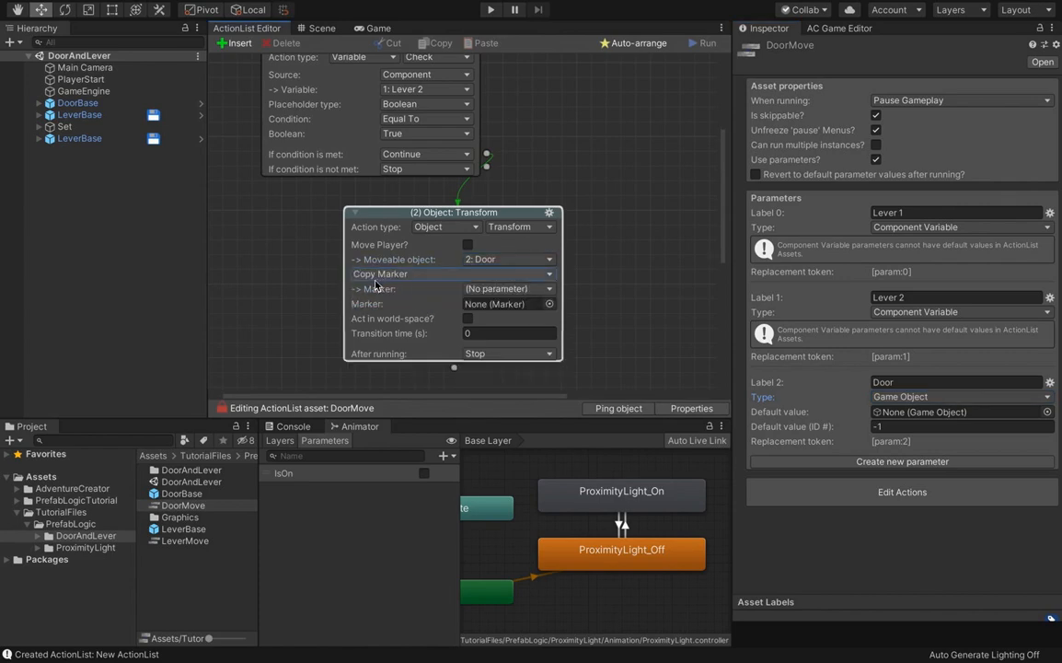
left_click(501, 289)
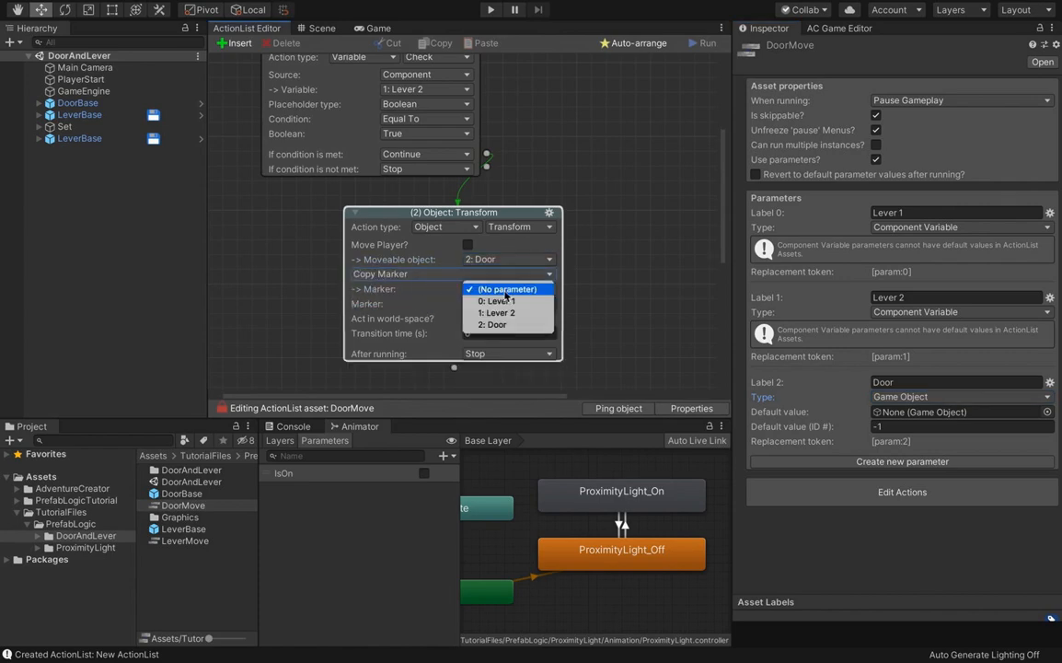
left_click(432, 291)
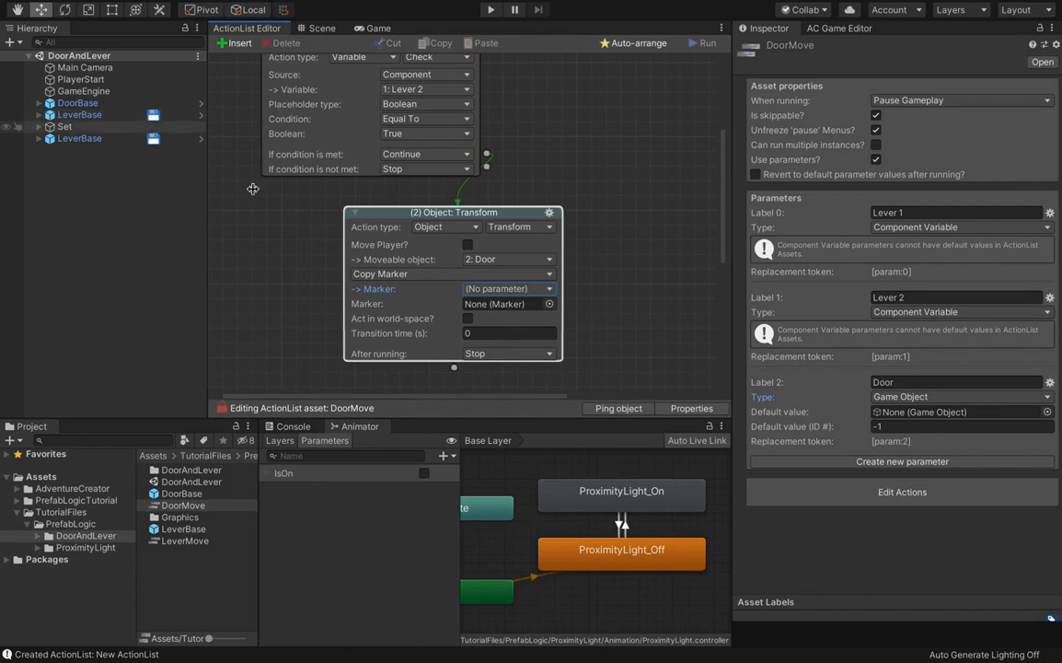
Create two more DoorMove parameters and set both types to Game Object.
left_click(902, 462)
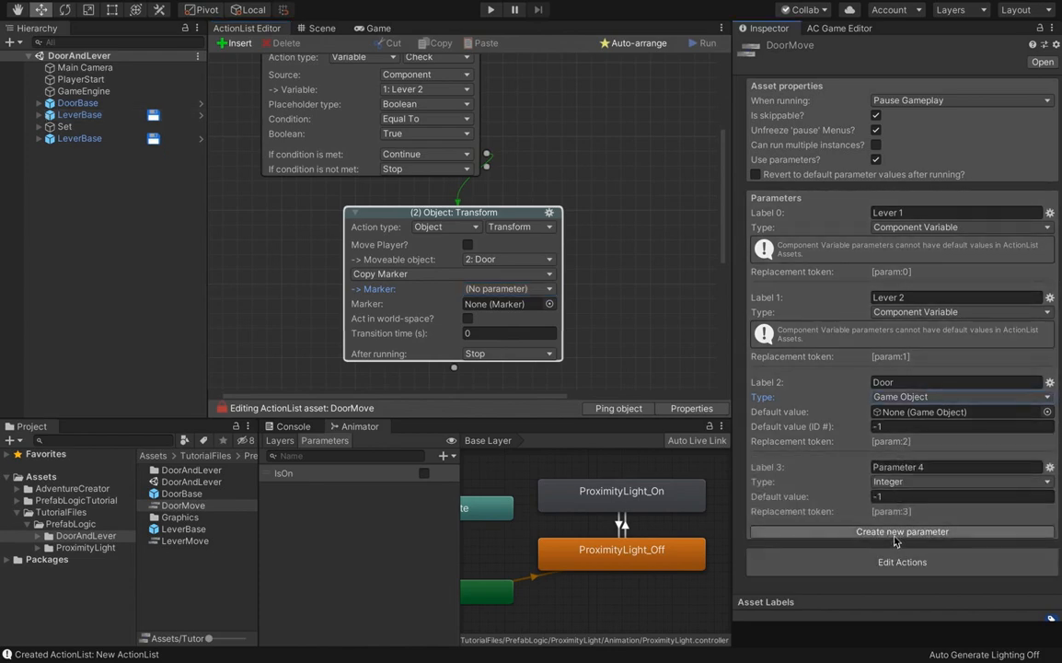
left_click(903, 532)
scroll(888, 491, "down", 2)
left_click(897, 424)
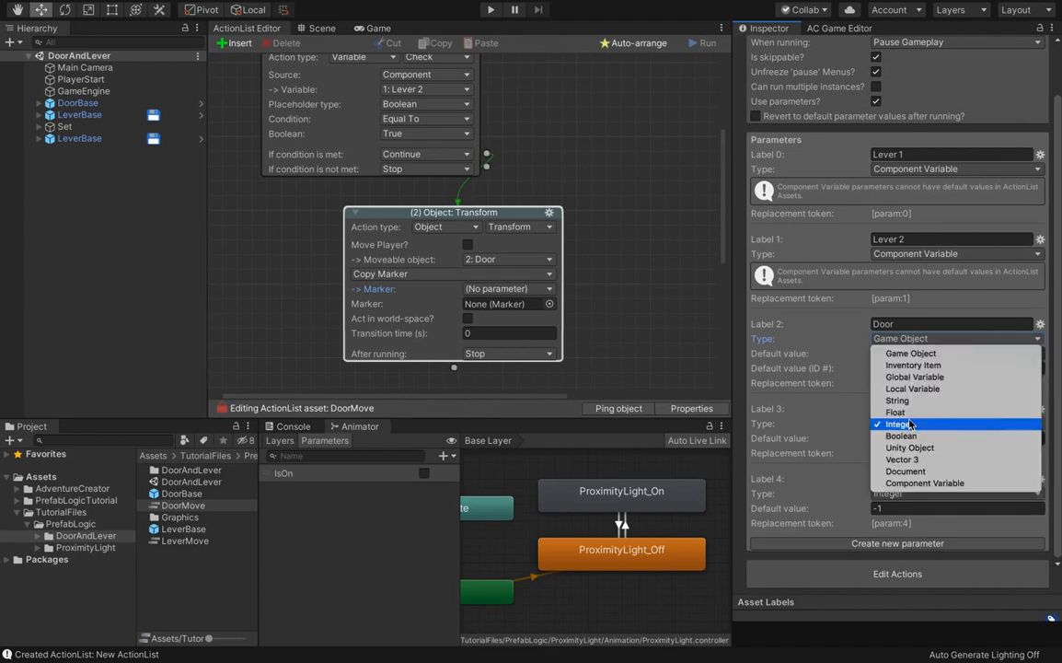
left_click(910, 353)
left_click(911, 509)
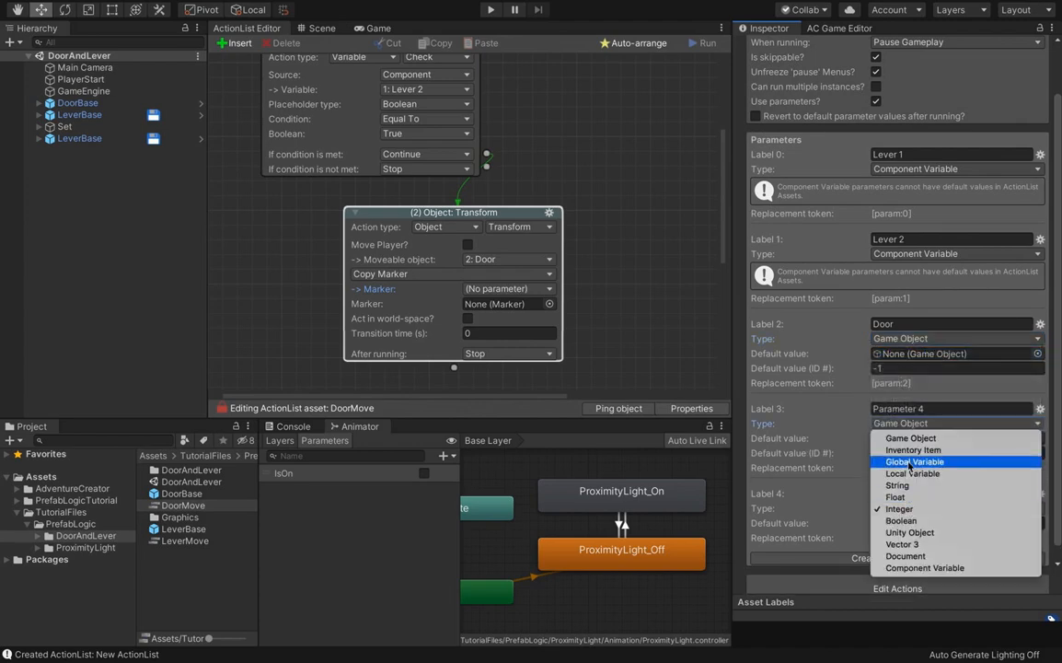
left_click(911, 438)
Name the two newest Game Object parameters Open Marker and Down Marker.
left_click(942, 411)
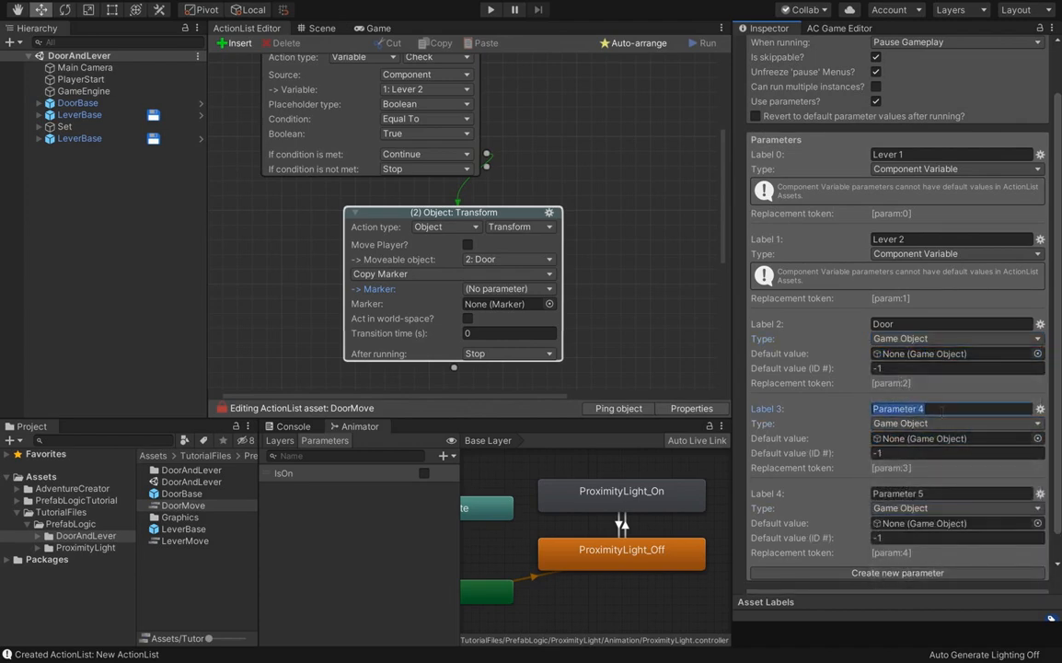
type("U")
left_click(946, 494)
type("Down Marker")
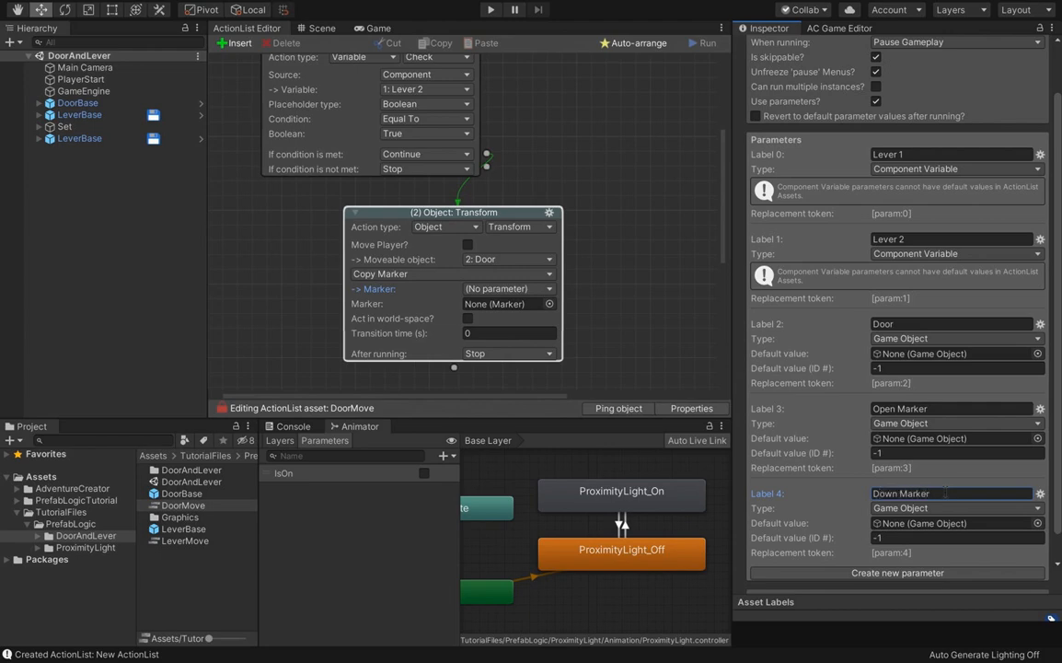
left_click(552, 188)
scroll(561, 155, "up", 4)
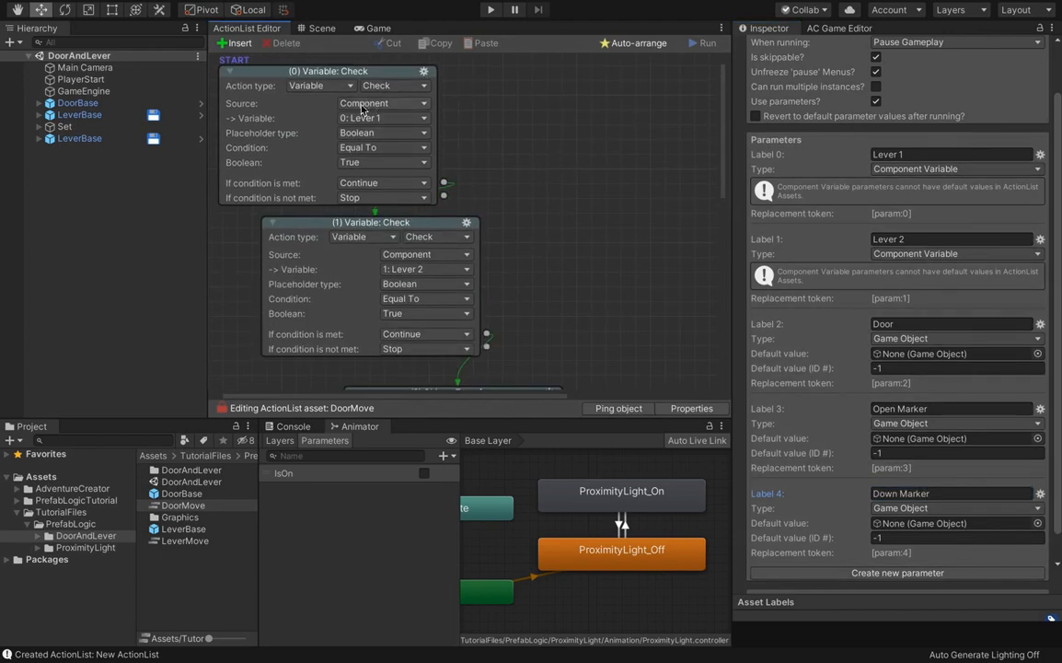
scroll(572, 234, "down", 5)
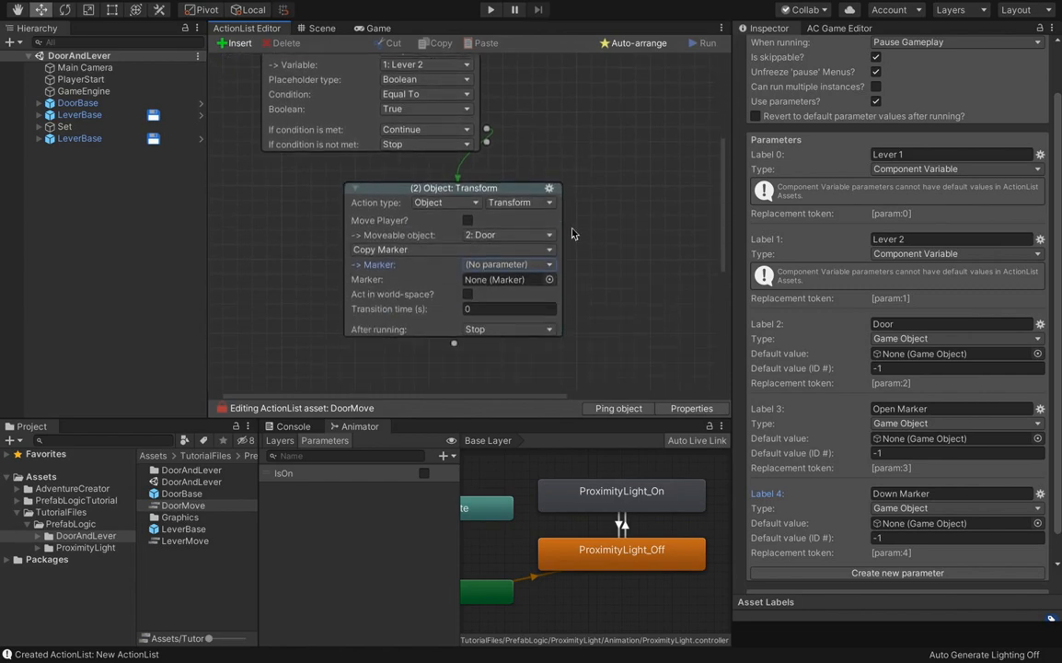
Set the Object: Transform action's marker to the Open Marker parameter with a transition time of 1 second, and tidy its position.
left_click(481, 267)
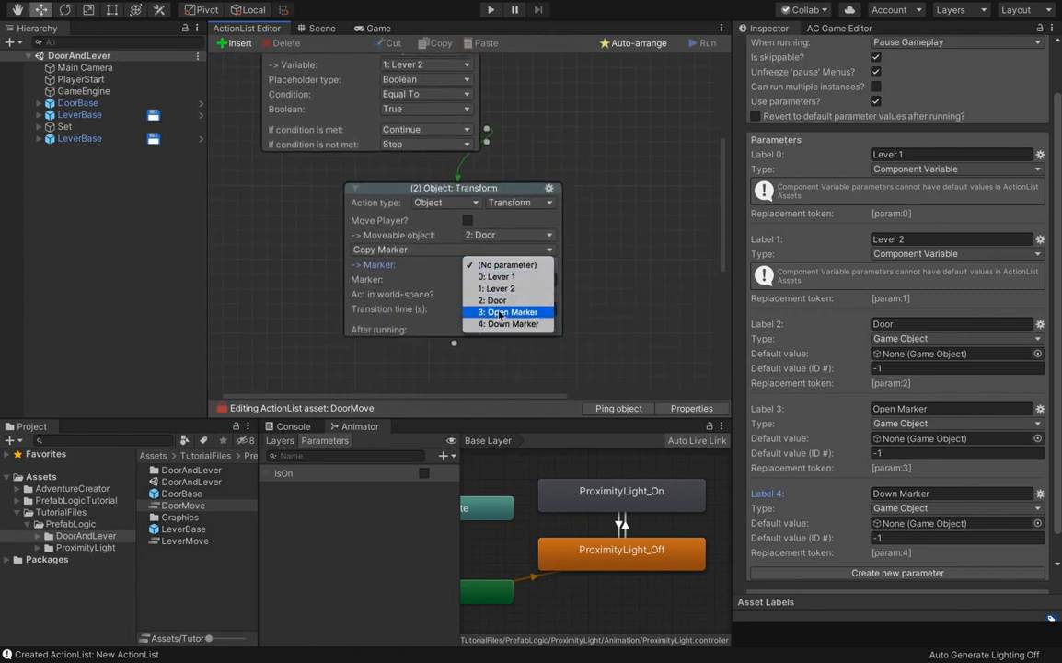
left_click(498, 311)
left_click(497, 296)
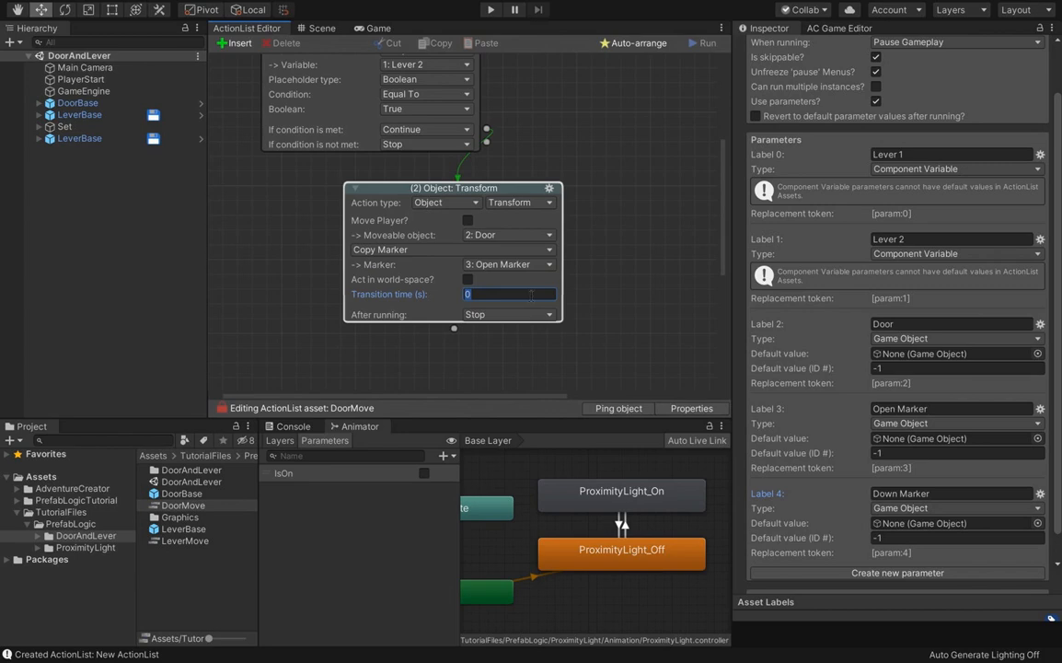
type("1")
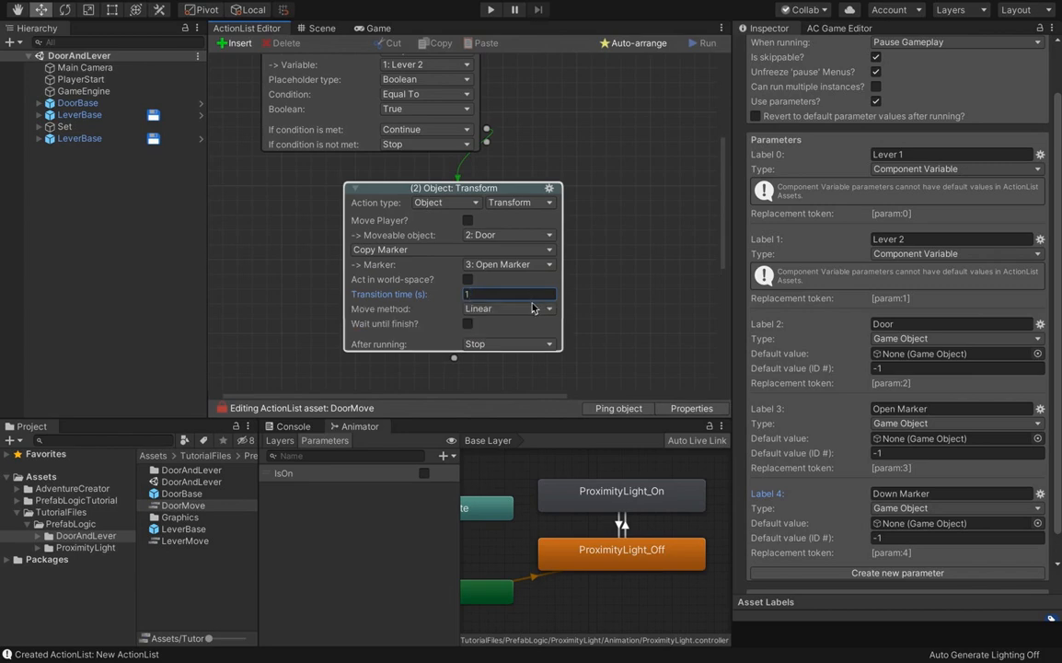
left_click_drag(506, 193, 478, 195)
middle_click_drag(590, 217, 594, 221)
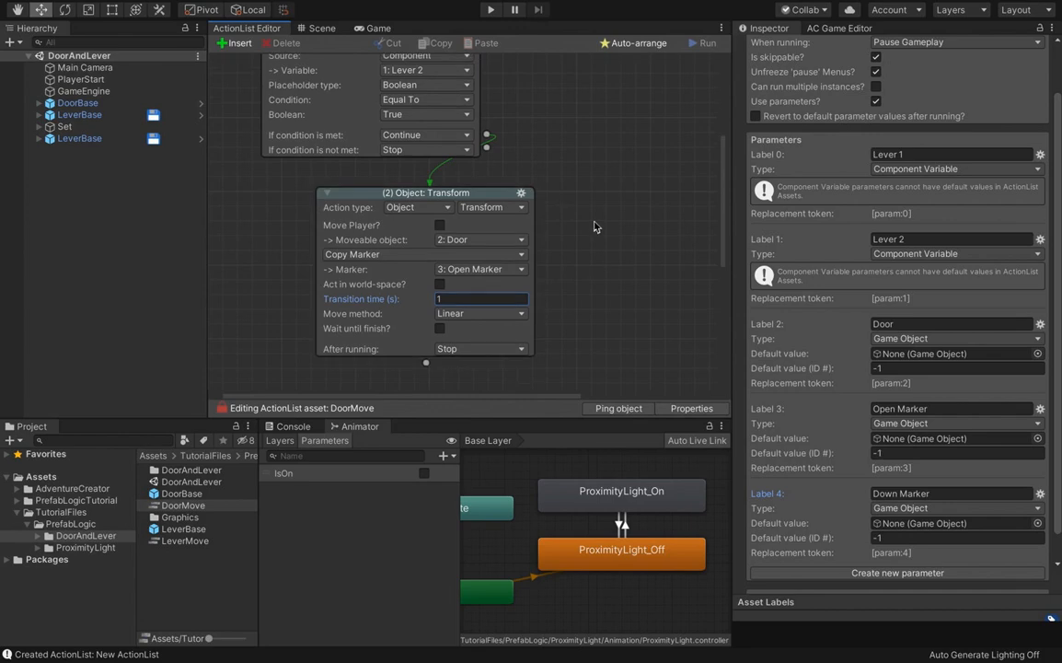
scroll(646, 132, "up", 5)
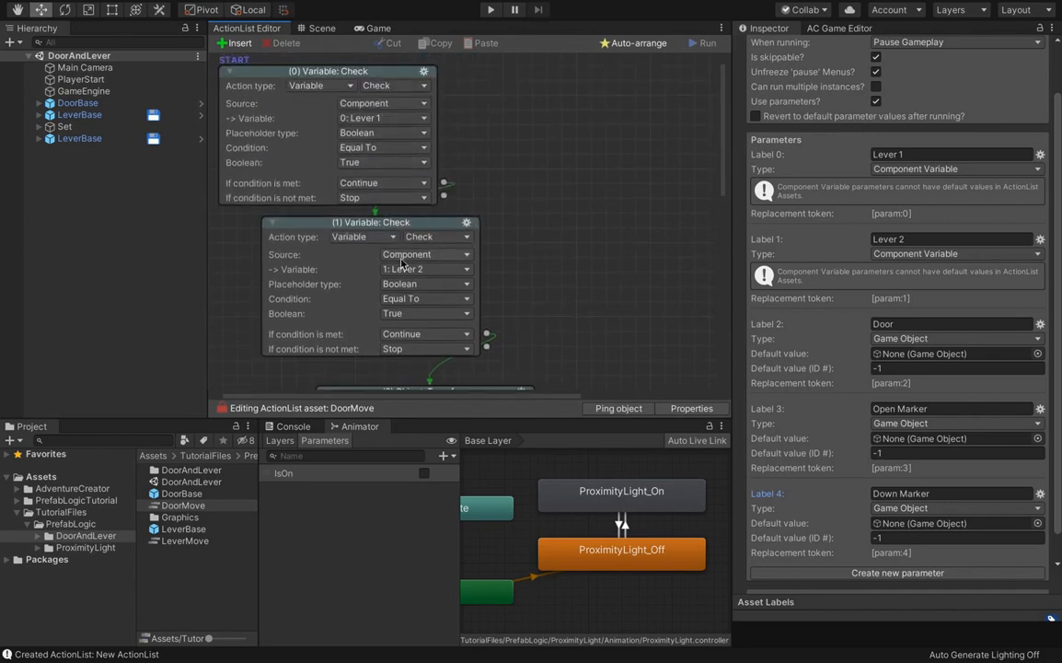
scroll(653, 156, "down", 5)
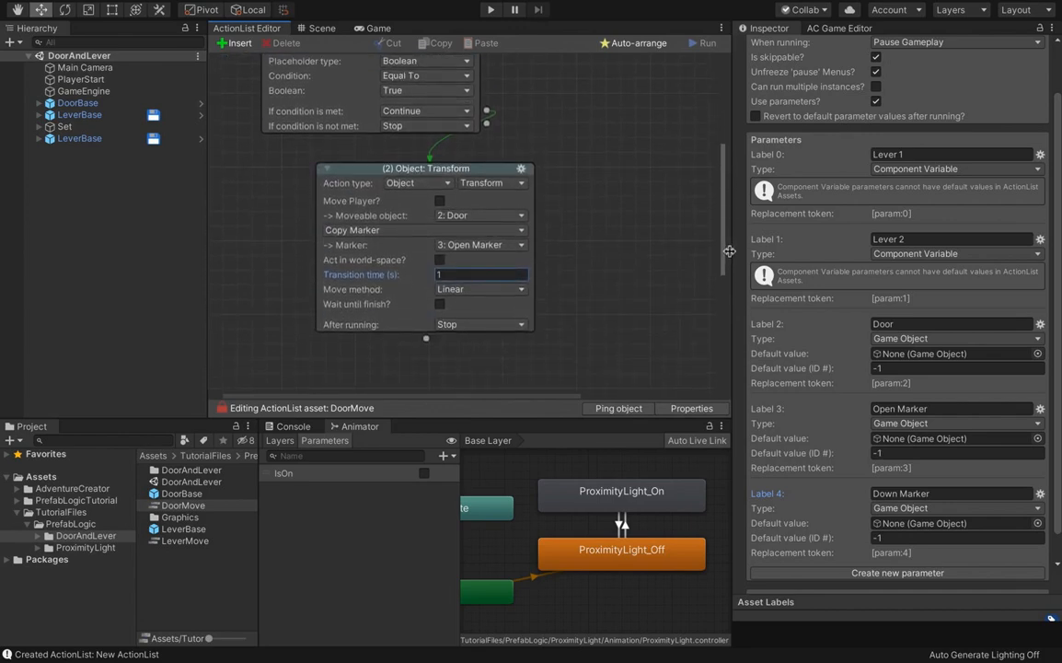
Duplicate the Object: Transform action in DoorMove and set the copy's marker to the Down Marker parameter.
right_click(529, 174)
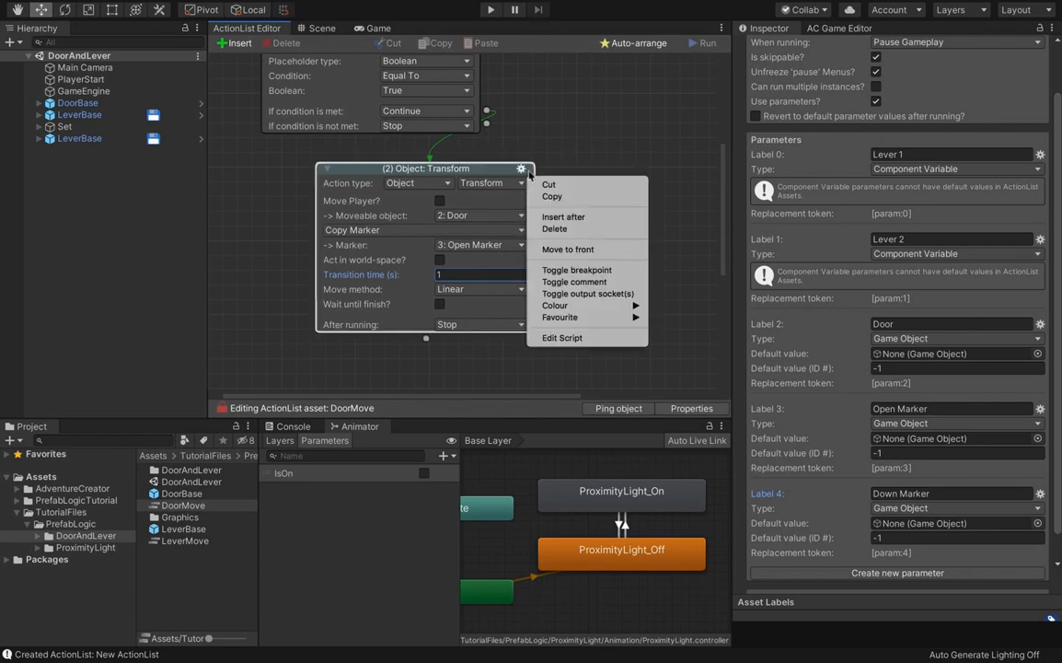
left_click(551, 196)
right_click(579, 150)
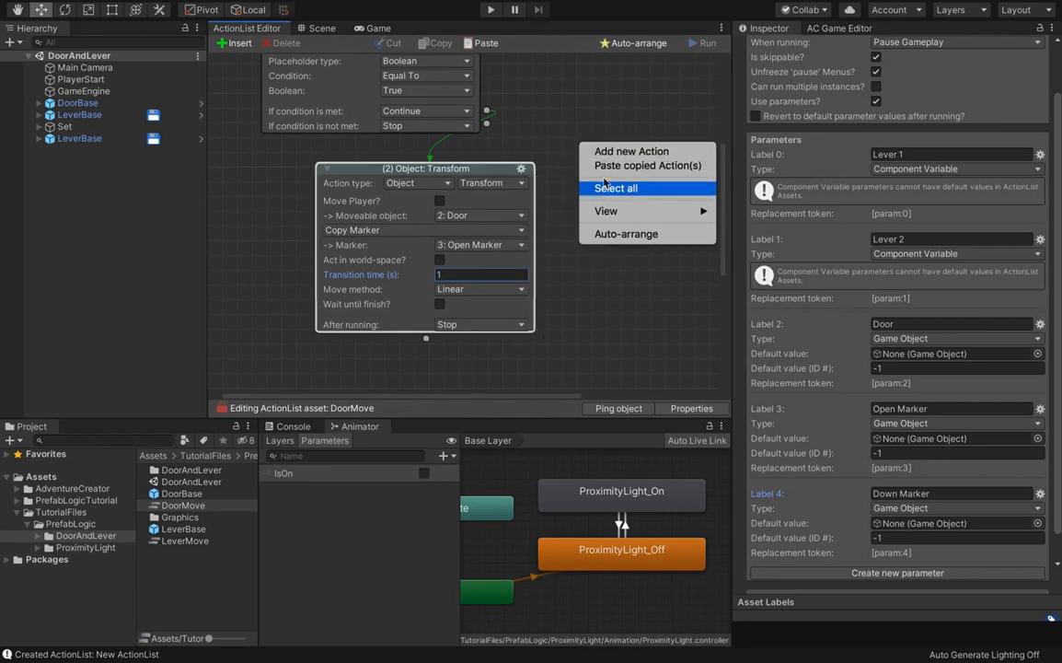
left_click(612, 167)
left_click_drag(517, 166, 535, 164)
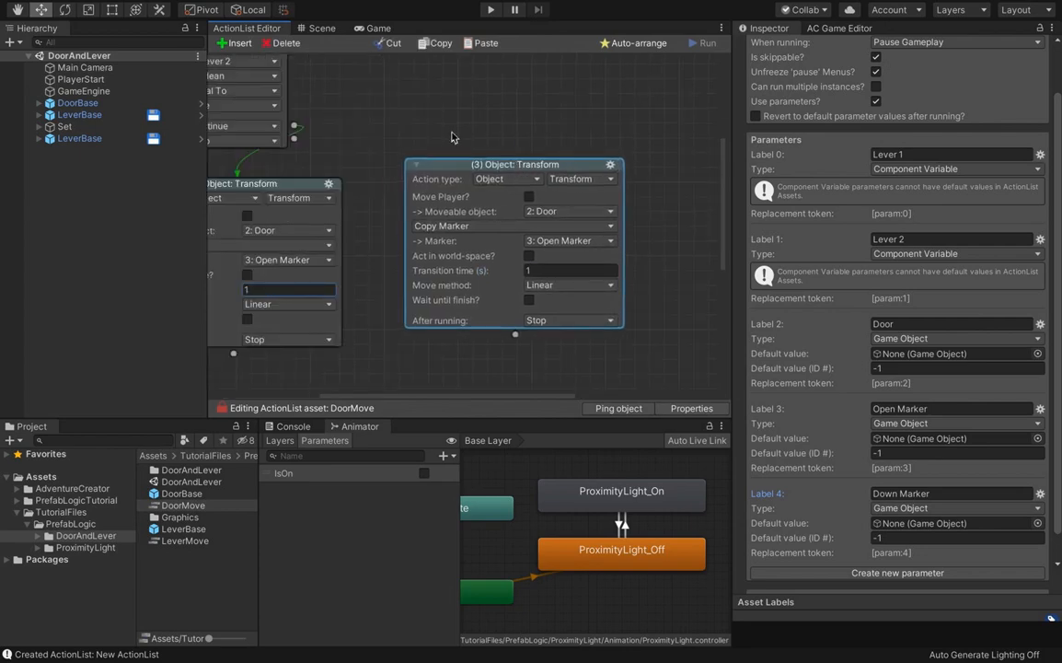
left_click(556, 242)
left_click(546, 251)
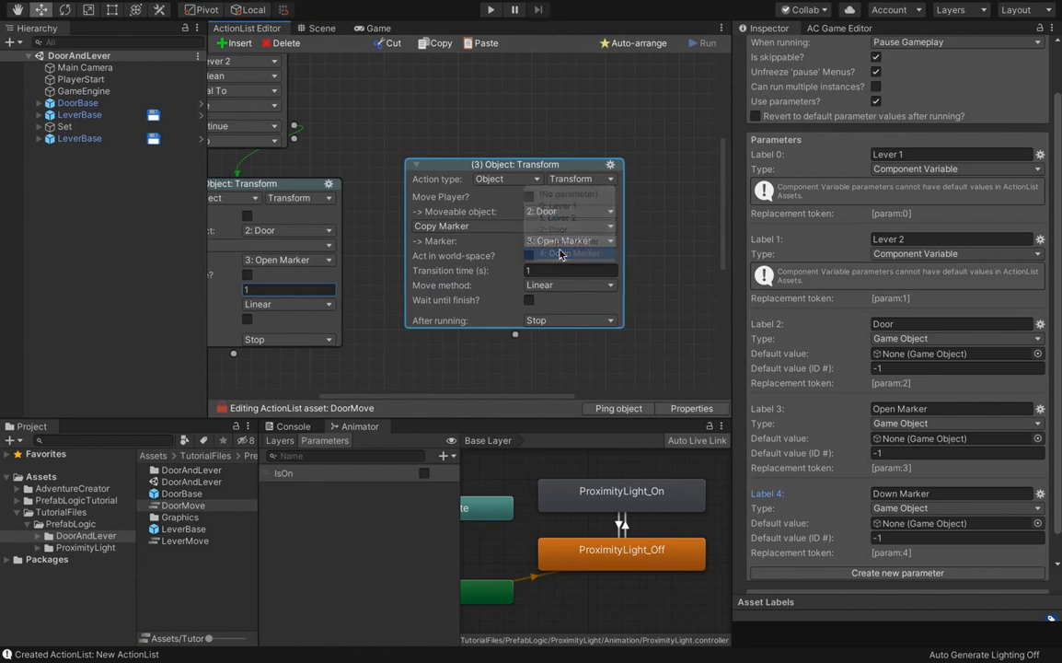
Rename the Down Marker parameter to Shut Marker.
double_click(886, 494)
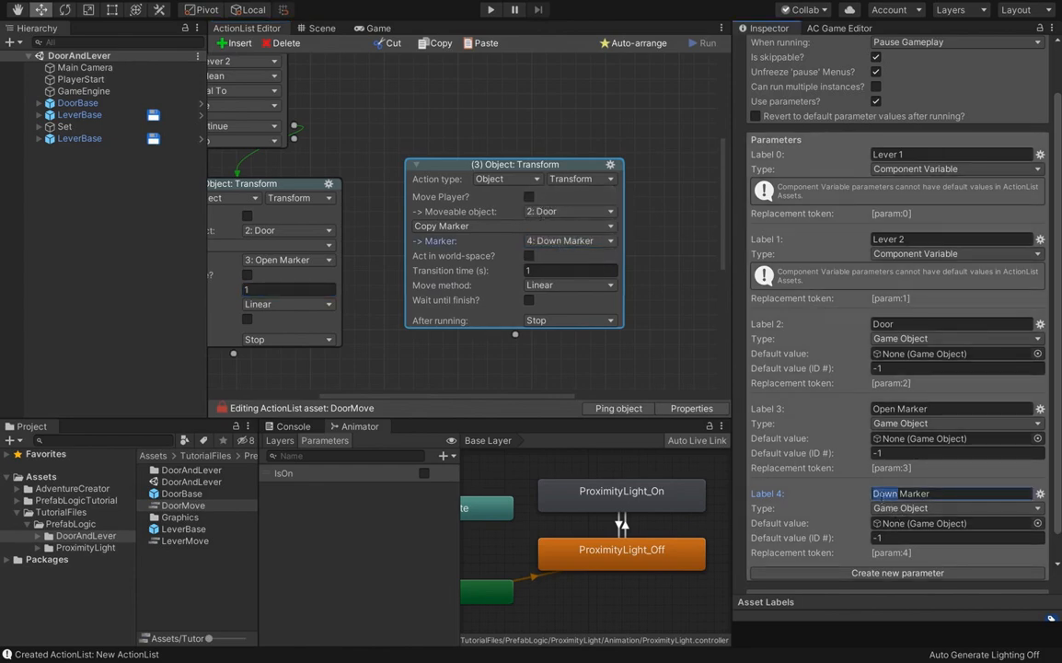
type("Shut")
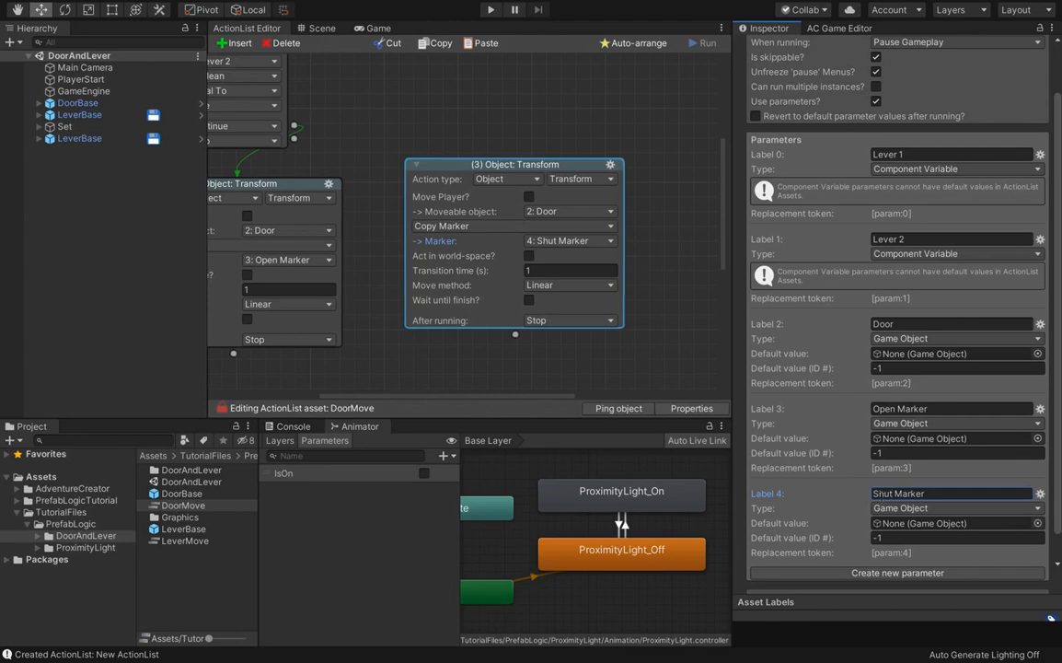
left_click(422, 136)
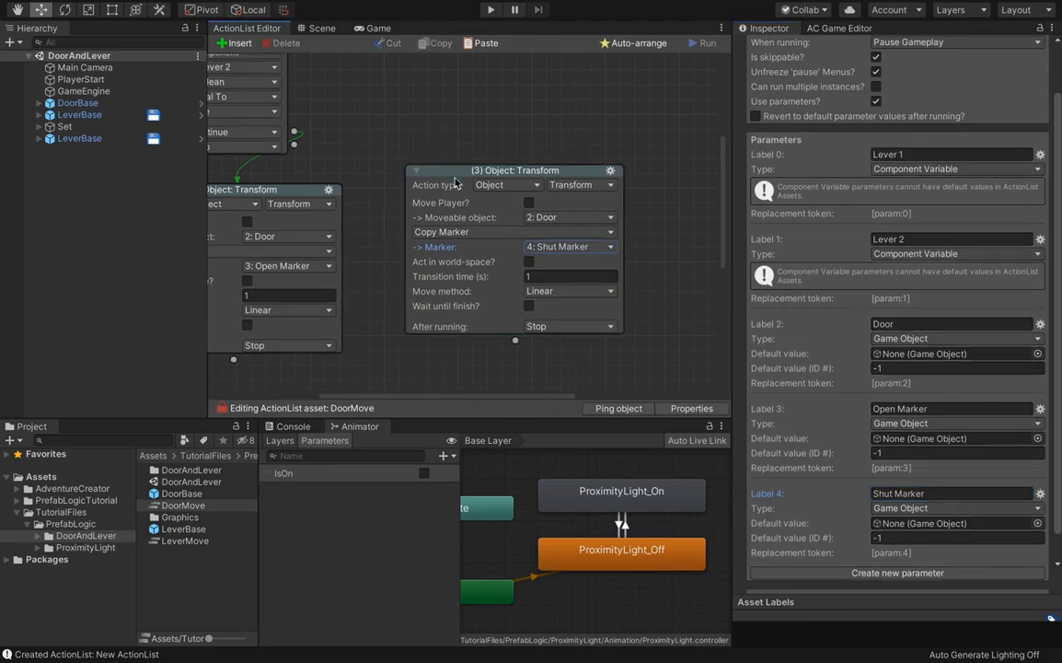
Place the Shut Marker transform action beside the checks and make the Lever 1 check skip to it when its condition is not met.
left_click_drag(454, 189, 426, 124)
scroll(408, 161, "up", 5)
left_click_drag(430, 307, 400, 248)
middle_click_drag(372, 176, 214, 122)
middle_click_drag(412, 113, 455, 132)
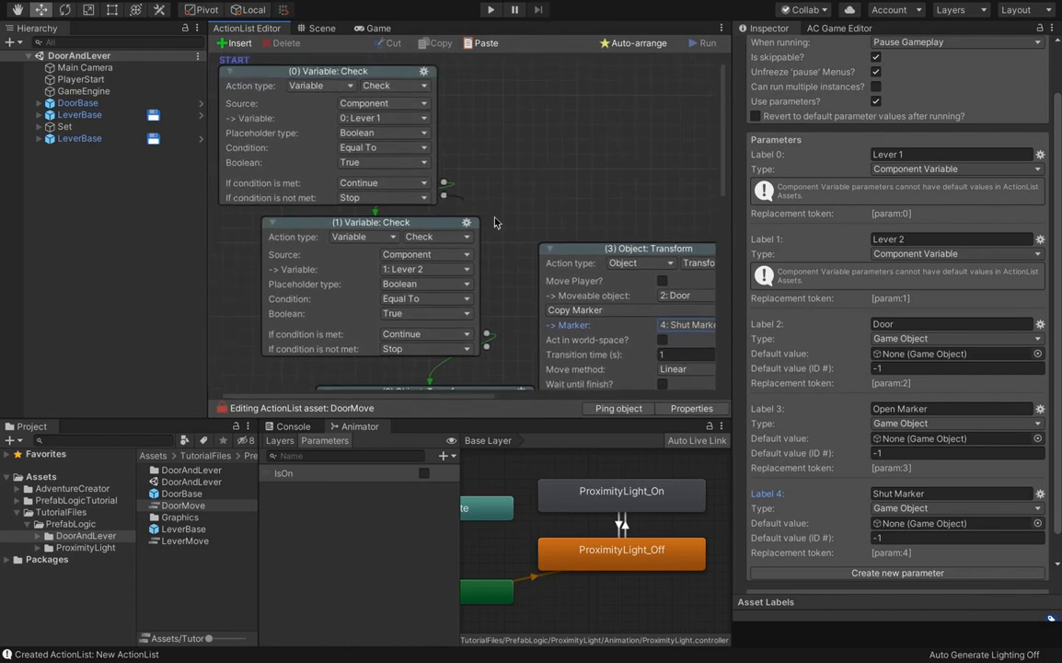
left_click_drag(444, 196, 578, 288)
middle_click_drag(656, 276, 592, 211)
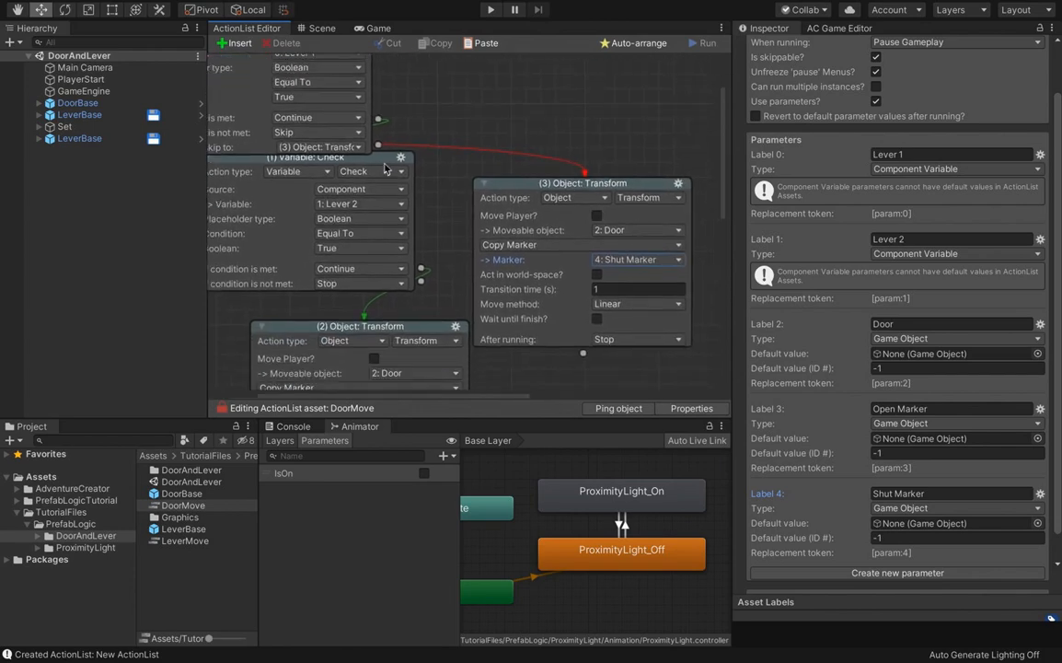
Make the Lever 2 check skip to the Shut Marker transform action when its condition is not met, and space out the overlapping actions.
left_click_drag(385, 164, 382, 182)
scroll(433, 102, "down", 3)
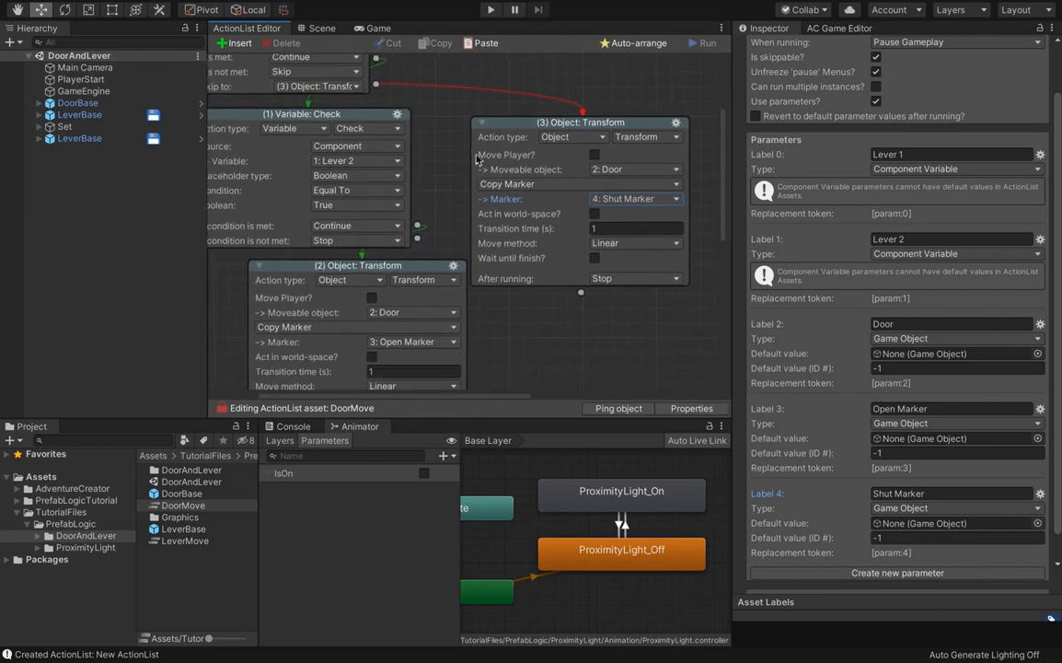
left_click_drag(530, 243, 512, 180)
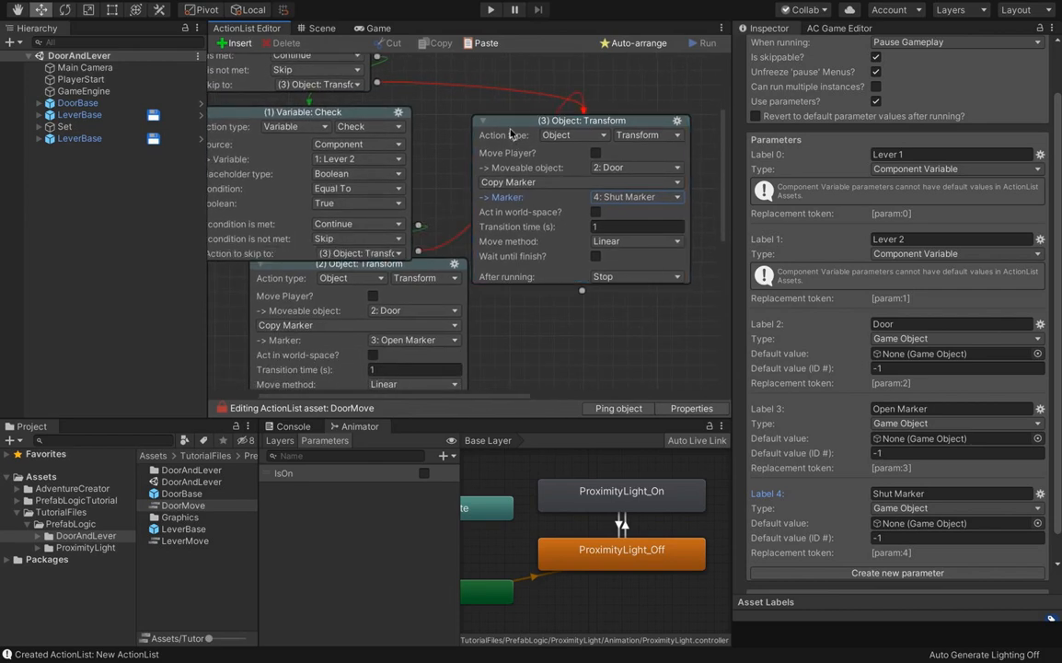
left_click_drag(511, 133, 523, 221)
left_click_drag(414, 266, 394, 295)
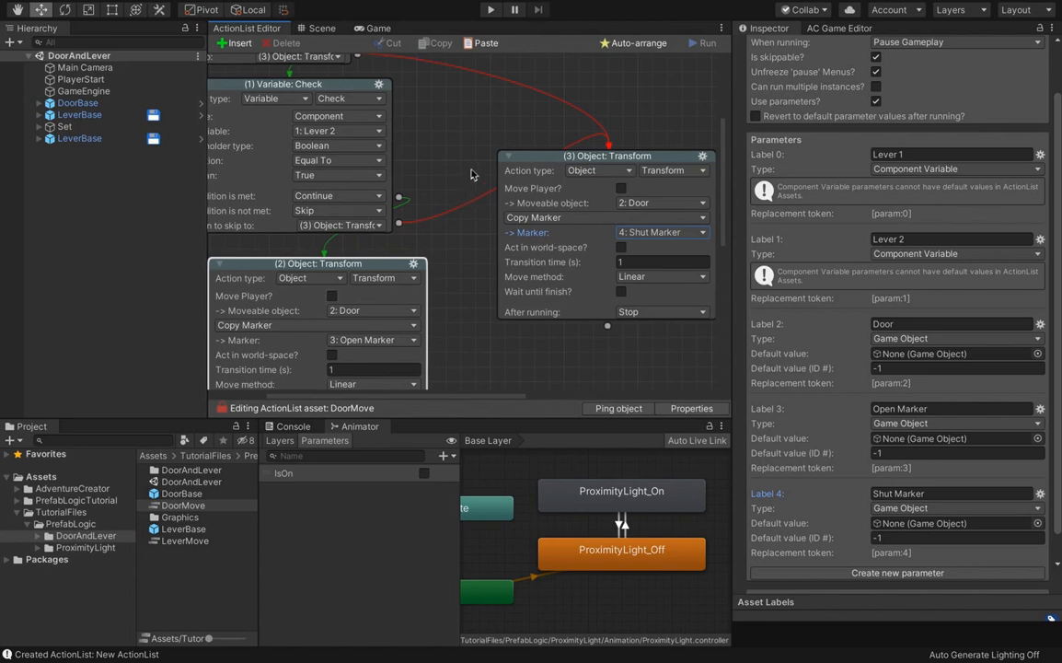
Open the DoorBase prefab for editing and add an ActionList starter component to its root.
left_click(85, 102)
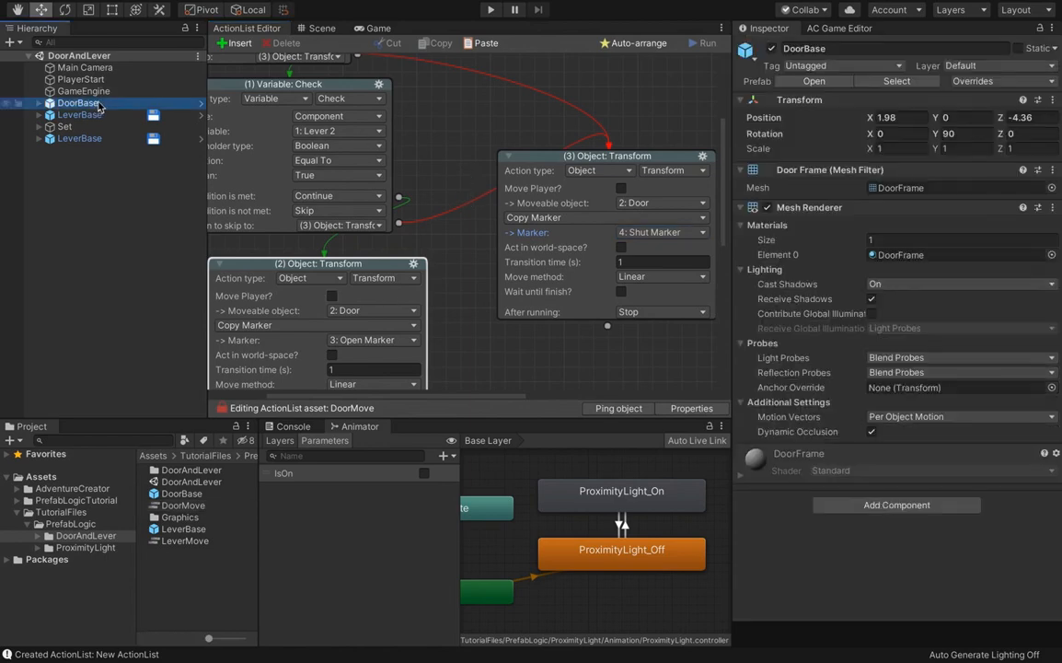
left_click(199, 107)
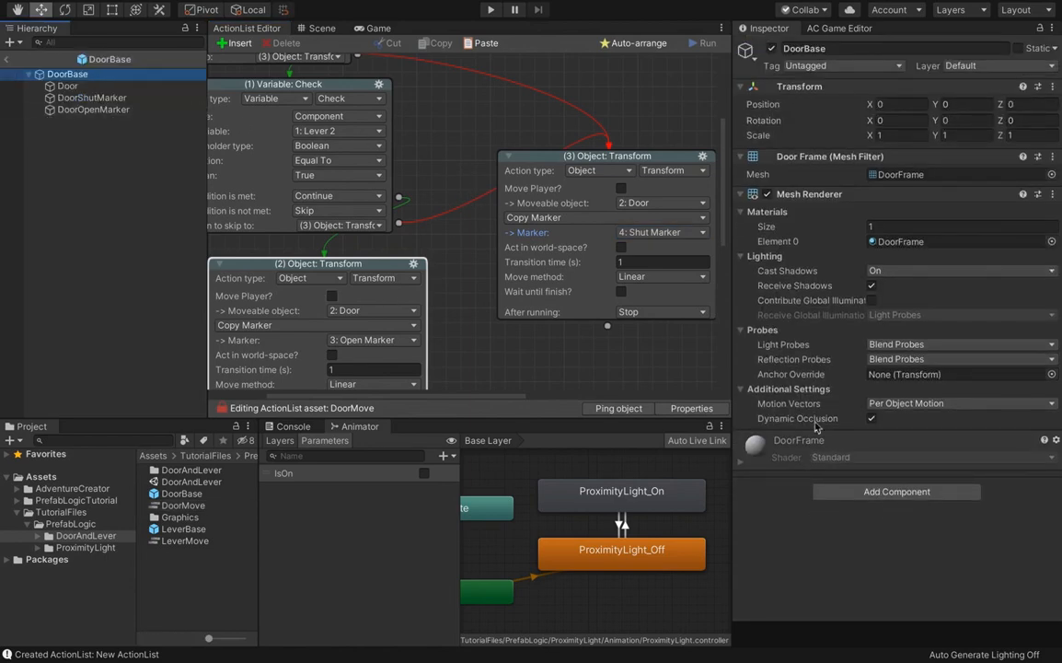
left_click(853, 493)
left_click(854, 426)
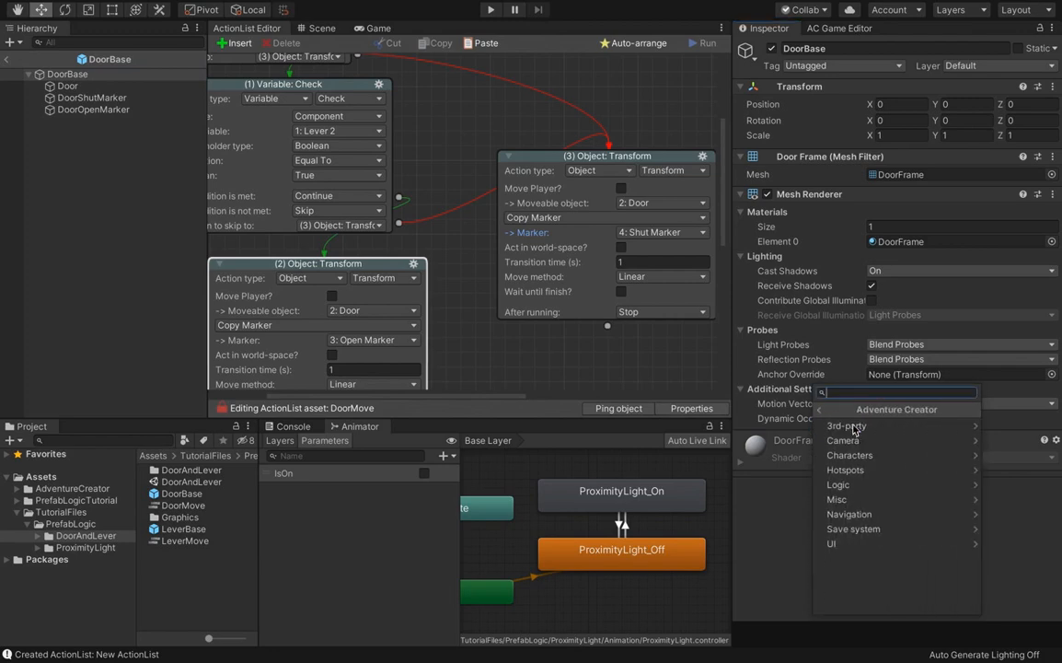
left_click(856, 499)
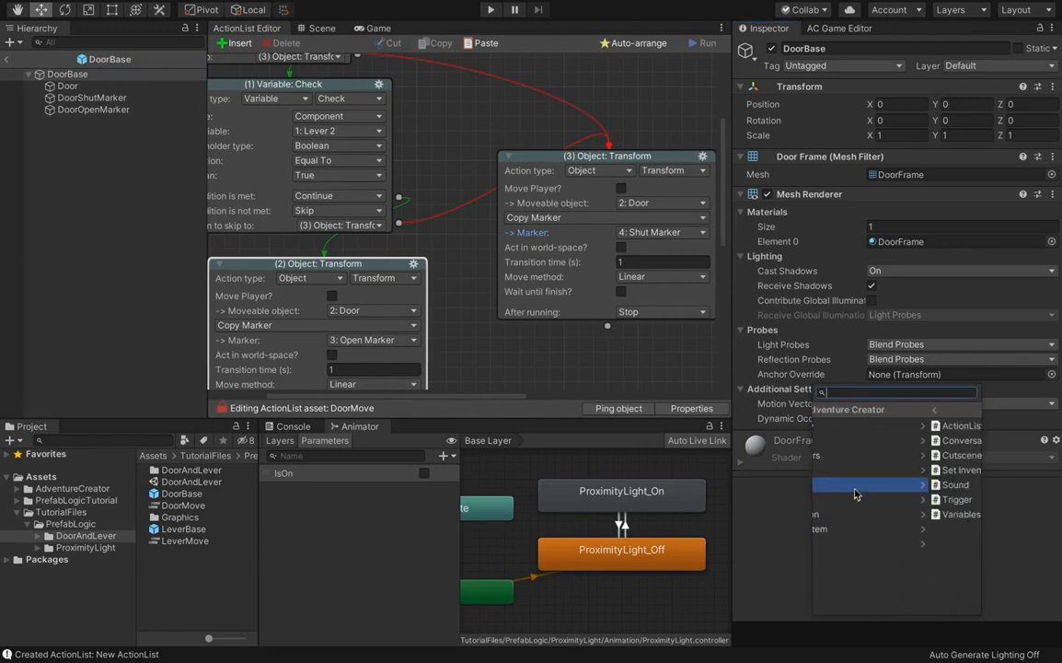
left_click(843, 427)
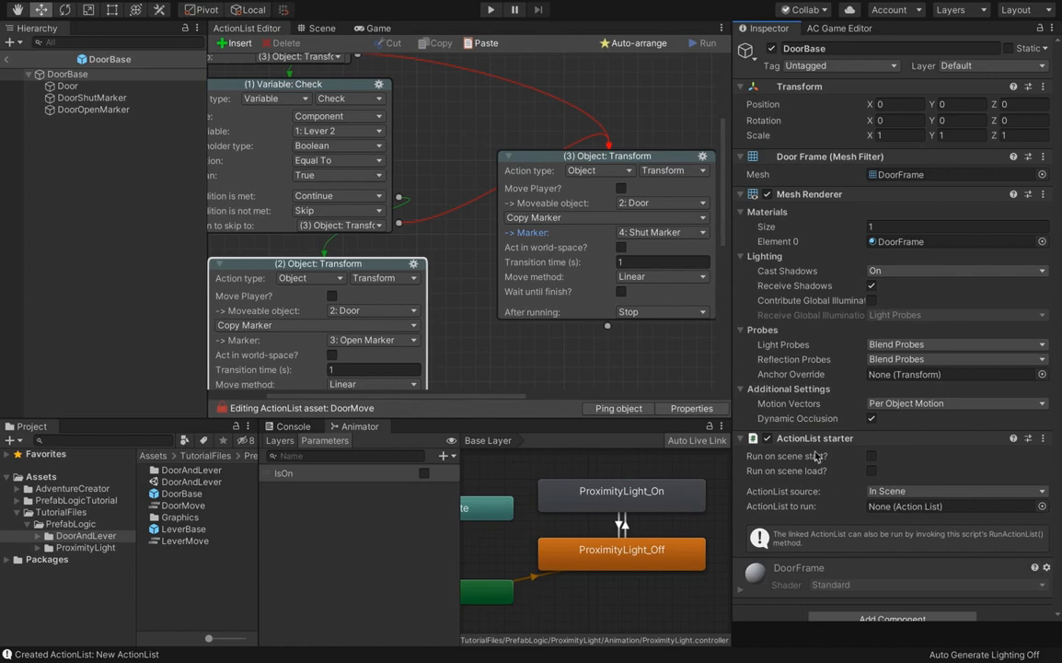
Set the starter to run the DoorMove asset on scene start and load, with Door, DoorOpenMarker and DoorShutMarker assigned as its Game Object parameters.
left_click(871, 456)
left_click(871, 470)
left_click(908, 494)
left_click(911, 505)
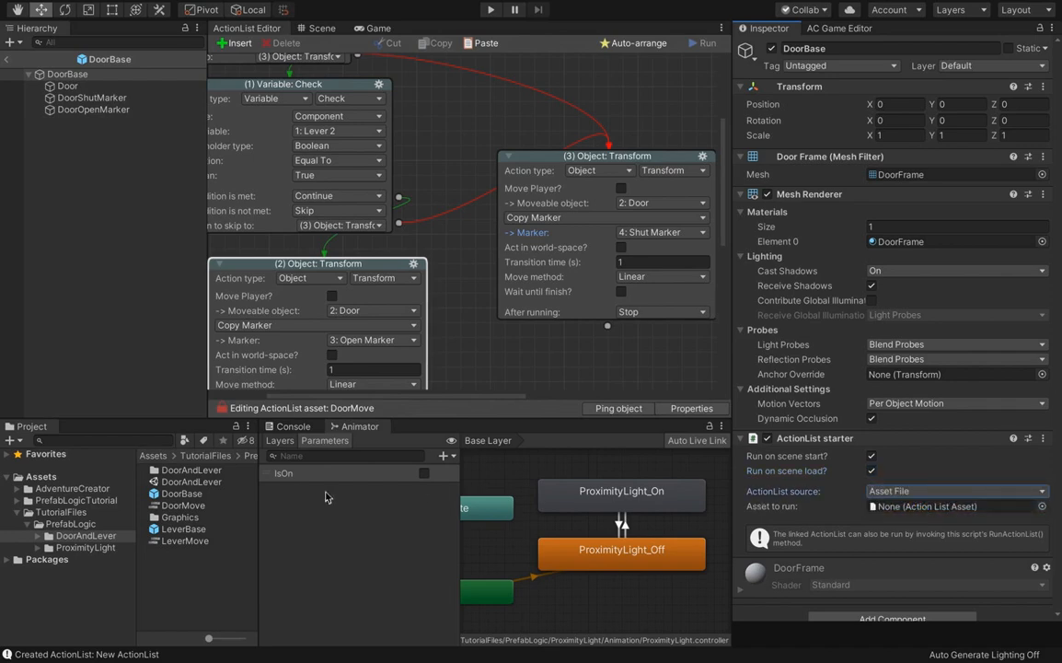
left_click_drag(175, 505, 906, 512)
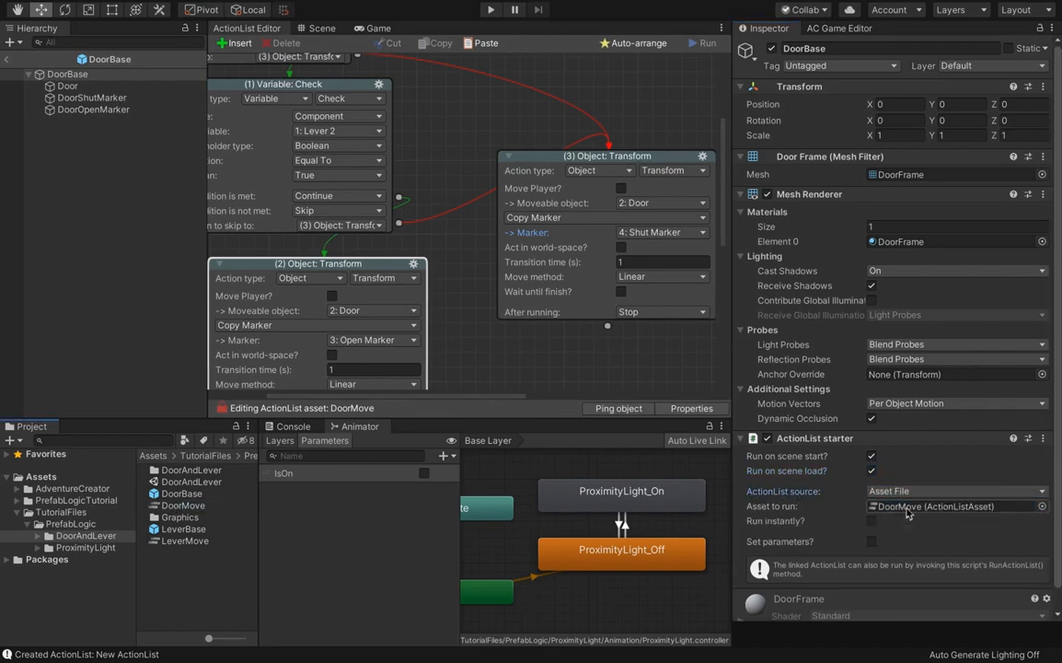
left_click(872, 541)
scroll(874, 460, "down", 5)
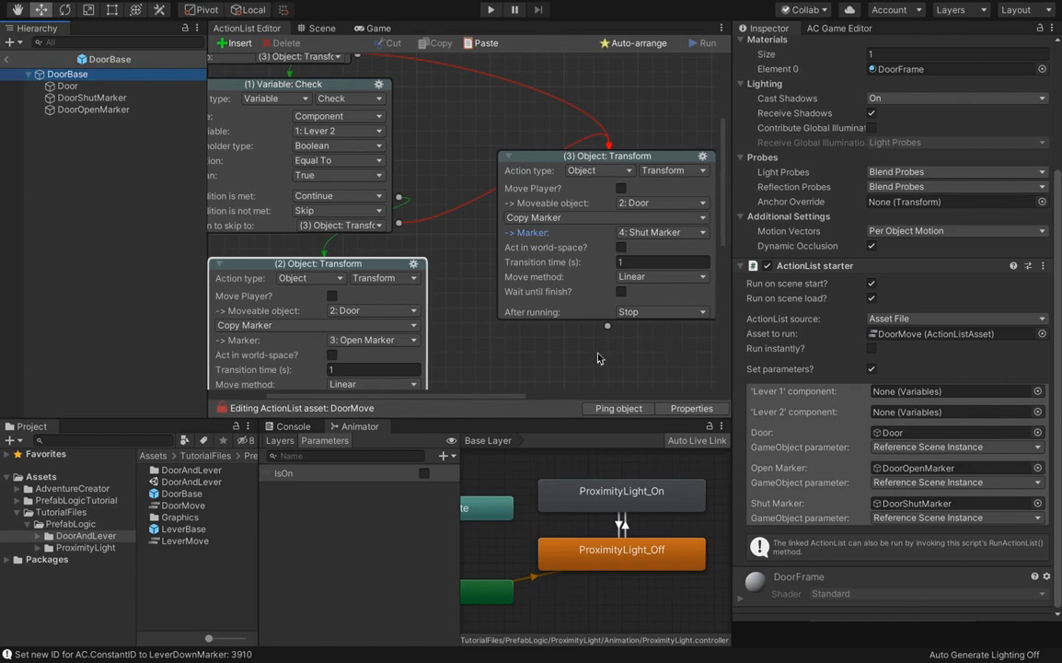
Add two LeverBase prefab instances as children of DoorBase.
left_click_drag(193, 533, 99, 249)
left_click_drag(171, 536, 90, 123)
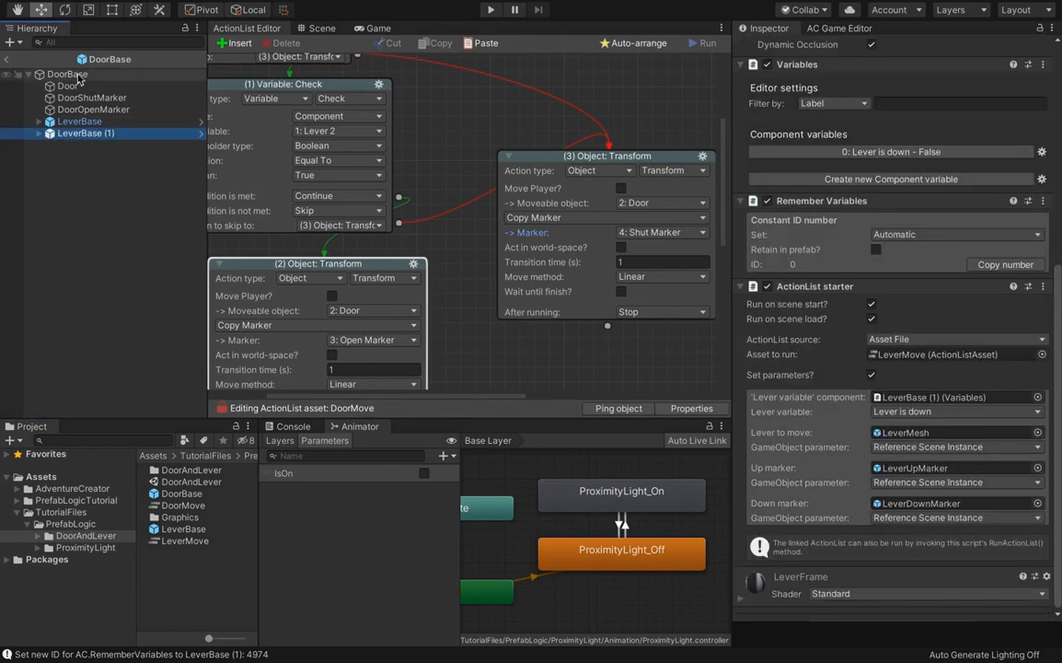
Assign LeverBase and LeverBase (1) as DoorBase's Lever 1 and Lever 2 components, and return to the DoorAndLever scene.
left_click(69, 73)
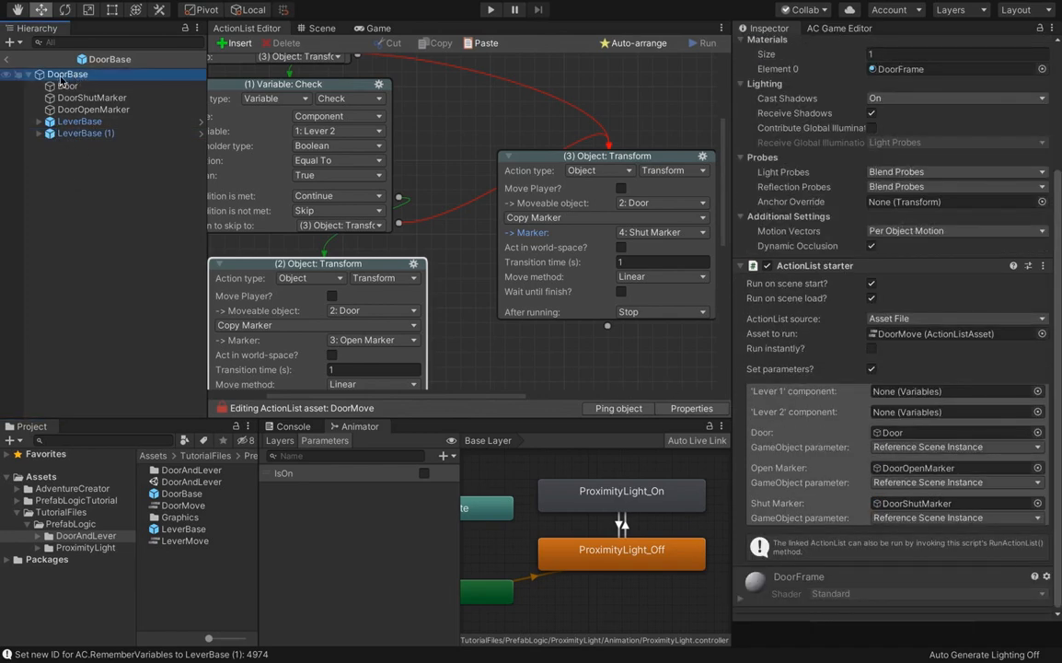
left_click(948, 276)
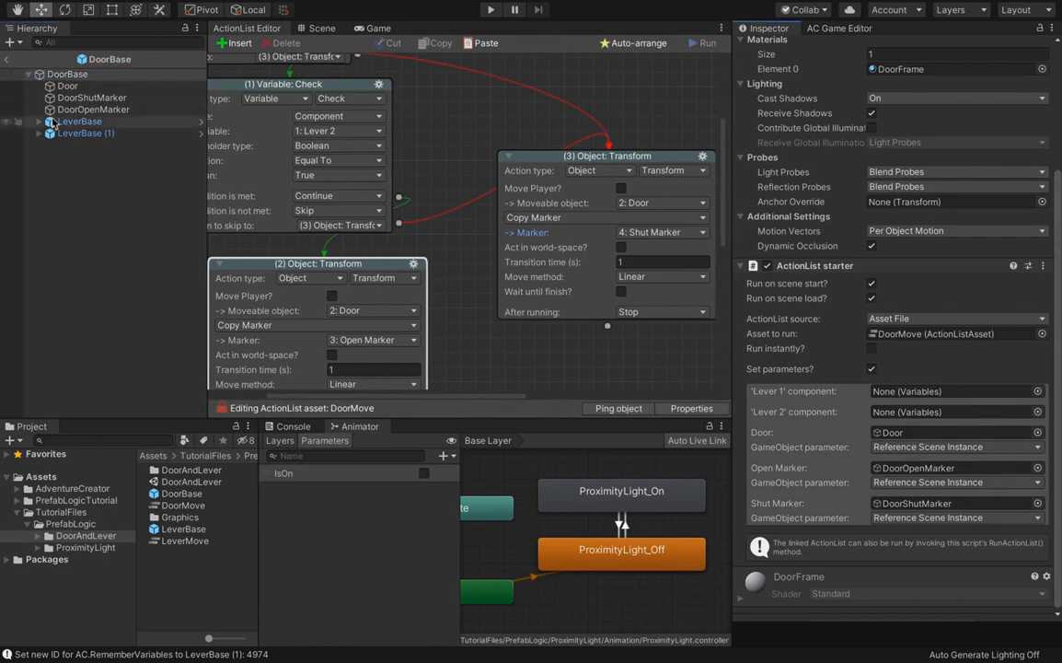
left_click_drag(52, 122, 948, 393)
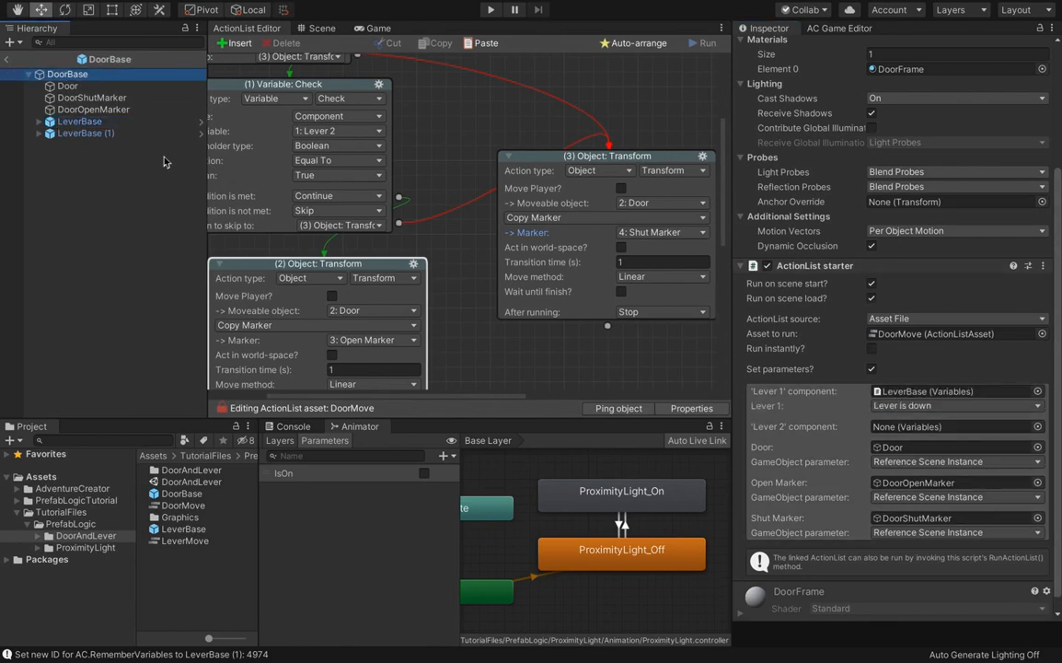
left_click_drag(92, 133, 921, 429)
left_click(7, 59)
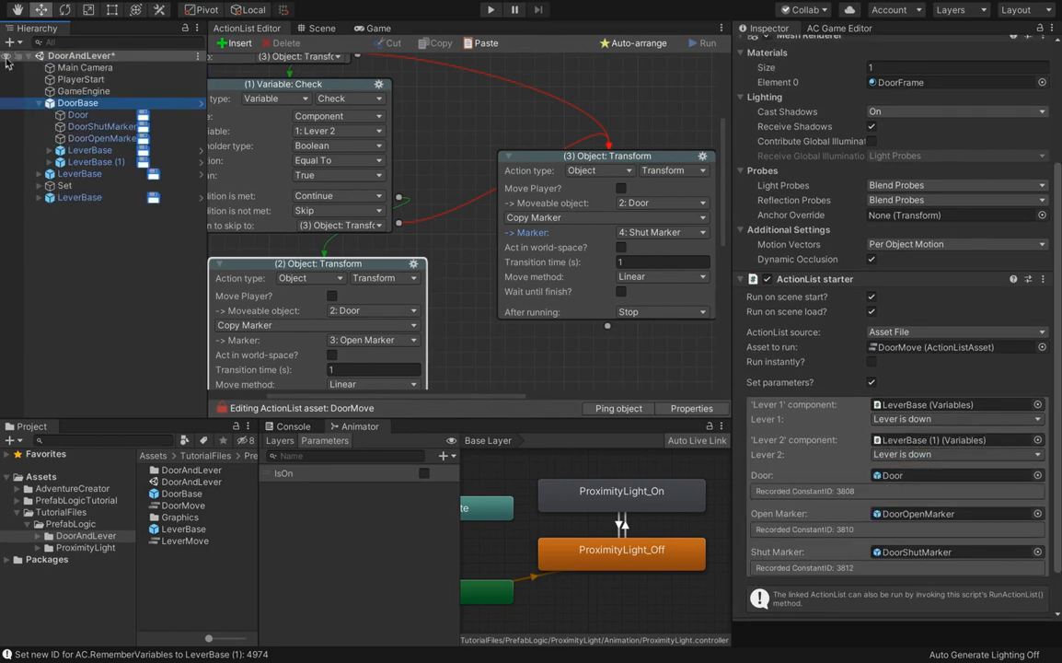
Delete the two standalone LeverBase objects from the scene, keeping those nested under DoorBase.
left_click(318, 27)
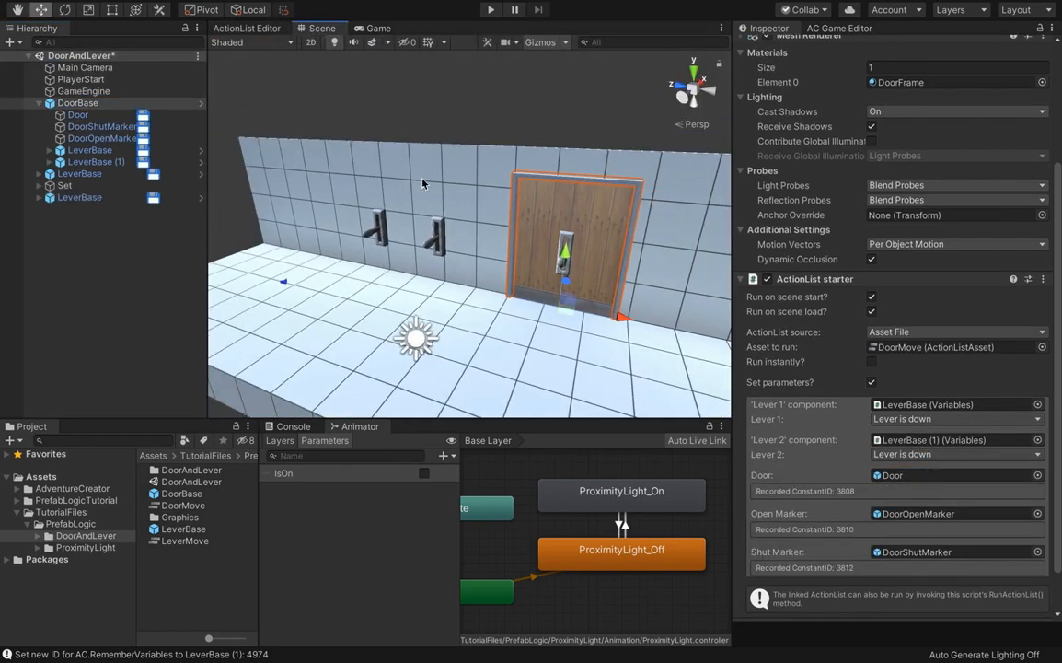
middle_click_drag(485, 234, 427, 234)
left_click(66, 176)
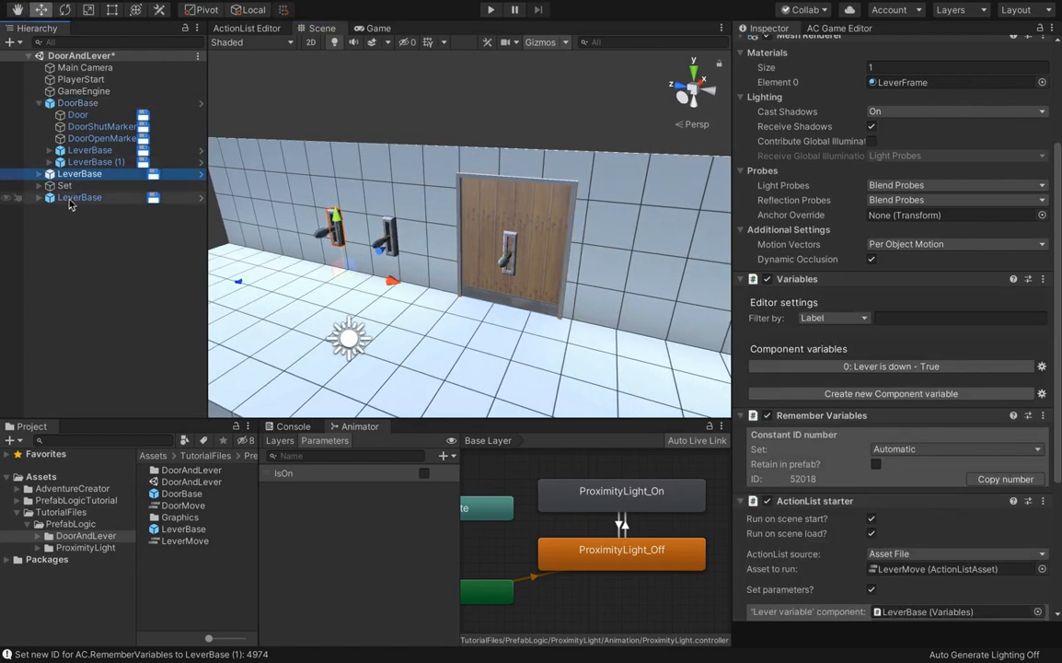
left_click(70, 198, "super")
right_click(81, 174)
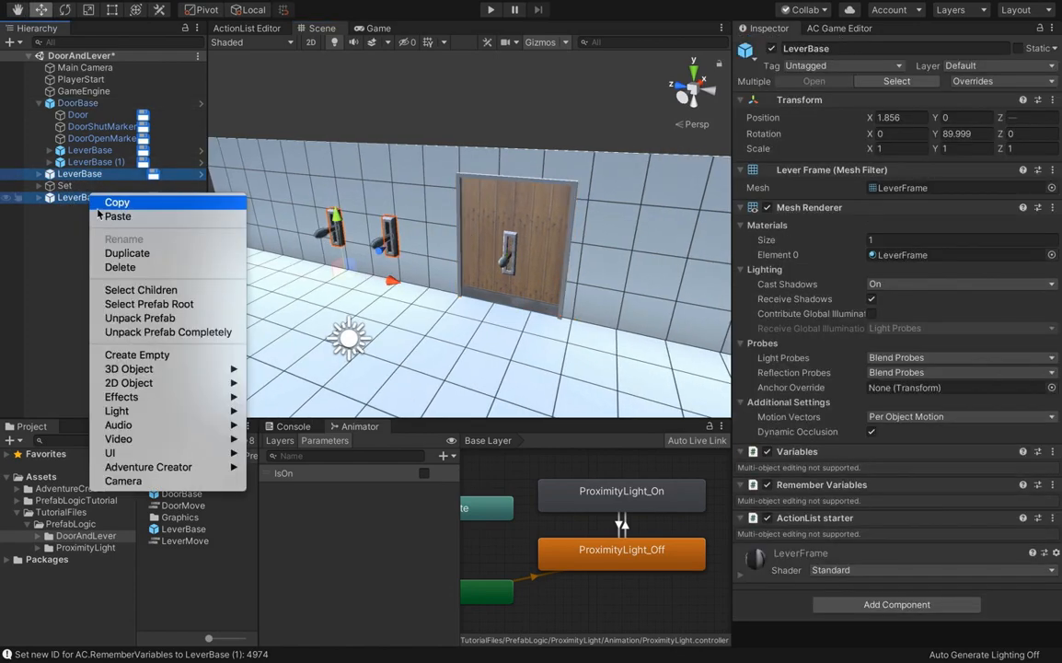
left_click(119, 267)
Move the nested LeverBase to about X -3.32 and LeverBase (1) to about X -5.37 along the wall beside the door.
left_click(89, 150)
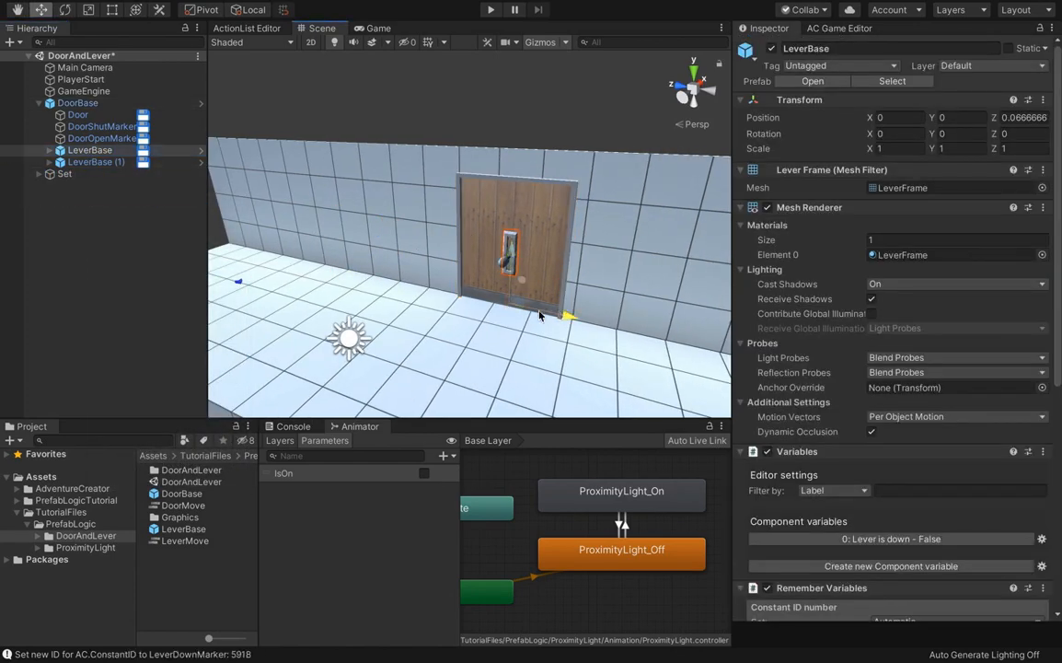
left_click_drag(563, 313, 438, 293)
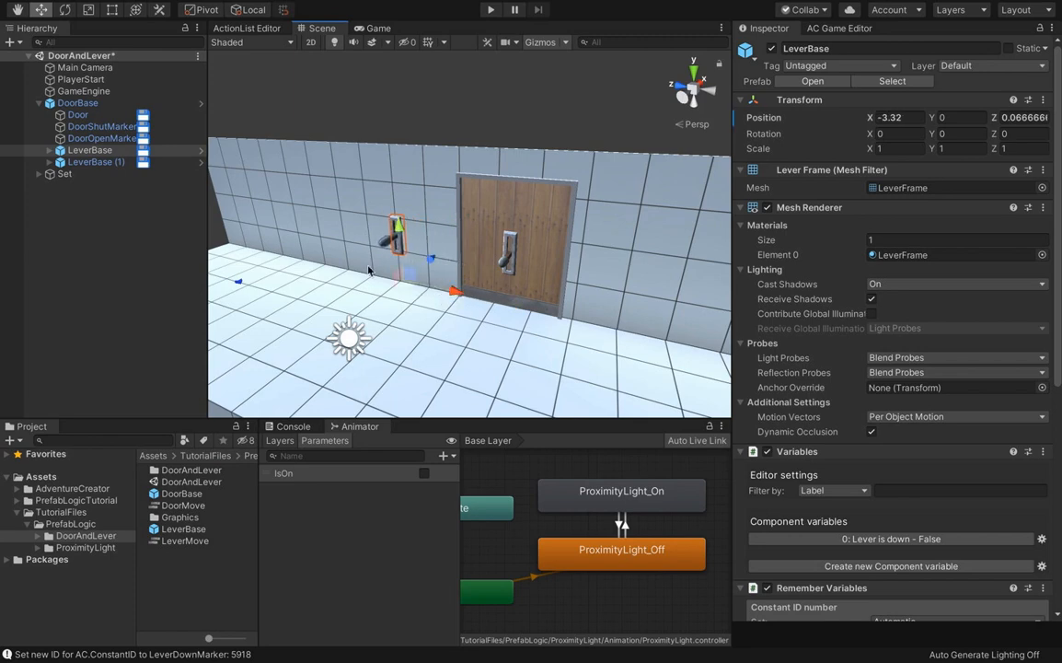
left_click(120, 163)
left_click_drag(563, 315, 371, 290)
key("f")
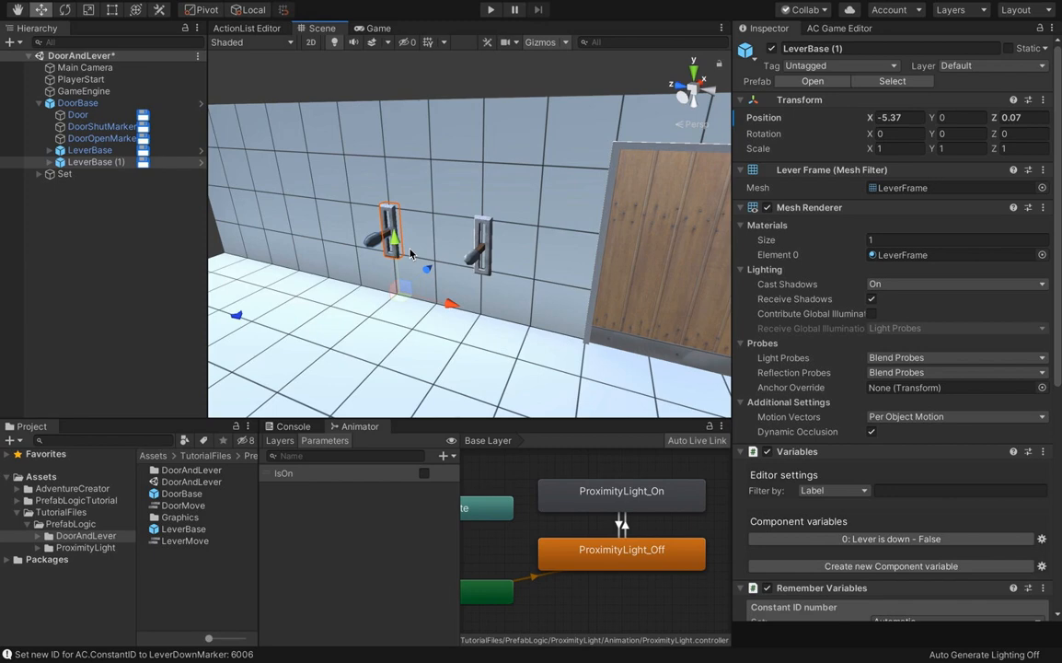
Inspect LeverBase's 'Lever is down' variable and play-test the scene with both levers' initial values at False.
left_click(90, 151)
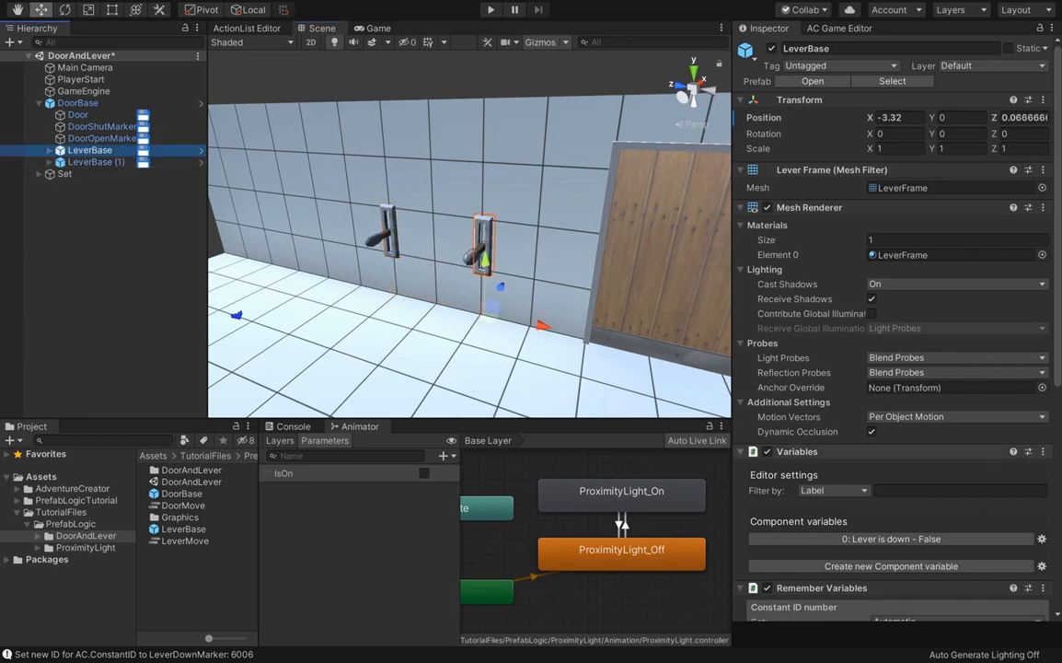
left_click(890, 538)
scroll(896, 547, "down", 2)
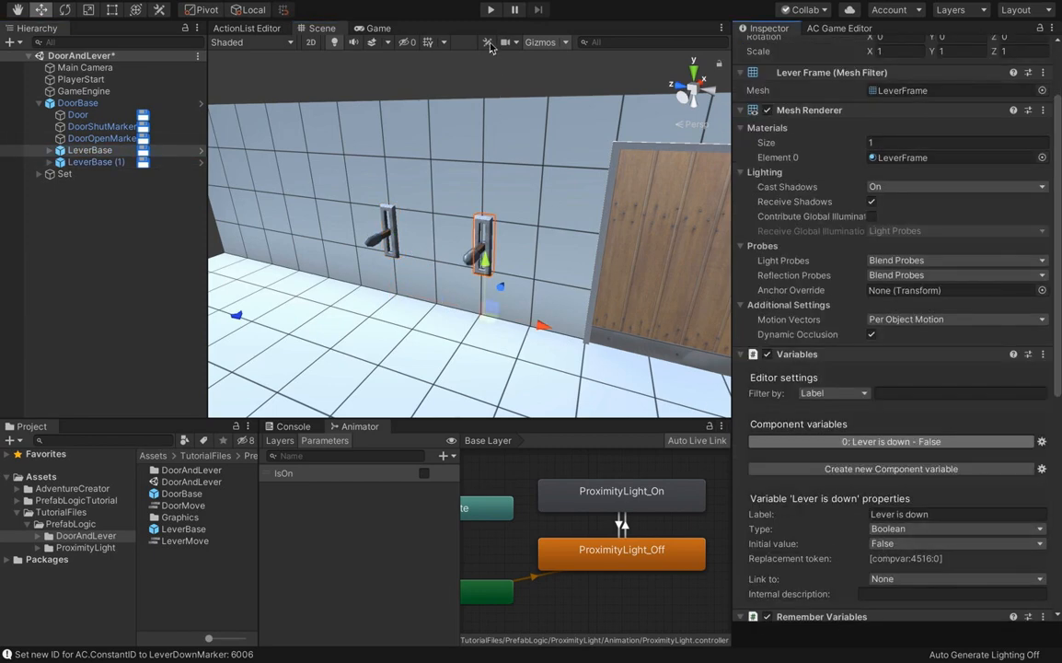
left_click(490, 11)
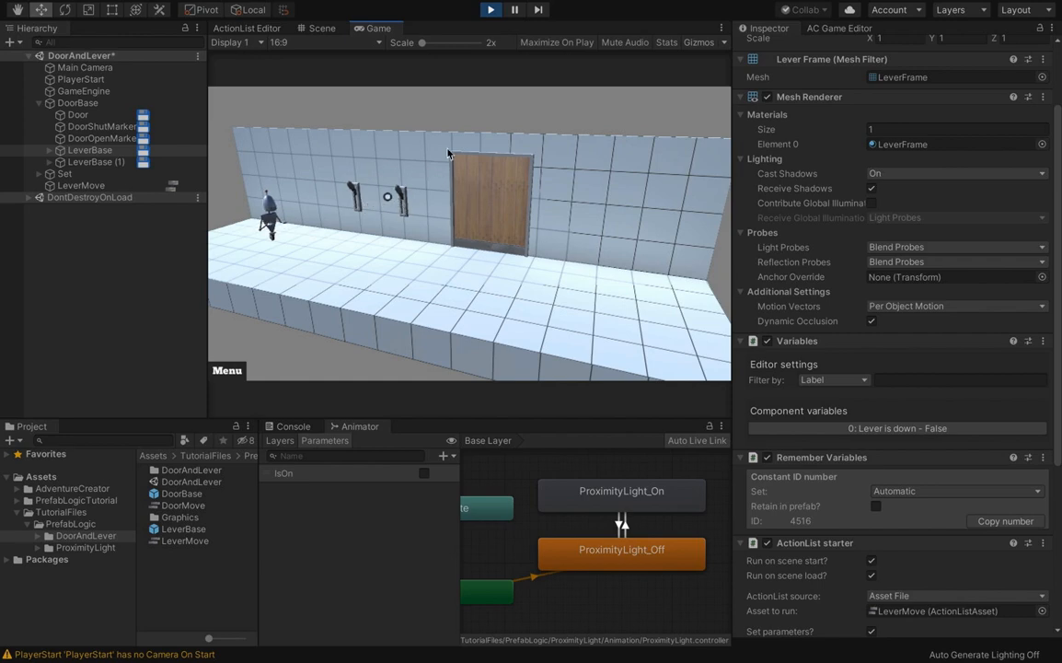
left_click(491, 10)
Set the initial value of 'Lever is down' to True on both LeverBase and LeverBase (1).
left_click(830, 442)
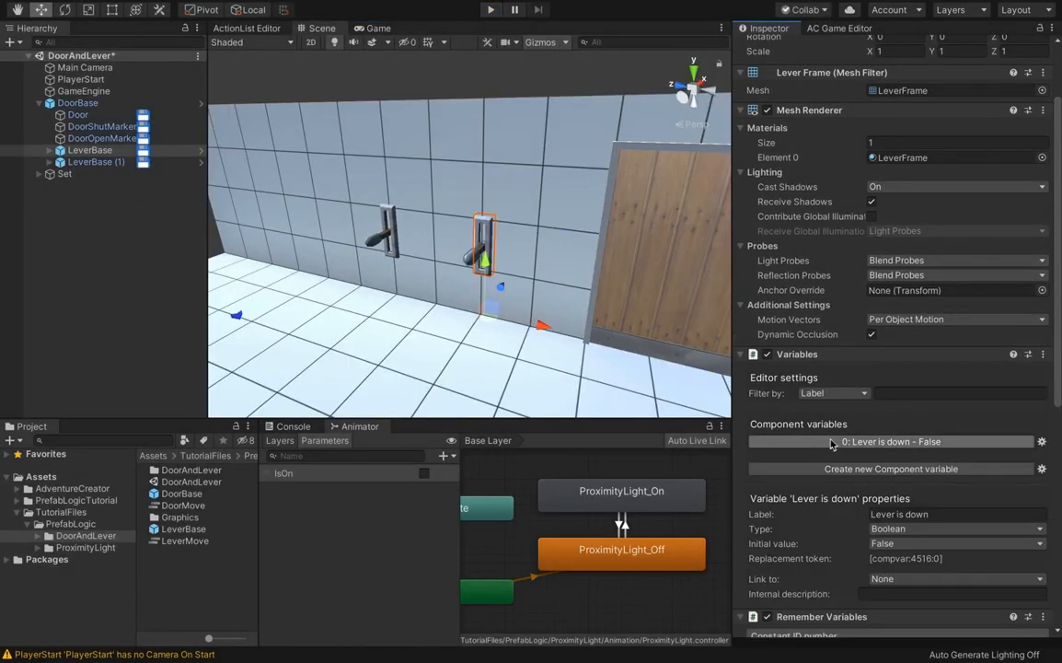
scroll(856, 460, "down", 3)
left_click(907, 486)
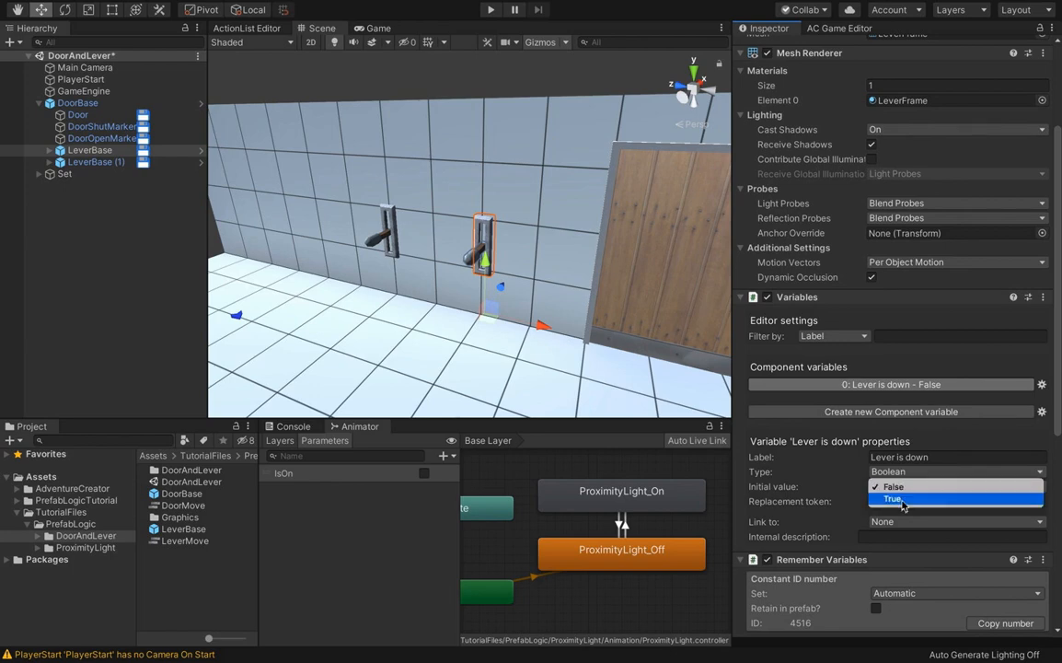
left_click(903, 500)
left_click(88, 163)
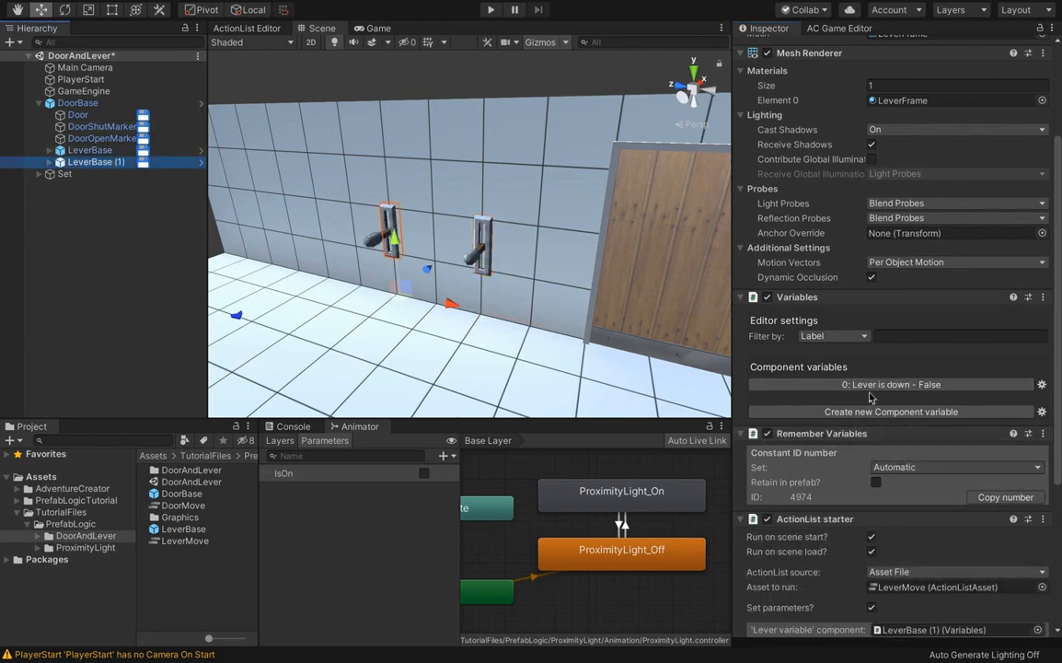
left_click(872, 387)
left_click(893, 486)
left_click(865, 504)
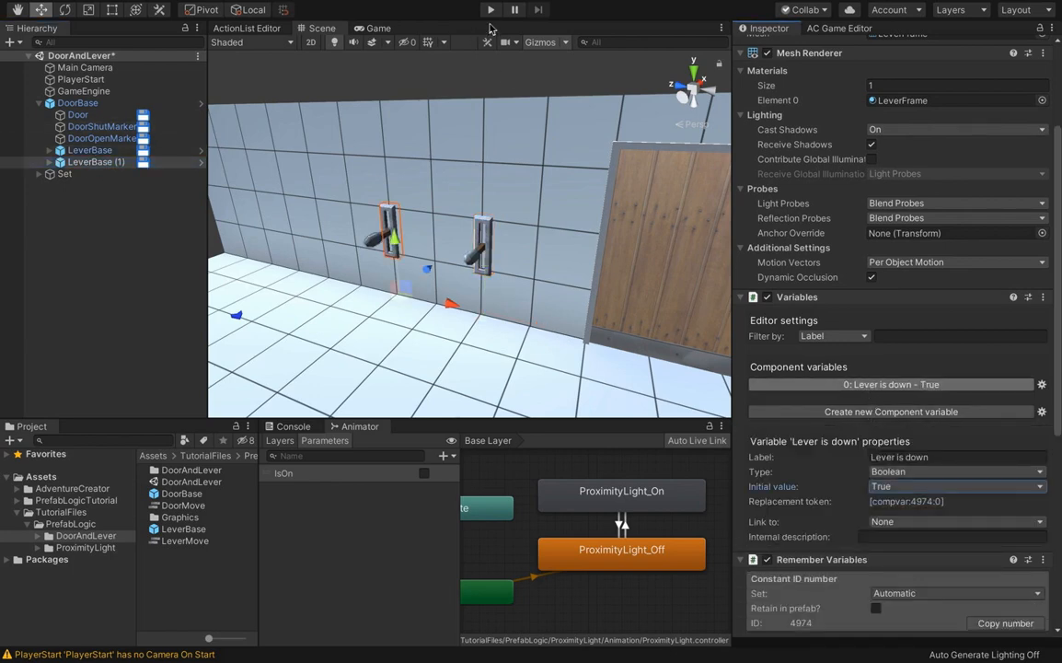
Play-test the scene twice with both levers down to check how the door opens, and stop playback.
left_click(491, 9)
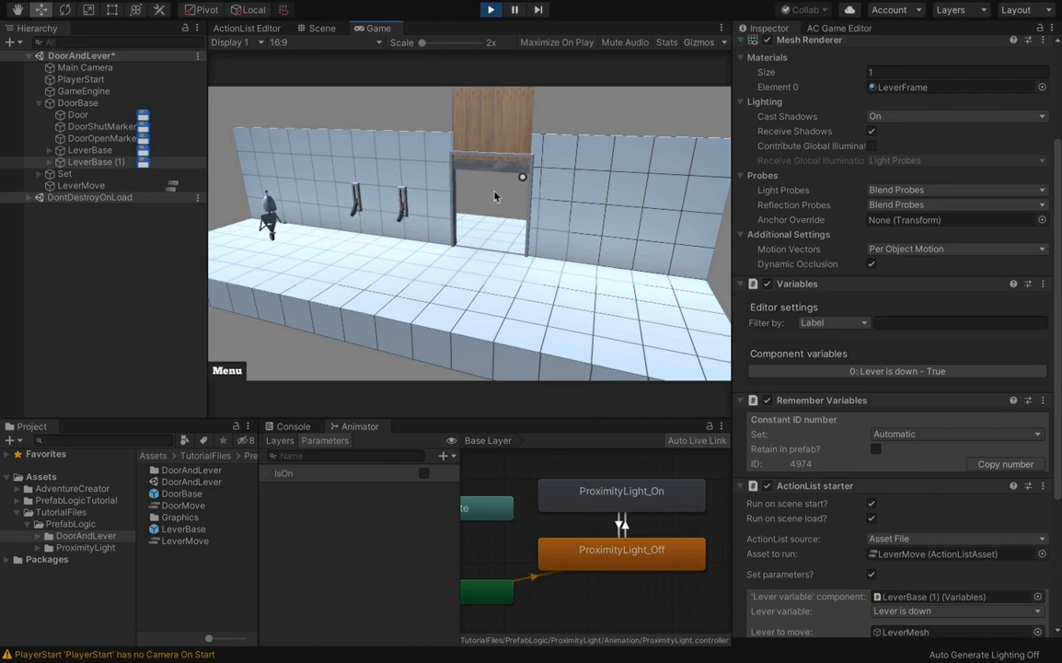
left_click(490, 11)
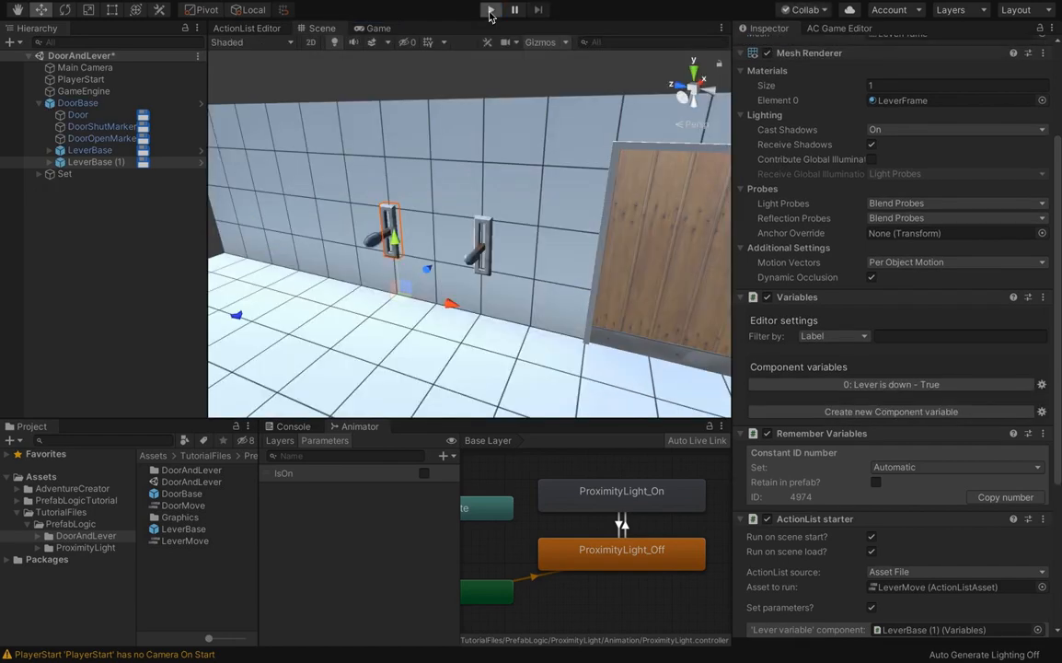
left_click(491, 10)
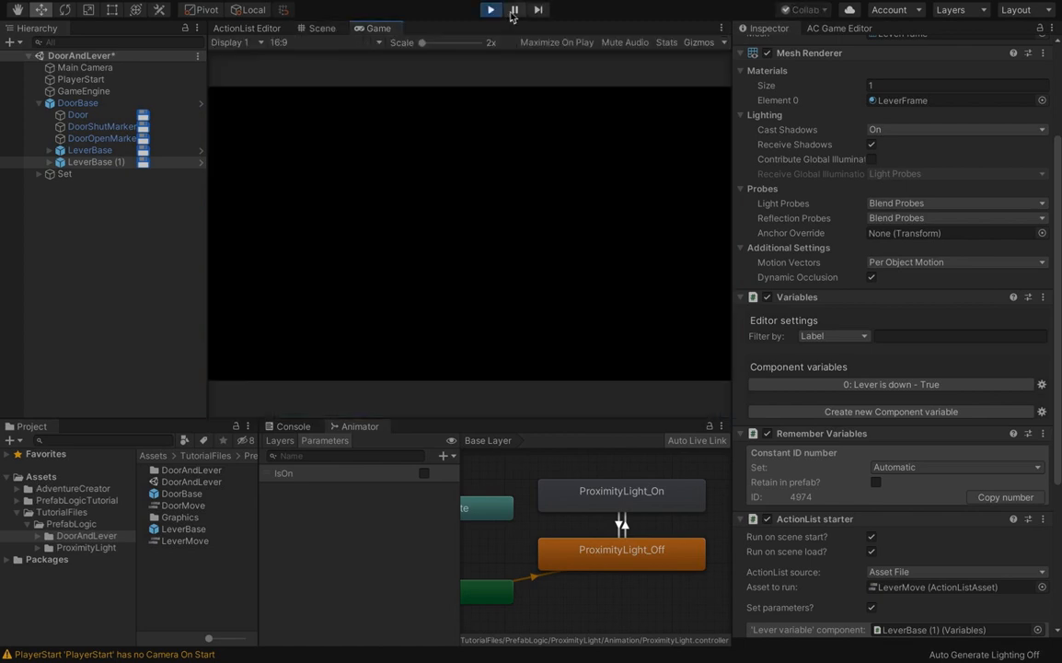
left_click(516, 10)
left_click(369, 26)
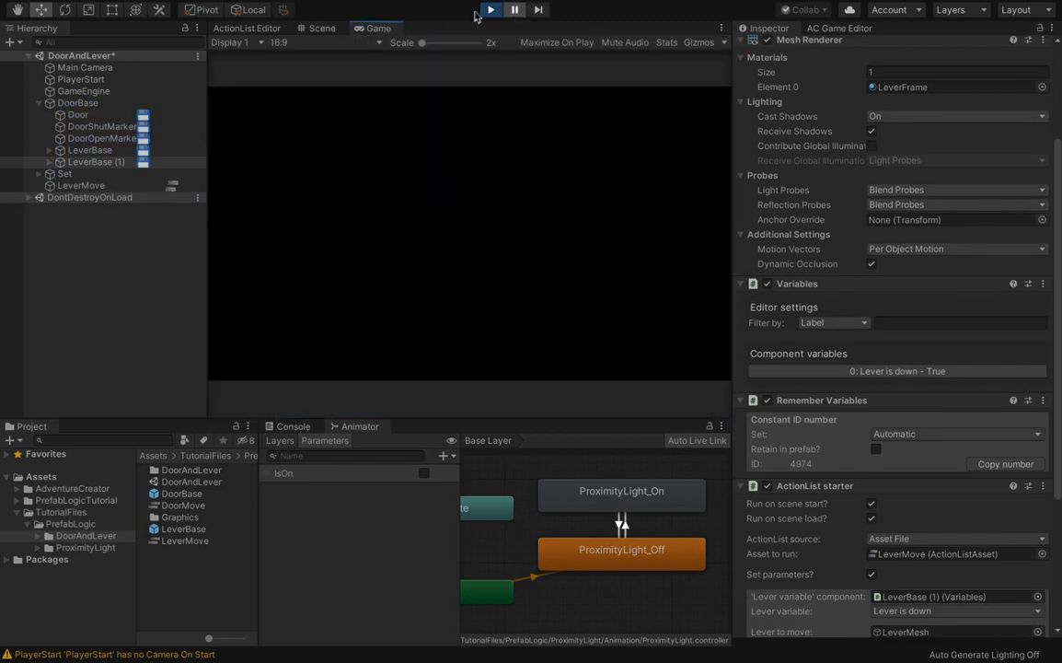
left_click(534, 10)
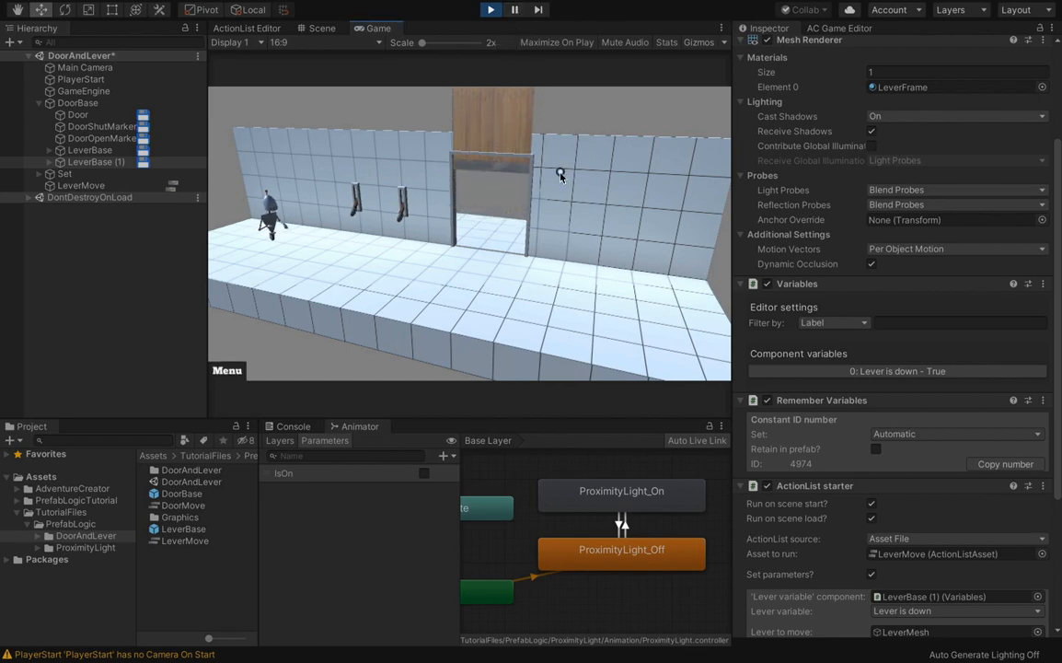
key("ctrl+p")
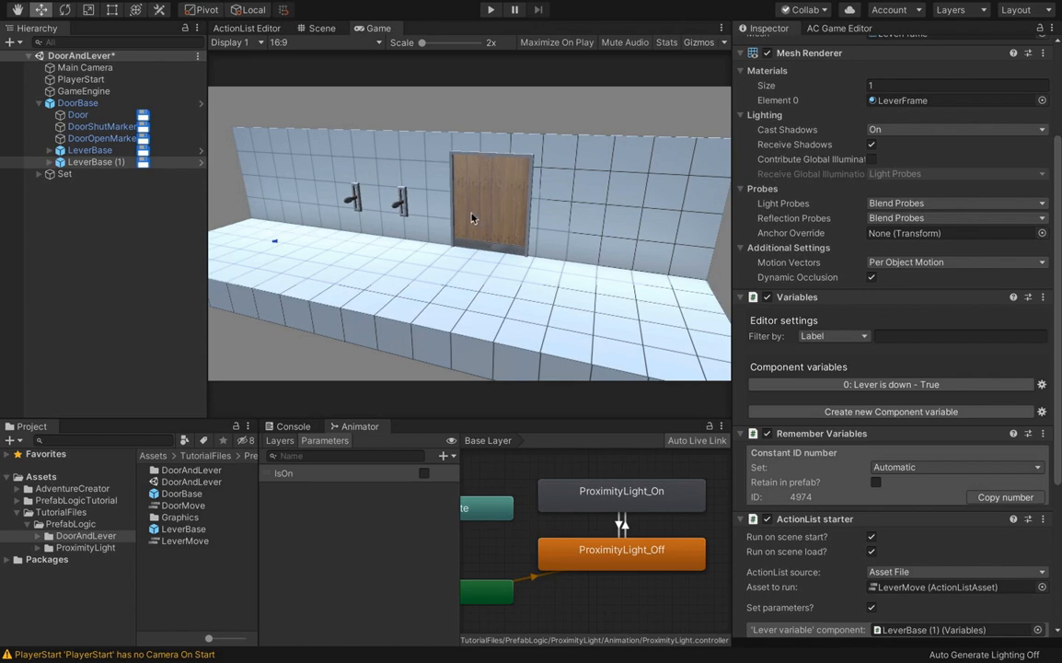
Enable Run instantly on the DoorBase prefab's ActionList starter and play-test the scene.
left_click(200, 103)
left_click(135, 76)
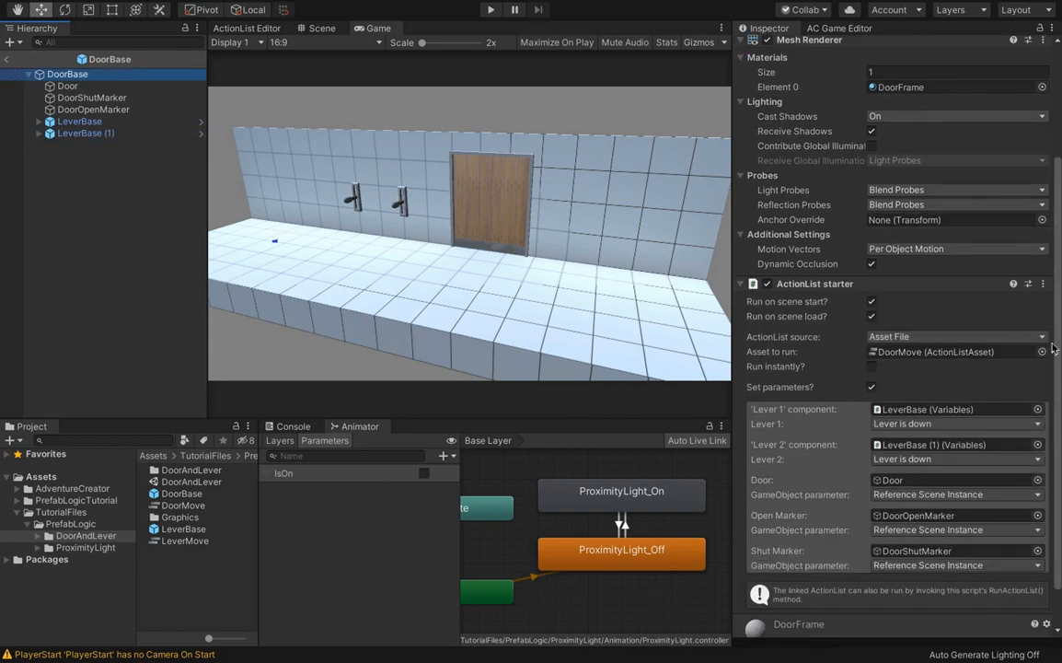
scroll(847, 361, "down", 1)
left_click(873, 351)
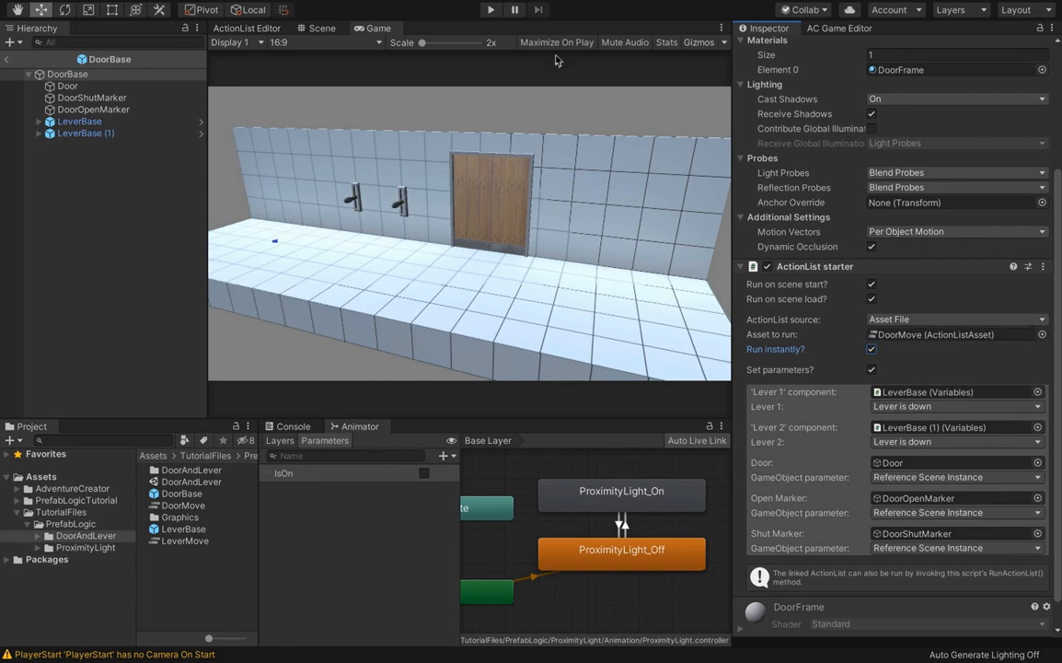
left_click(490, 9)
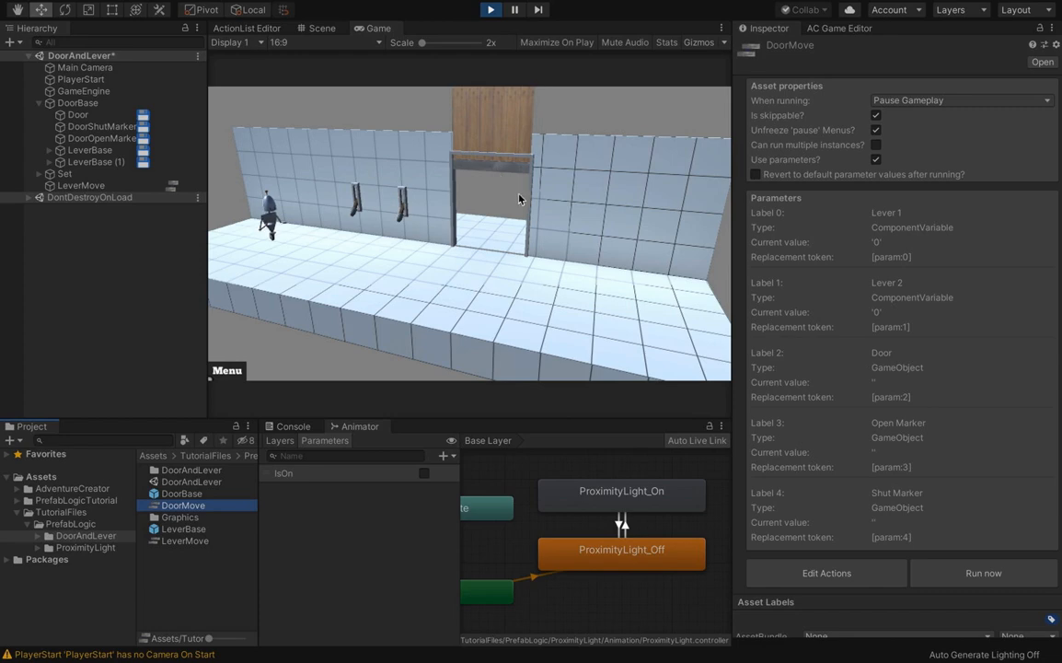
left_click(491, 12)
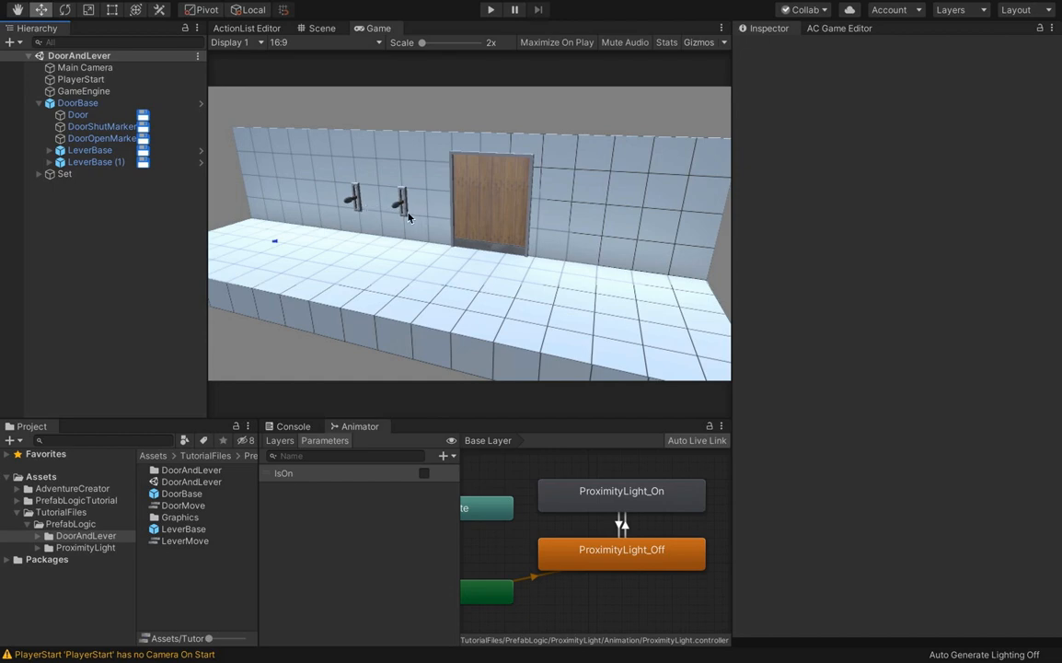
Set the initial value of 'Lever is down' back to False on both LeverBase and LeverBase (1).
left_click(89, 150)
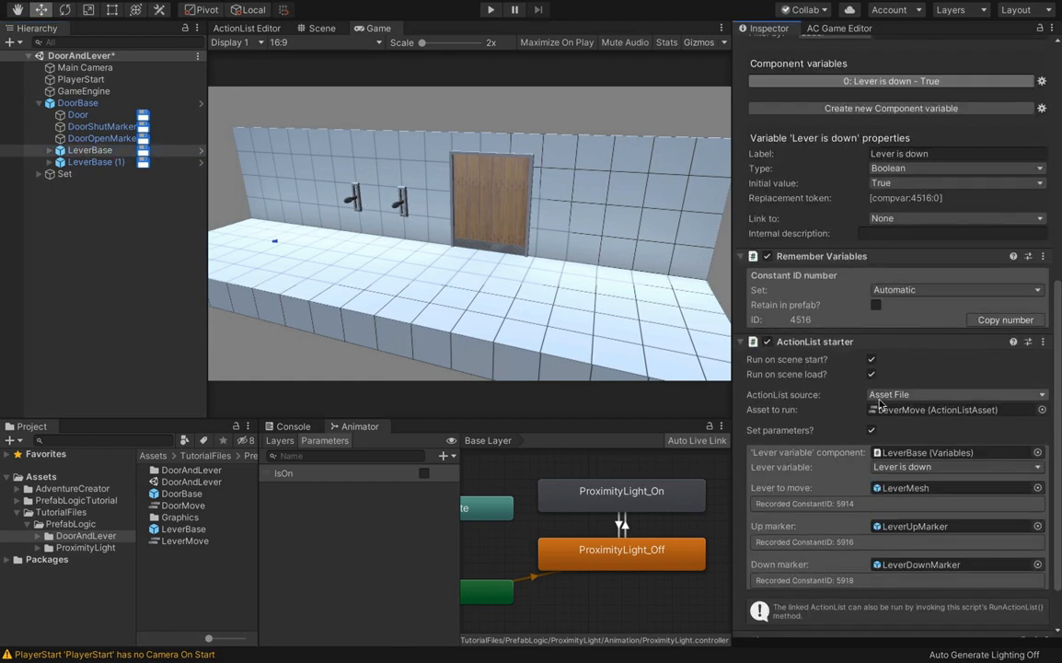
left_click(920, 182)
left_click(897, 170)
scroll(1059, 300, "up", 8)
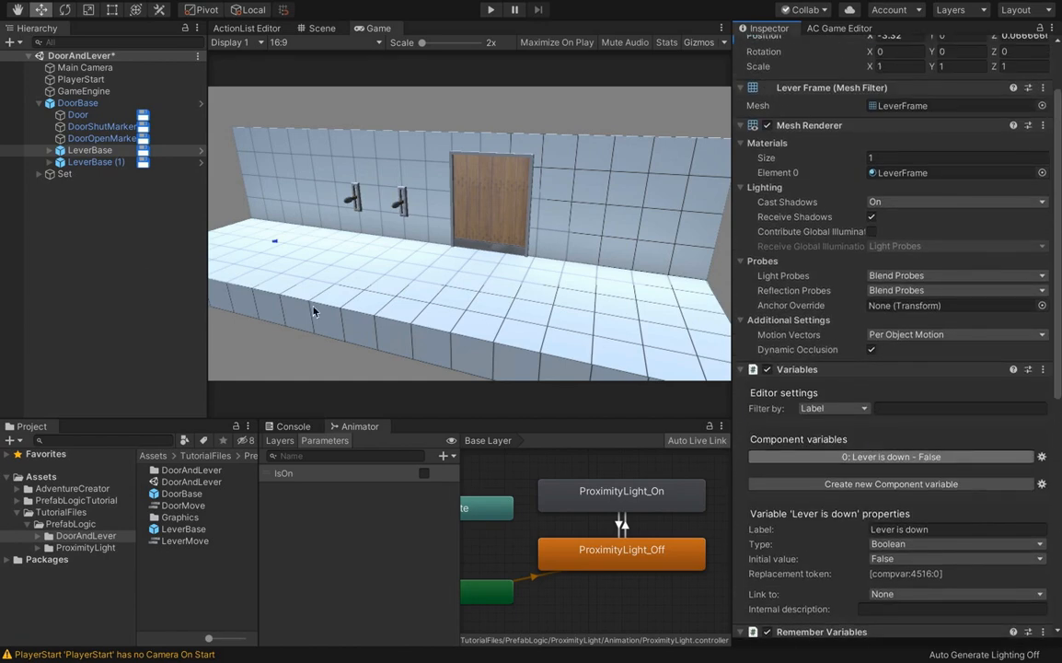
left_click(96, 161)
scroll(1040, 329, "down", 2)
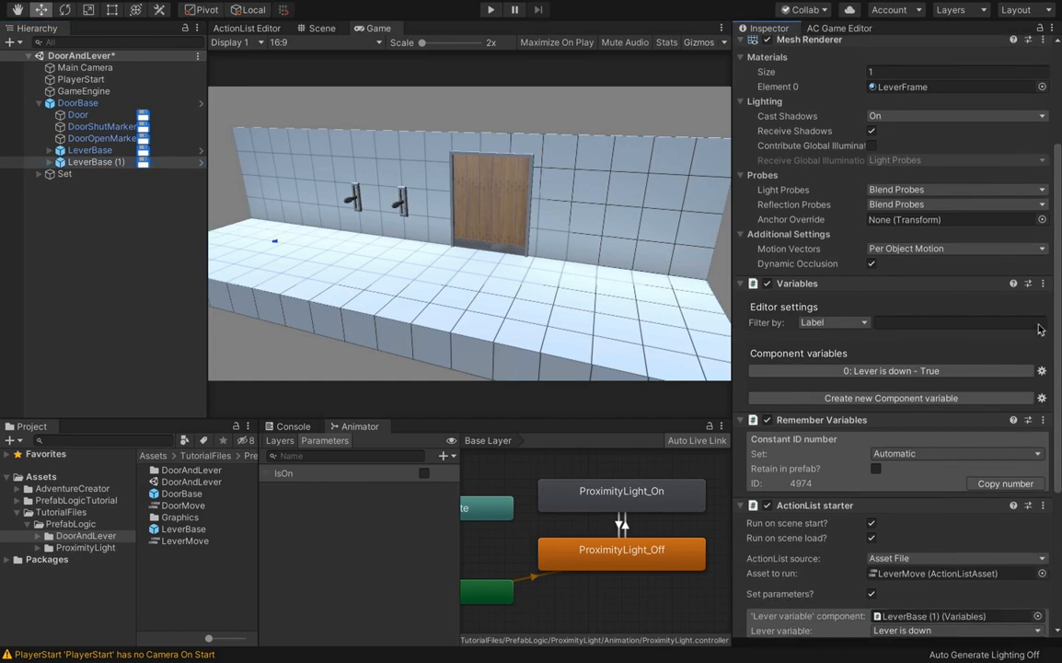
left_click(891, 370)
left_click(892, 471)
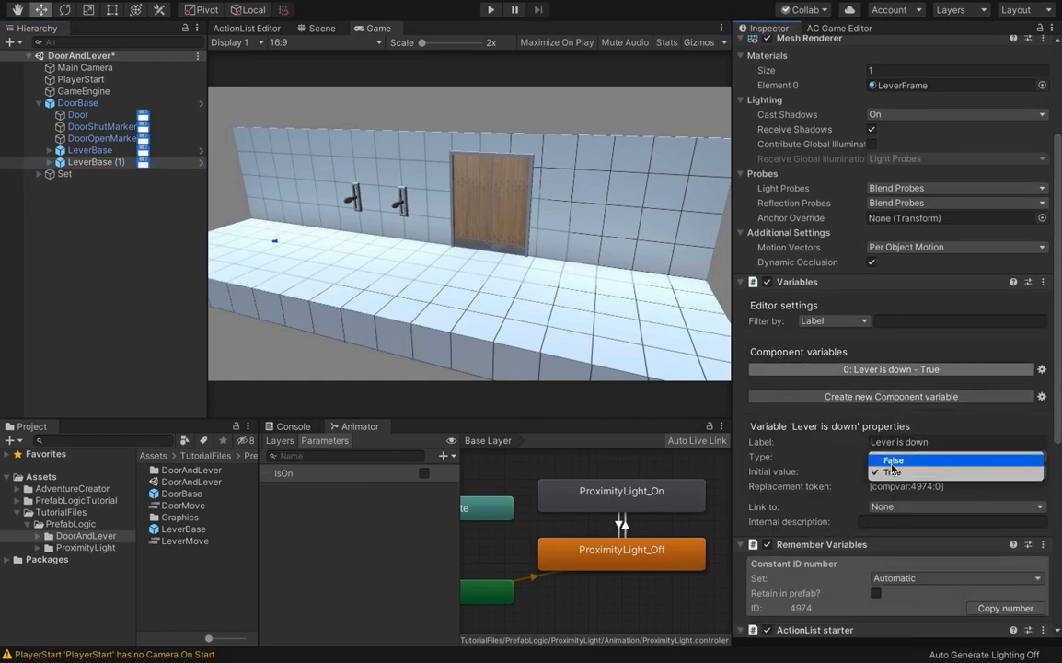
left_click(891, 463)
left_click(127, 268)
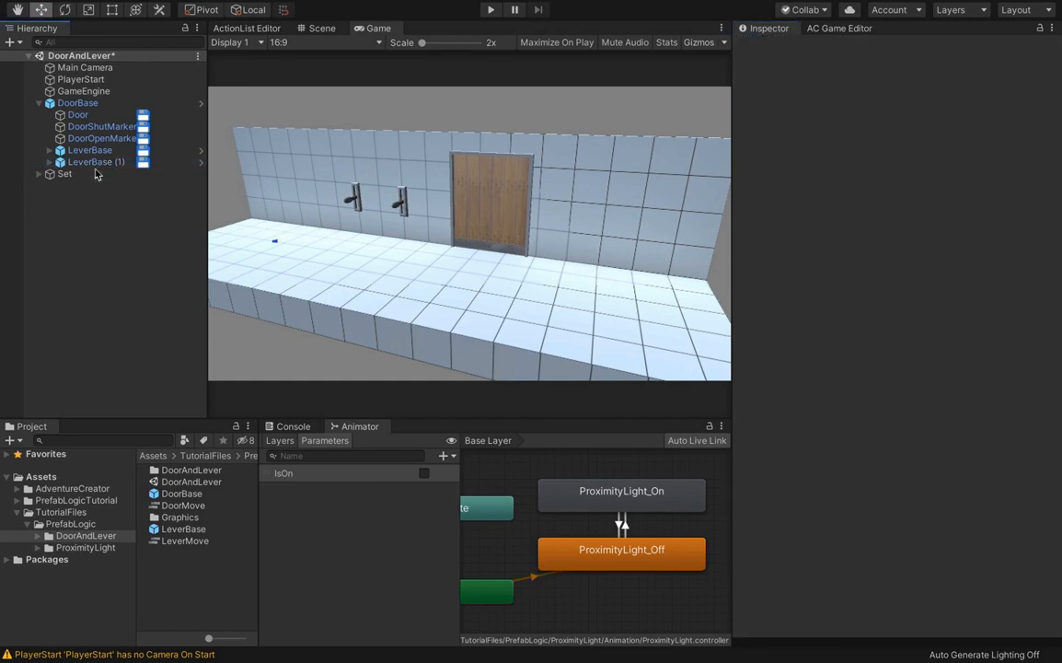
Open the LeverBase prefab for editing and add an Adventure Creator Hotspot component to its root object.
left_click(200, 151)
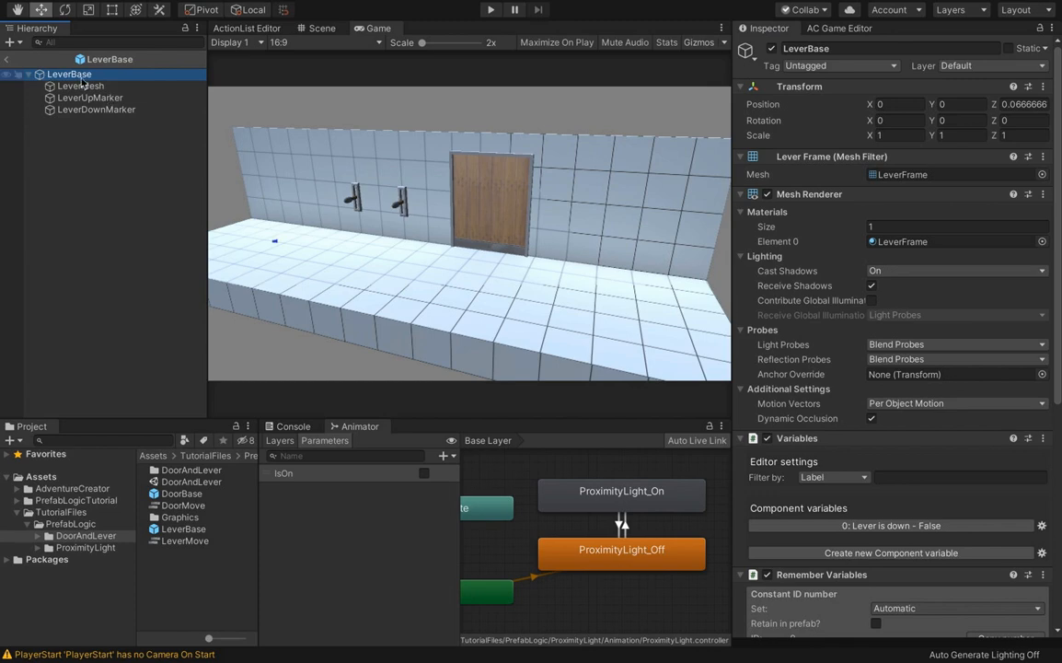
left_click(313, 28)
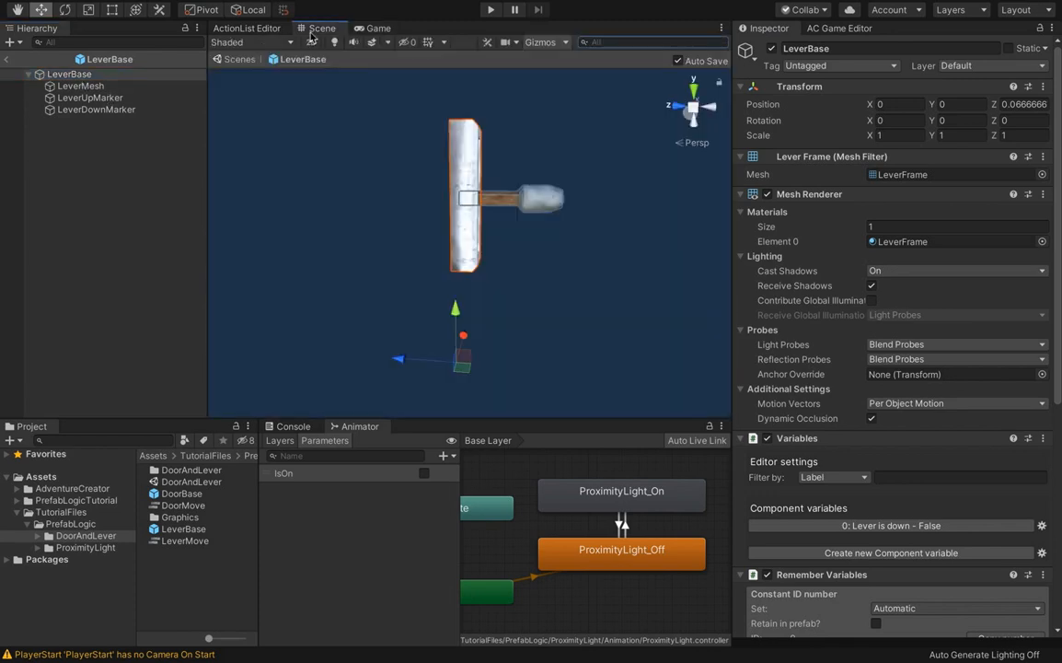
scroll(776, 442, "down", 5)
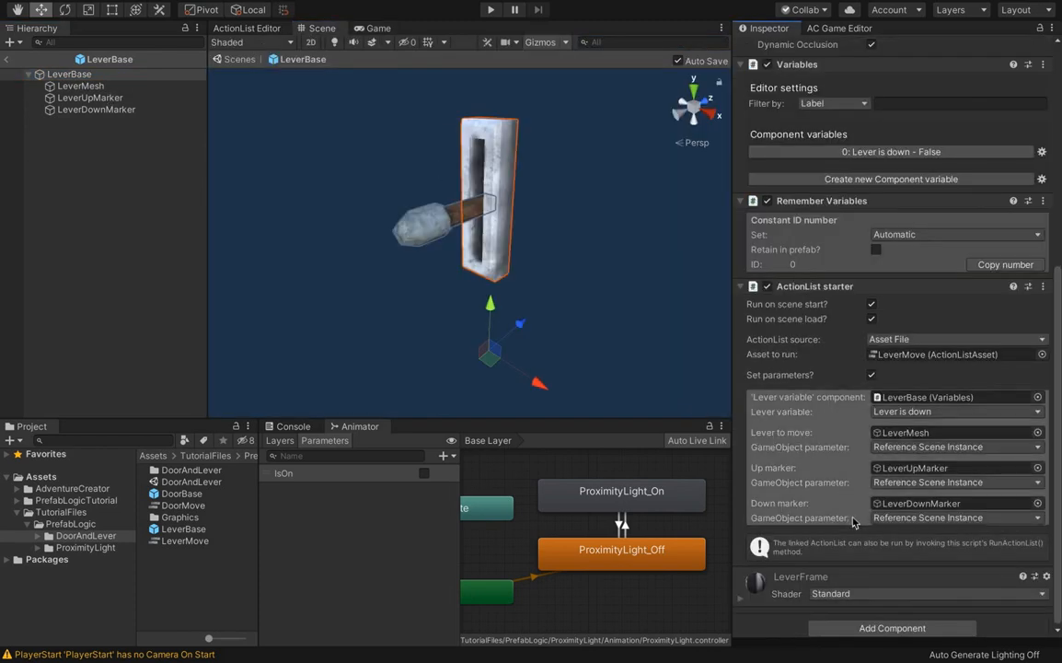
left_click(857, 628)
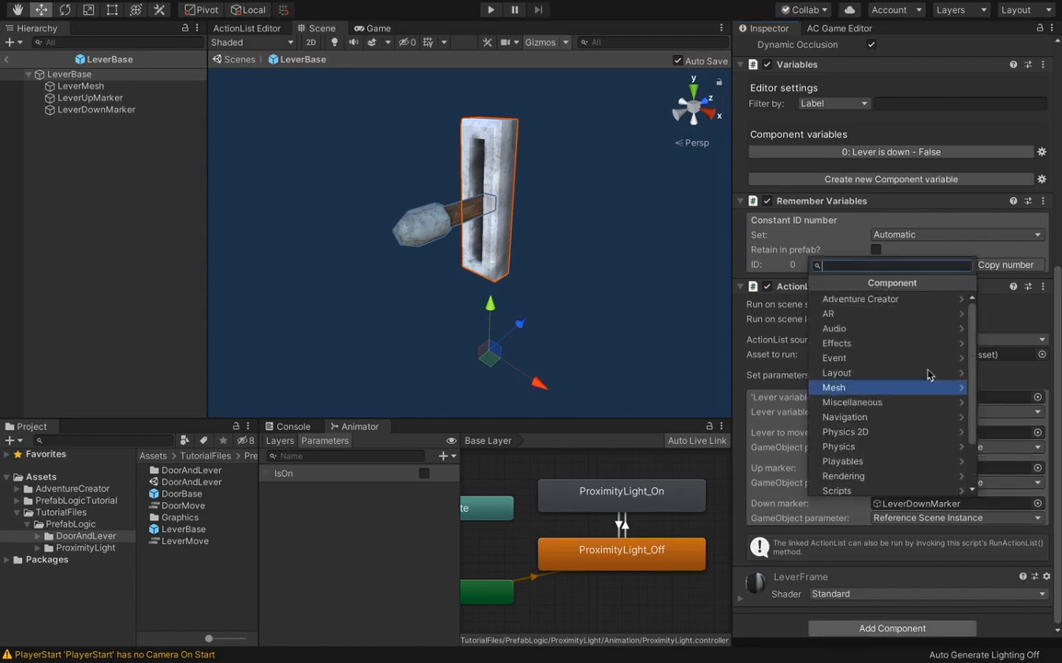
left_click(893, 299)
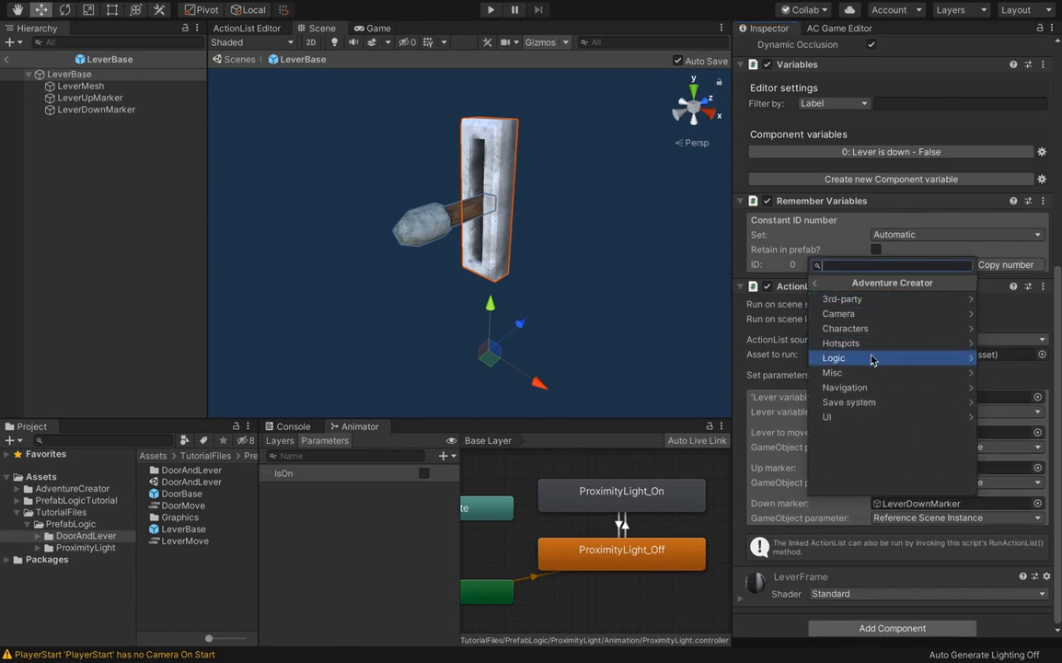
left_click(865, 343)
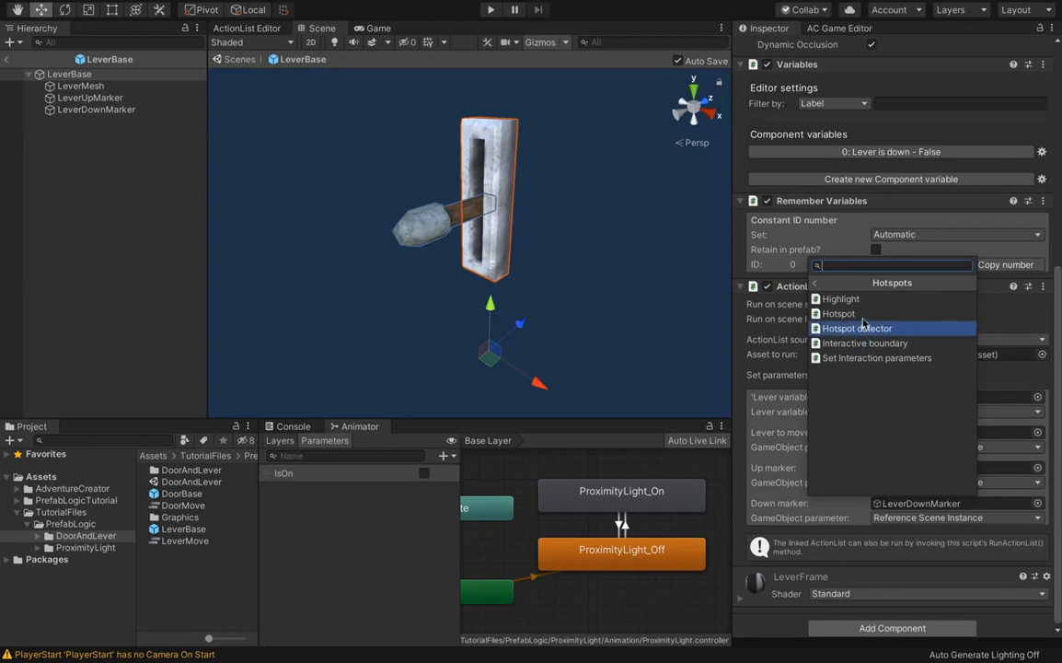
left_click(863, 316)
Add a Box Collider component to the LeverBase prefab's root object.
scroll(907, 460, "down", 5)
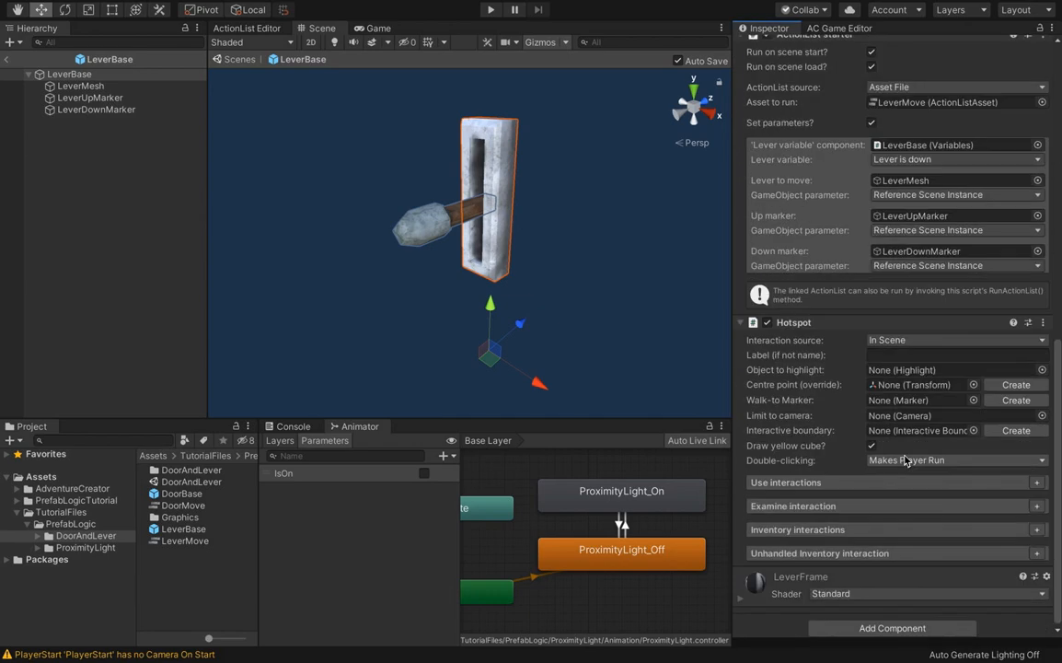
left_click(881, 630)
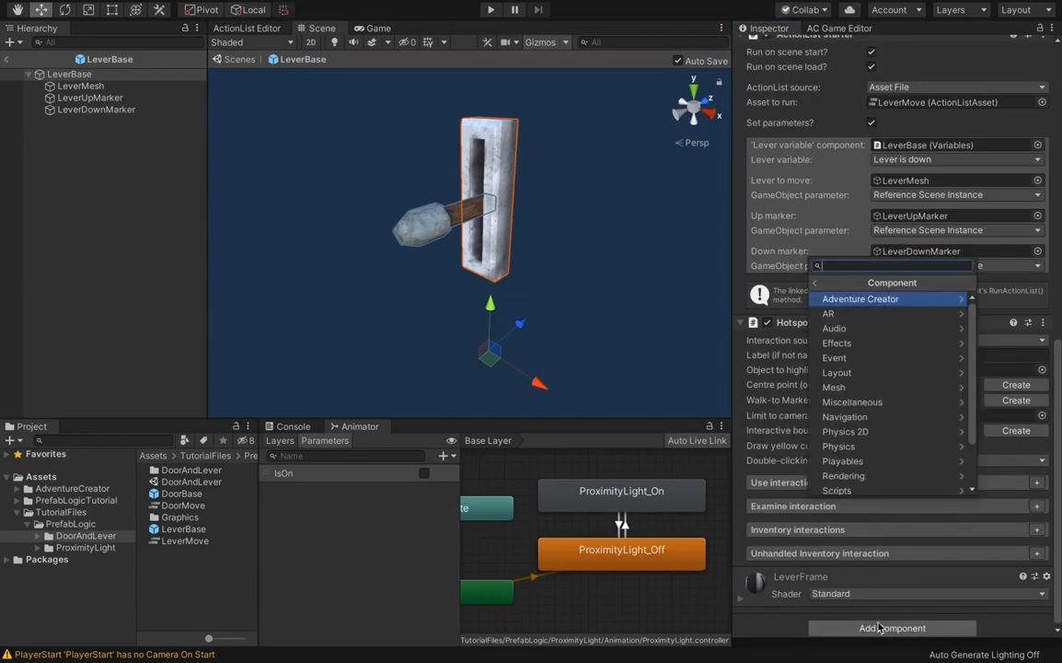
type("box")
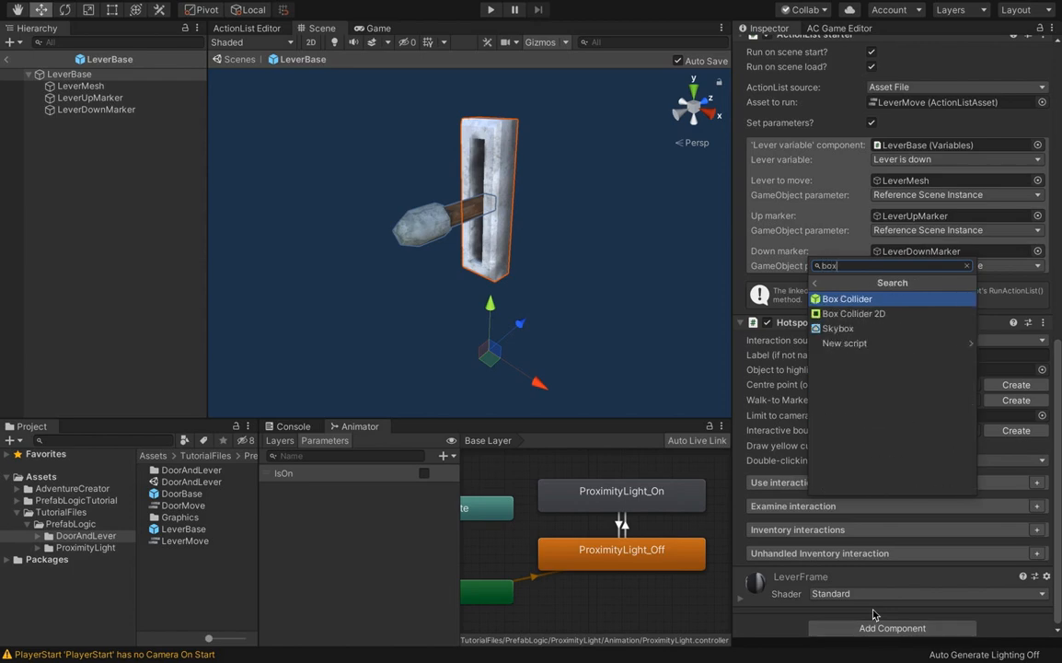
key("Return")
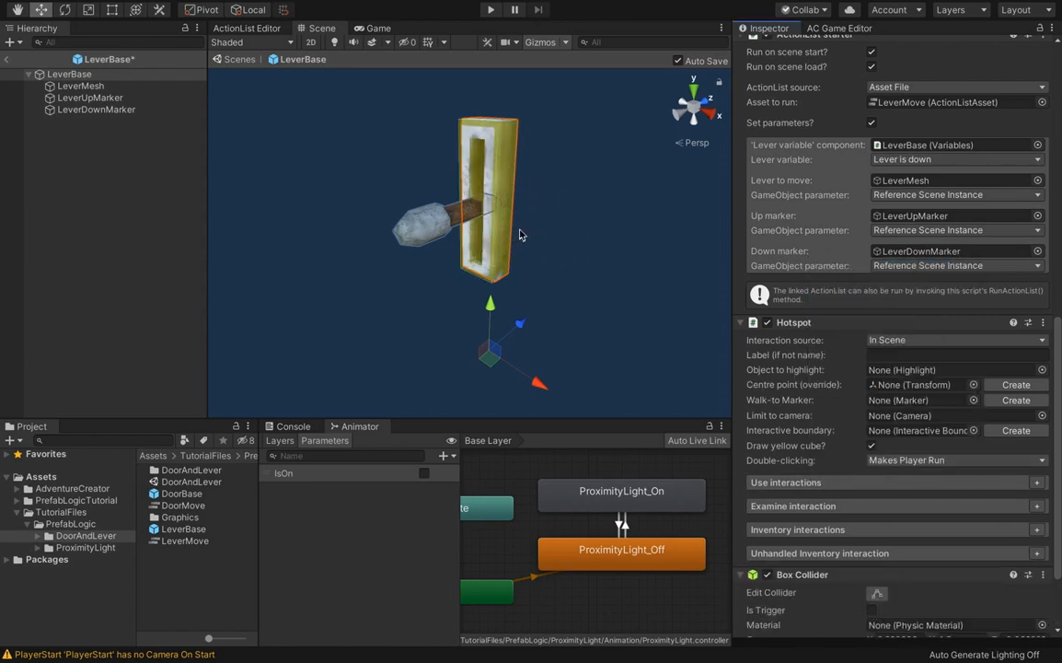
Extend the LeverBase Box Collider forward over the lever handle to a Z size of about 0.59.
left_click_drag(519, 235, 488, 247, "alt")
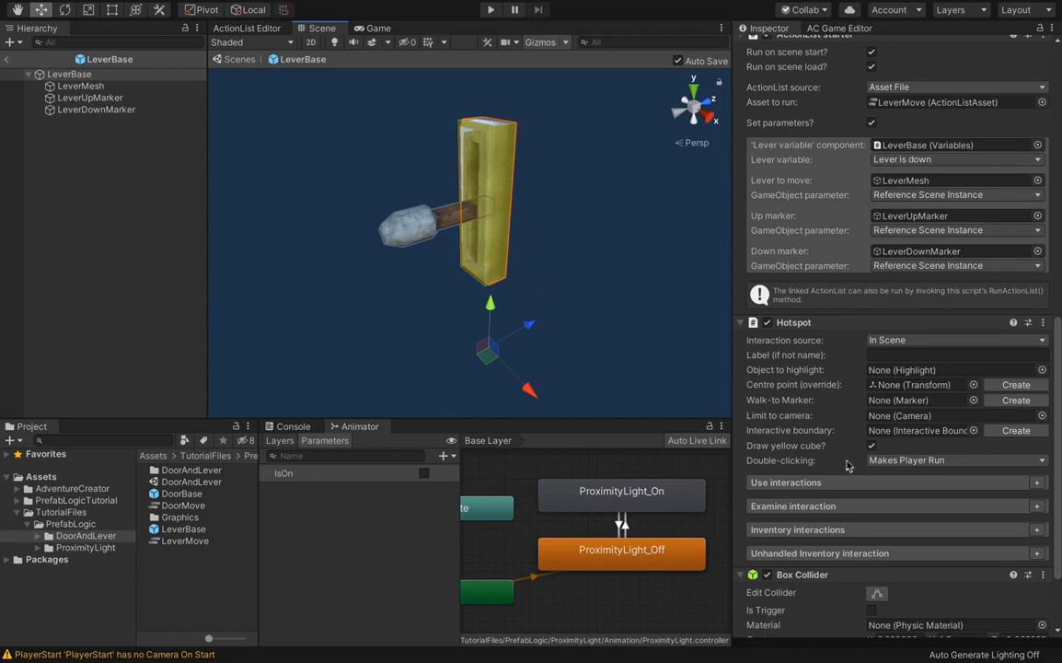
scroll(849, 466, "down", 3)
left_click(878, 492)
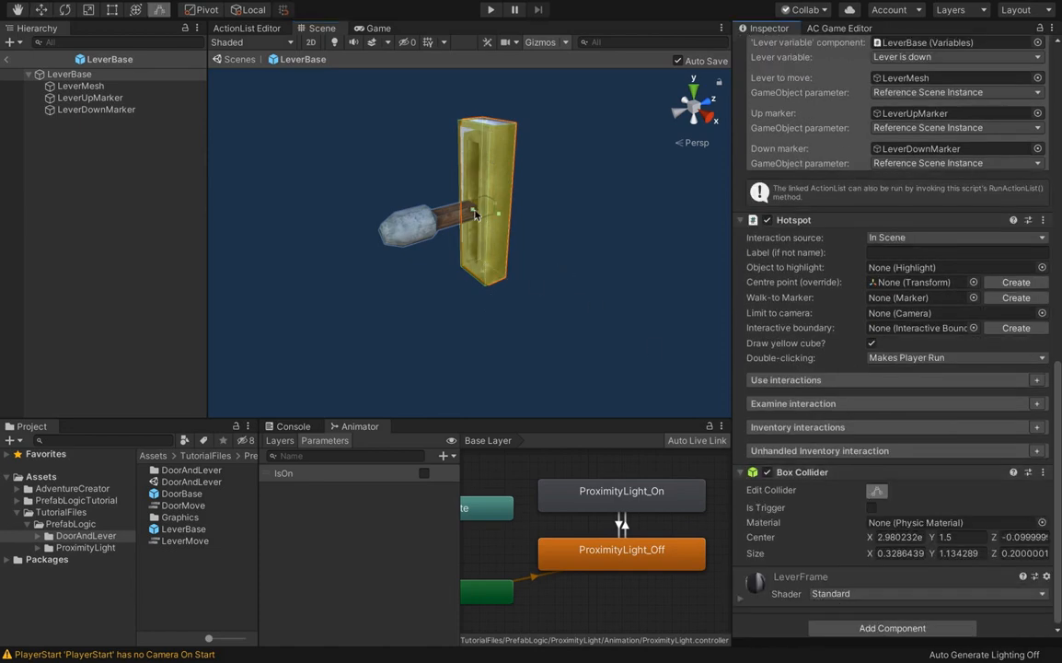
left_click_drag(476, 214, 385, 193)
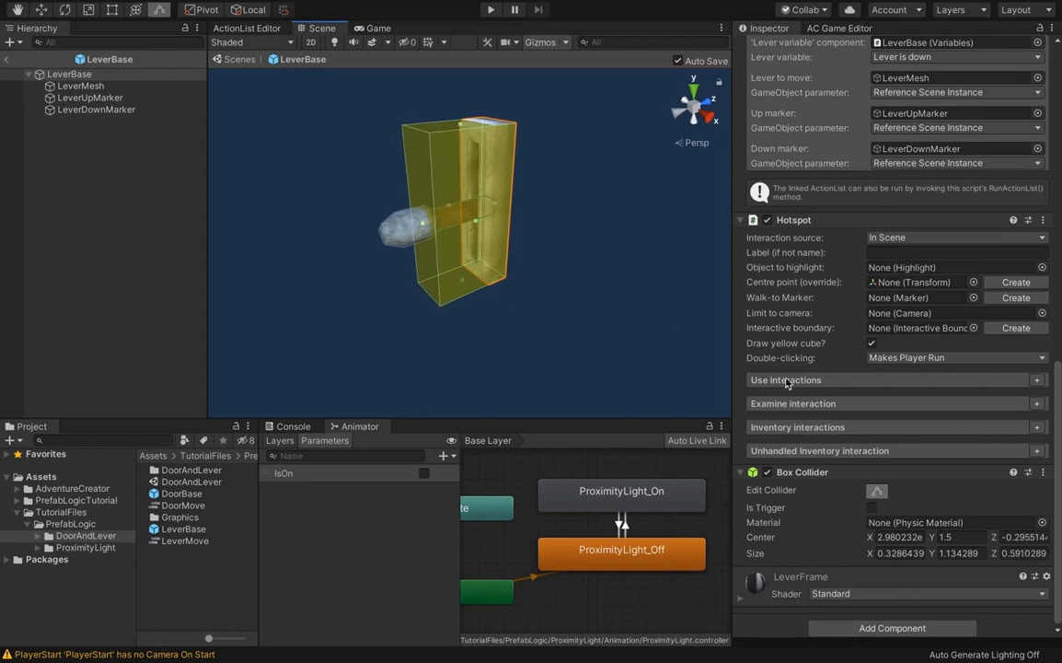
key("w")
Make the Box Collider a trigger and set the Hotspot's Interaction source to Asset File.
left_click(873, 508)
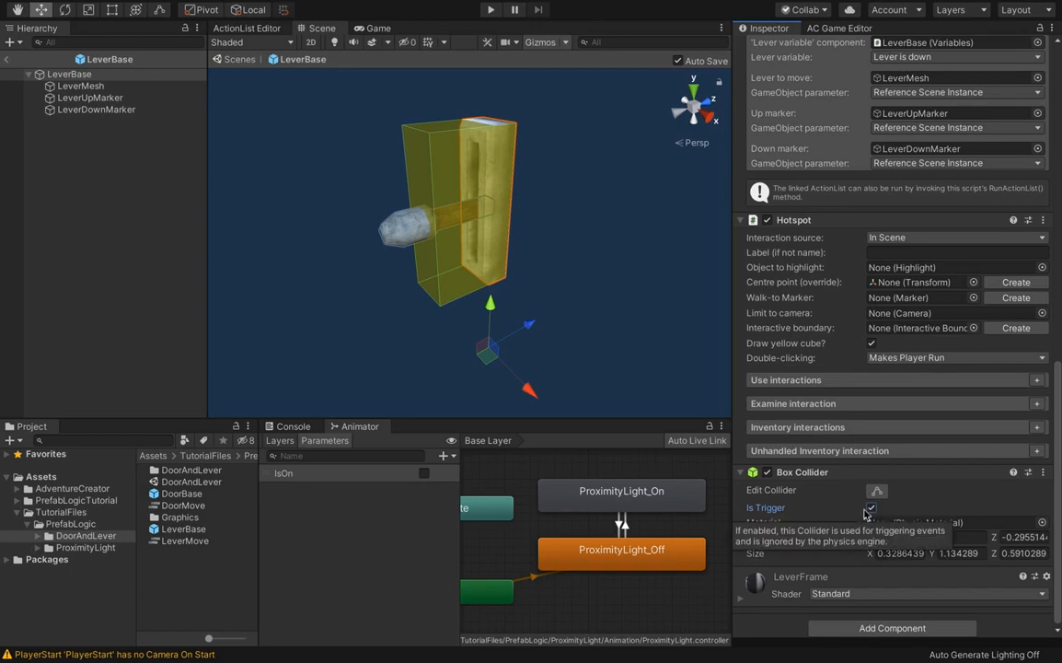
key("alt")
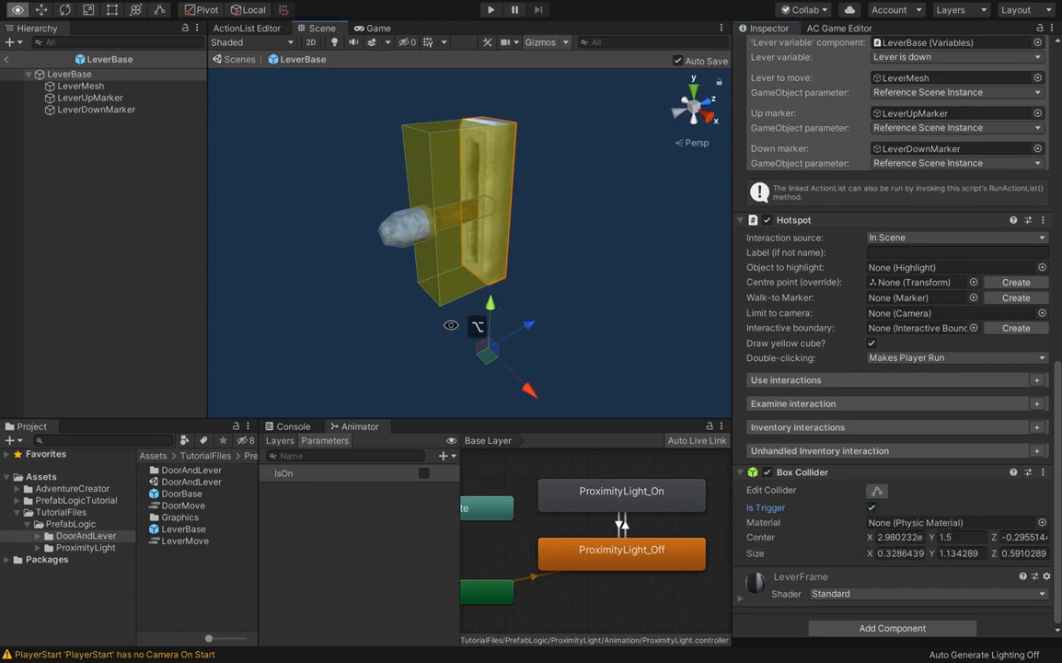
left_click_drag(451, 325, 471, 314, "alt")
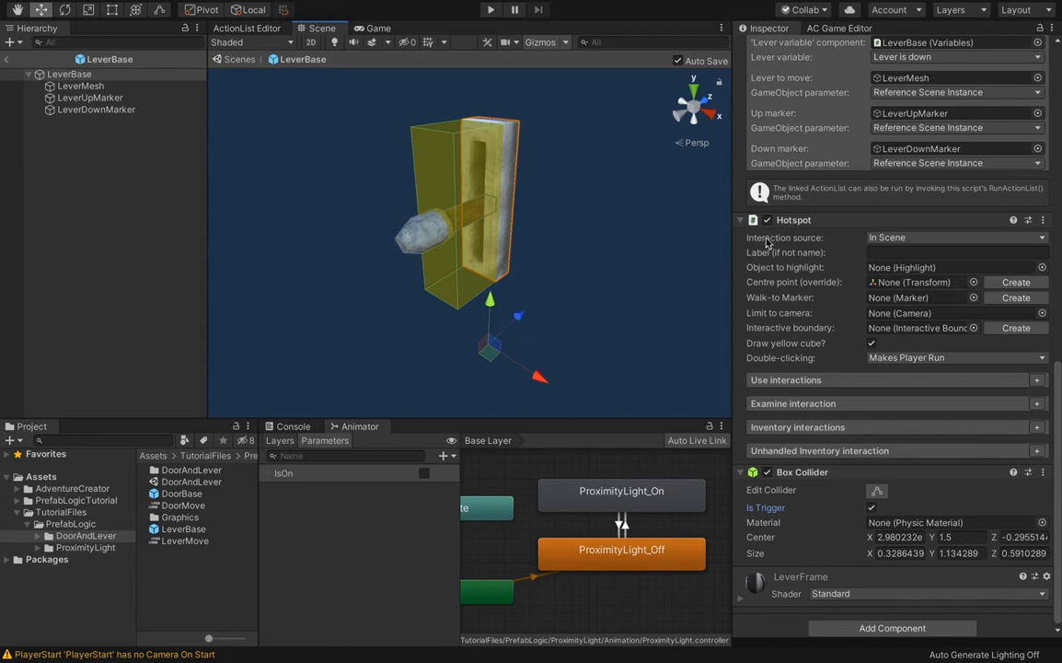
left_click(898, 238)
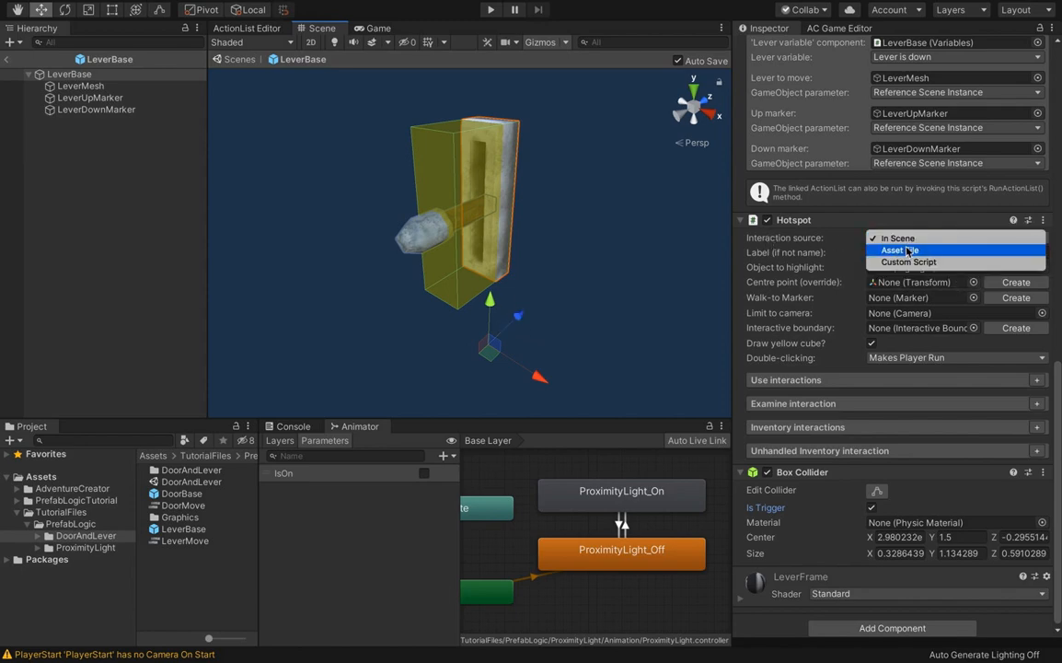
left_click(908, 250)
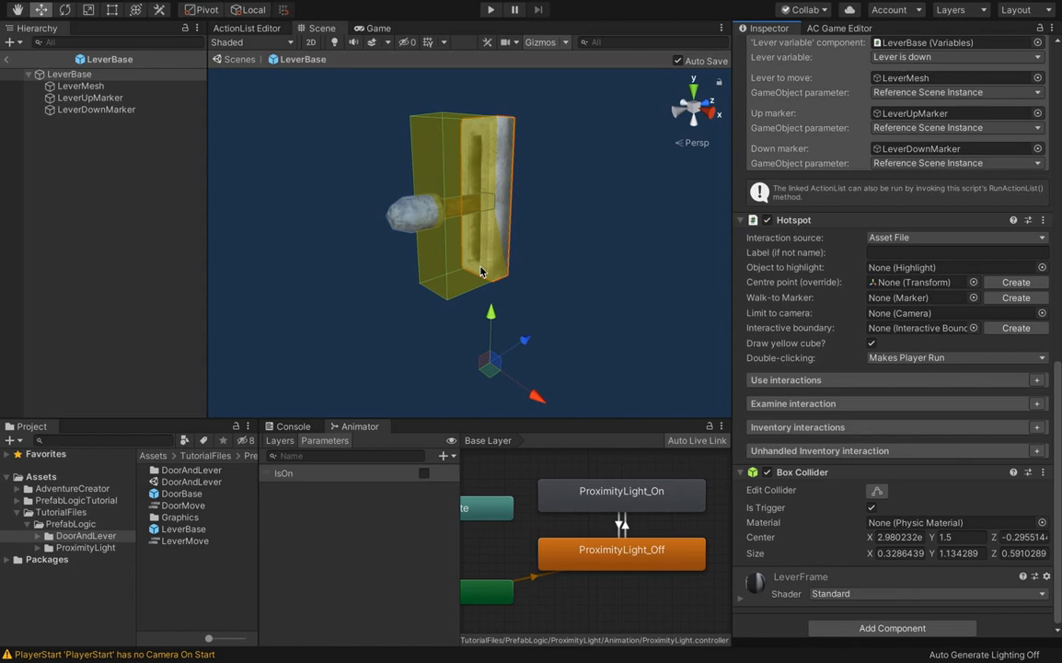
Add Adventure Creator's Navigation Marker prefab as a child of LeverBase and place it in front of the lever at about Z -1.477.
left_click(42, 489)
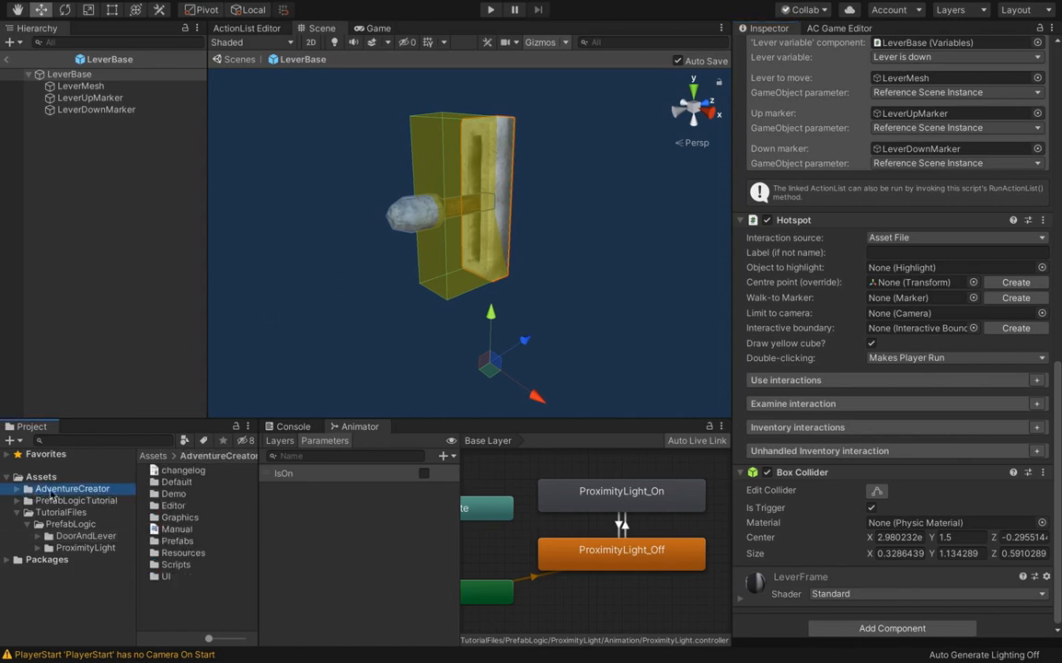
double_click(175, 541)
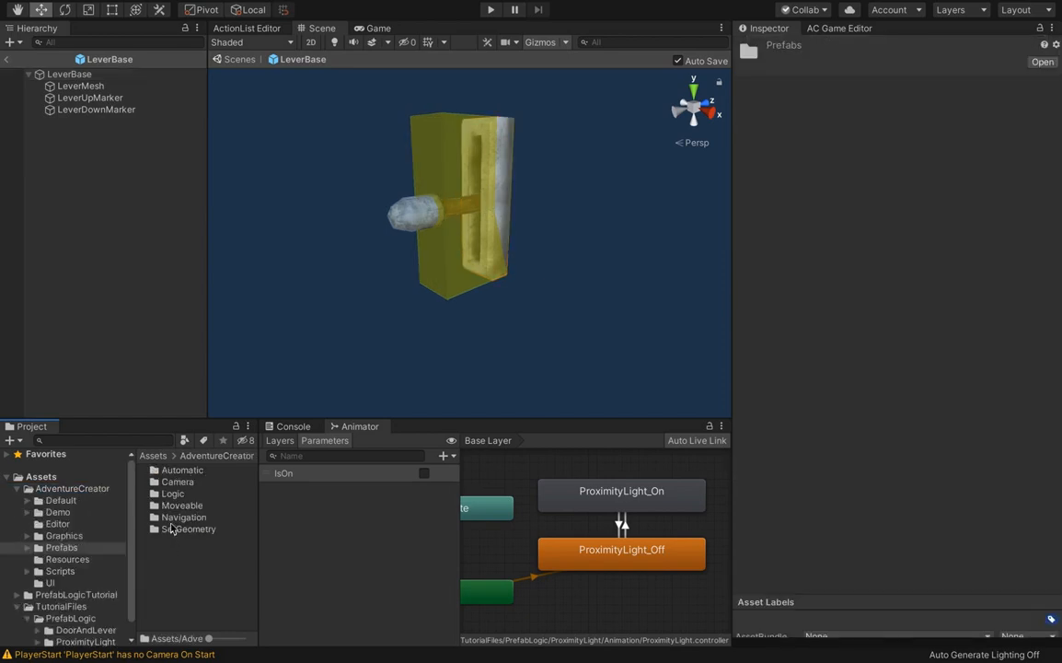
double_click(177, 521)
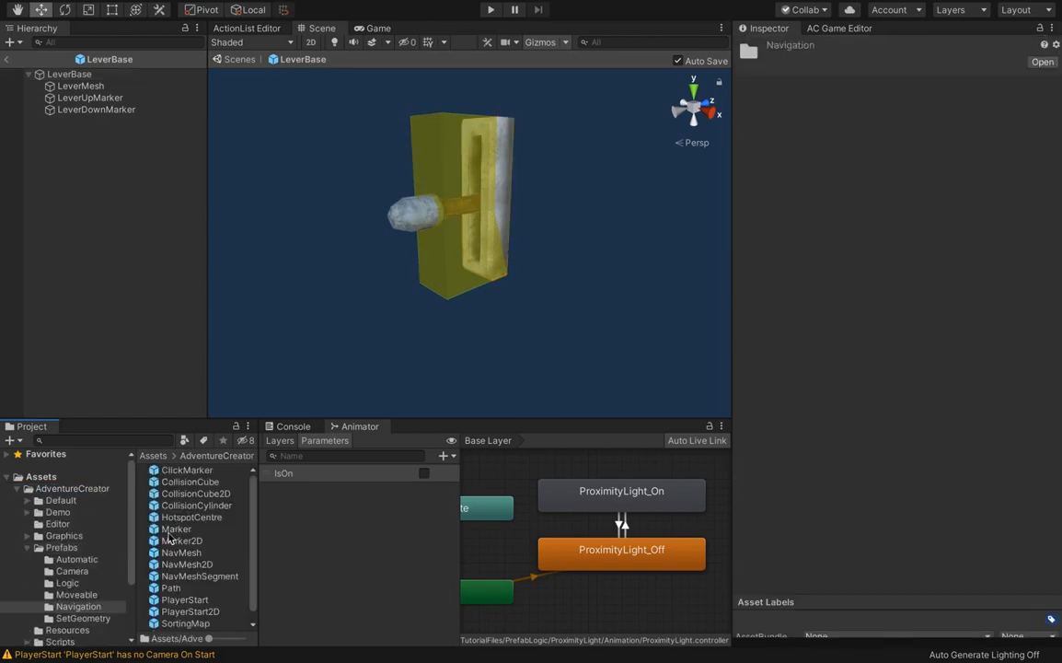
mouse_move(169, 539)
left_mouse_down()
mouse_move(80, 184)
mouse_move(71, 188)
left_mouse_up()
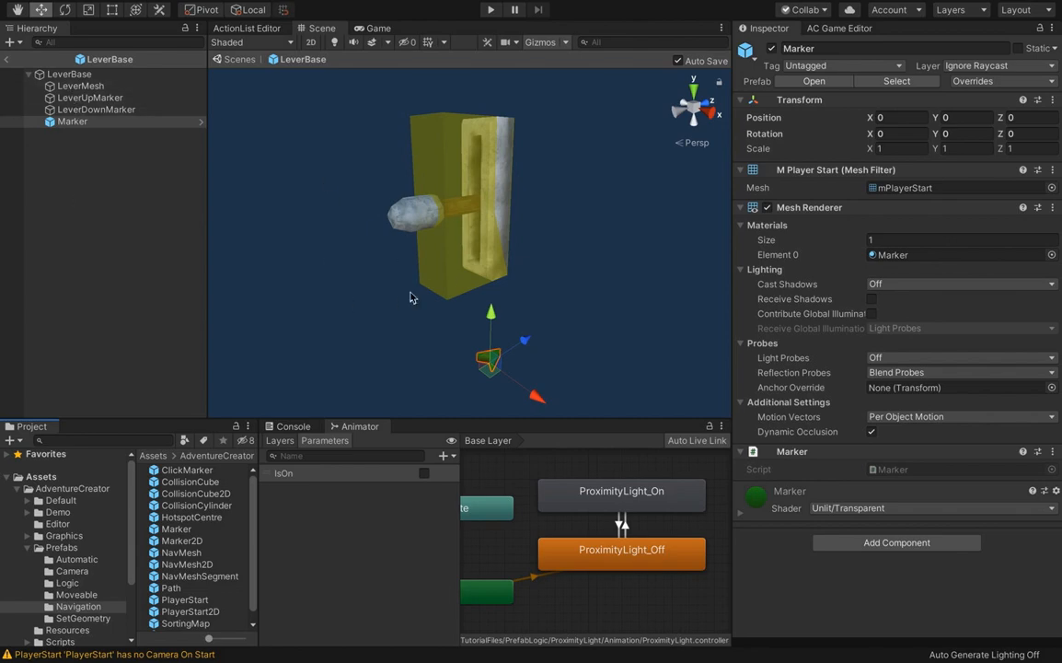
left_click_drag(523, 340, 451, 377)
middle_click_drag(447, 364, 476, 287)
mouse_move(495, 317)
left_mouse_down("alt")
mouse_move(391, 348)
mouse_move(479, 289)
left_mouse_up("alt")
scroll(479, 290, "down", 6)
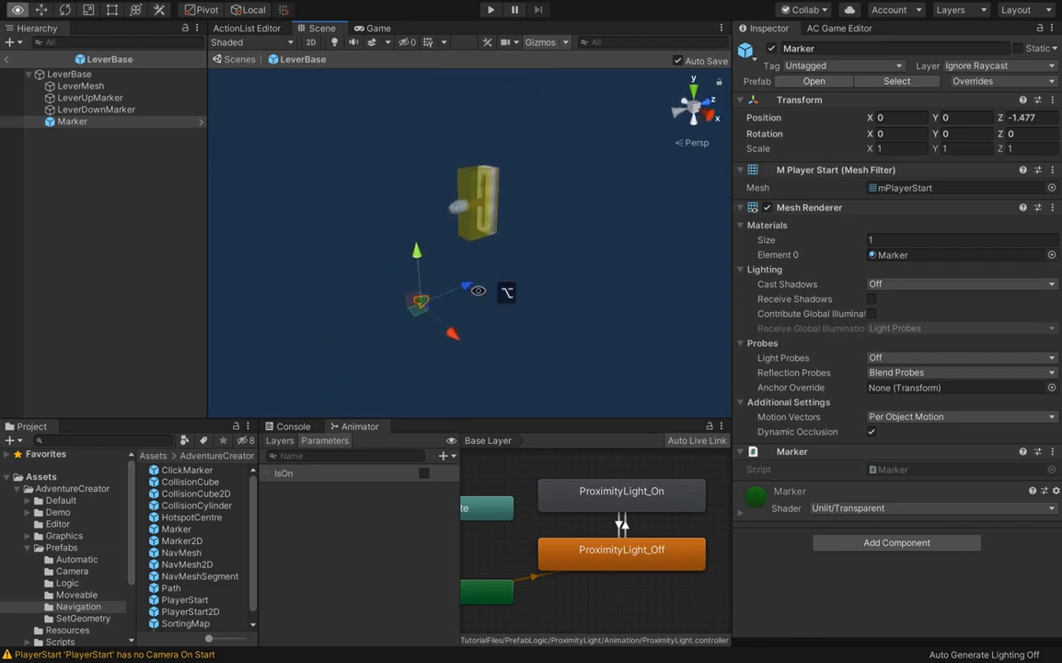
Assign the new Marker as the Walk-to Marker of the LeverBase Hotspot.
left_click(138, 74)
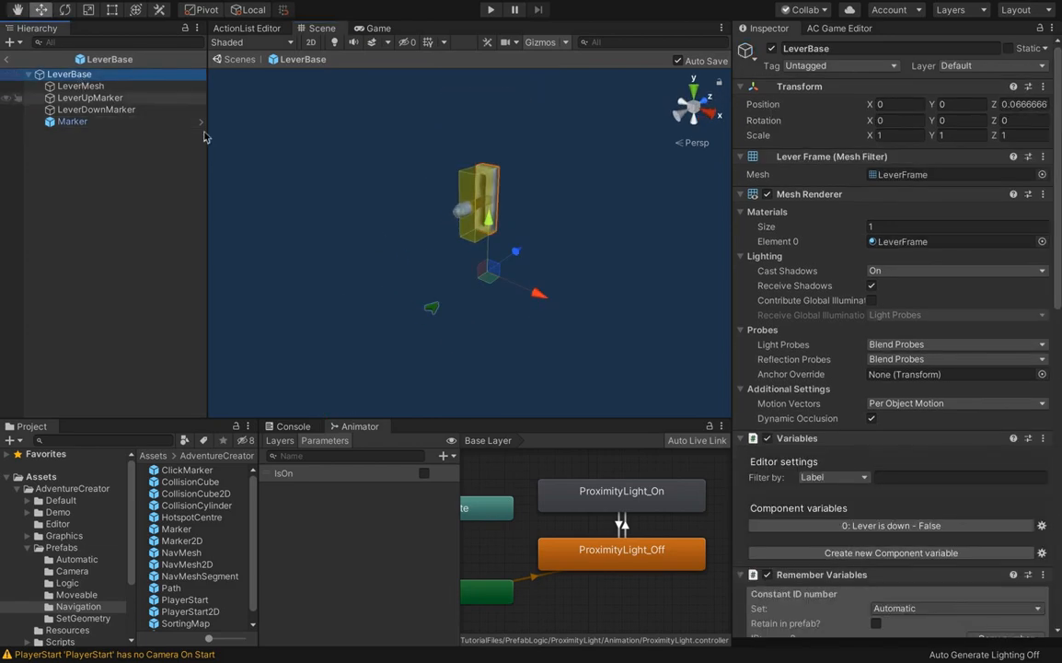
scroll(779, 313, "down", 10)
mouse_move(81, 127)
left_mouse_down()
mouse_move(304, 134)
mouse_move(883, 287)
mouse_move(918, 313)
left_mouse_up()
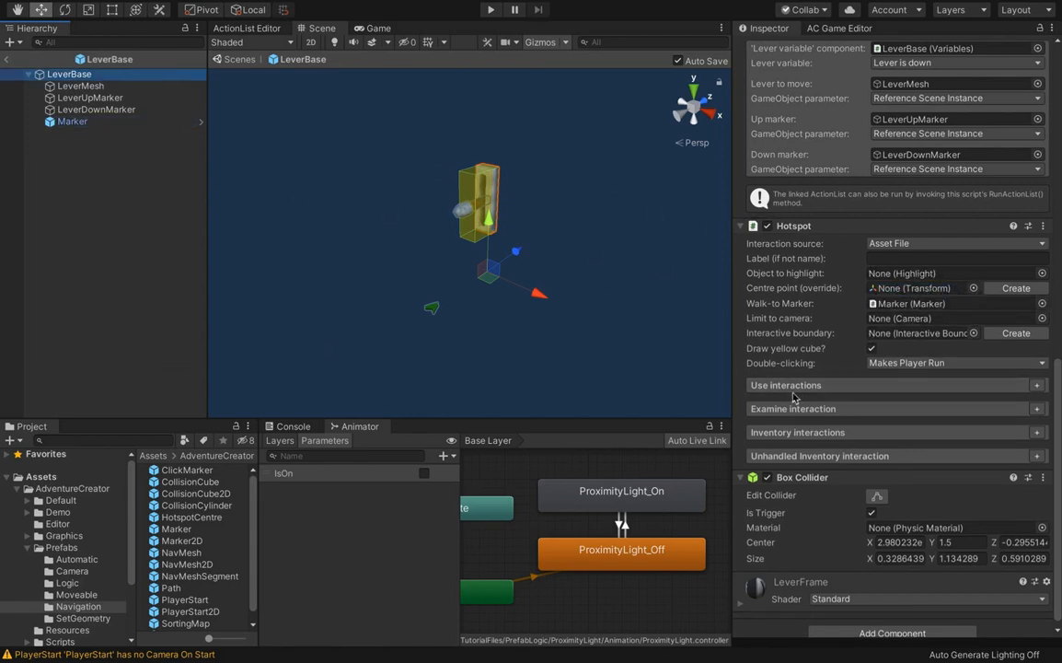
Add a Use interaction to the Hotspot with Player action Walk To Marker and create a new ActionList asset for it.
left_click(1037, 386)
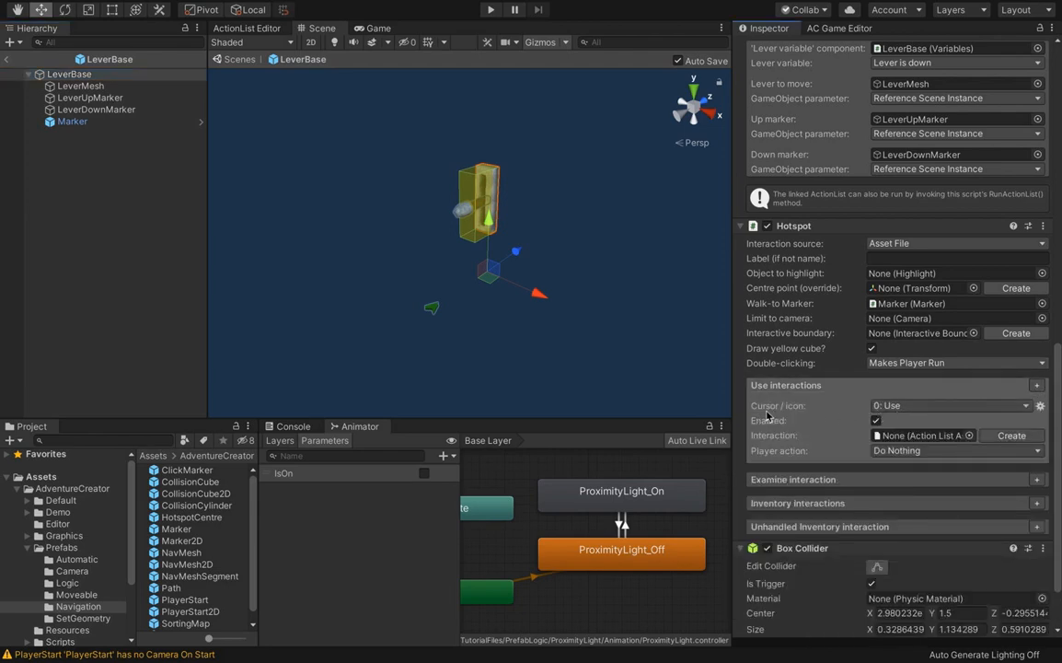
left_click(913, 452)
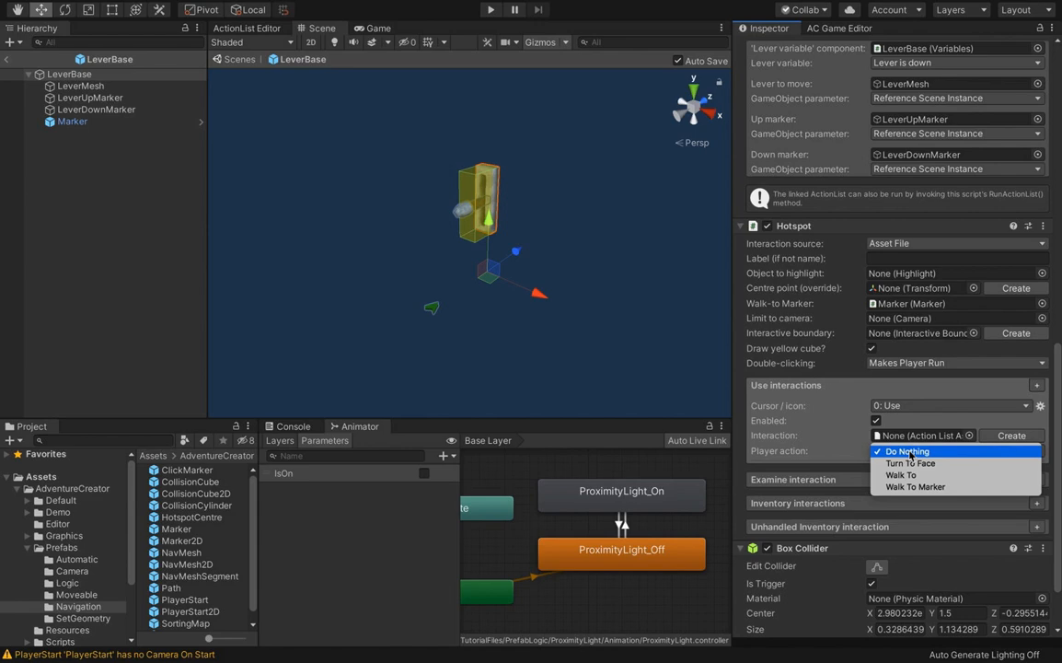
left_click(934, 486)
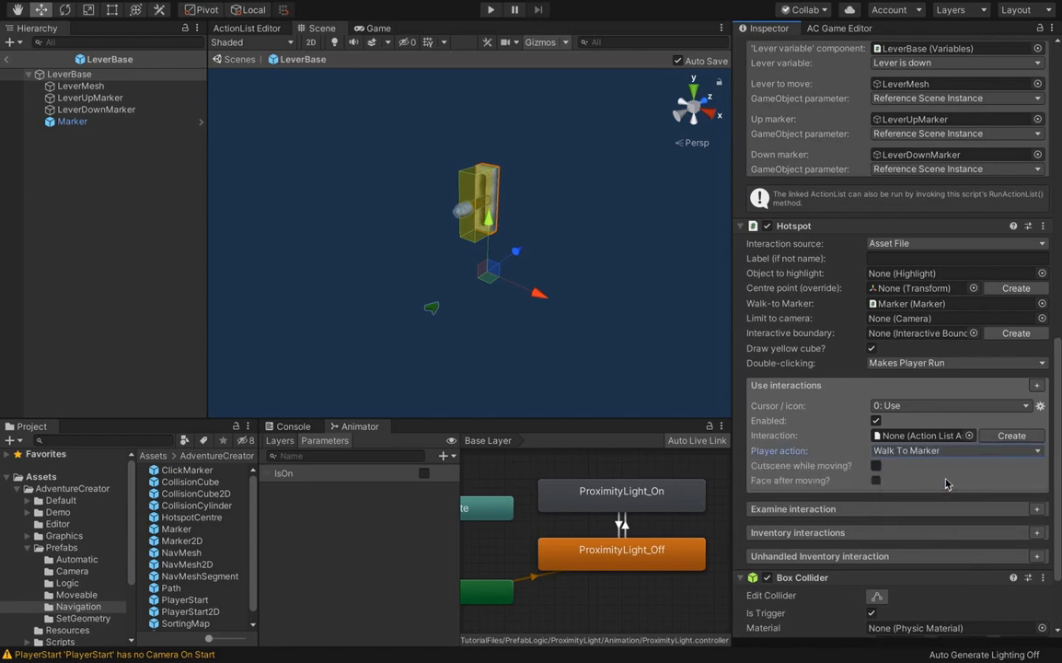
left_click(1013, 436)
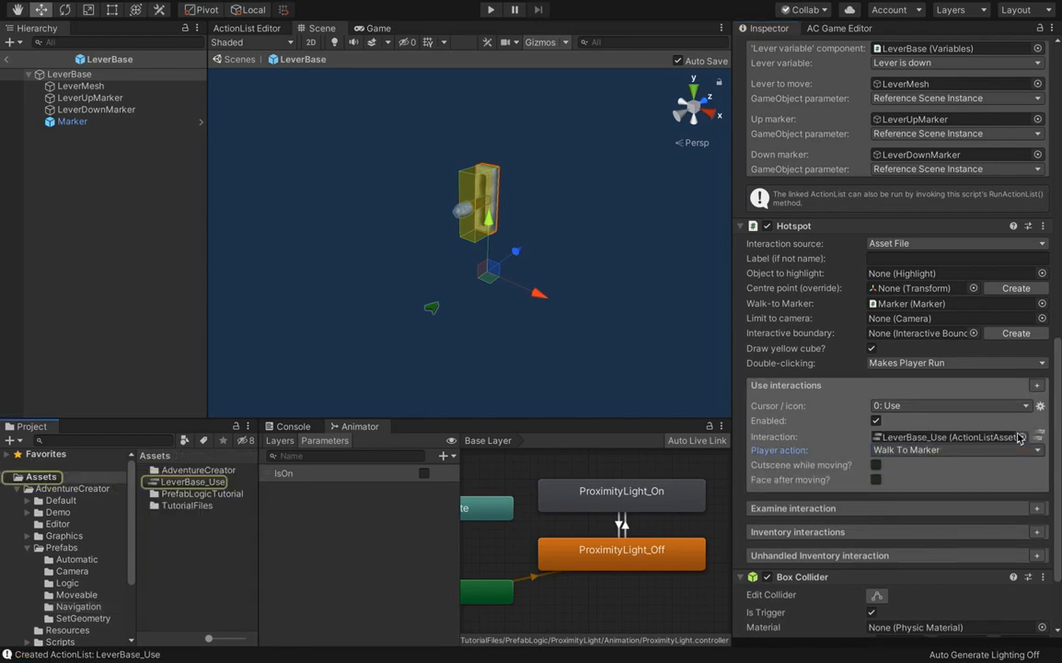
left_click(921, 437)
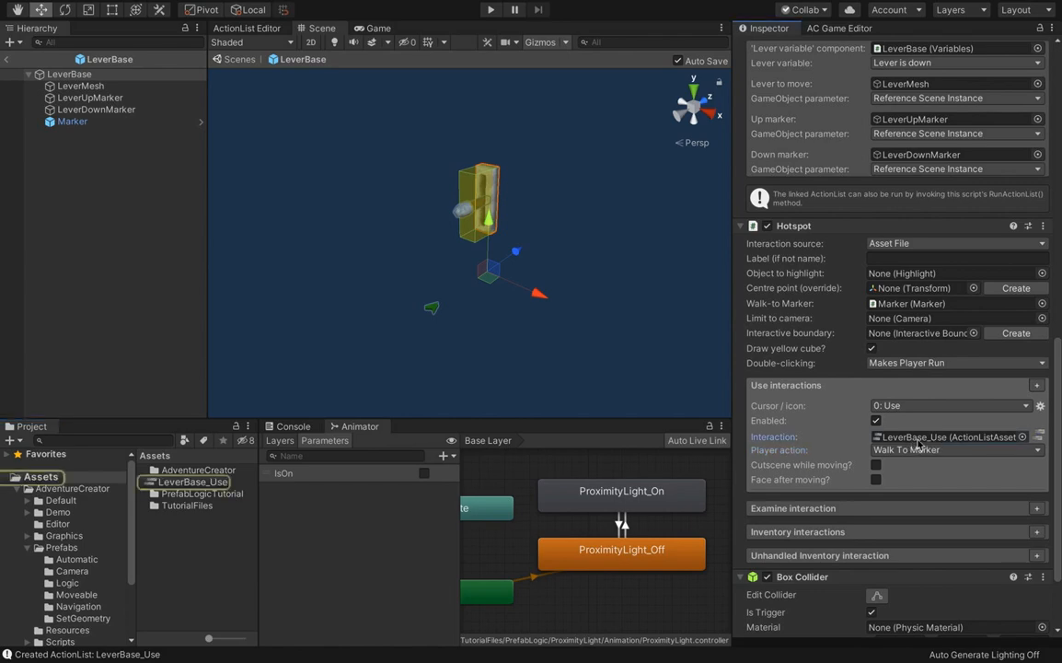
Rename the new LeverBase_Use ActionList asset to LeverUse and move it into the DoorAndLever folder.
left_click(189, 482)
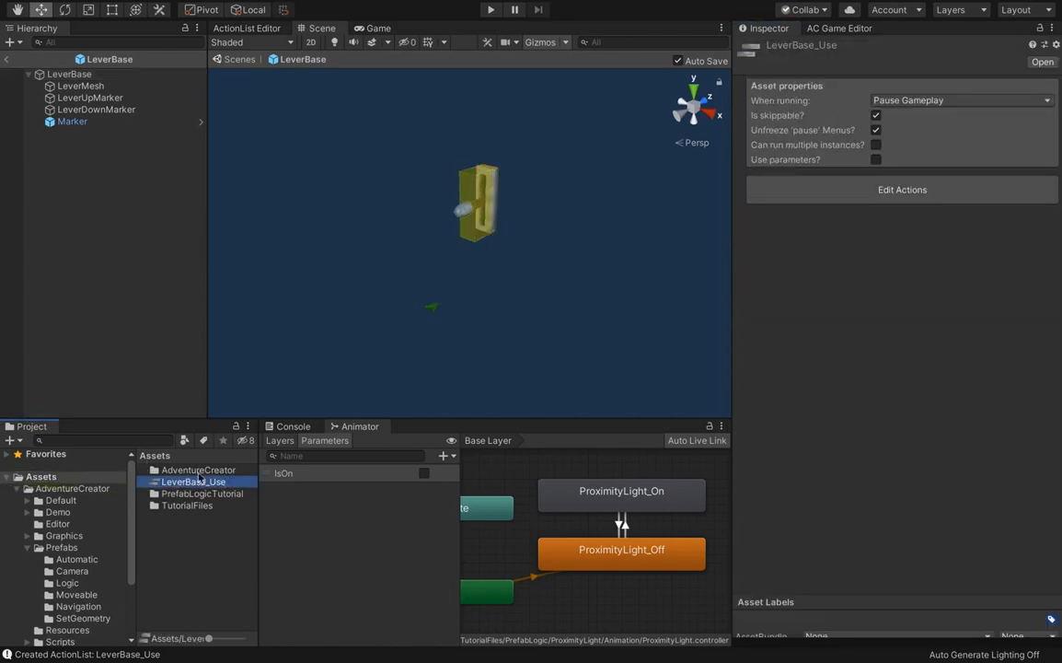
key("F2")
left_click(27, 549)
left_click(17, 489)
left_click(184, 494)
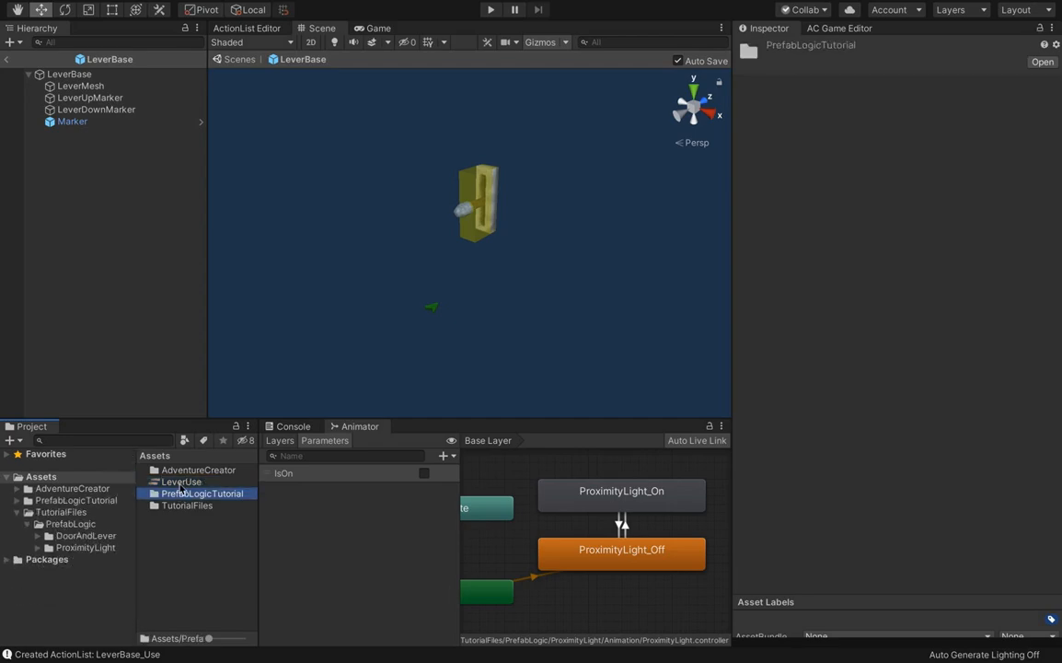
left_click(186, 483)
left_click_drag(186, 483, 101, 538)
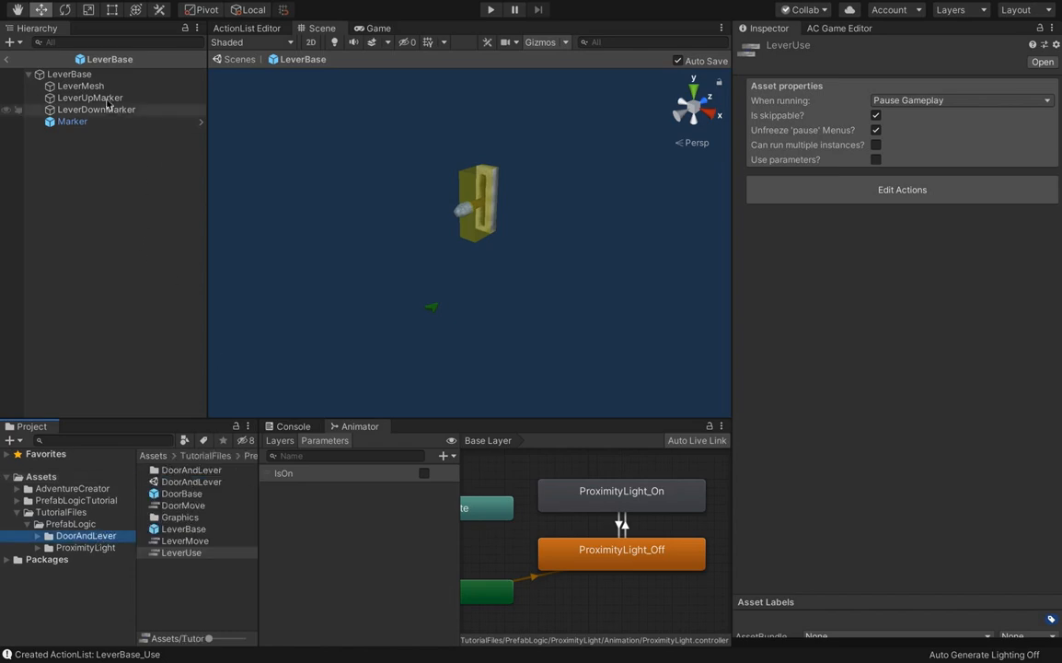
left_click(69, 74)
scroll(841, 150, "down", 8)
scroll(842, 150, "up", 1)
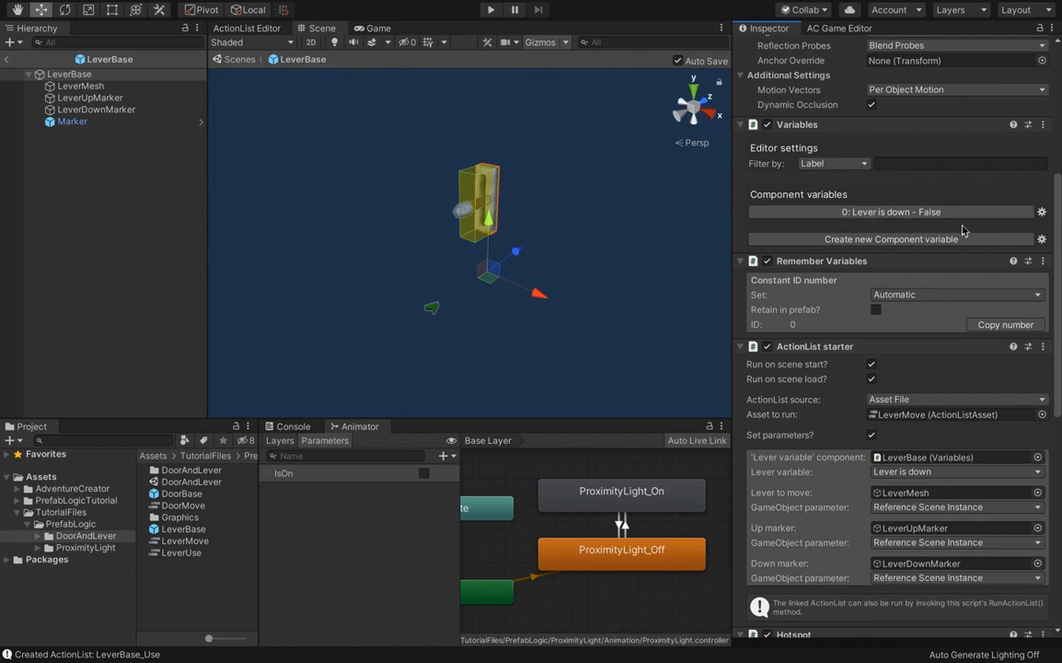
Open the LeverUse ActionList and change its first action to Variable: Check with Component as the source.
double_click(181, 553)
left_click(321, 85)
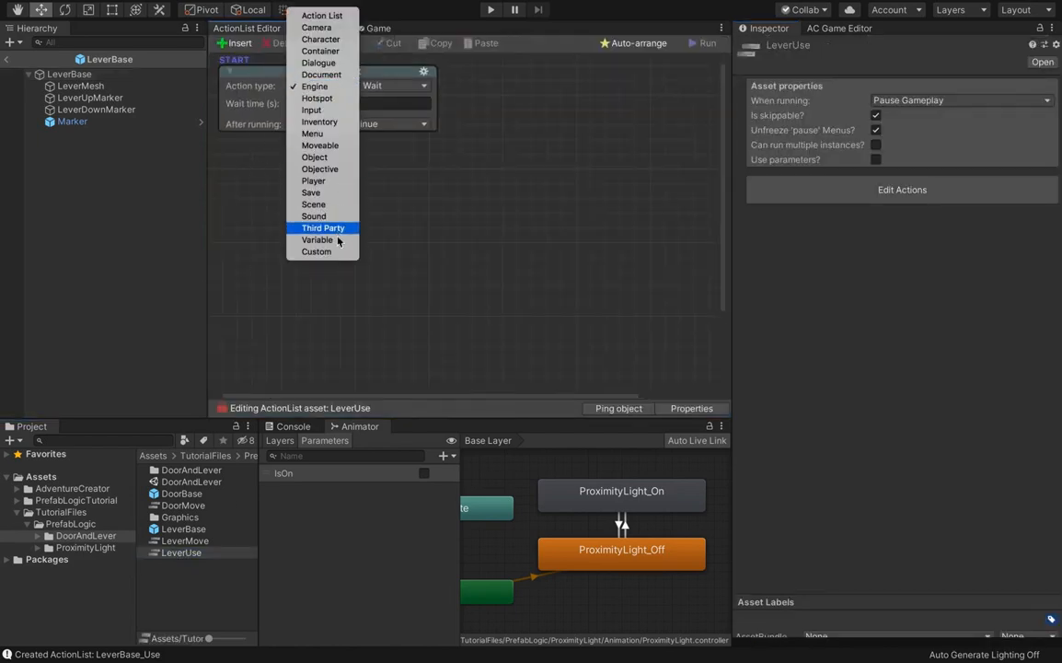
left_click(306, 236)
left_click(394, 84)
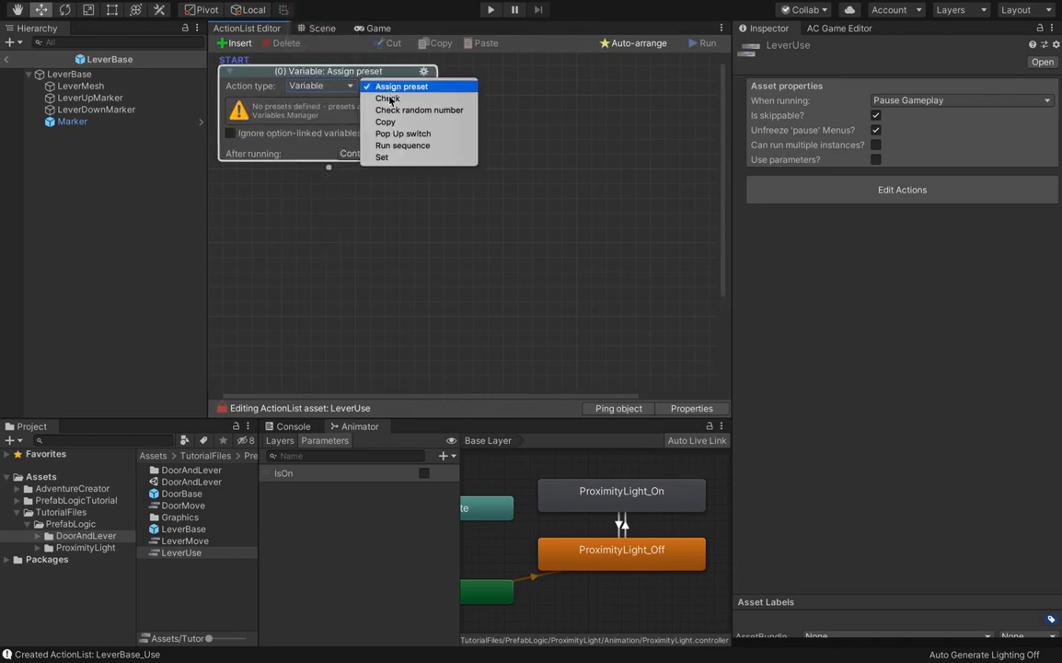
left_click(388, 99)
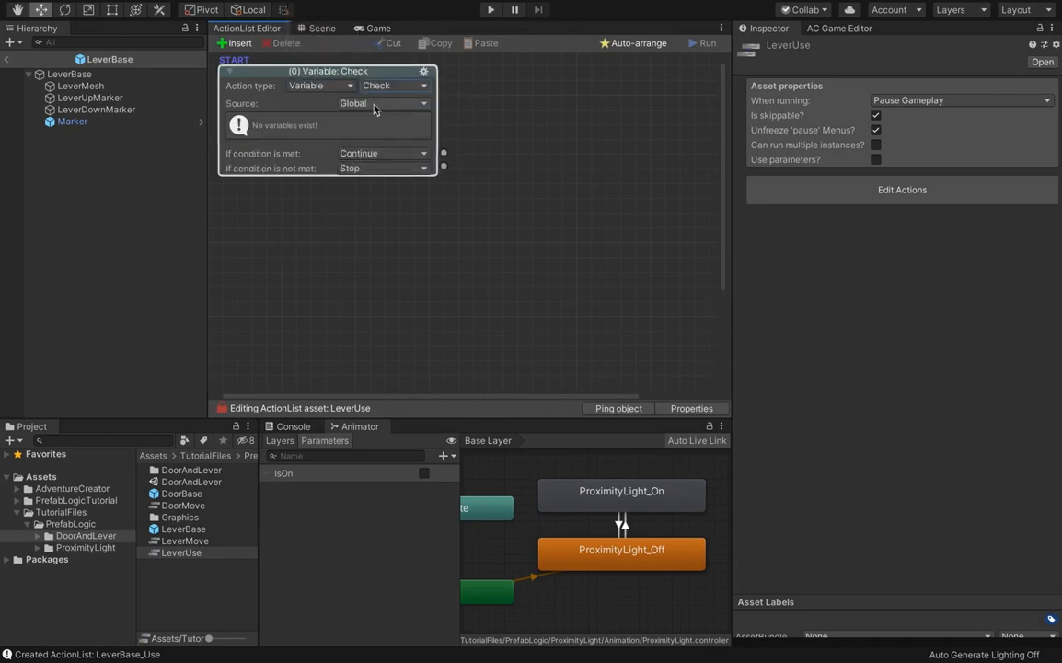
left_click(373, 105)
left_click(366, 124)
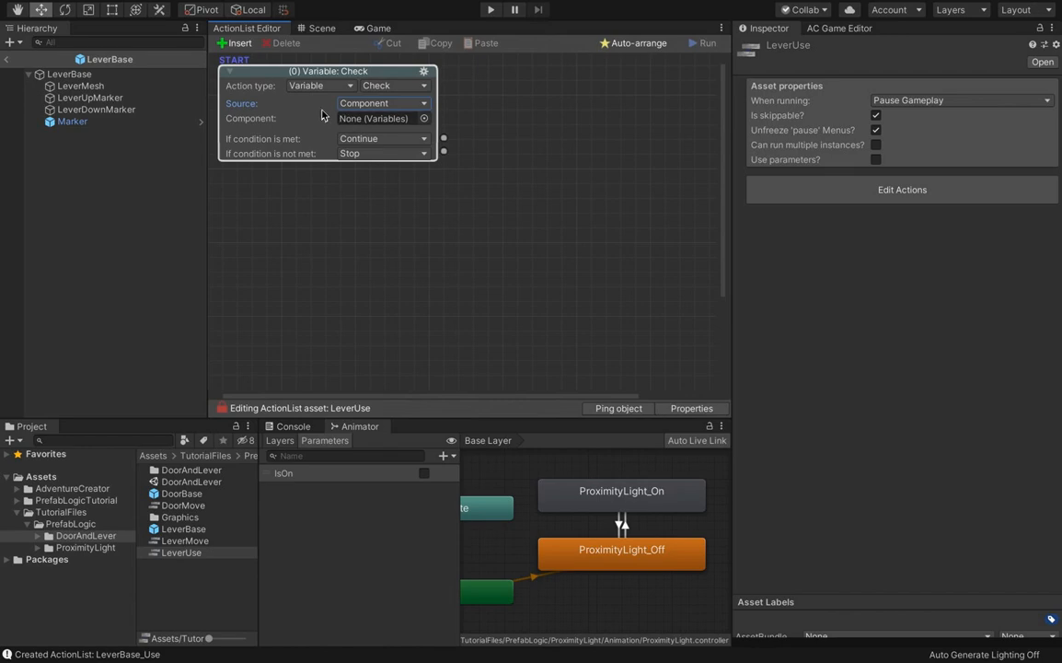
Enable parameters on LeverUse, define a Component Variable parameter labelled 'Lever variable', and use it as the Check action's variable.
left_click(875, 159)
left_click(853, 213)
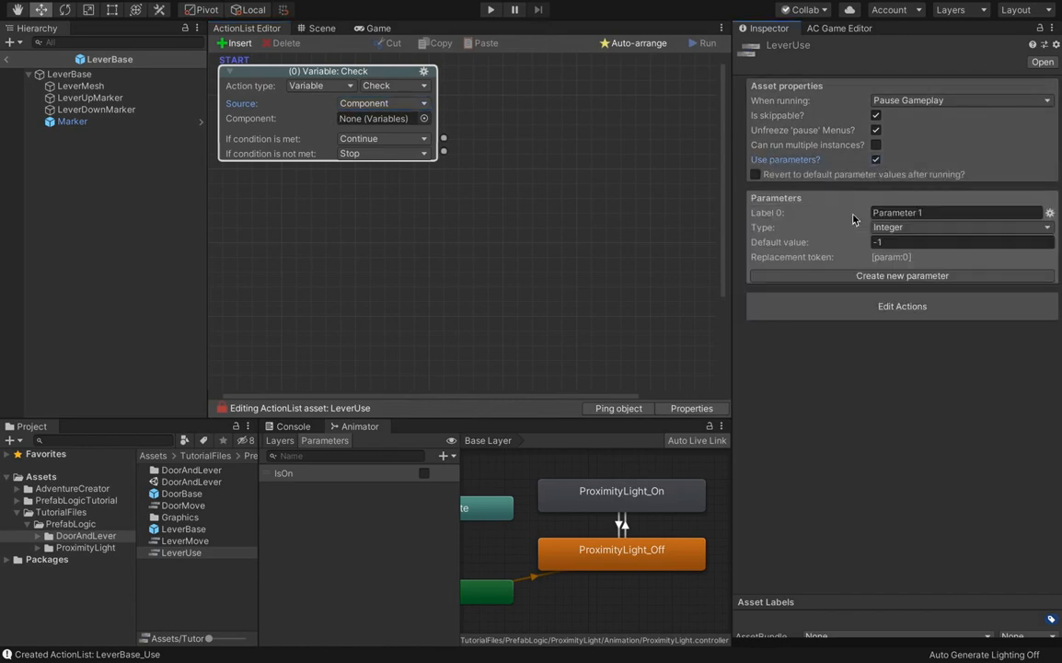
left_click(932, 212)
type("Lever variable")
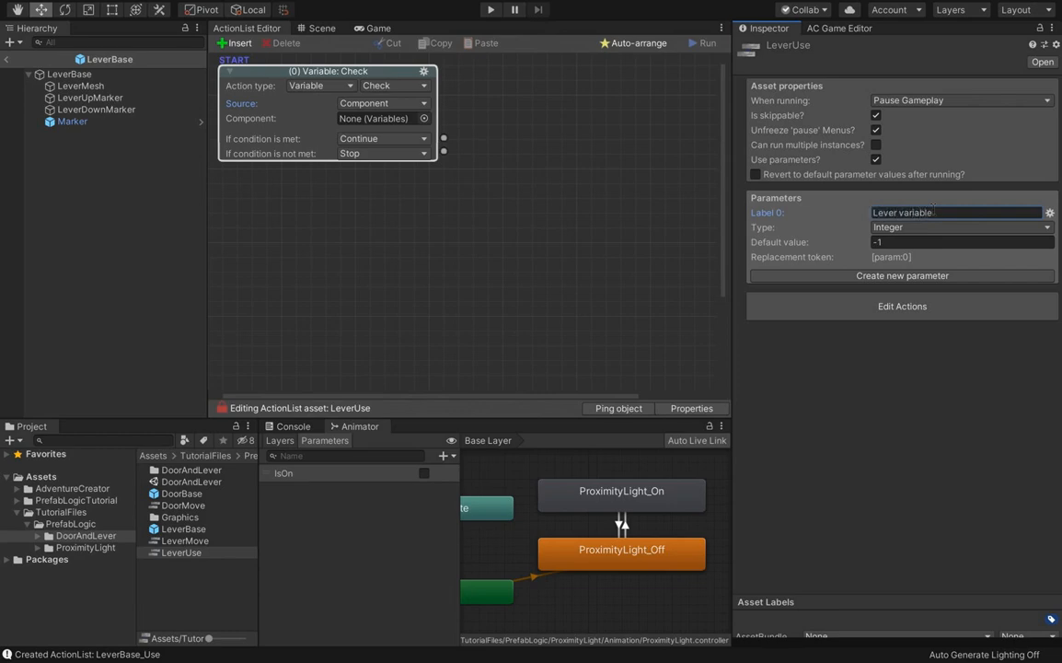
left_click(925, 227)
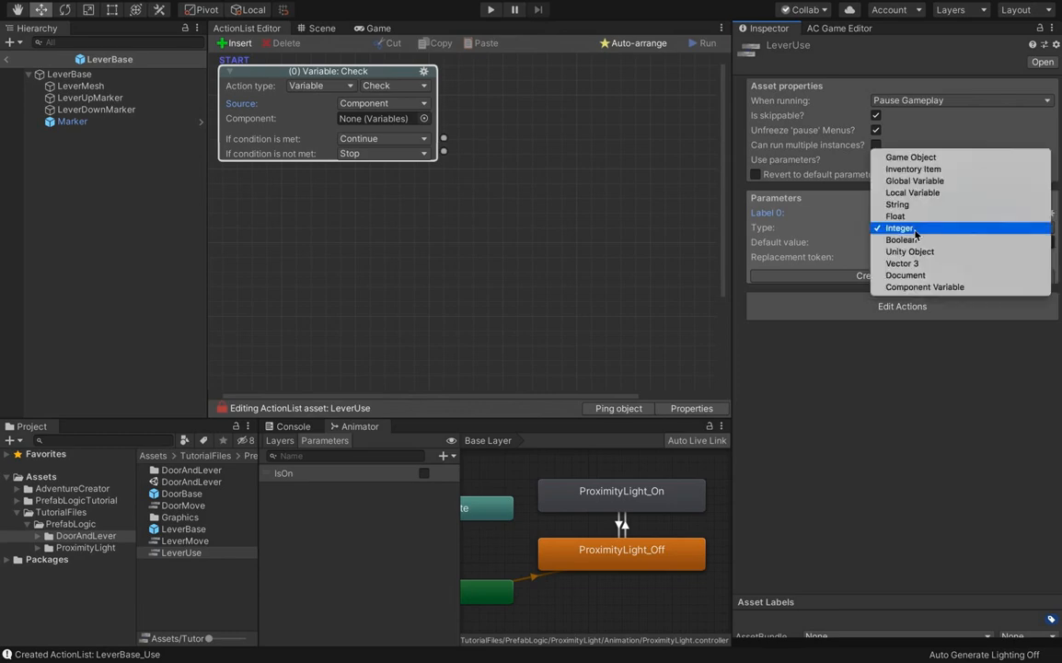
left_click(923, 290)
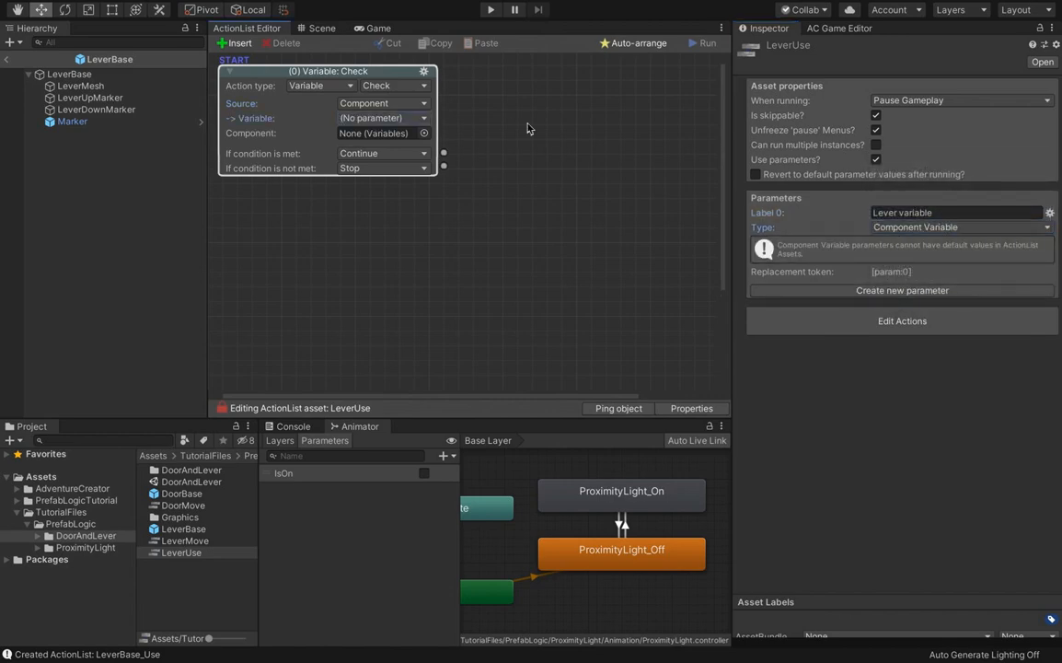
left_click(371, 119)
left_click(372, 132)
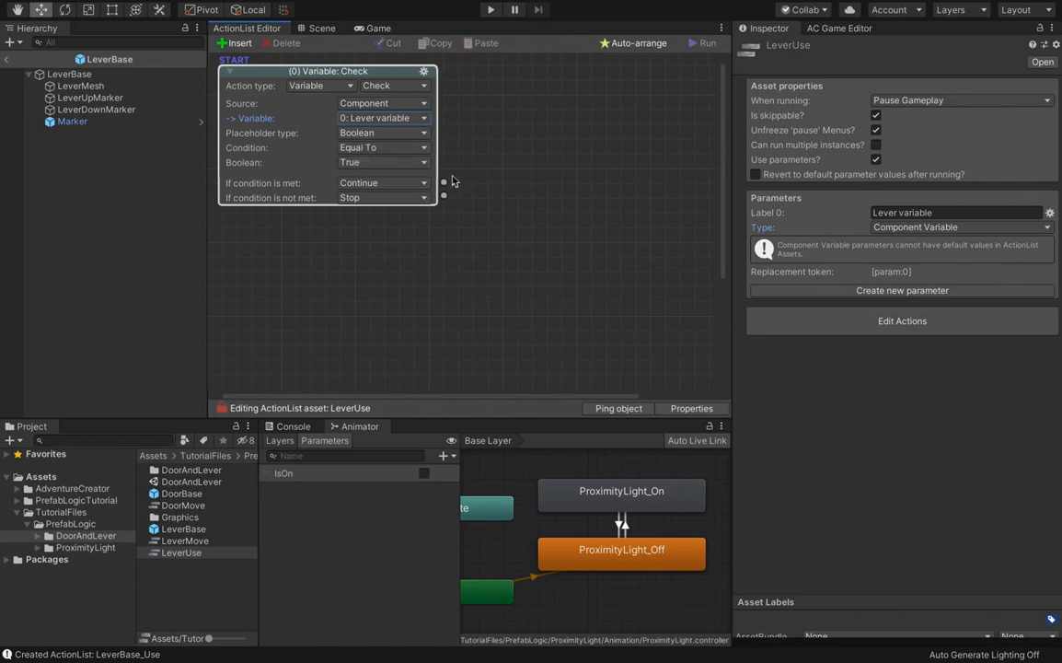
Add a Variable: Set action to LeverUse, linked from the Check action's condition-met output.
left_click_drag(443, 183, 526, 214)
left_click(548, 228)
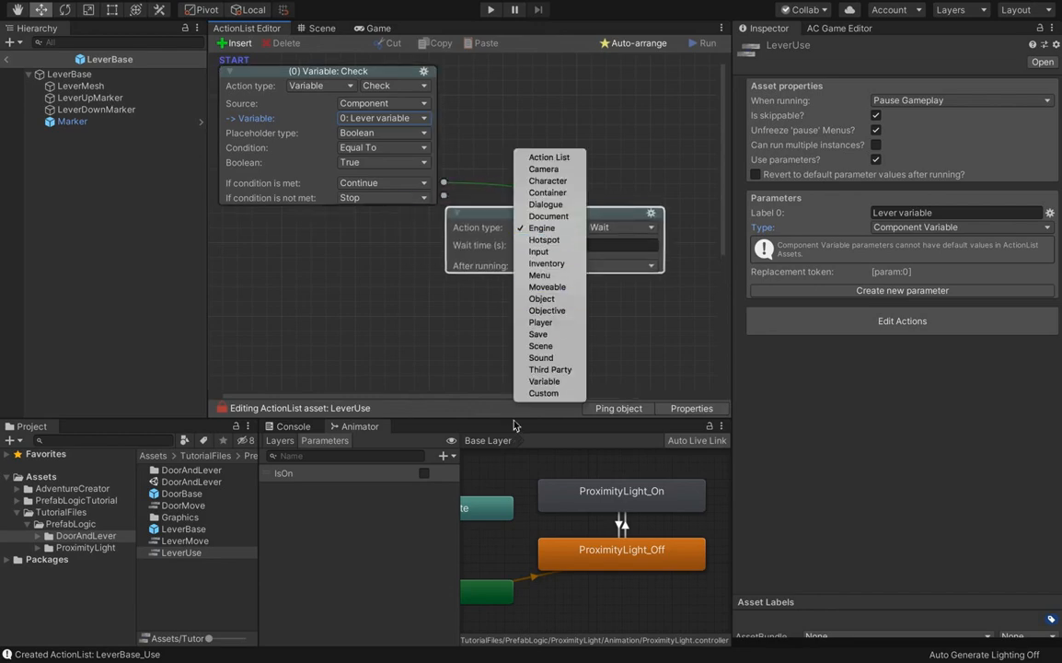
left_click(552, 377)
left_click(621, 227)
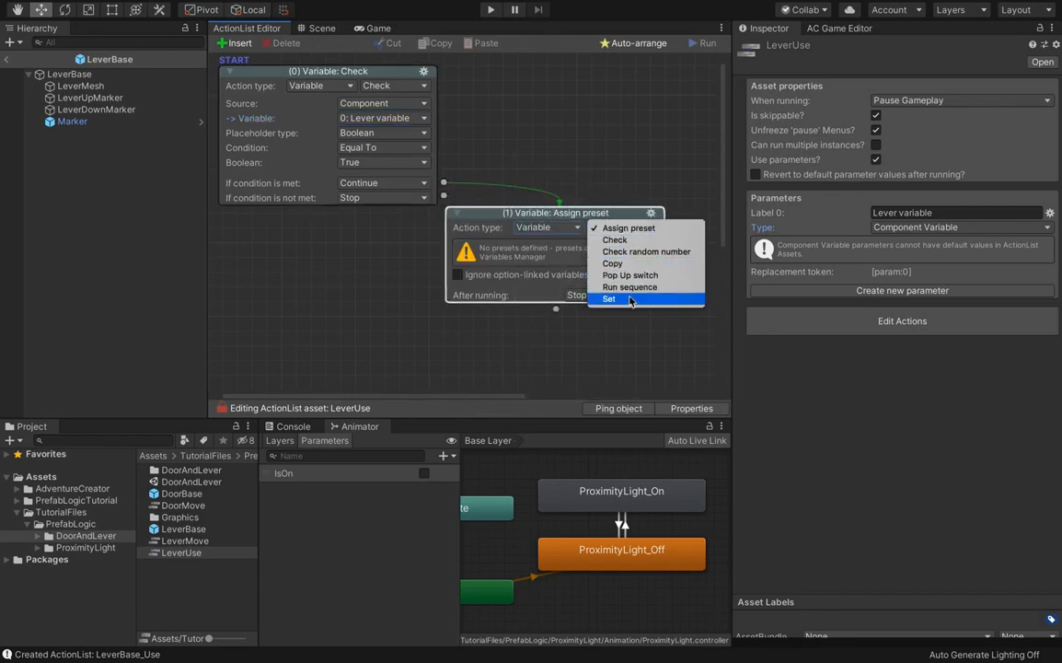
left_click(608, 300)
left_click_drag(569, 212, 582, 174)
Set the new Variable: Set action's source to Component and its variable to the Lever variable parameter.
left_click(612, 208)
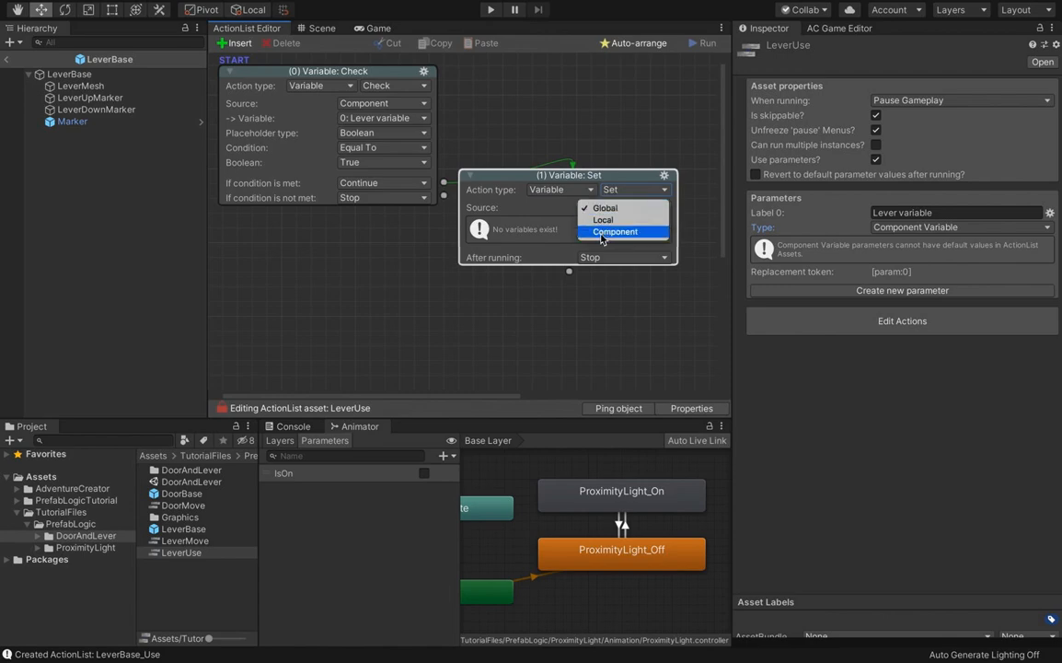
left_click(600, 231)
scroll(569, 128, "down", 1)
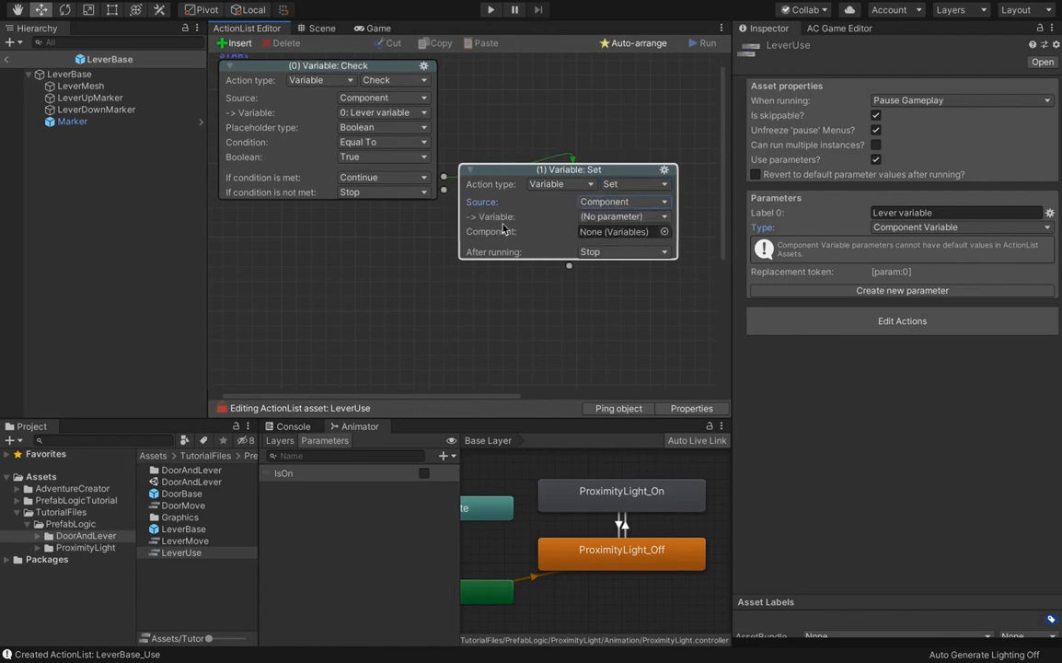
left_click(602, 217)
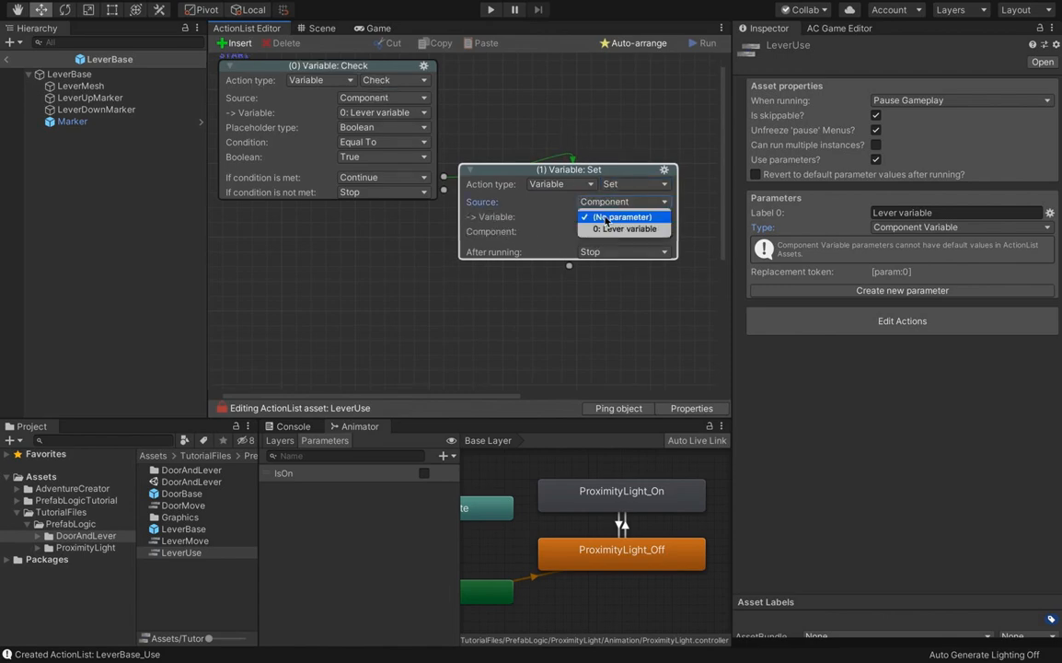
left_click(612, 231)
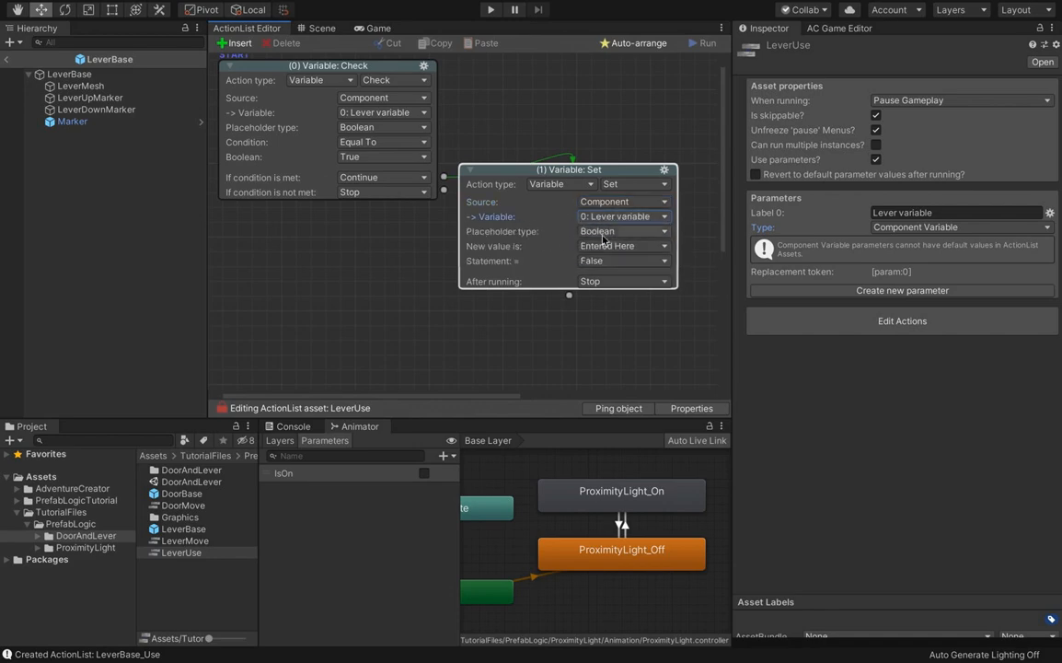
mouse_move(530, 198)
left_mouse_down()
mouse_move(542, 217)
mouse_move(529, 211)
left_mouse_up()
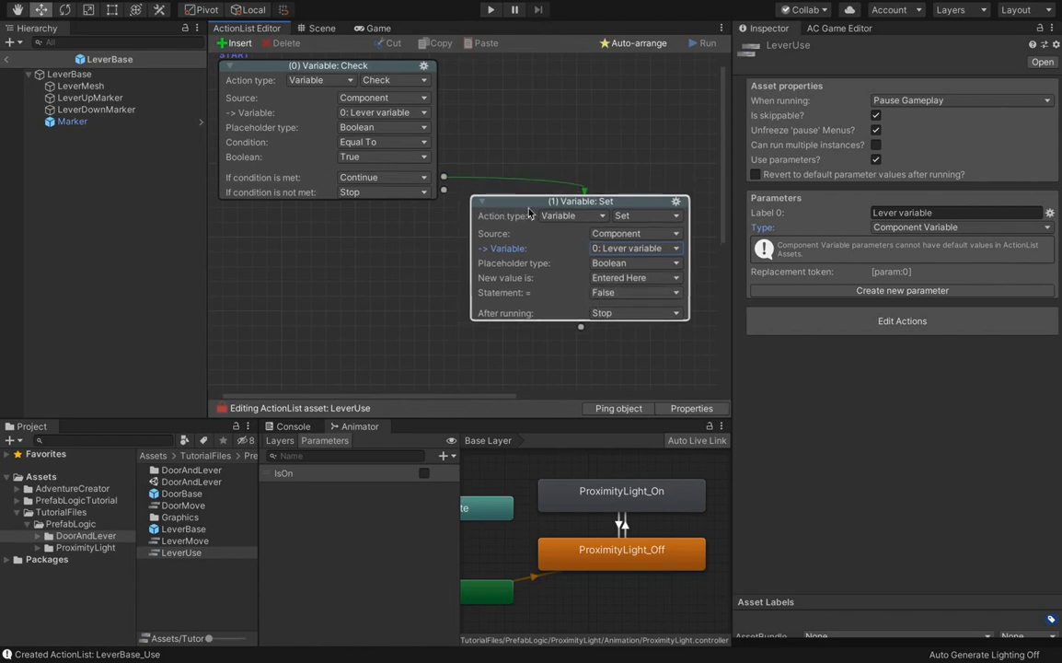
Duplicate the Variable: Set action and place the copy below the Check action.
left_click(676, 204)
left_click(696, 234)
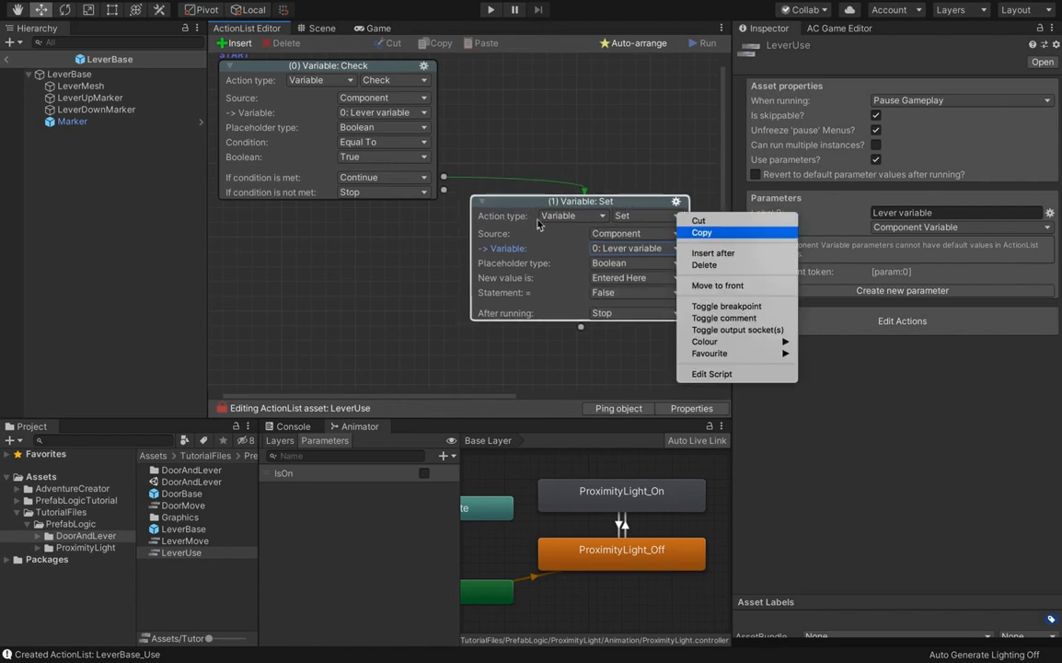
right_click(290, 236)
left_click(353, 260)
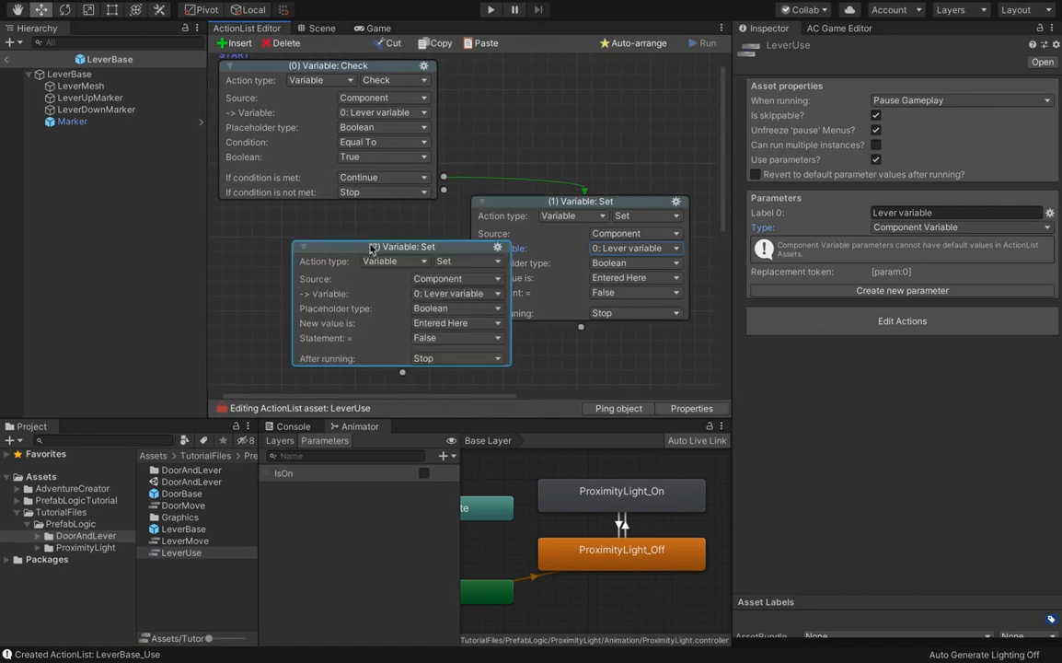
left_click_drag(352, 243, 270, 230)
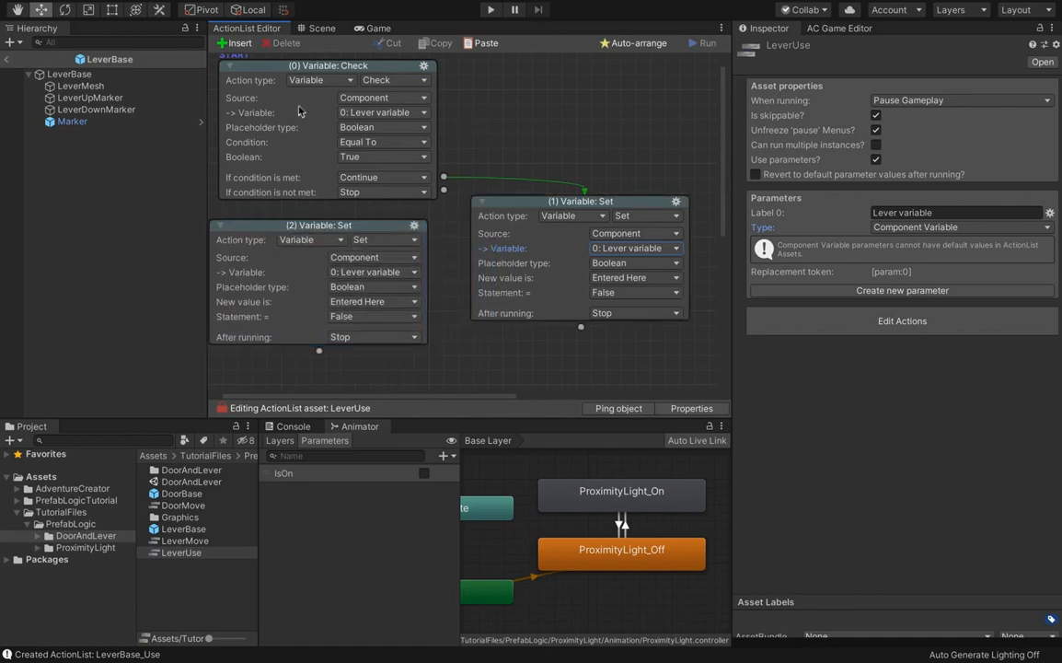
Link the Check action's condition-not-met output to the copied Set action, set its statement to True, and tidy the node layout.
left_click_drag(444, 191, 362, 254)
left_click(362, 340)
left_click(377, 327)
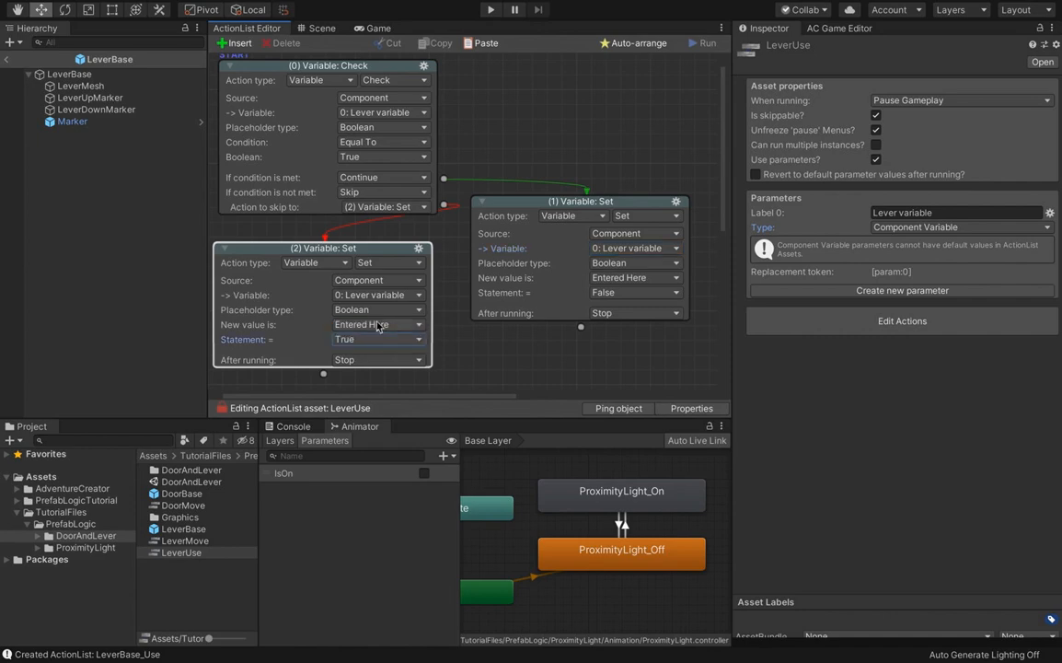
left_click_drag(486, 218, 471, 265)
left_click_drag(390, 250, 394, 250)
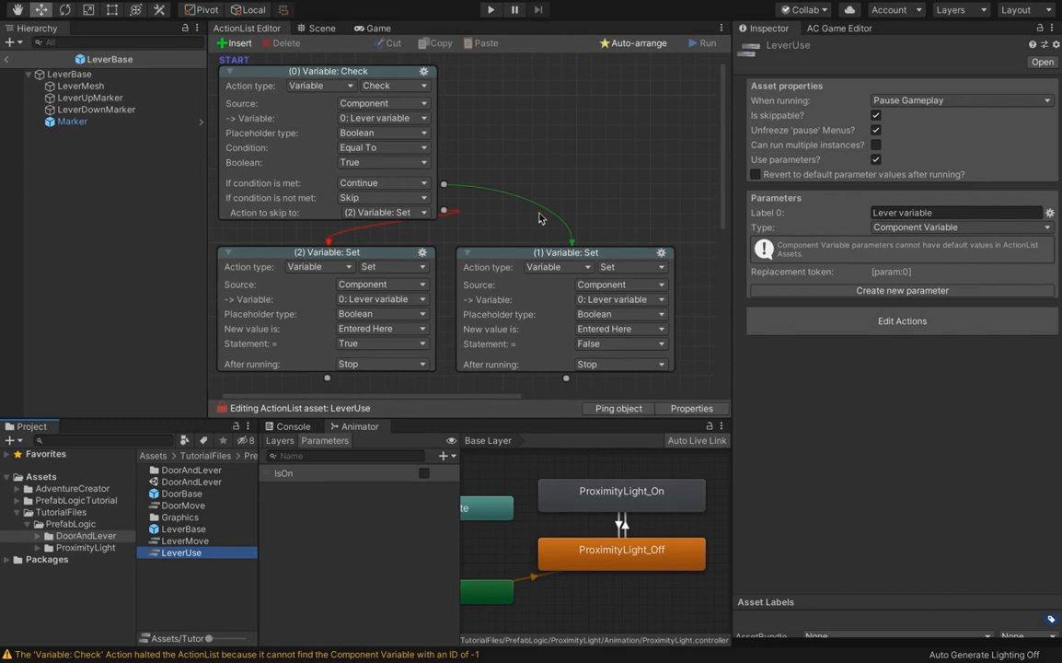
Add Adventure Creator's Set Interaction parameters component to the LeverBase prefab root.
left_click(51, 75)
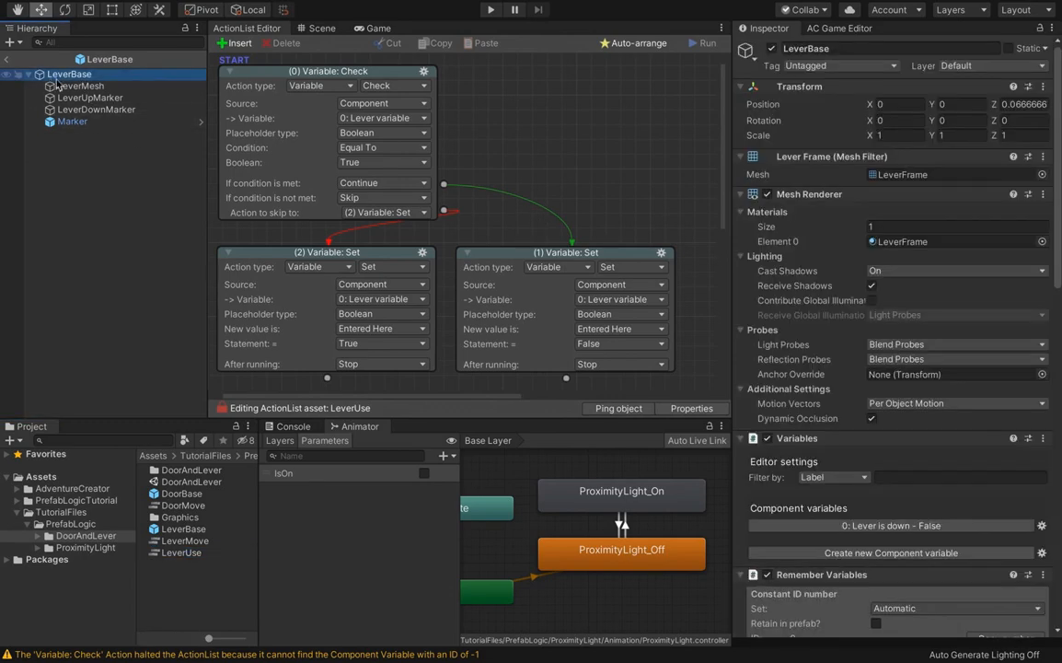
scroll(1041, 433, "down", 15)
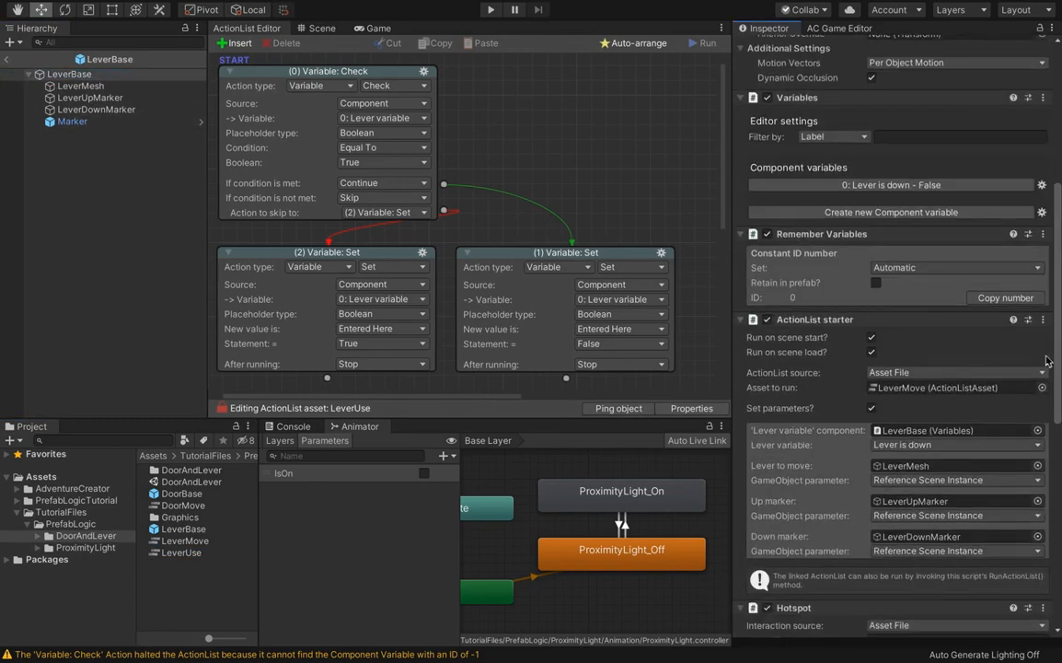
scroll(1040, 433, "down", 3)
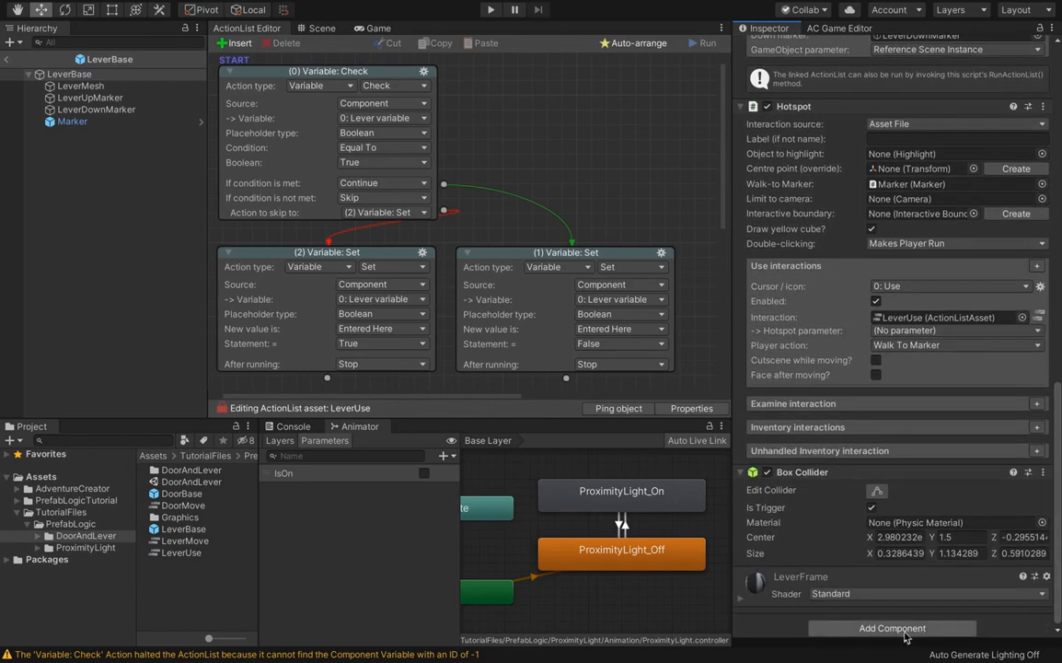
left_click(828, 628)
left_click(865, 296)
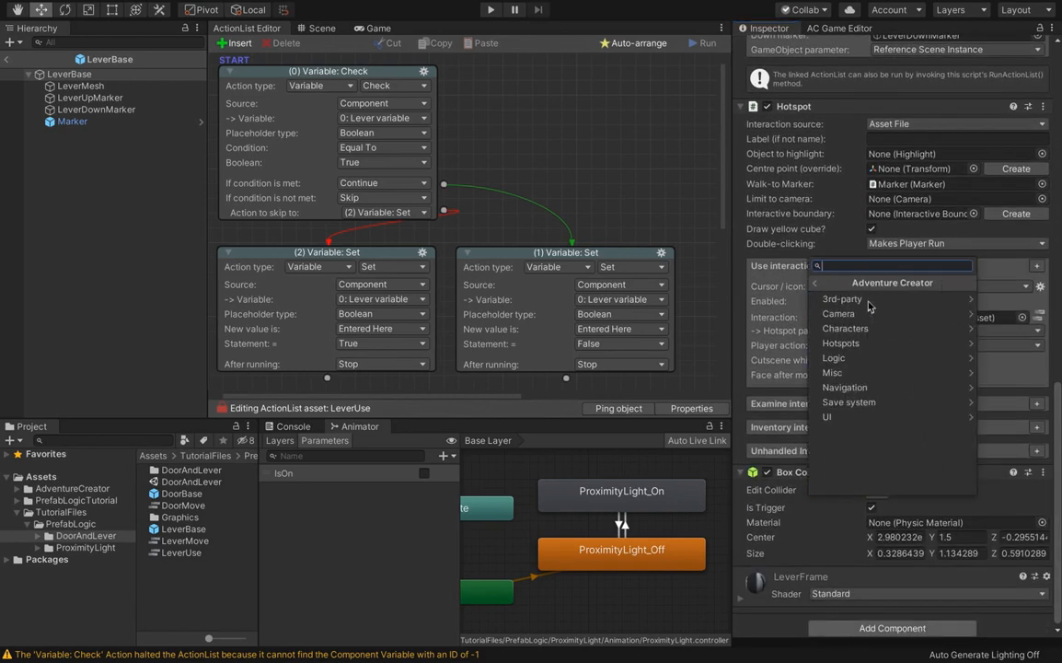
left_click(869, 343)
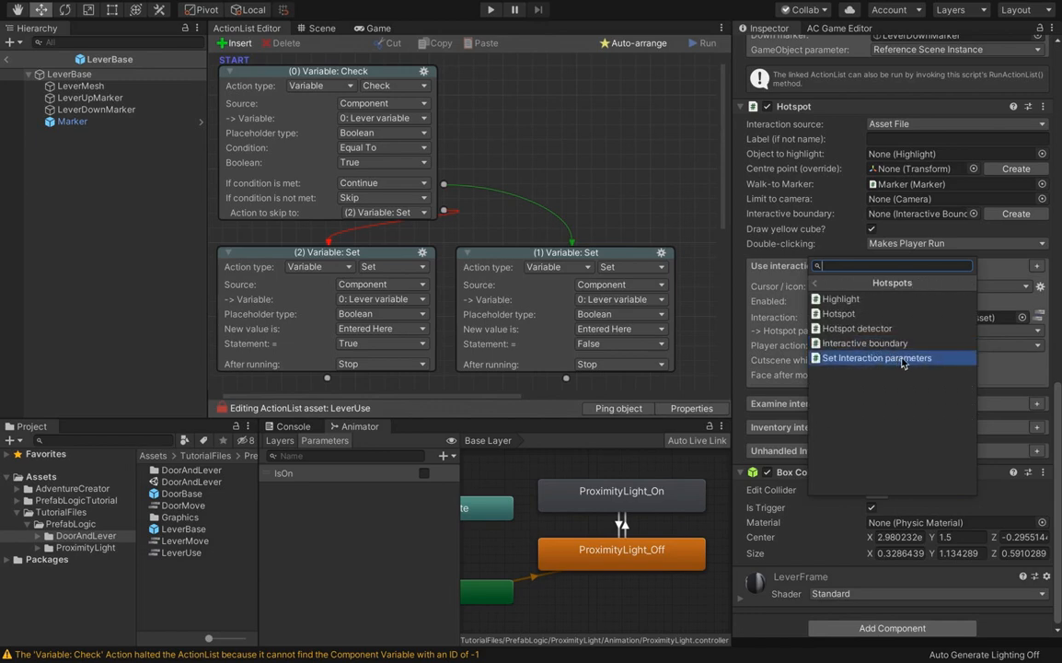
left_click(933, 359)
scroll(893, 322, "down", 3)
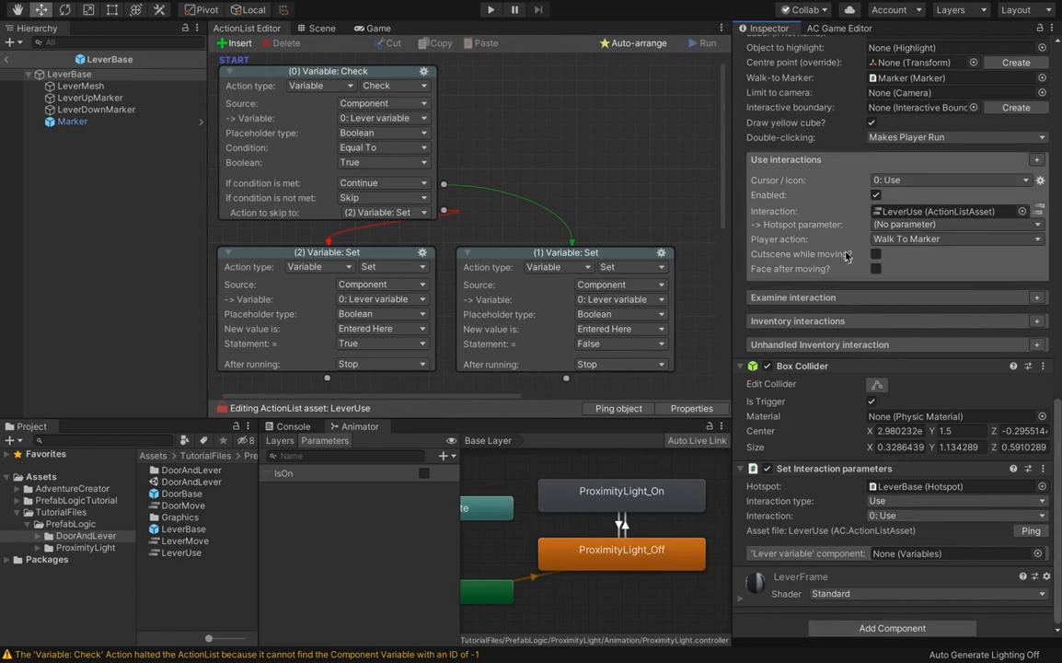
For the 0: Use interaction, assign LeverBase as the 'Lever variable' component and choose Lever is down as the variable.
left_click(912, 516)
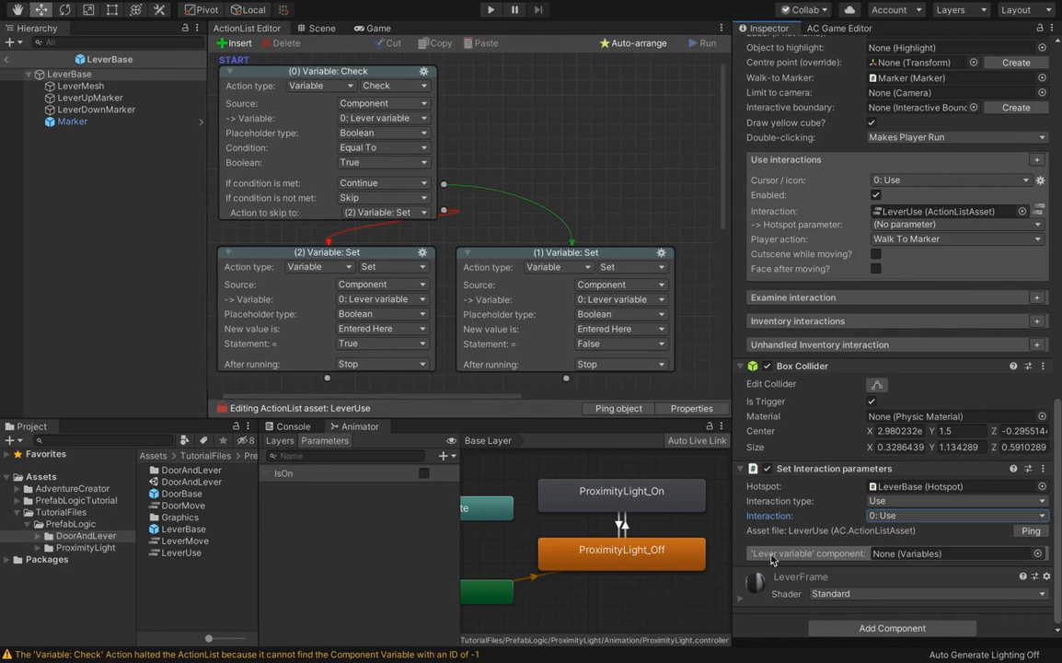
left_click(102, 78)
left_click_drag(103, 80, 907, 557)
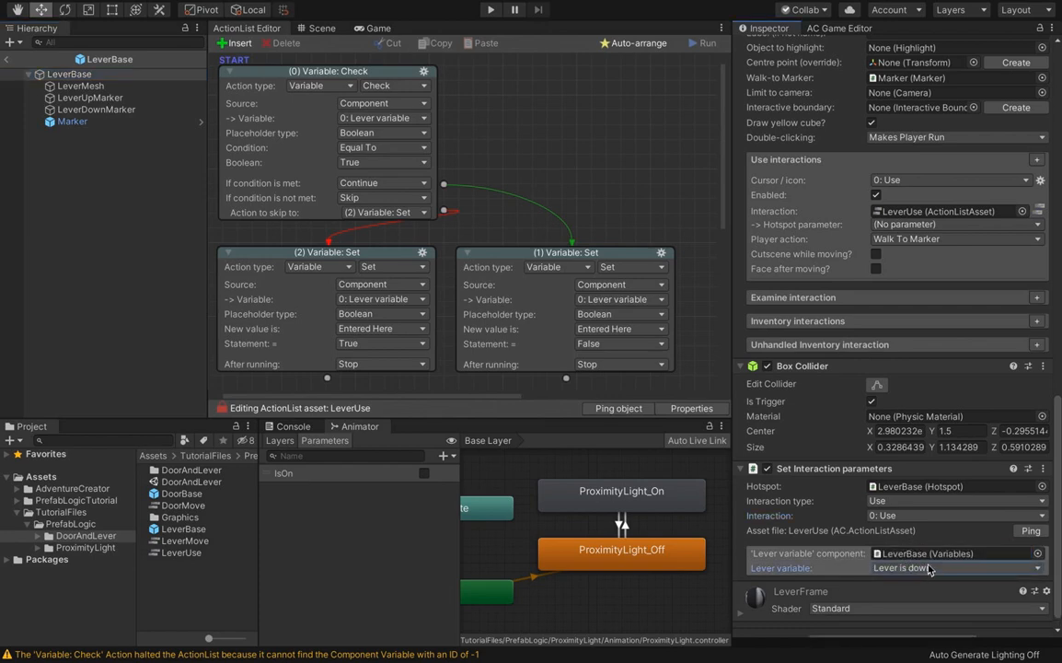
left_click(934, 568)
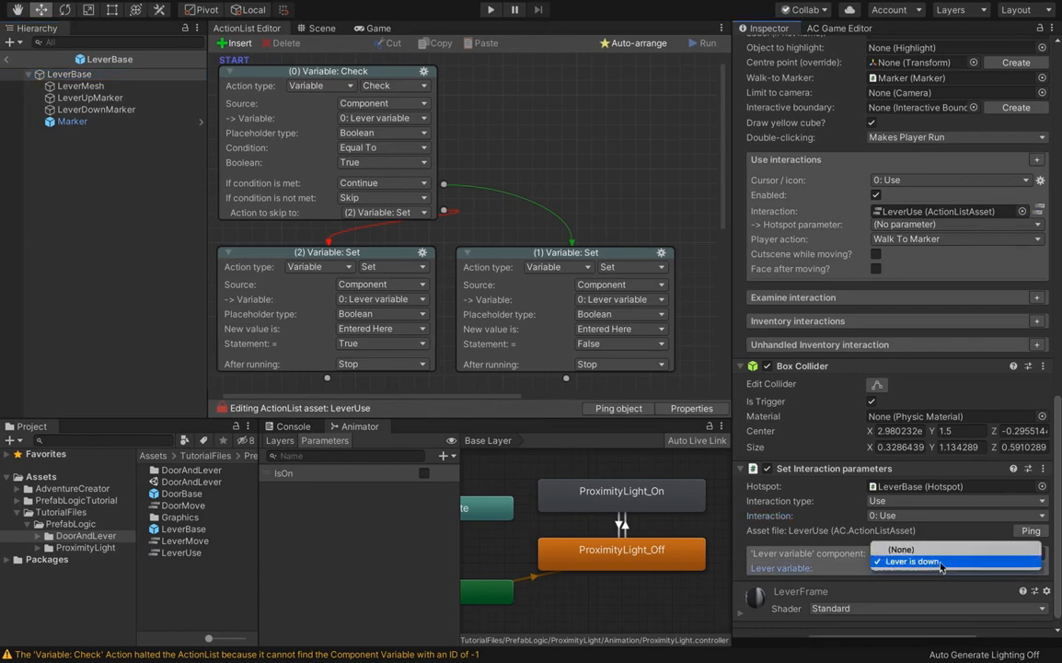
left_click(940, 562)
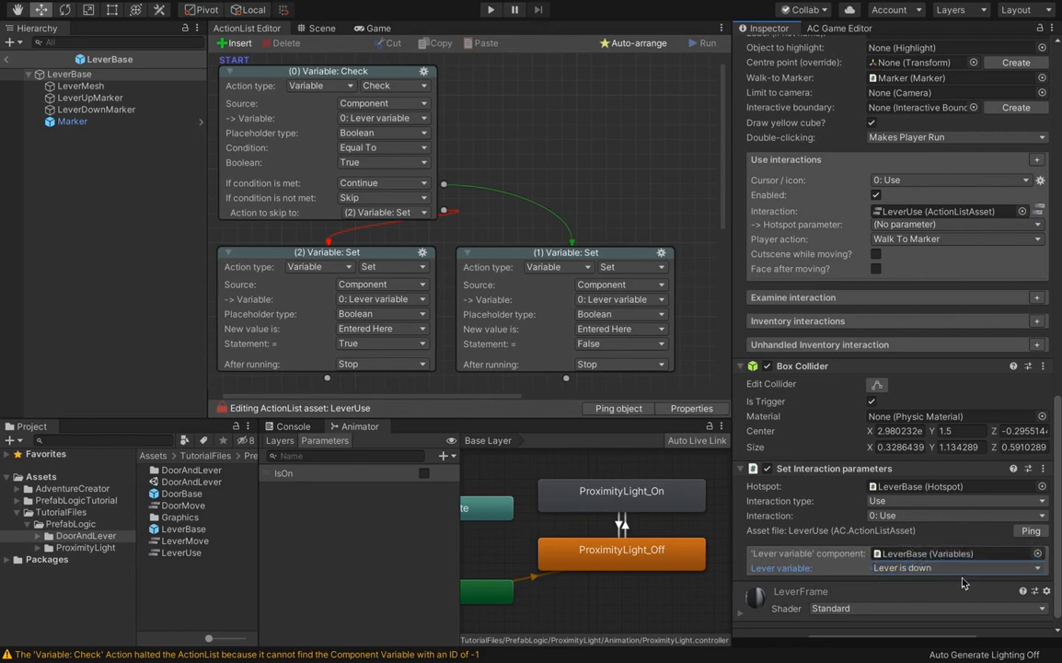
Return to the DoorAndLever scene, run the game, and bring up the component variables of LeverBase (1).
left_click(6, 58)
left_click(321, 29)
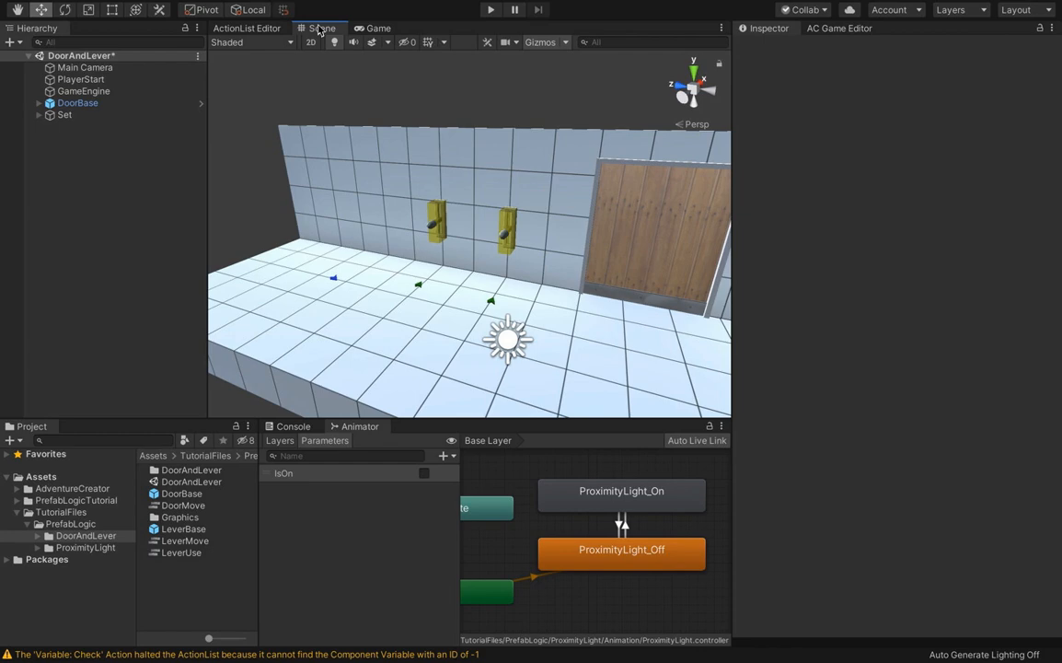
left_click(491, 9)
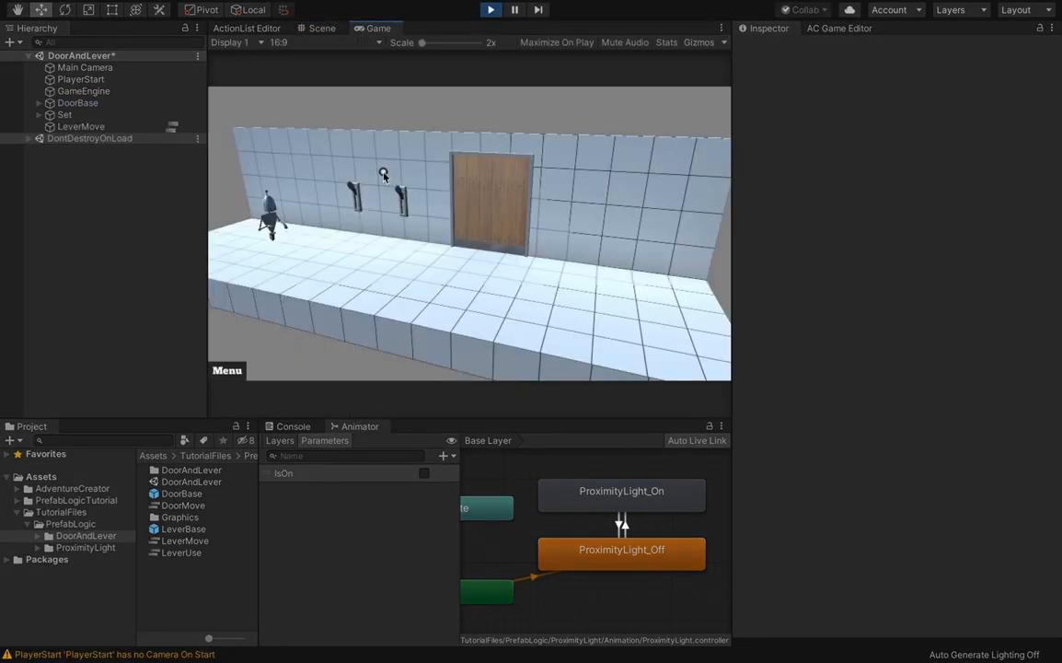
left_click(322, 27)
left_click(429, 204)
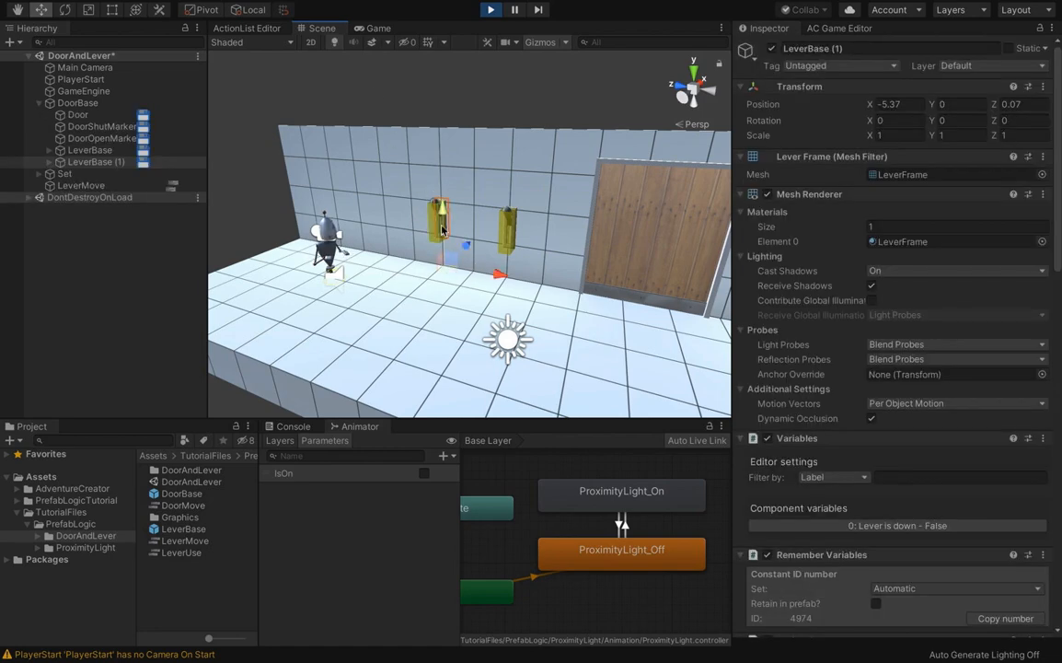
scroll(909, 311, "down", 6)
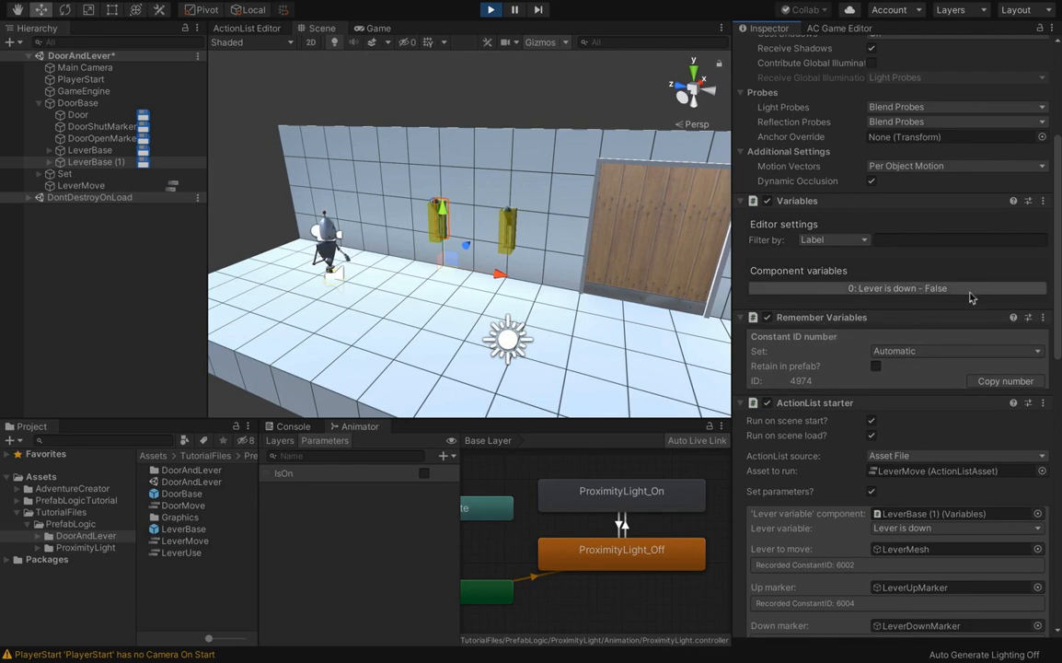
Use the LeverBase (1) hotspot in the running game, check its Lever is down variable, and stop the game.
left_click(373, 28)
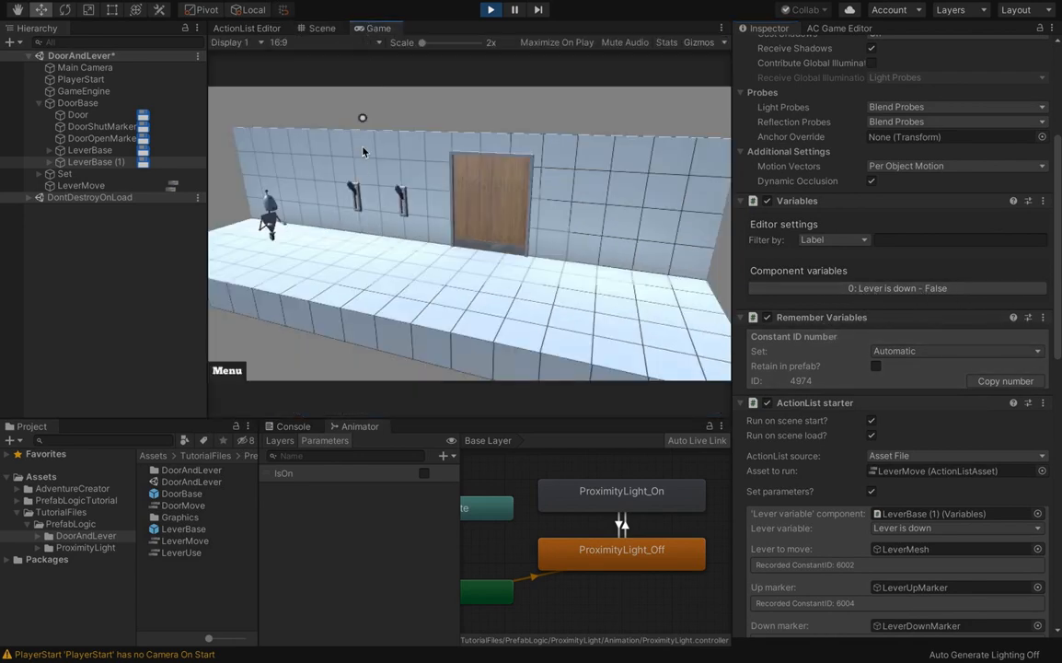
left_click(359, 204)
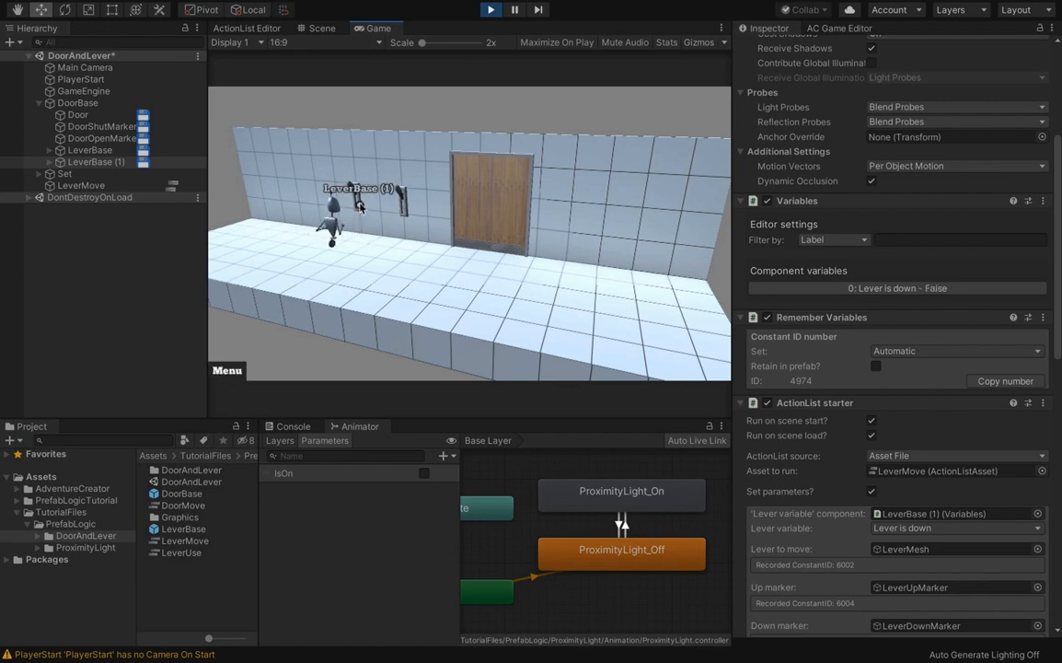
left_click(359, 204)
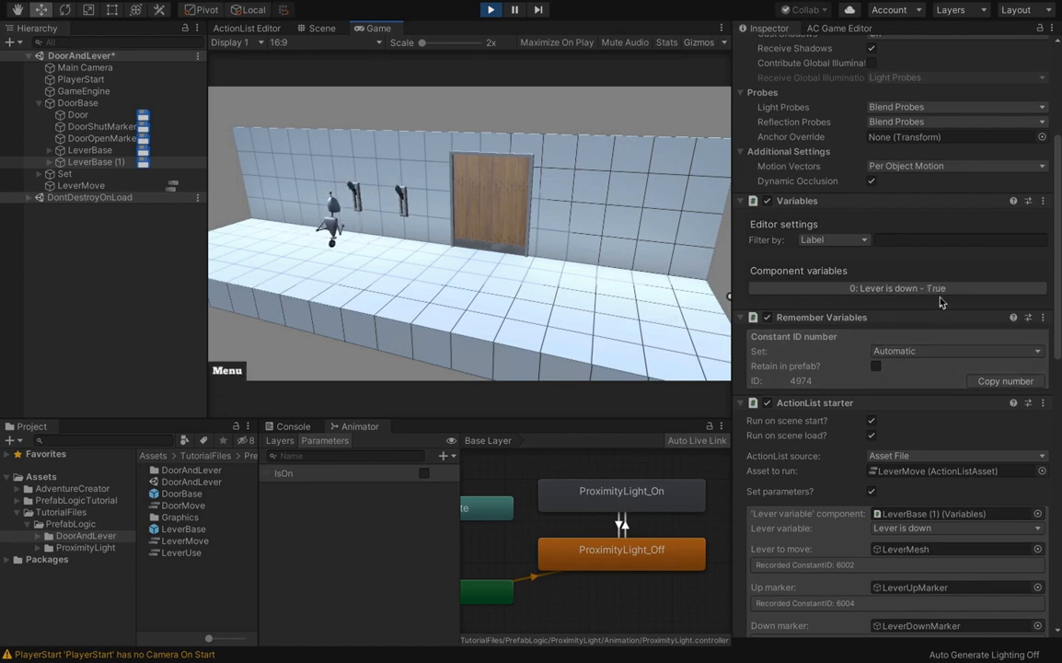
left_click(490, 10)
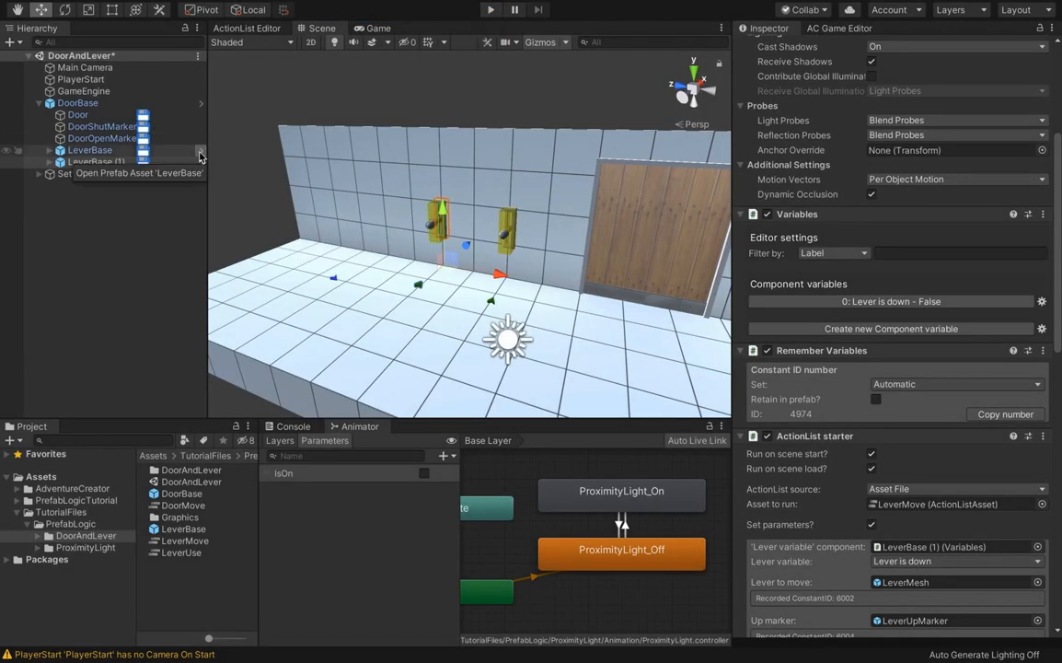
Label the LeverBase prefab's Hotspot 'Lever', return to the DoorAndLever scene, and save it.
left_click(201, 150)
scroll(1055, 267, "down", 10)
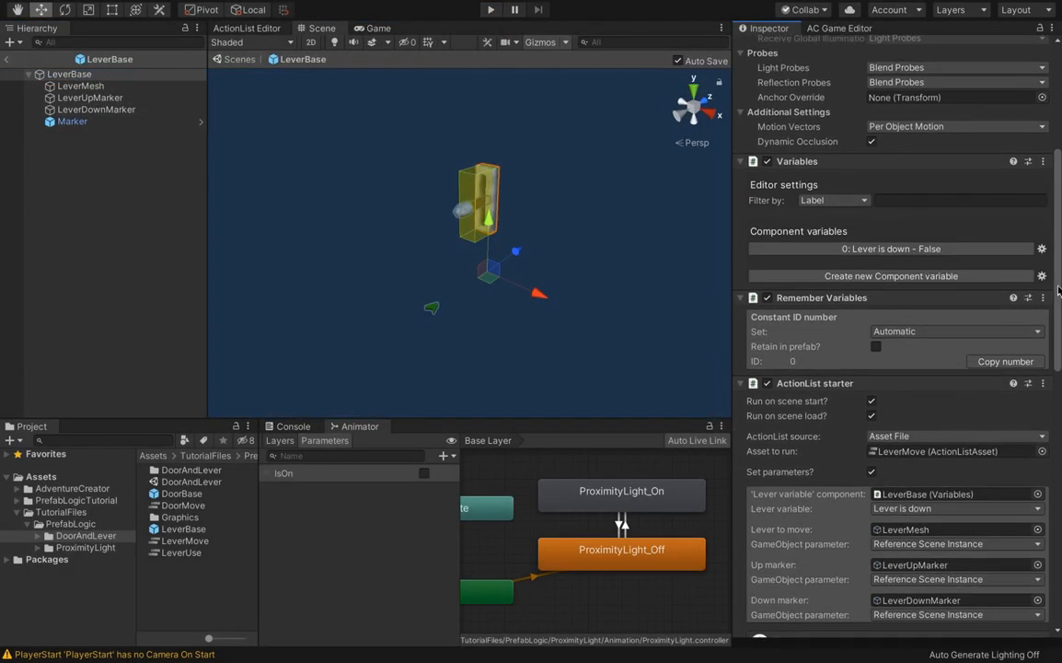
scroll(801, 241, "down", 1)
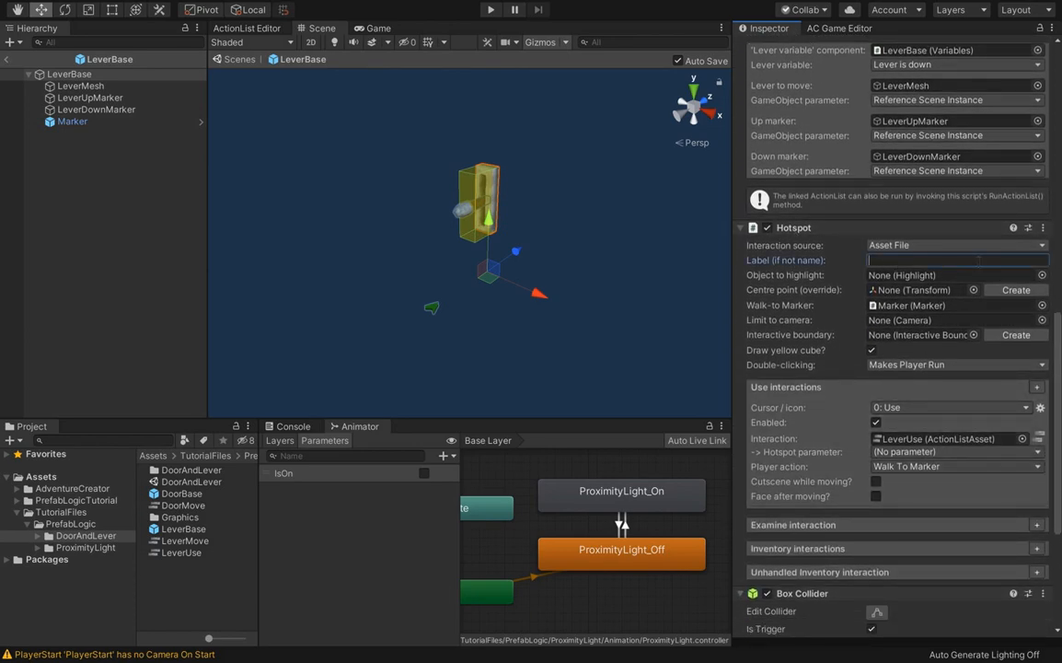
type("Lever")
left_click(6, 59)
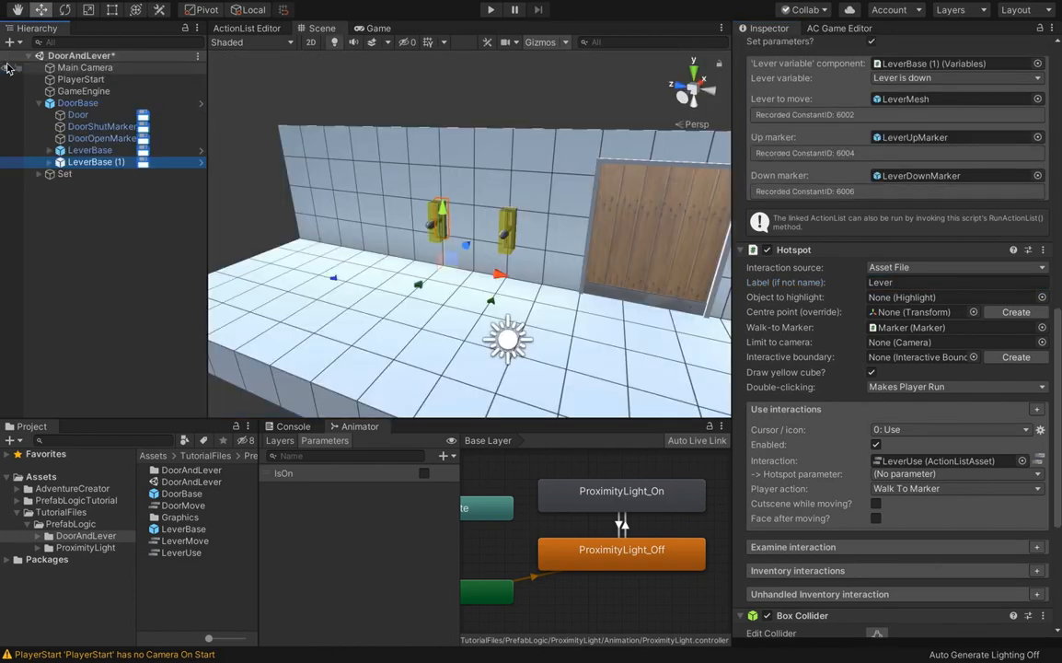
key("ctrl+s")
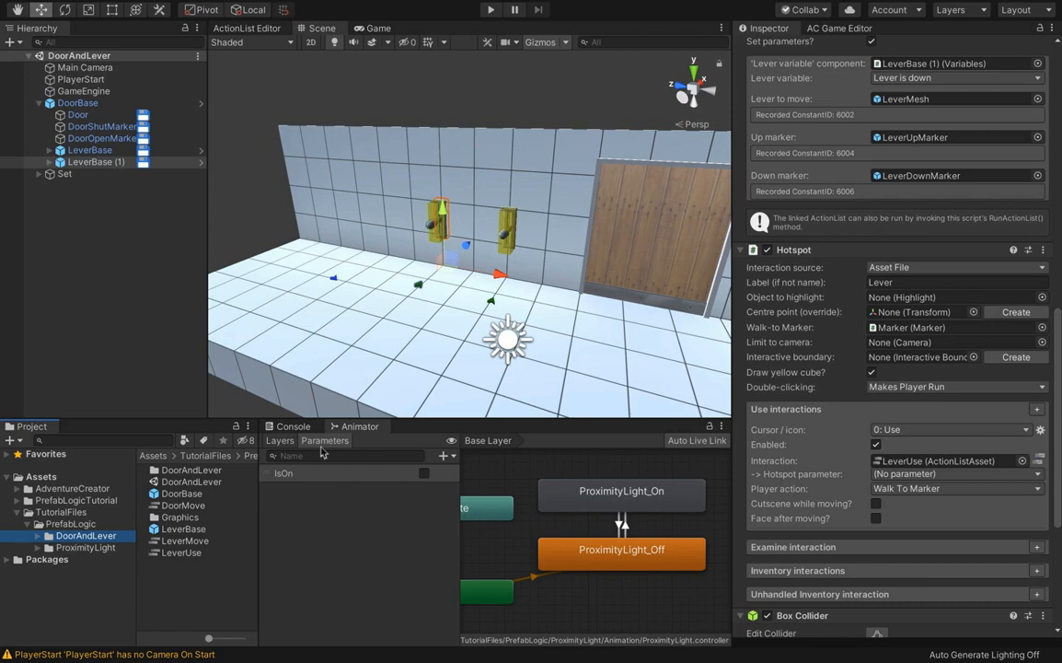
Open the LeverUse ActionList and connect the ends of both Variable: Set actions to one new shared action.
double_click(207, 544)
left_click(207, 553)
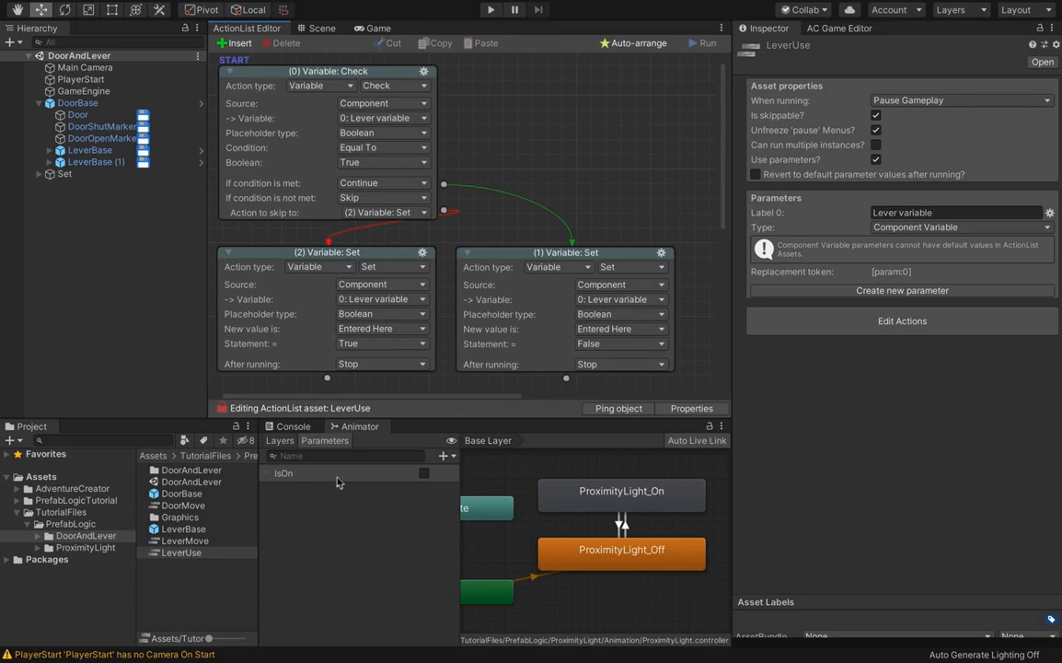
scroll(651, 239, "down", 5)
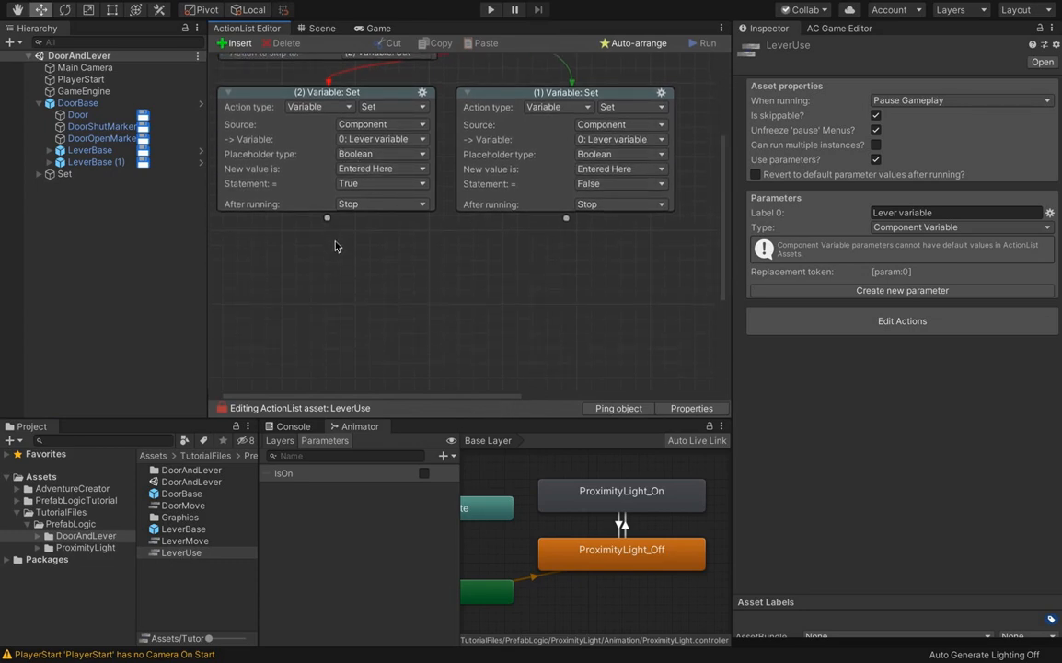
left_click_drag(327, 218, 460, 315)
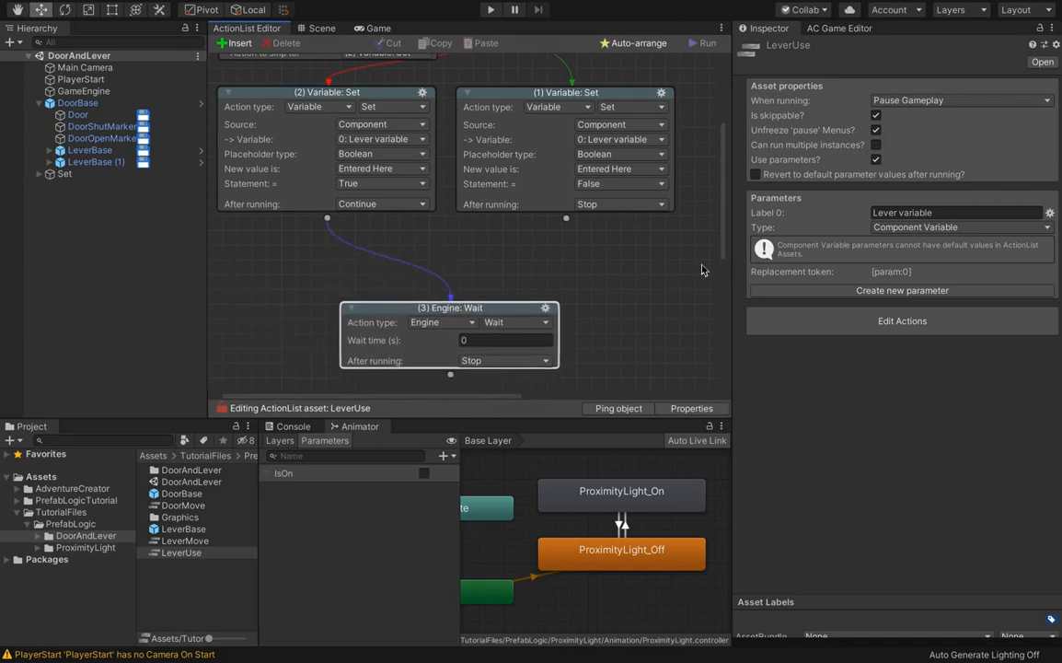
mouse_move(724, 248)
left_mouse_down()
mouse_move(719, 166)
mouse_move(737, 255)
left_mouse_up()
left_click_drag(566, 201, 465, 284)
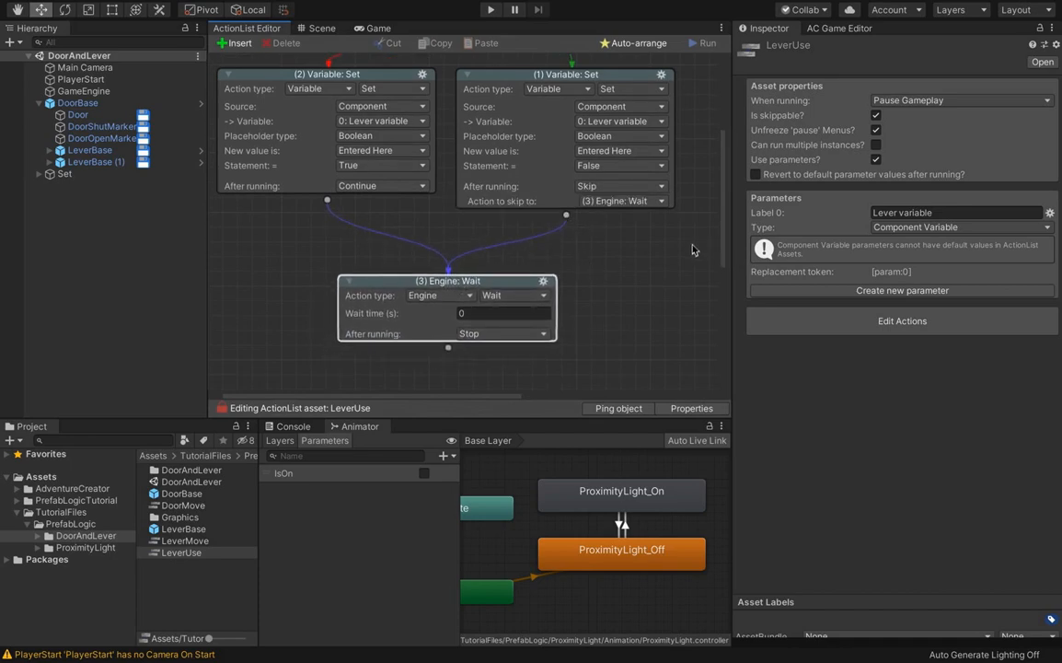
Change the new shared Engine: Wait action in LeverUse to an ActionList: Run action.
left_click_drag(723, 246, 724, 263)
left_click(441, 248)
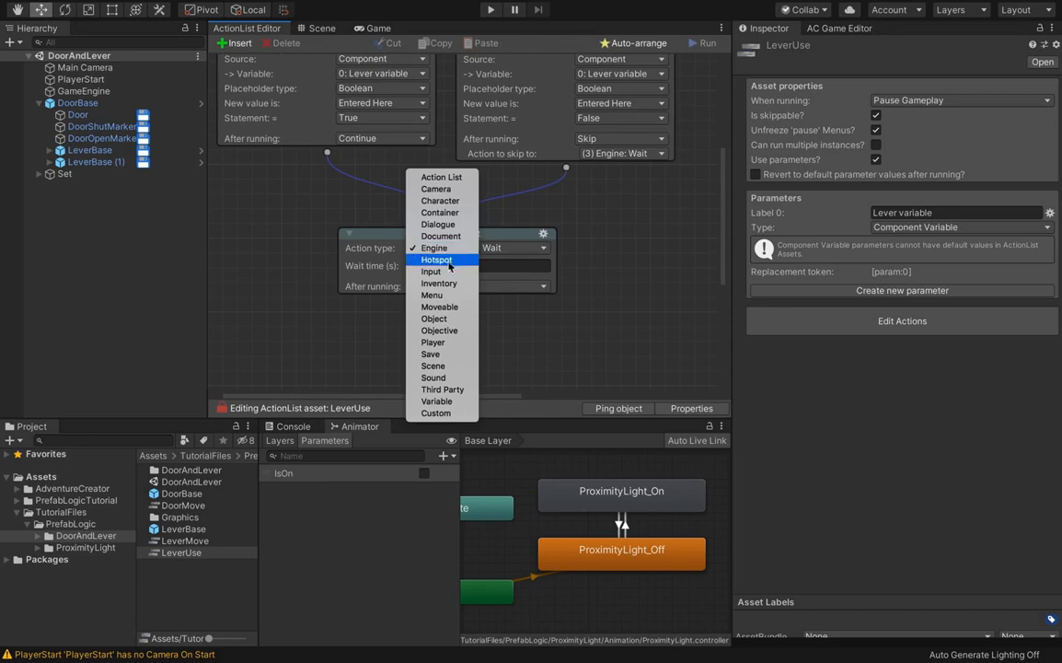
left_click(440, 176)
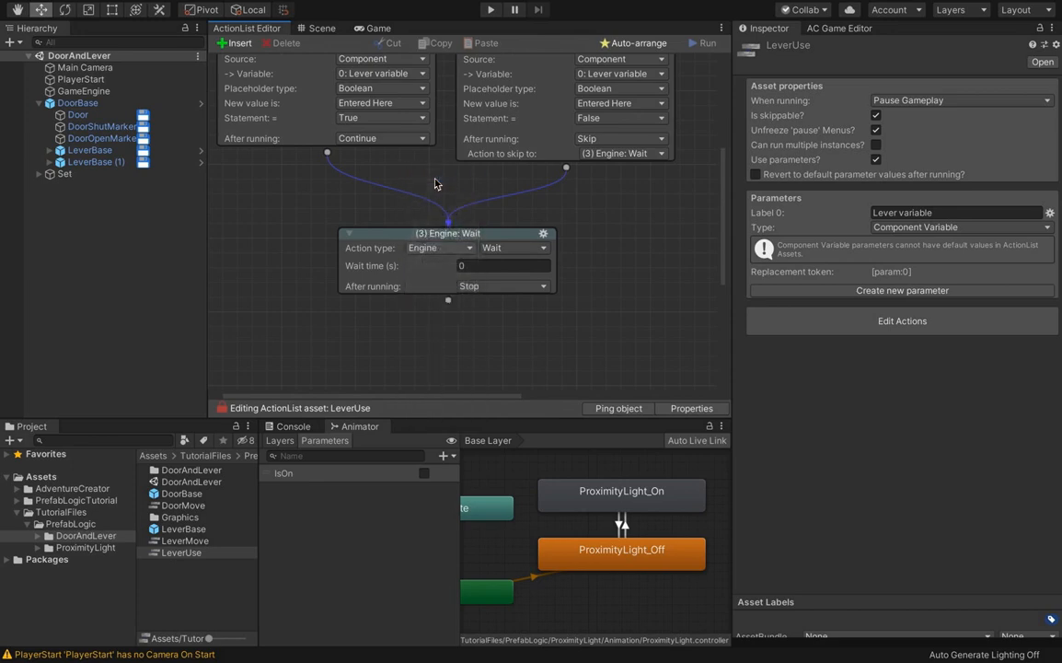
left_click(478, 246)
left_click(505, 310)
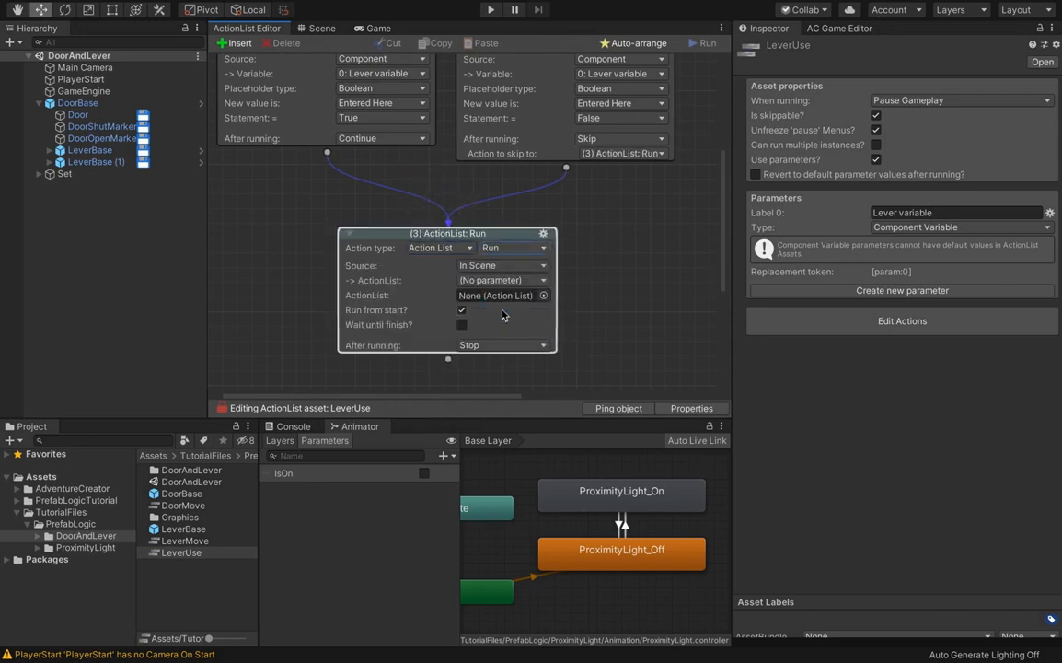
Make the ActionList: Run action use the LeverMove asset file as its source, with run mode Set Parameters And Run.
left_click(484, 265)
left_click(486, 280)
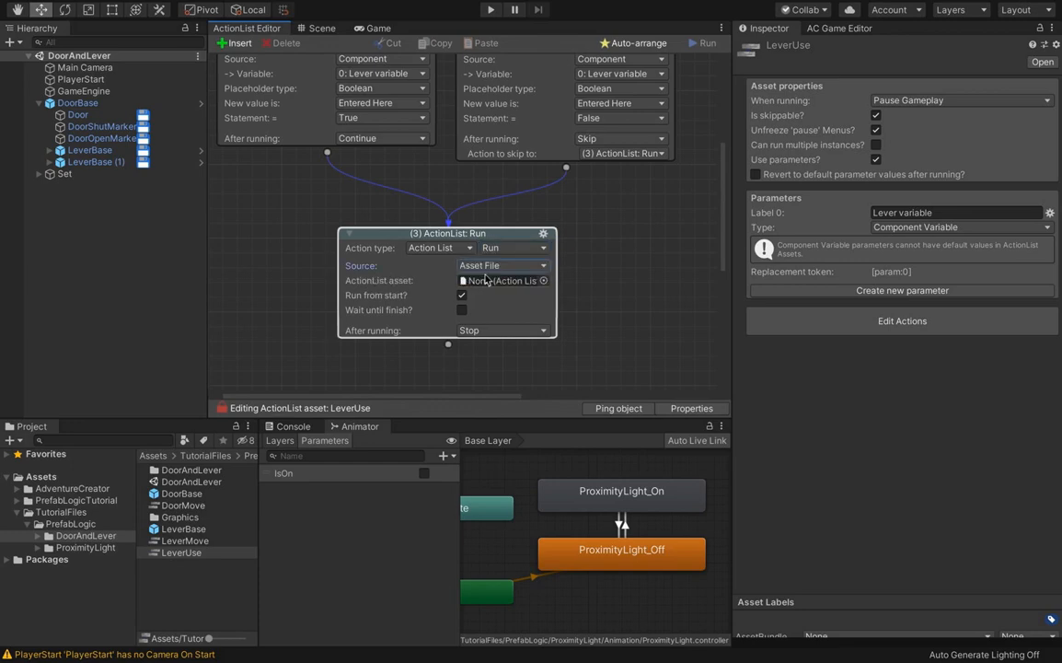
left_click_drag(185, 543, 488, 283)
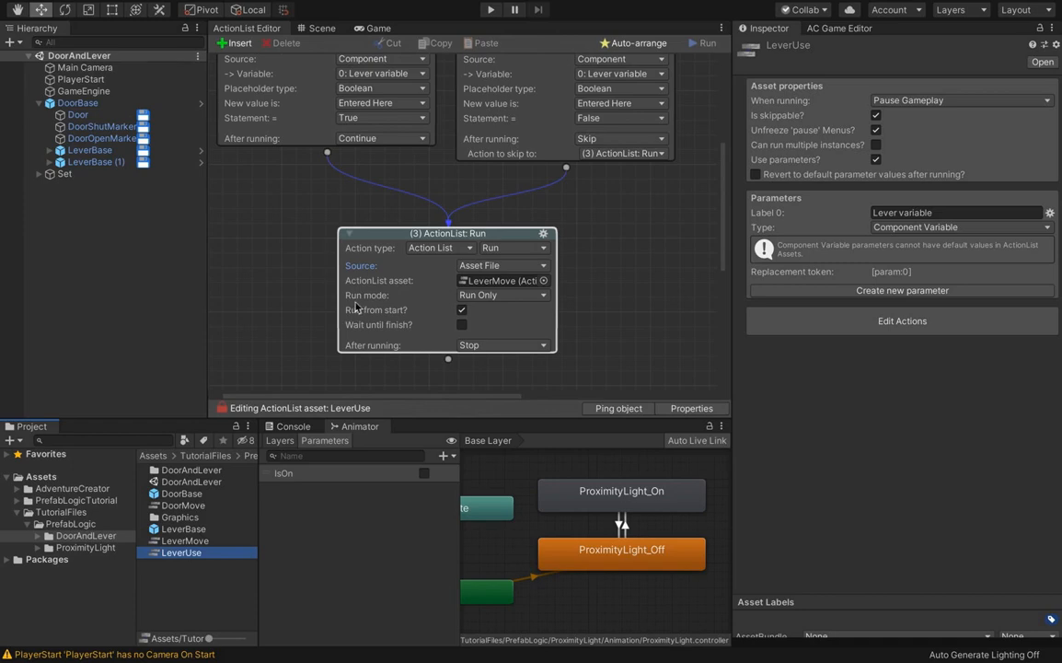
left_click(500, 296)
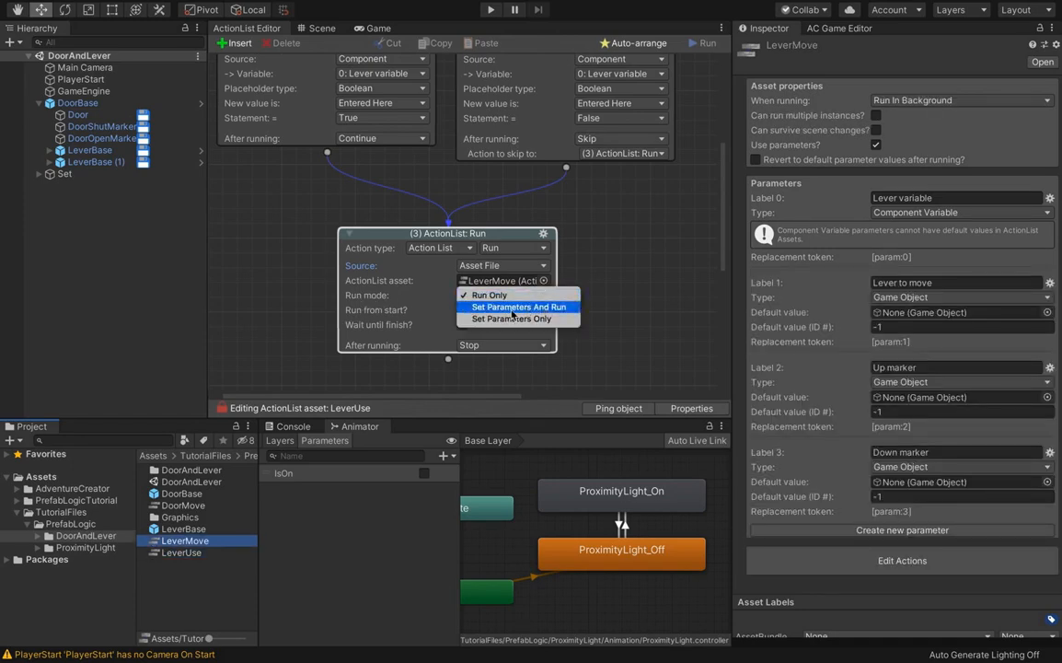
left_click(520, 309)
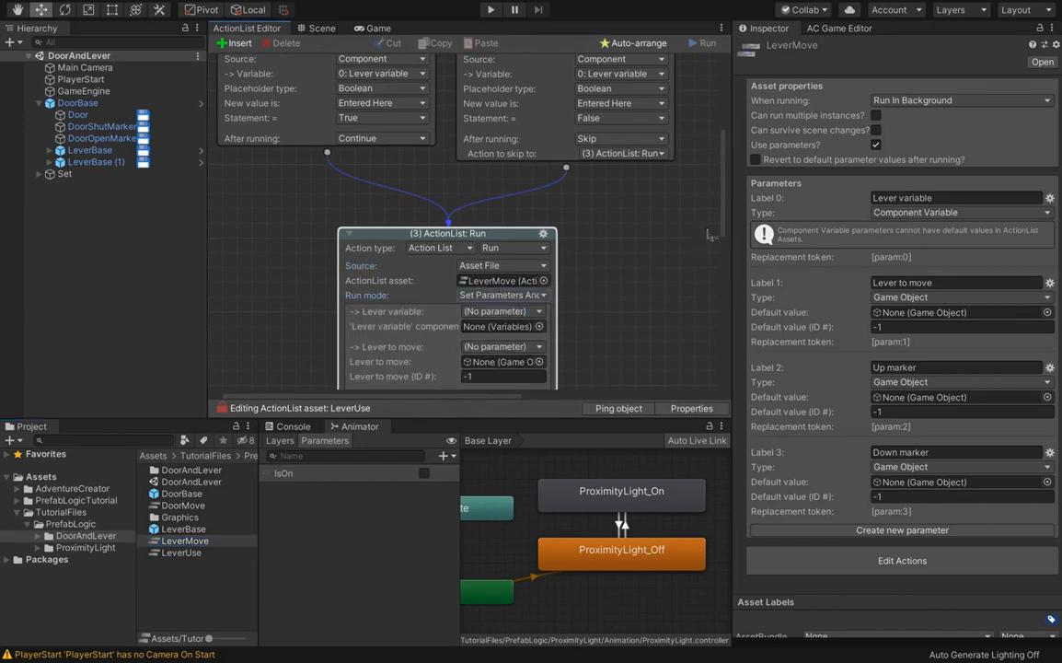
Map LeverMove's Lever variable in the Run action to LeverUse's own parameter 0: Lever variable.
scroll(723, 238, "down", 1)
scroll(723, 237, "down", 4)
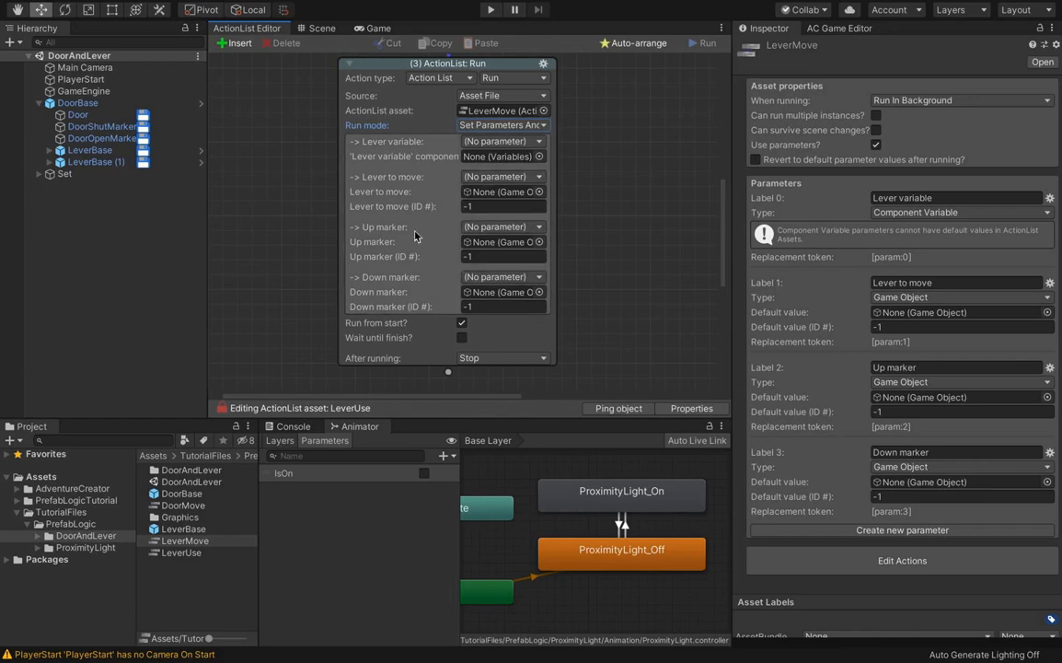
left_click(422, 147)
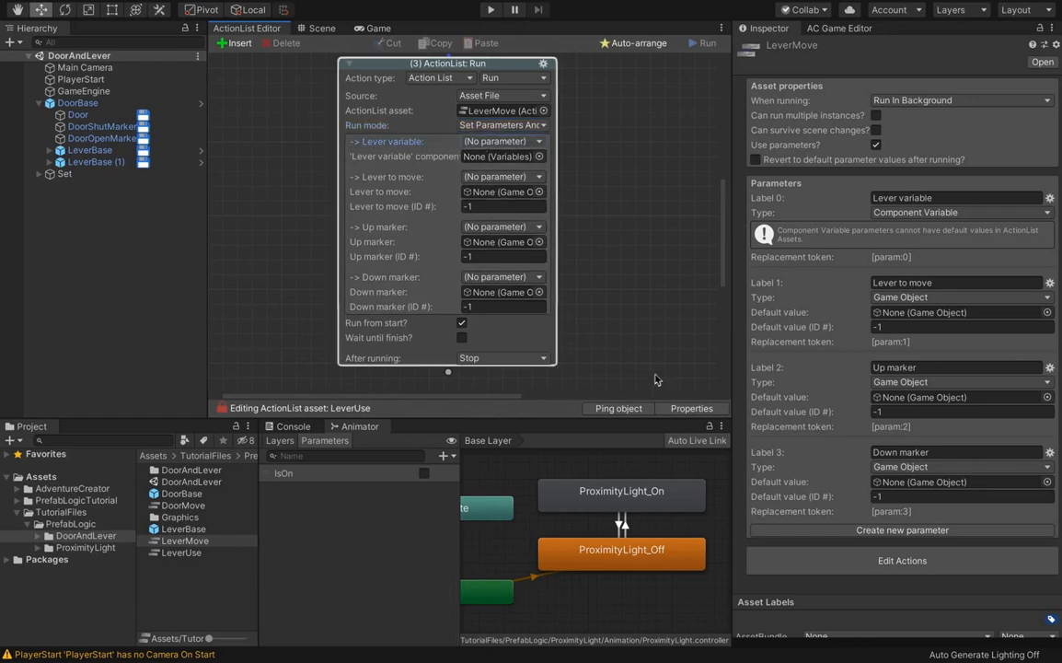
left_click(691, 408)
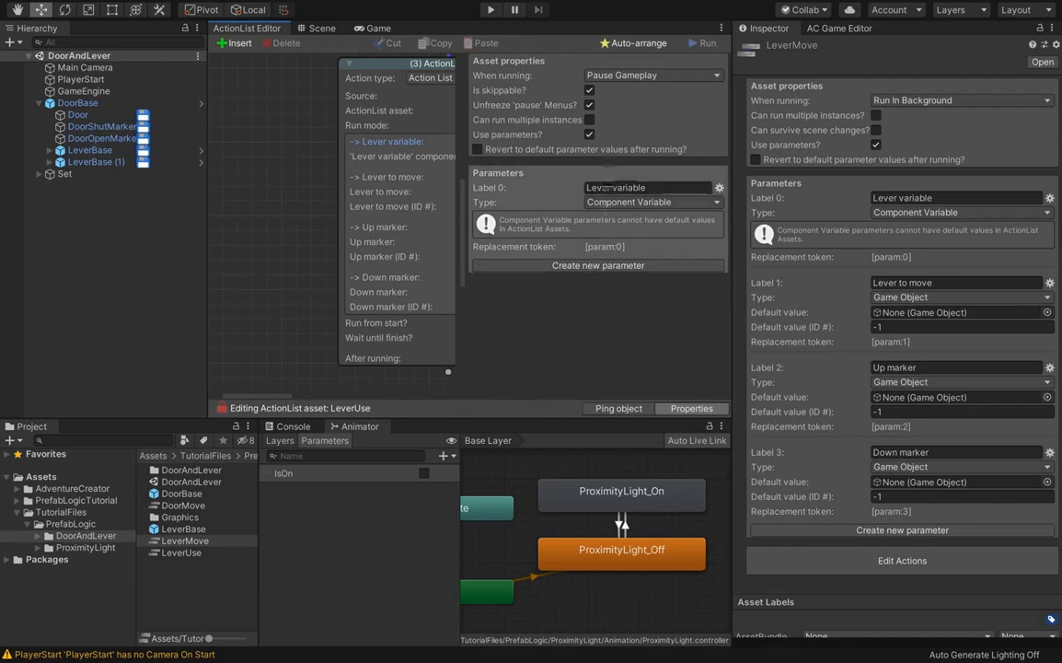
left_click(692, 409)
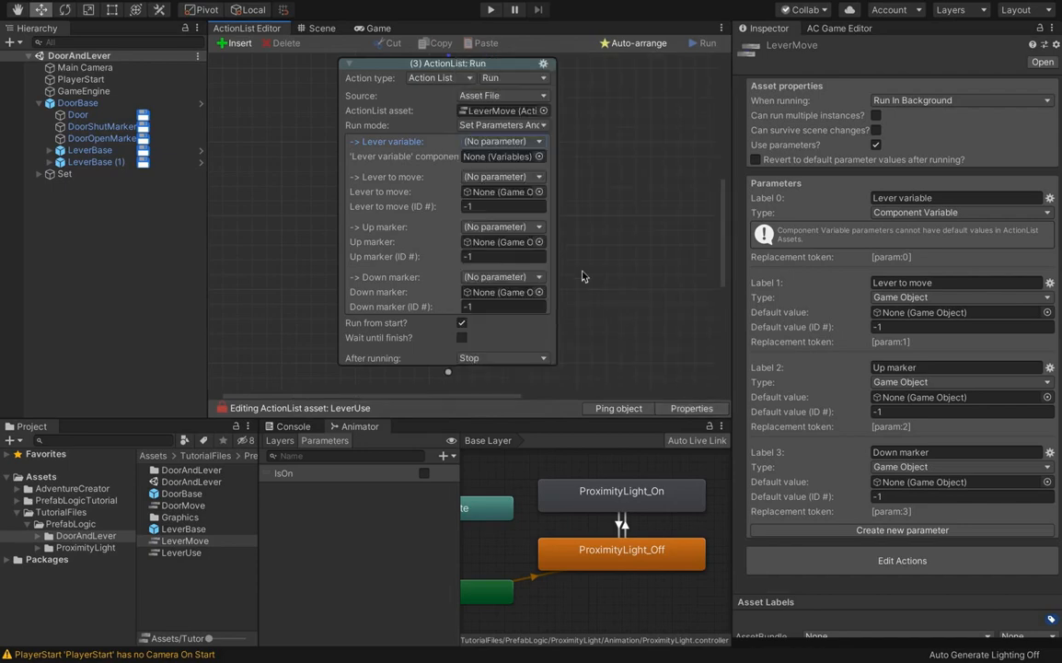
left_click(502, 141)
left_click(500, 153)
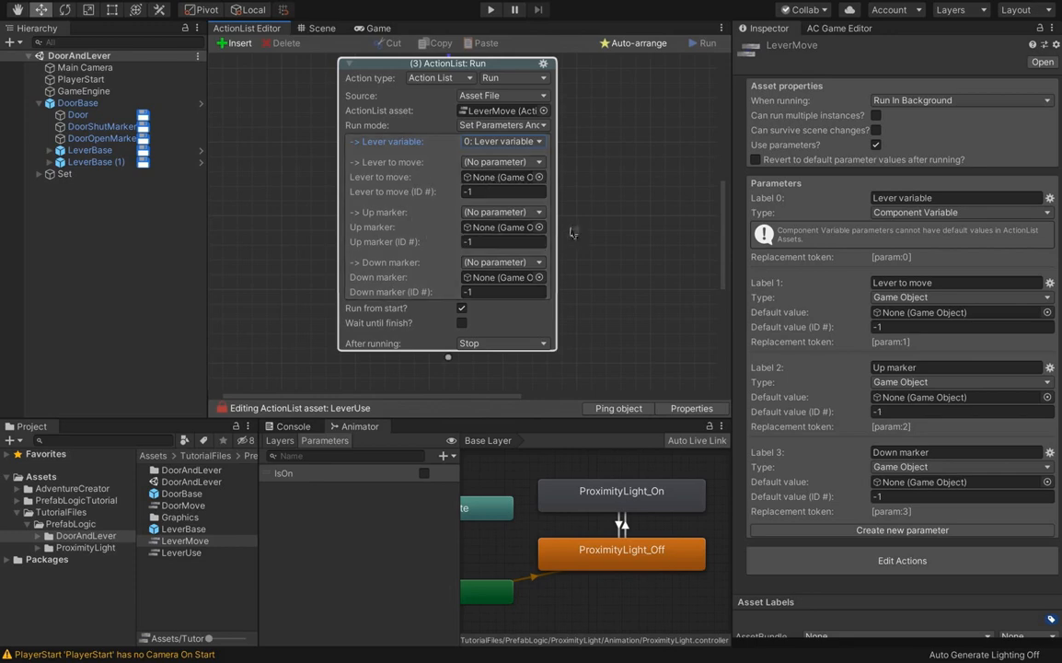
Add three new parameters to the LeverUse ActionList asset.
left_click(189, 554)
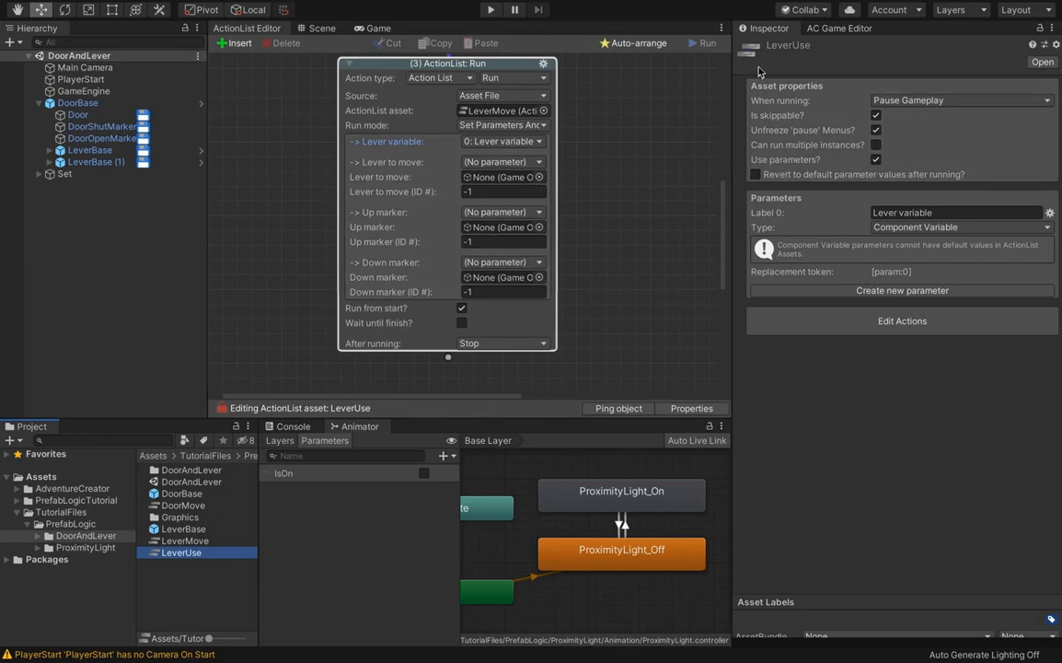
left_click(920, 293)
left_click(919, 290)
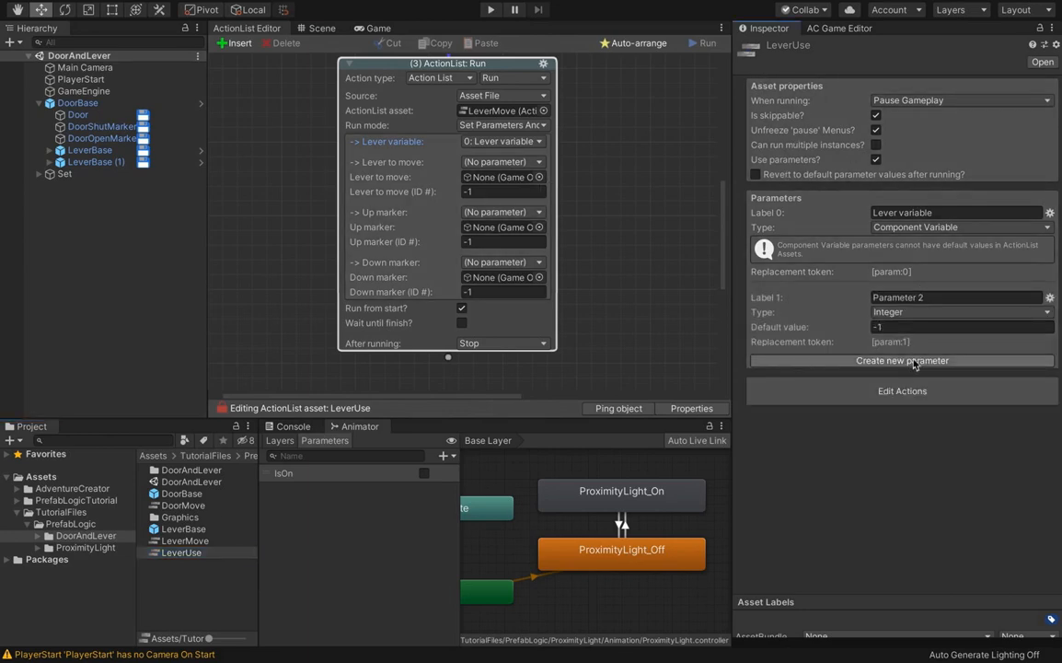
left_click(912, 361)
left_click(902, 431)
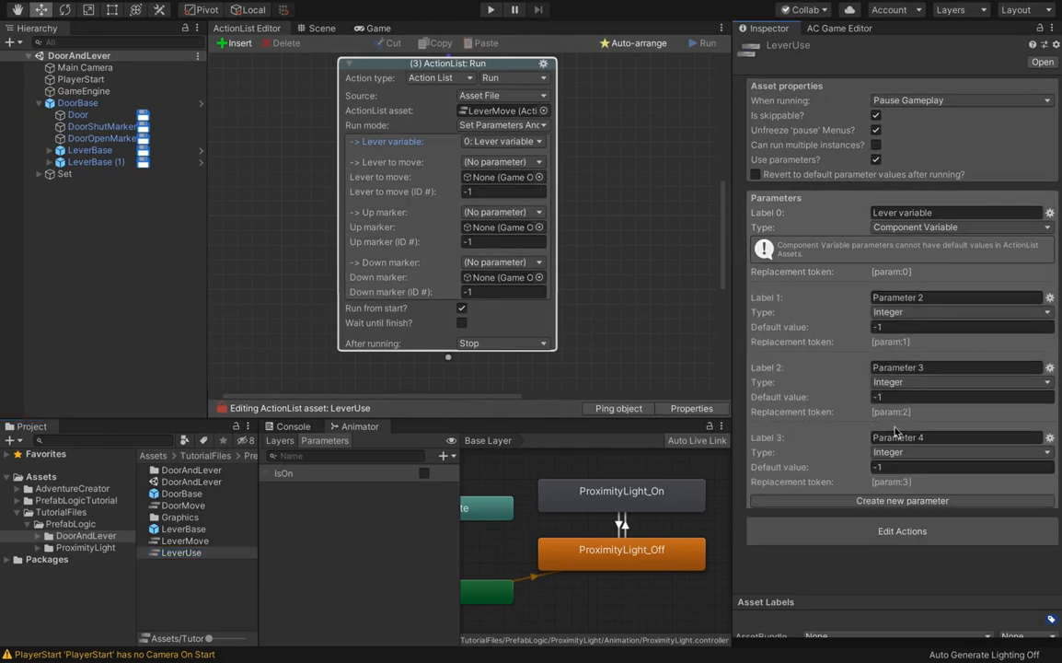
Set the type of LeverUse's three new parameters to Game Object.
left_click(901, 313)
left_click(907, 244)
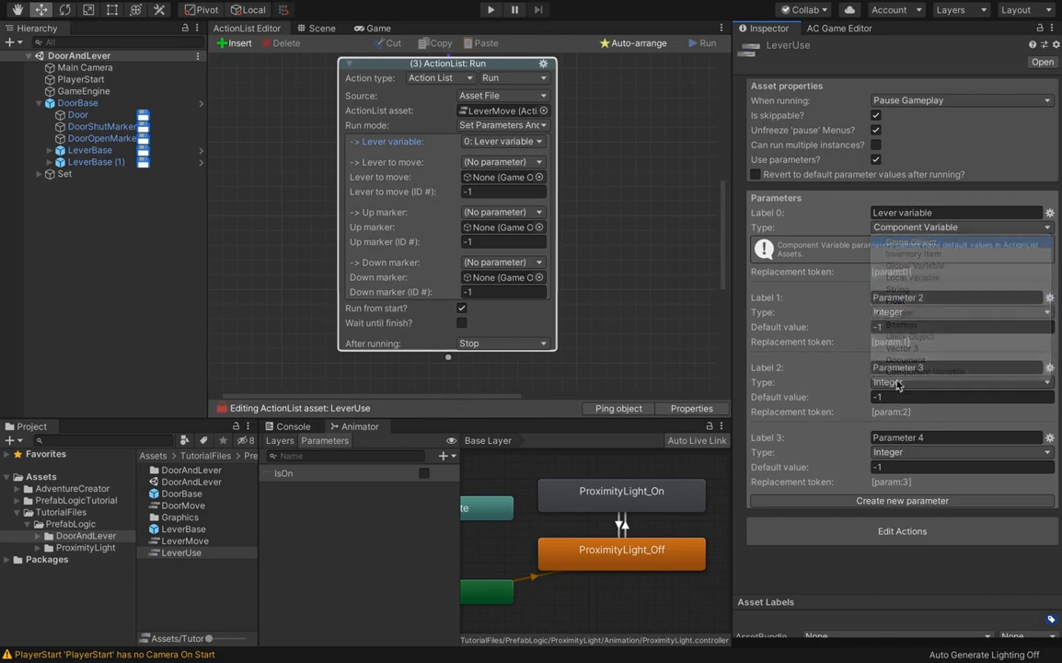
left_click(898, 397)
left_click(903, 329)
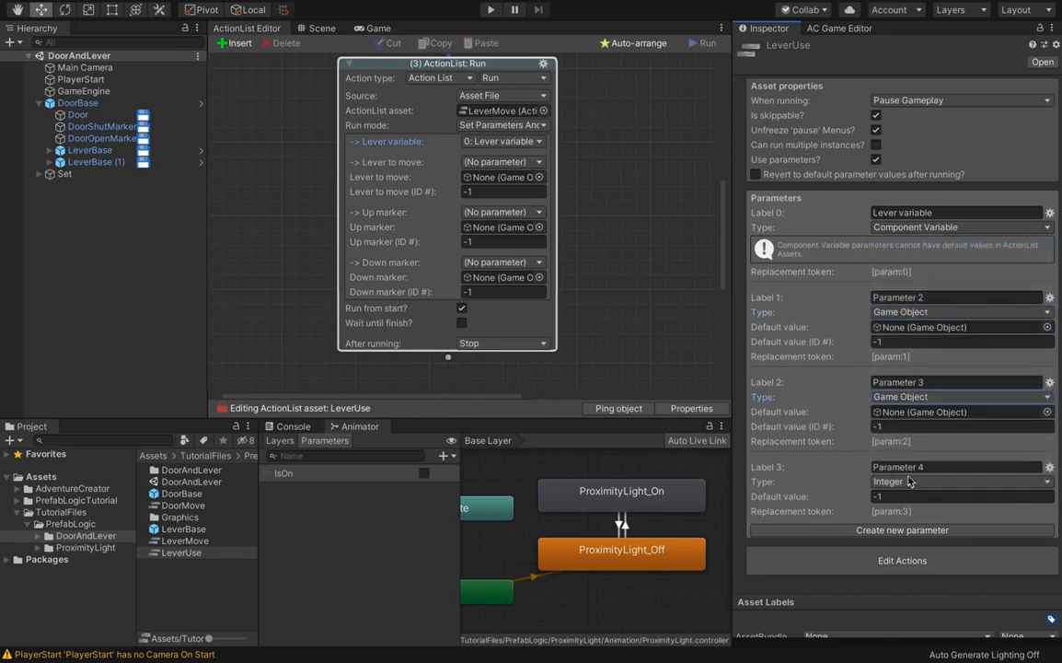
left_click(909, 481)
left_click(898, 407)
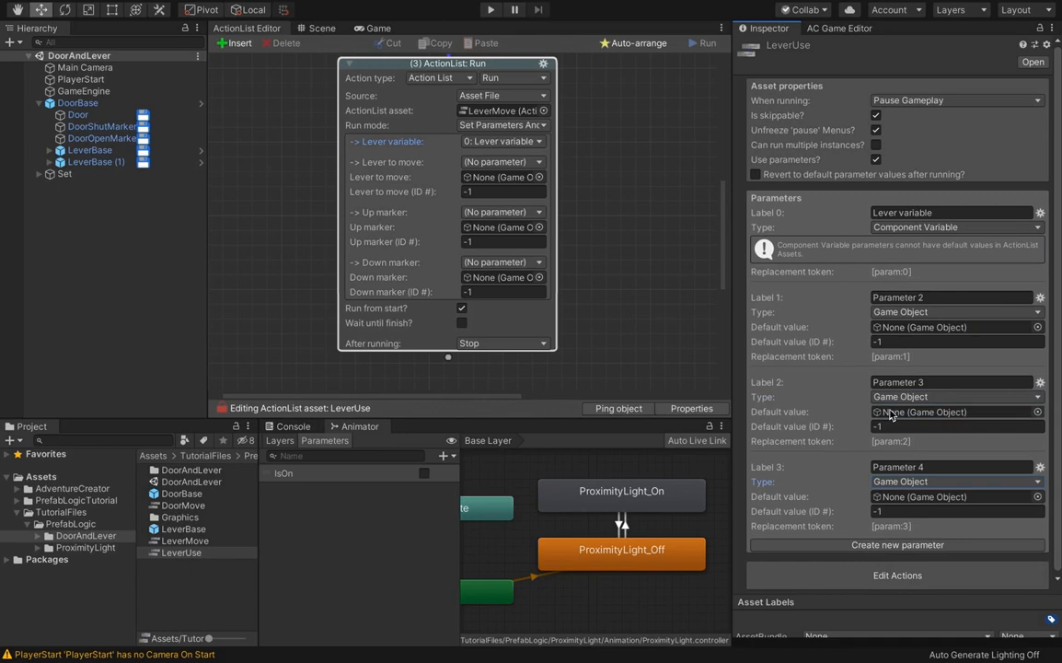
Label LeverUse's three Game Object parameters 'Lever to move', 'Up marker' and 'Down marker'.
left_click(910, 297)
type("Lever to move")
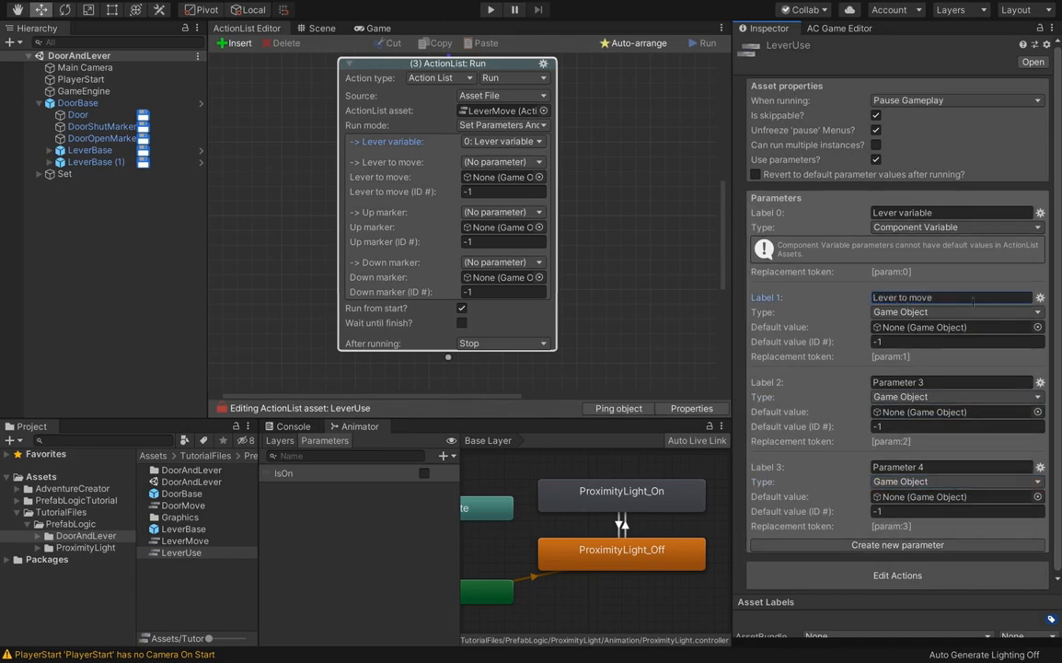
left_click(952, 382)
type("Up marker")
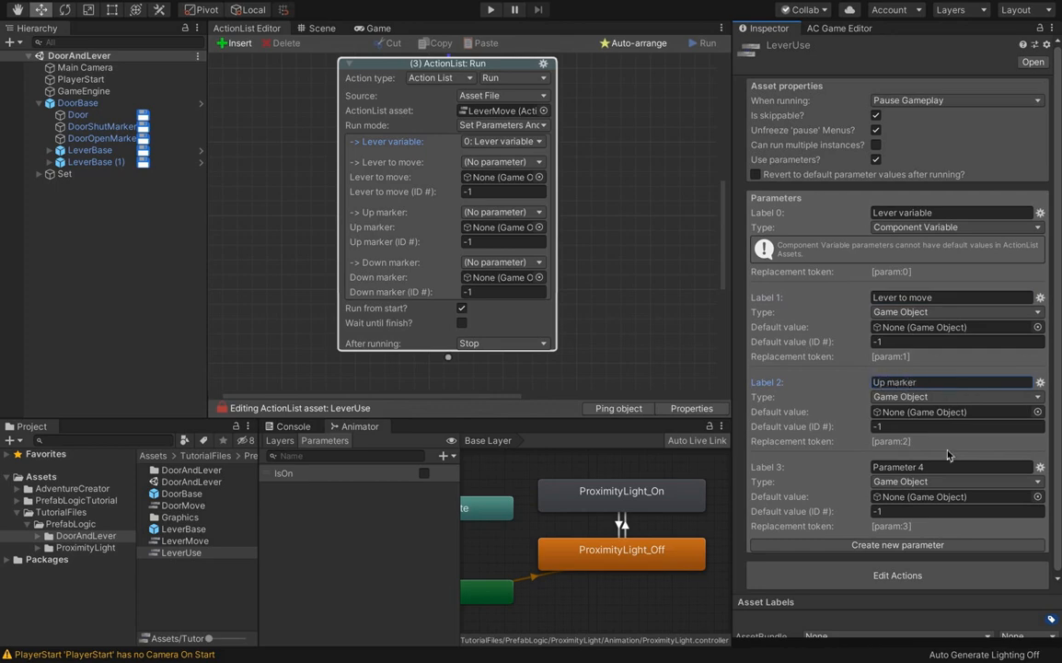
left_click(943, 465)
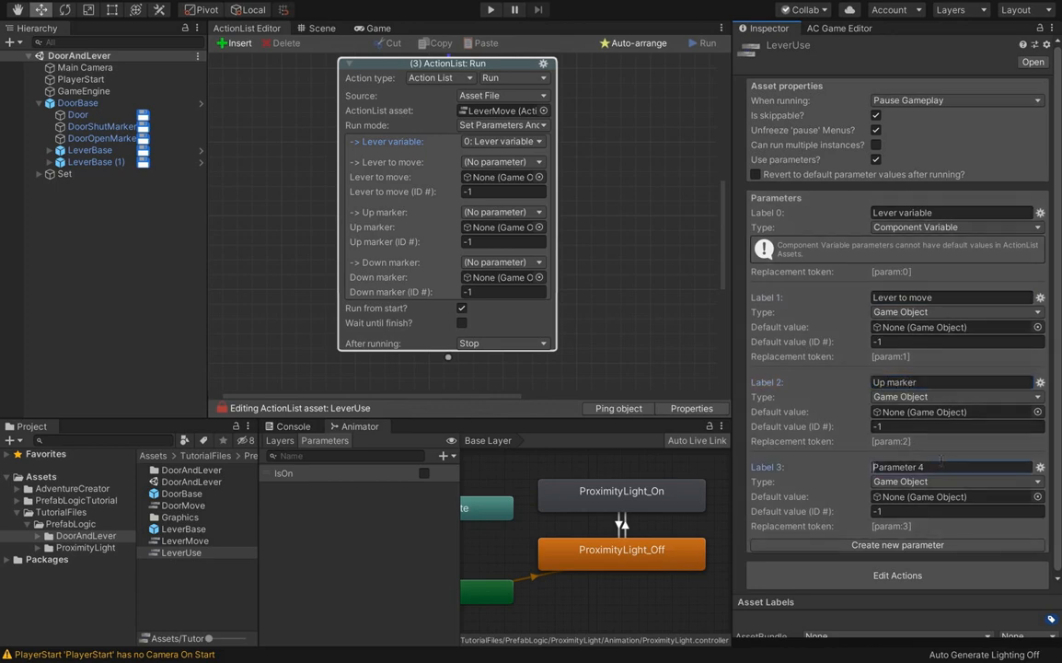
type("Down marker")
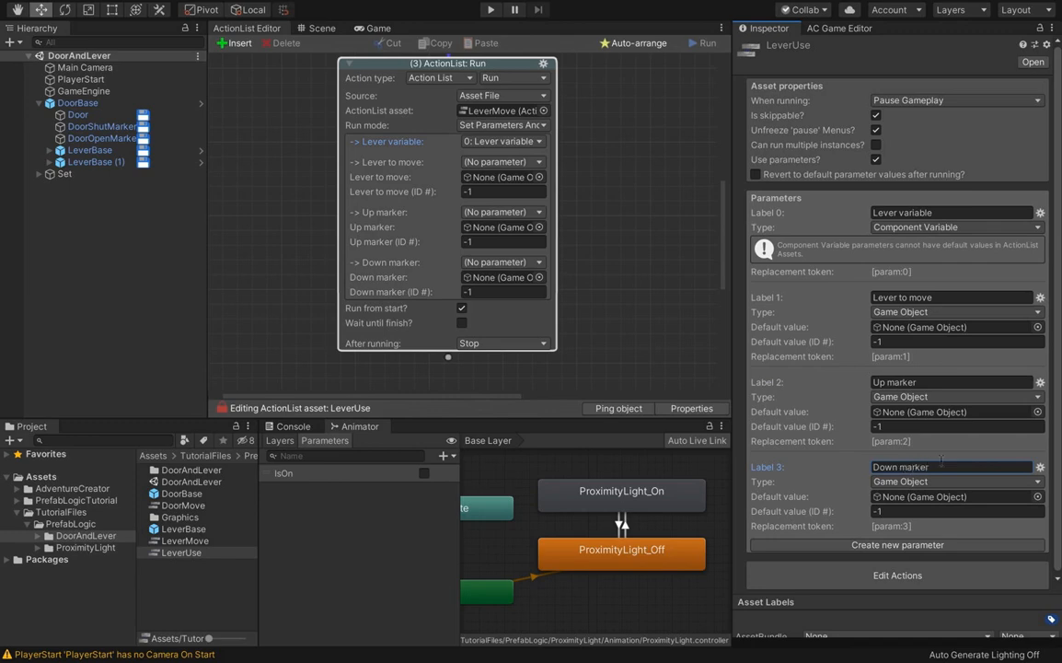
In the ActionList: Run action, map Lever to move, Up marker and Down marker to LeverUse's parameters 1, 2 and 3.
left_click(481, 163)
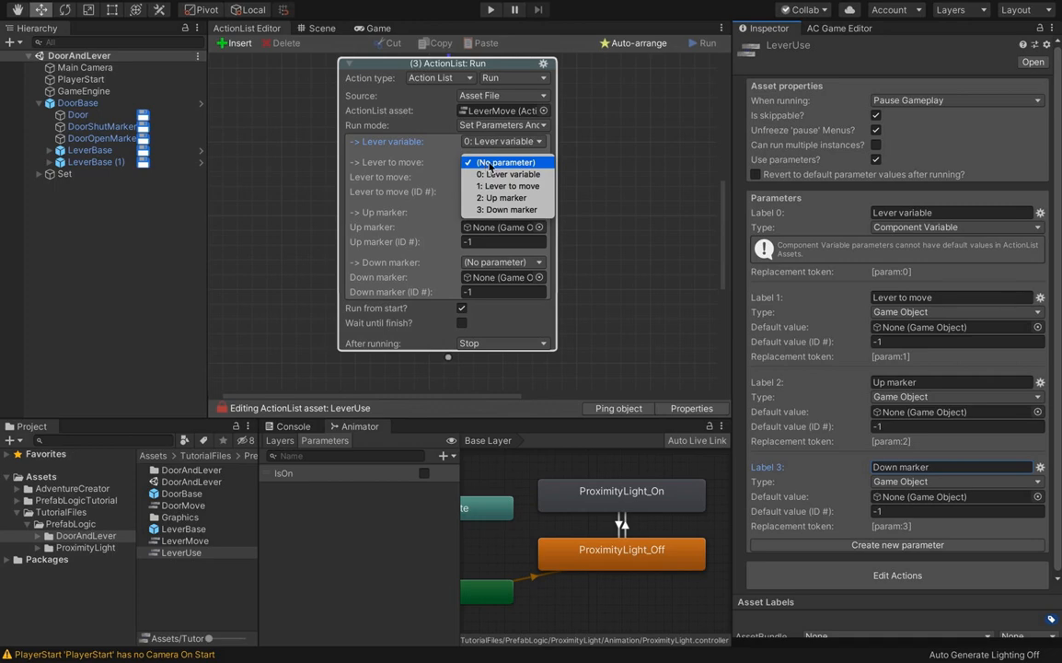
left_click(492, 186)
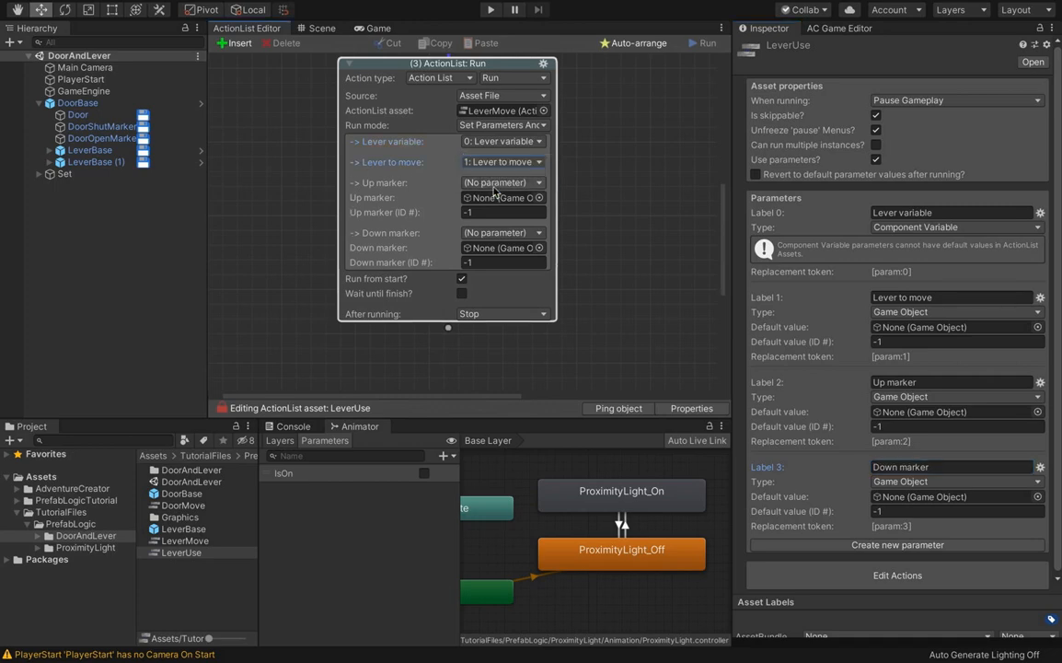
left_click(490, 182)
left_click(497, 218)
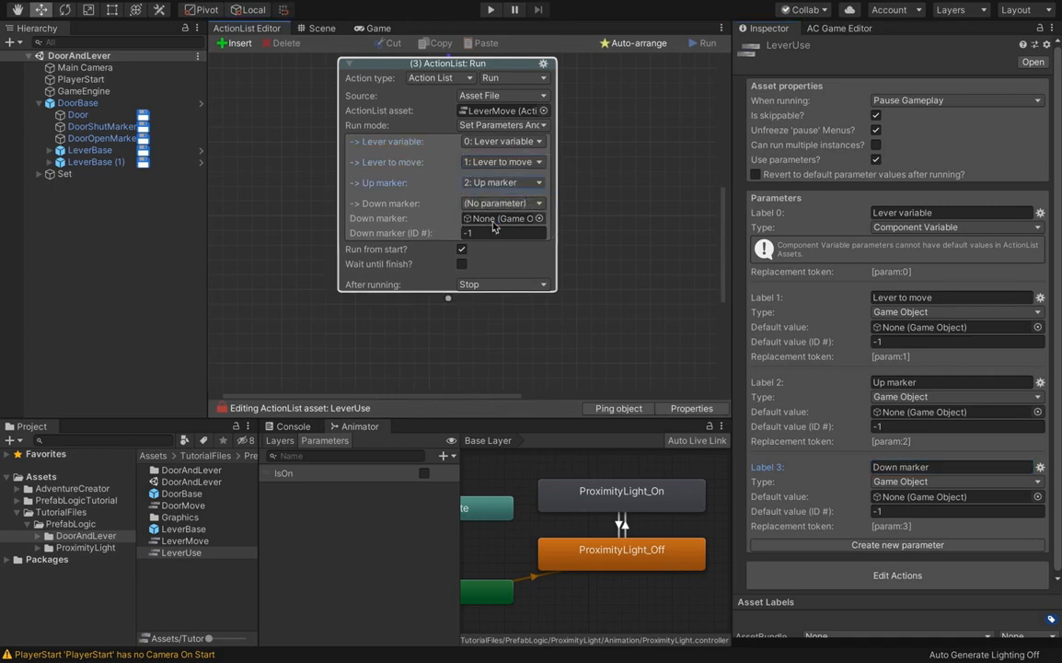
left_click(490, 204)
left_click(497, 251)
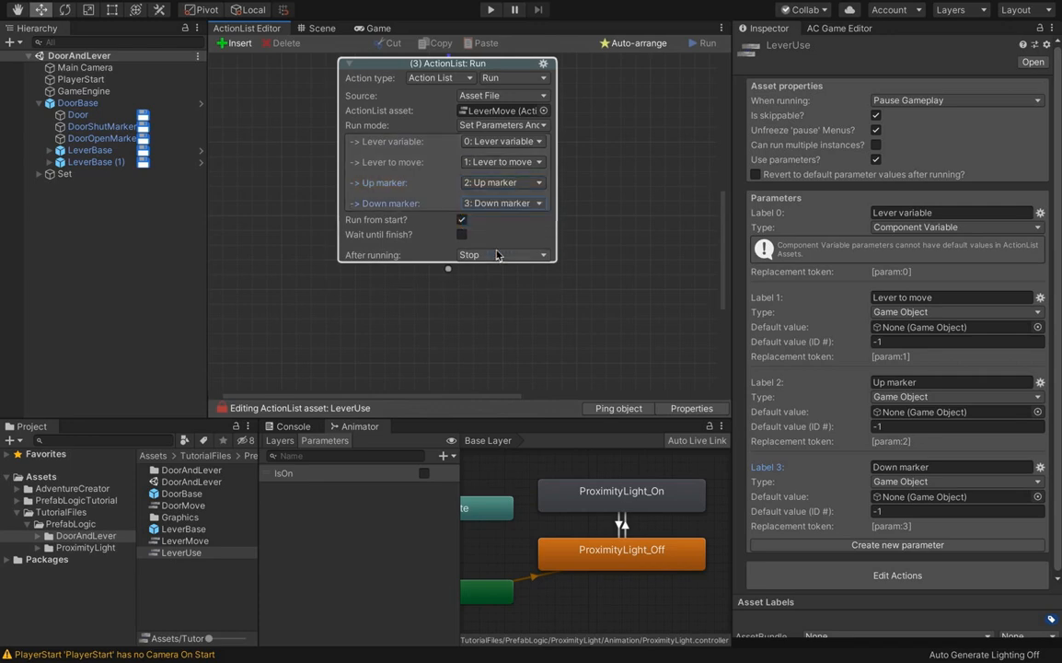
scroll(652, 179, "up", 4)
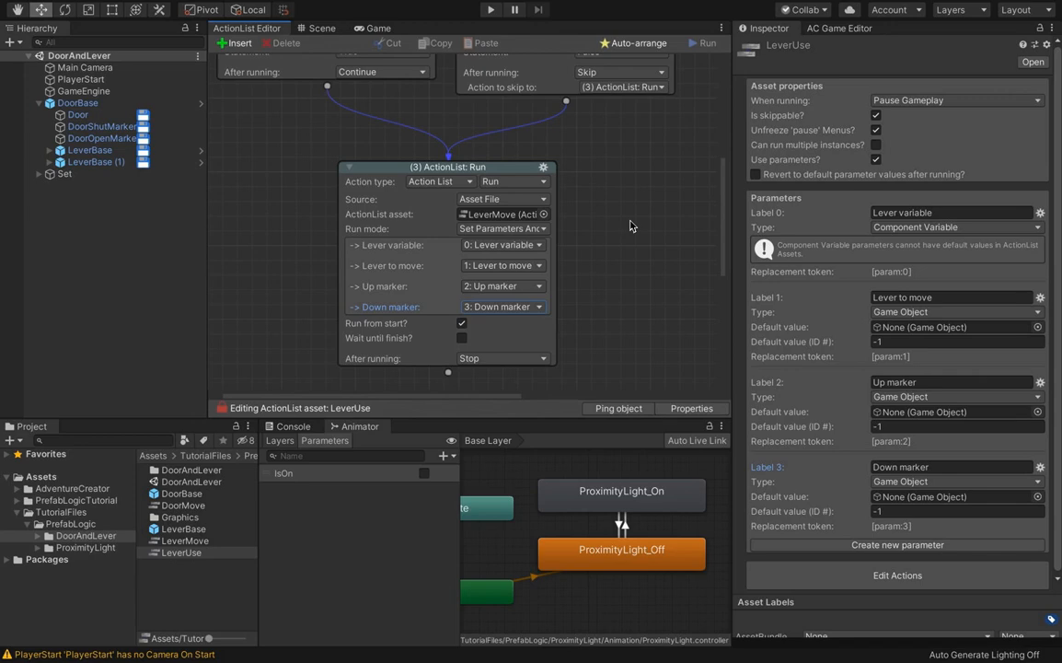
In the LeverBase prefab's Set Interaction parameters component, assign LeverMesh as 'Lever to move' and reference it as a scene instance.
double_click(183, 529)
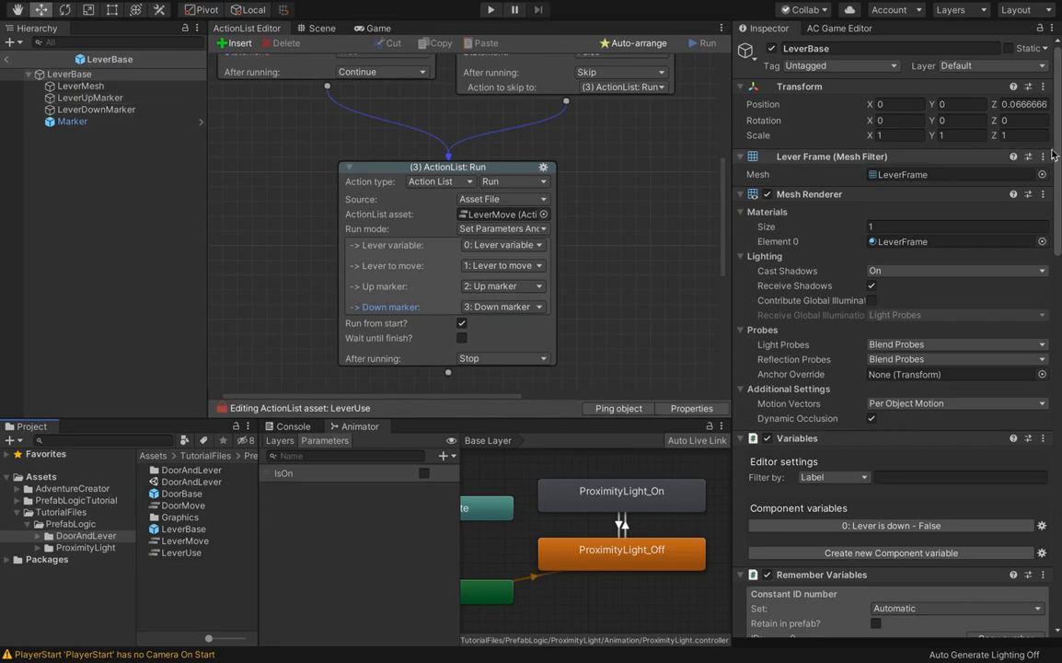
scroll(952, 138, "down", 2)
left_click_drag(1057, 171, 1058, 529)
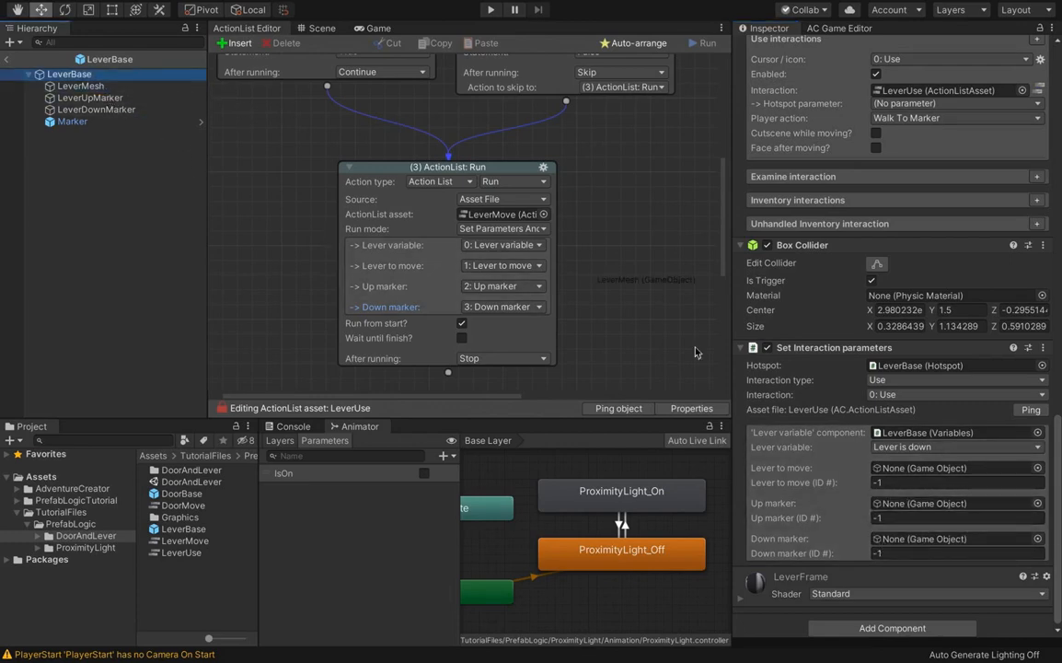
left_click_drag(81, 85, 886, 468)
left_click(920, 482)
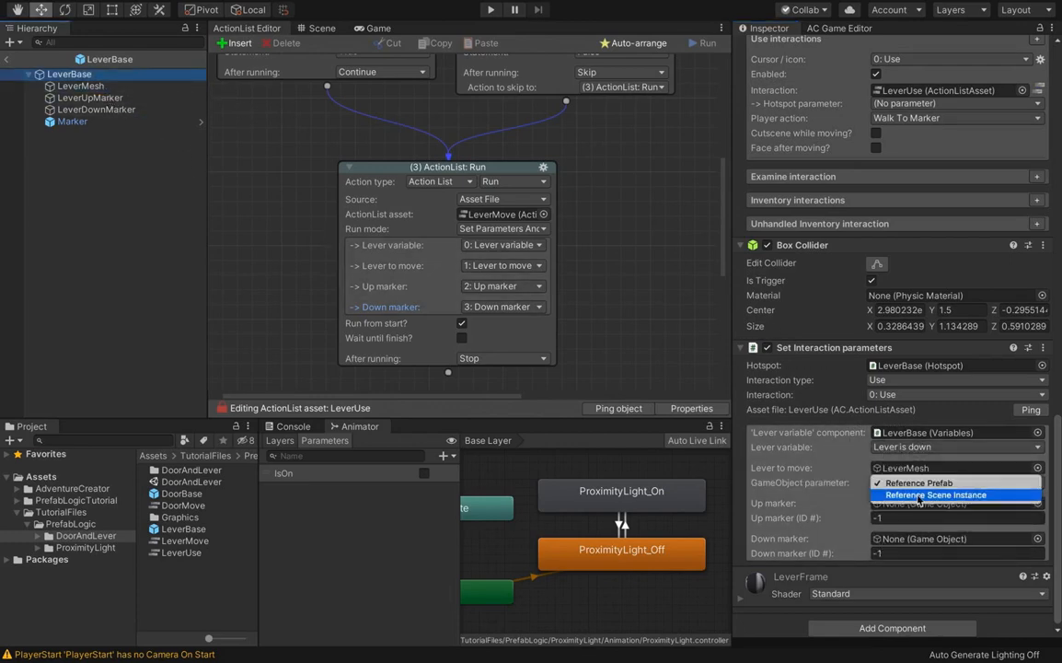
left_click(875, 451)
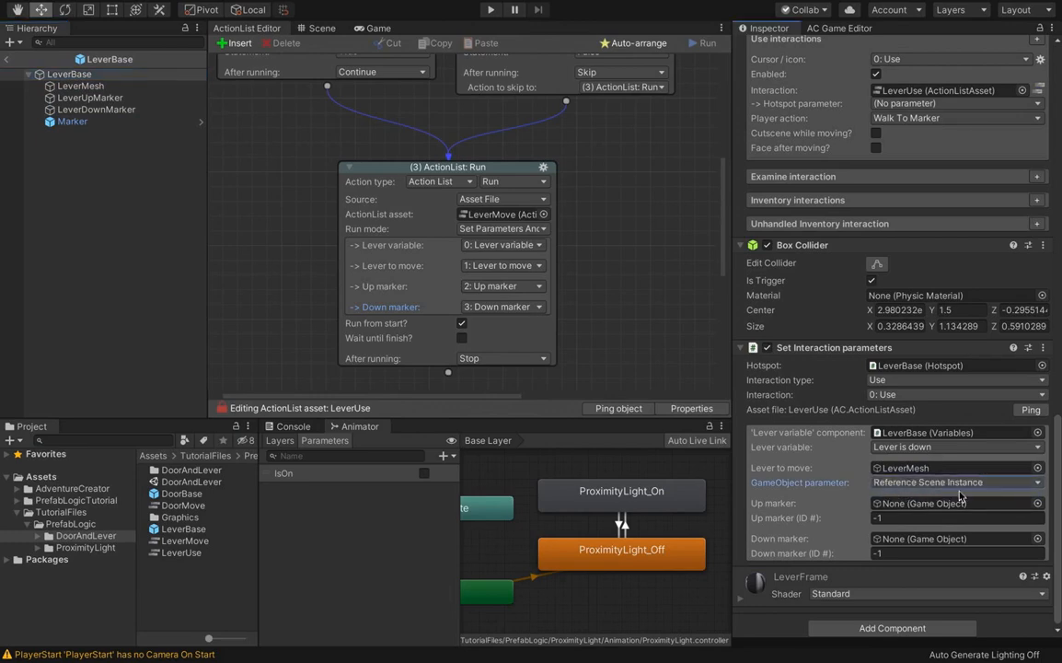
Assign LeverUpMarker as 'Up marker' and LeverDownMarker as 'Down marker', reference both as scene instances, and return to the DoorAndLever scene.
left_click_drag(90, 98, 901, 502)
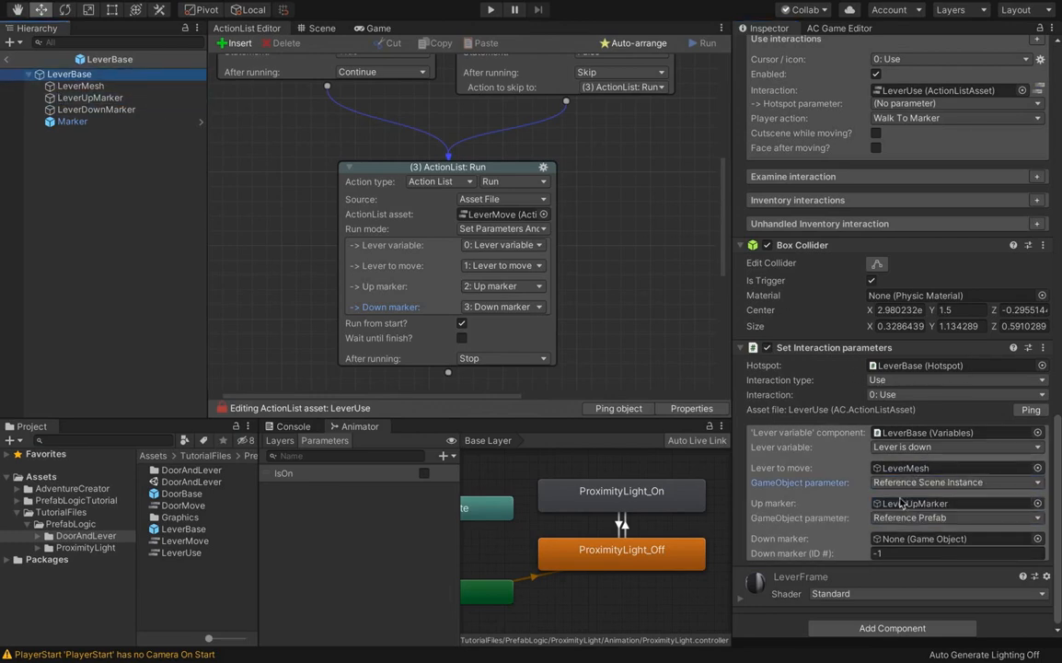
mouse_move(96, 108)
left_mouse_down()
mouse_move(819, 514)
mouse_move(904, 547)
left_mouse_up()
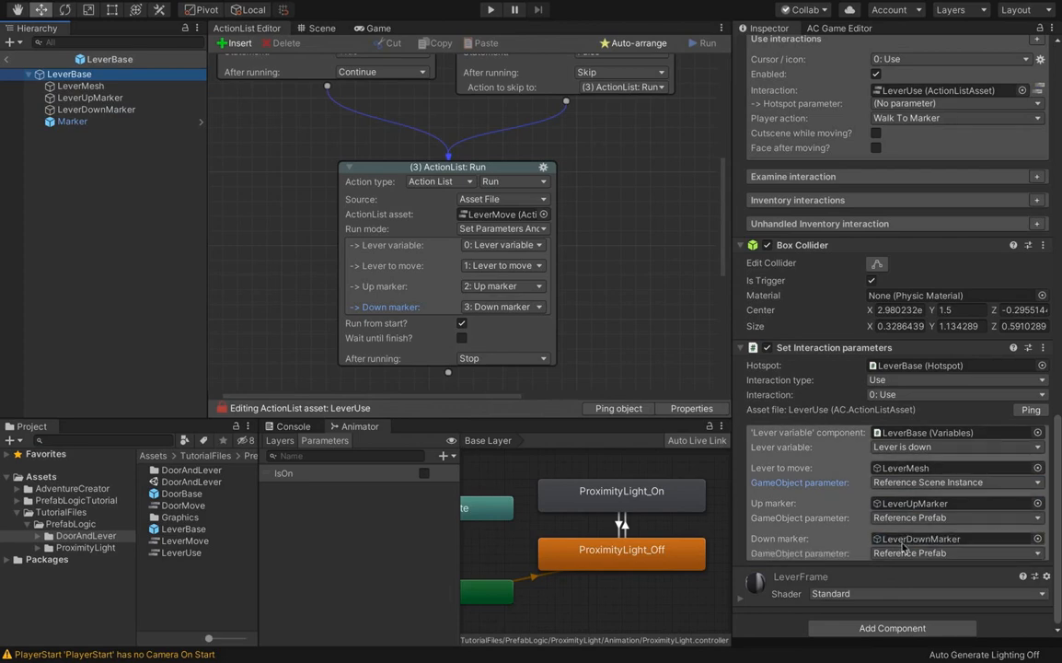
left_click(904, 552)
left_click(925, 565)
left_click(907, 518)
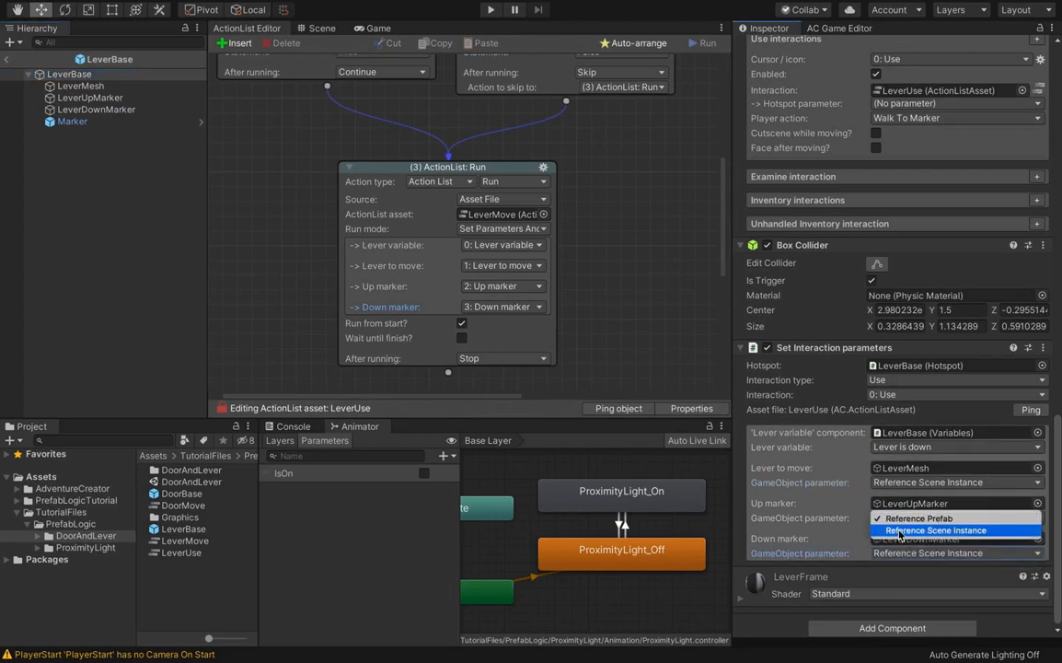
left_click(900, 531)
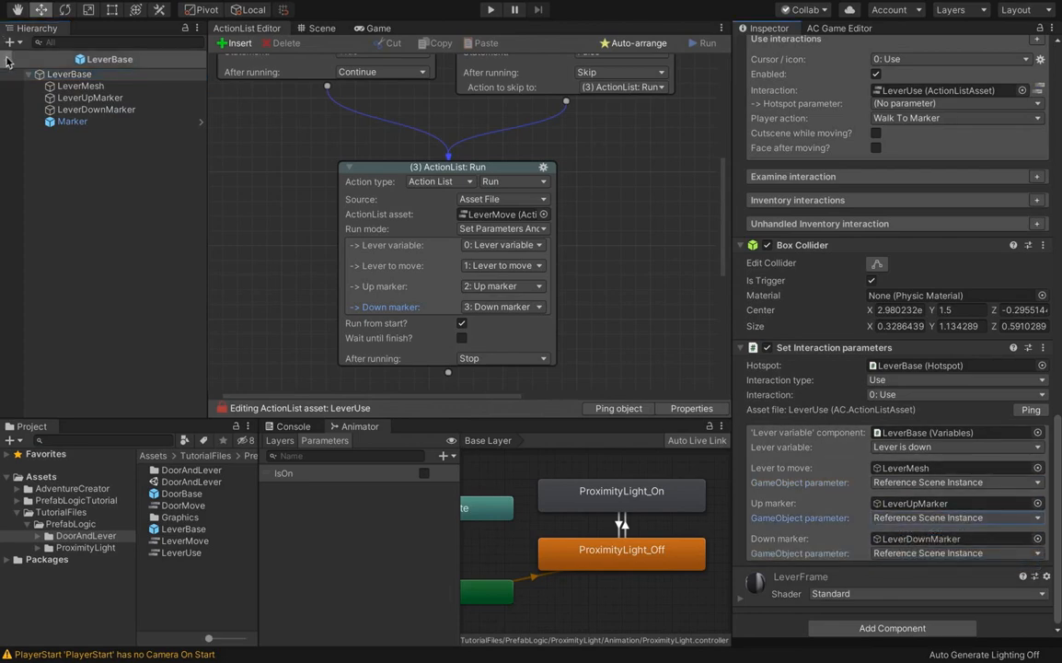
left_click(7, 61)
Play-test the scene by using both levers on the wall, and stop the game.
left_click(491, 9)
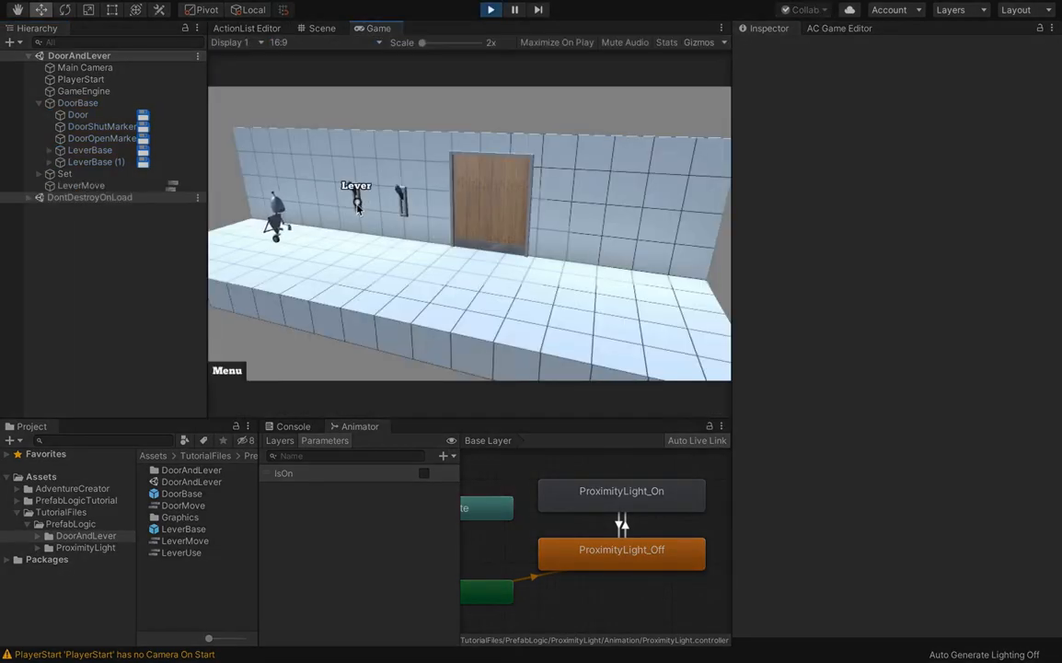
left_click(357, 205)
left_click(405, 217)
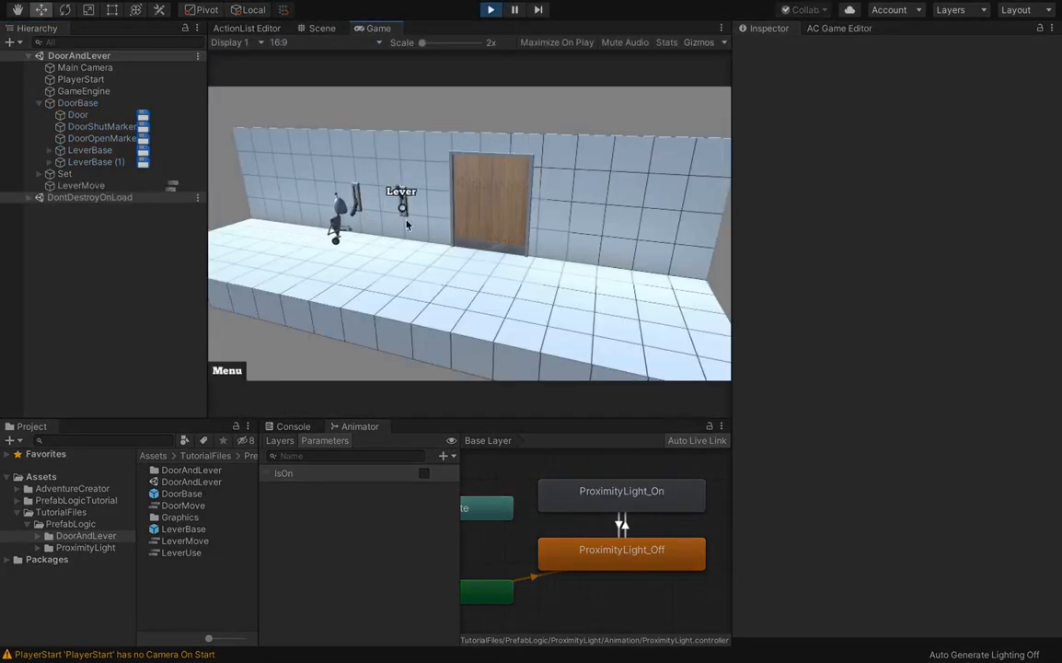
left_click(354, 210)
left_click(360, 204)
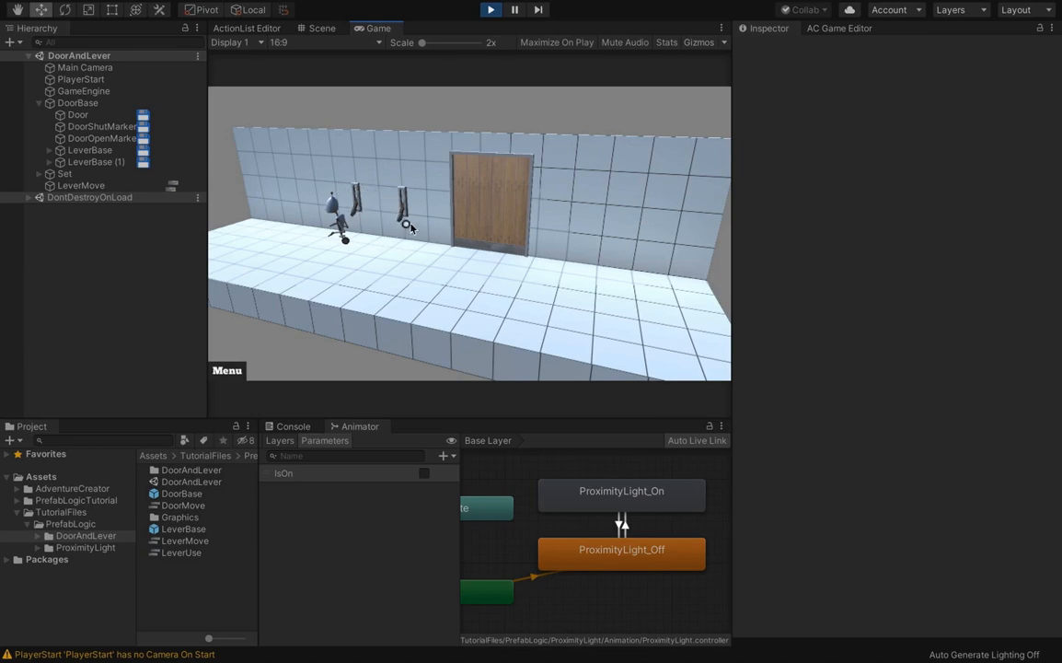
left_click(490, 10)
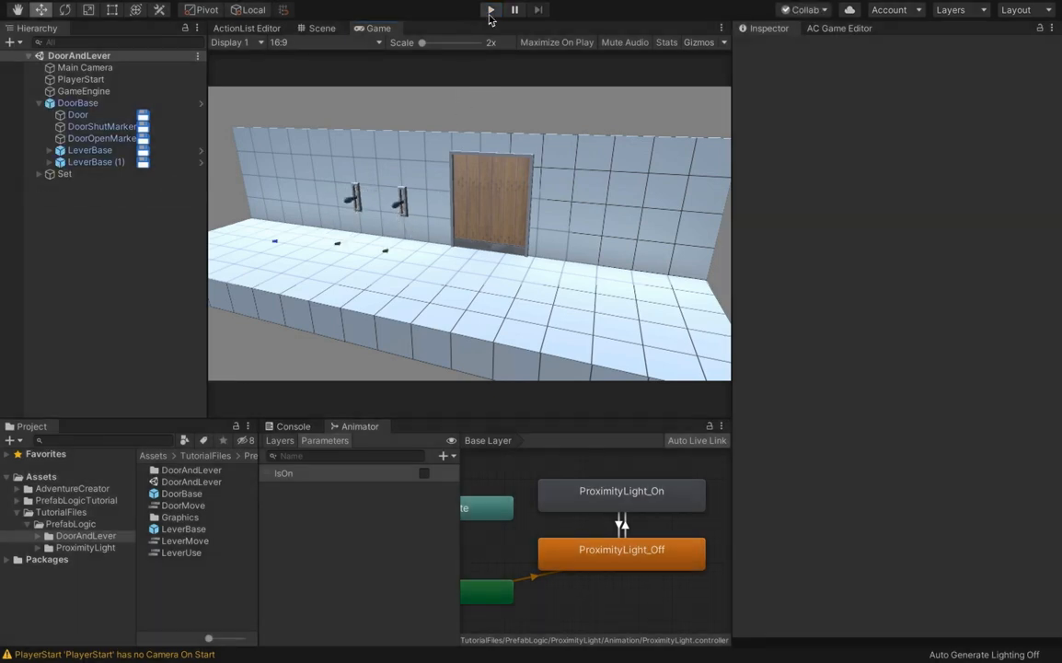
Open the LeverUse ActionList and add an ActionList: Run action after the existing LeverMove run action.
left_click(335, 30)
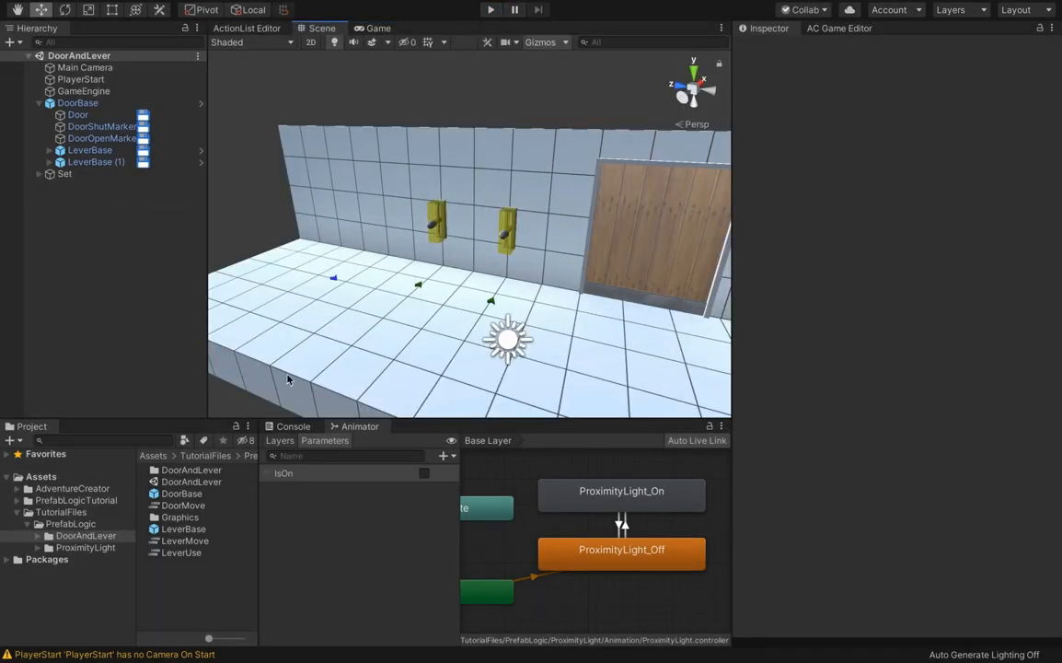
left_click(219, 507)
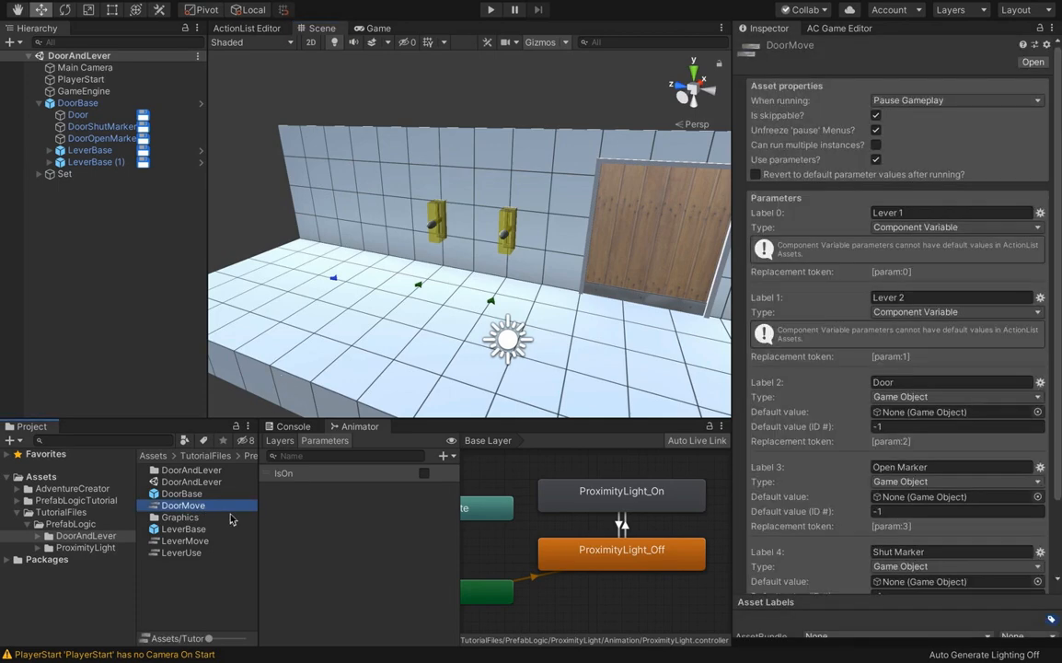
double_click(183, 556)
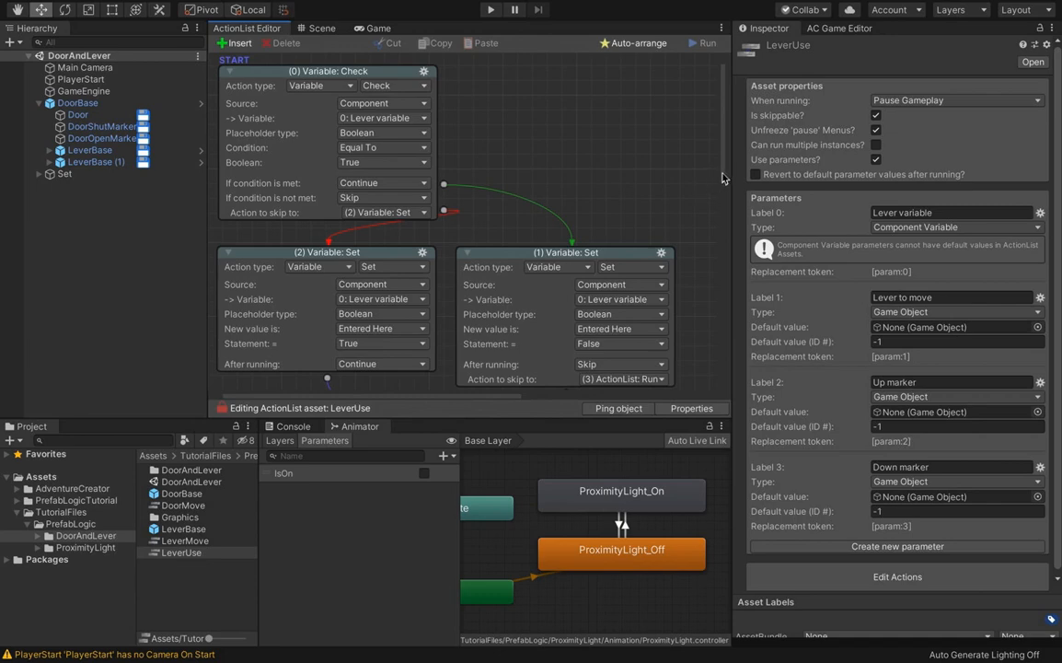
scroll(723, 179, "down", 5)
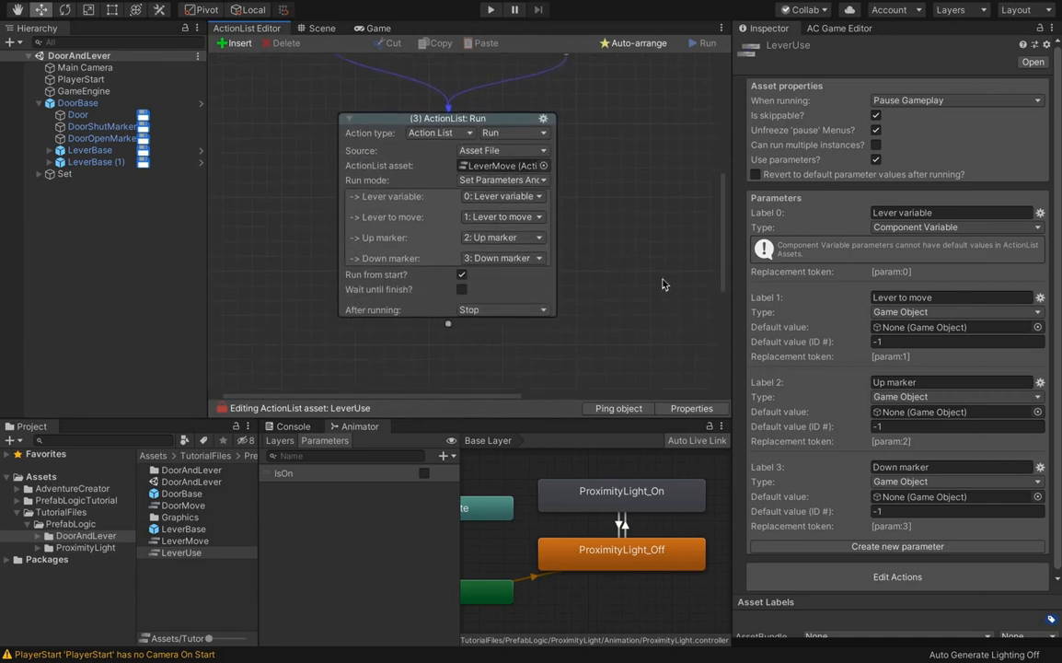
scroll(608, 303, "down", 1)
left_click_drag(449, 301, 452, 313)
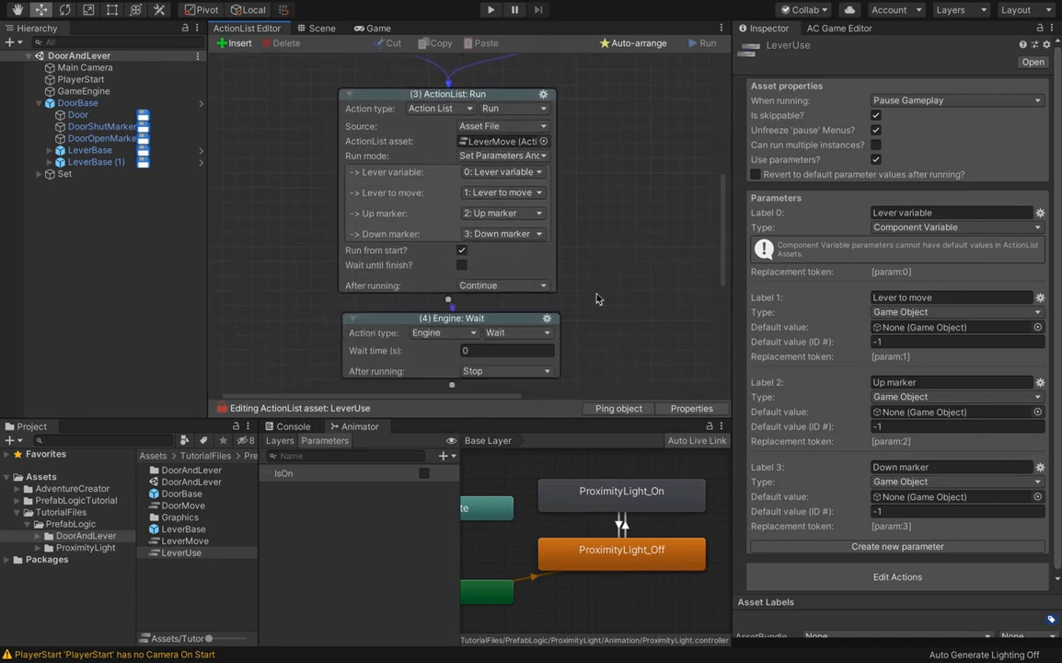
scroll(596, 300, "down", 2)
left_click(433, 278)
left_click(450, 209)
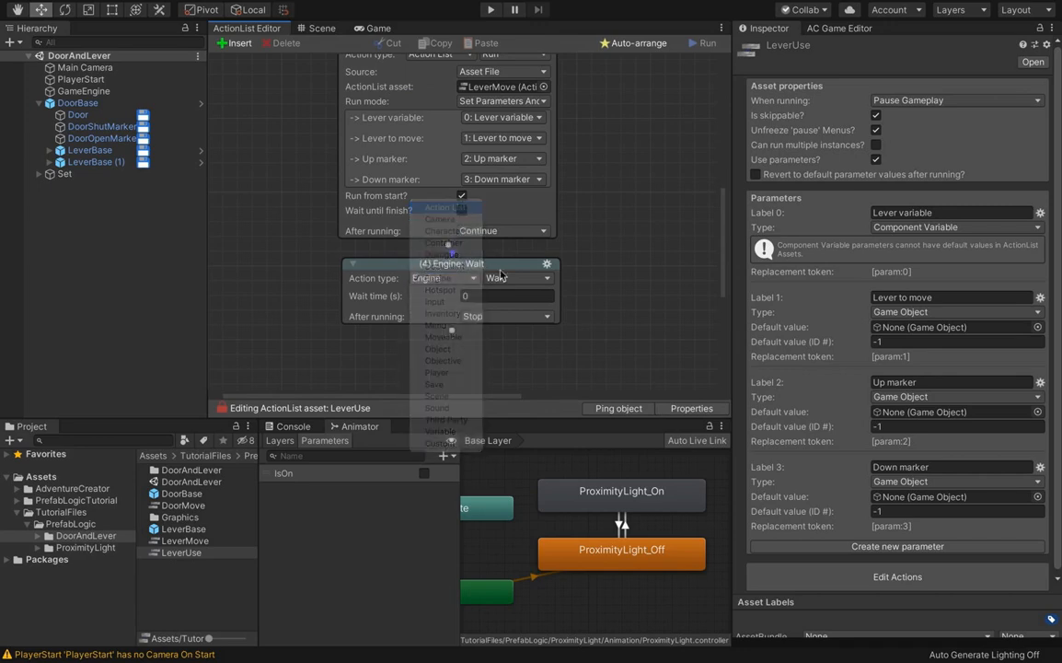
left_click(506, 278)
left_click(507, 337)
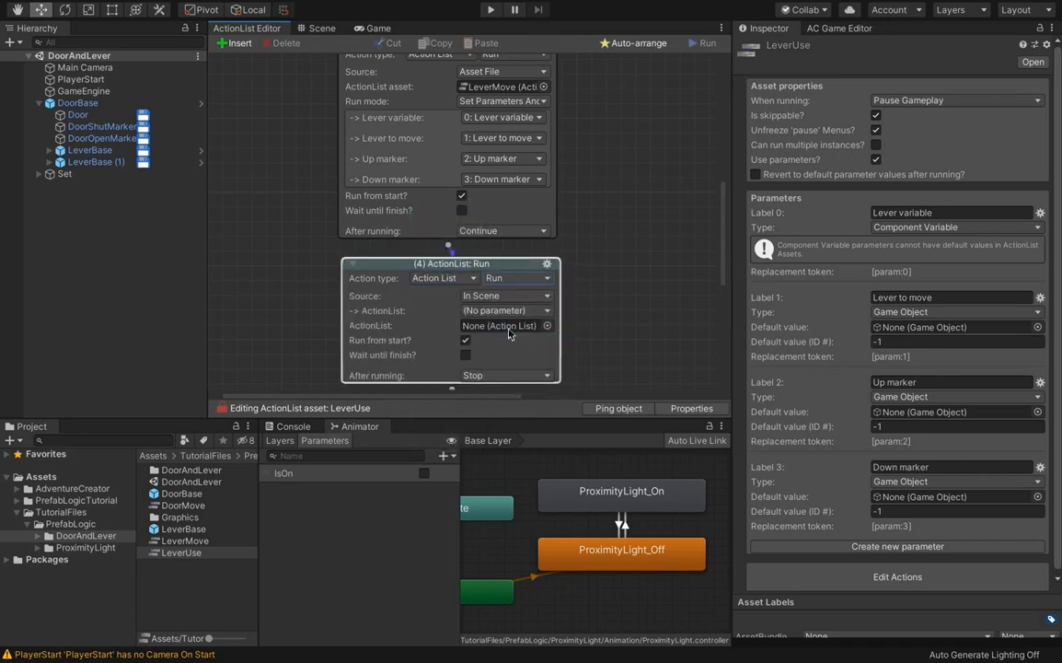
Make the new ActionList: Run action use the DoorMove asset file, with its run mode on Set Parameters And Run.
left_click(497, 298)
left_click(496, 307)
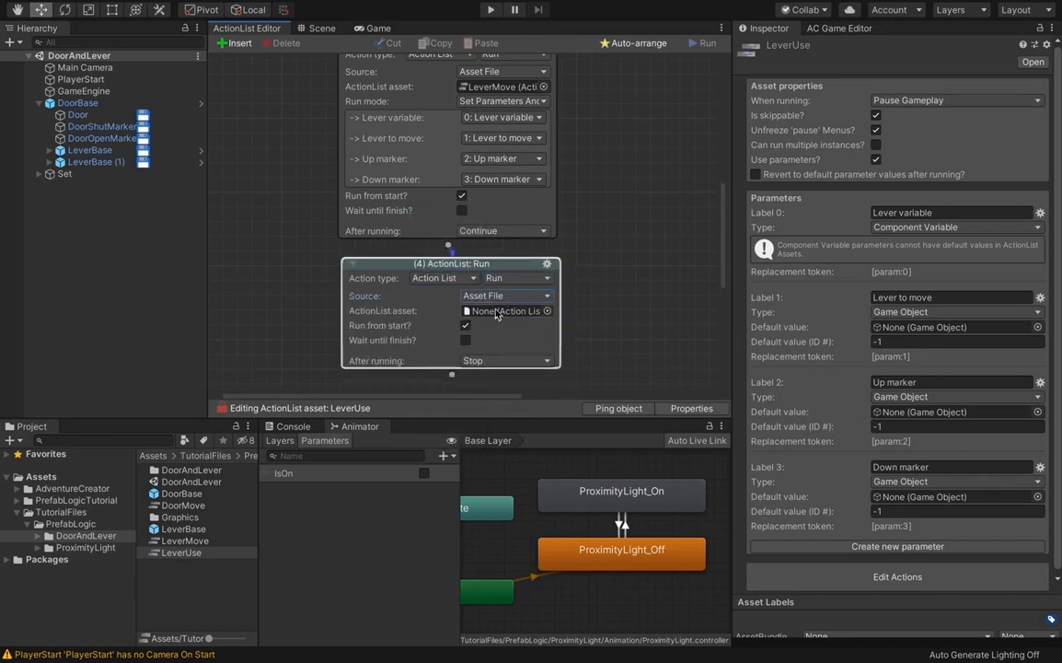
left_click_drag(189, 508, 498, 315)
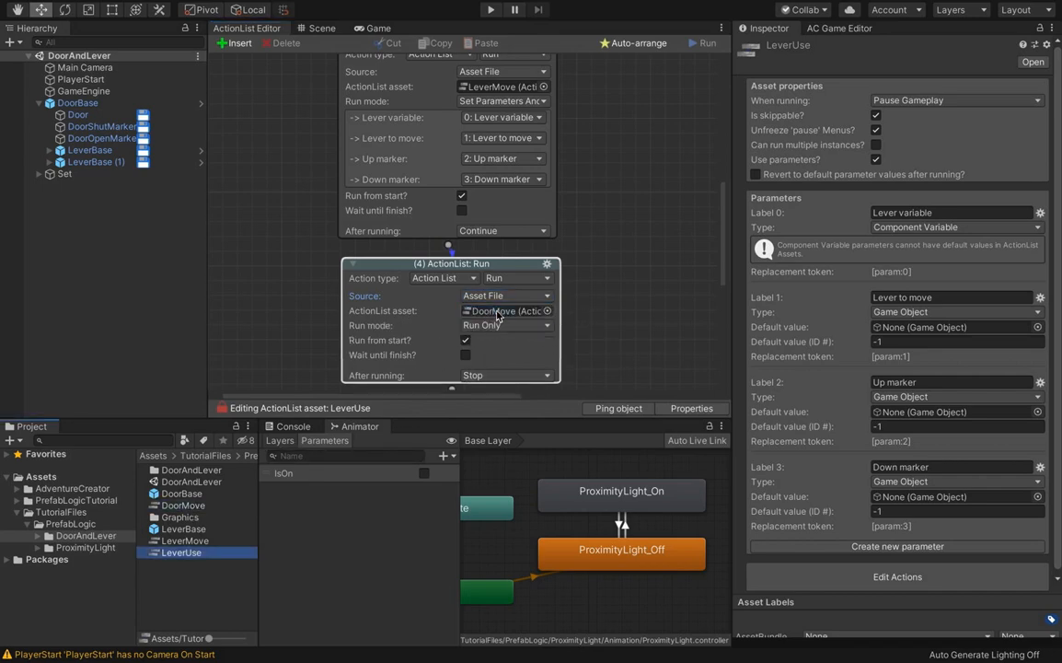
scroll(532, 276, "down", 5)
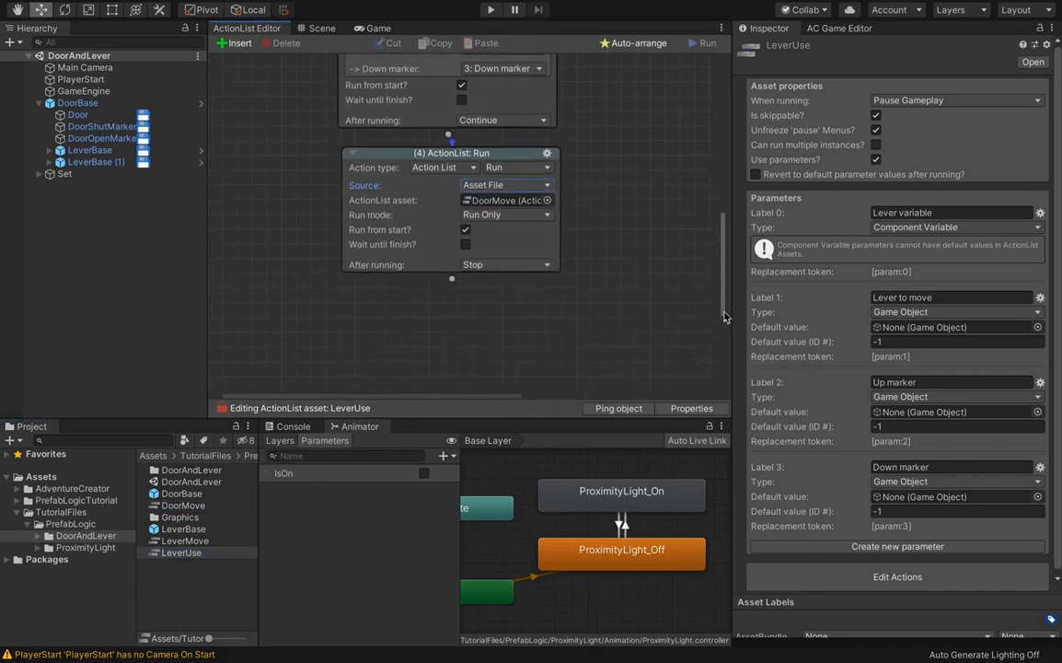
left_click(506, 152)
left_click(500, 164)
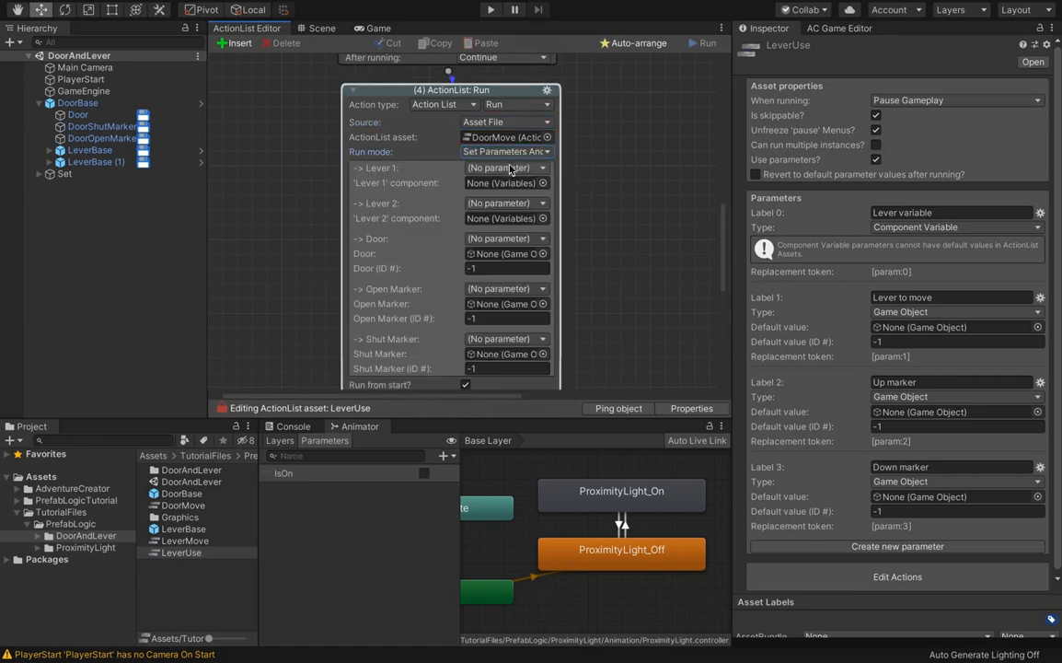
In the DoorMove run action, map Lever 1 to parameter 0, 'Lever variable'.
scroll(516, 304, "down", 1)
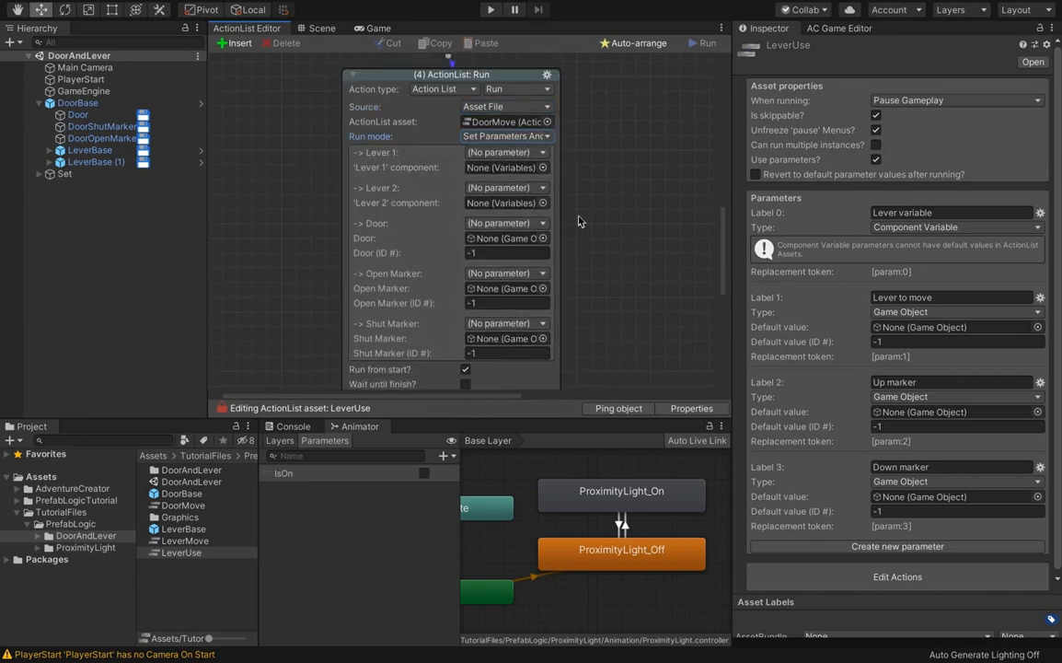
left_click(416, 207)
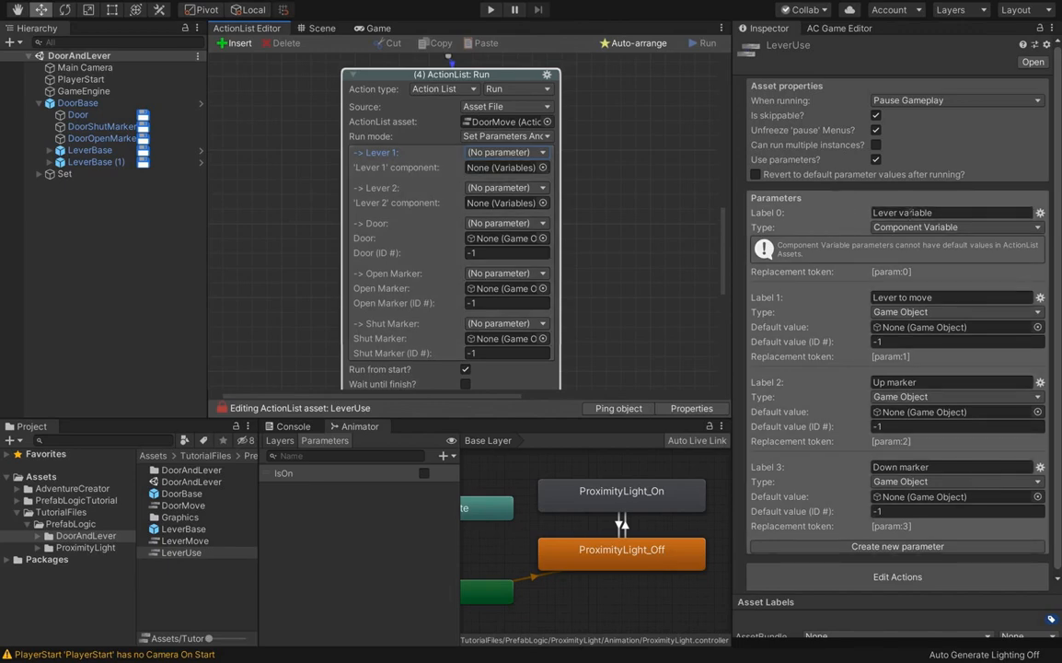
left_click(507, 153)
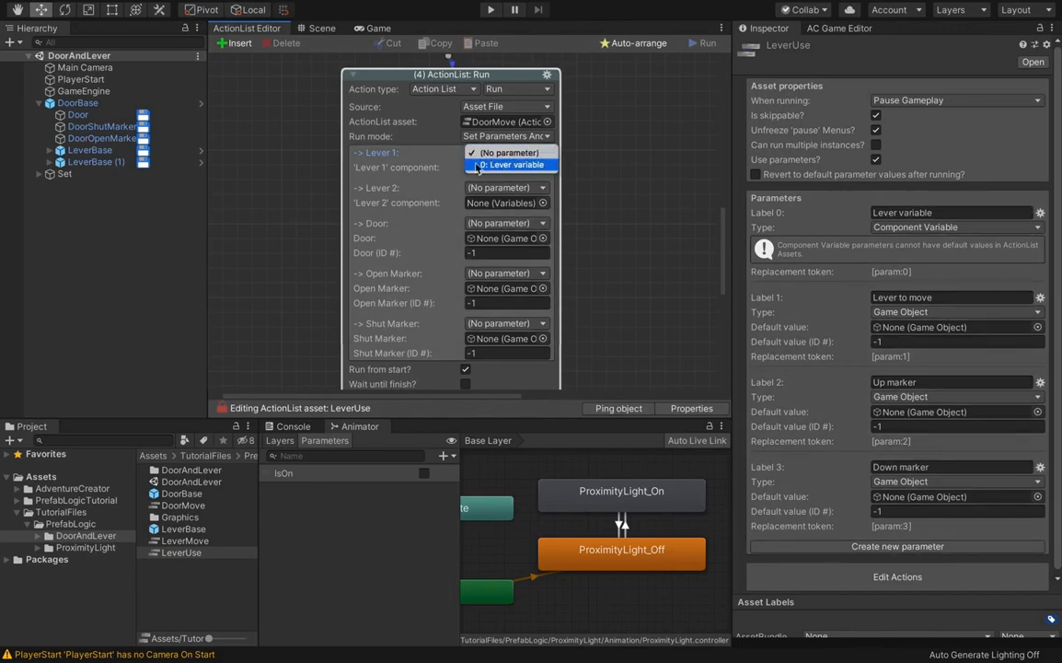
left_click(506, 165)
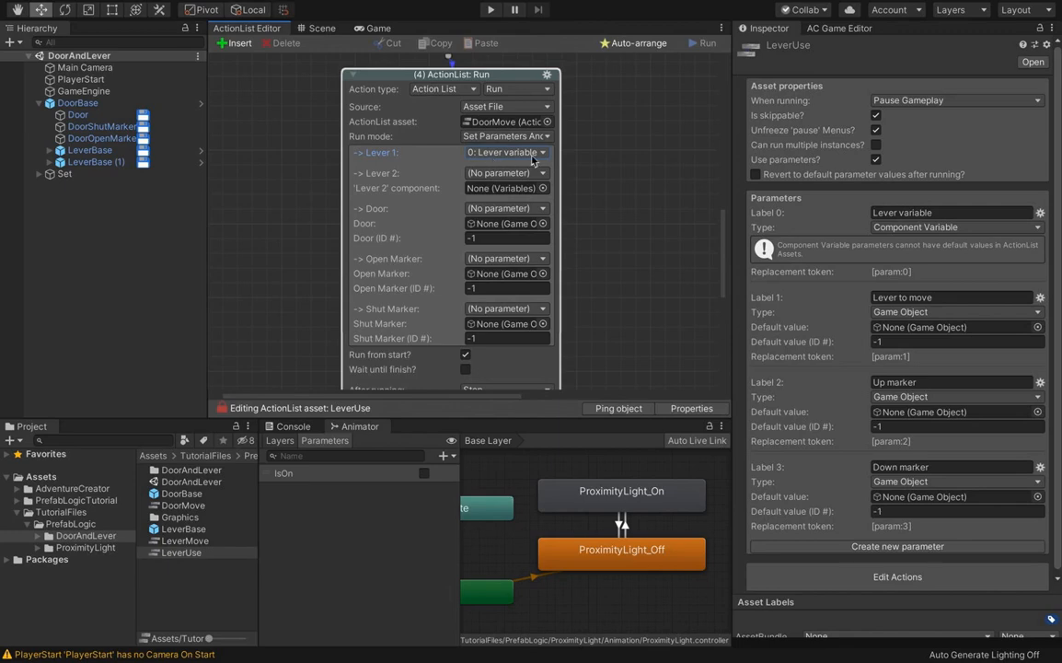
Create a Component Variable parameter labelled 'Other lever variable' in LeverUse and map DoorMove's Lever 2 to it.
left_click(898, 546)
left_click(957, 566)
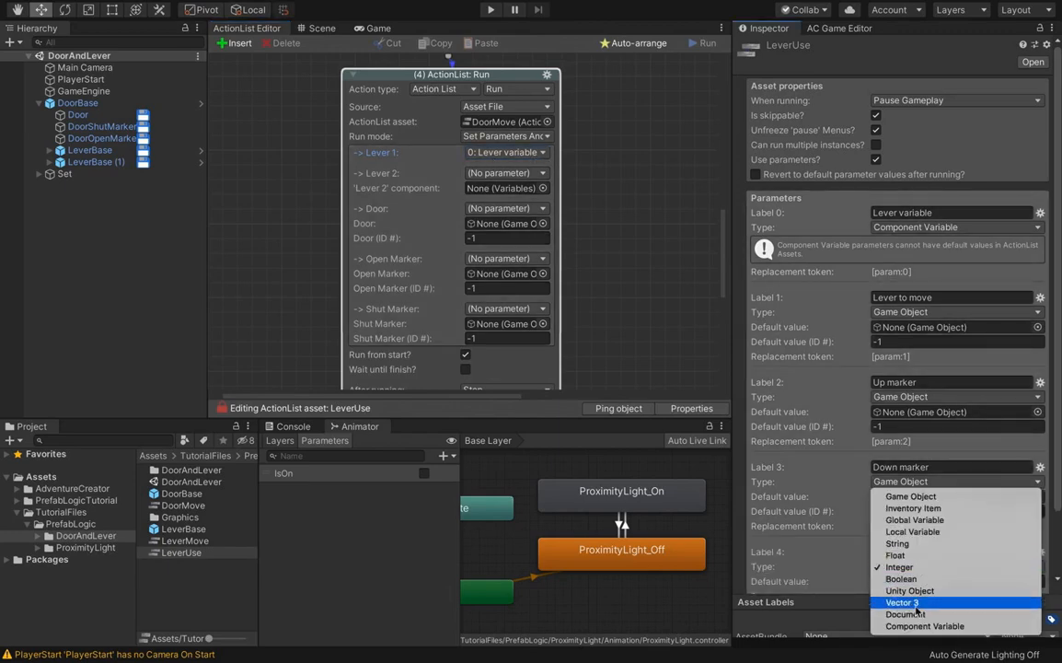
left_click(962, 623)
scroll(920, 553, "down", 1)
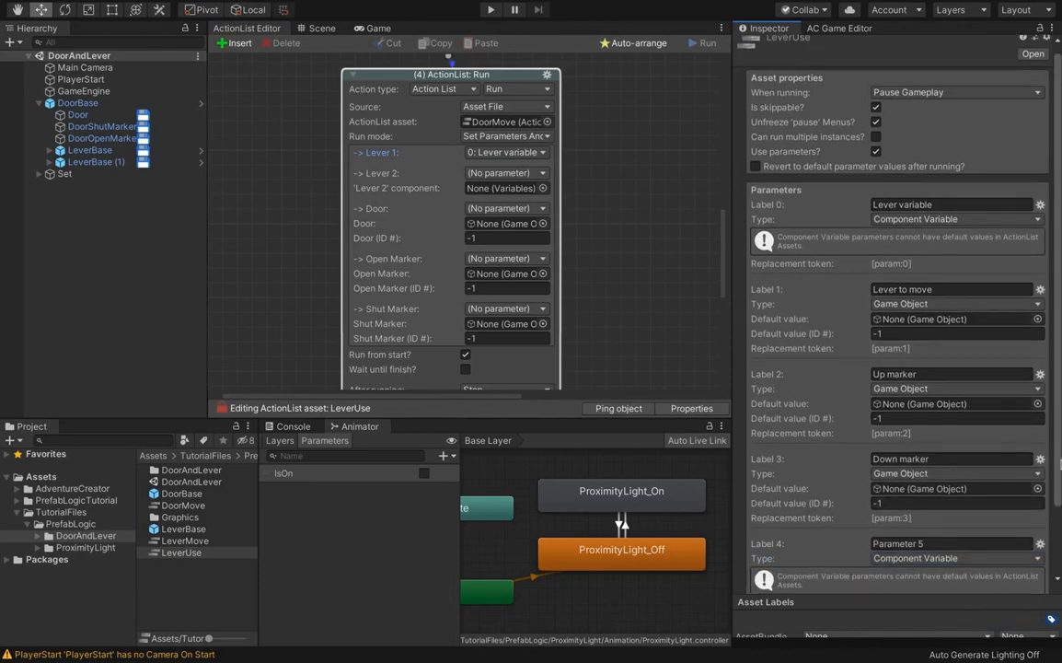
left_click(942, 518)
type("Other lever variable")
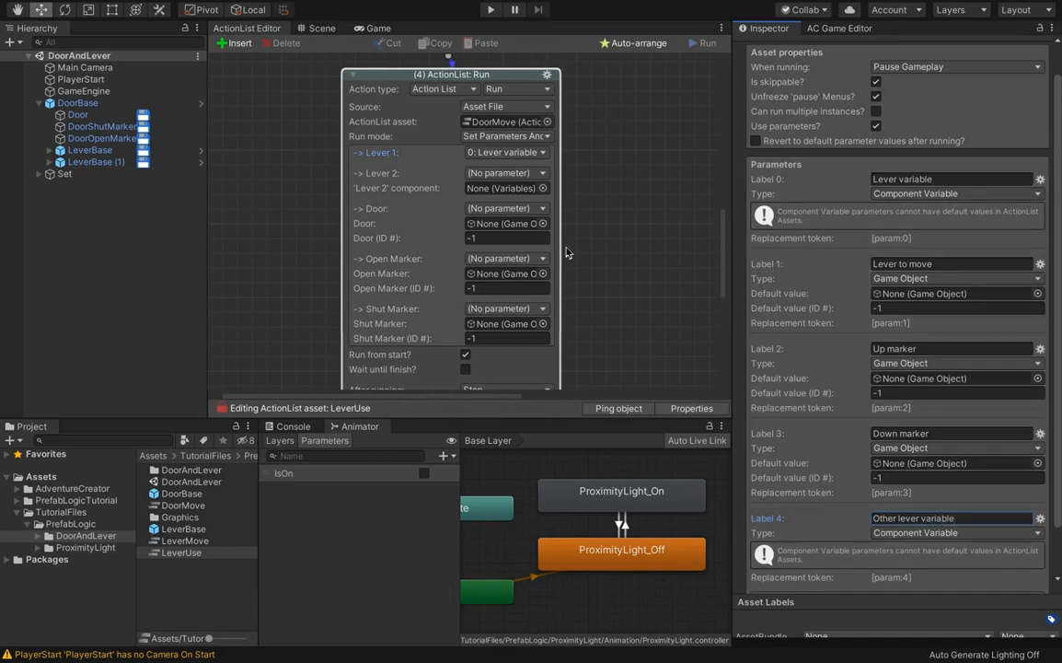
left_click(495, 174)
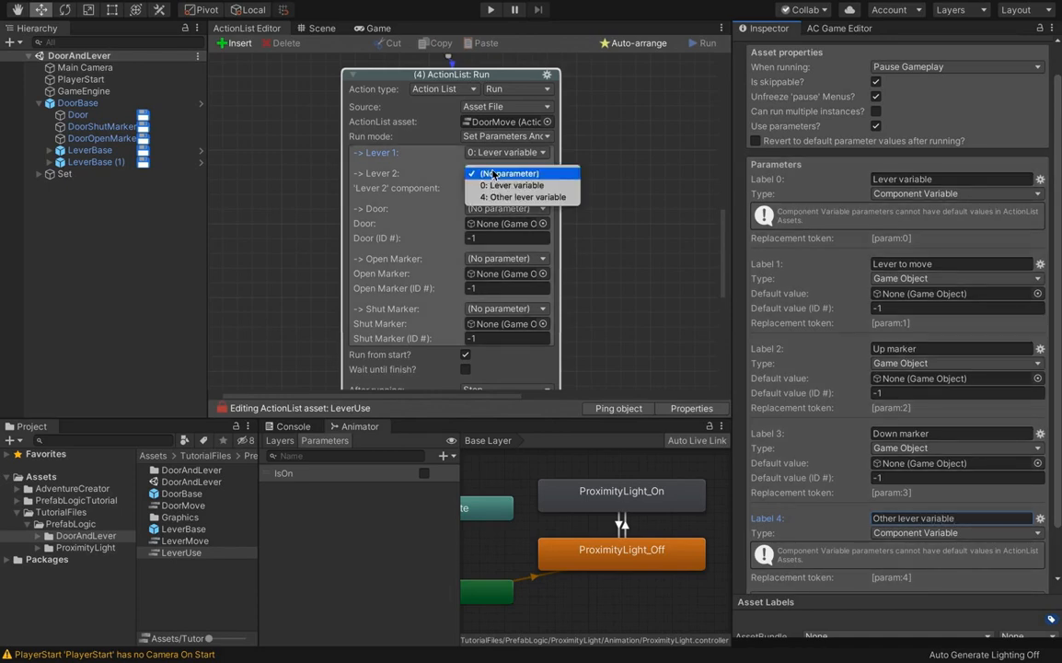
left_click(515, 197)
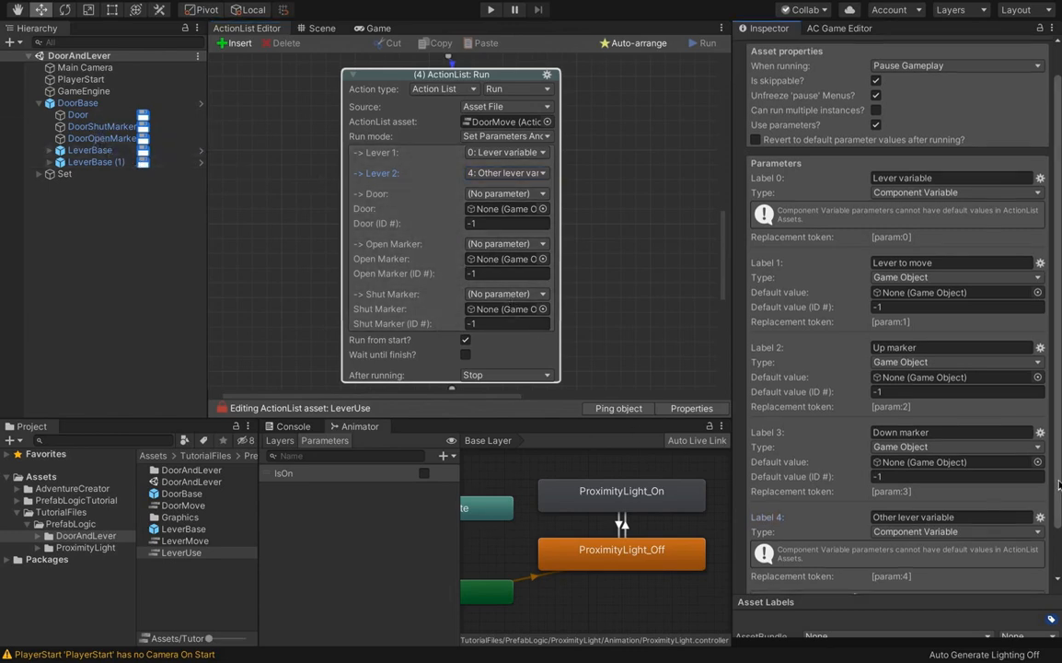
Create three more parameters in the LeverUse asset.
scroll(1058, 485, "down", 3)
left_click(937, 544)
scroll(921, 545, "down", 3)
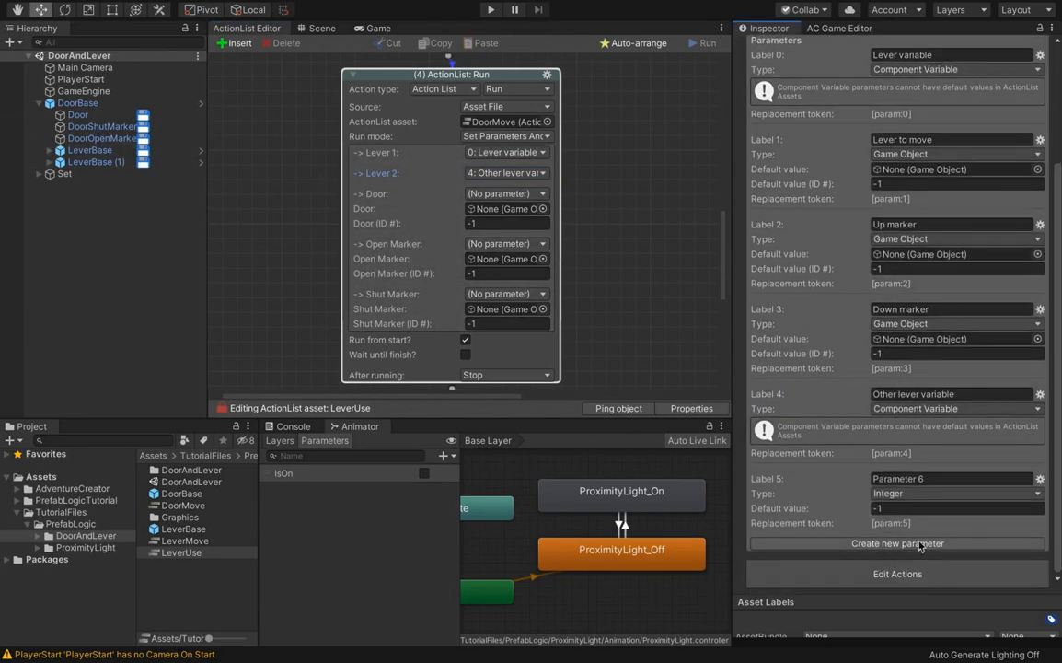
left_click(920, 544)
scroll(921, 543, "down", 3)
left_click(920, 541)
scroll(920, 543, "down", 3)
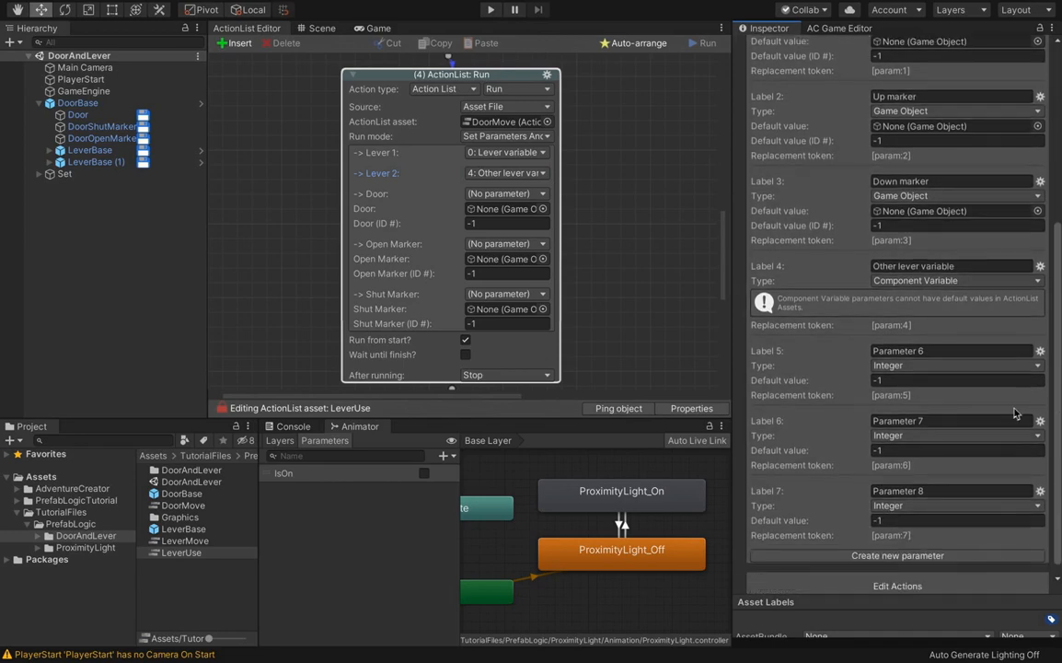
Set the type of LeverUse's parameters 5, 6 and 7 to Game Object.
left_click(952, 364)
left_click(829, 268)
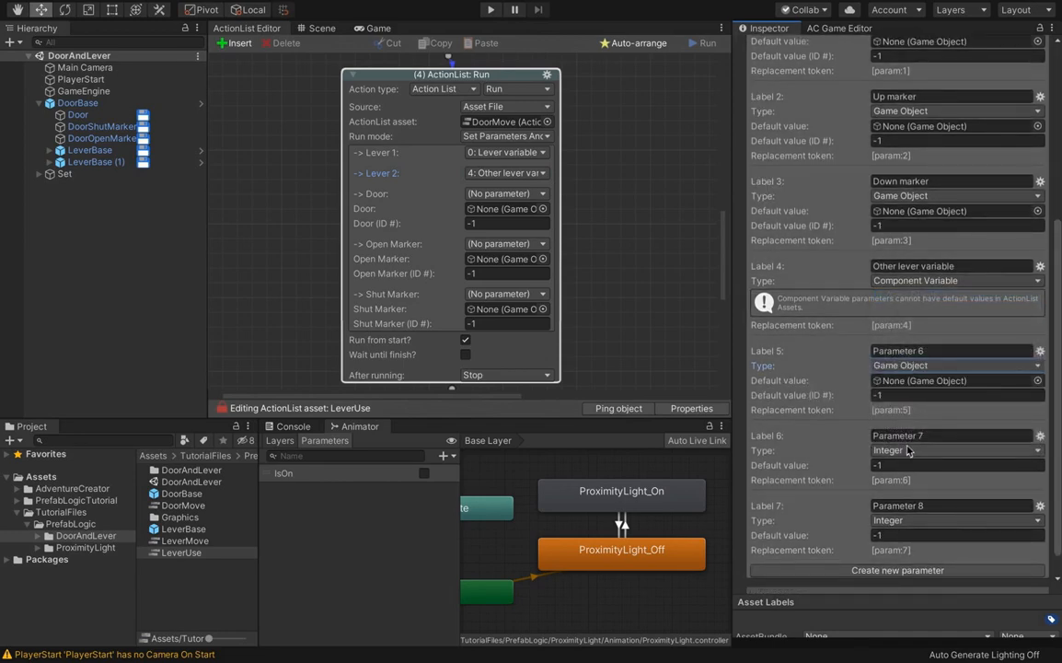
left_click(906, 449)
left_click(884, 374)
left_click(906, 449)
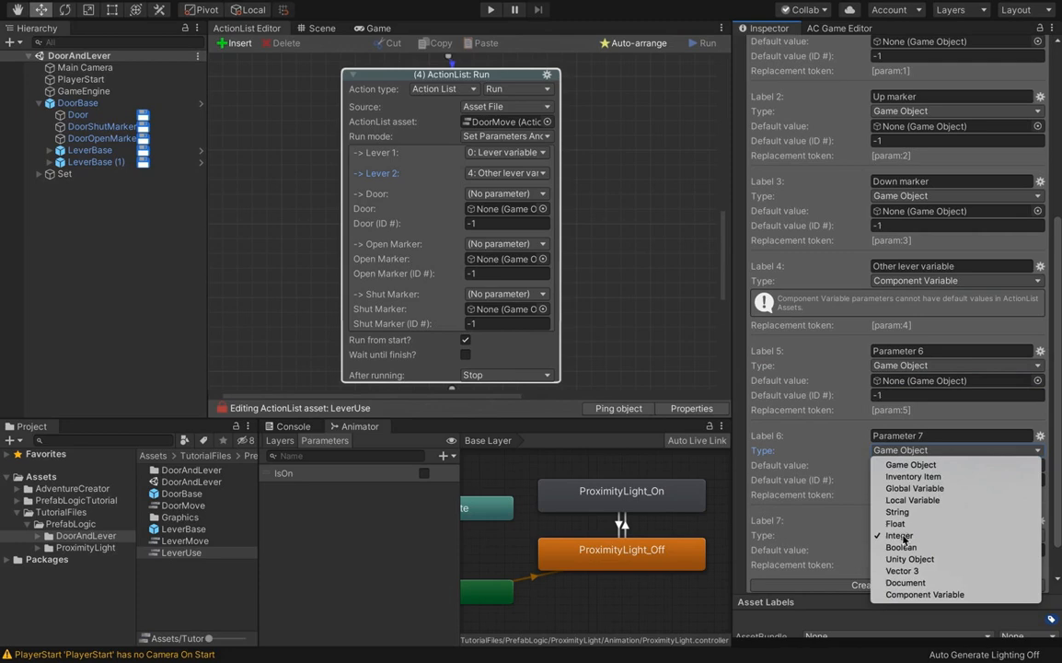
left_click(907, 464)
Label LeverUse's parameters 5, 6 and 7 'Door', 'Door up marker' and 'Door down marker'.
double_click(897, 351)
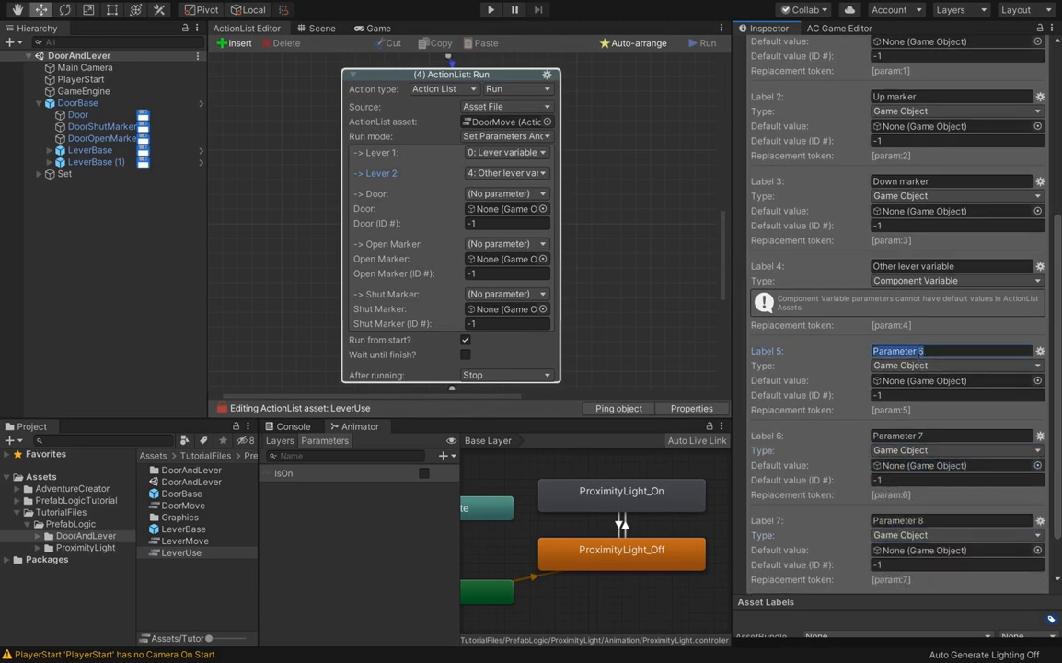
type("Door")
key("Tab")
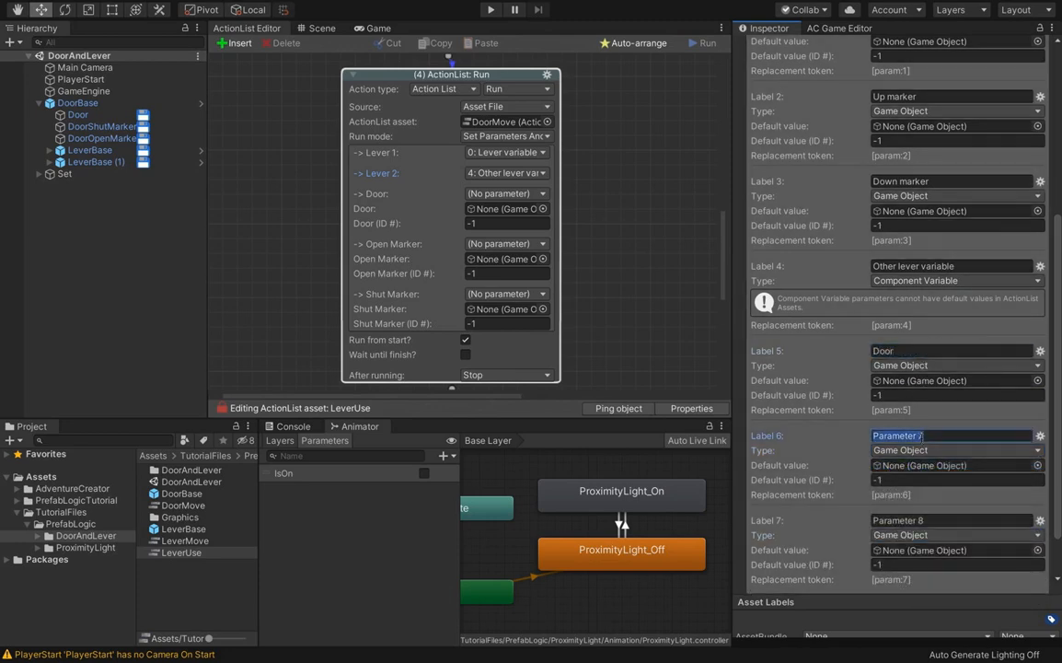
key("BackSpace")
left_click(925, 520)
type("Door down marker")
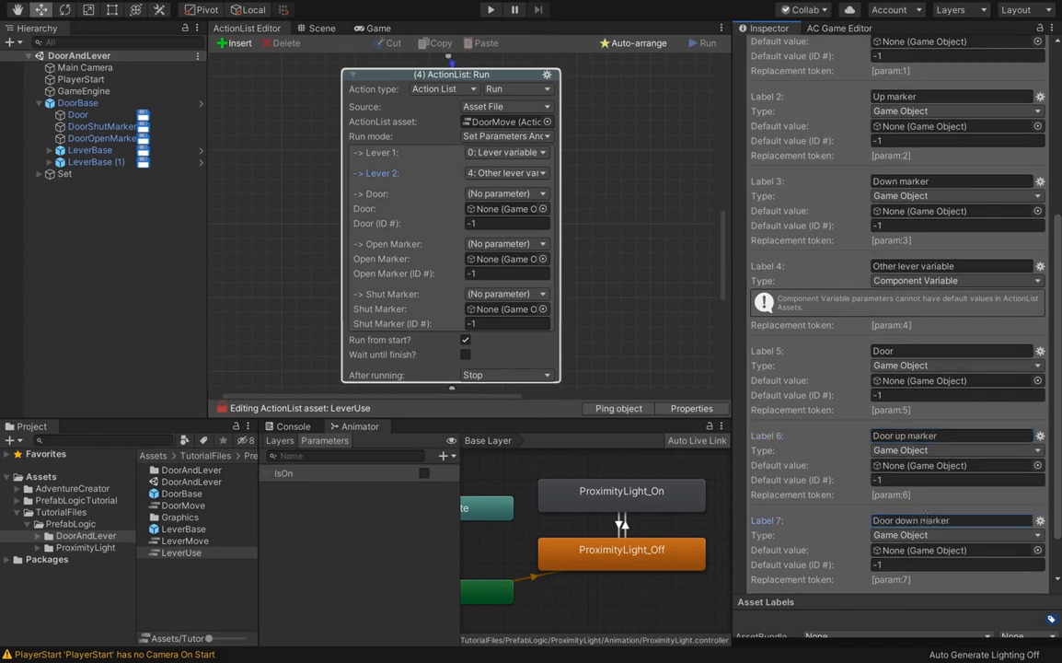
Map DoorMove's Door, Open Marker and Shut Marker to LeverUse's parameters 5: Door, 6: Door up marker and 7: Door down marker.
left_click(497, 194)
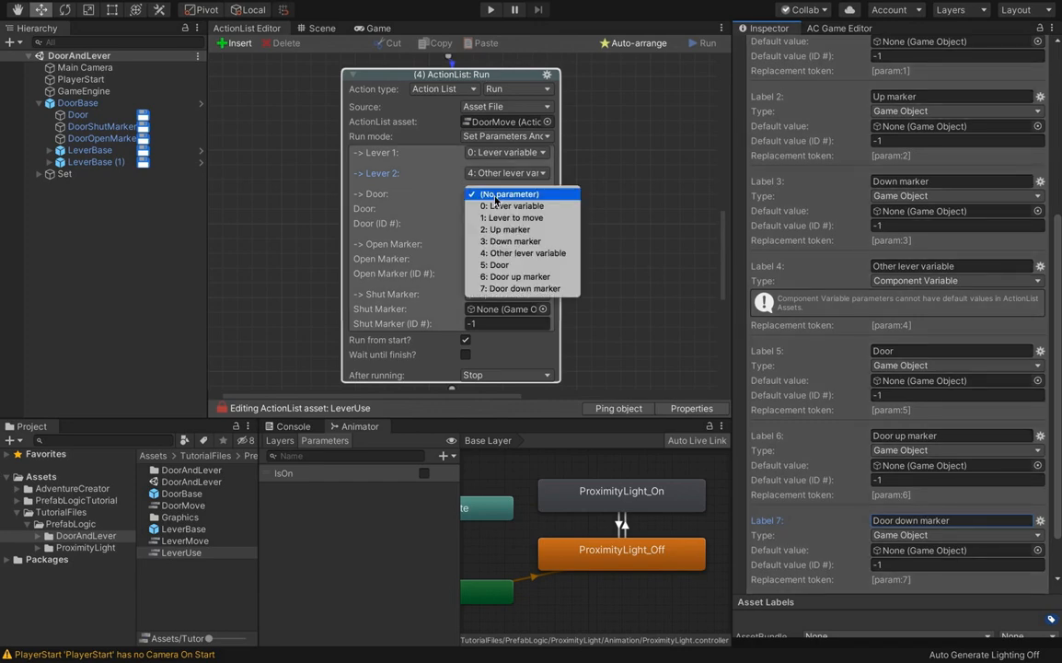
left_click(498, 264)
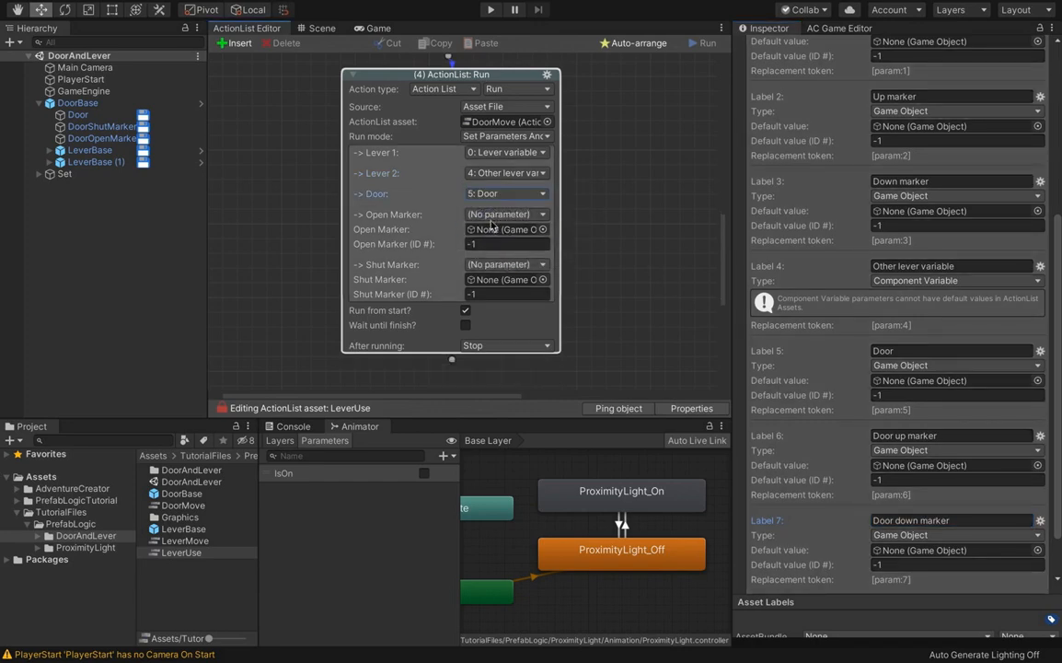
left_click(498, 214)
left_click(516, 297)
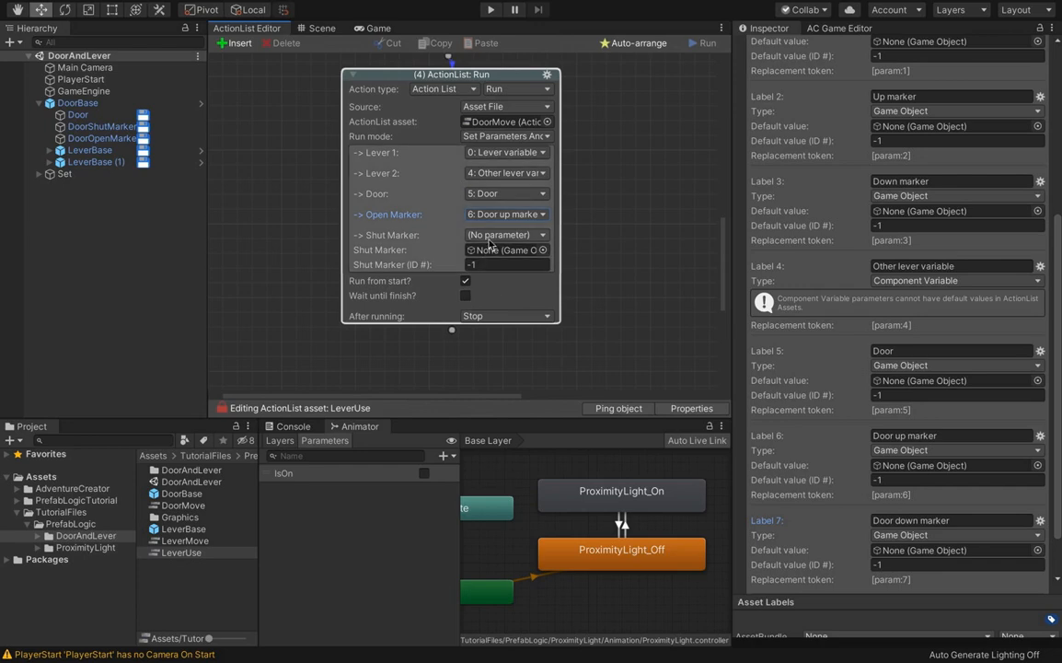
left_click(506, 235)
left_click(504, 329)
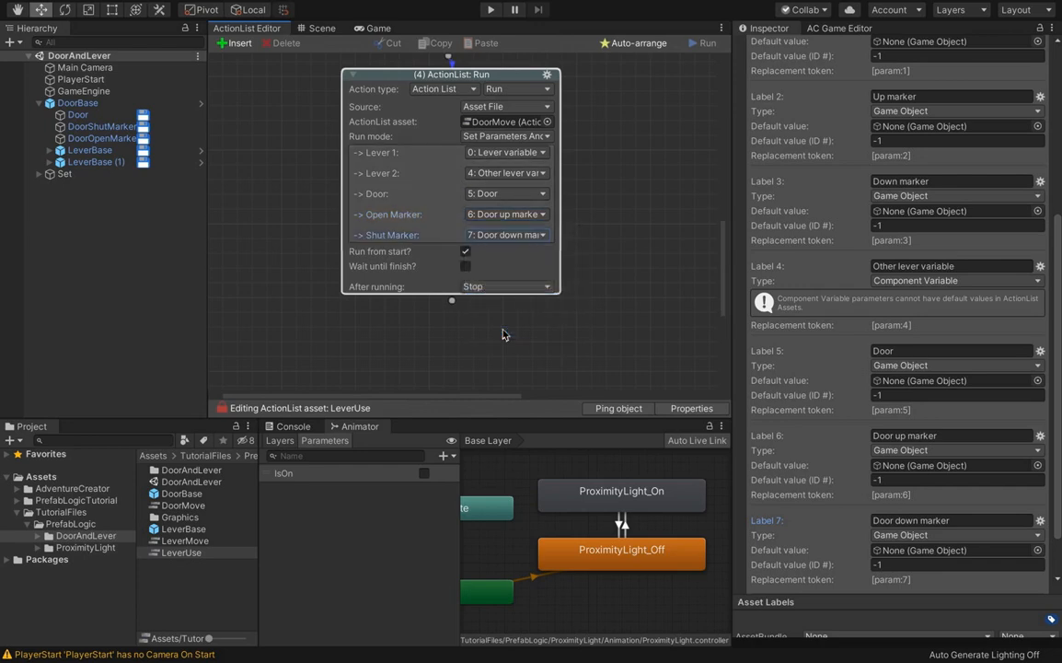
left_click(332, 196)
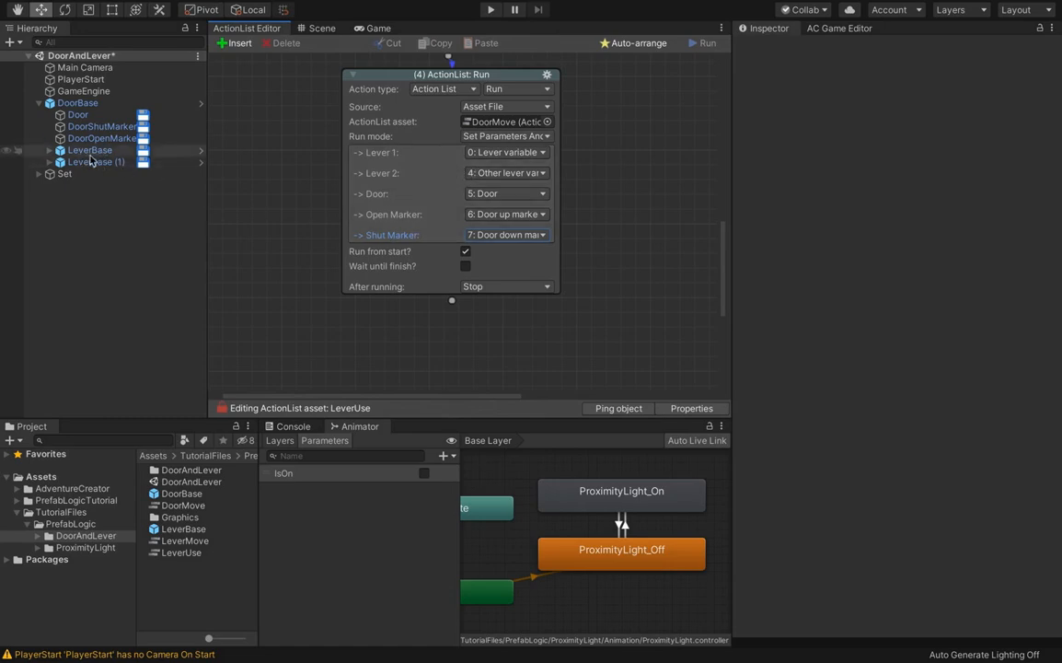
Open the DoorBase prefab and assign LeverBase (1) as the 'Other lever variable' component in LeverBase's Set Interaction parameters.
left_click(81, 103)
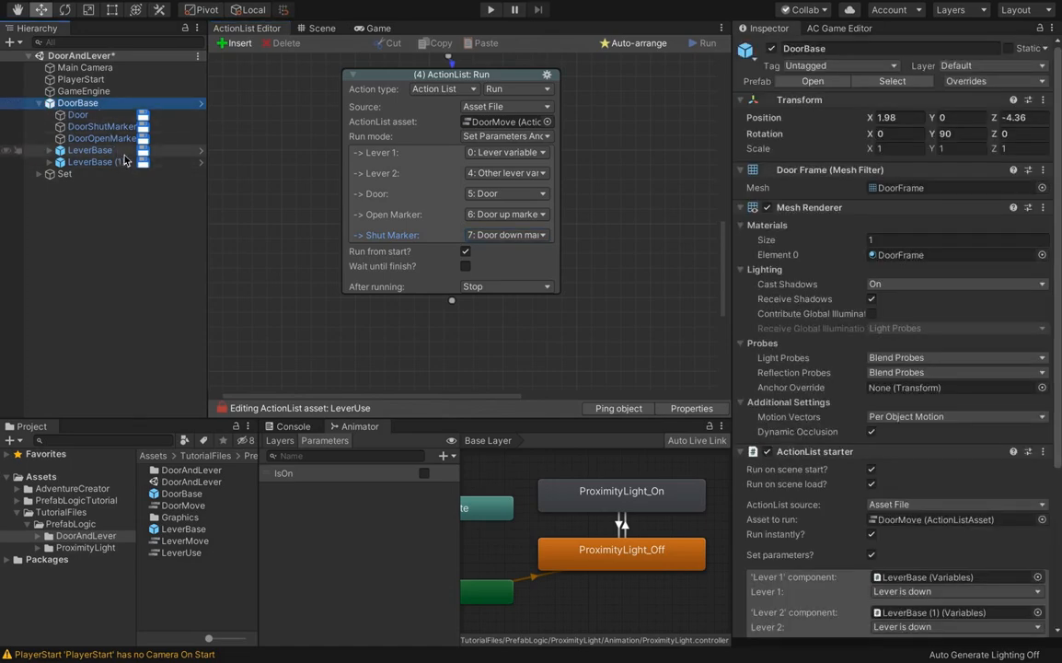
left_click(200, 104)
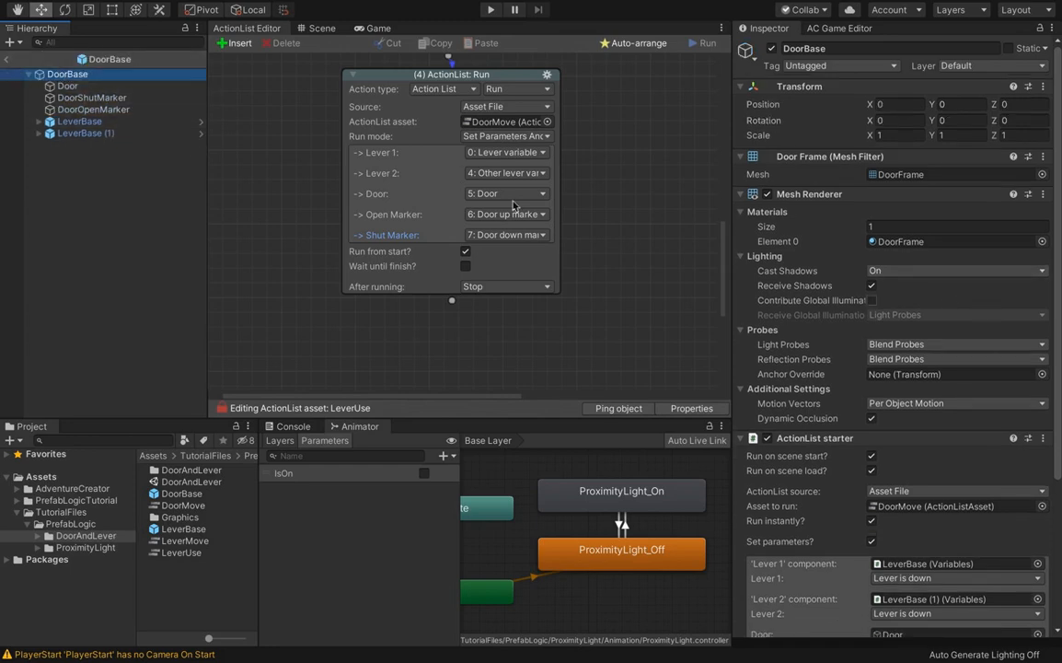
left_click(79, 121)
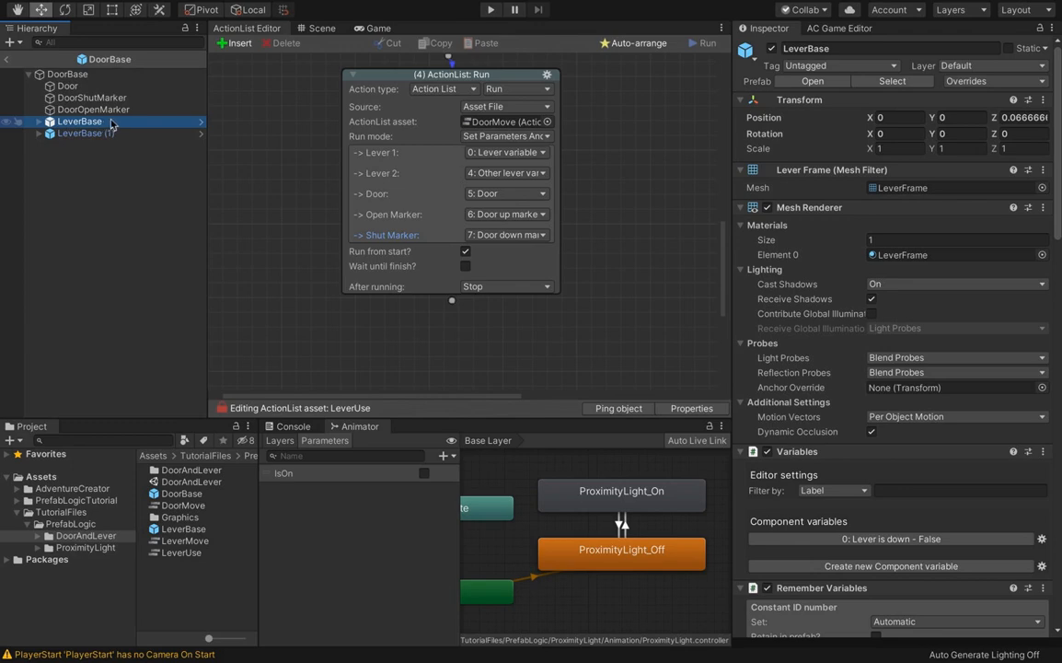
scroll(893, 322, "down", 15)
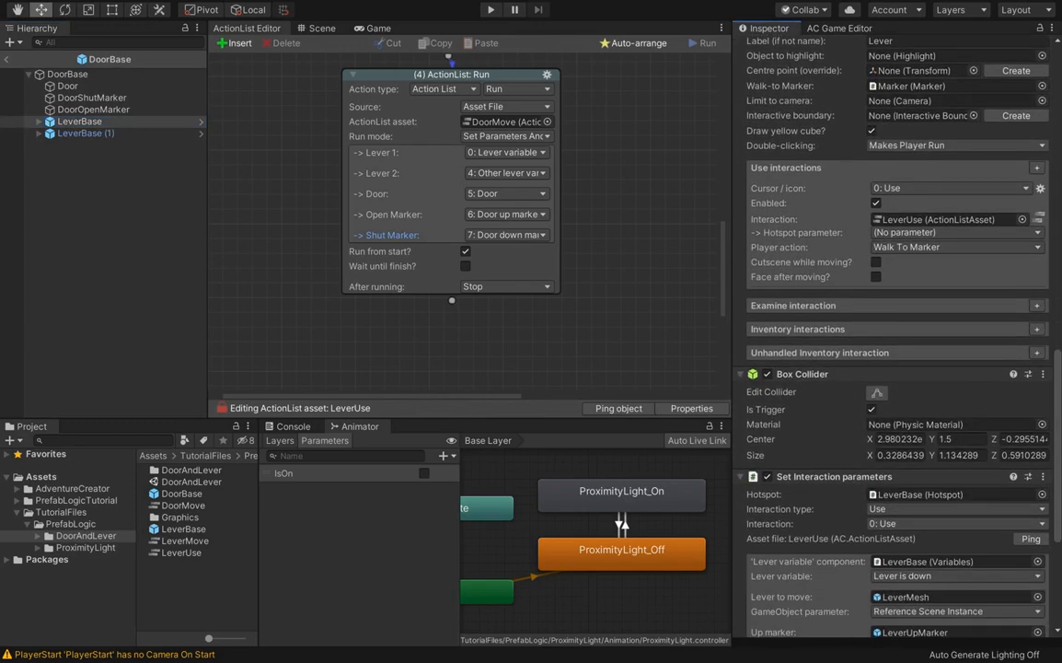
scroll(893, 369, "down", 5)
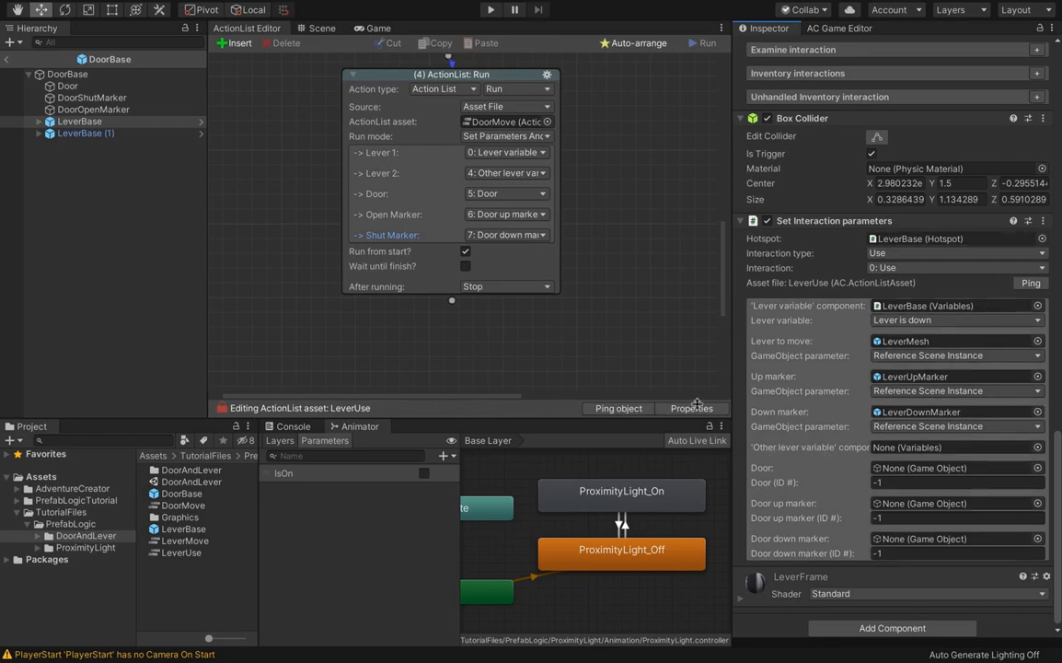
left_click_drag(79, 122, 907, 451)
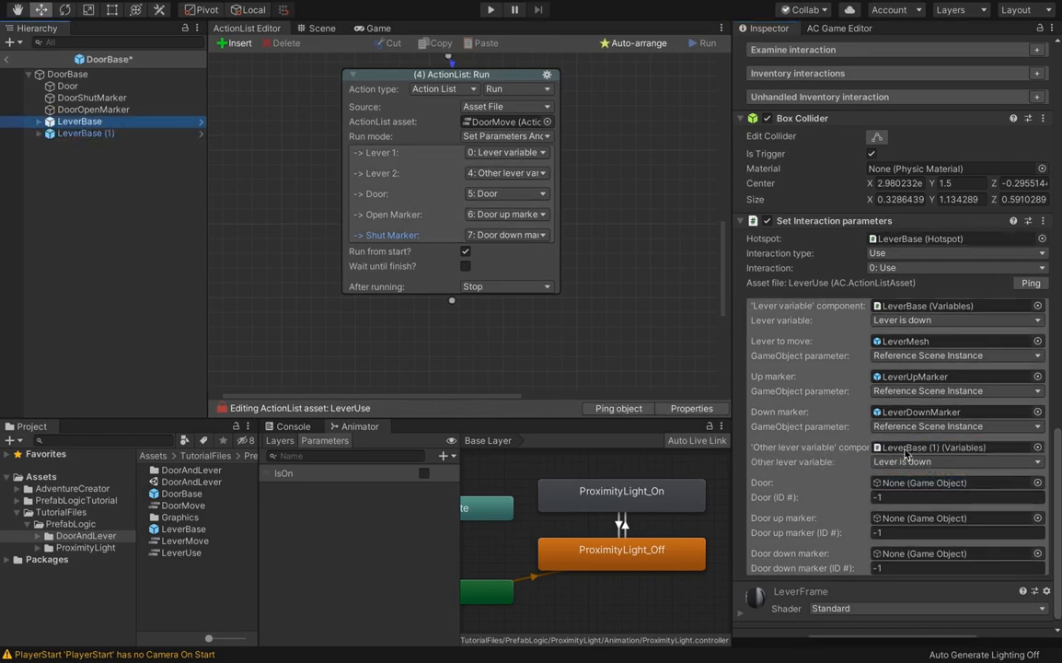
Assign Door, DoorOpenMarker and DoorShutMarker to LeverBase's Door, Door up marker and Door down marker parameters.
left_click_drag(50, 91, 912, 482)
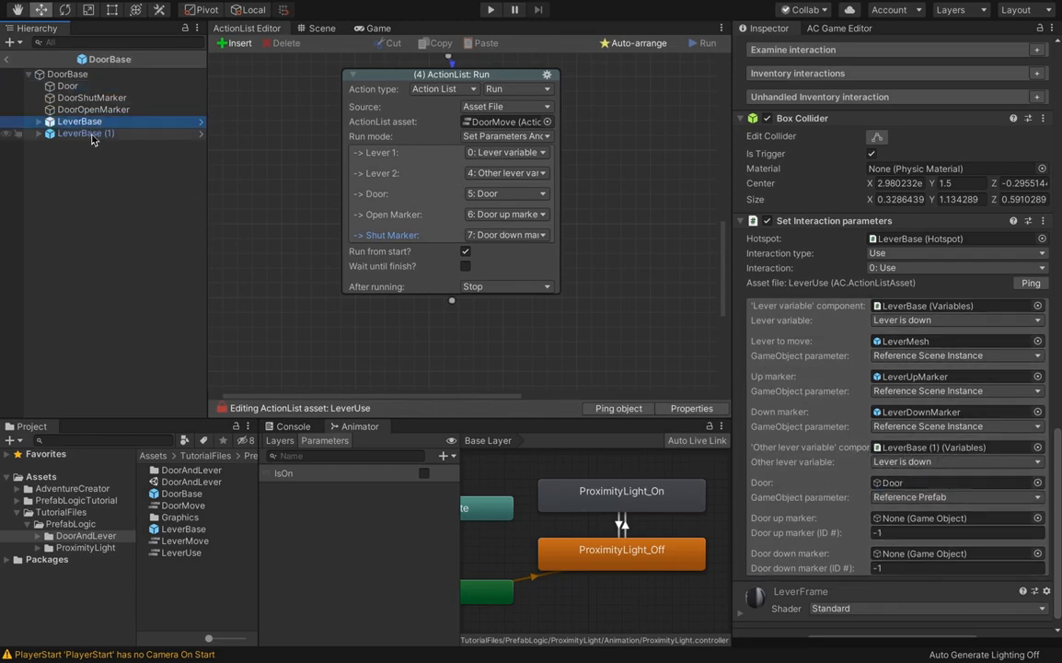
mouse_move(85, 97)
left_mouse_down()
mouse_move(921, 523)
mouse_move(940, 558)
left_mouse_up()
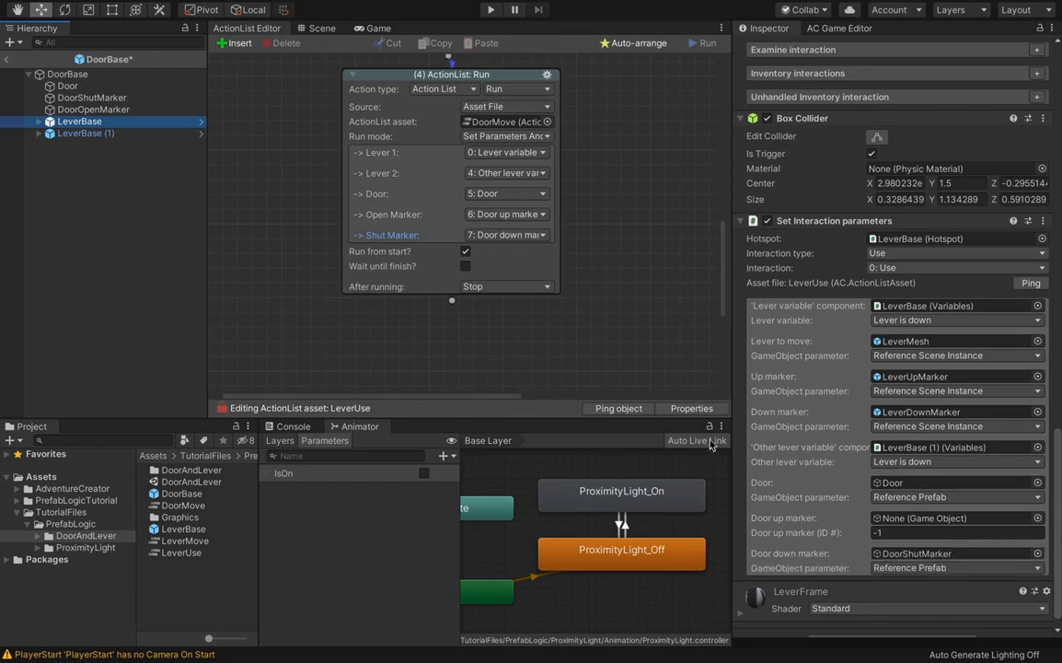
left_click_drag(916, 503, 920, 523)
Set LeverBase's Door, Door up marker and Door down marker GameObject parameters to Reference Scene Instance.
left_click(919, 501)
left_click(920, 513)
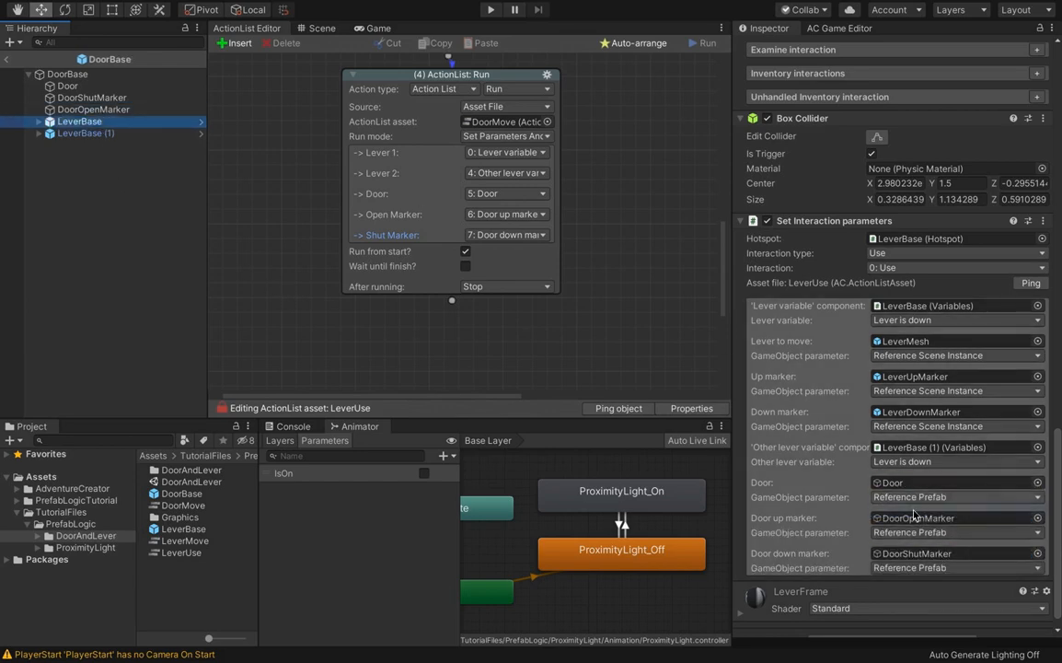
left_click(923, 536)
left_click(925, 547)
left_click(933, 568)
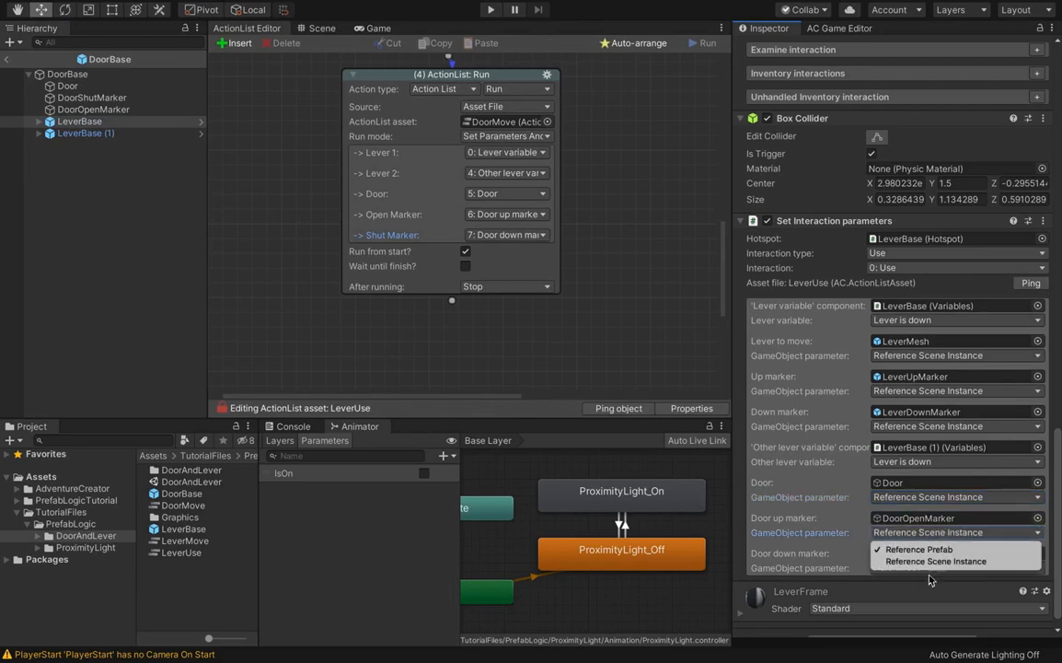
left_click(928, 563)
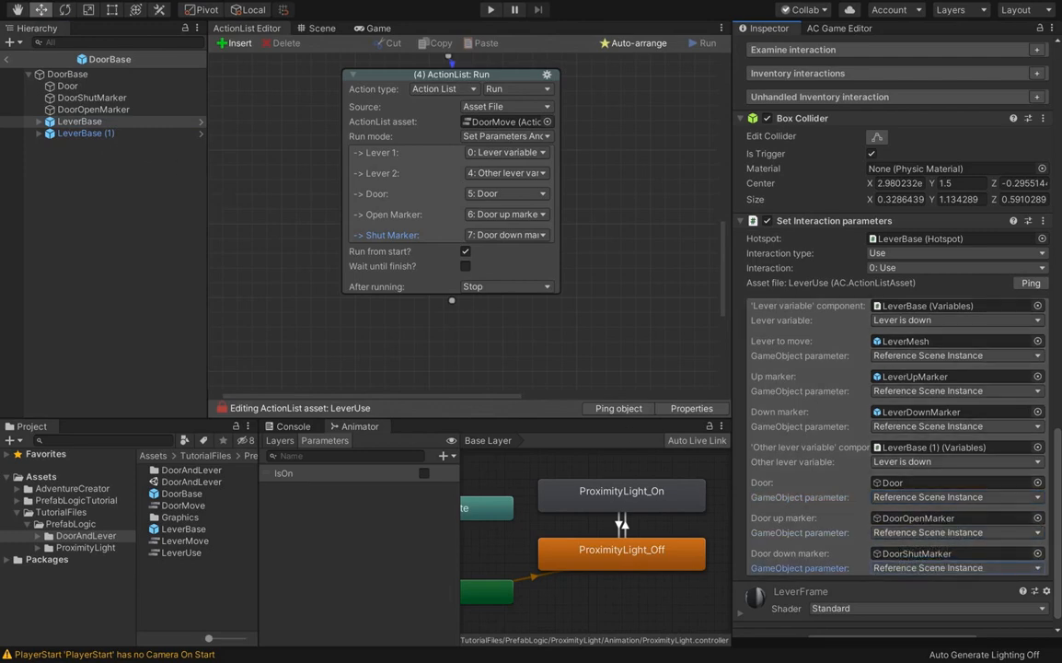
Assign LeverBase as LeverBase (1)'s 'Other lever variable' component, using the 'Lever is down' variable.
left_click(83, 133)
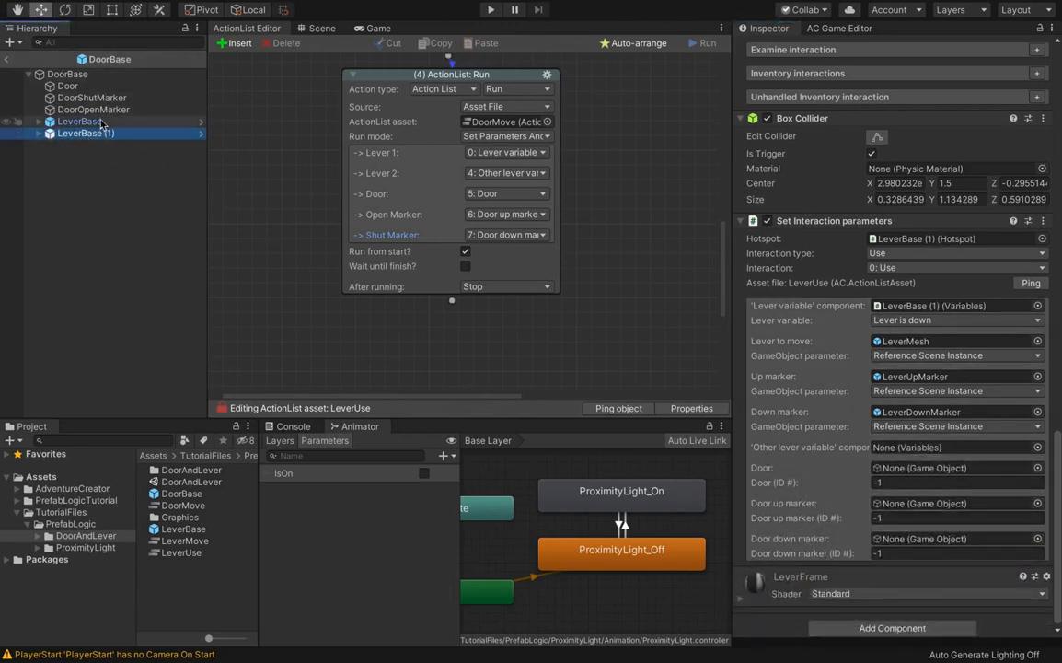
left_click_drag(103, 123, 900, 451)
left_click(911, 462)
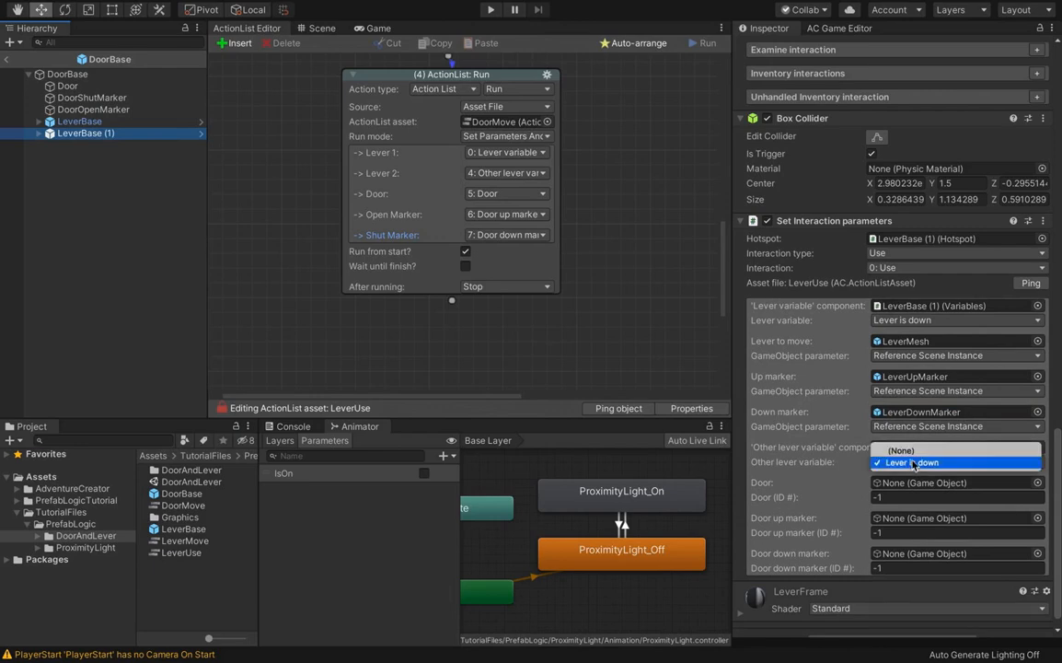
left_click(879, 463)
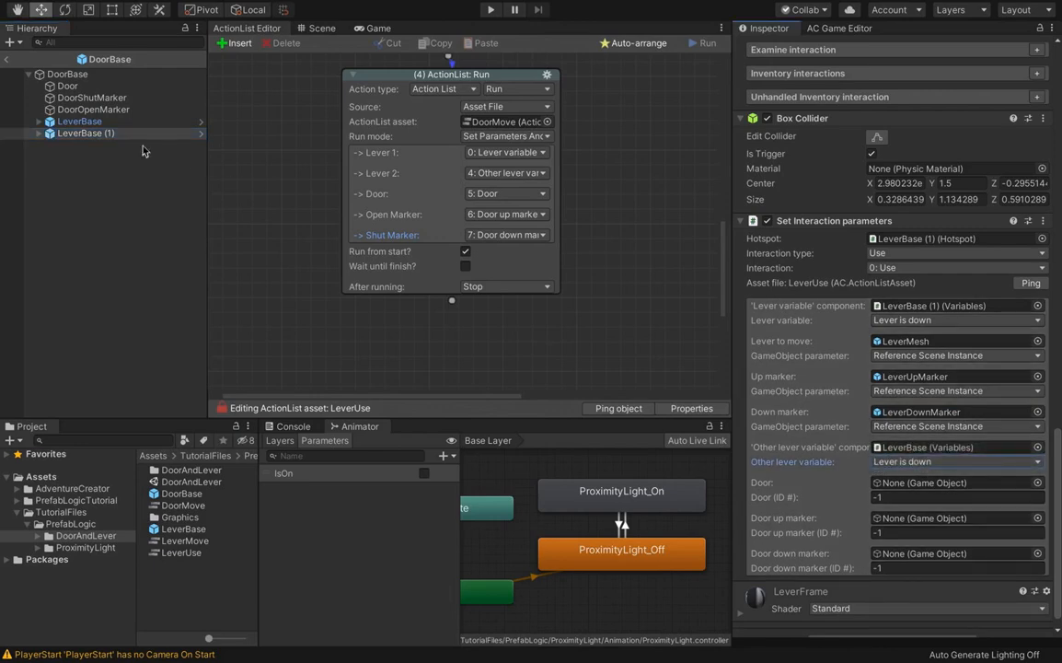
Assign Door, DoorOpenMarker and DoorShutMarker to LeverBase (1)'s Door, Door up marker and Door down marker parameters.
left_click_drag(73, 87, 884, 482)
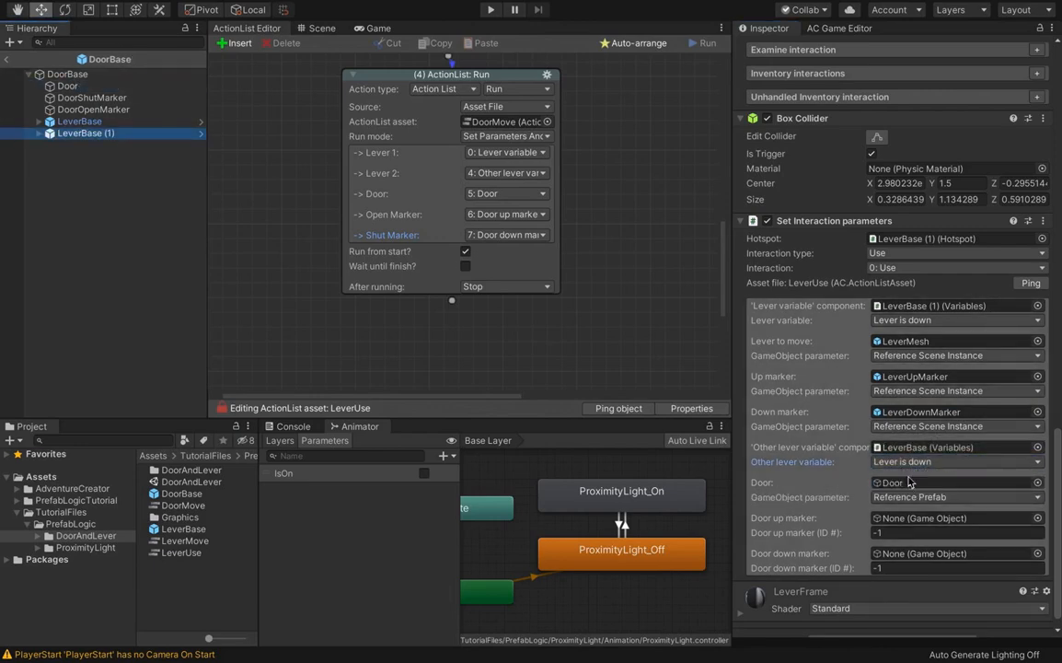
mouse_move(92, 97)
left_mouse_down()
mouse_move(842, 538)
mouse_move(924, 558)
left_mouse_up()
mouse_move(108, 111)
left_mouse_down()
mouse_move(988, 556)
mouse_move(942, 521)
left_mouse_up()
Set LeverBase (1)'s Door, Door up marker and Door down marker GameObject parameters to Reference Scene Instance.
left_click(918, 500)
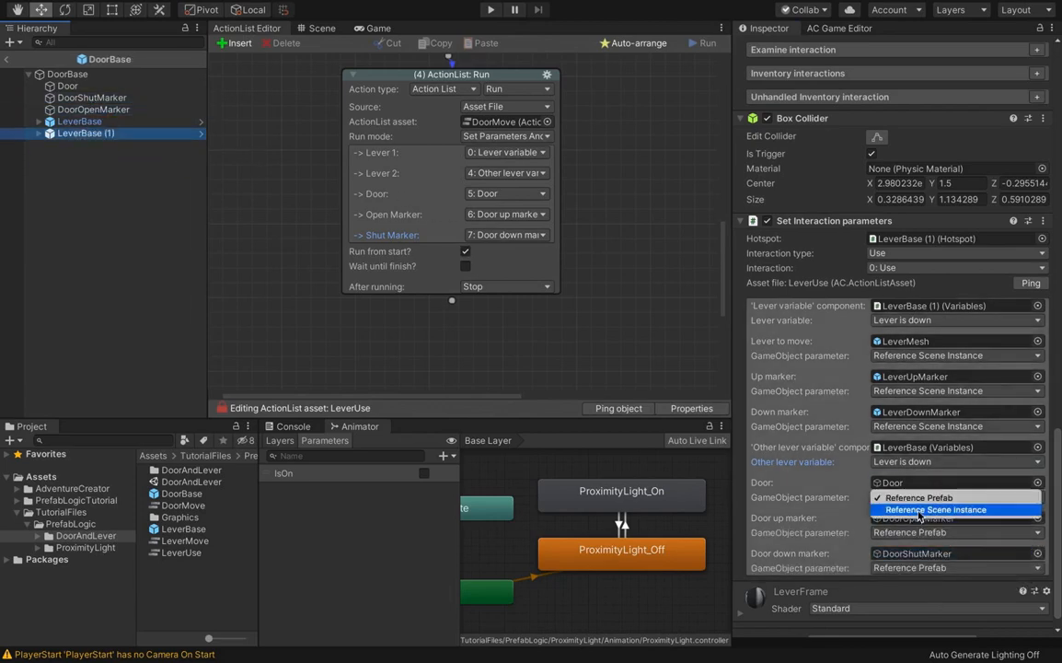
left_click(921, 512)
left_click(919, 534)
left_click(920, 547)
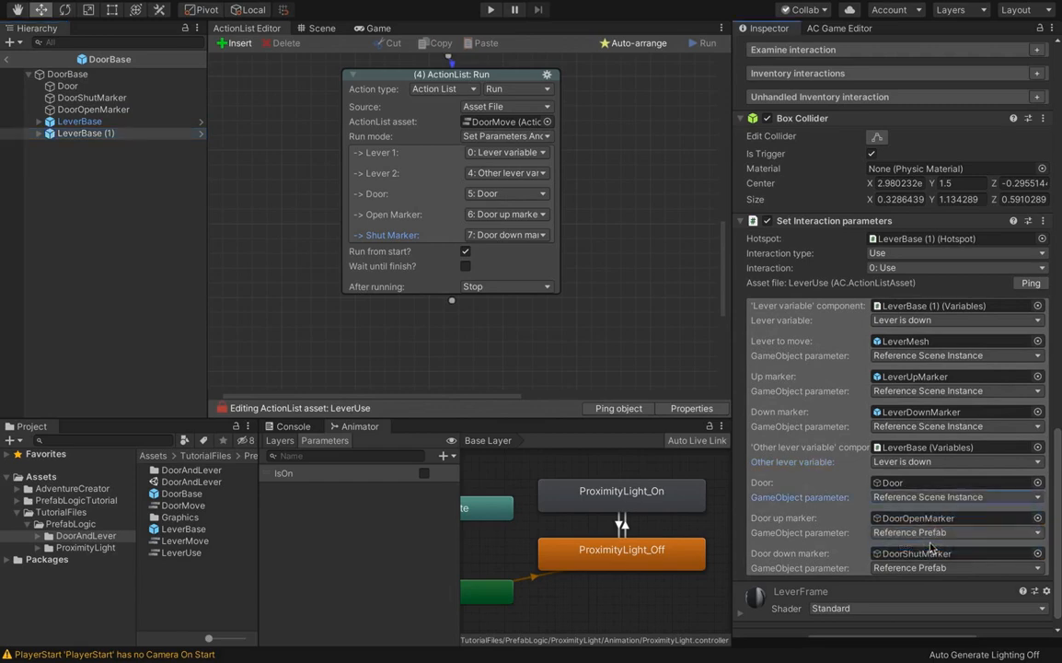
left_click(934, 568)
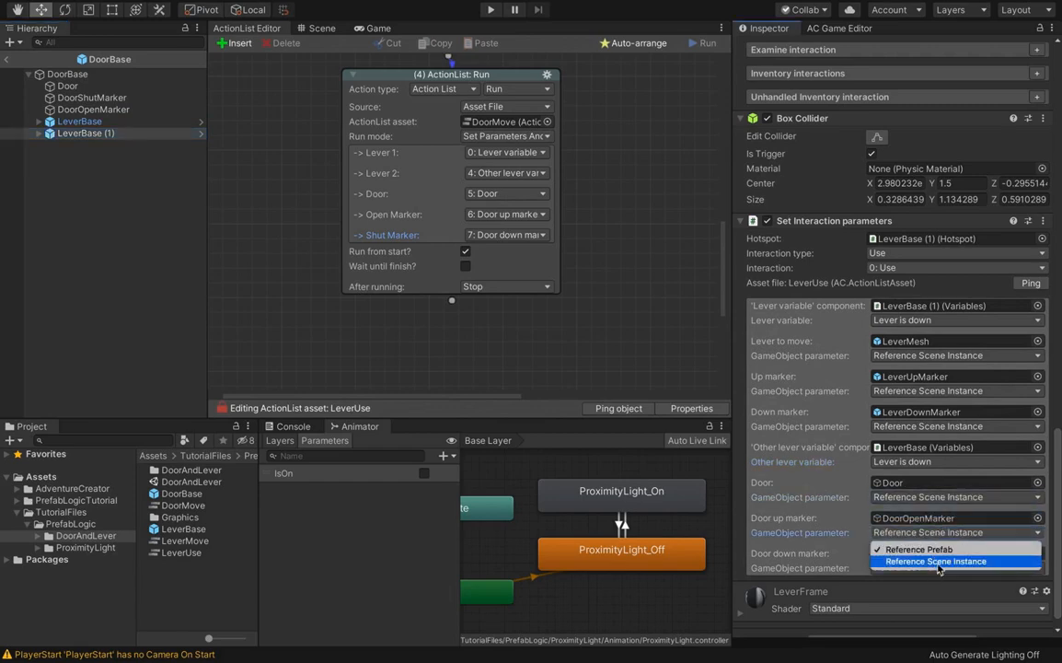
left_click(939, 562)
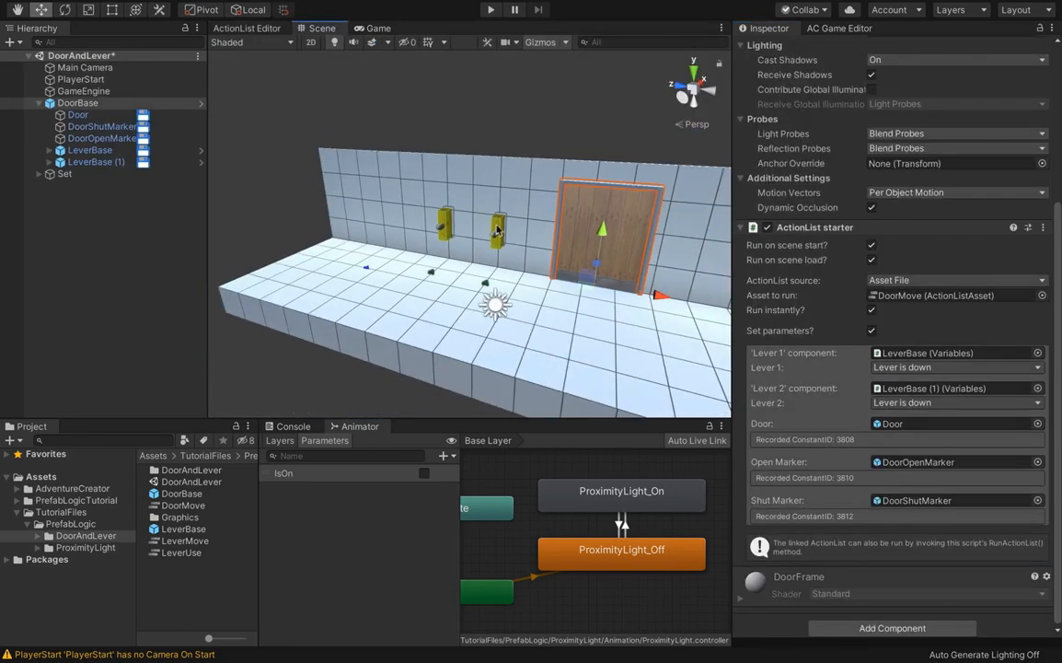
Play the DoorAndLever scene to test the levers and door, and stop it again.
left_click(488, 10)
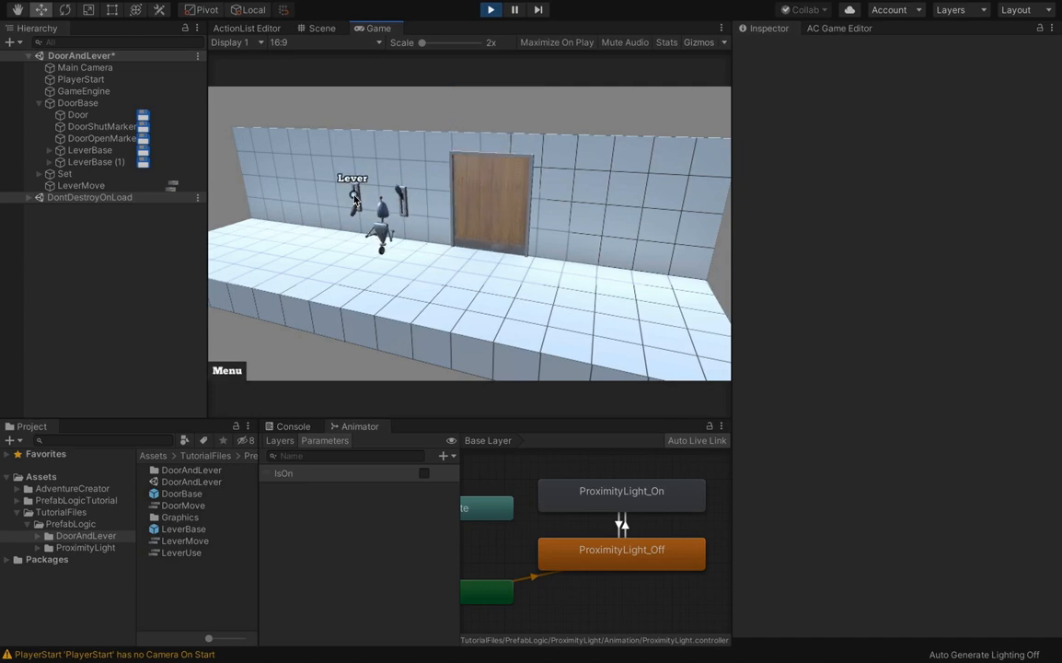
key("ctrl+p")
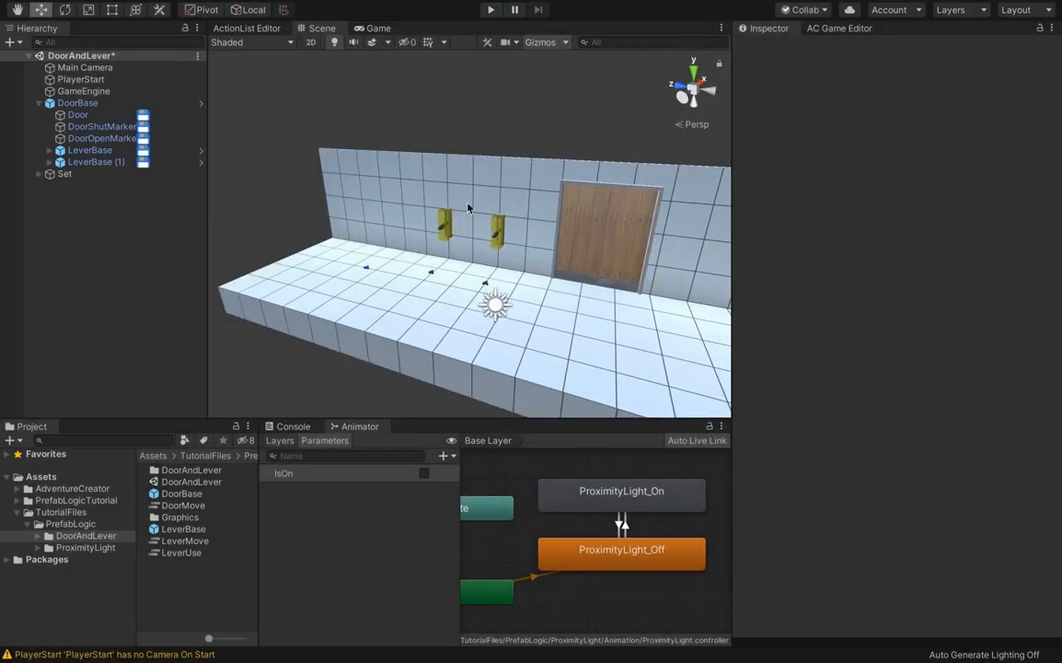
Add a second DoorBase prefab to the scene and place it beside the first door at about X 1.85, Z -8.27, rotated about 91° in Y.
left_click(115, 103)
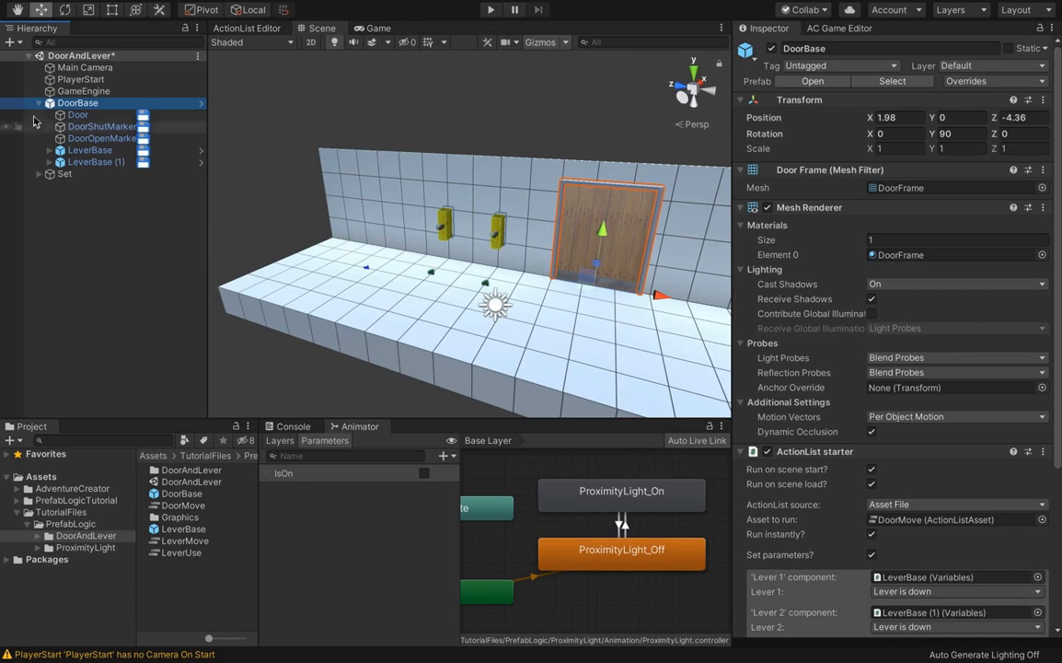
left_click_drag(169, 497, 124, 345)
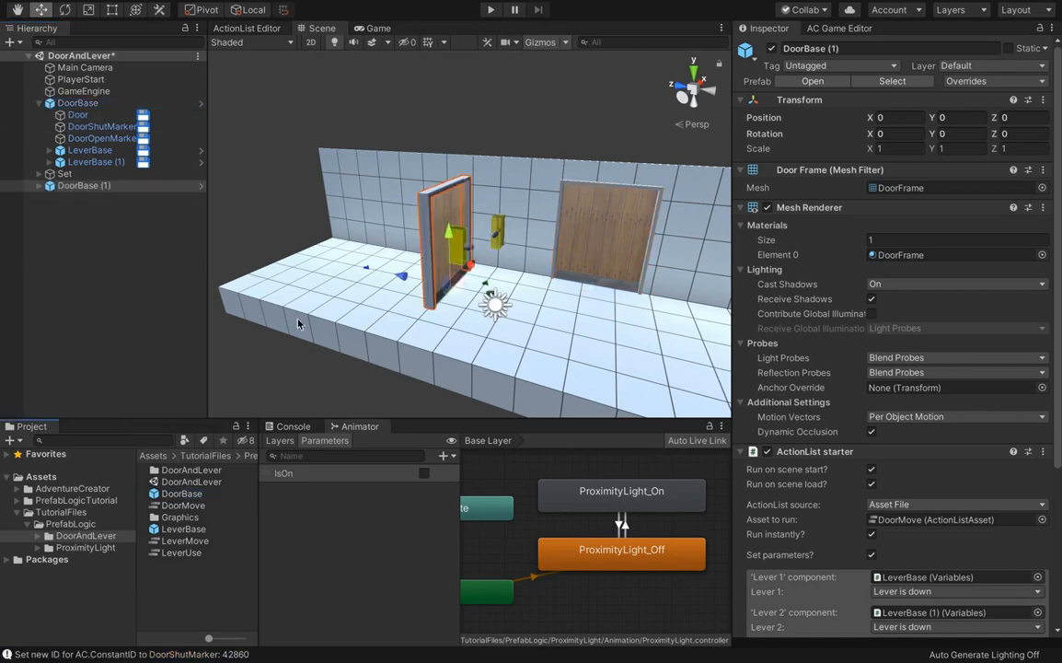
left_click_drag(297, 323, 434, 281, "alt")
key("e")
left_click(86, 185)
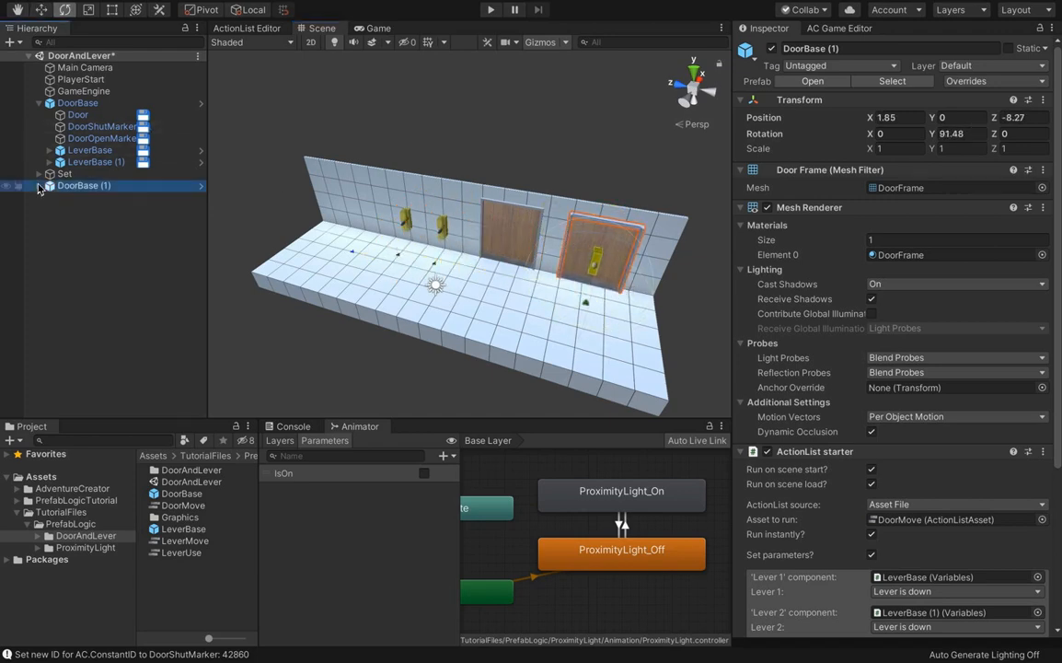
Move the second DoorBase's two levers along the wall clear of its door, with LeverBase (1) at about X 4.46.
left_click(39, 185)
left_click(89, 232)
key("w")
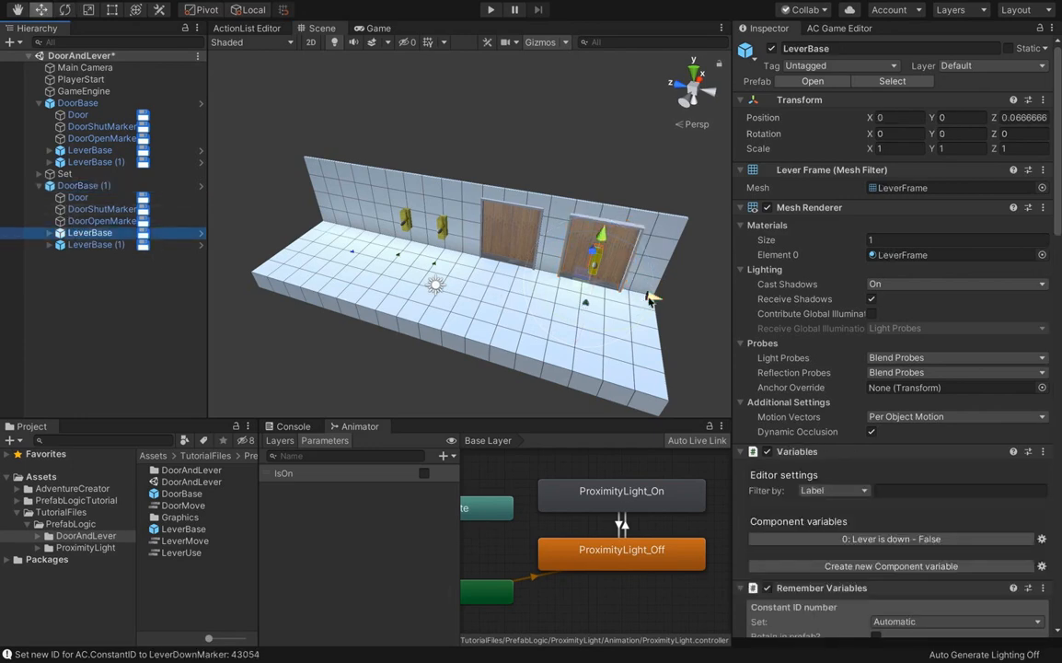
left_click_drag(649, 299, 758, 330, "ctrl")
left_click(121, 246)
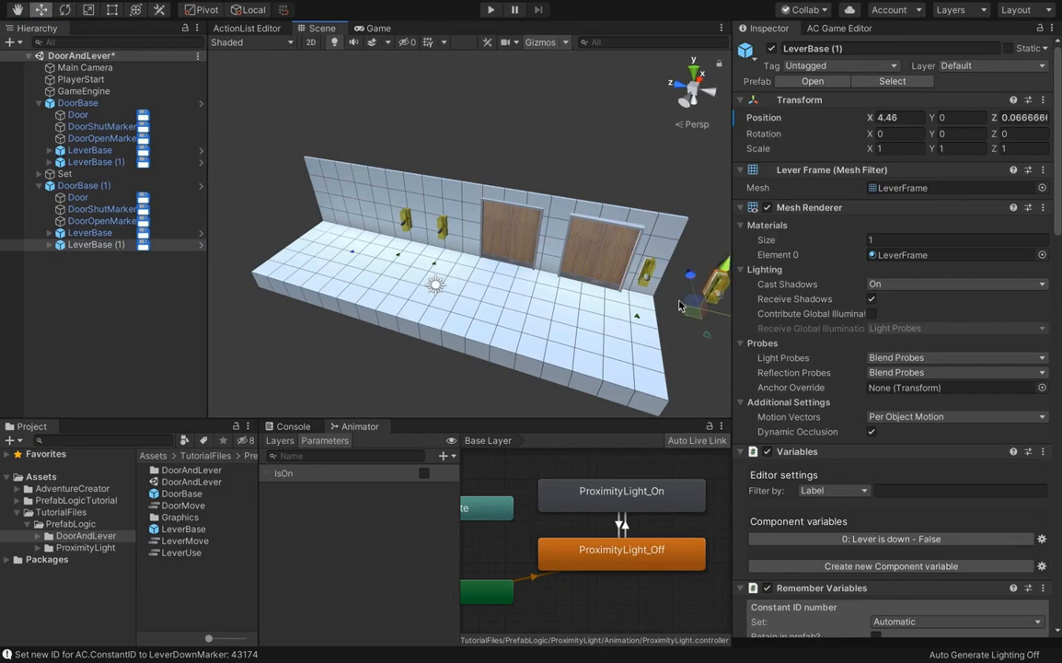
Select both DoorBase objects and move them together along the wall so all the levers fit on it.
left_click(83, 185)
right_click(85, 109)
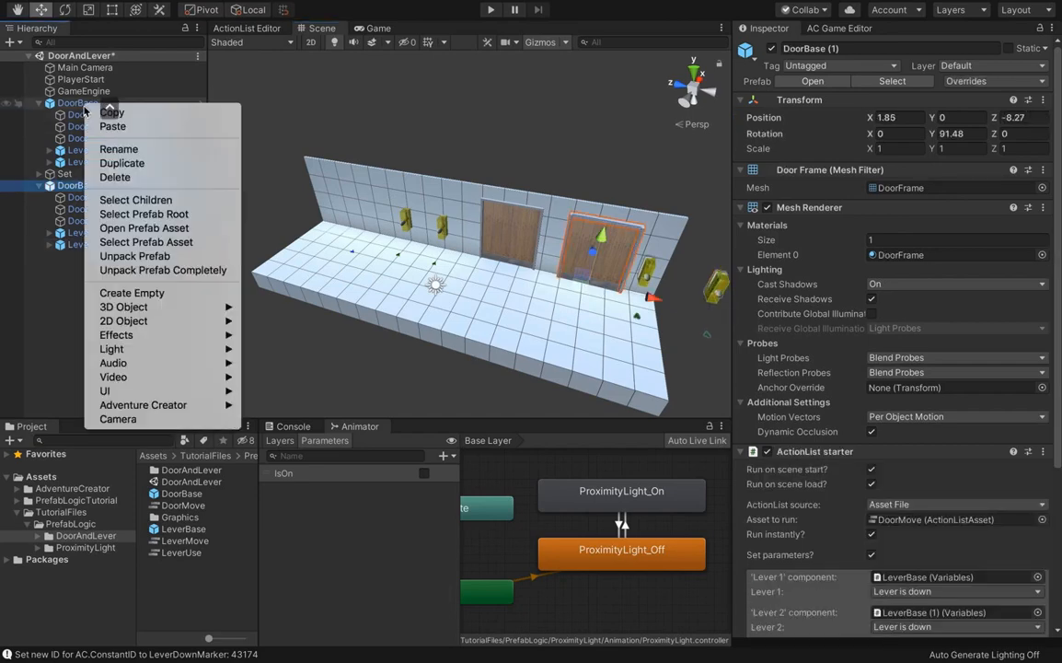
key("Escape")
left_click(78, 103, "ctrl")
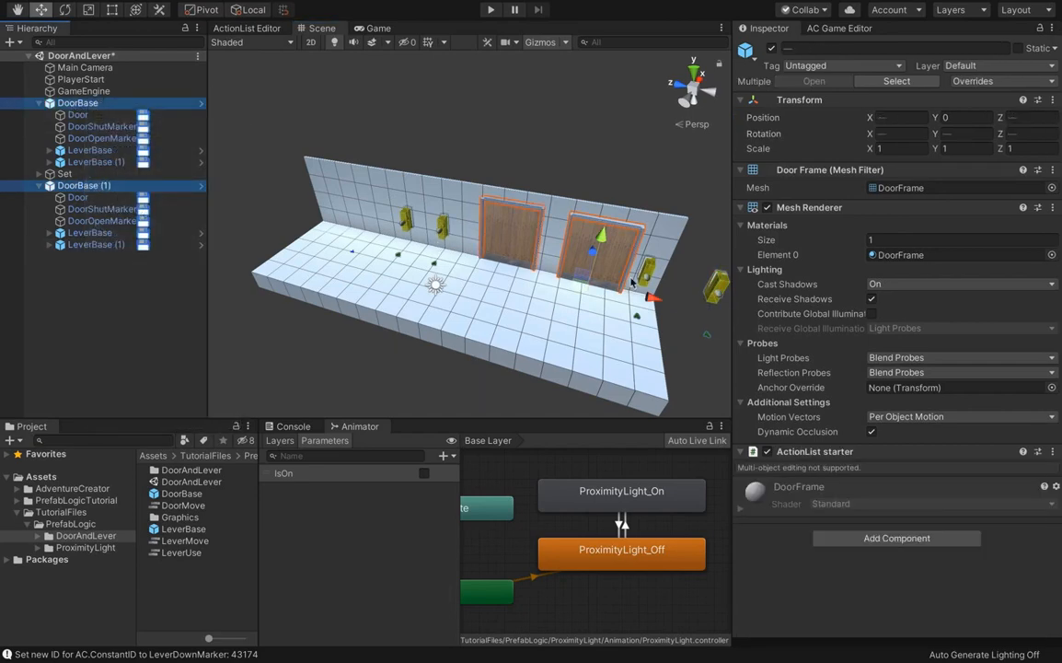
left_click_drag(657, 298, 574, 295)
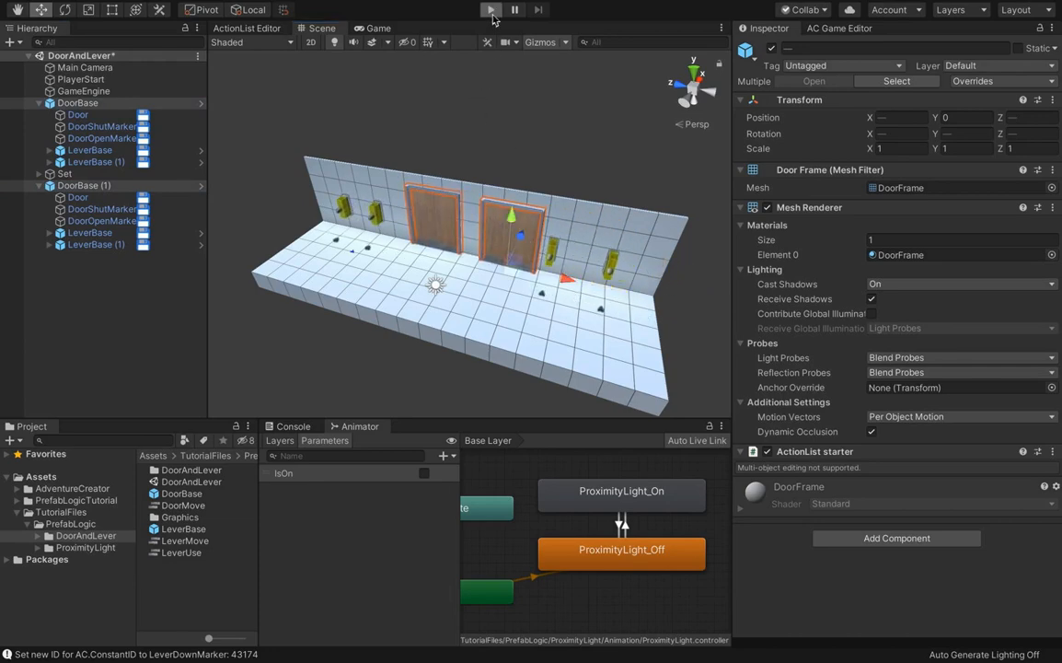
Play the scene, use both levers of each door to test that they work independently, and stop playing.
left_click(491, 10)
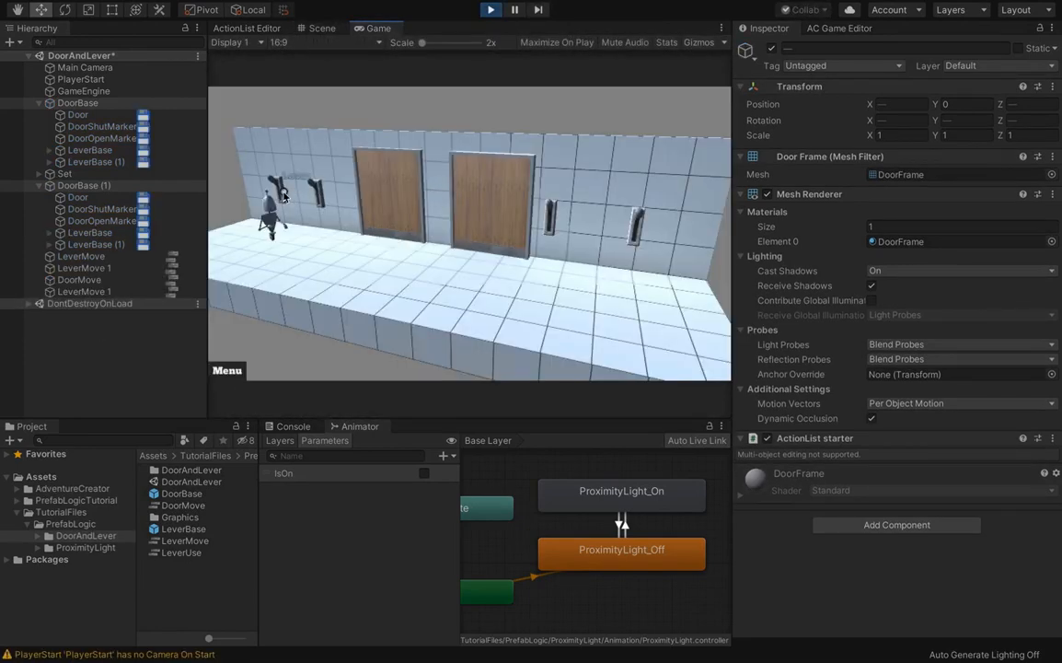
left_click(318, 193)
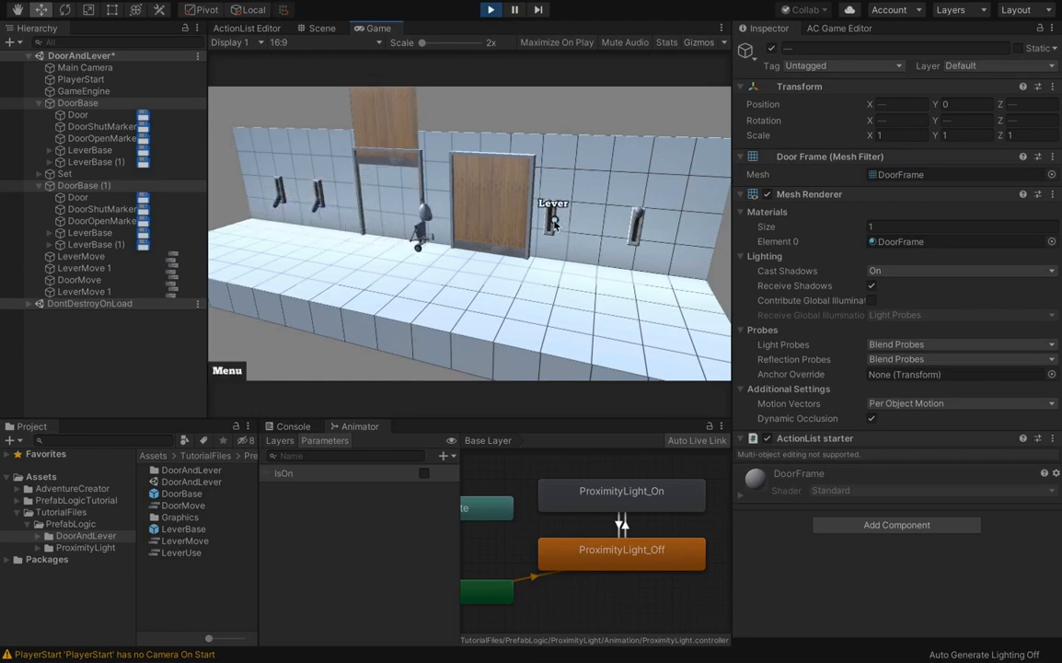
left_click(632, 234)
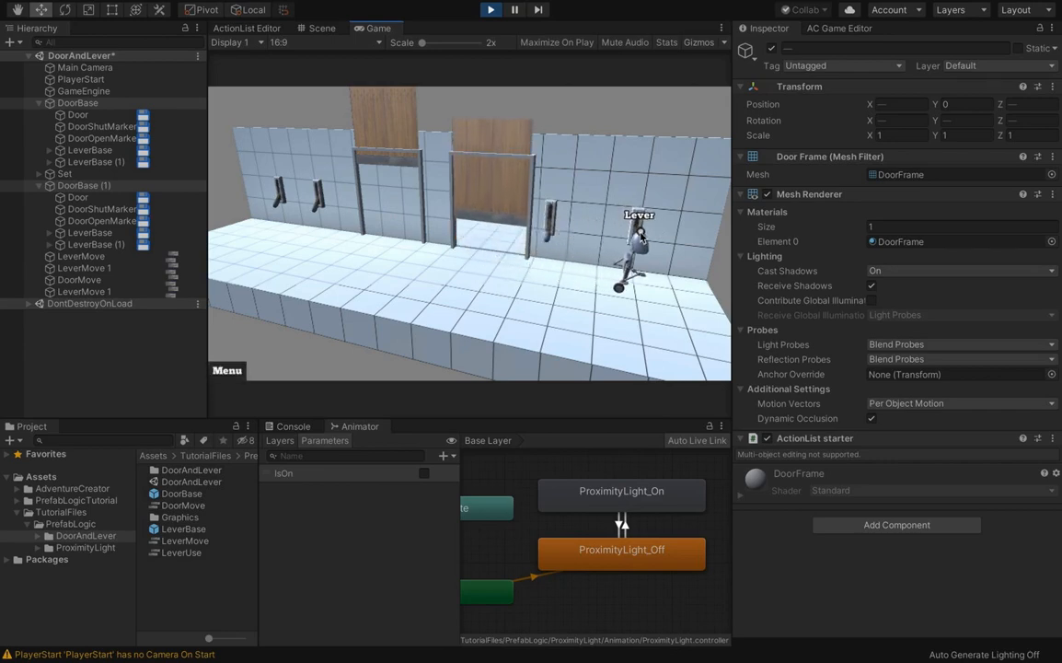
left_click(553, 228)
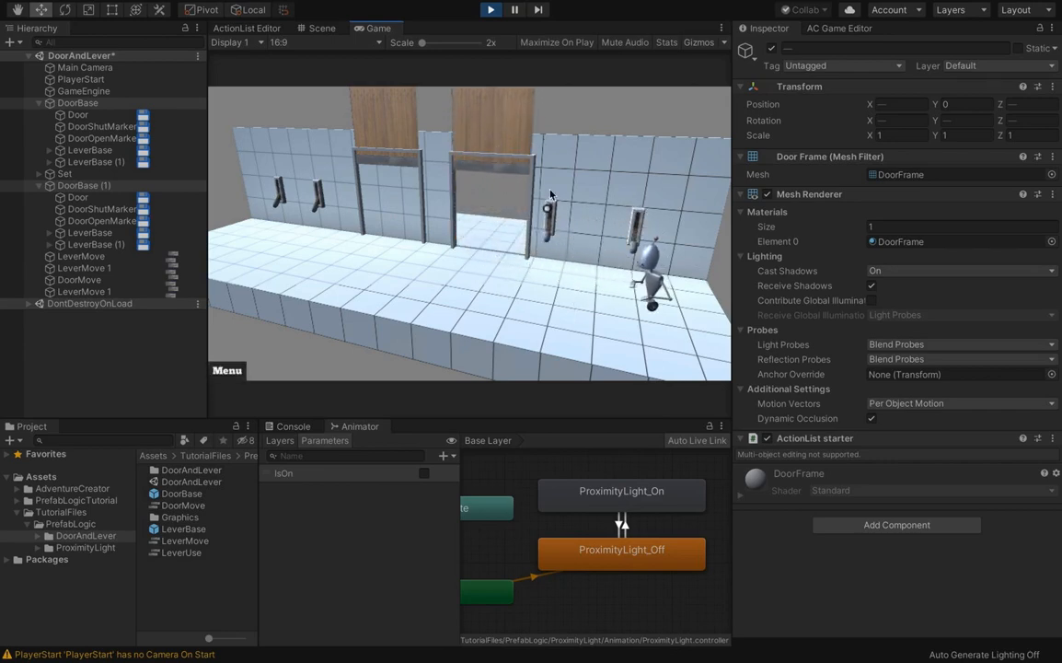
left_click(492, 11)
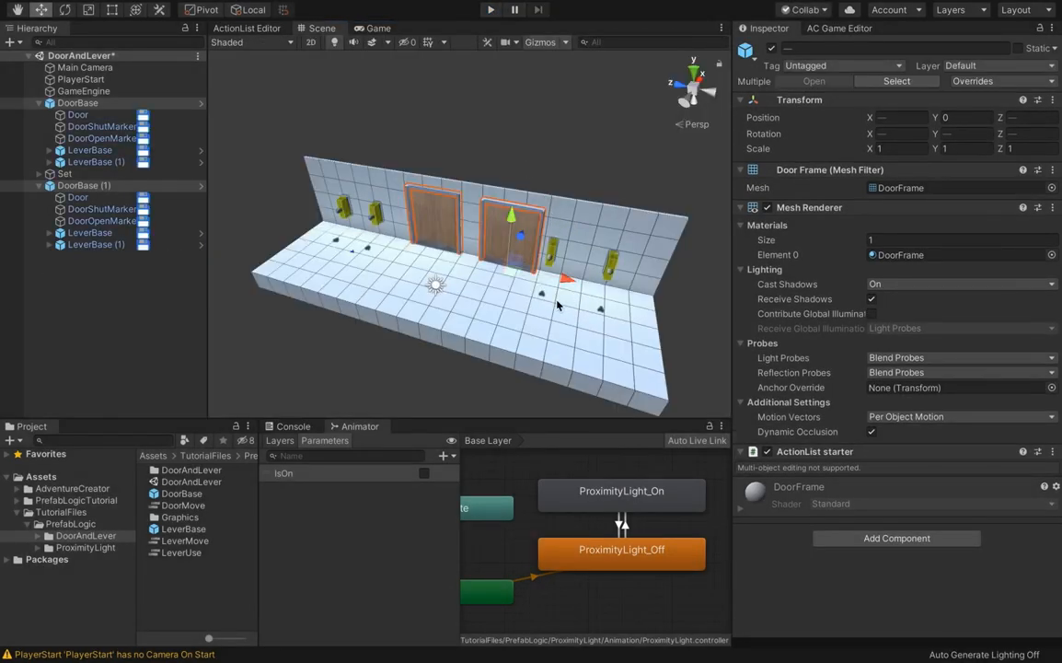